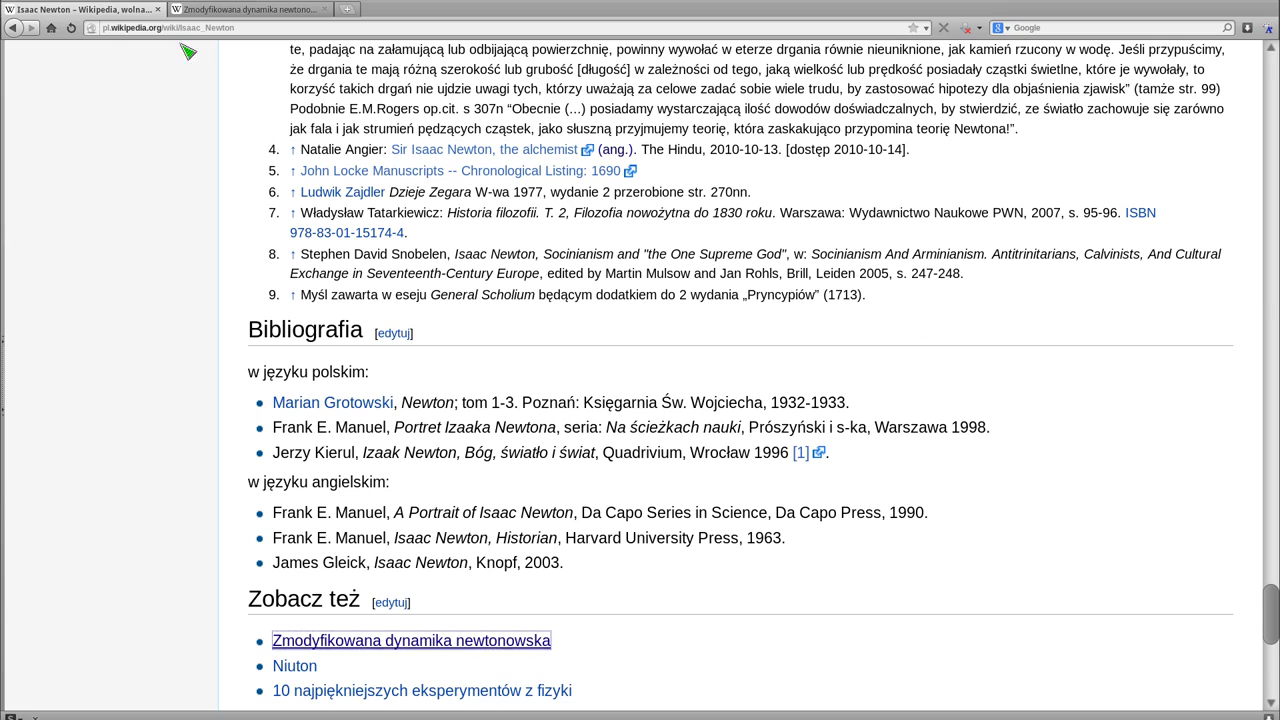
Scroll through the Isaac Newton article
left_click_drag(1271, 612, 1270, 62)
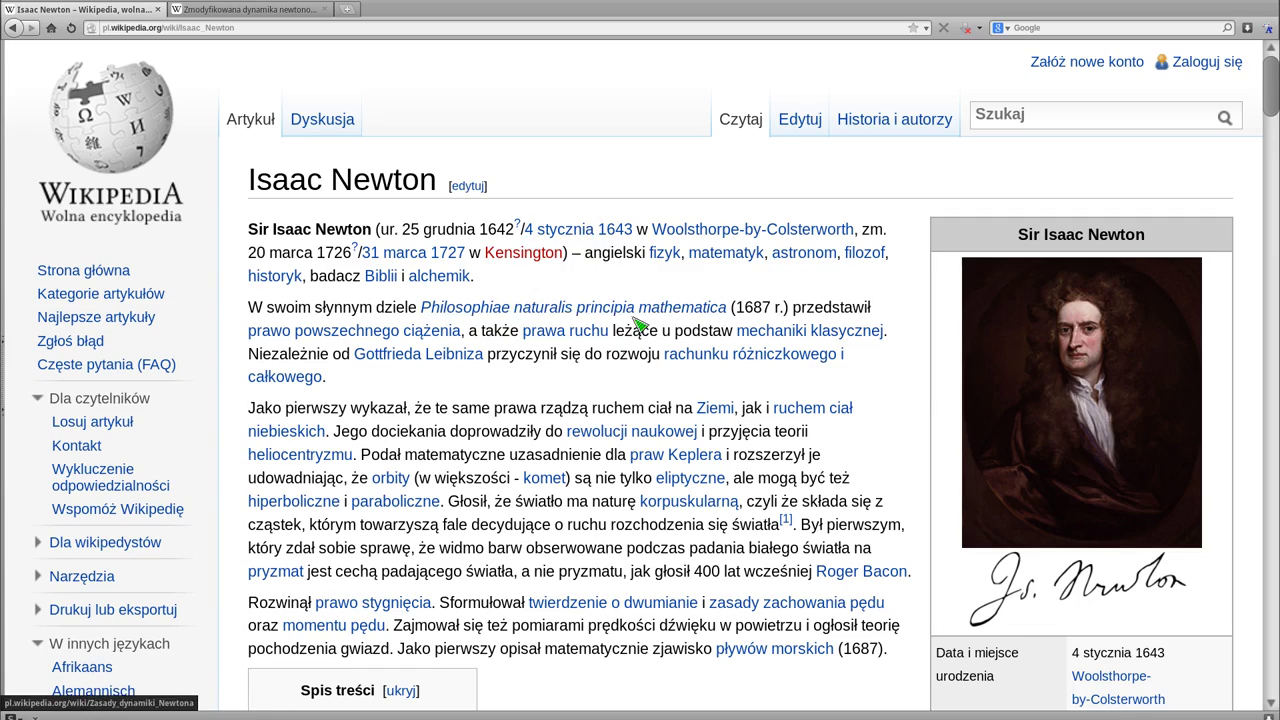
scroll(638, 321, "down", 4)
scroll(638, 321, "down", 2)
scroll(638, 321, "down", 3)
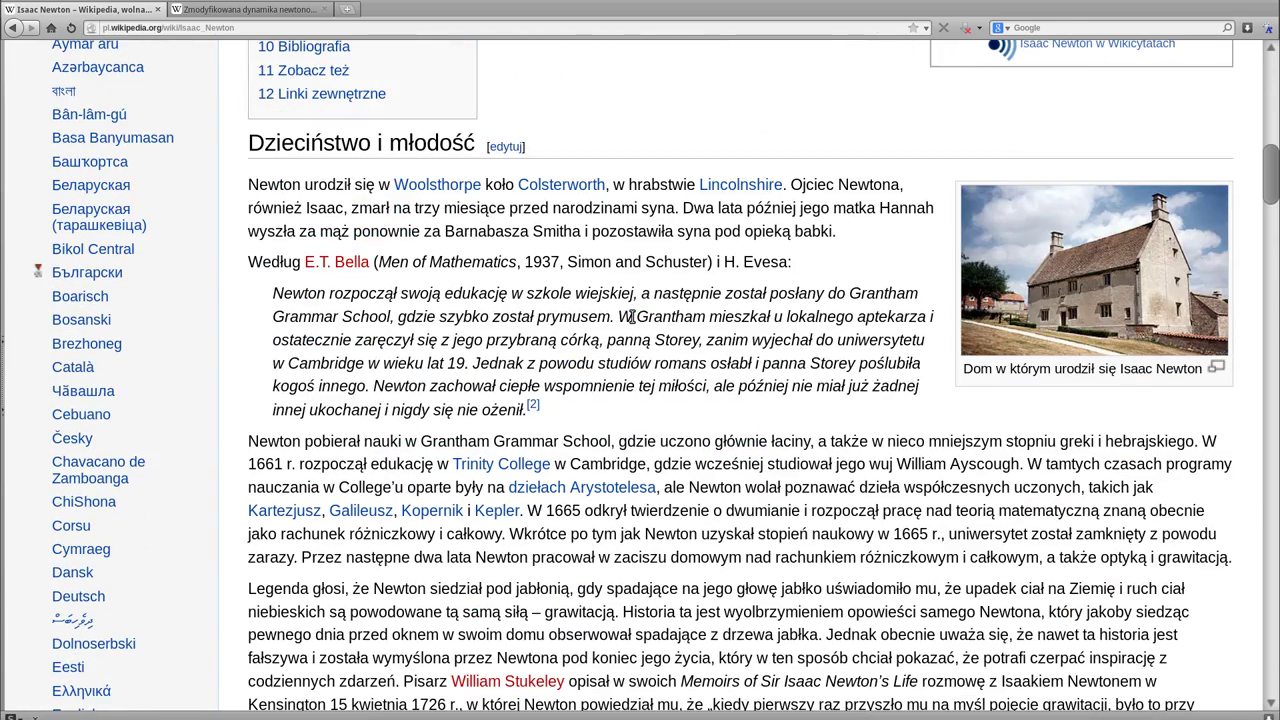
left_click_drag(1268, 165, 1266, 640)
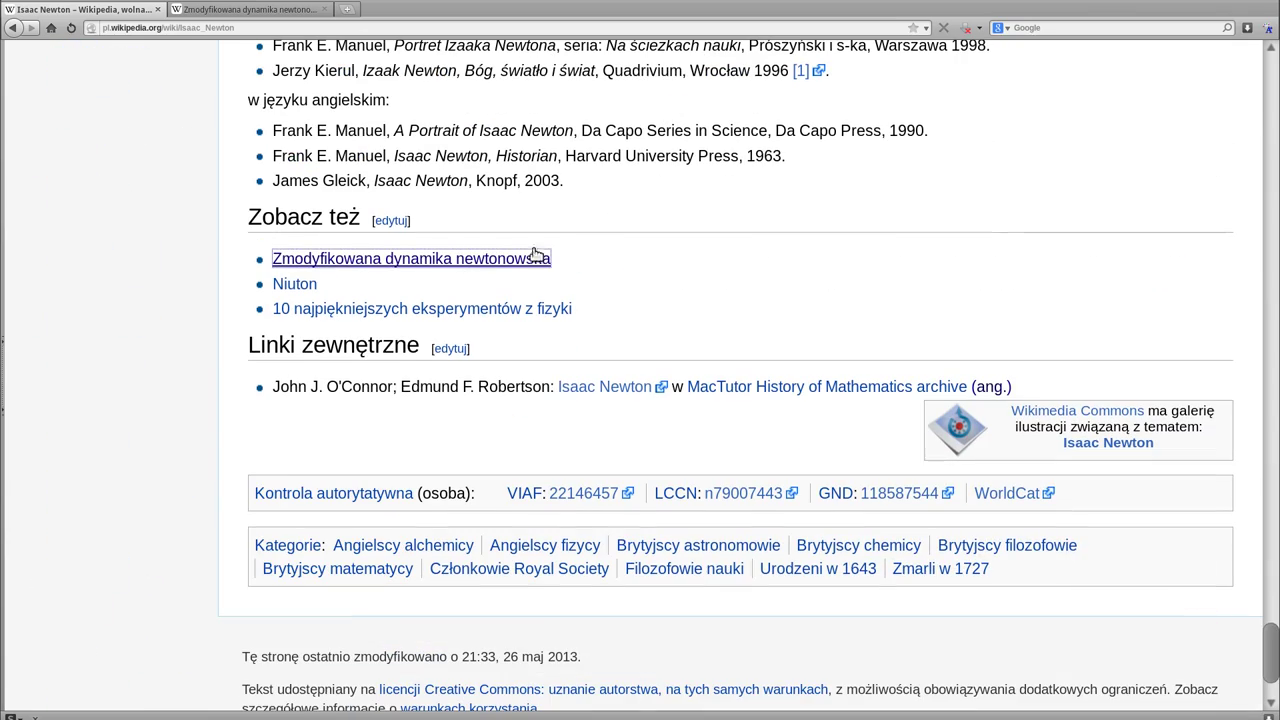
Switch to the Zmodyfikowana dynamika newtonowska article and zoom the page in one step
left_click(255, 12)
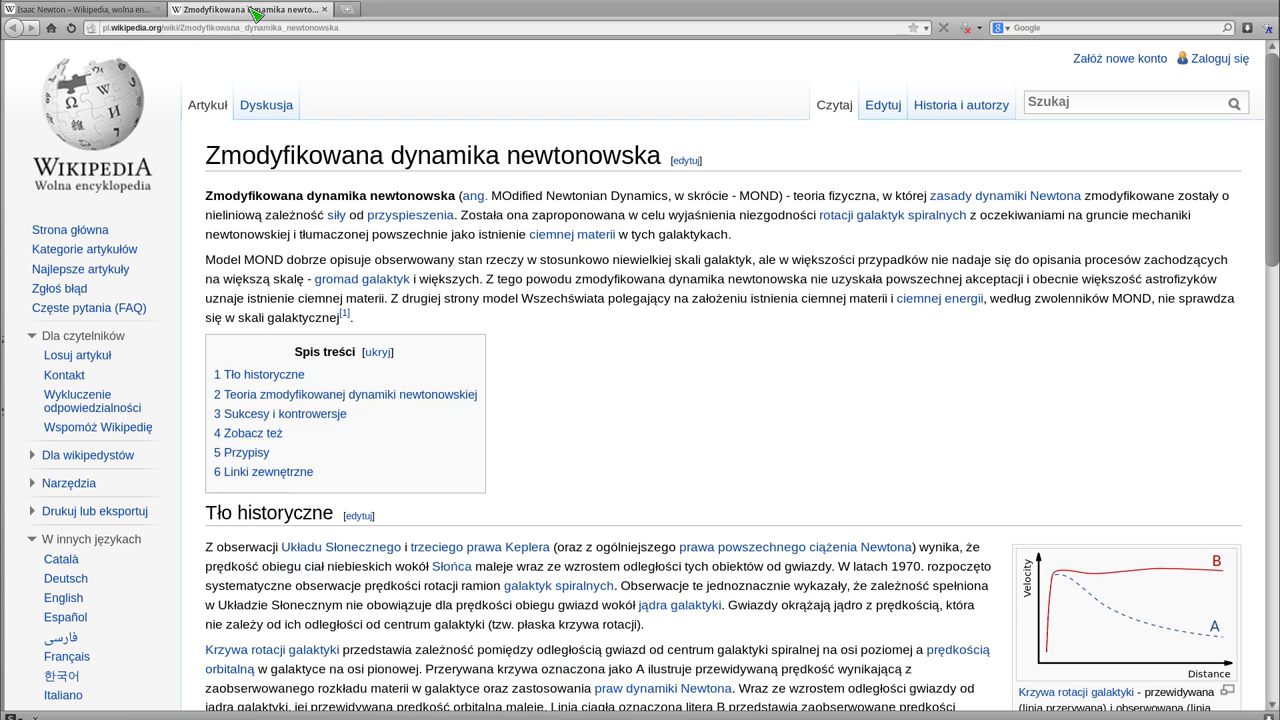
key("ctrl+plus")
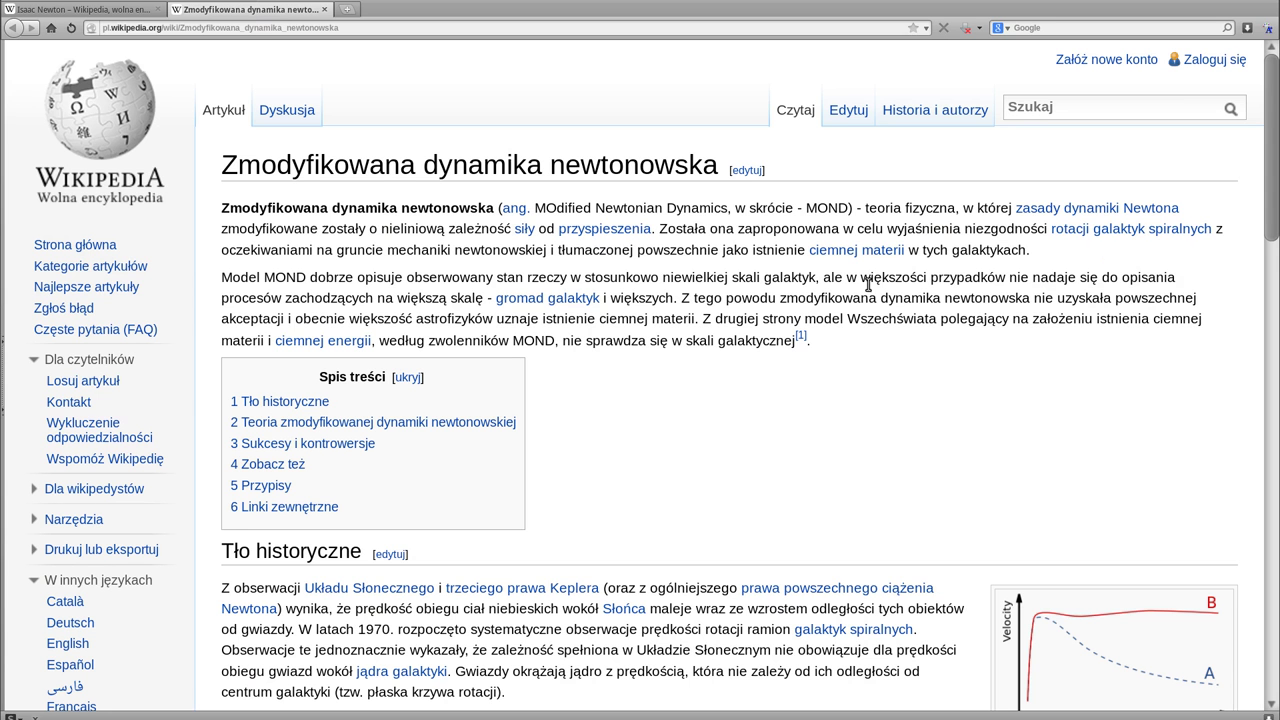
scroll(620, 428, "down", 3)
scroll(620, 428, "up", 3)
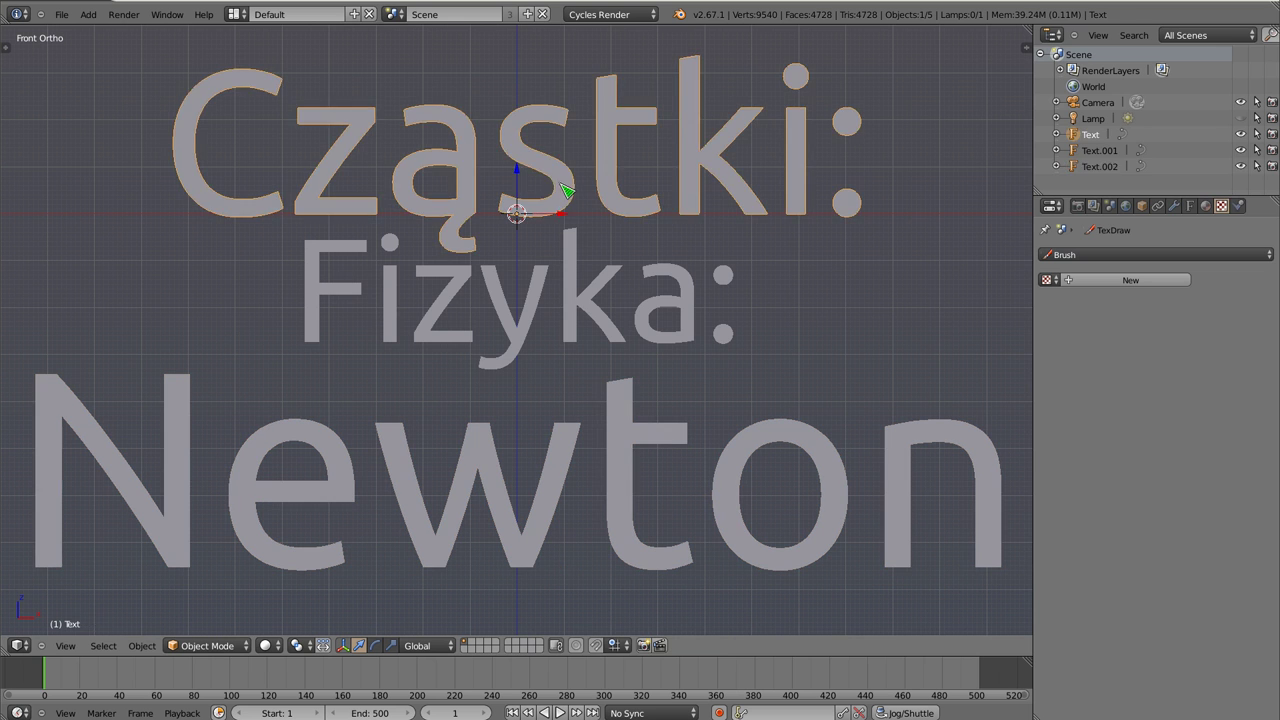
Delete the 'Cząstki:', 'Fizyka:' and 'Newton' text objects and recentre the view
key("Delete")
right_click(539, 310)
key("Delete")
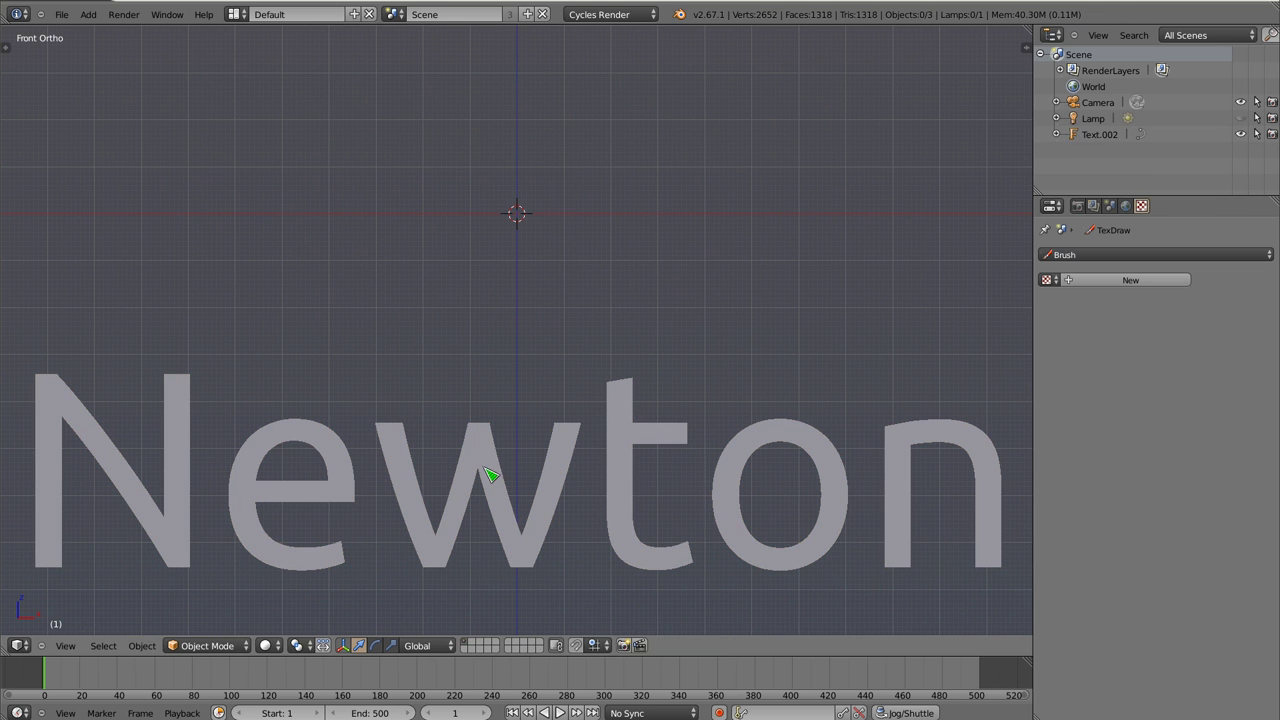
right_click(486, 477)
key("Delete")
key("shift+c")
Add a plane mesh and frame it in the view
key("shift+a")
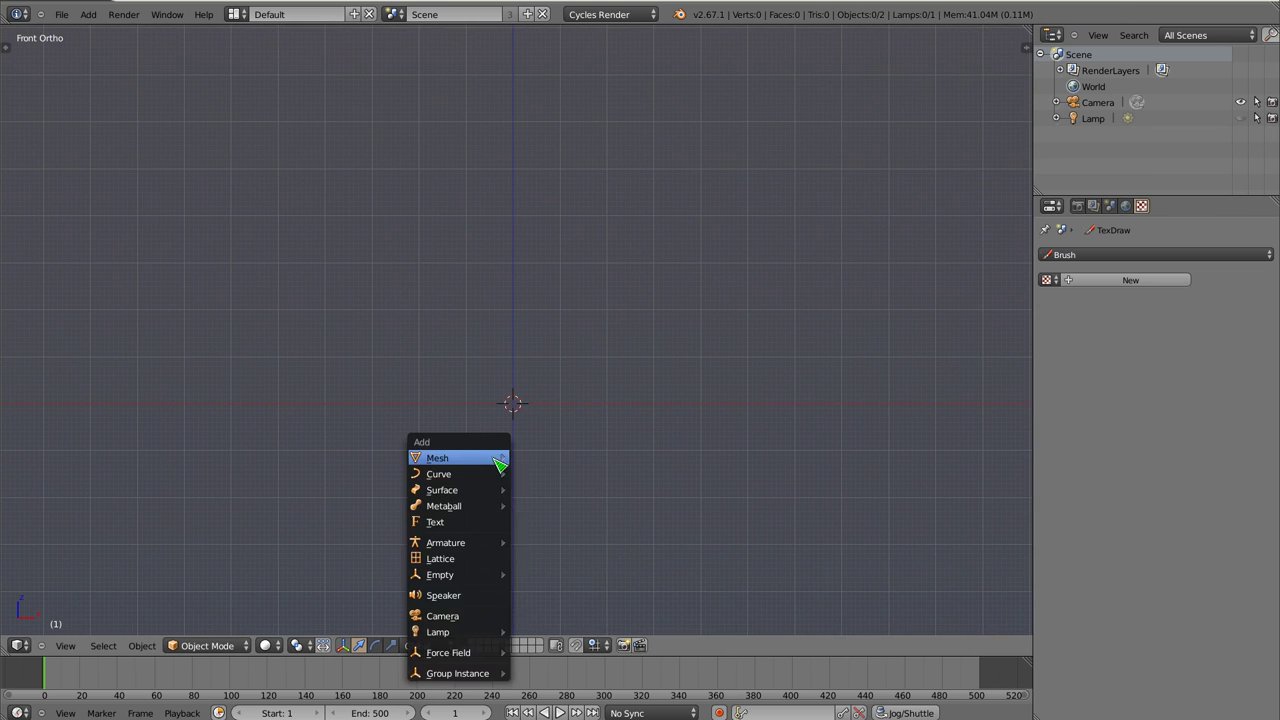
left_click(533, 464)
scroll(510, 410, "up", 5)
middle_click_drag(523, 386, 520, 311, "shift")
Add a particle system to the plane
left_click(1241, 205)
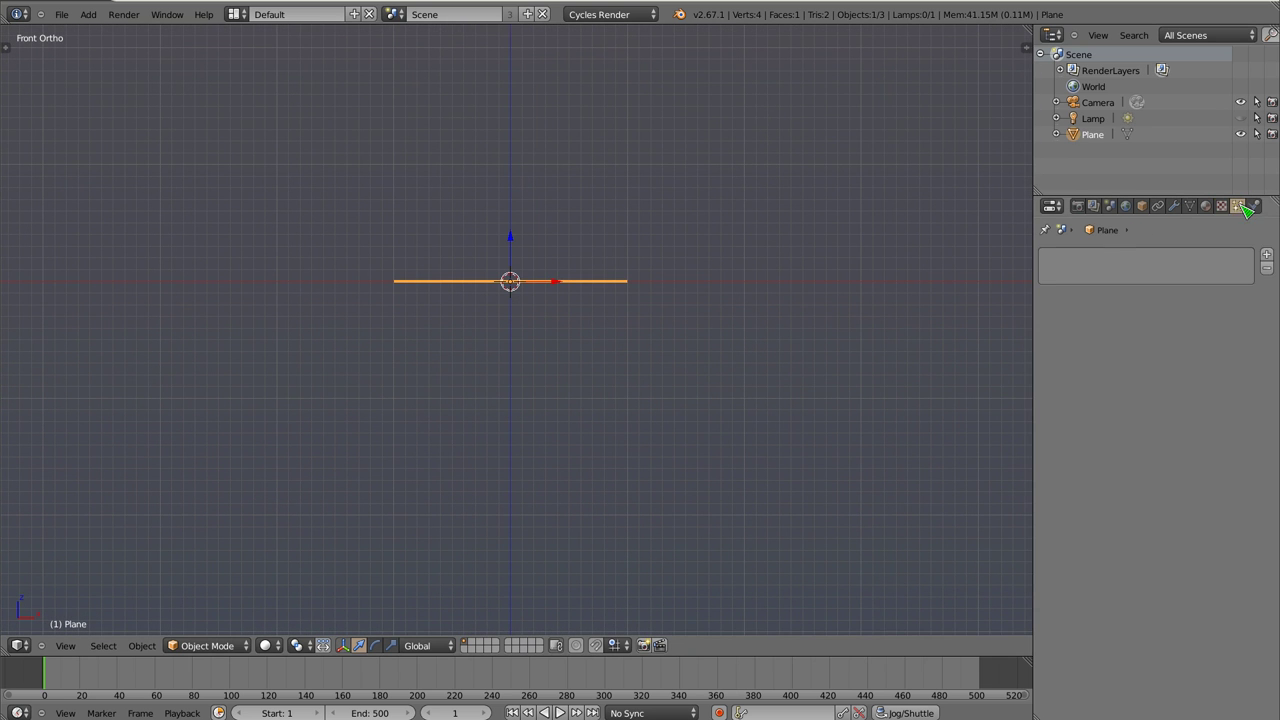
left_click(1267, 256)
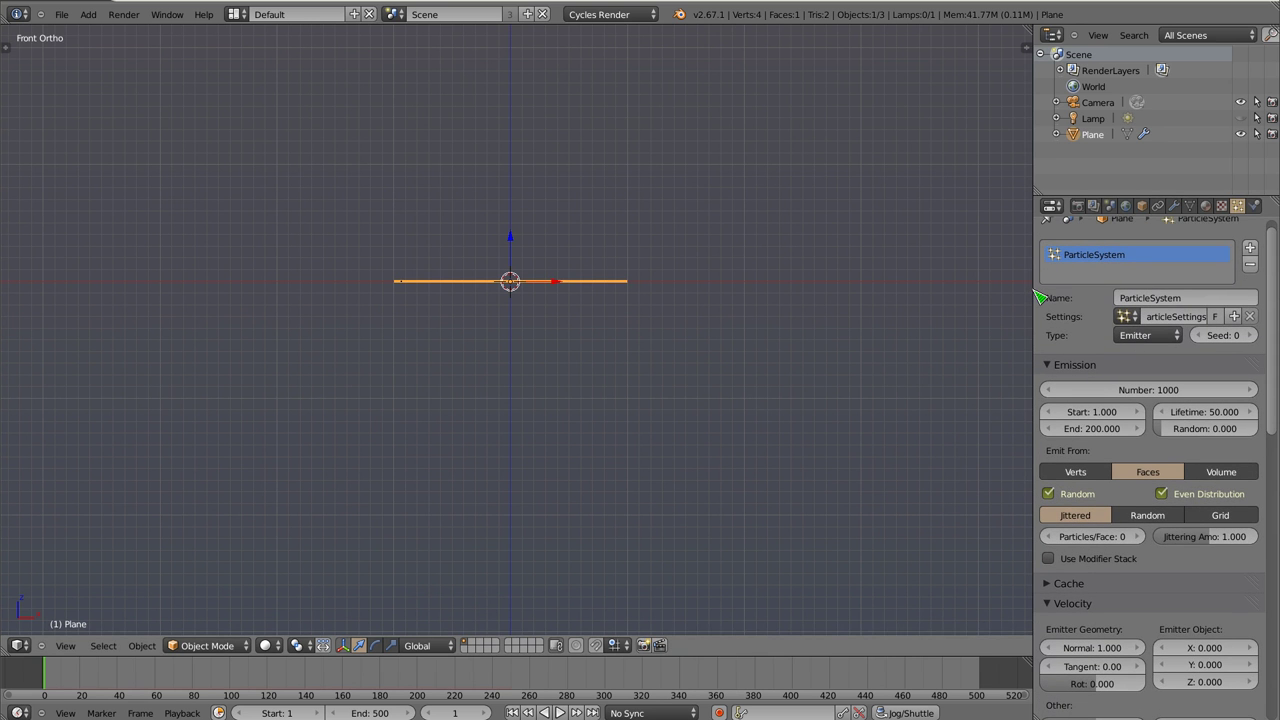
left_click_drag(1036, 297, 988, 300)
scroll(1065, 323, "down", 5)
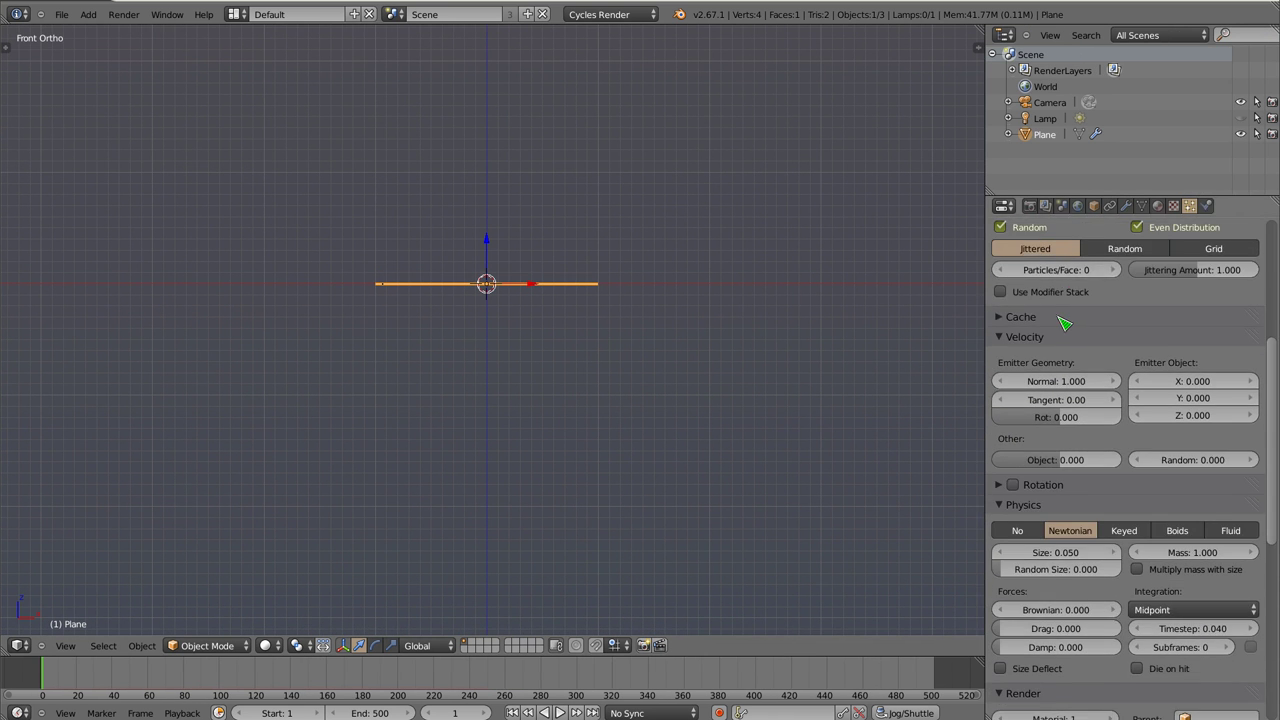
scroll(1064, 323, "down", 3)
scroll(1064, 323, "down", 2)
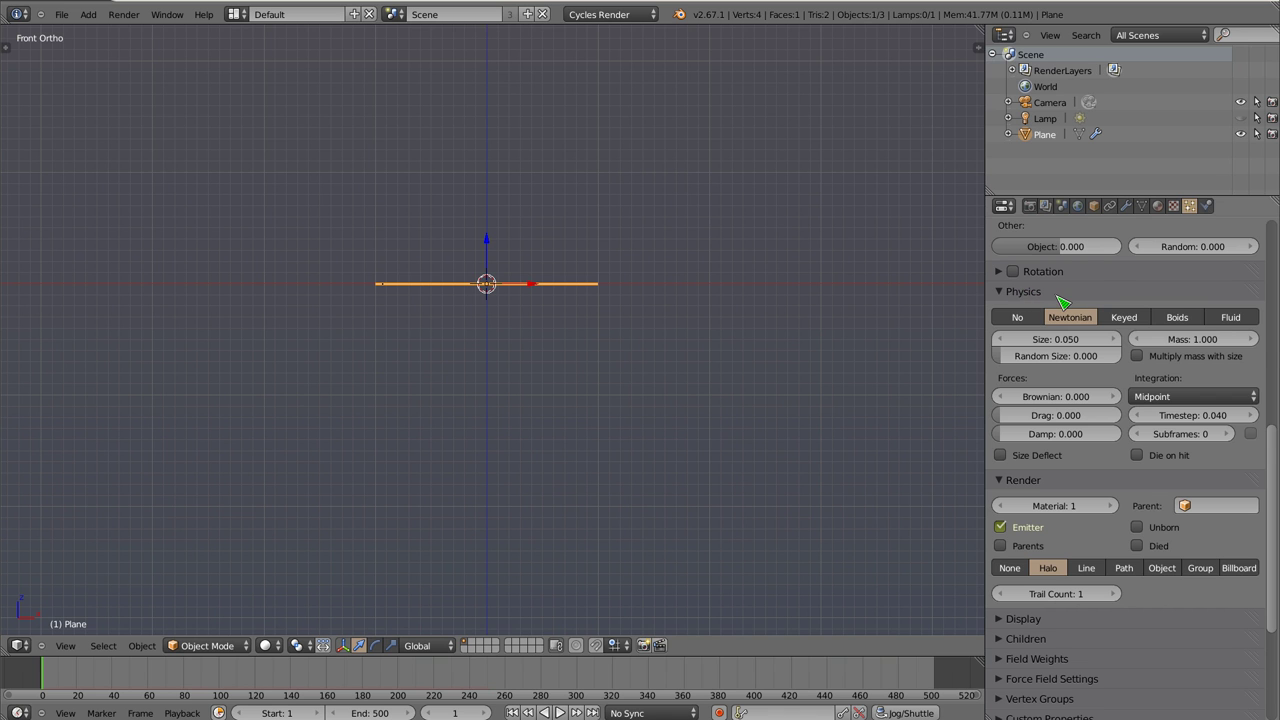
Set the particle physics to Newtonian, collapsing the Render and Cycles Hair panels
left_click(1018, 318)
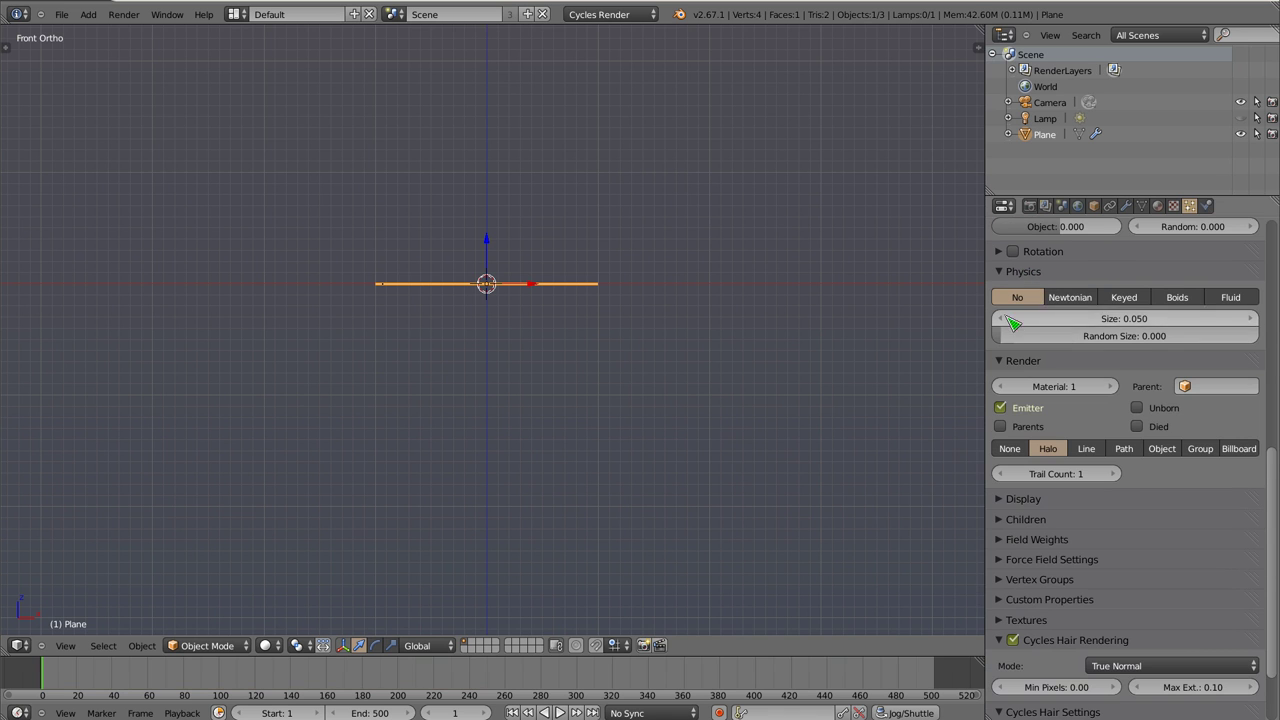
left_click(1068, 362)
left_click(1078, 522)
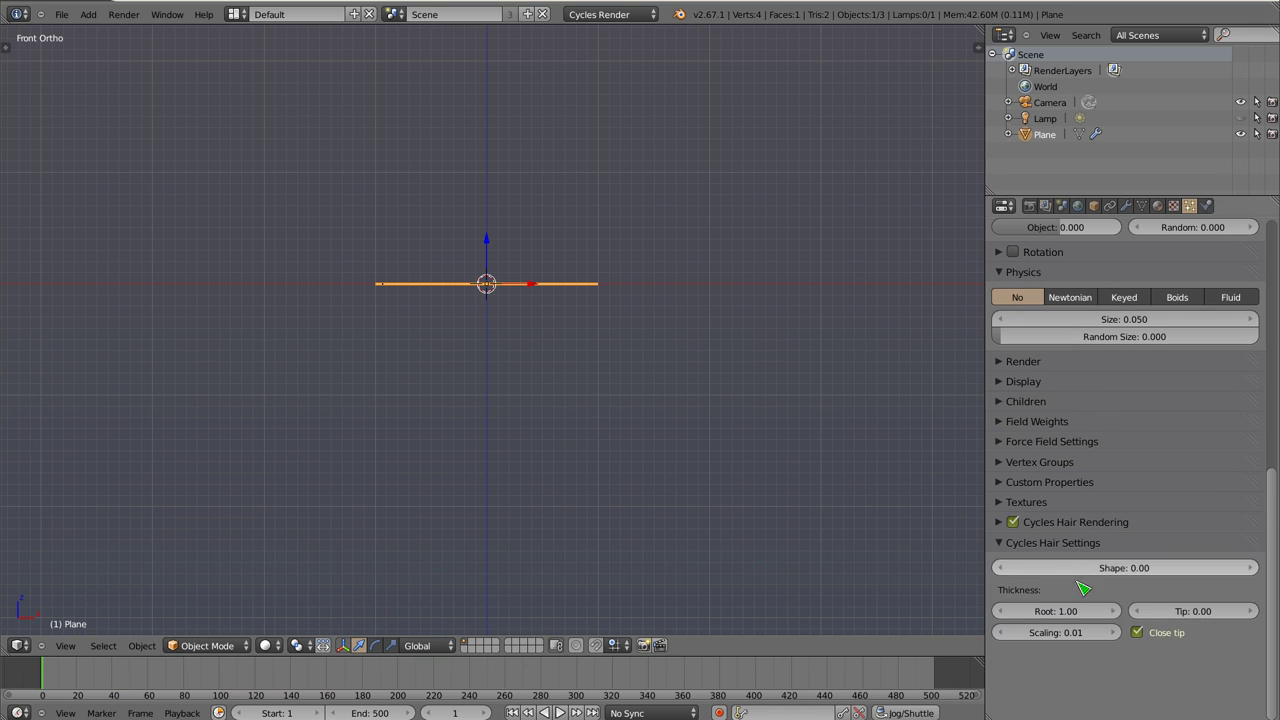
left_click(1085, 543)
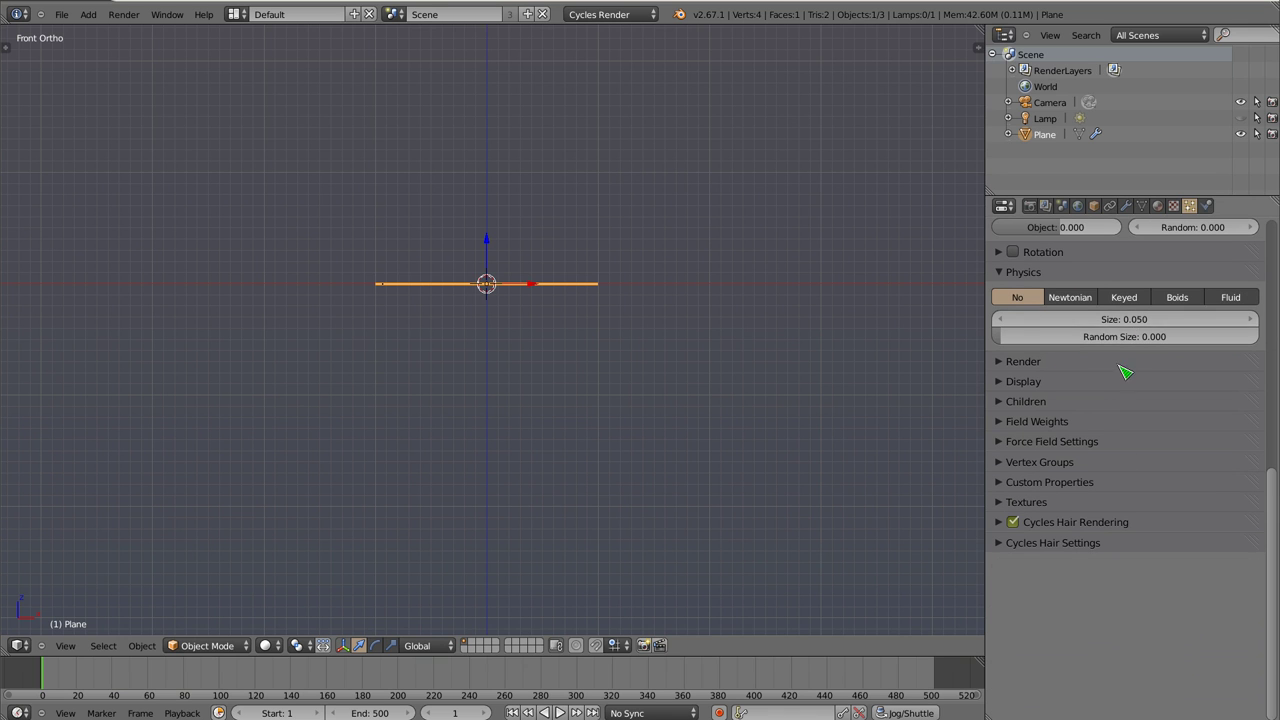
left_click(1070, 297)
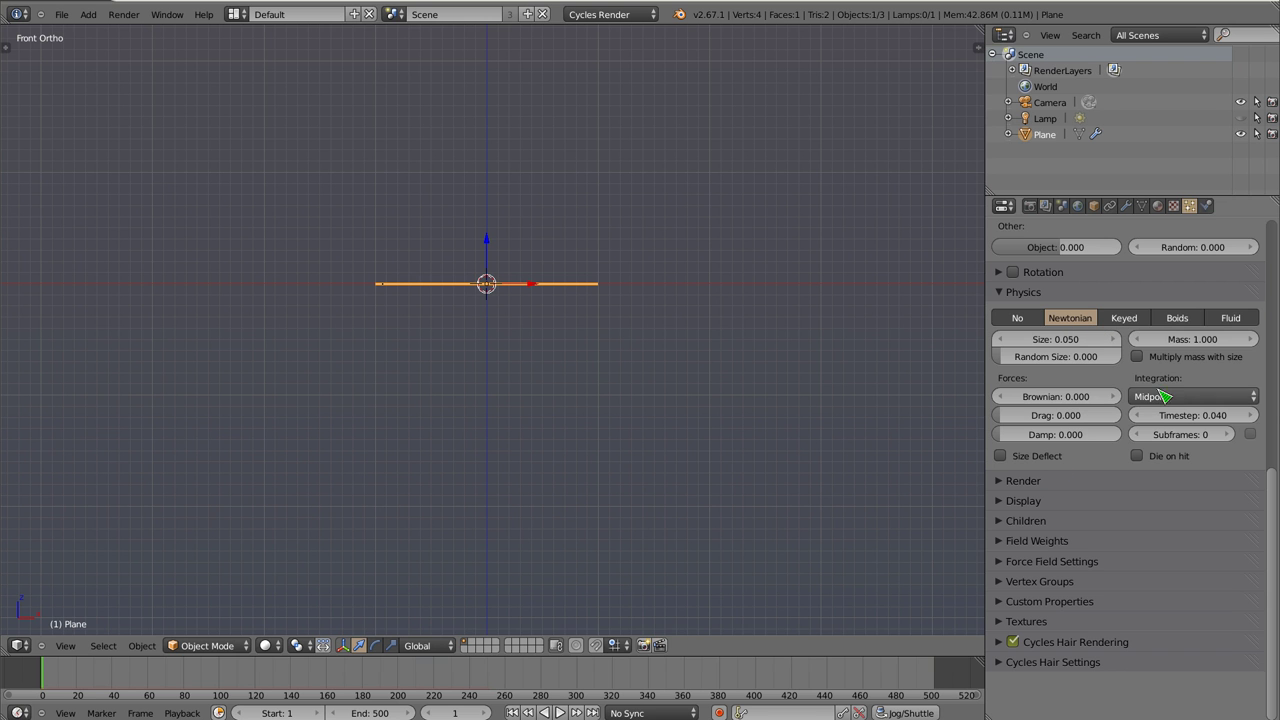
Play the animation to watch the default particles fall, then rewind
key("alt+a")
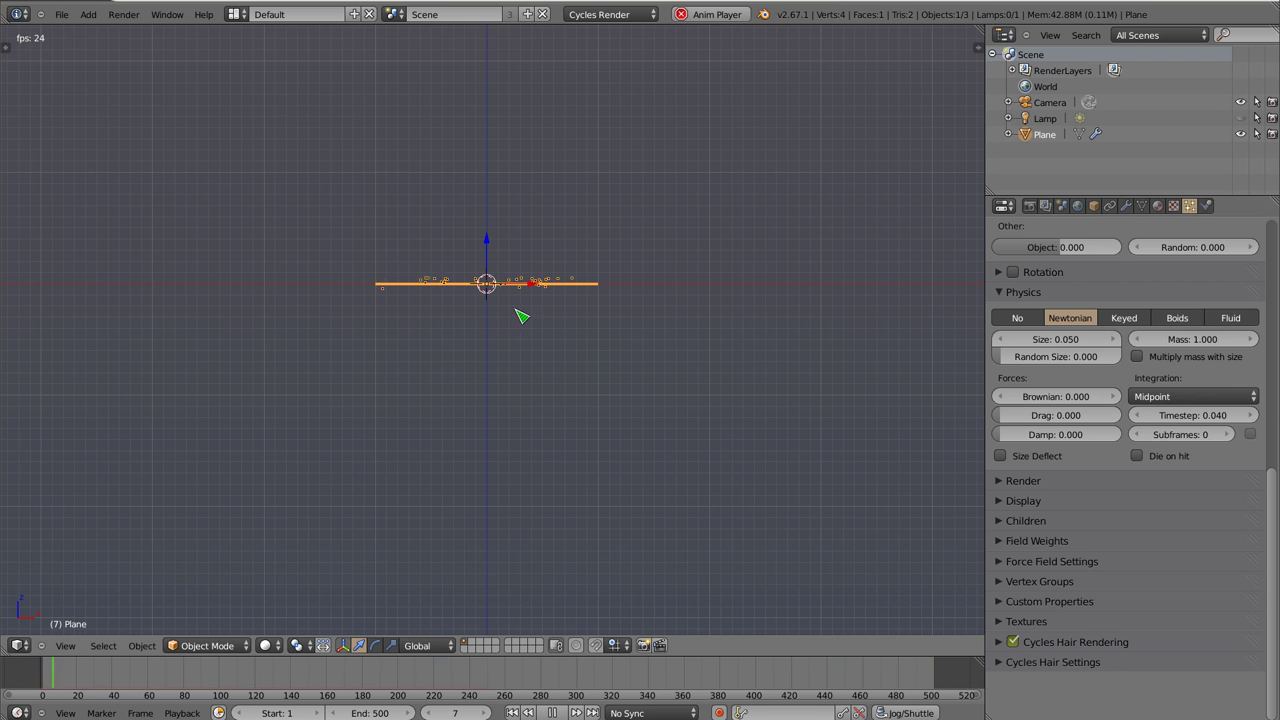
scroll(487, 325, "up", 1)
scroll(489, 305, "up", 2)
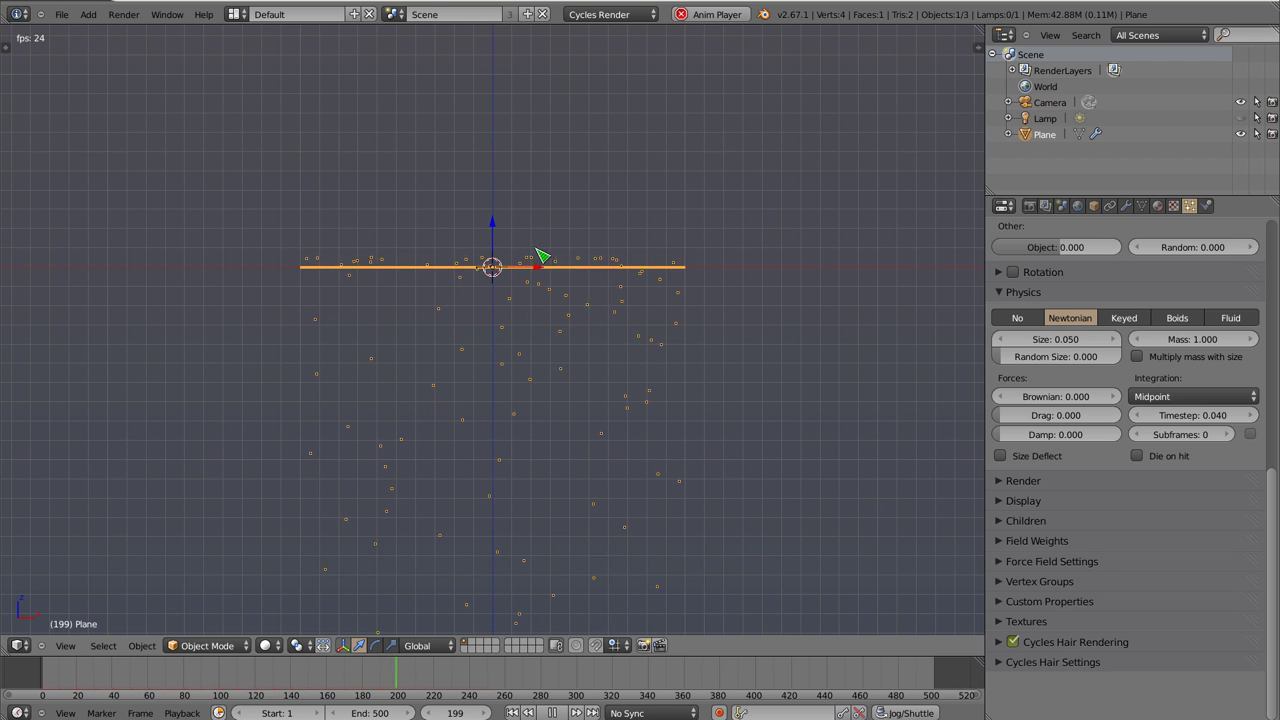
key("Escape")
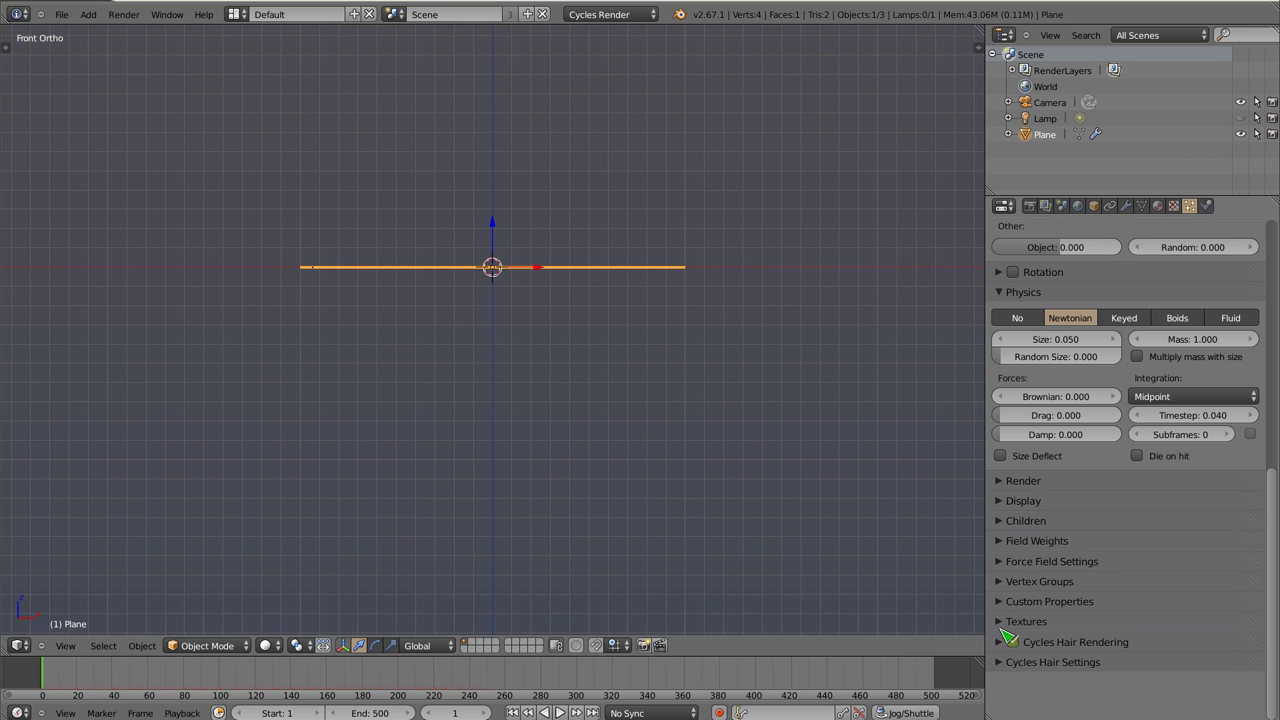
Set the Field Weights gravity to 0 and replay to see the particles rise
left_click(1006, 637)
left_click(1006, 541)
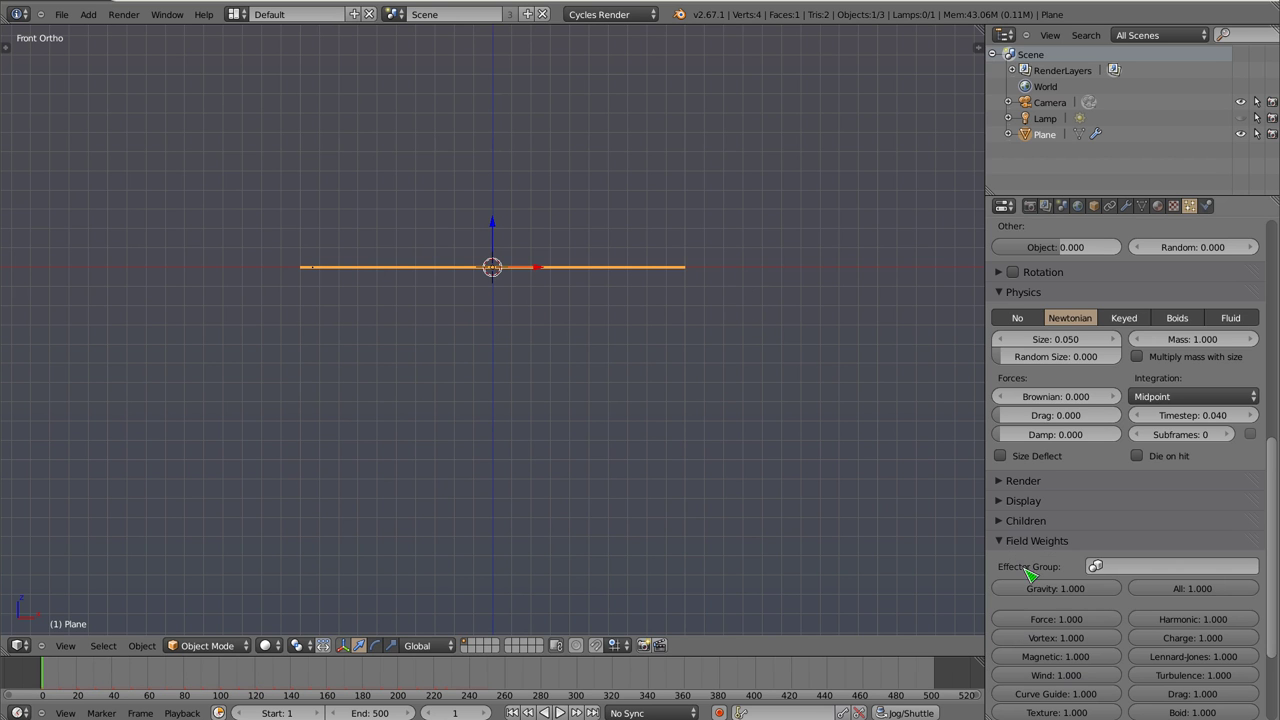
key("alt+a")
scroll(470, 320, "down", 3)
middle_click_drag(477, 337, 474, 460, "shift")
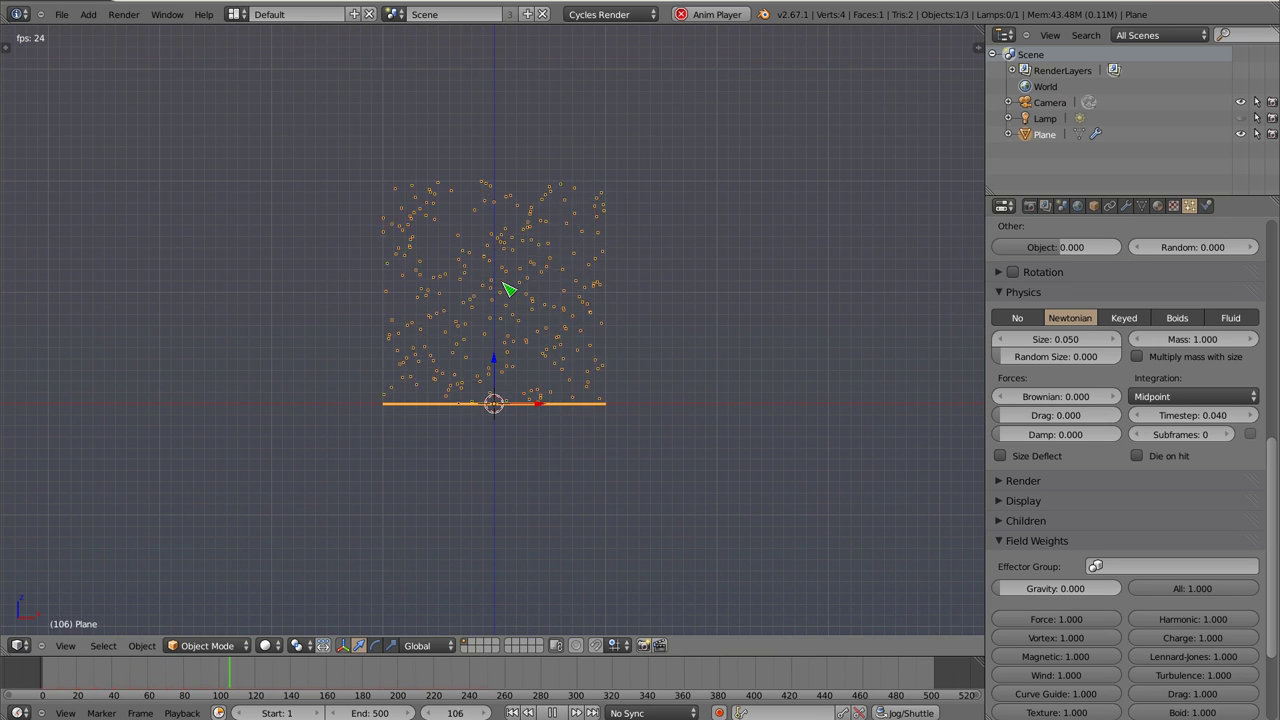
key("Escape")
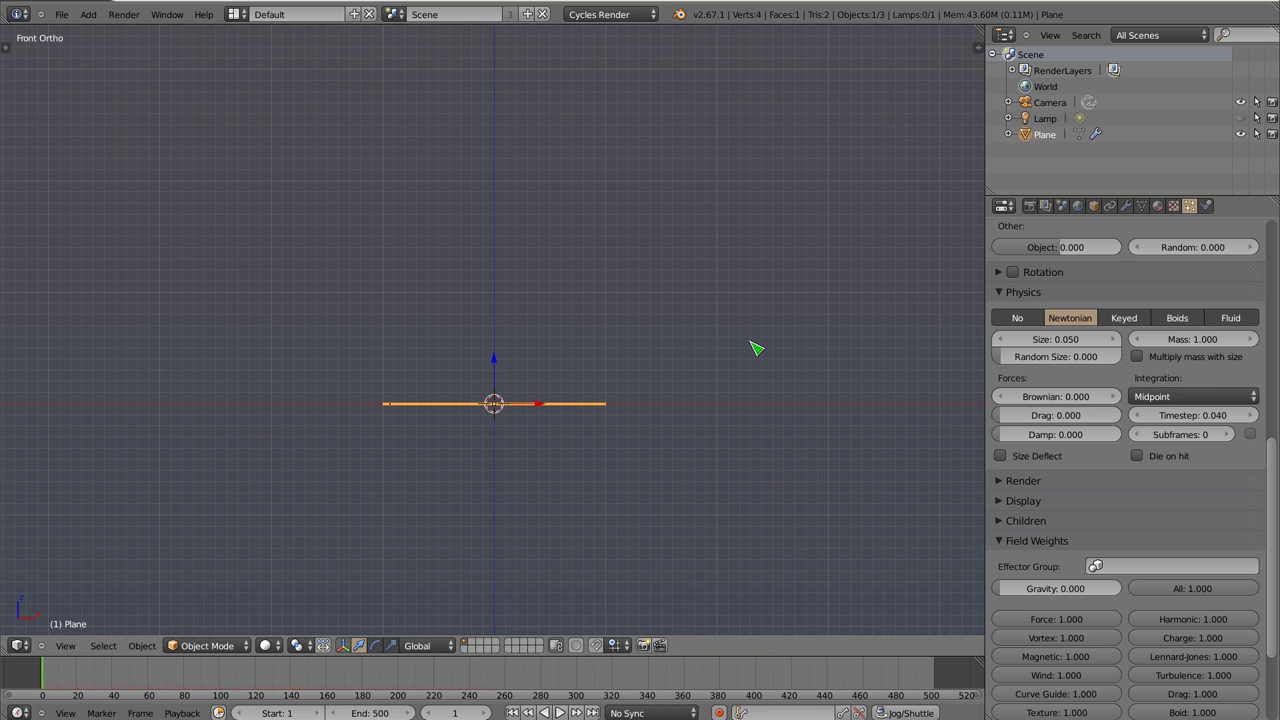
scroll(497, 298, "up", 1)
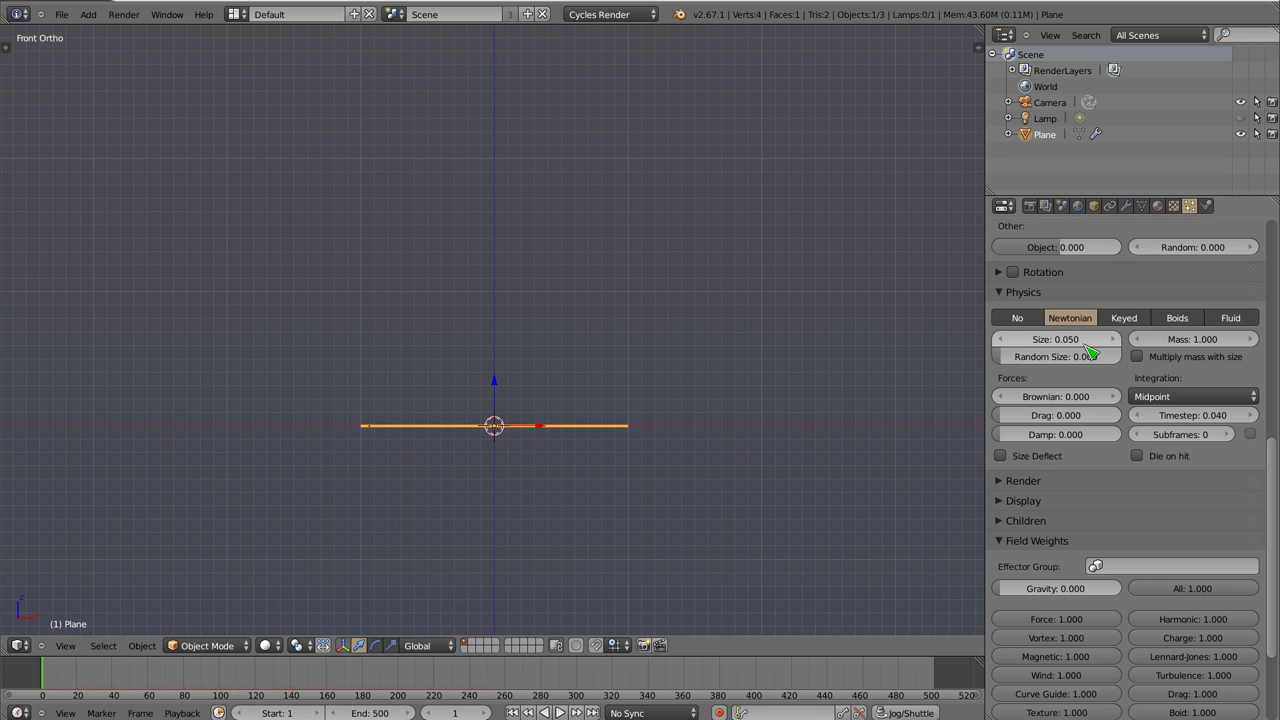
key("alt+a")
key("alt+a")
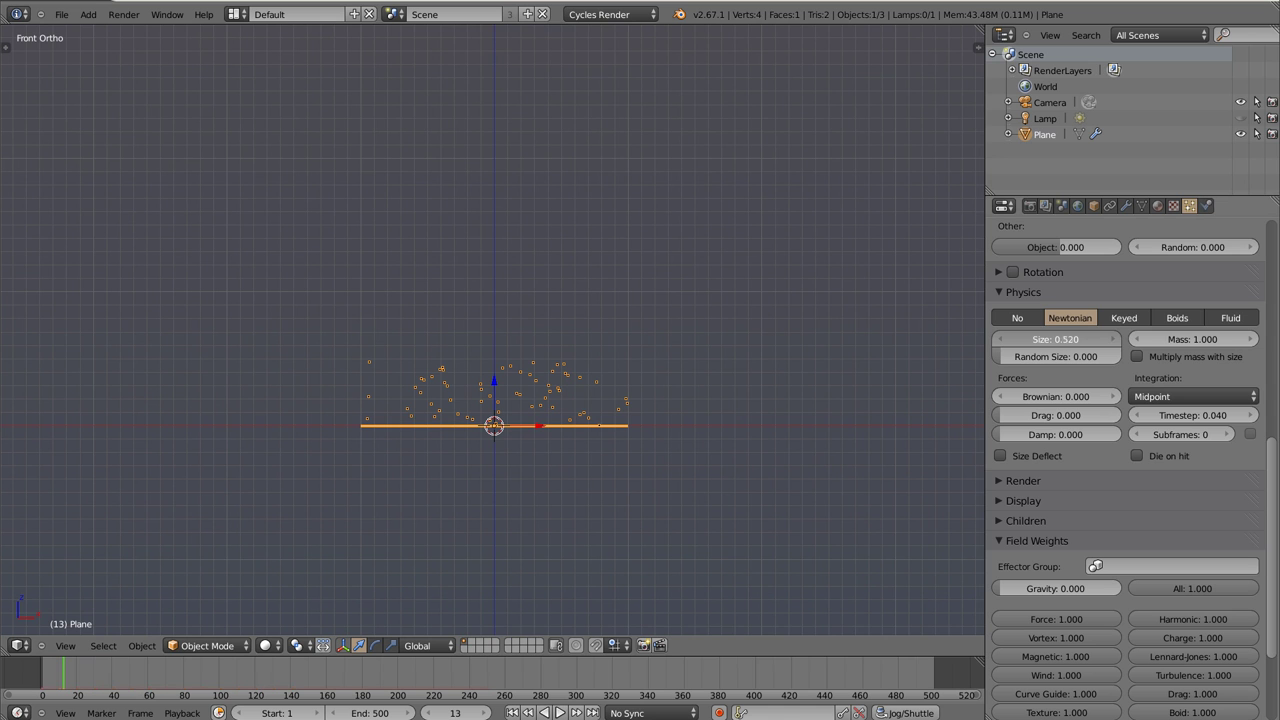
Set the particle size, first typing 0.01, then dragging it up to 0.760
left_click(1056, 339)
type("0.01")
key("Return")
left_click_drag(1056, 339, 1100, 341)
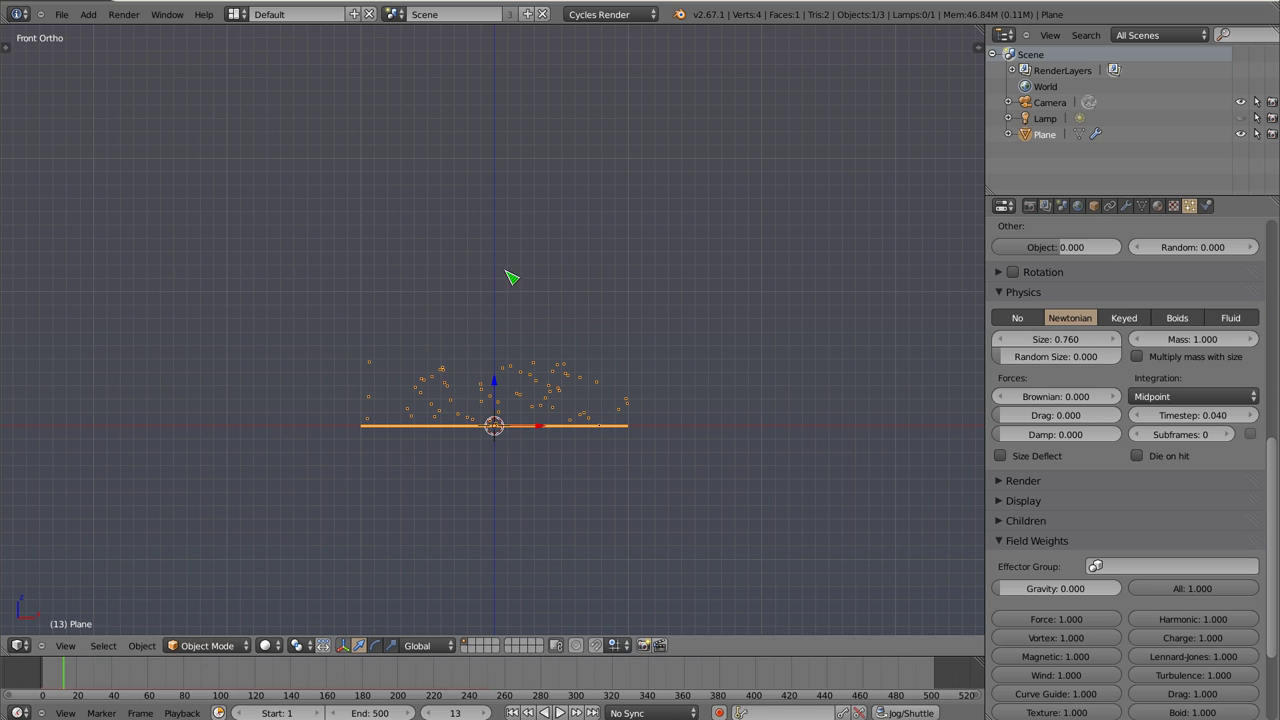
key("shift+a")
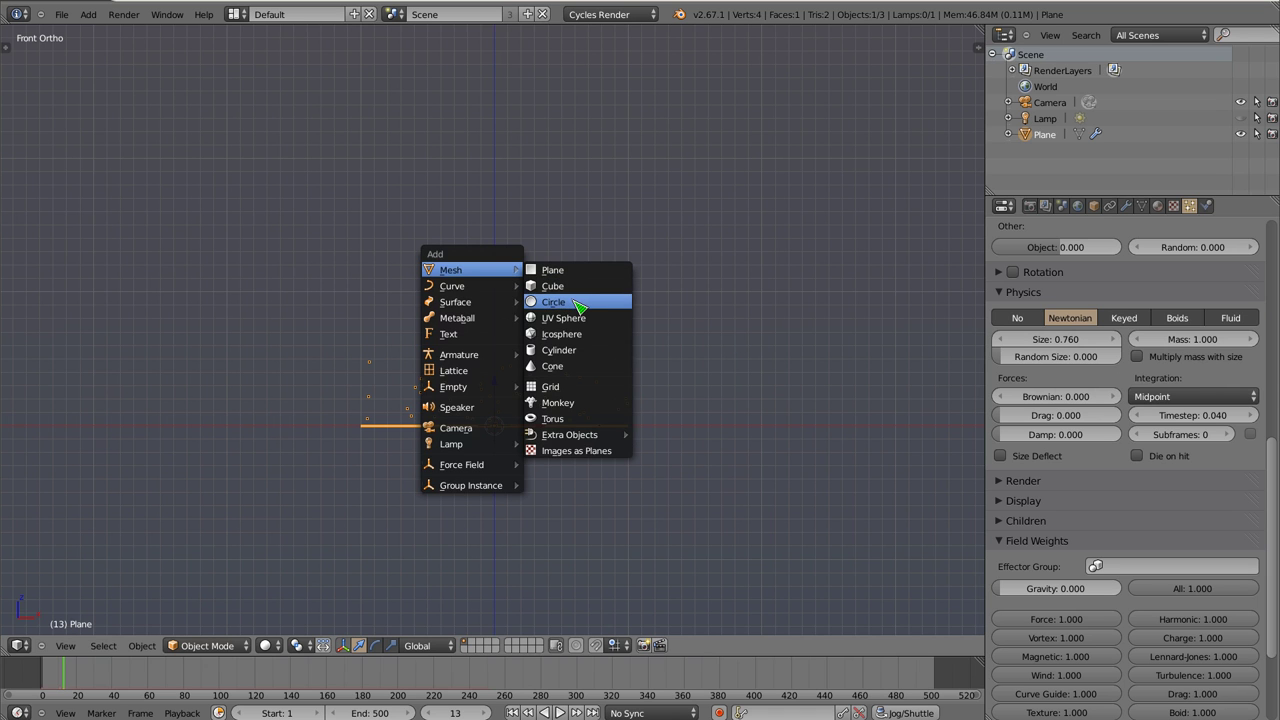
Add an icosphere beside the plane and render the plane's particles as Icosphere instances
left_click(584, 335)
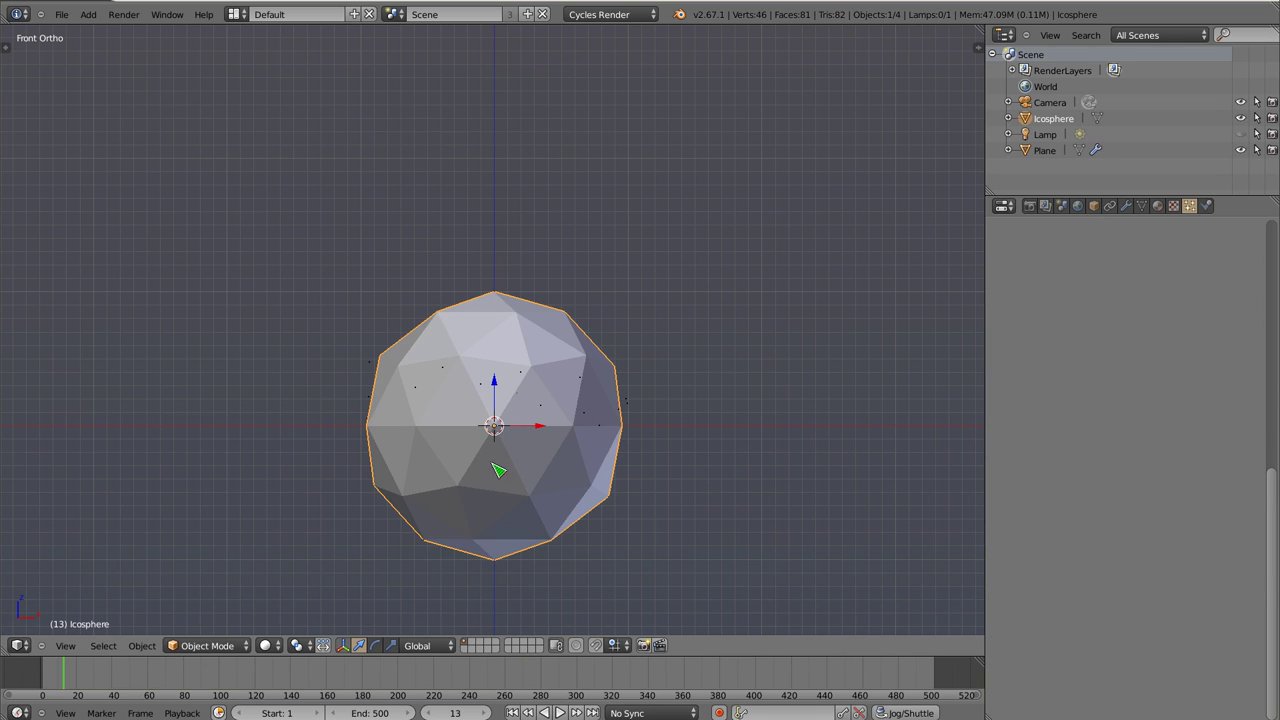
left_click_drag(540, 430, 878, 450)
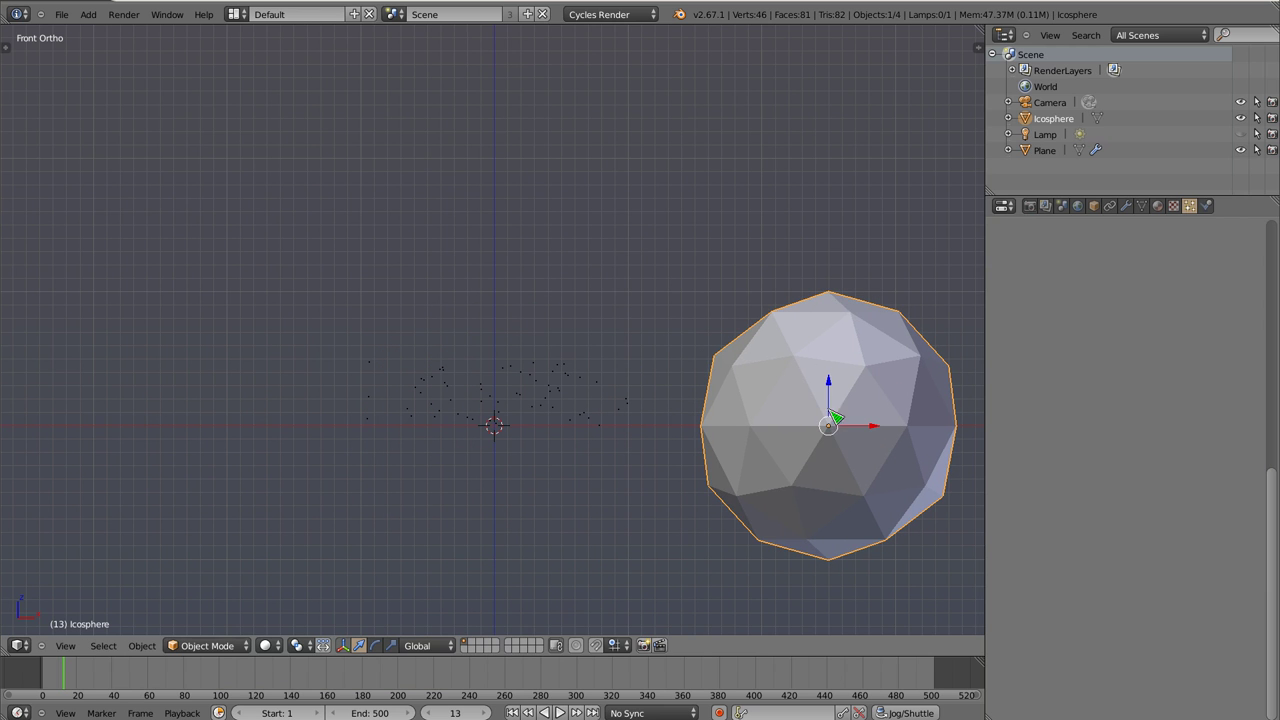
right_click(522, 426)
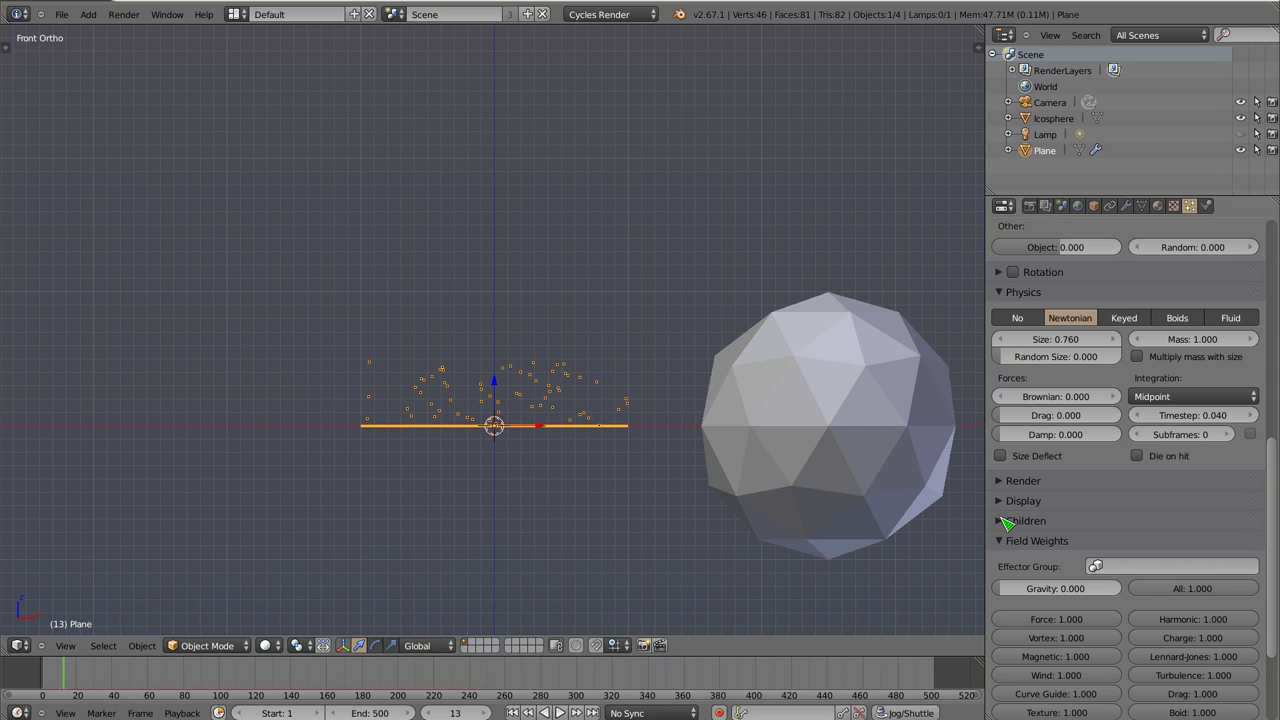
left_click(1004, 486)
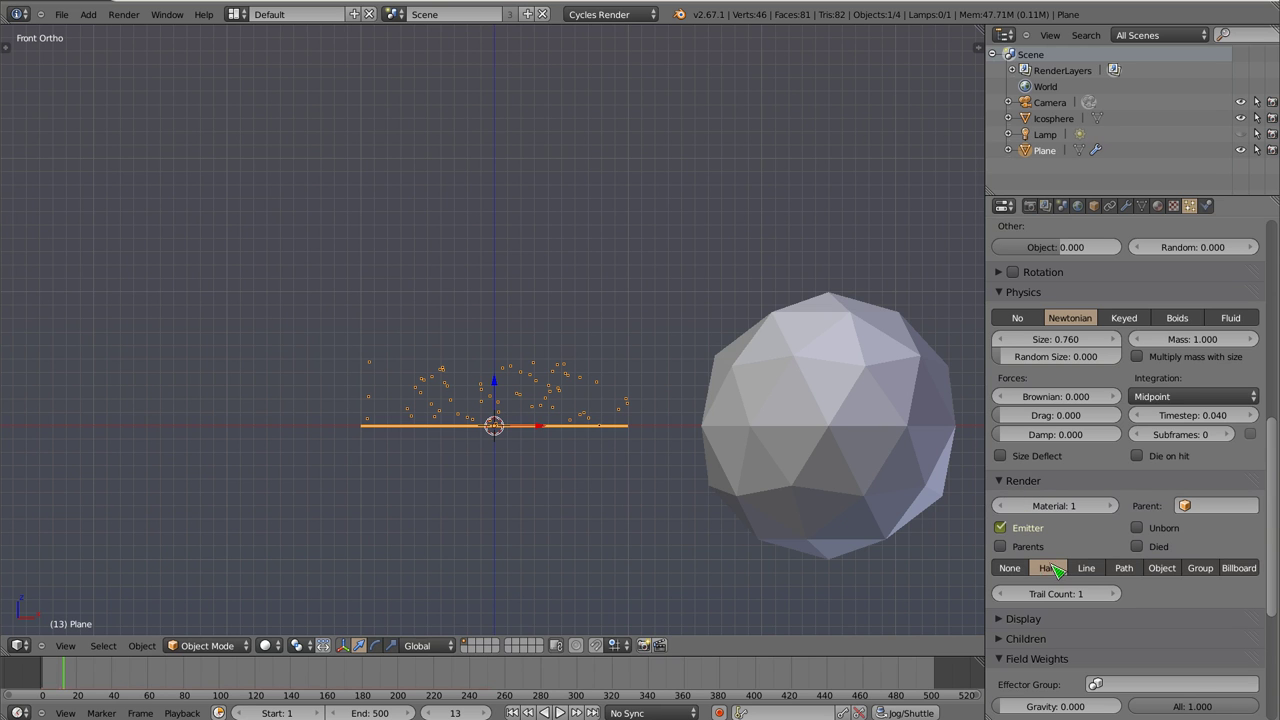
left_click(1168, 568)
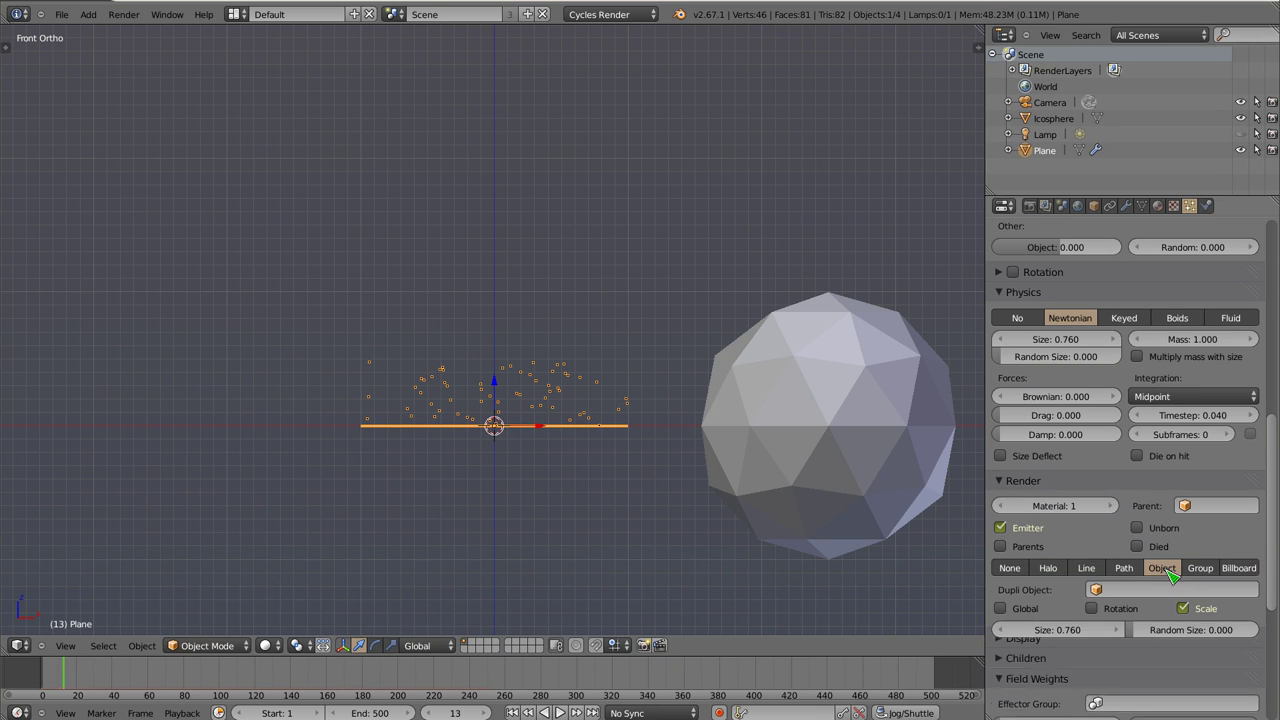
left_click(1100, 591)
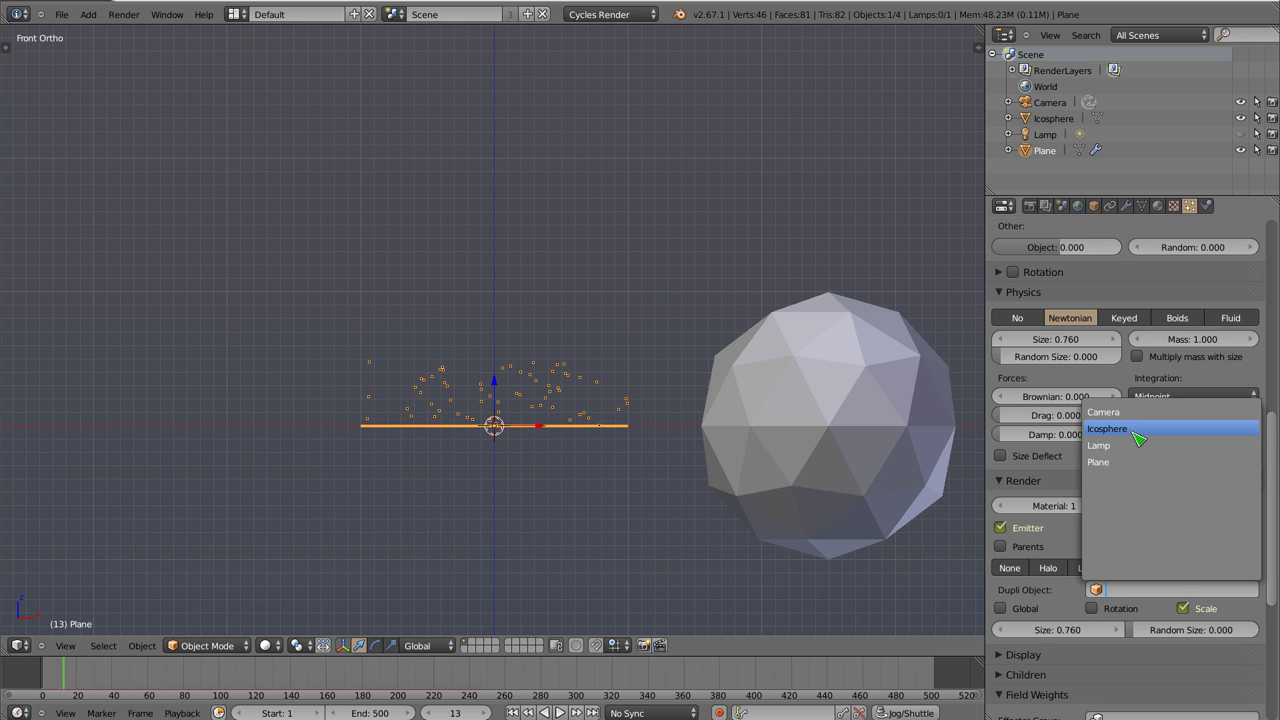
left_click(1139, 439)
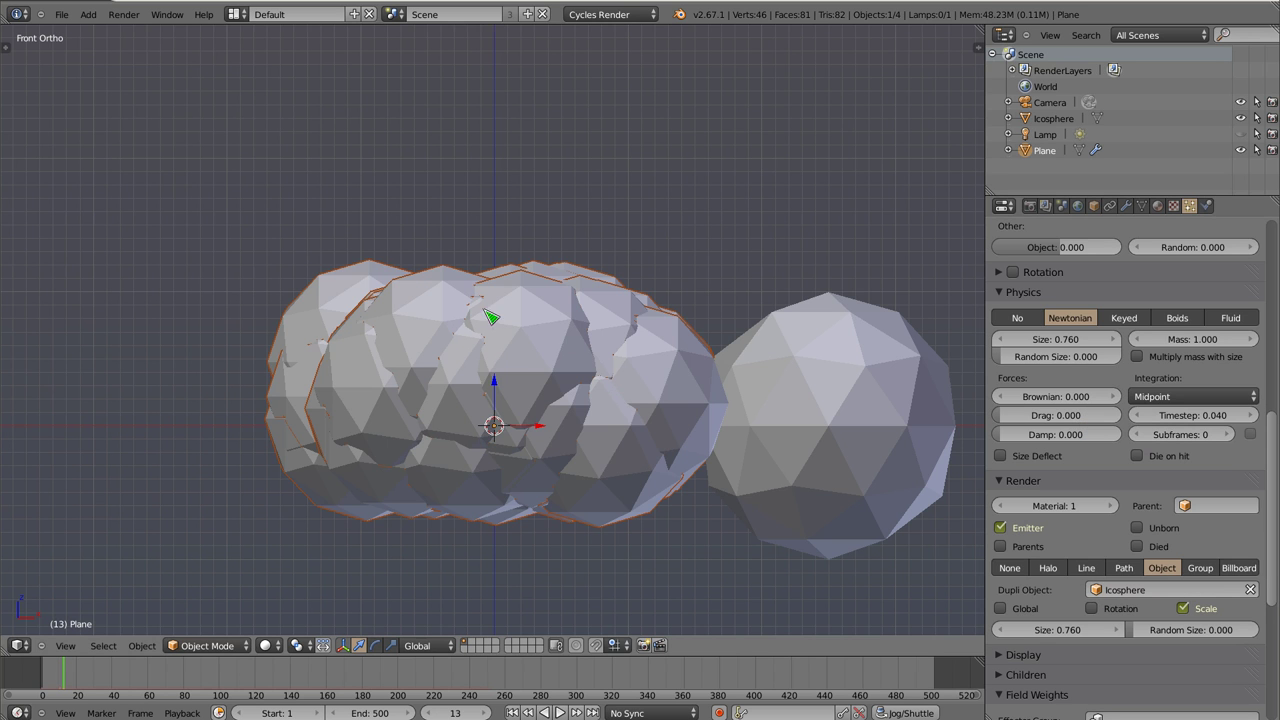
Move the original icosphere to layer 2 and preview the particle animation
right_click(865, 413)
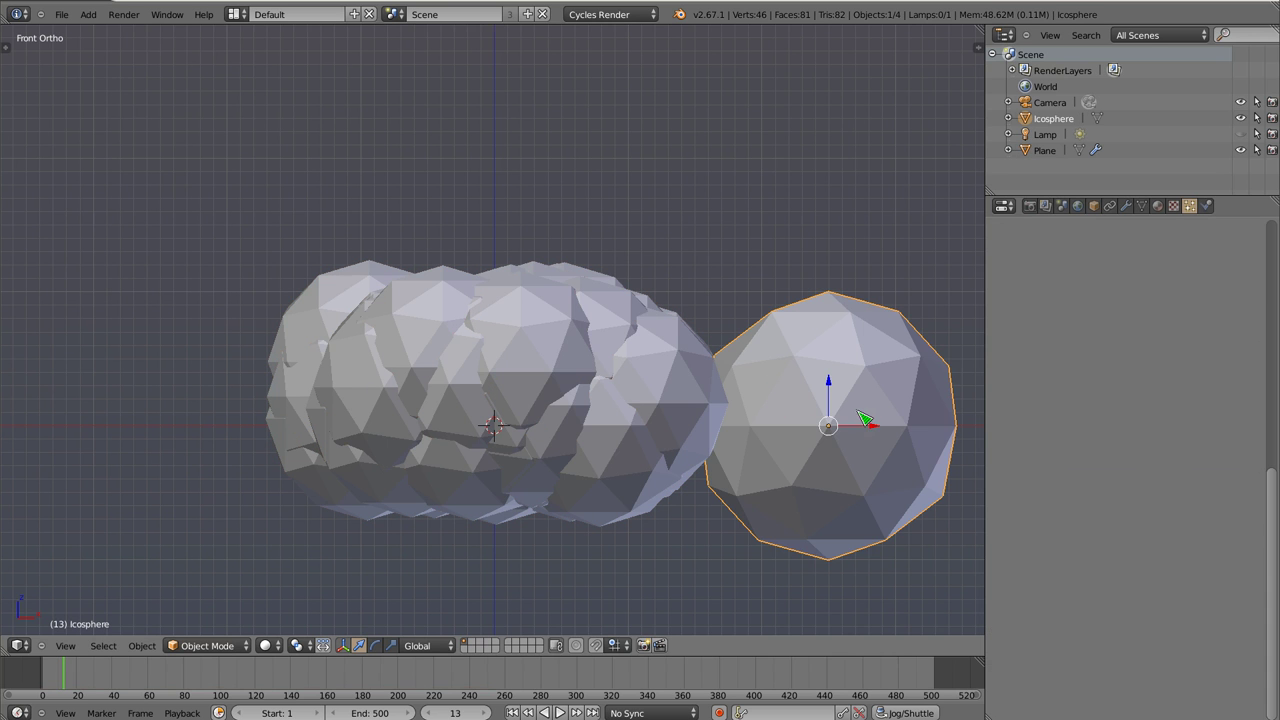
key("m")
key("2")
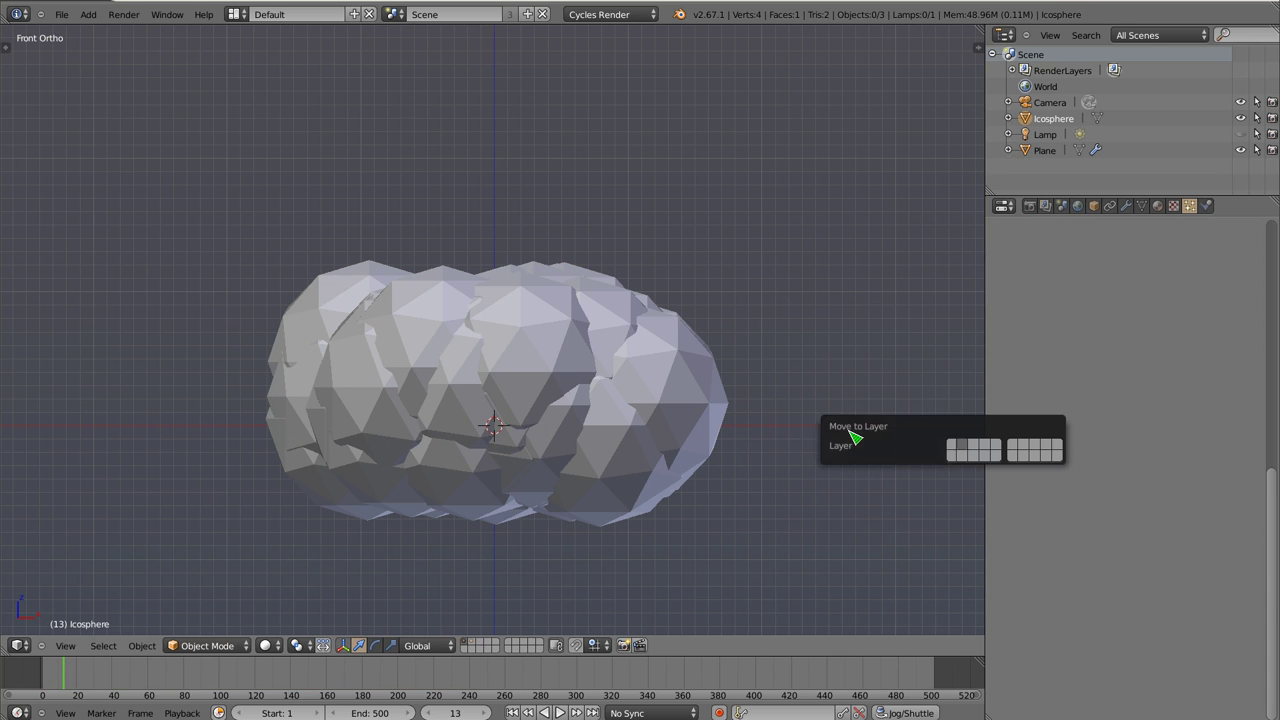
key("alt+a")
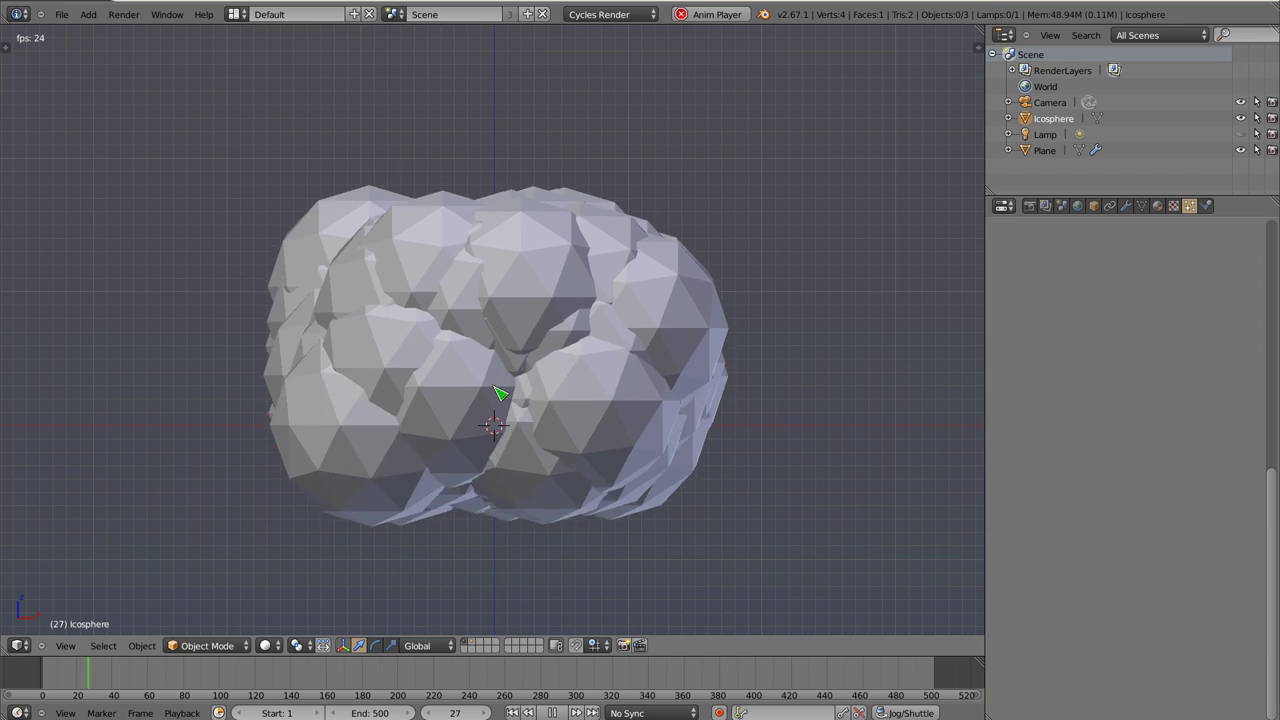
mouse_move(500, 386)
middle_mouse_down()
mouse_move(577, 470)
mouse_move(525, 410)
middle_mouse_up()
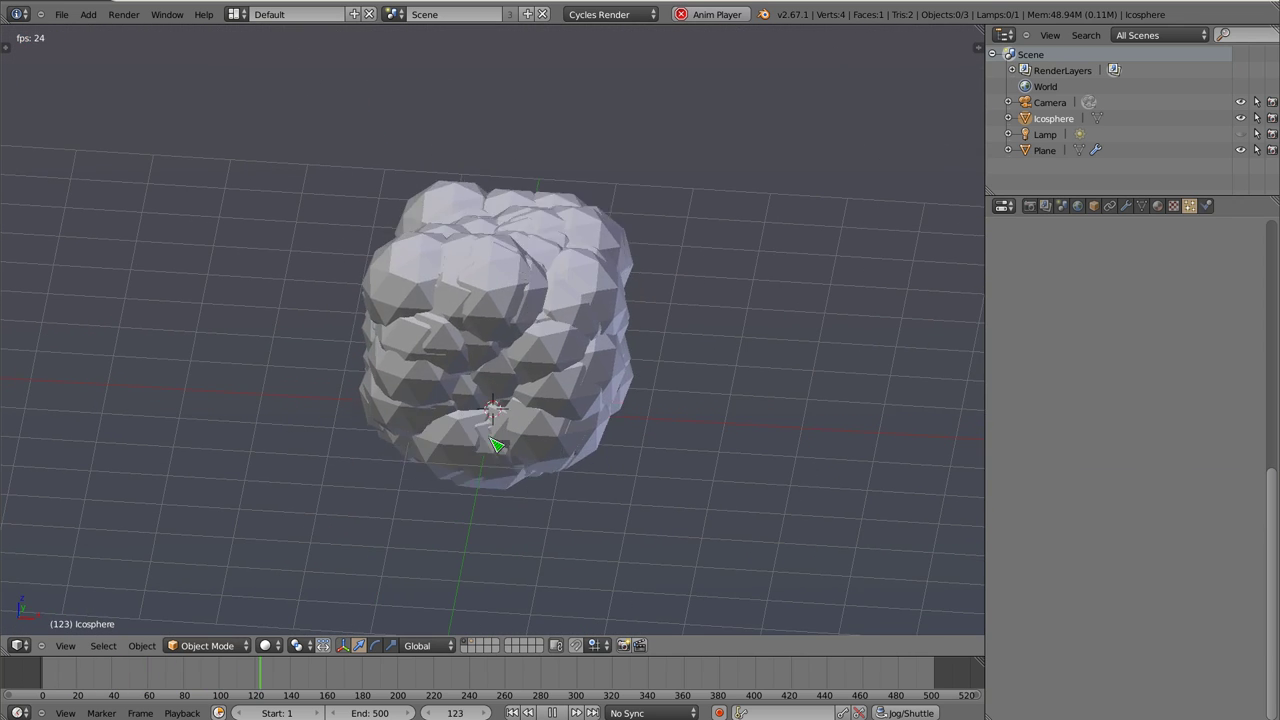
right_click(496, 405)
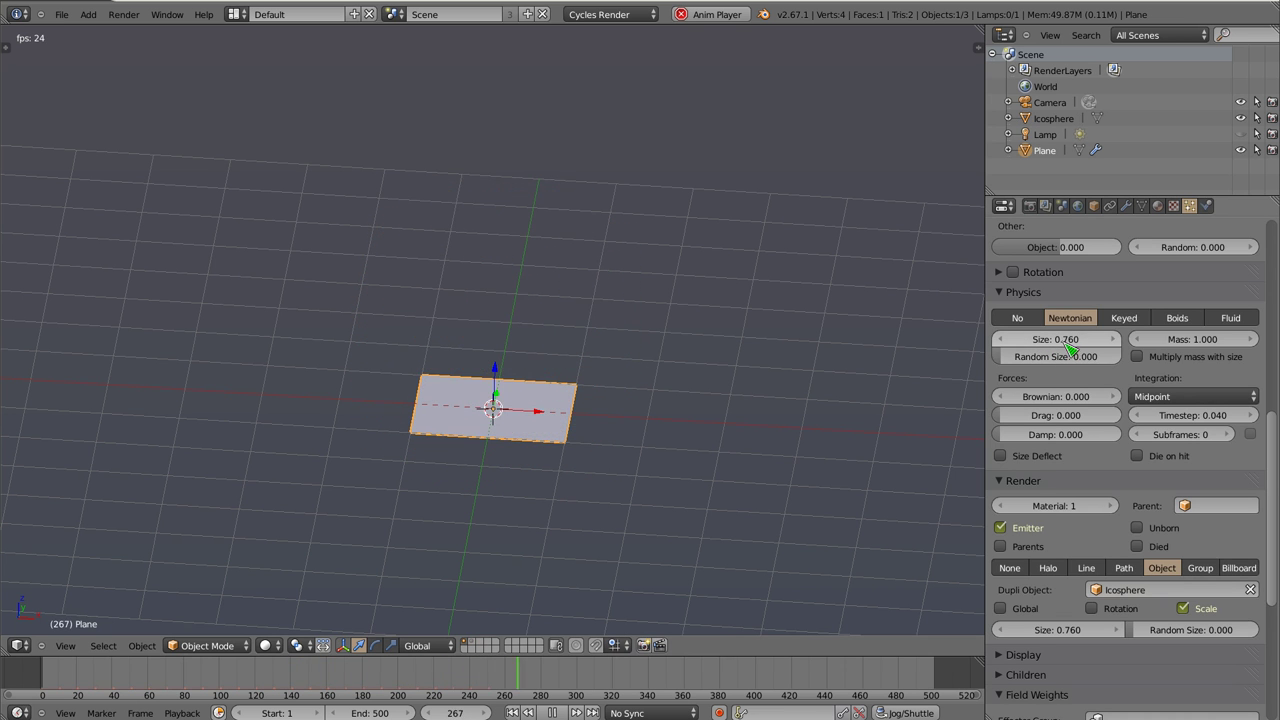
key("Escape")
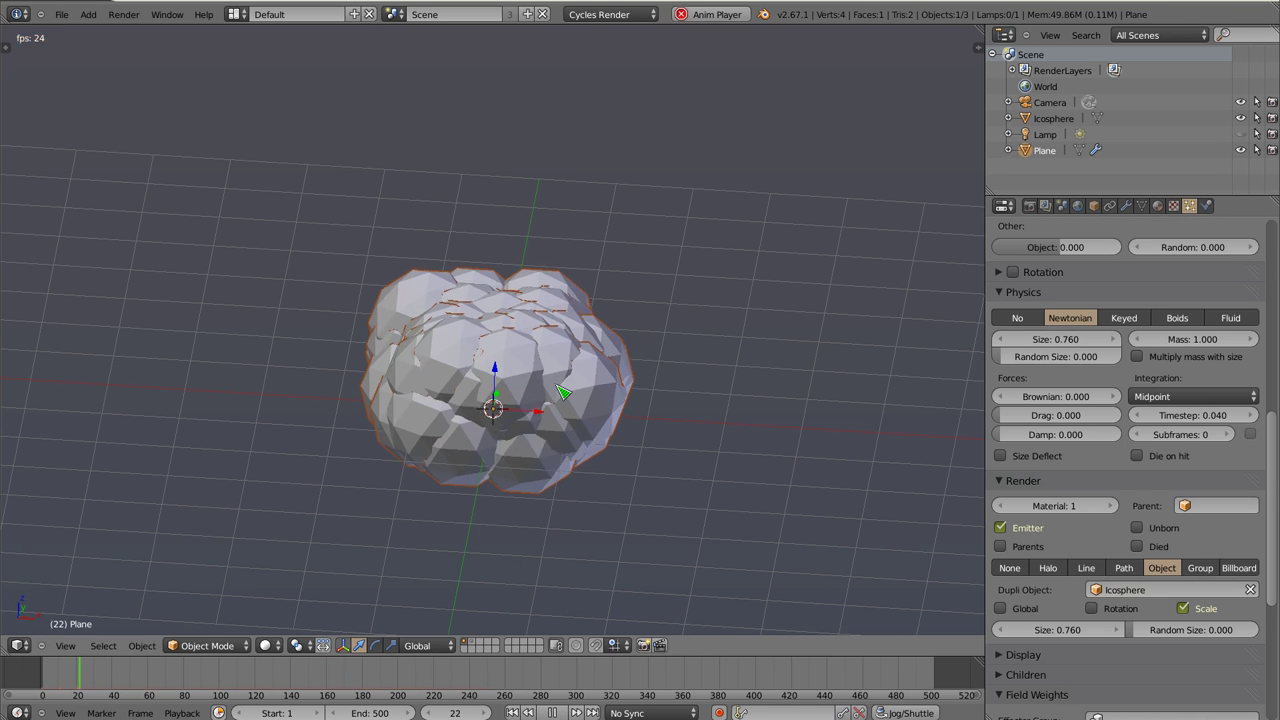
key("shift+Left")
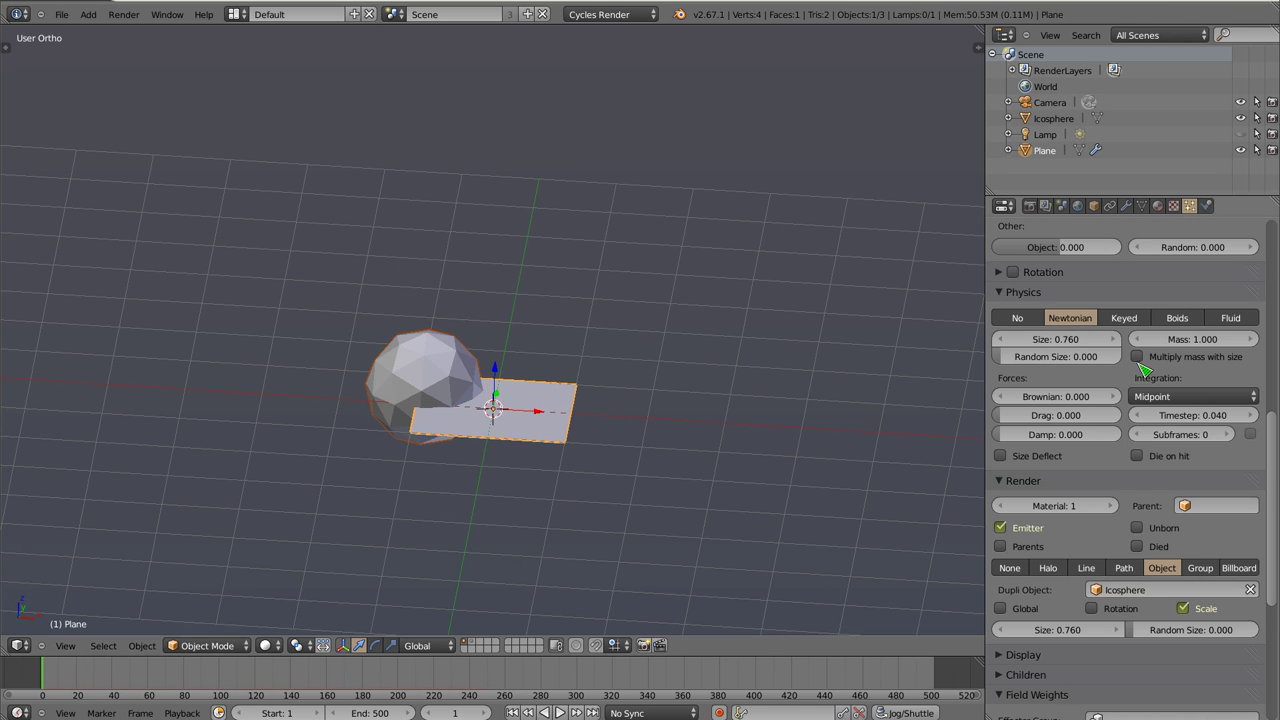
Set the particle size to 0.420 with Newtonian physics re-applied, and play the animation
mouse_move(1071, 343)
left_mouse_down()
mouse_move(1010, 343)
mouse_move(1030, 343)
left_mouse_up()
left_click(1020, 318)
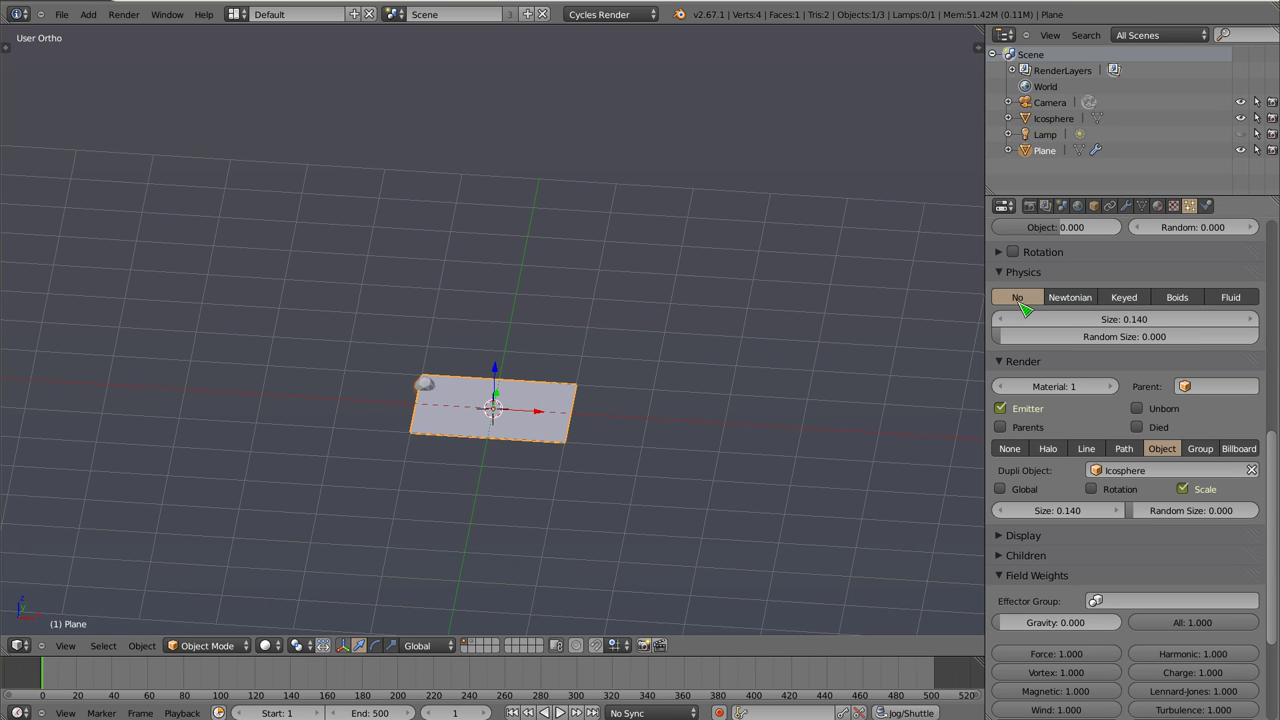
left_click(1072, 299)
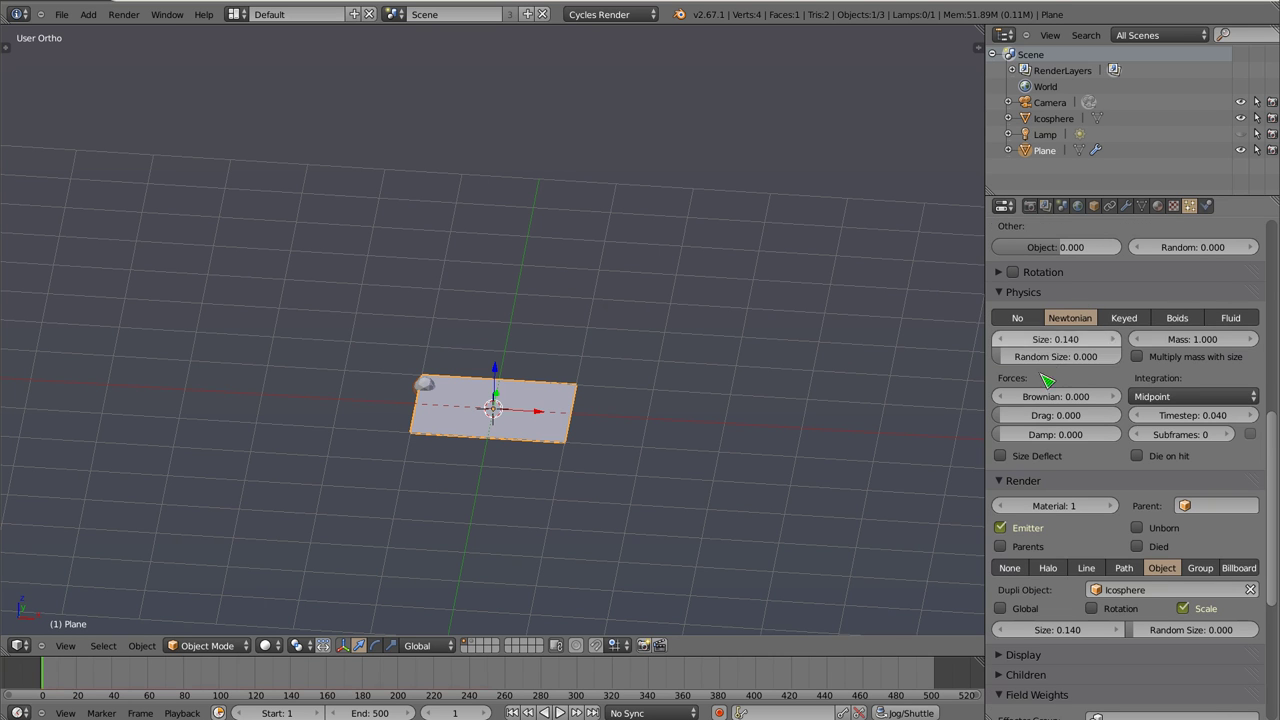
mouse_move(1055, 340)
left_mouse_down()
mouse_move(1110, 340)
mouse_move(1060, 356)
mouse_move(1110, 356)
left_mouse_up()
key("alt+a")
key("alt+a")
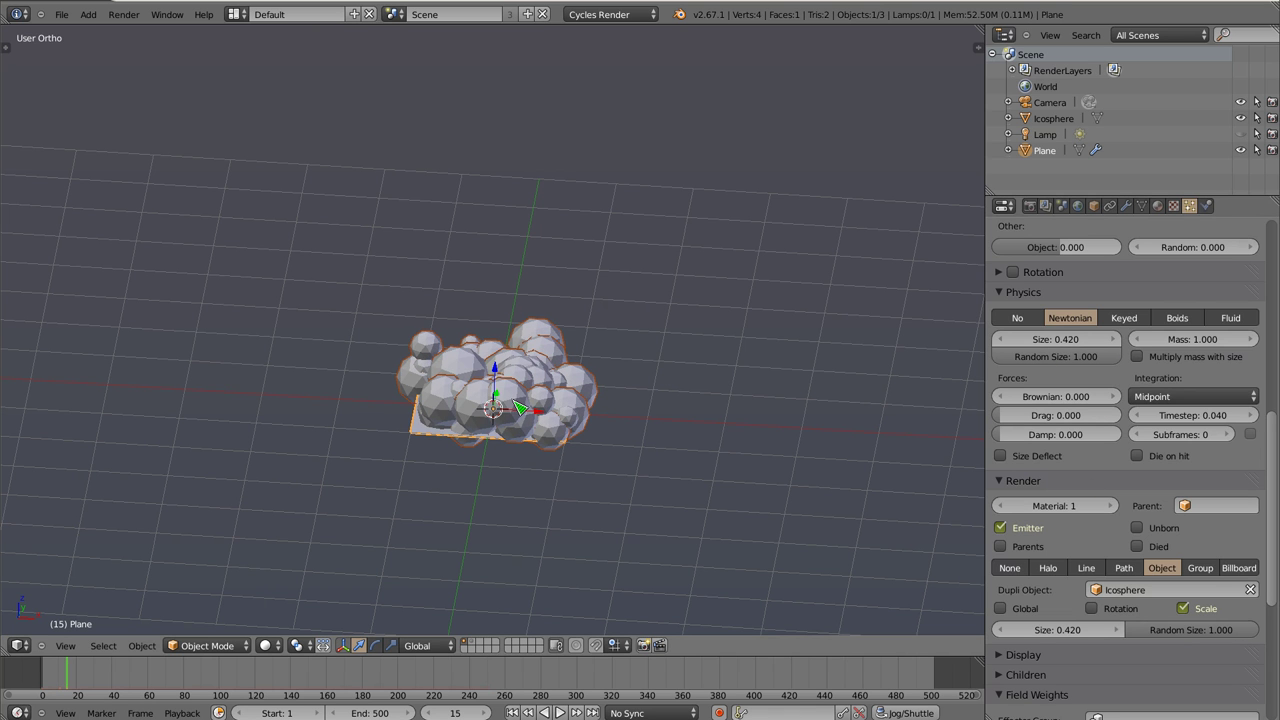
Centre the particle cloud in front orthographic view, then switch to the browser
key("KP_1")
middle_click_drag(491, 509, 497, 368, "shift")
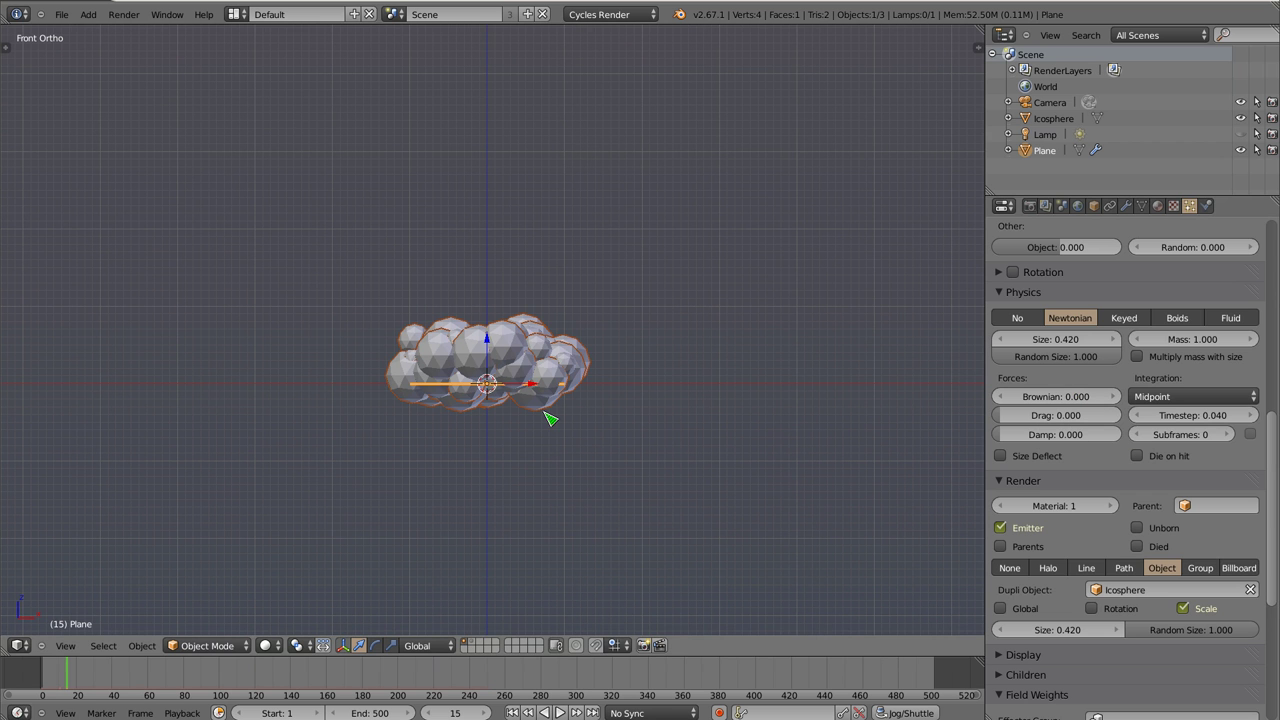
scroll(487, 389, "up", 1)
scroll(489, 390, "up", 2)
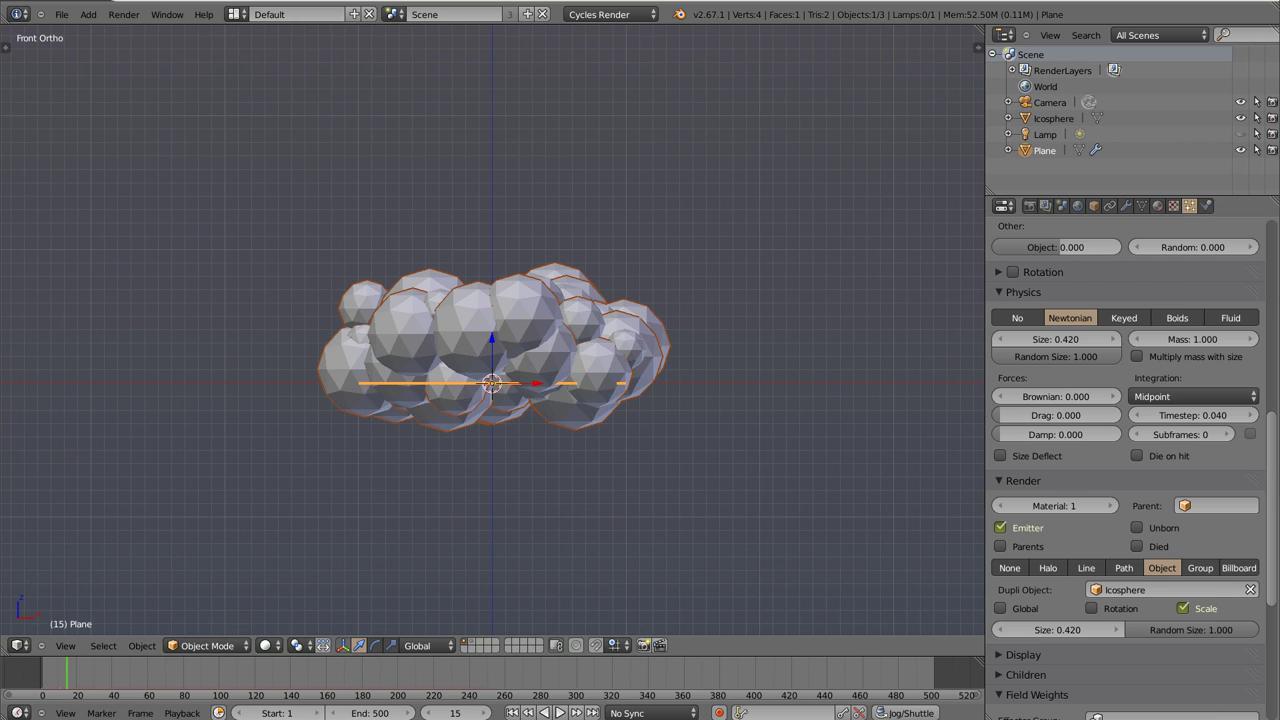
key("alt+Tab")
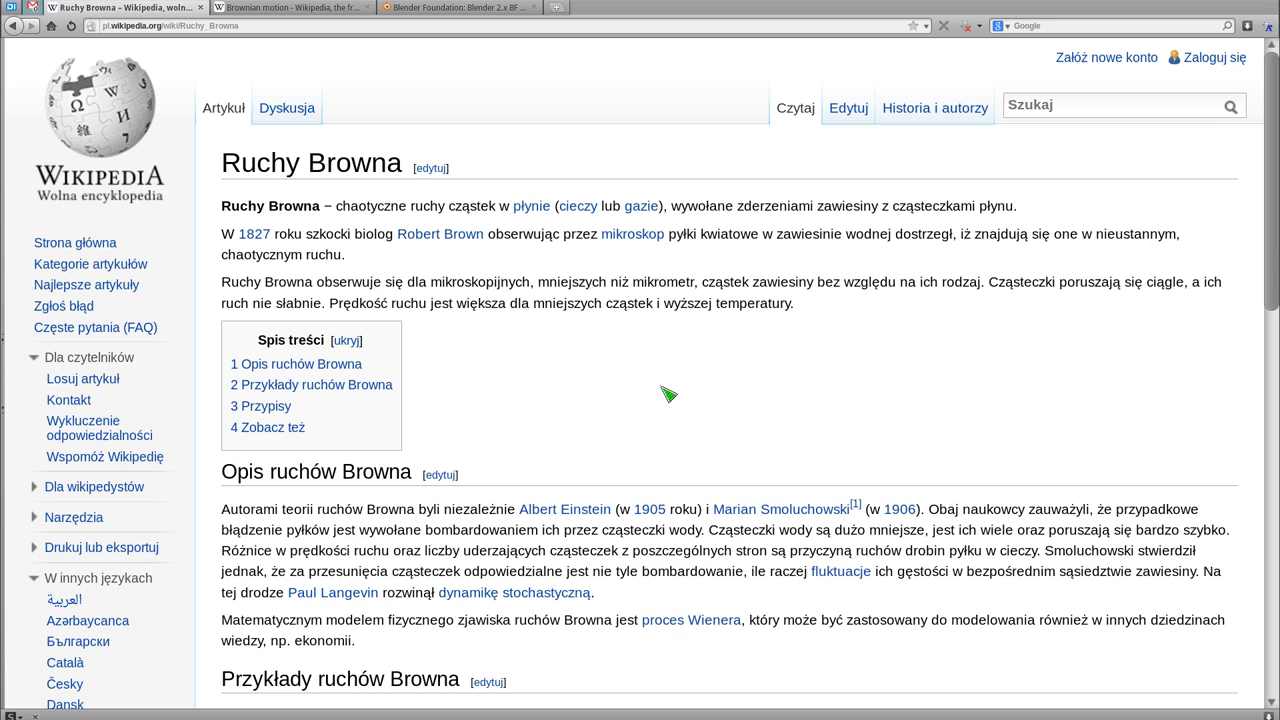
Scroll through the Ruchy Browna article, then switch to the English Brownian motion article
scroll(720, 345, "down", 2)
scroll(716, 352, "down", 3)
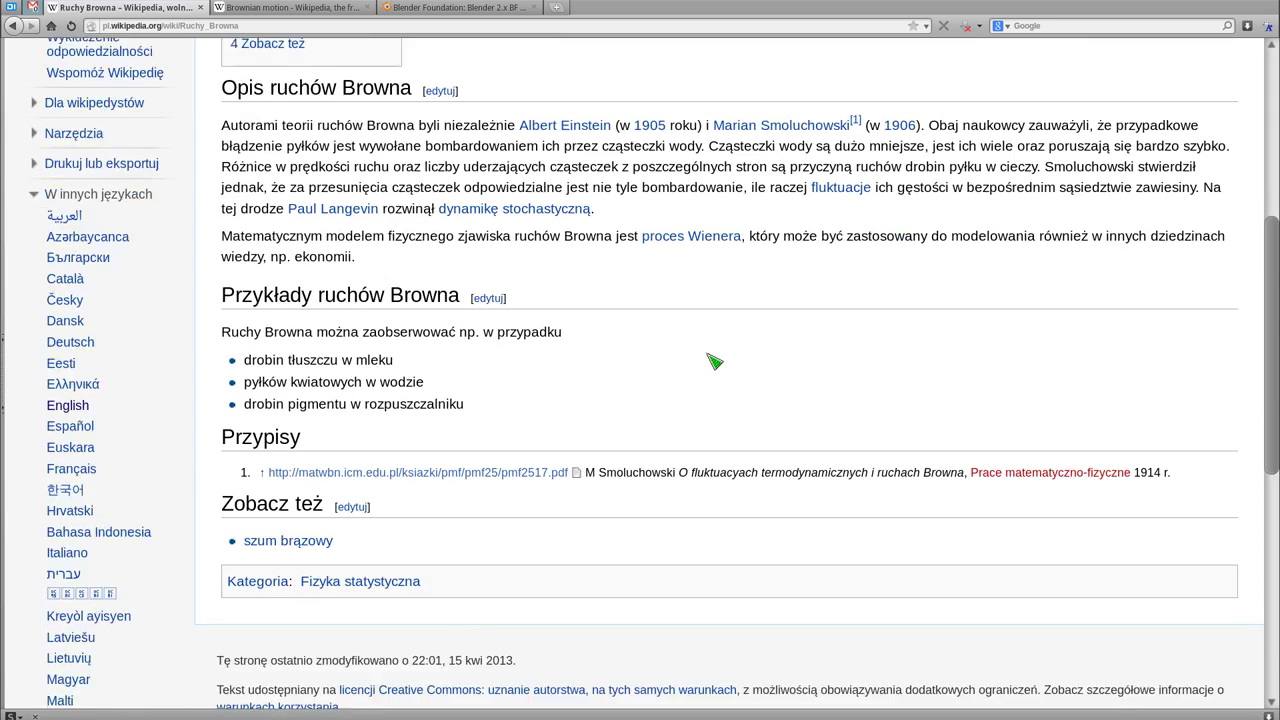
scroll(714, 360, "down", 1)
scroll(654, 434, "down", 1)
scroll(654, 440, "up", 1)
scroll(676, 358, "up", 2)
scroll(720, 310, "up", 2)
scroll(700, 372, "up", 1)
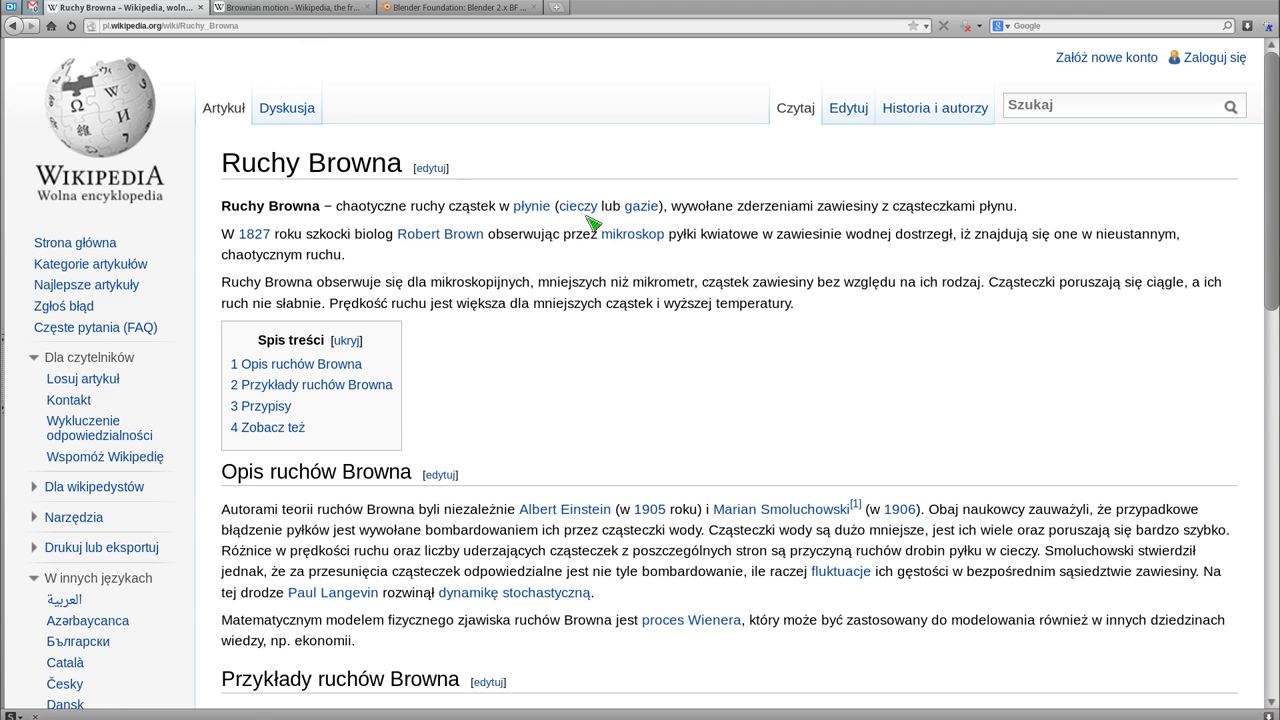
left_click(290, 8)
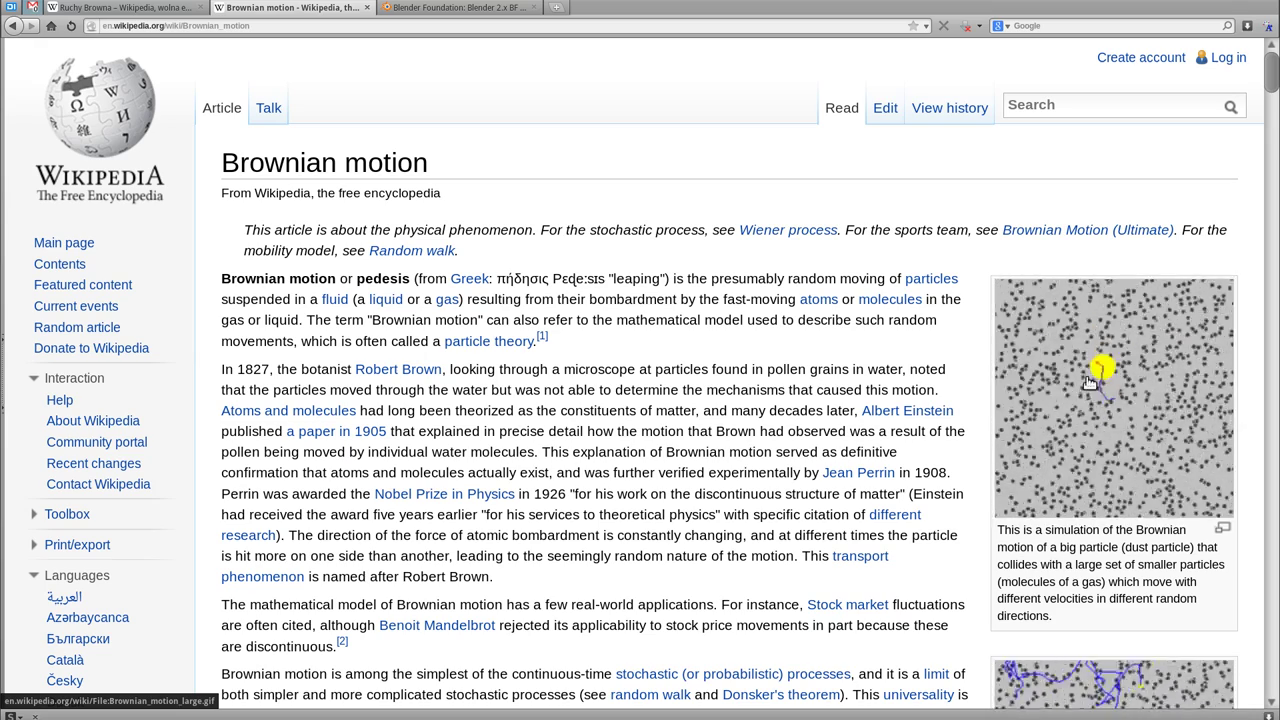
Scroll the Brownian motion article down past Einstein's theory to Intuitive metaphor
scroll(1092, 400, "down", 5)
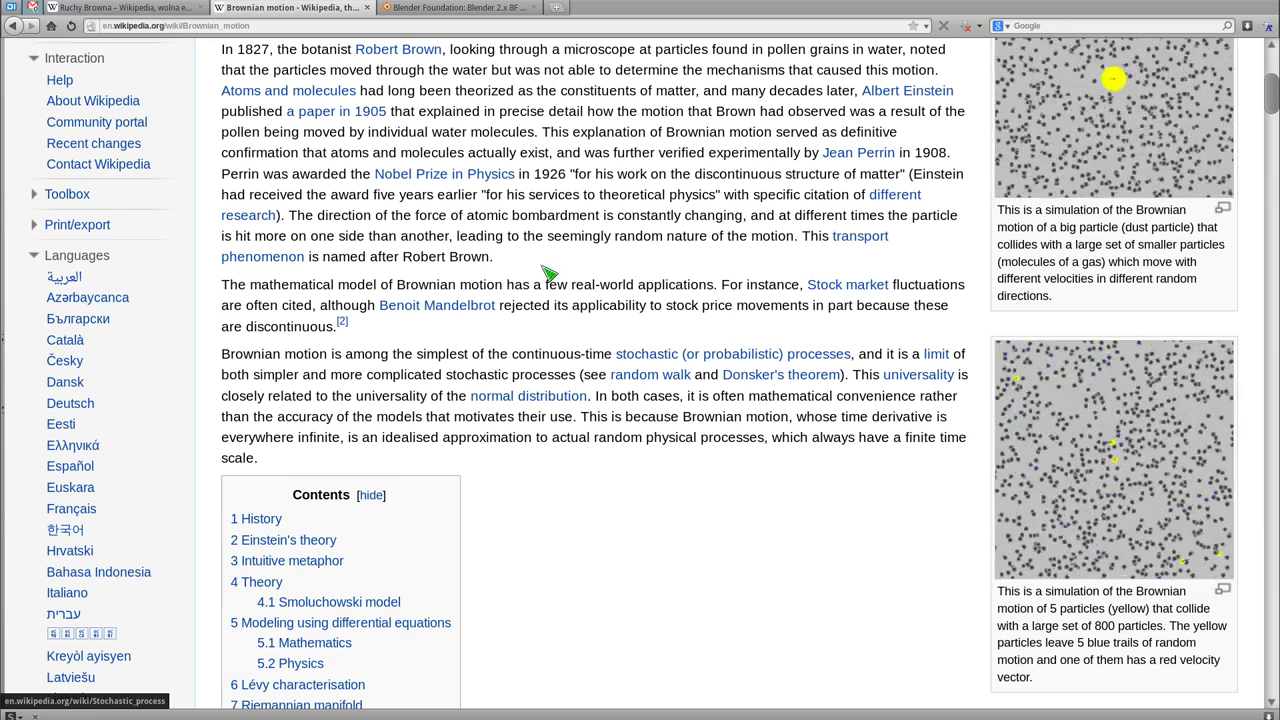
scroll(470, 325, "down", 3)
scroll(600, 300, "down", 2)
scroll(641, 300, "down", 2)
scroll(641, 300, "down", 3)
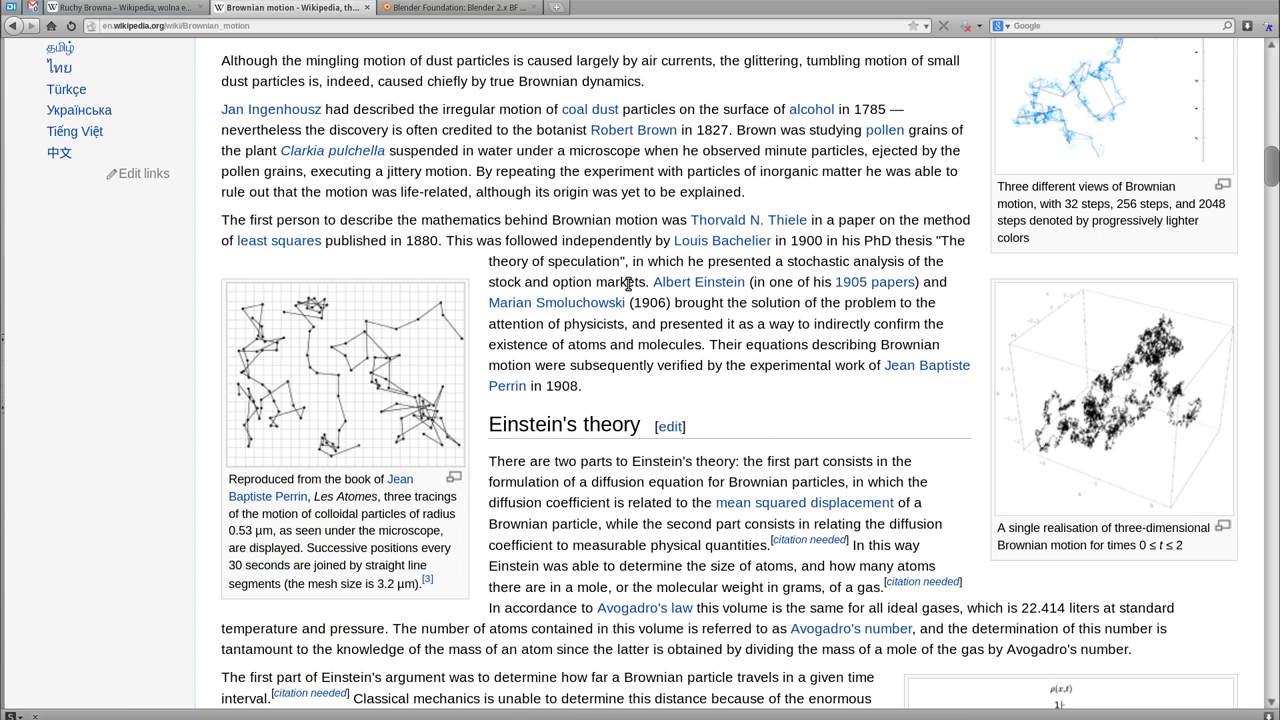
scroll(740, 410, "down", 3)
scroll(737, 400, "down", 3)
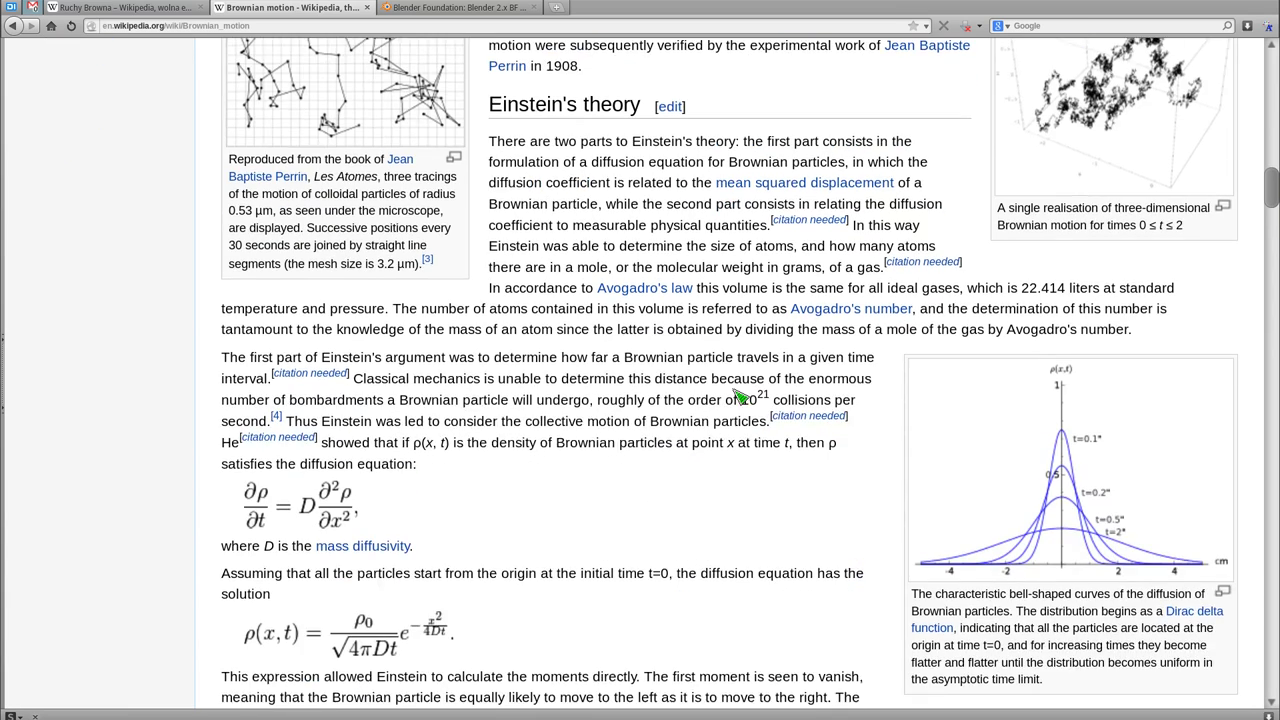
scroll(737, 397, "down", 1)
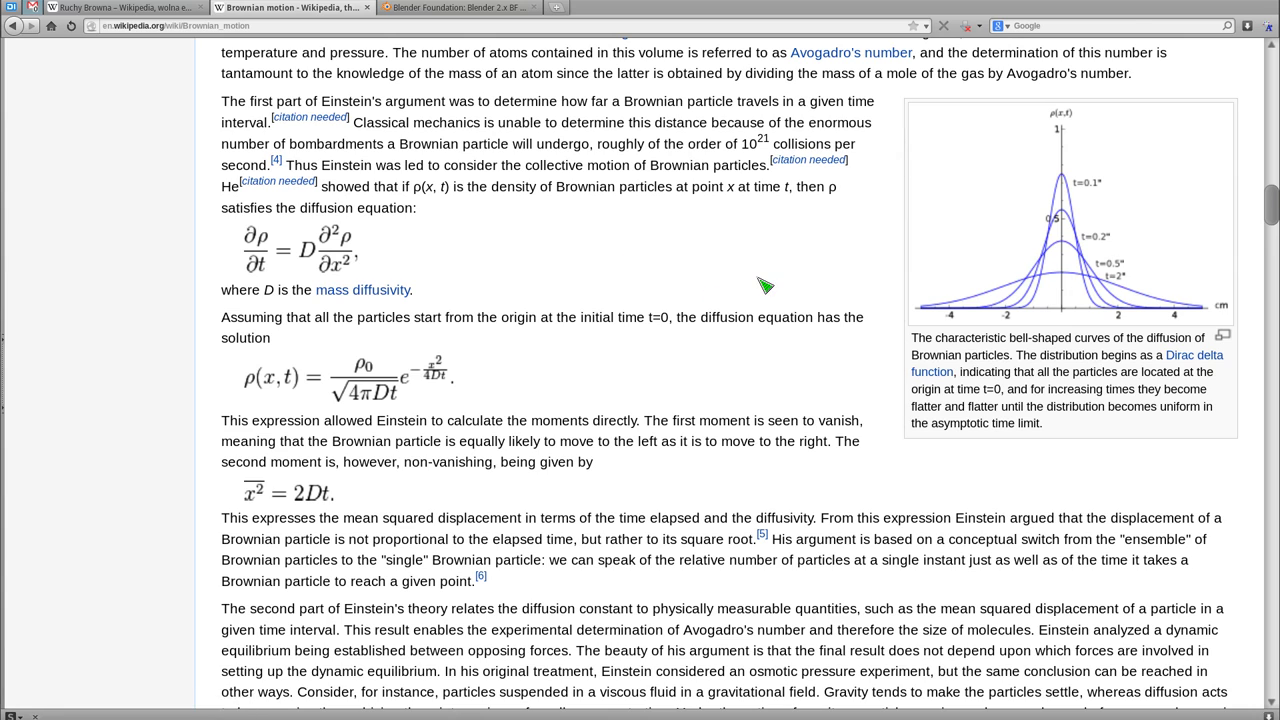
scroll(765, 287, "down", 3)
scroll(749, 298, "down", 2)
scroll(749, 303, "down", 1)
scroll(744, 308, "down", 2)
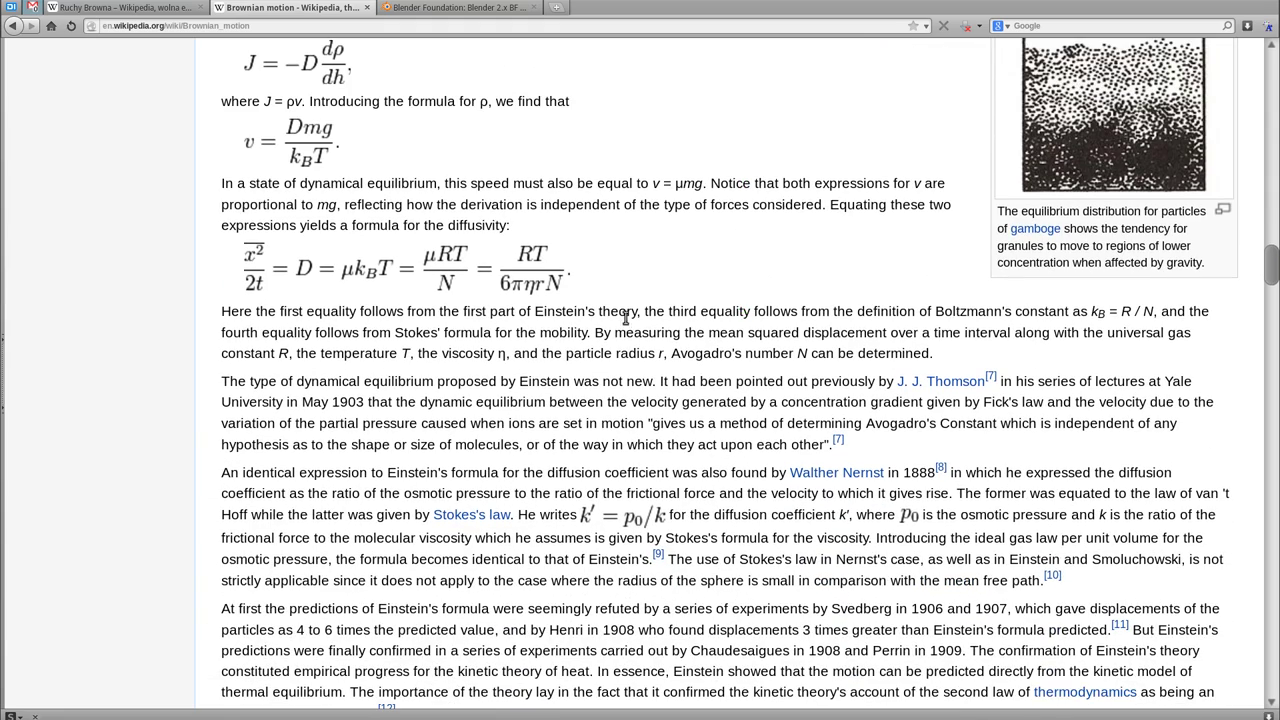
scroll(710, 265, "down", 1)
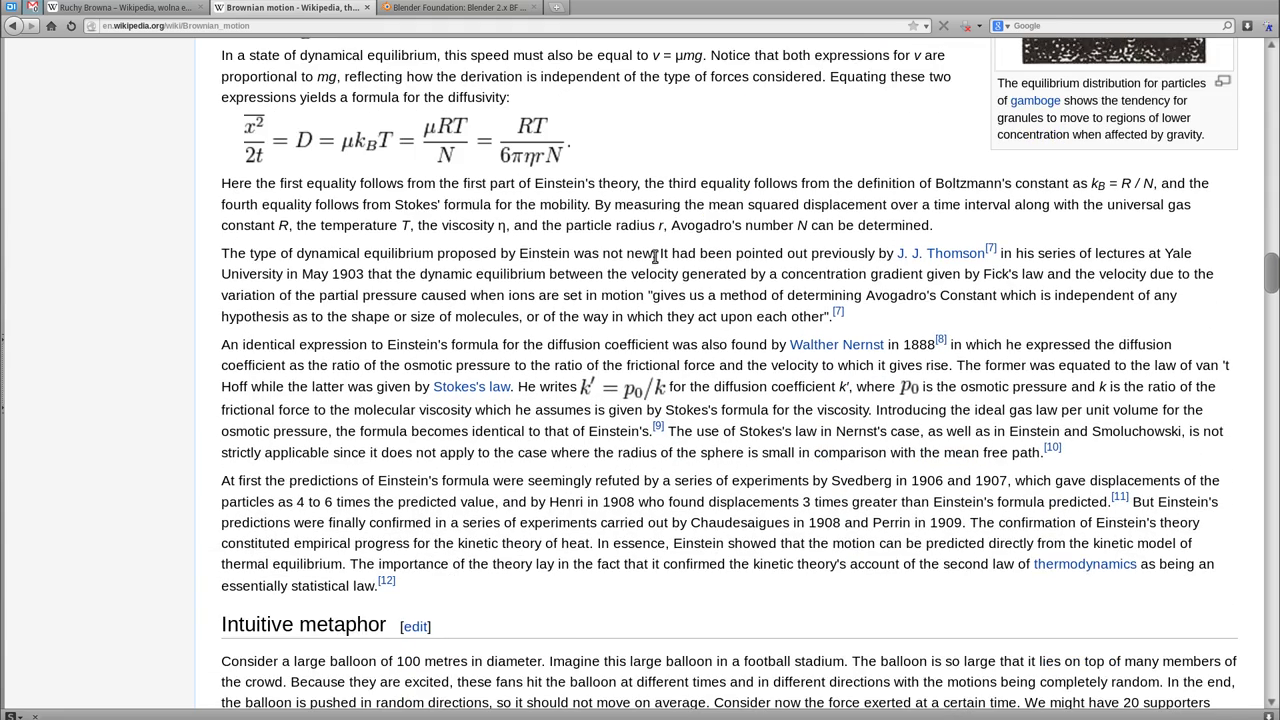
scroll(727, 430, "down", 1)
scroll(727, 430, "down", 2)
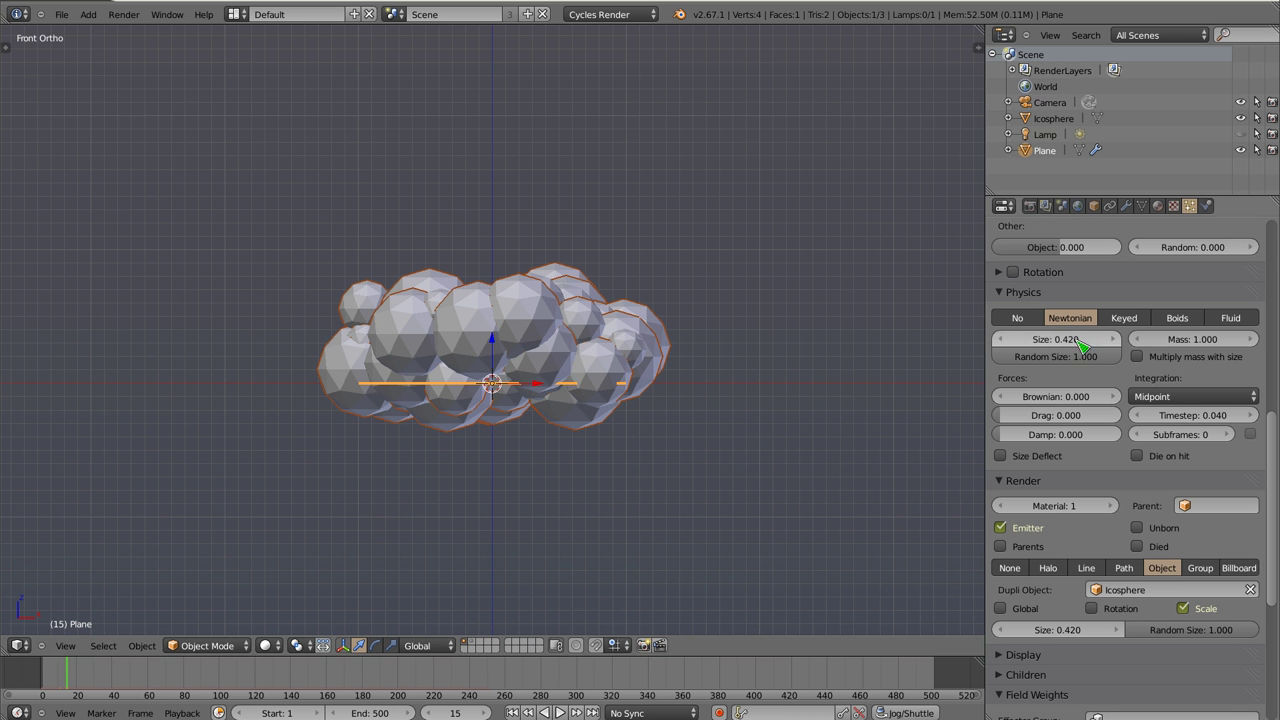
Shrink the particle size to 0.060 and set the Brownian force to 1
left_click_drag(1080, 348, 1010, 348)
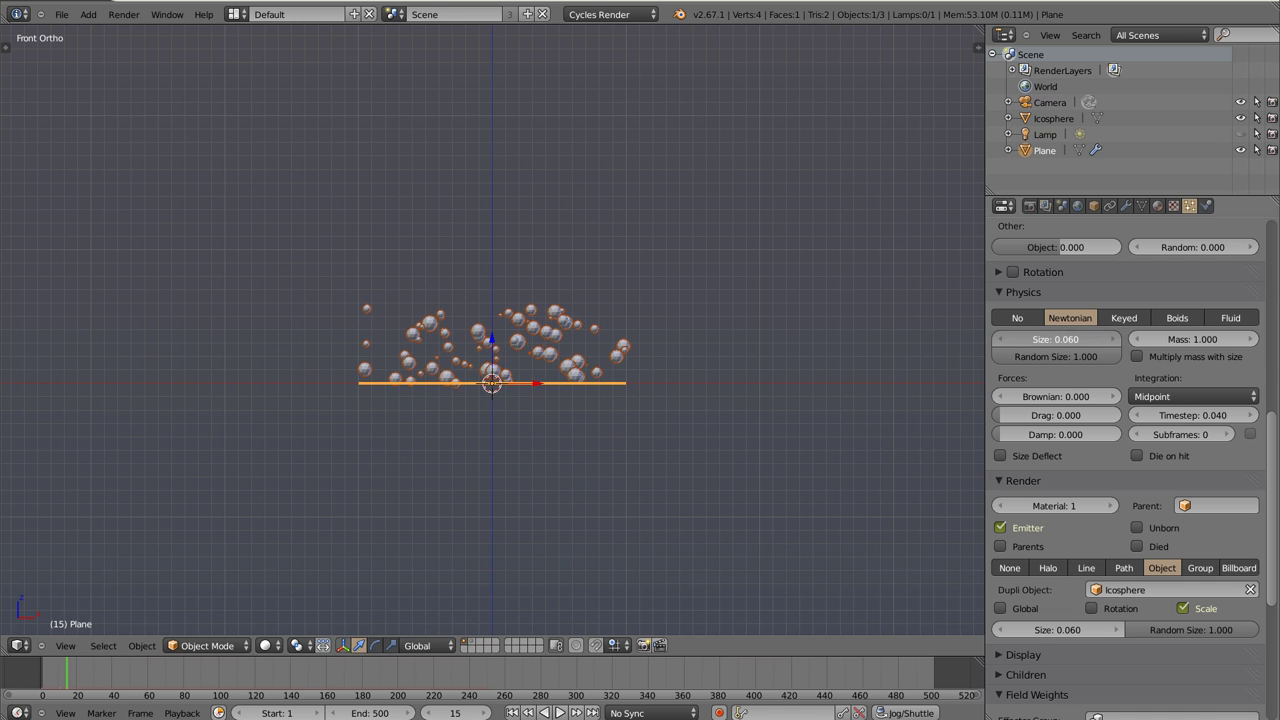
left_click(1047, 397)
type("1")
key("Return")
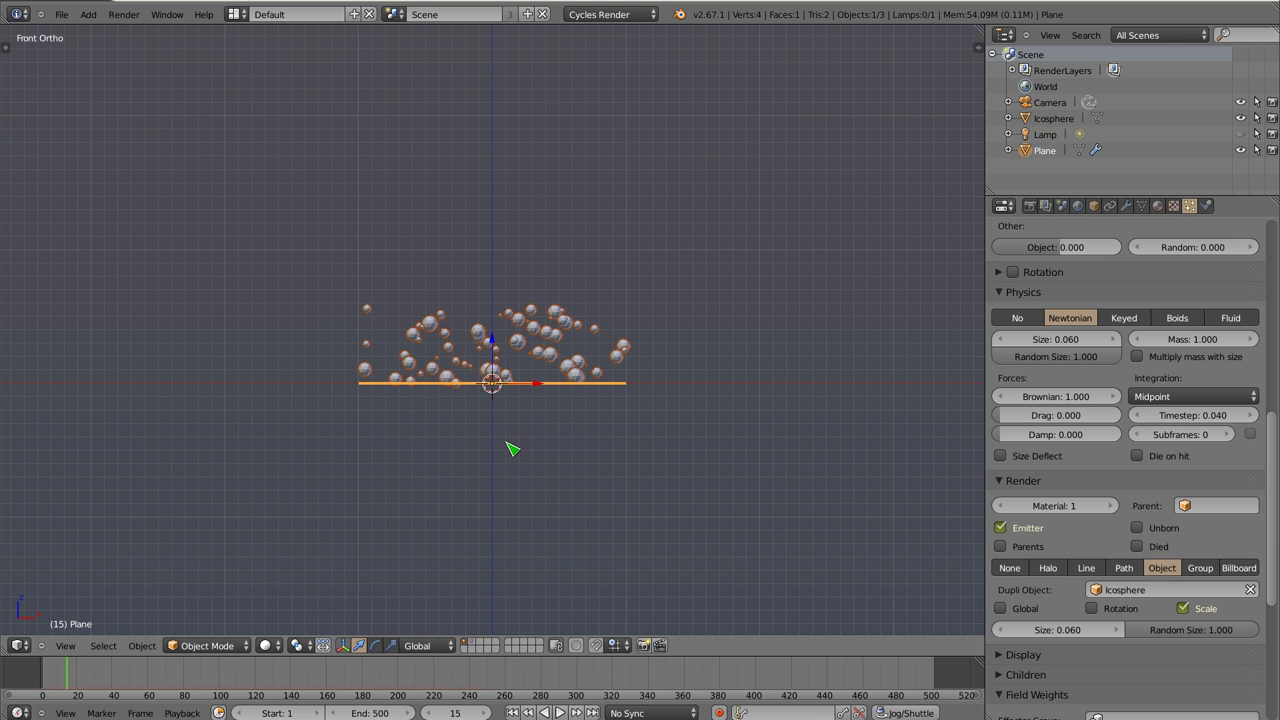
Play the animation from frame 1 to preview the jittering particles
key("shift+Left")
key("alt+a")
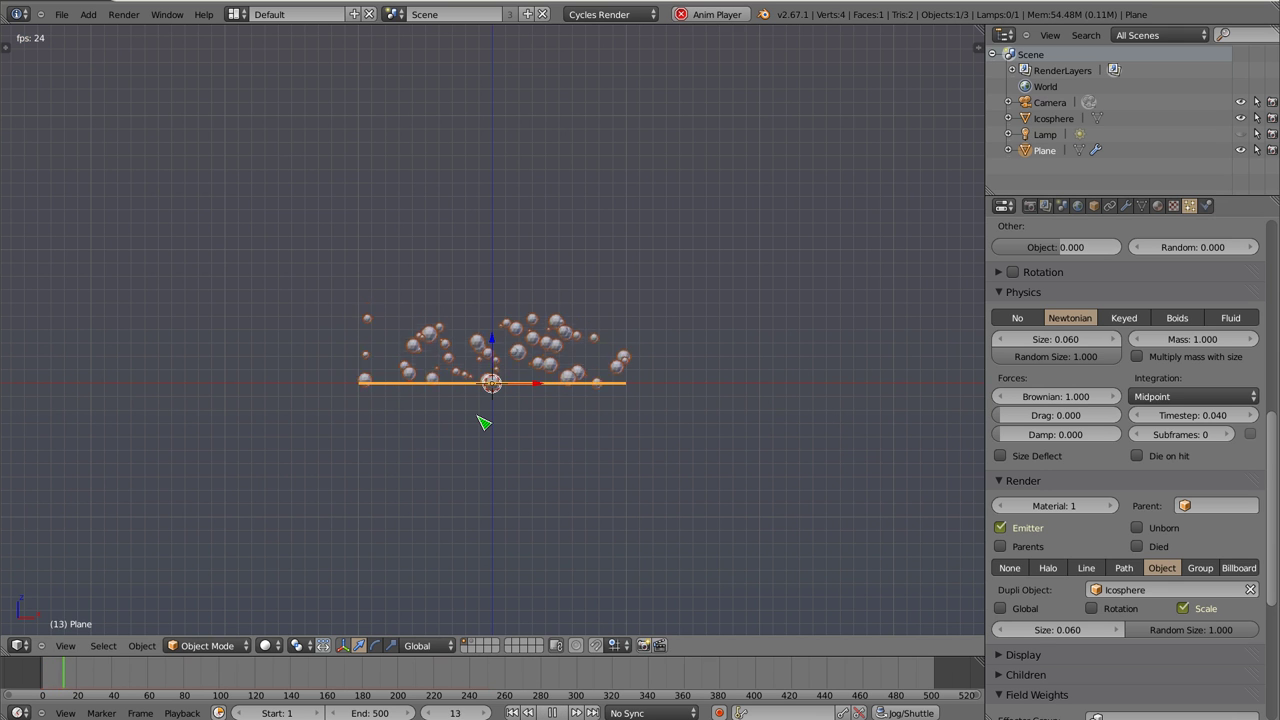
scroll(495, 345, "down", 2)
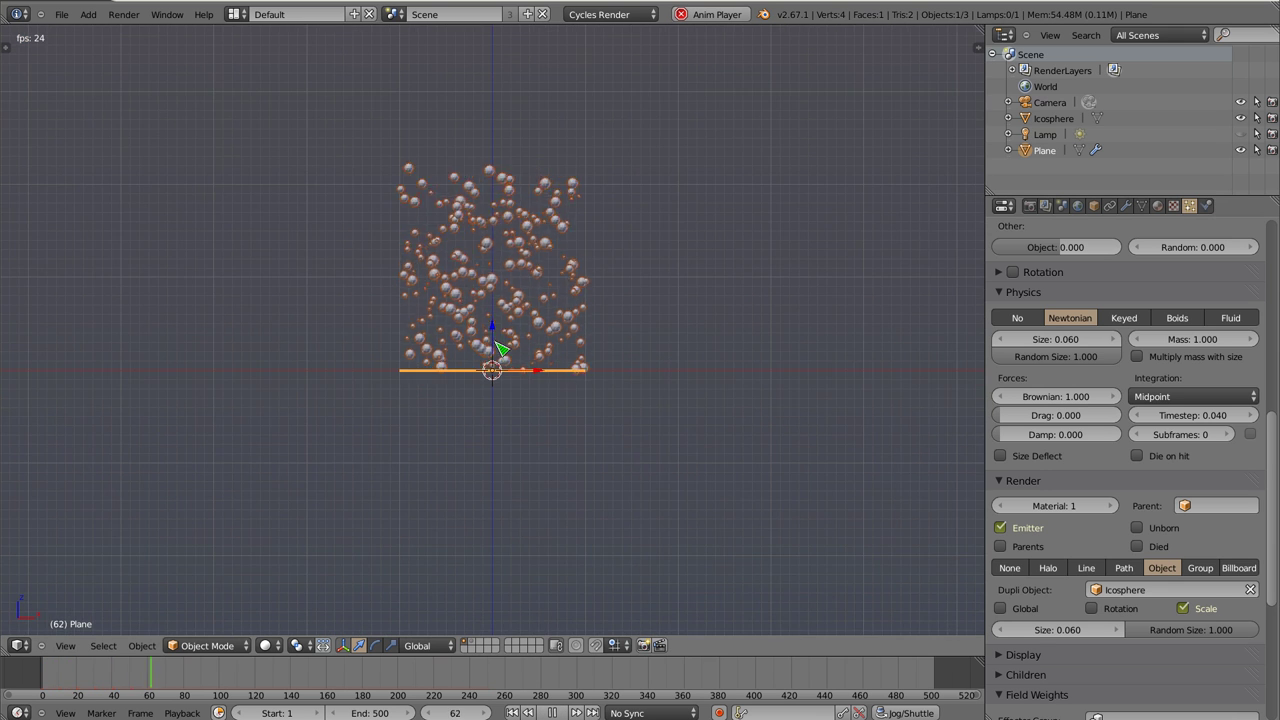
middle_click_drag(491, 280, 503, 300, "shift")
scroll(503, 300, "up", 3)
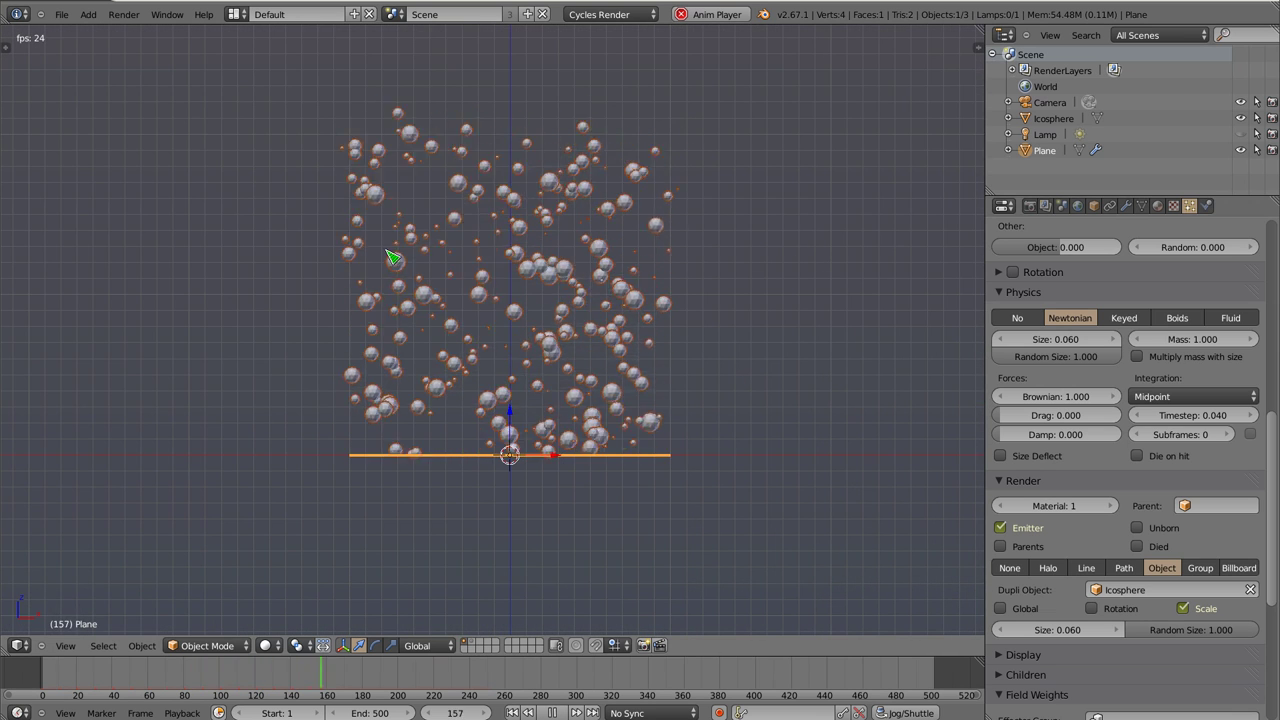
key("Escape")
Drag the Brownian force toward 0, restore 1, and restart playback
left_click_drag(1003, 400, 928, 386)
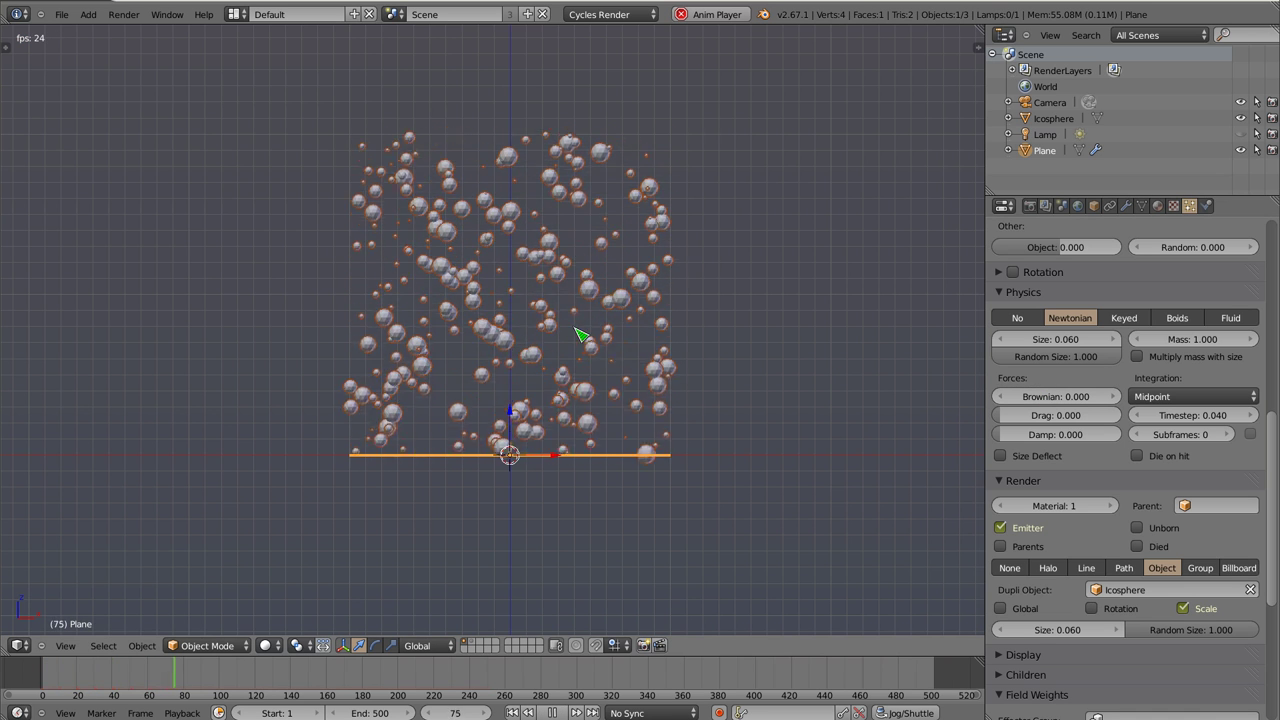
key("Escape")
key("Return")
key("alt+a")
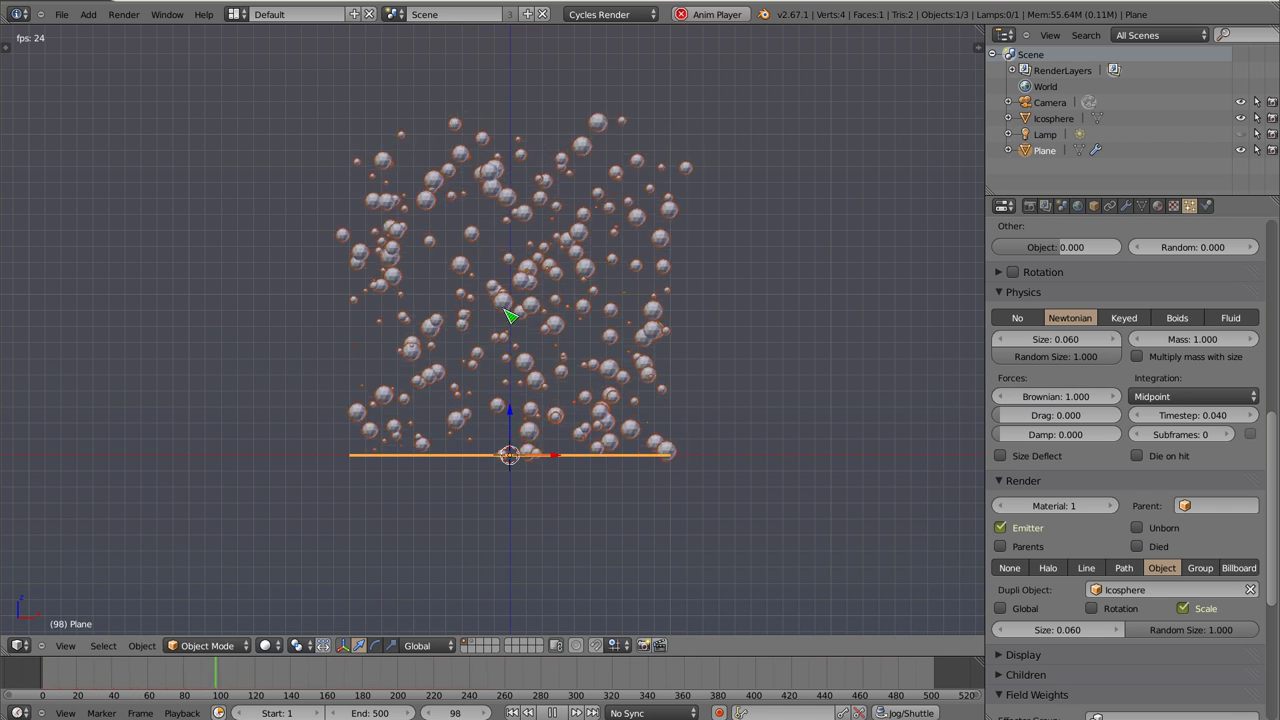
Set the normal velocity to 0 and preview the particles jittering around the plane
key("Escape")
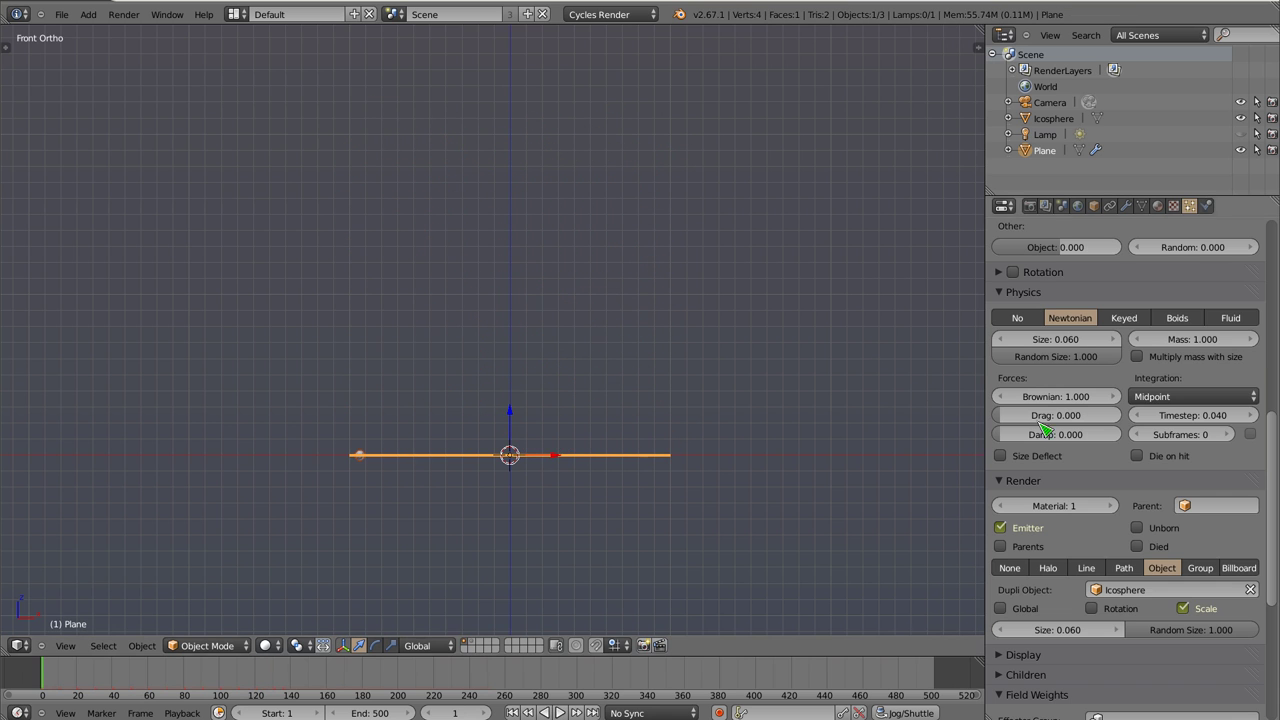
scroll(1070, 300, "up", 3)
scroll(1070, 290, "up", 2)
left_click(1066, 278)
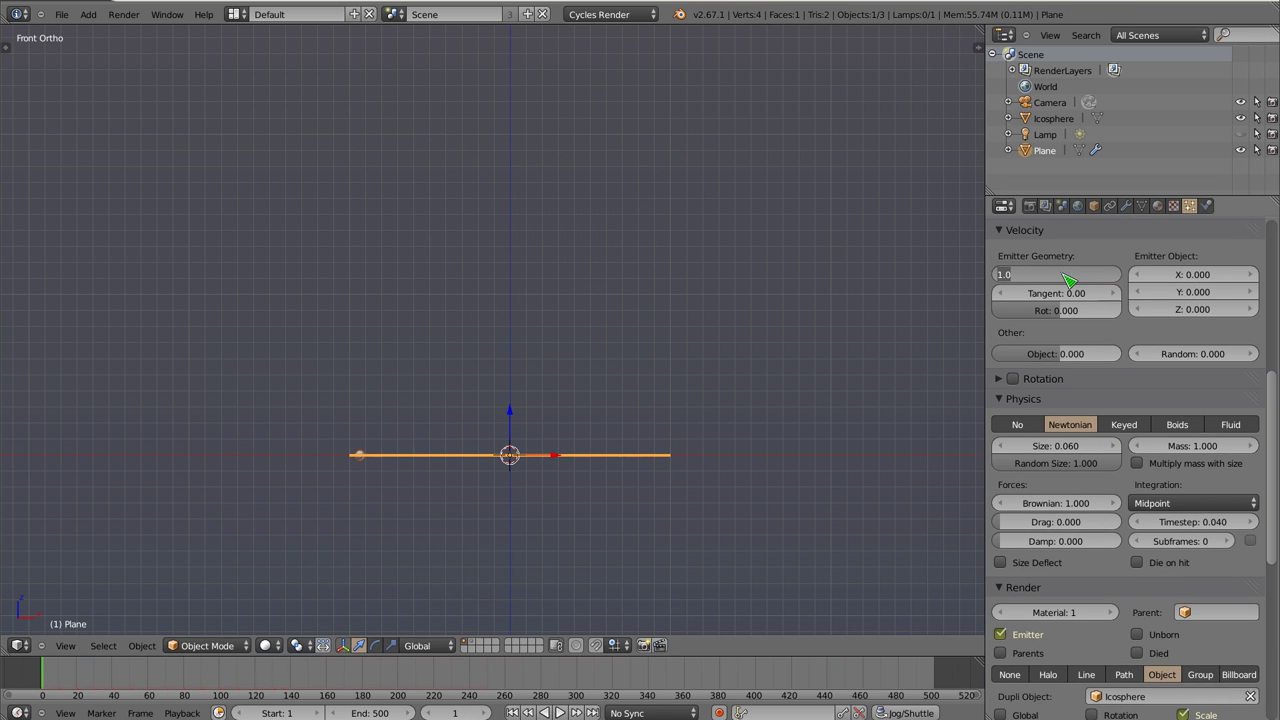
type("0")
key("Return")
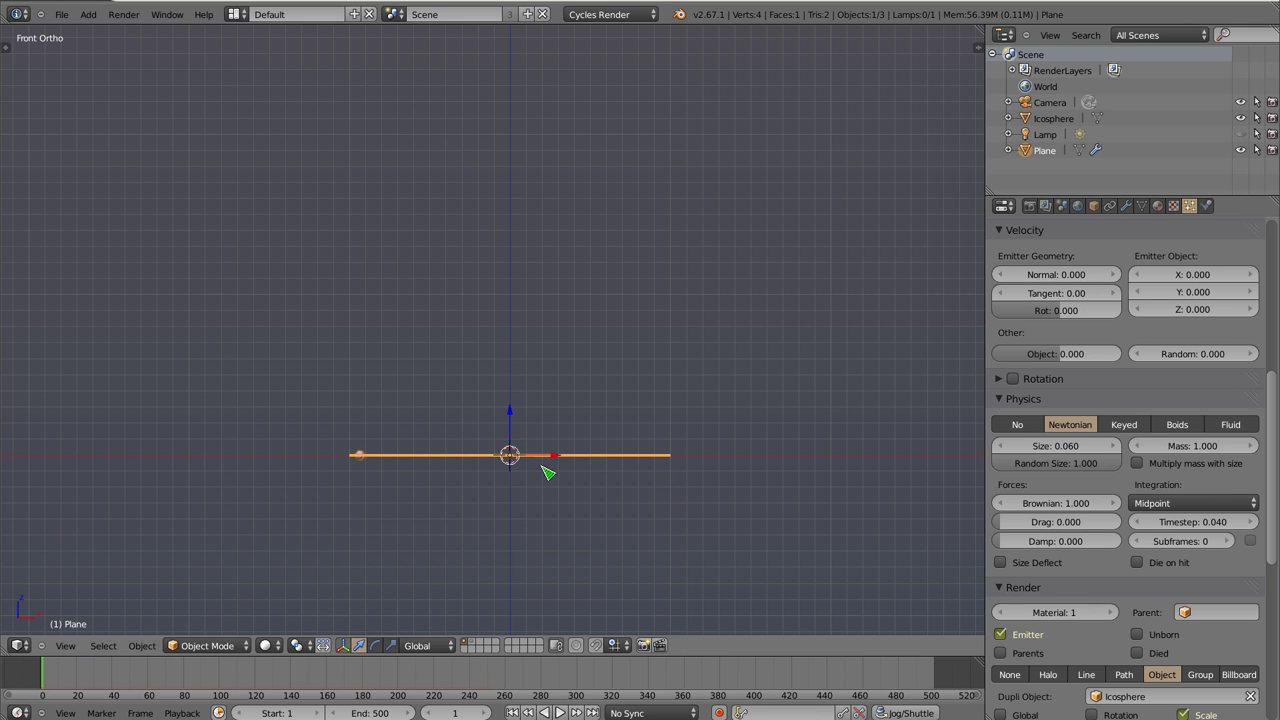
mouse_move(527, 481)
middle_mouse_down("shift")
mouse_move(557, 383)
mouse_move(539, 375)
middle_mouse_up("shift")
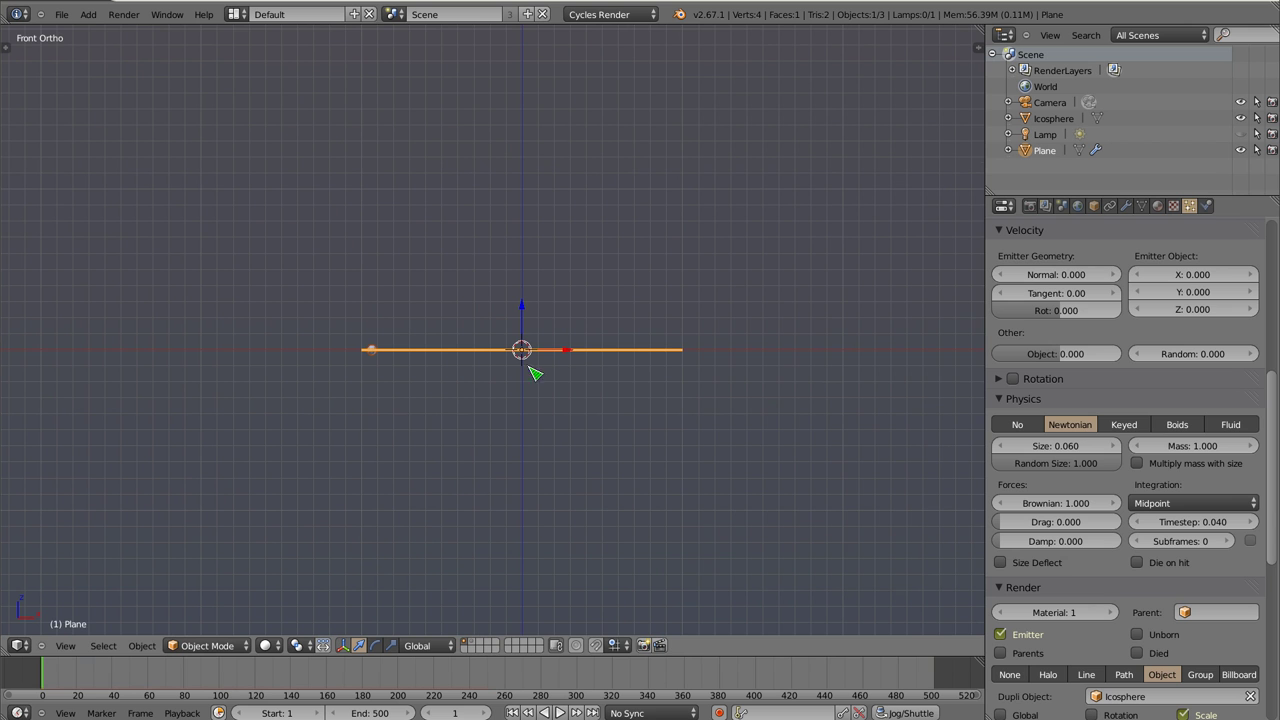
key("alt+a")
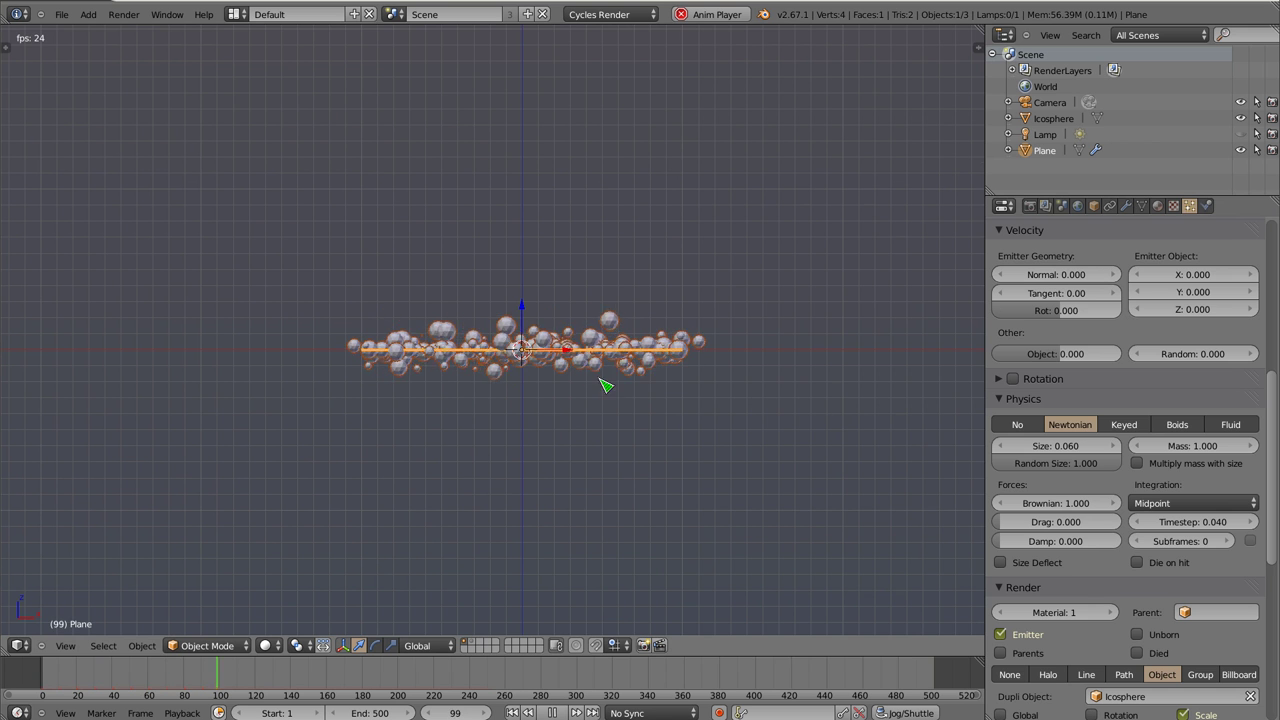
key("Escape")
Set the particle lifetime to 500 and play to watch them diffuse widely
scroll(1177, 465, "up", 7)
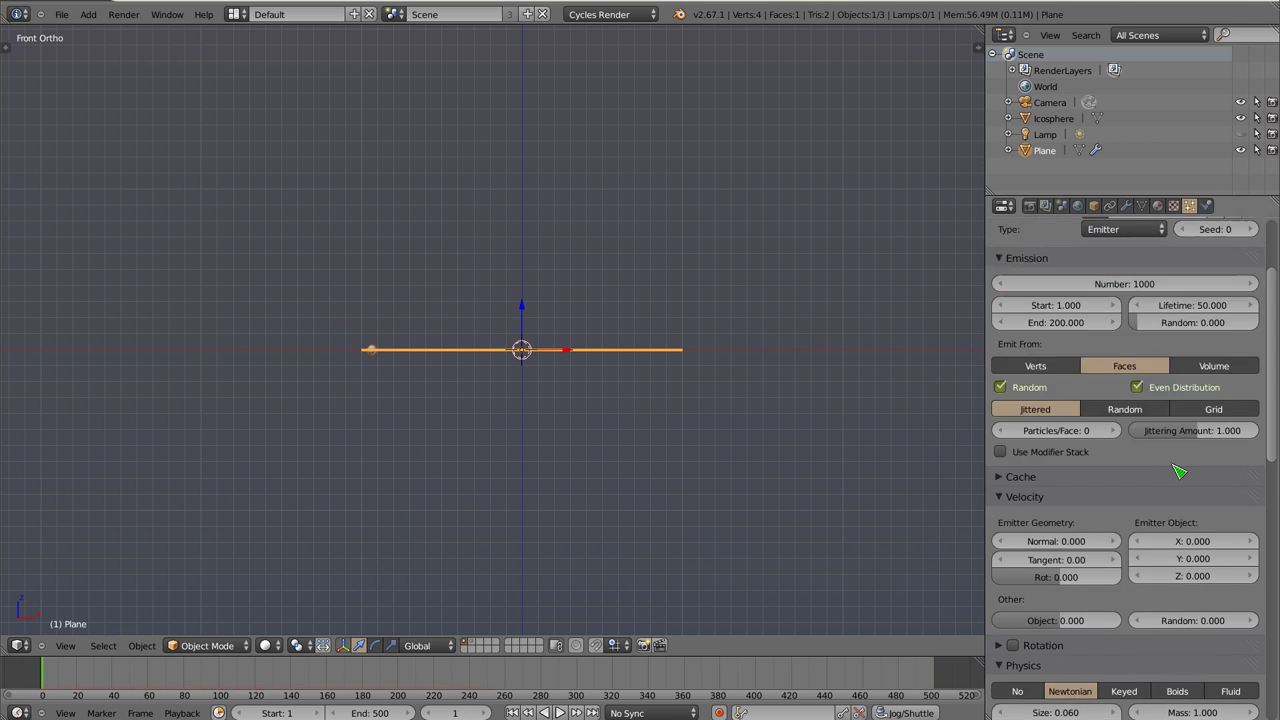
scroll(1177, 463, "up", 3)
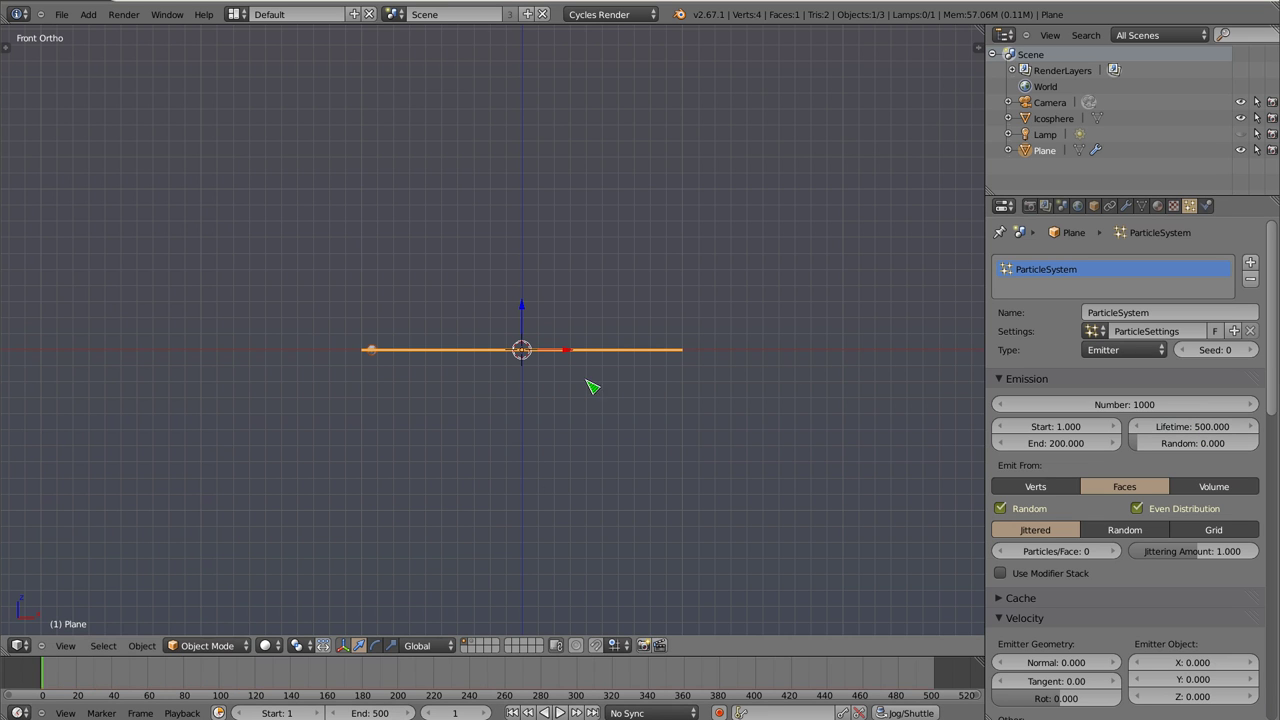
key("alt+a")
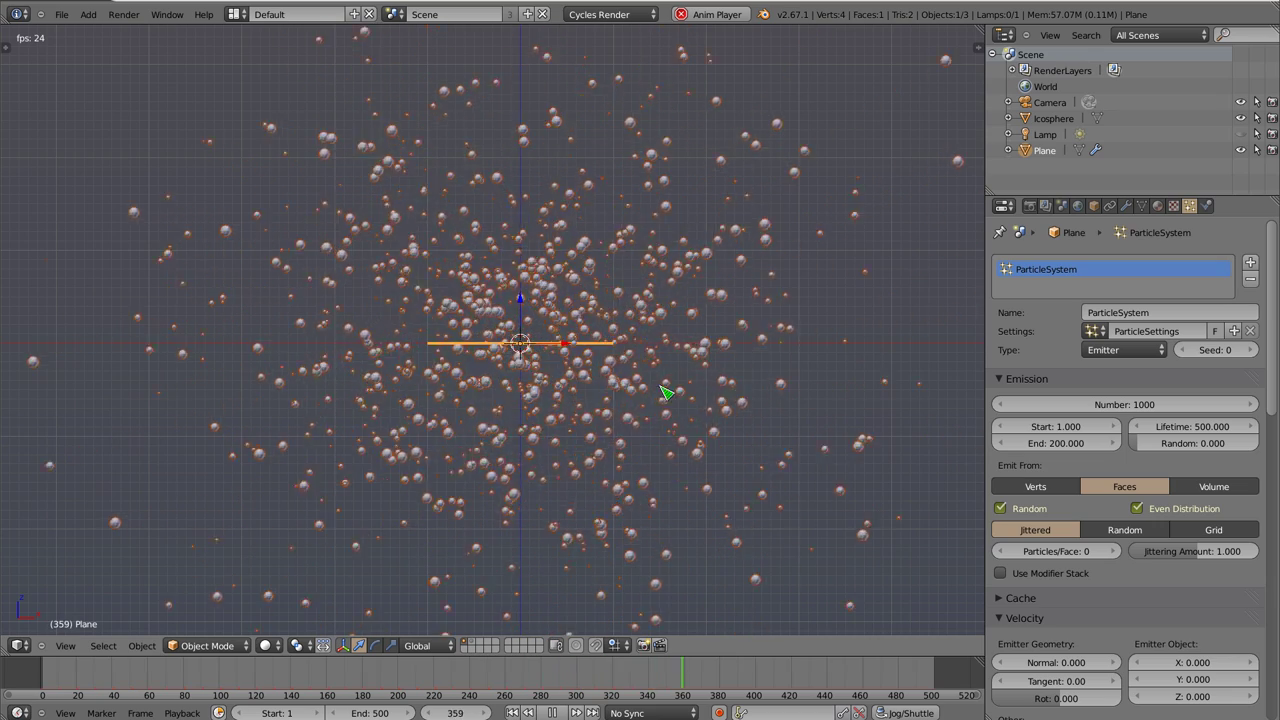
scroll(1180, 600, "down", 3)
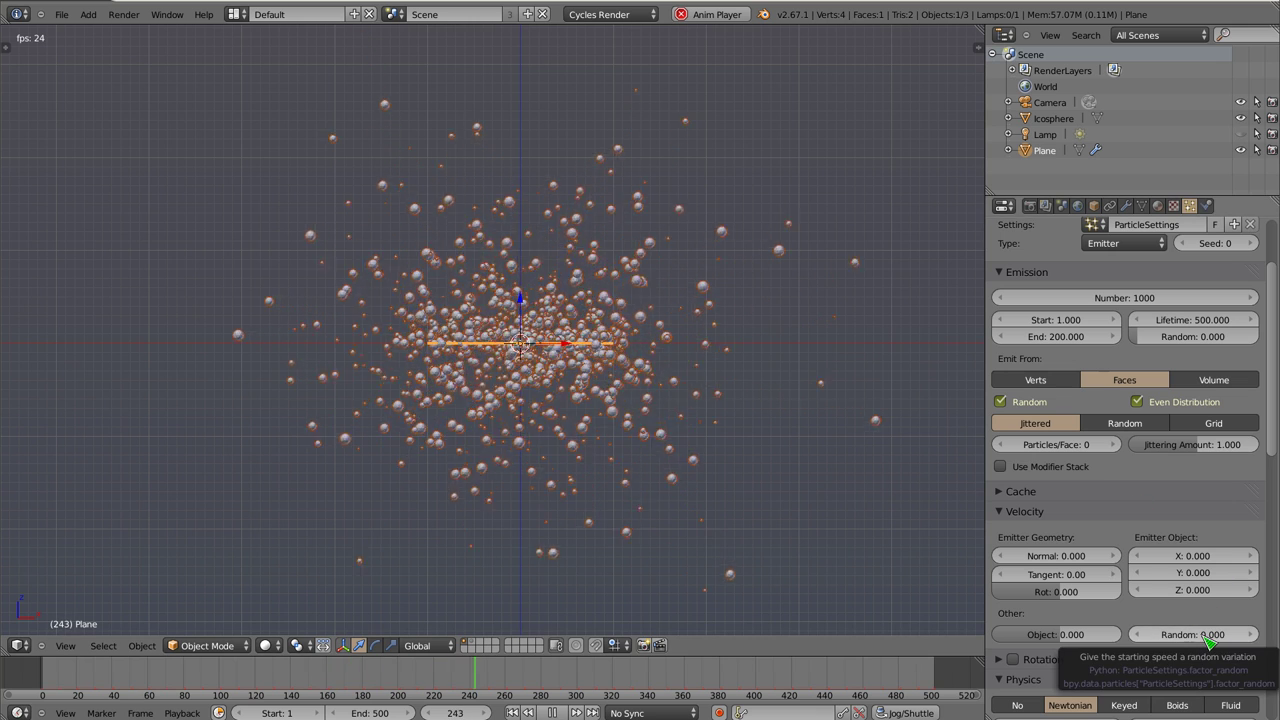
key("Escape")
Clear the Brownian force to 0 and set the random starting velocity to 1
scroll(1108, 591, "down", 5)
scroll(1108, 591, "down", 2)
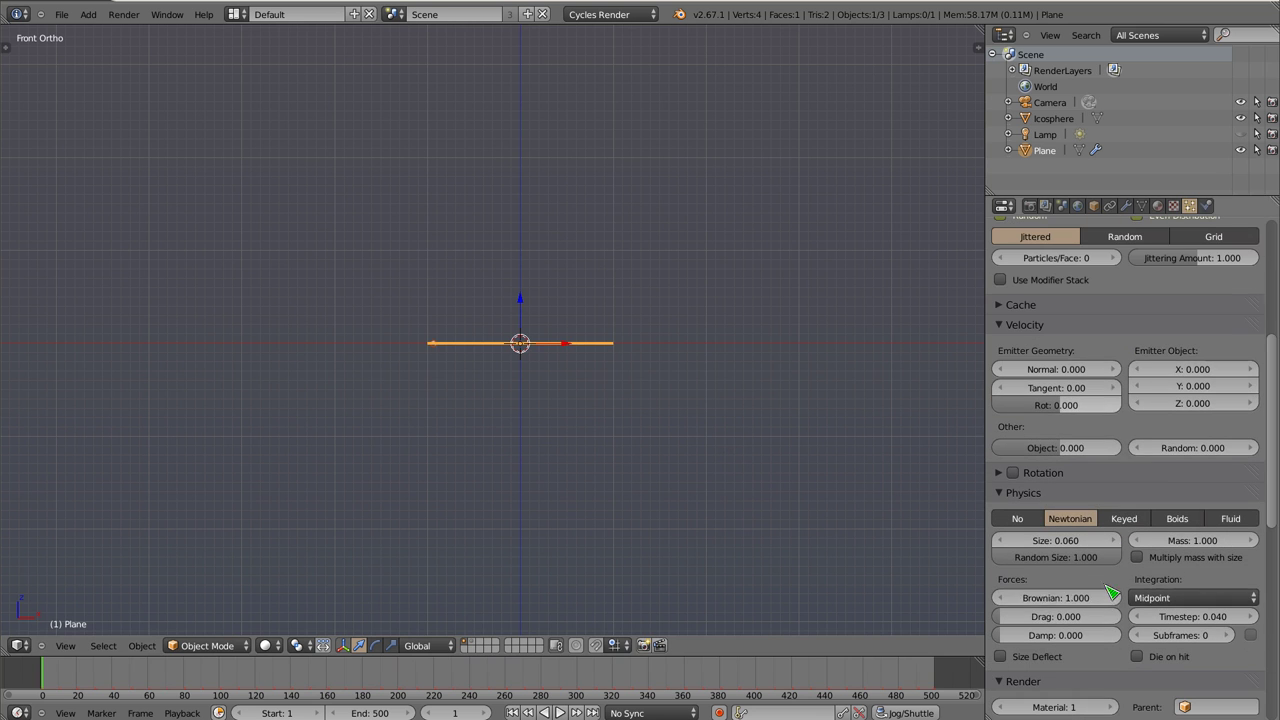
left_click(1061, 600)
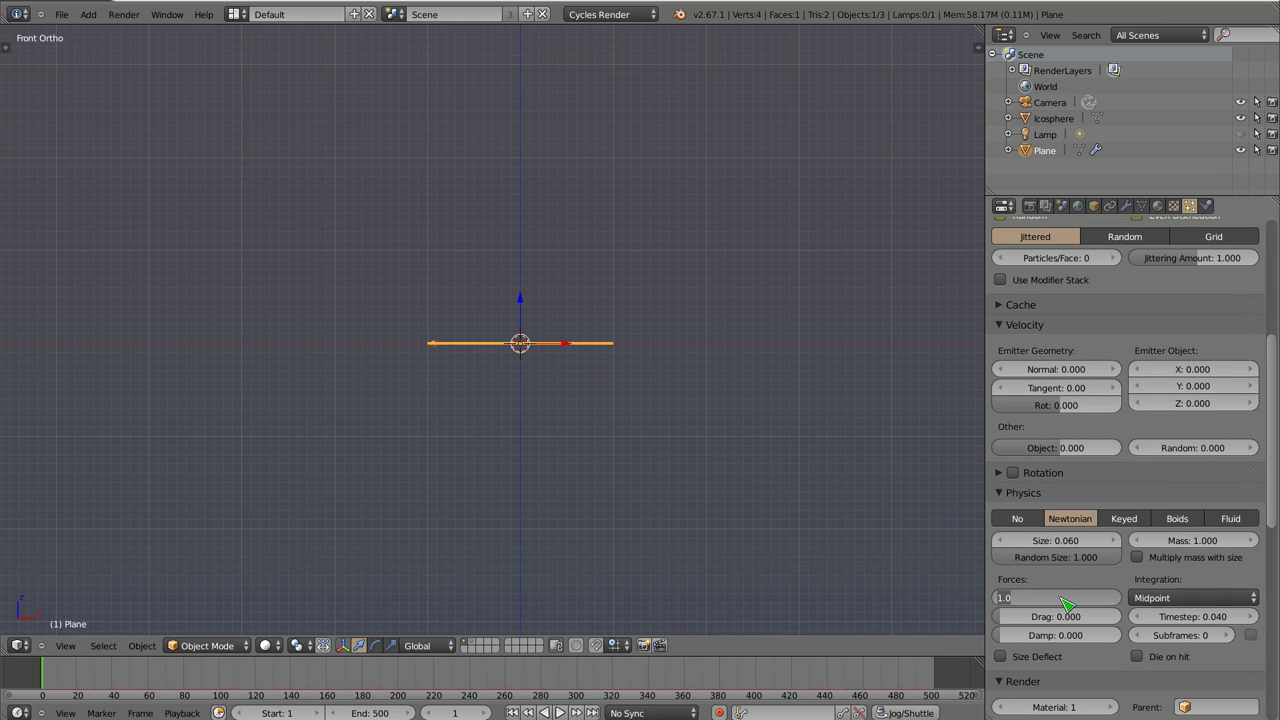
key("Escape")
key("ctrl+v")
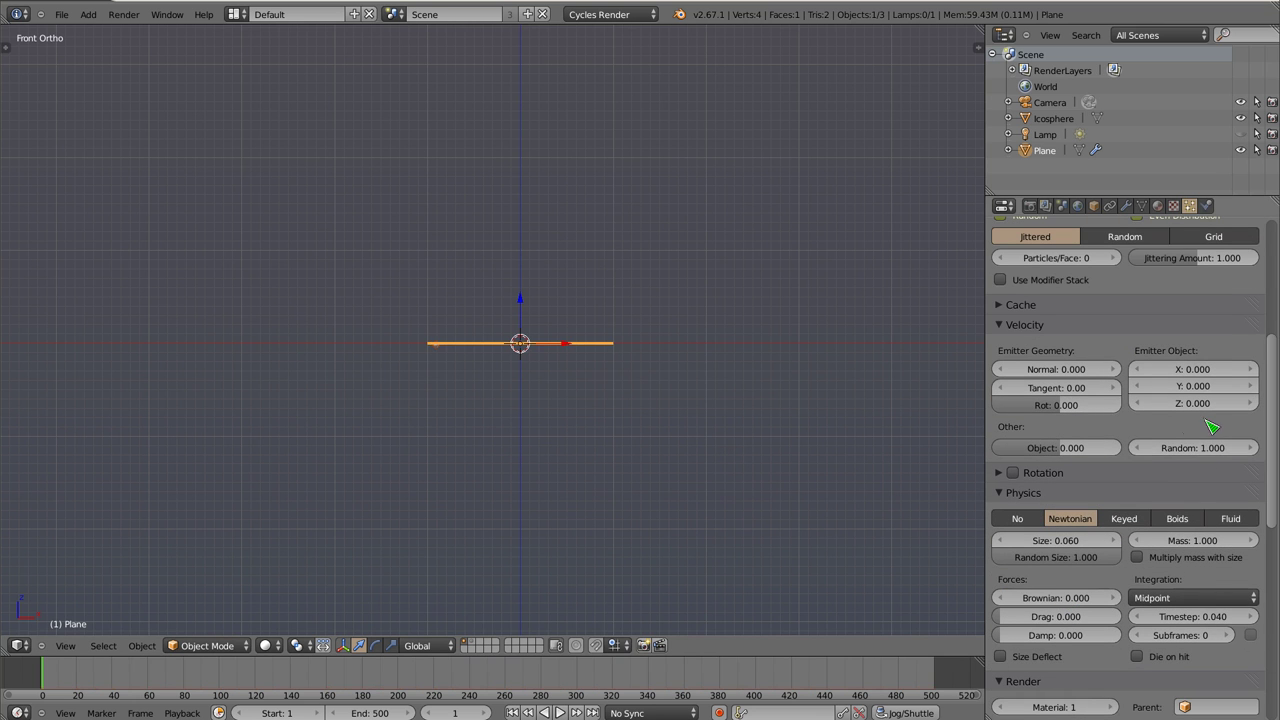
Play the animation to watch particles spread with random velocity 1, then rewind to frame 1
key("alt+a")
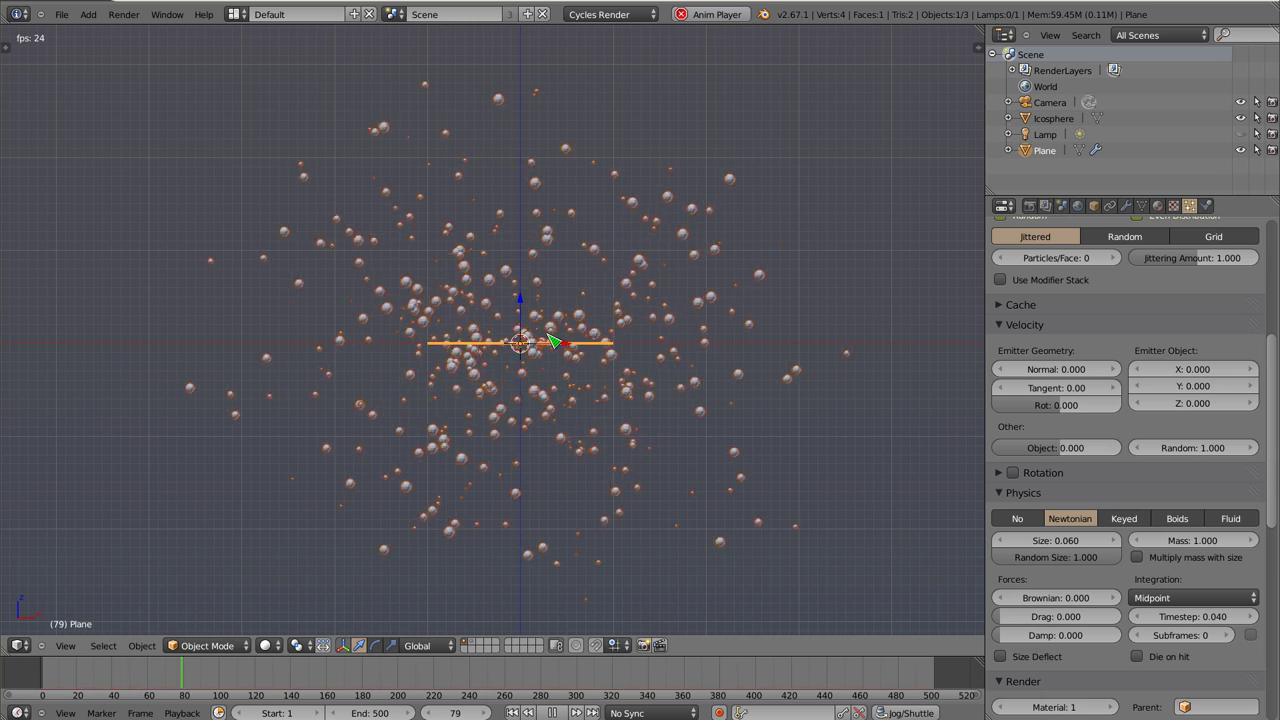
middle_click_drag(465, 493, 607, 320, "shift")
scroll(580, 327, "up", 5)
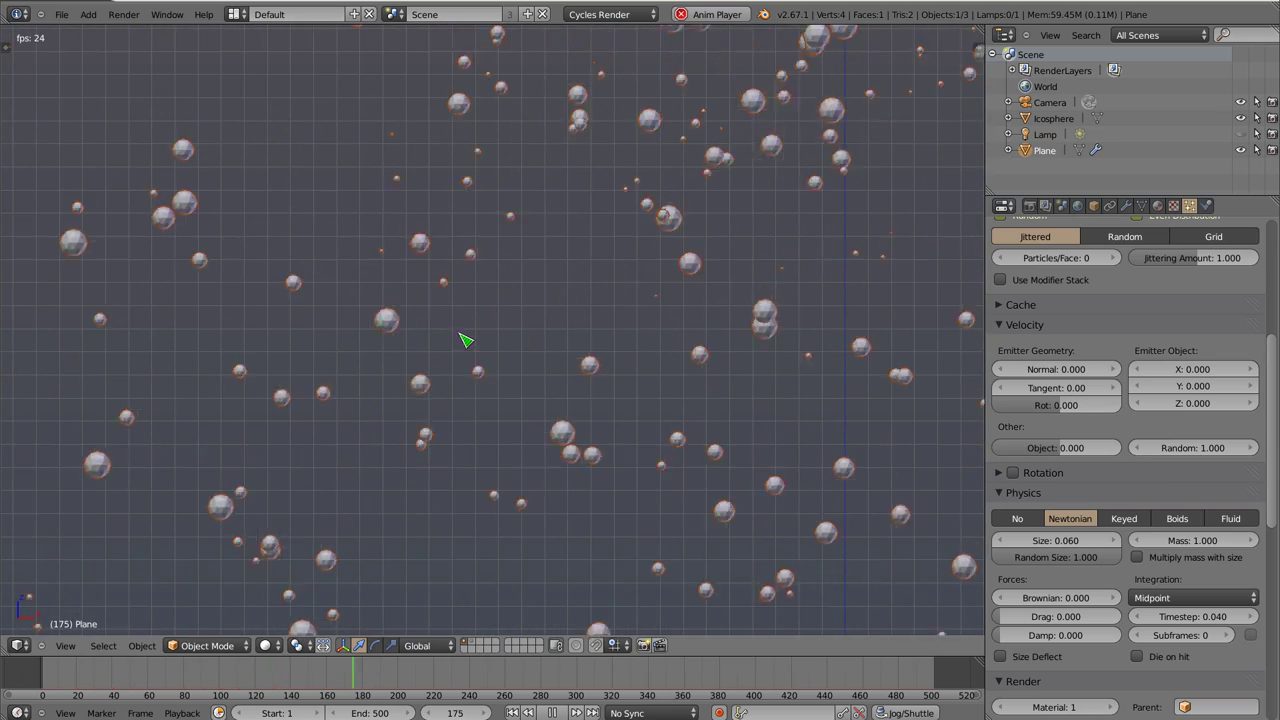
scroll(448, 370, "down", 5)
key("Home")
key("Escape")
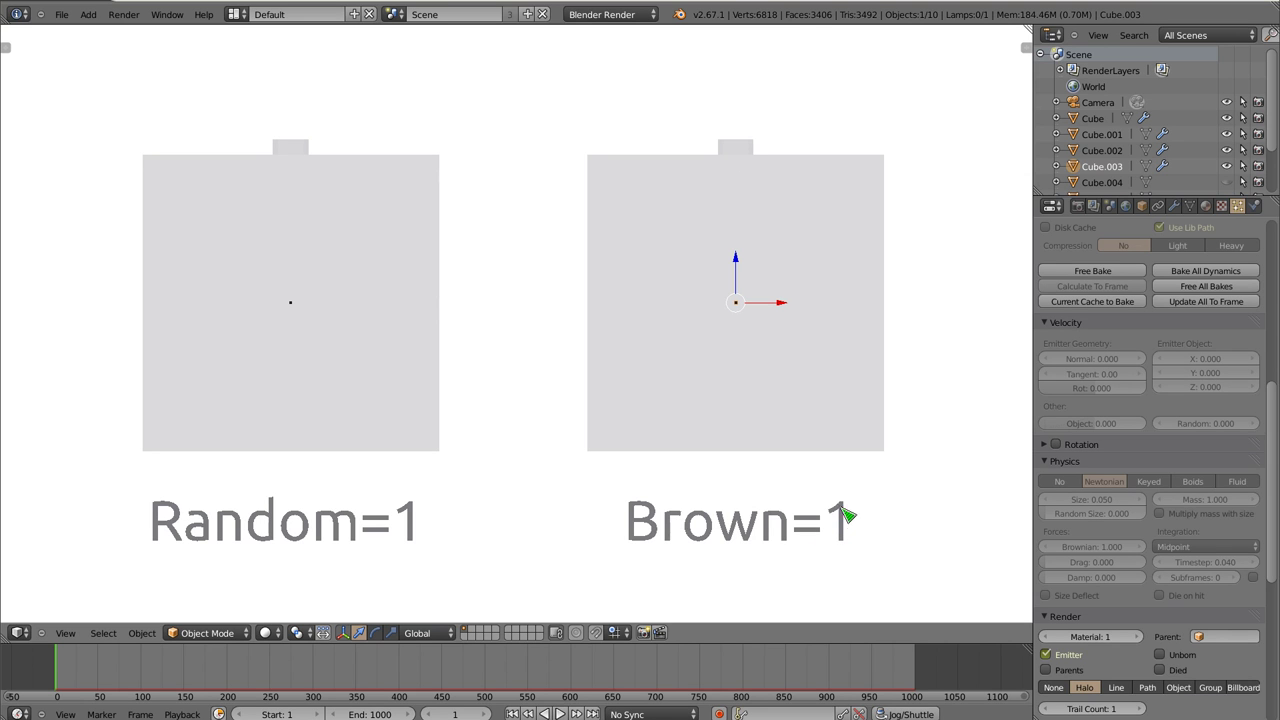
Select the left Random=1 cube and play the comparison animation, orbiting around both cubes
right_click(300, 311, "shift")
key("alt+a")
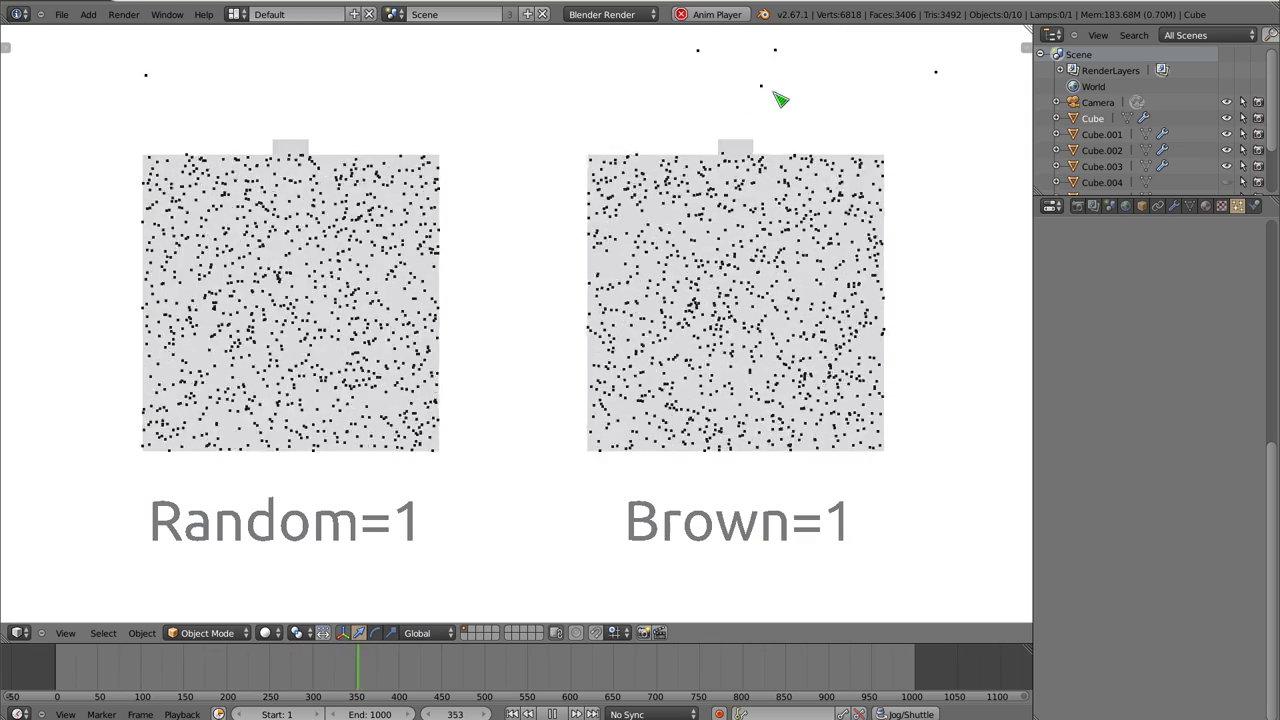
scroll(531, 457, "down", 2)
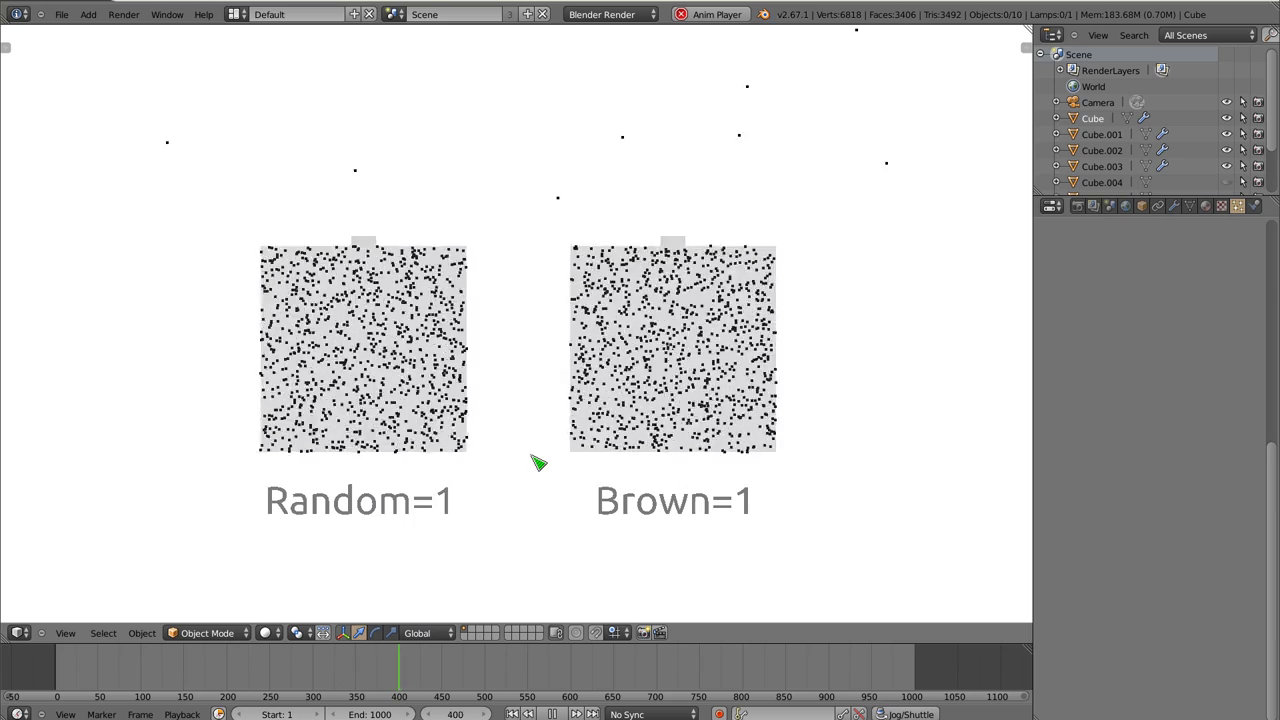
middle_click_drag(544, 387, 539, 406, "shift")
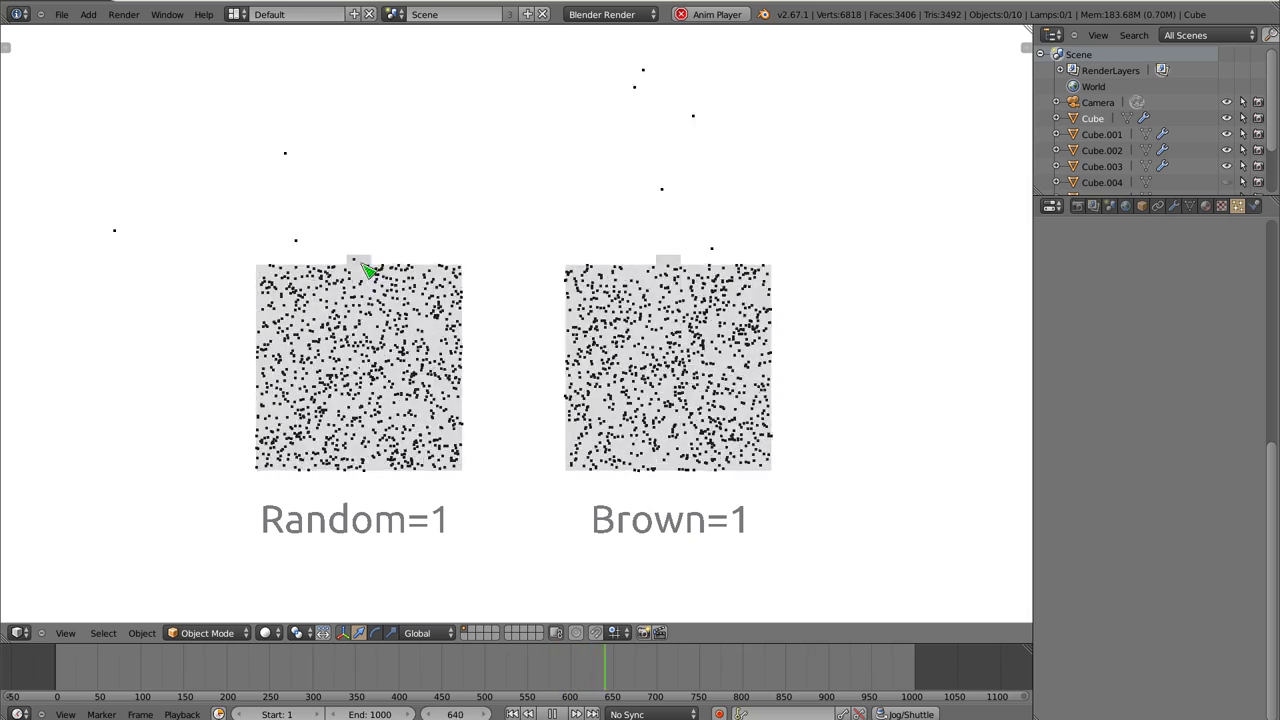
mouse_move(528, 347)
middle_mouse_down()
mouse_move(429, 514)
mouse_move(474, 477)
mouse_move(481, 426)
mouse_move(680, 354)
mouse_move(670, 382)
mouse_move(457, 354)
mouse_move(563, 434)
middle_mouse_up()
View the cubes in wireframe front orthographic view, then stop playback at frame 1
key("z")
key("KP_5")
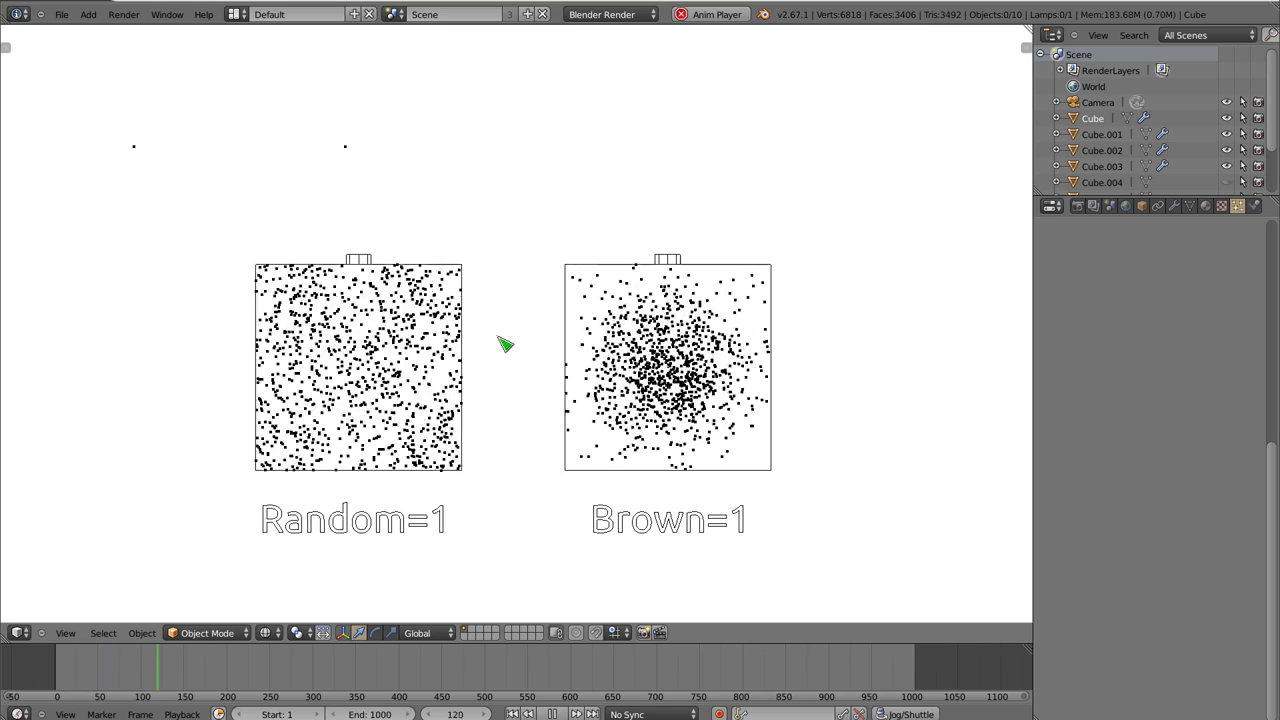
key("Escape")
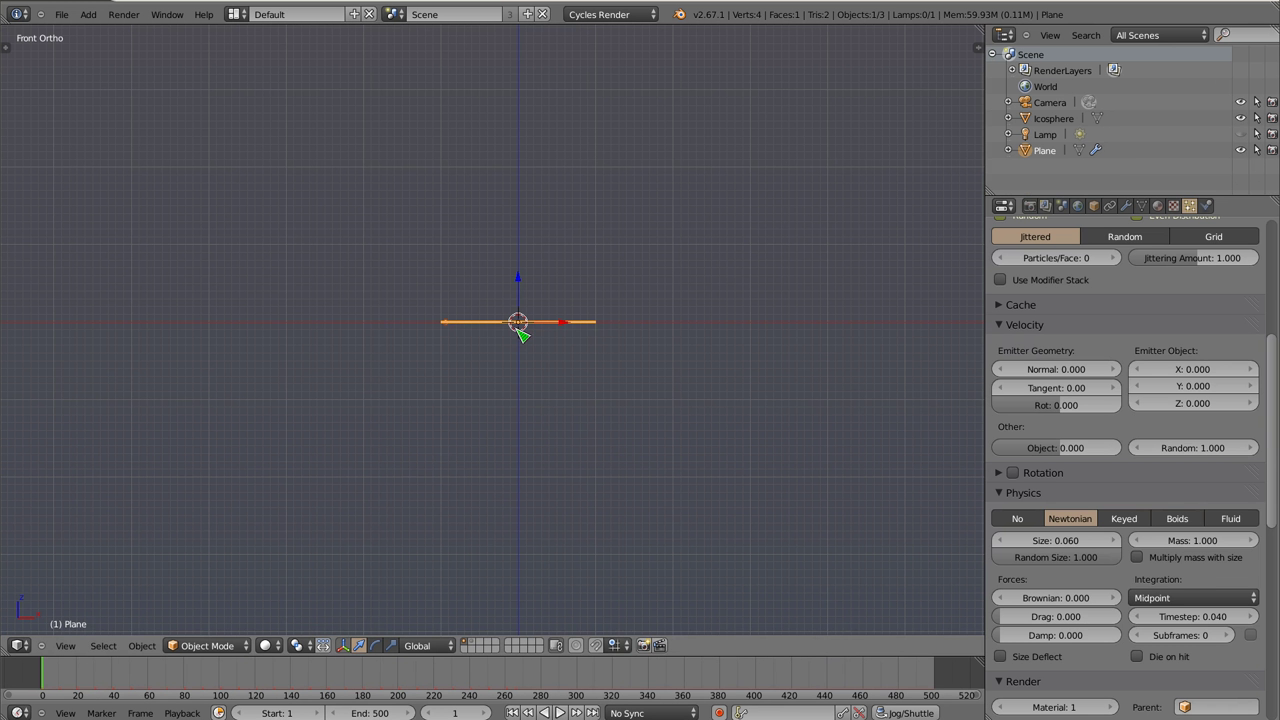
scroll(517, 322, "down", 1)
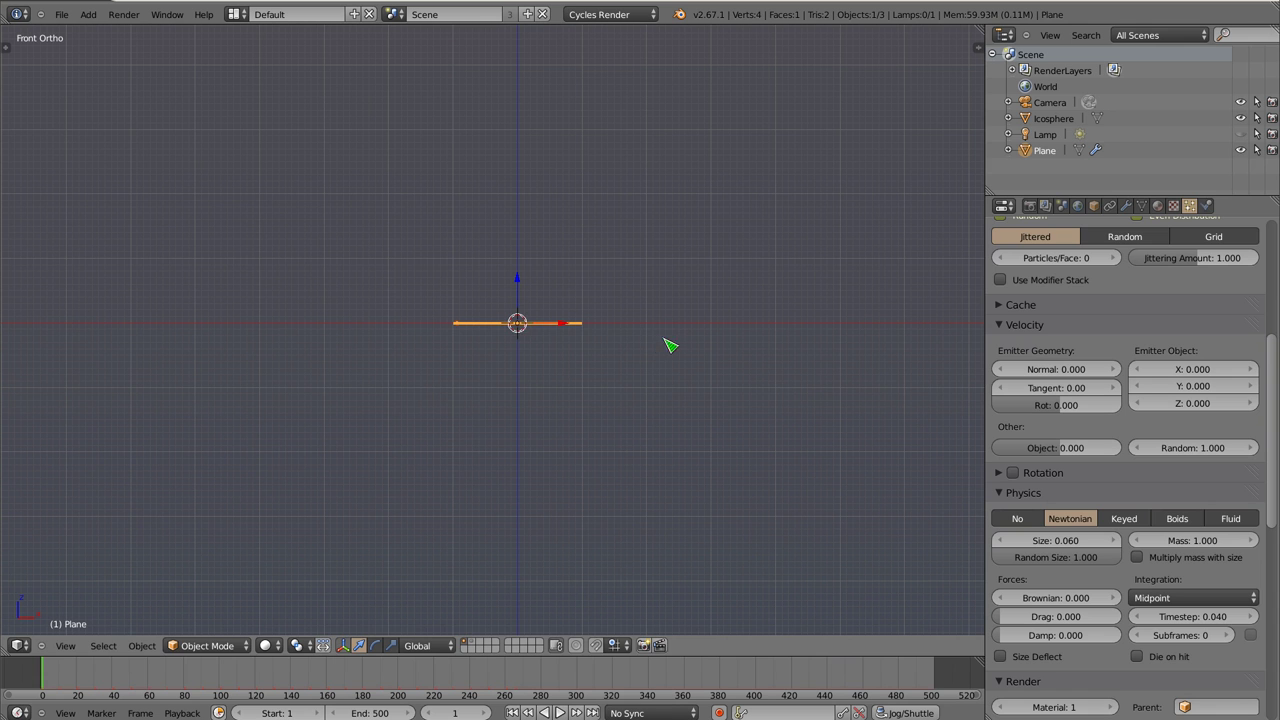
Scale the plane emitter much smaller and preview the emission
key("s")
left_click(529, 336)
key("alt+a")
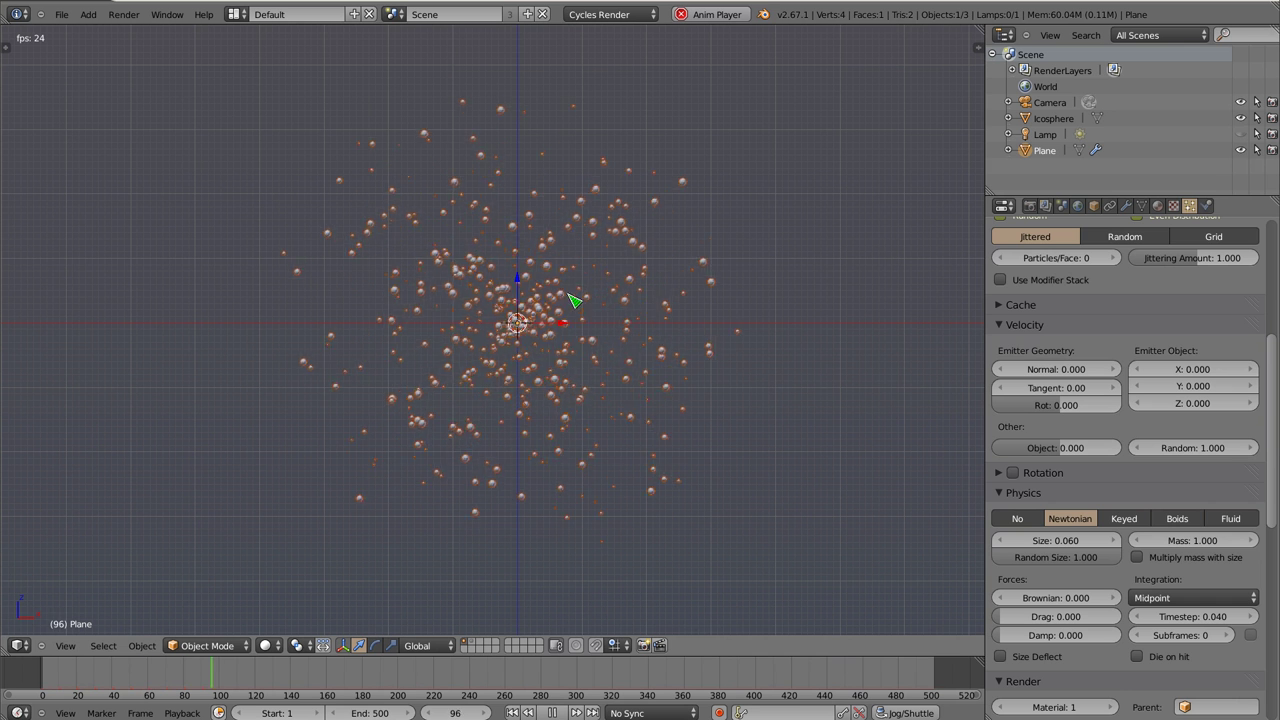
key("Escape")
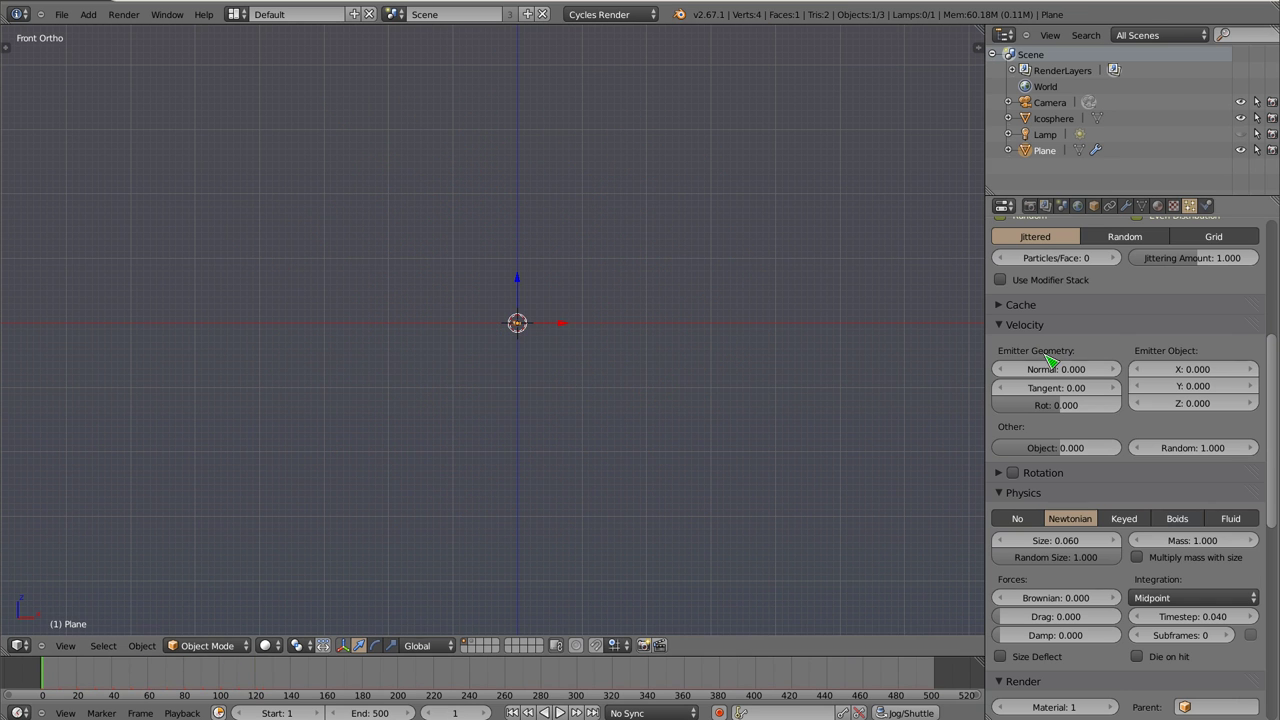
Set the particle emission end frame to 1 and preview the burst
scroll(1086, 285, "up", 3)
scroll(1080, 330, "up", 1)
left_click(1065, 364)
type("1")
key("Return")
key("alt+a")
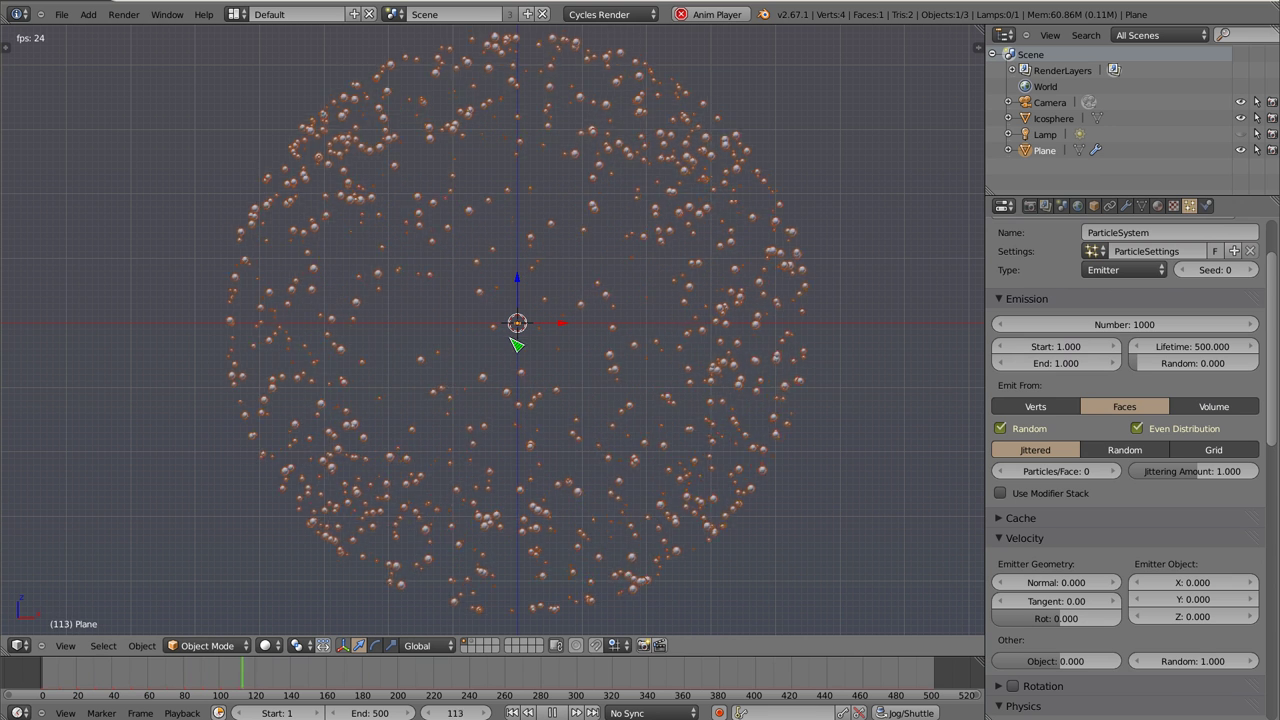
key("Escape")
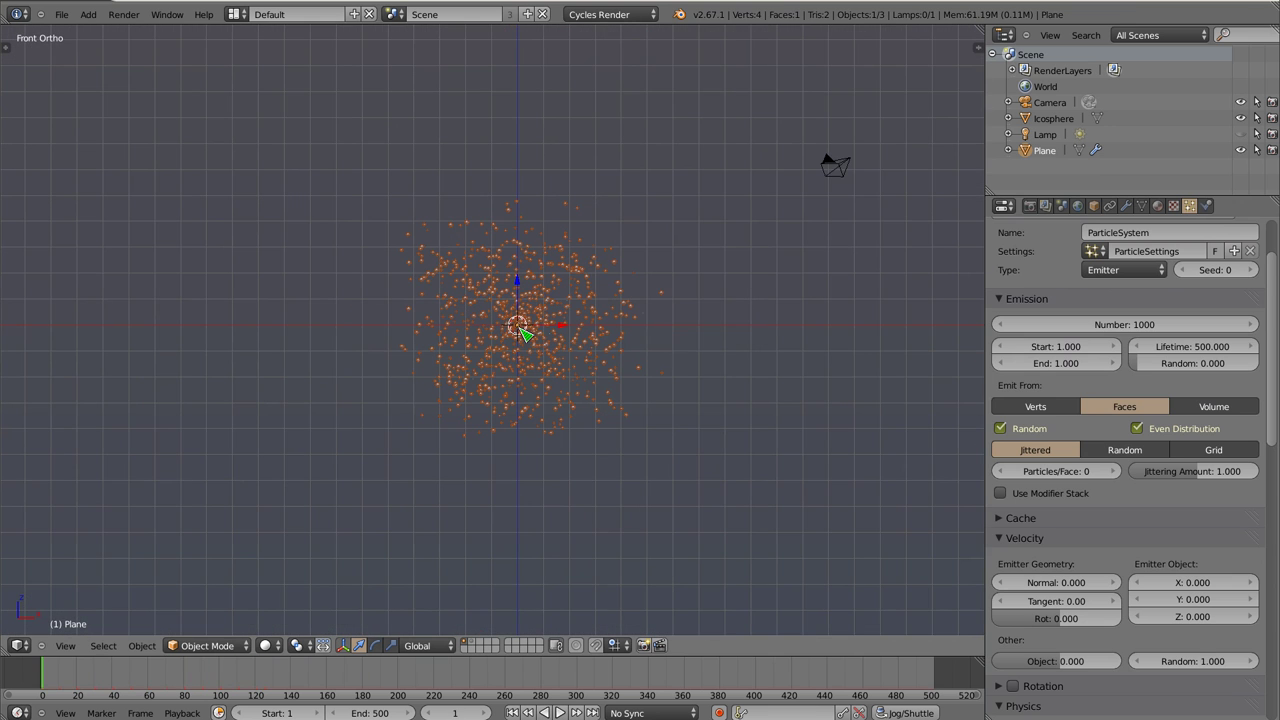
Set emission start and end to 1.1 and random particle velocity to 0
left_click_drag(1110, 341, 1120, 342)
scroll(1103, 540, "down", 2)
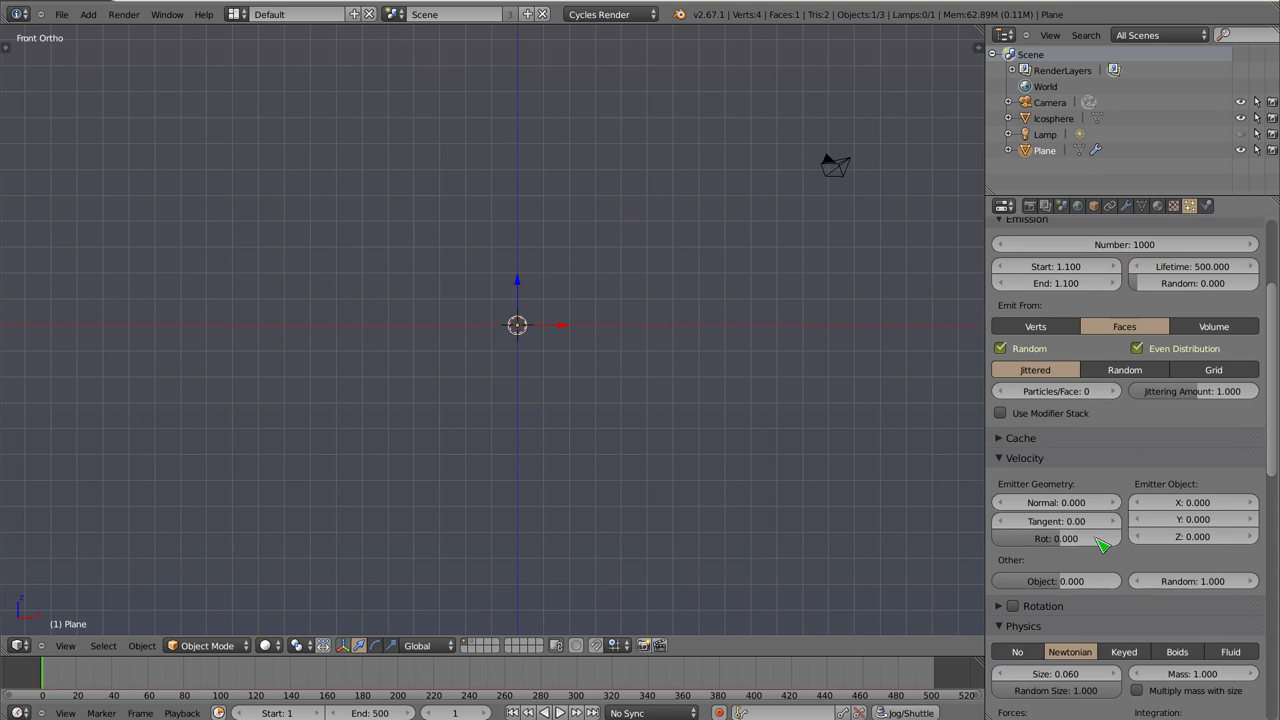
scroll(1101, 485, "down", 3)
scroll(1103, 488, "down", 2)
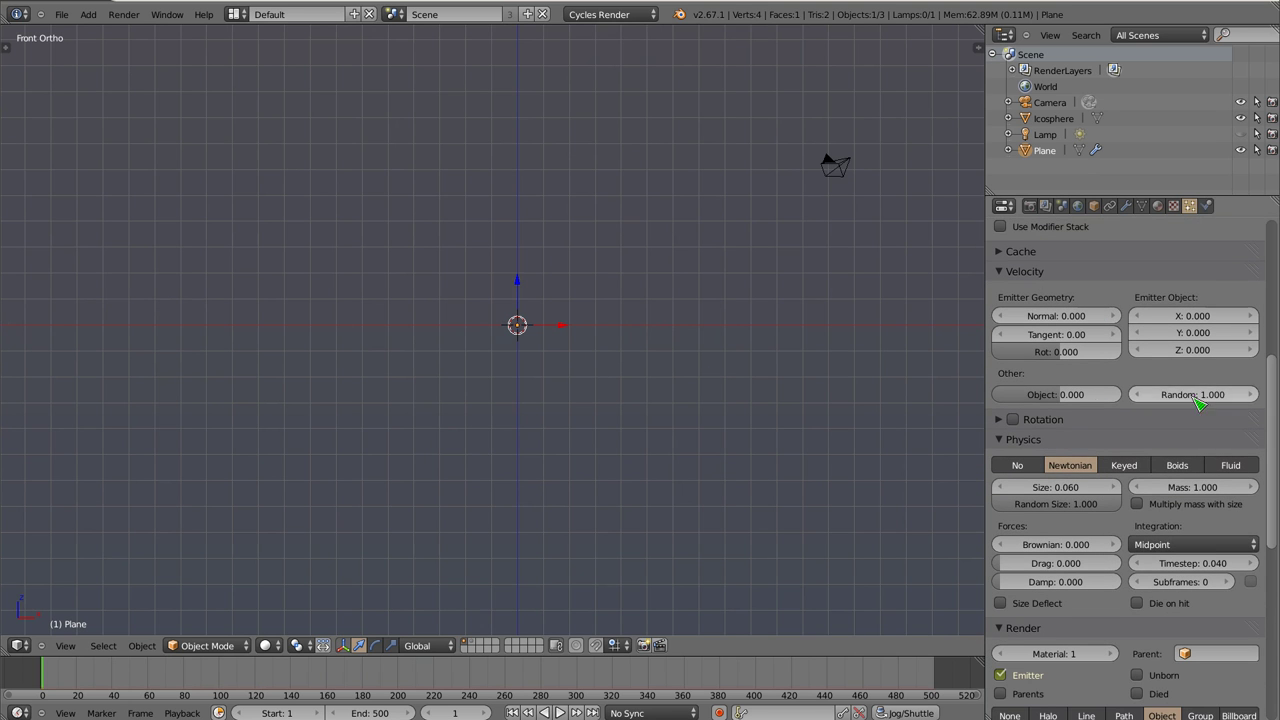
key("Escape")
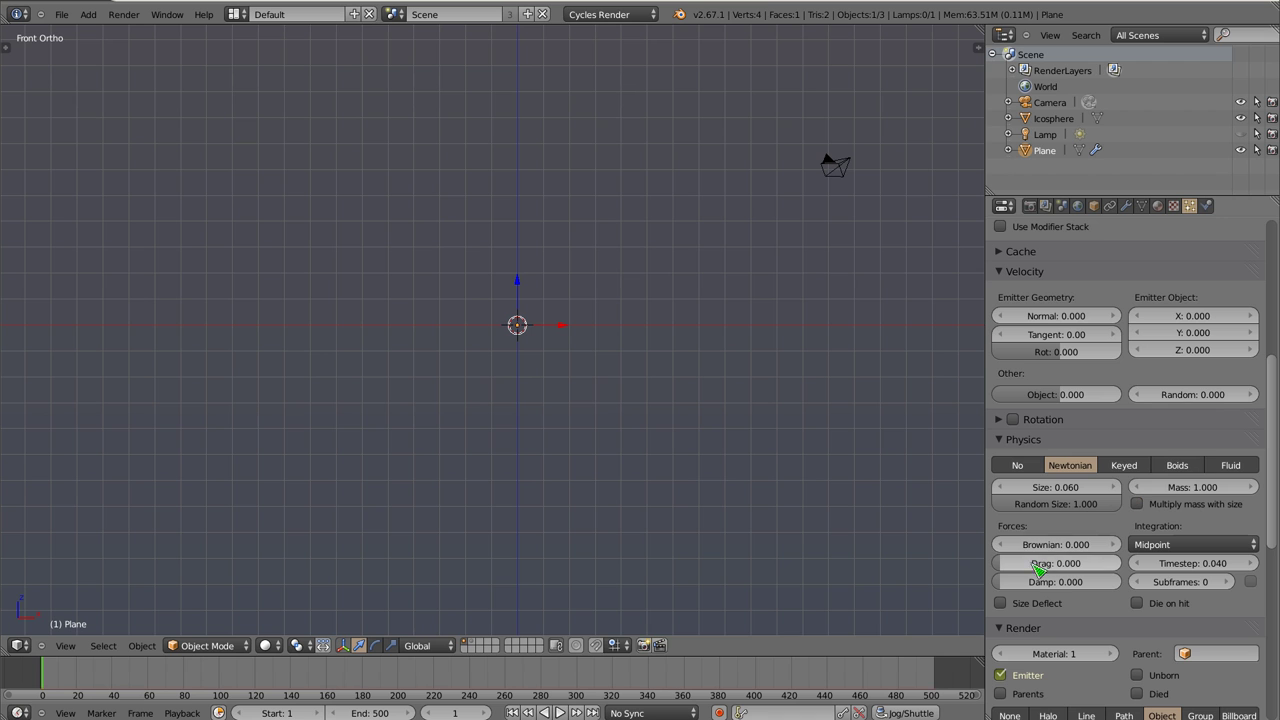
Preview the particle burst, then stop playback at frame 1
key("alt+a")
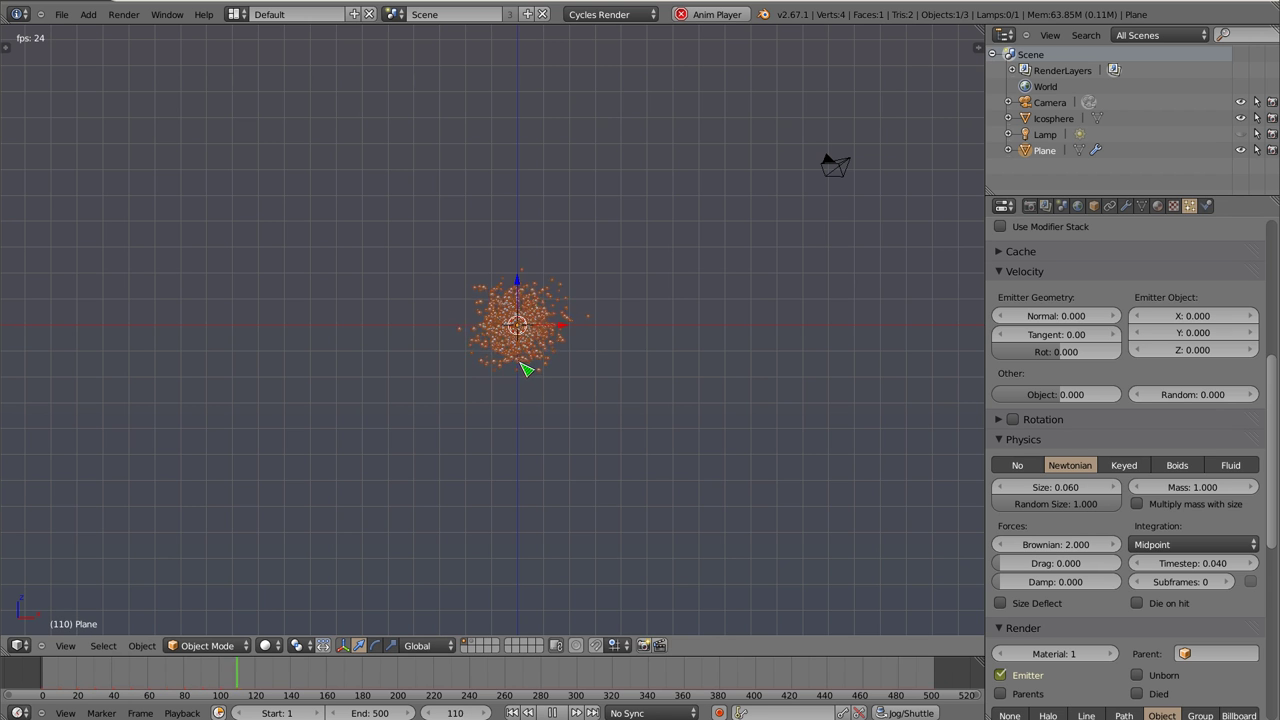
scroll(507, 343, "up", 4)
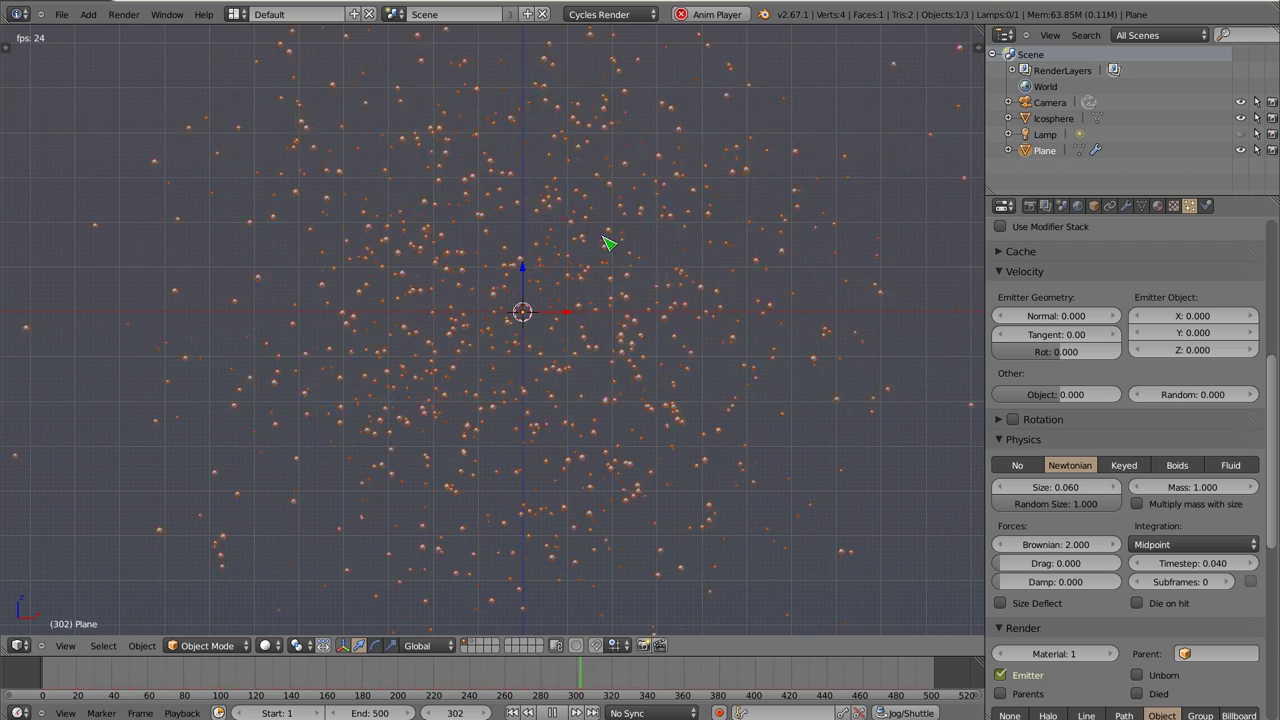
key("Escape")
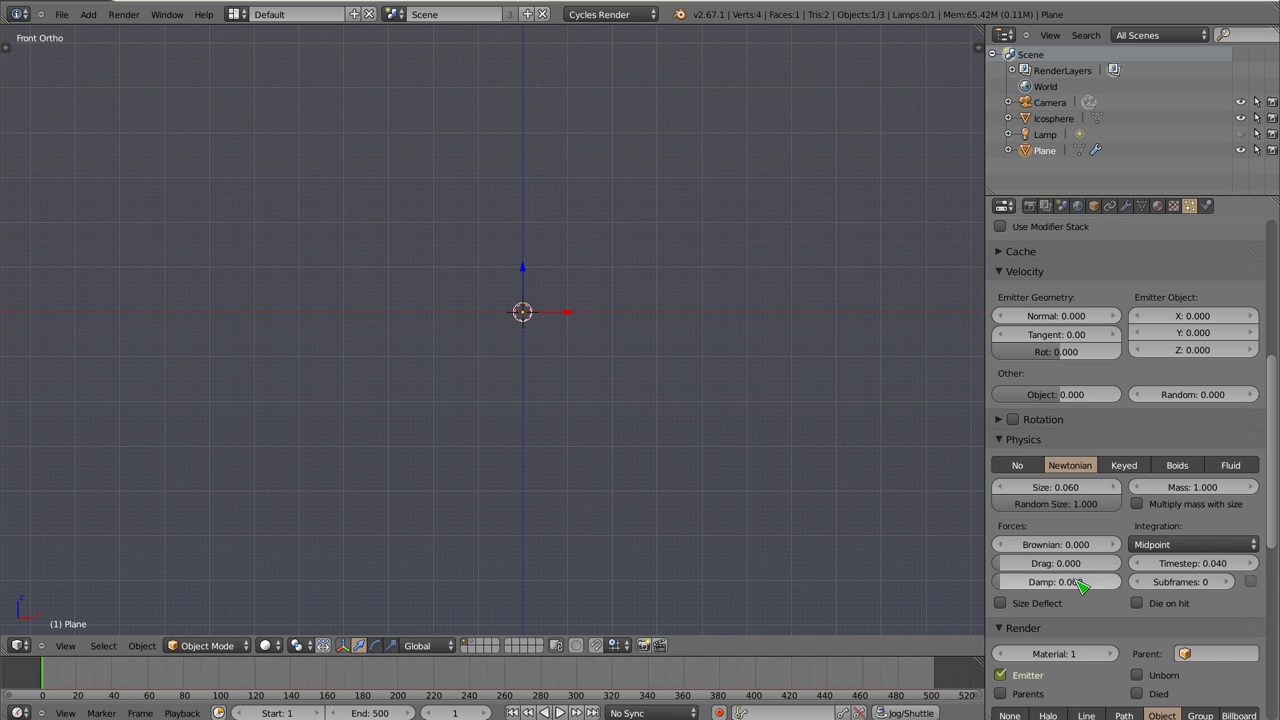
scroll(1078, 582, "down", 2)
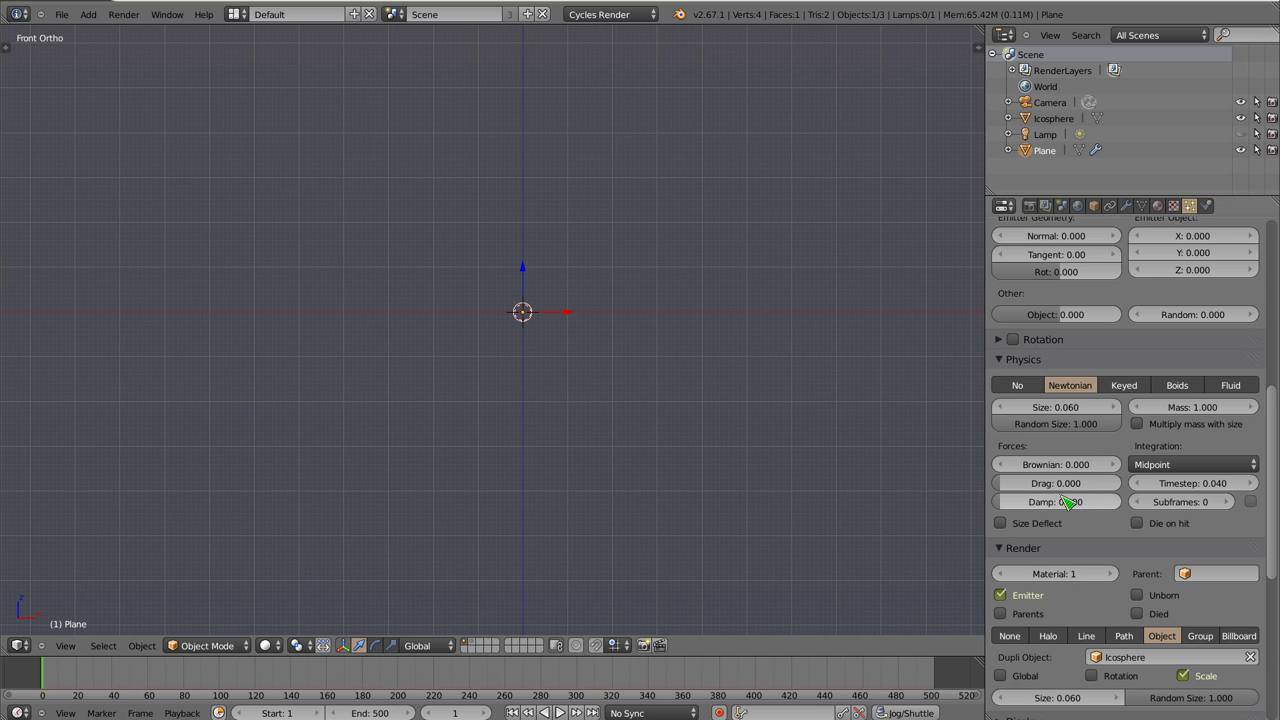
Delete the old plane, add a new plane with a particle system, and preview it
key("x")
left_click(528, 316)
key("shift+a")
left_click(590, 330)
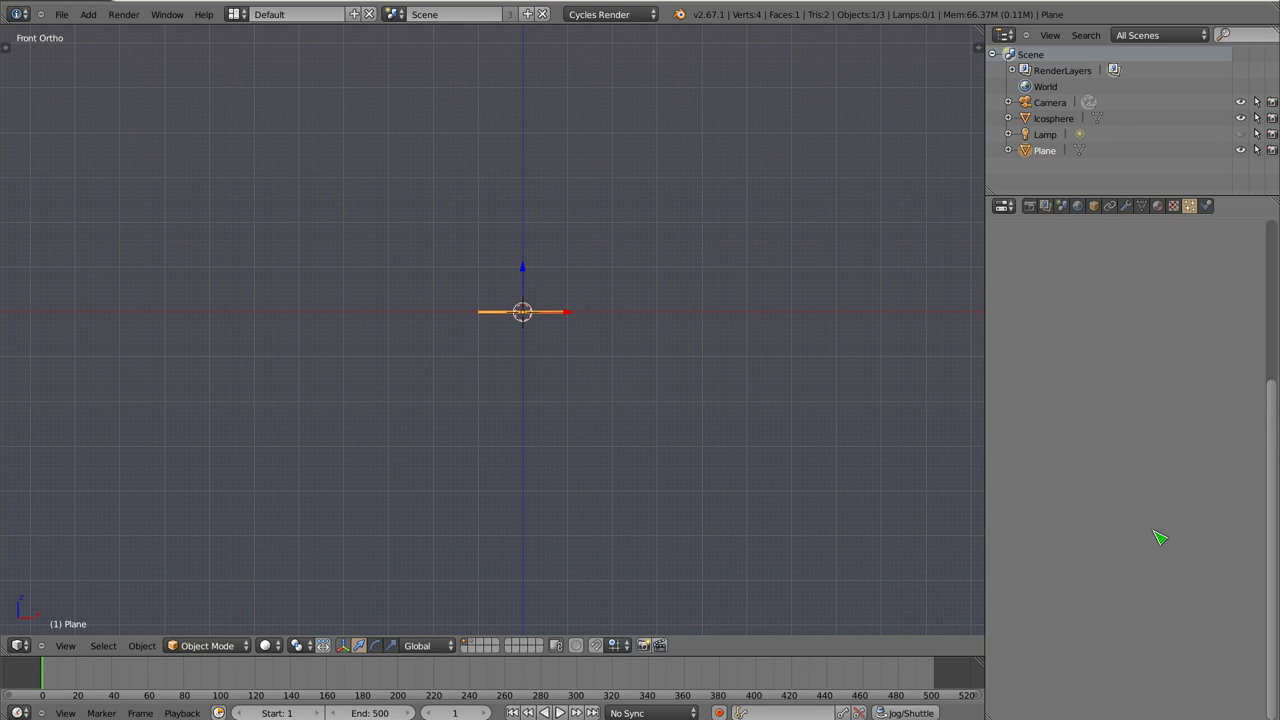
left_click(1264, 263)
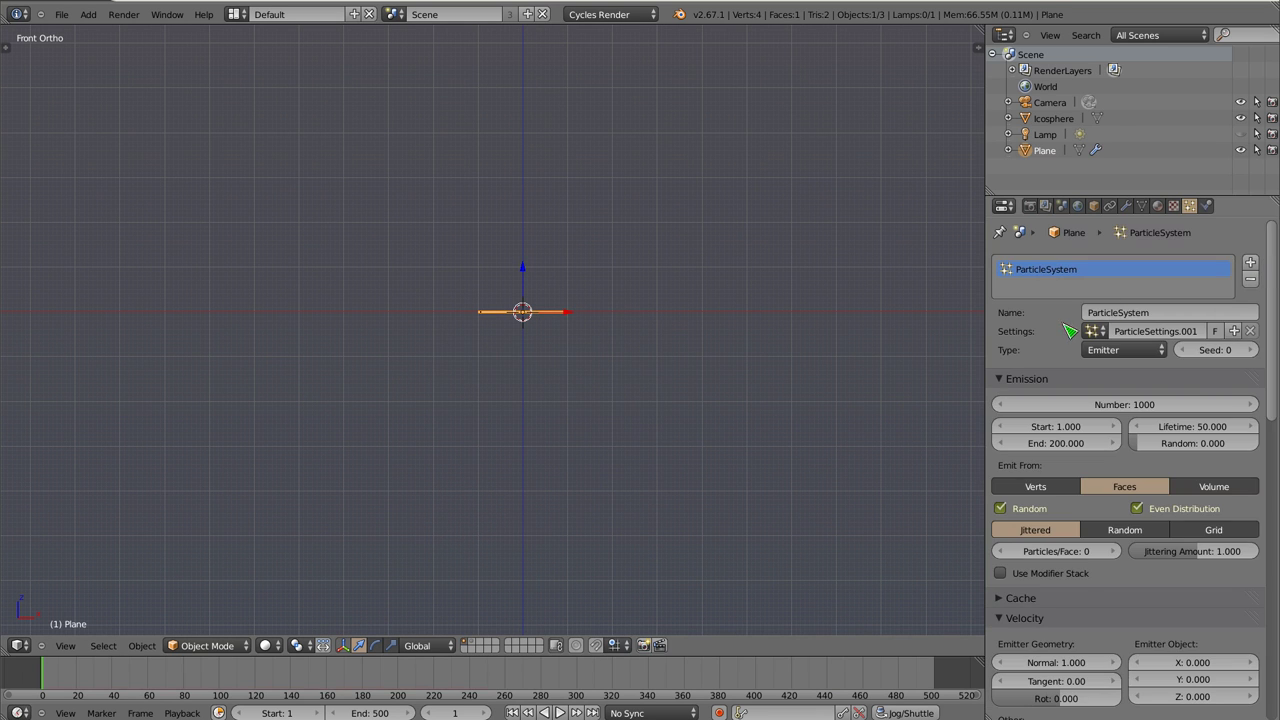
key("alt+a")
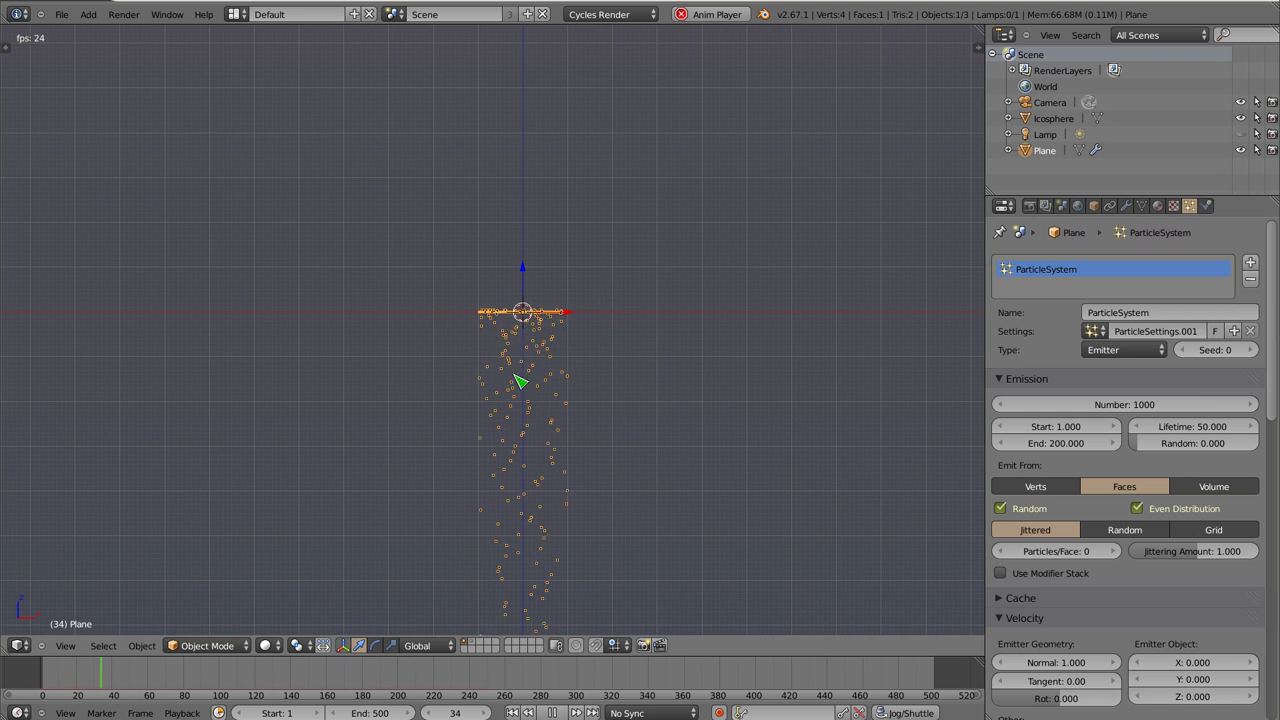
key("Escape")
Set the Field Weights gravity to 0 and preview the weightless emission
scroll(1070, 614, "down", 1)
scroll(1070, 612, "down", 12)
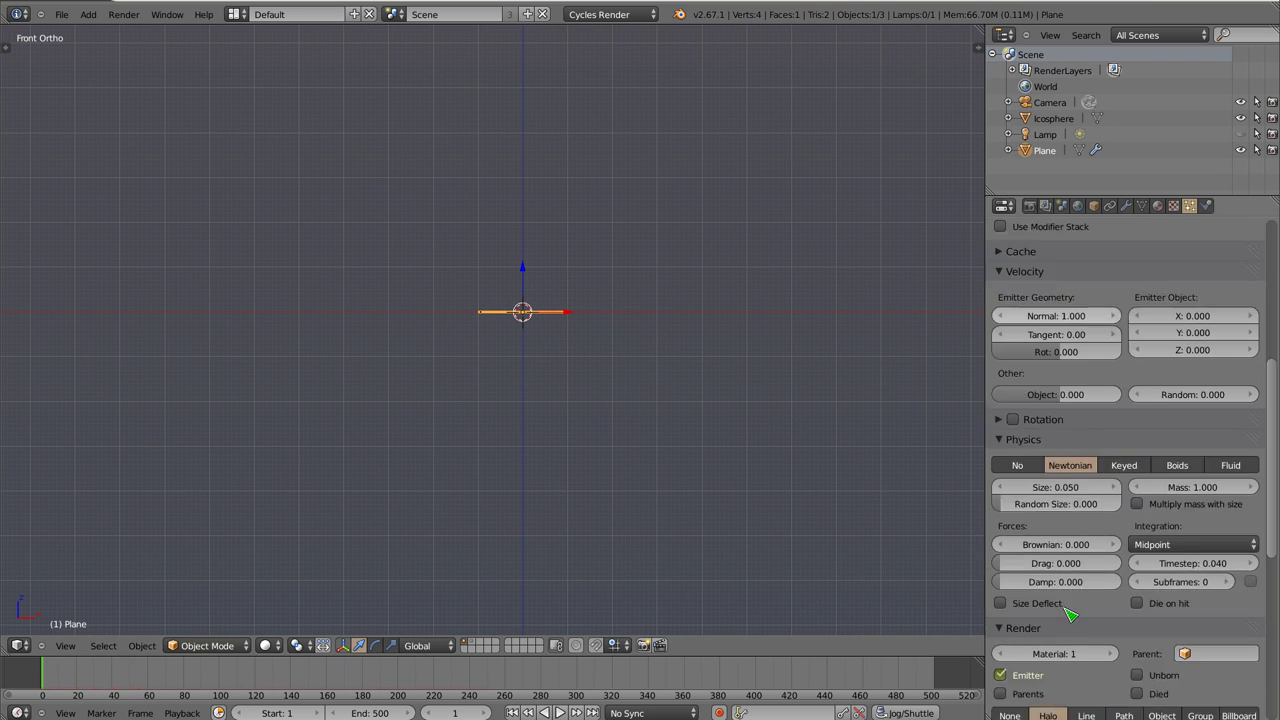
scroll(1066, 605, "down", 6)
scroll(1010, 608, "down", 5)
scroll(1030, 600, "down", 3)
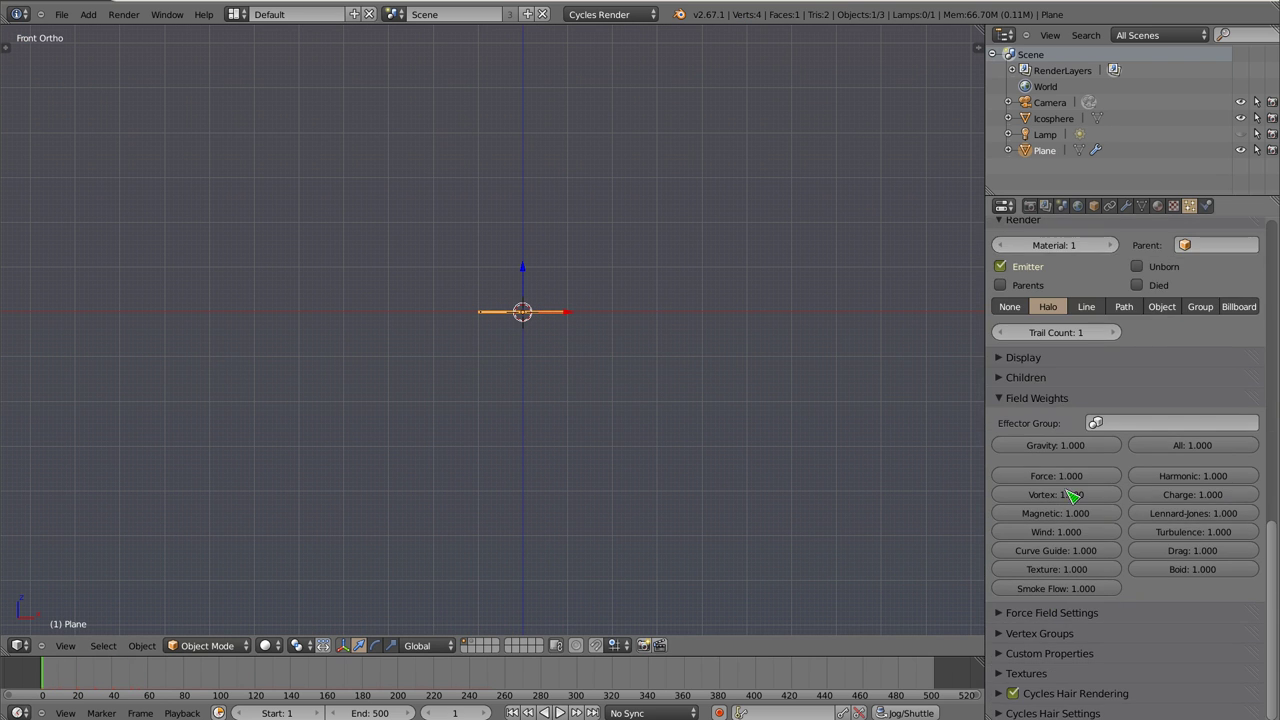
left_click_drag(1060, 445, 976, 447)
key("alt+a")
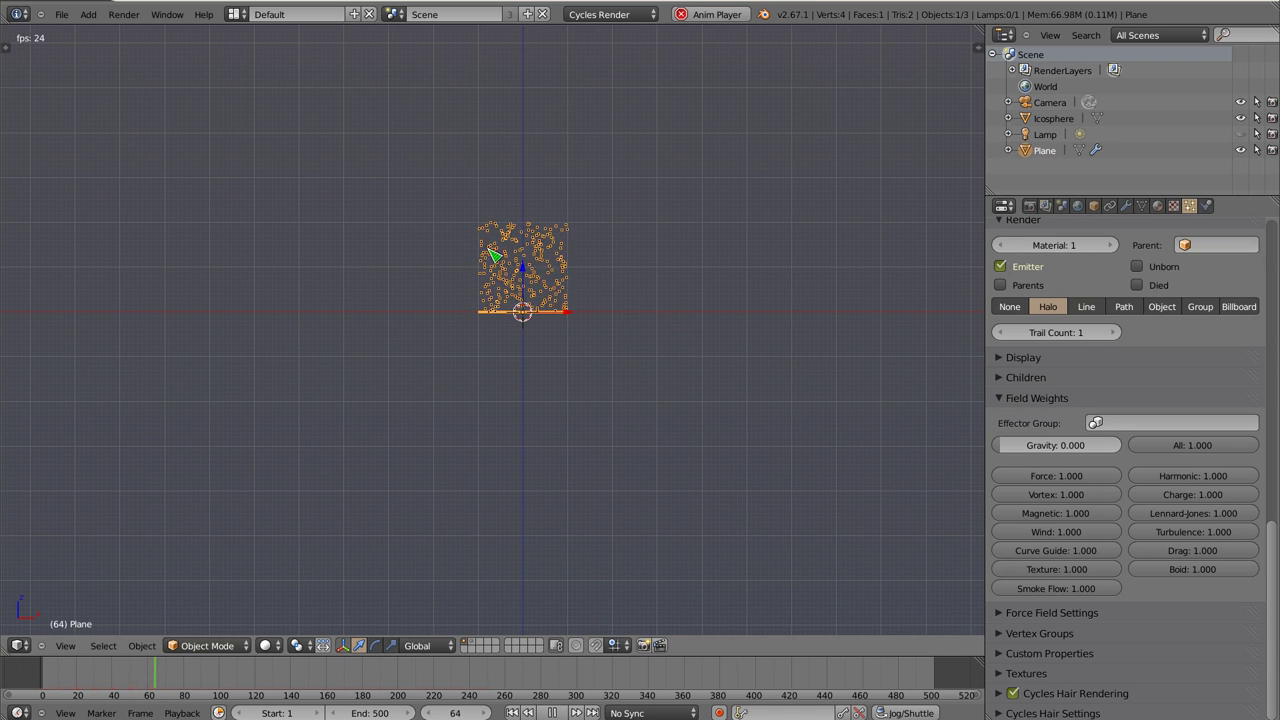
key("Escape")
scroll(528, 285, "up", 5)
scroll(537, 336, "down", 2, "shift")
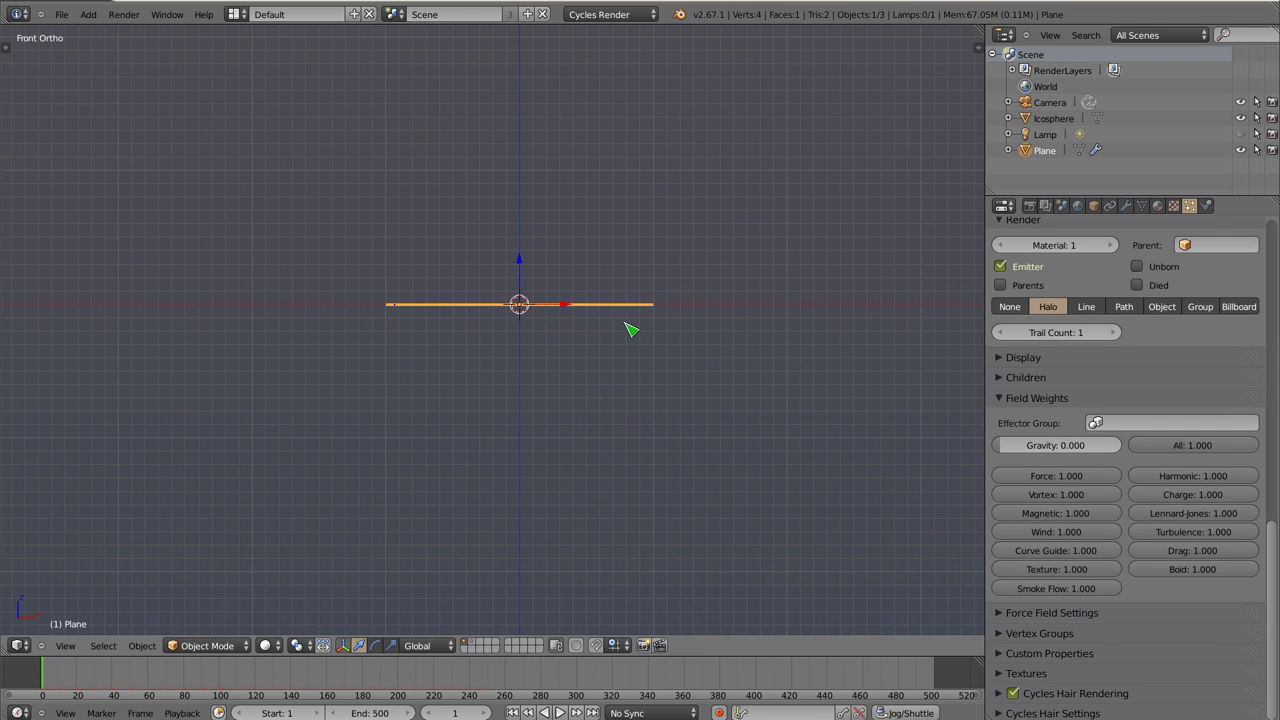
Scale the plane down to a small size and preview the particles
key("s")
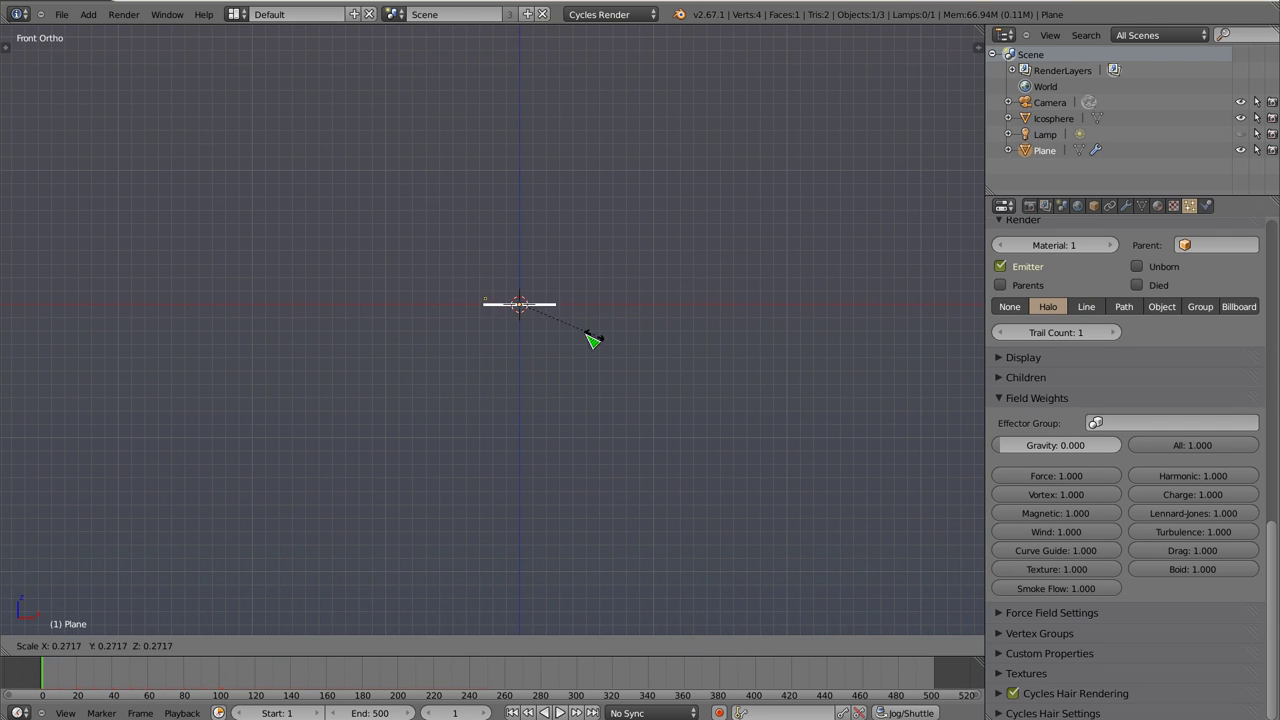
left_click(530, 318)
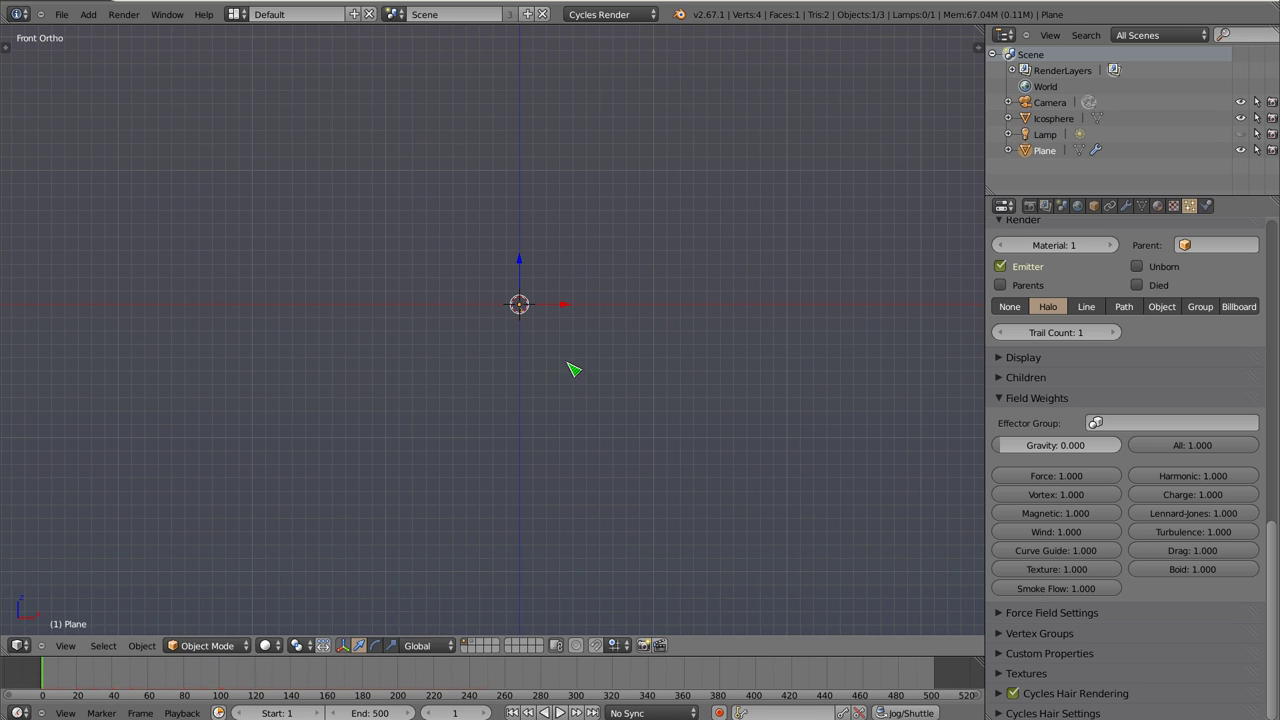
key("alt+a")
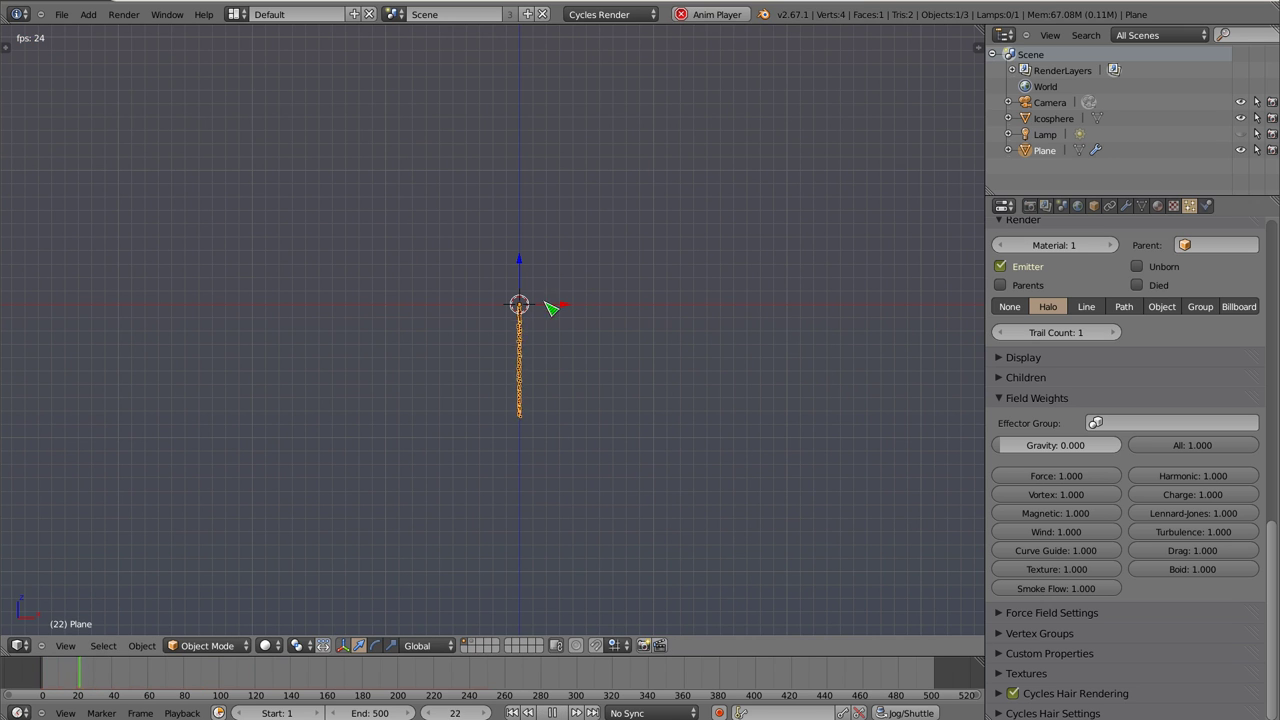
key("Escape")
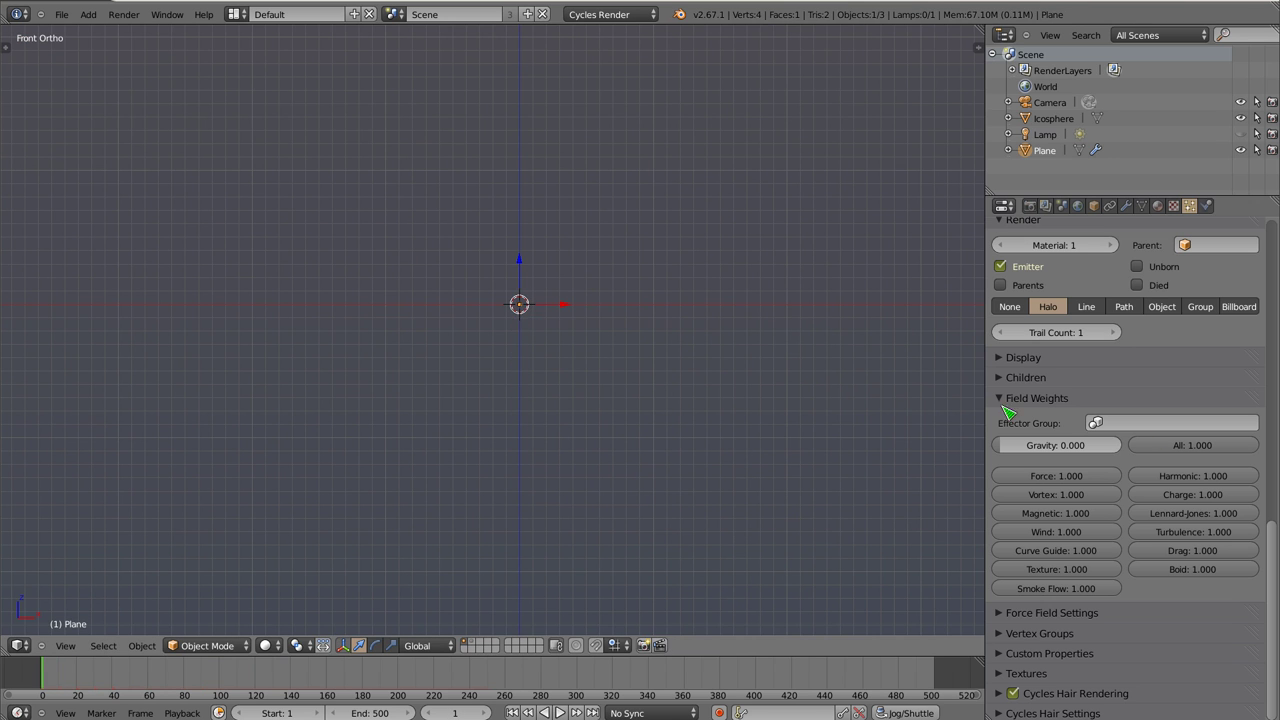
Set normal velocity to 0 and random velocity to 5, then play the animation
scroll(1150, 443, "up", 1)
scroll(1150, 440, "up", 2)
scroll(1150, 440, "up", 5)
scroll(1147, 444, "up", 2)
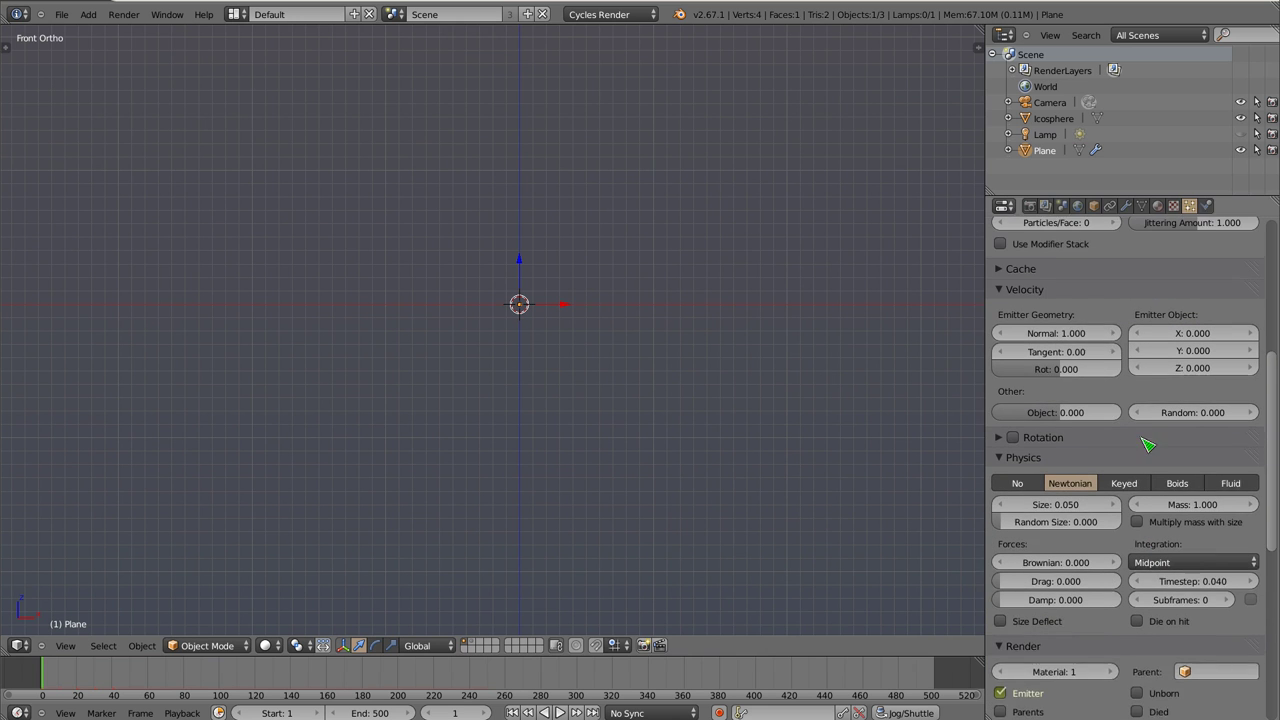
scroll(1147, 444, "up", 1)
left_click(1064, 362)
left_click(1210, 439)
type("0.0")
type("5")
key("Return")
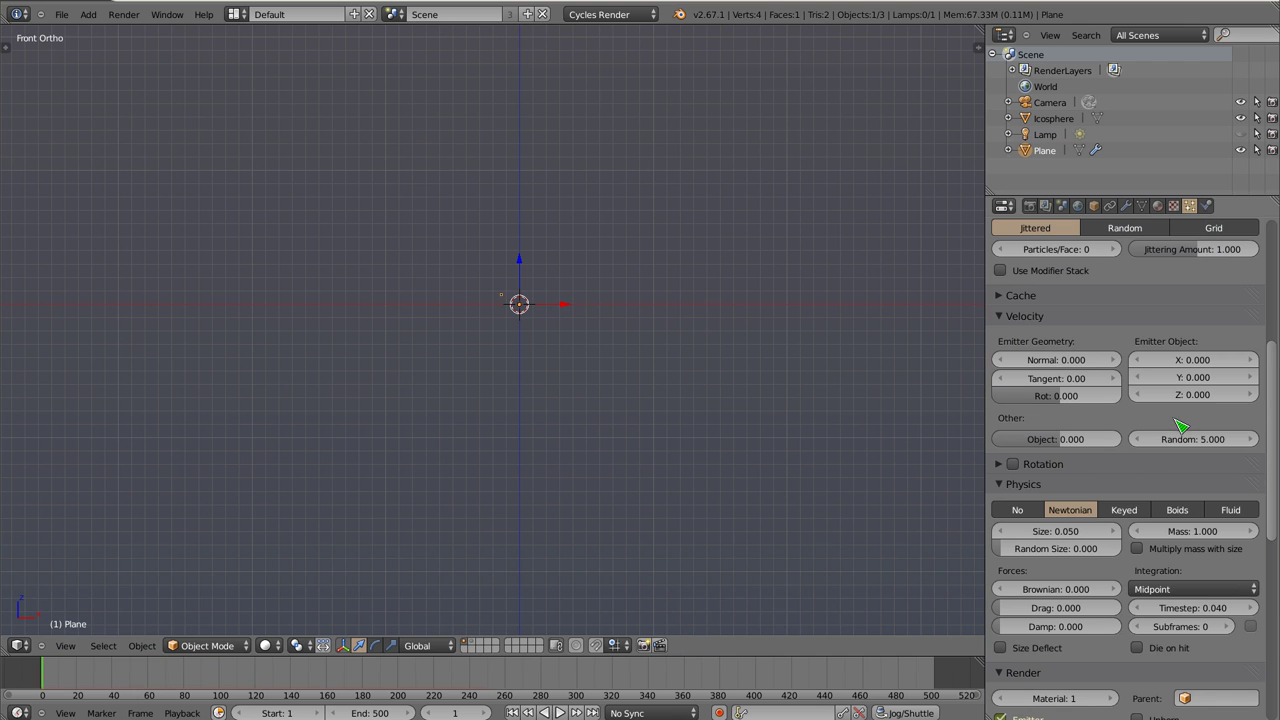
key("alt+a")
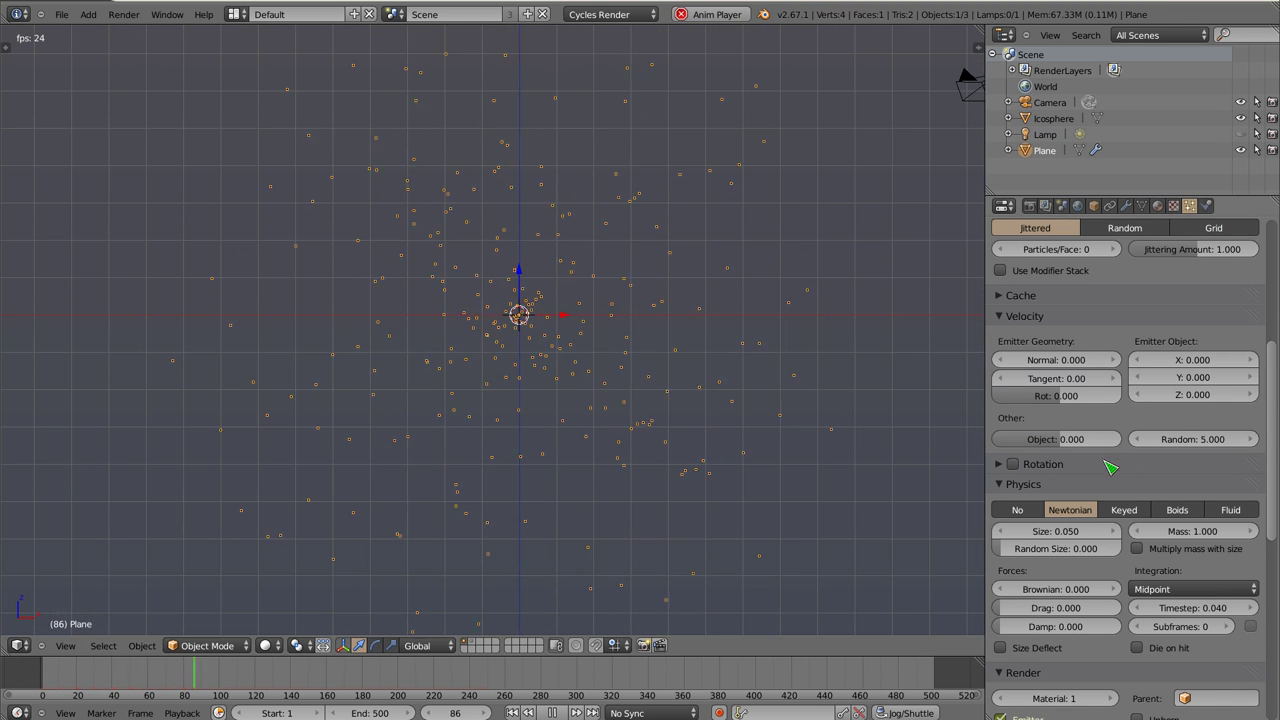
Set the particle Display draw size to 5 and restart the animation
scroll(1113, 458, "down", 4)
scroll(1113, 458, "down", 3)
scroll(1113, 458, "down", 2)
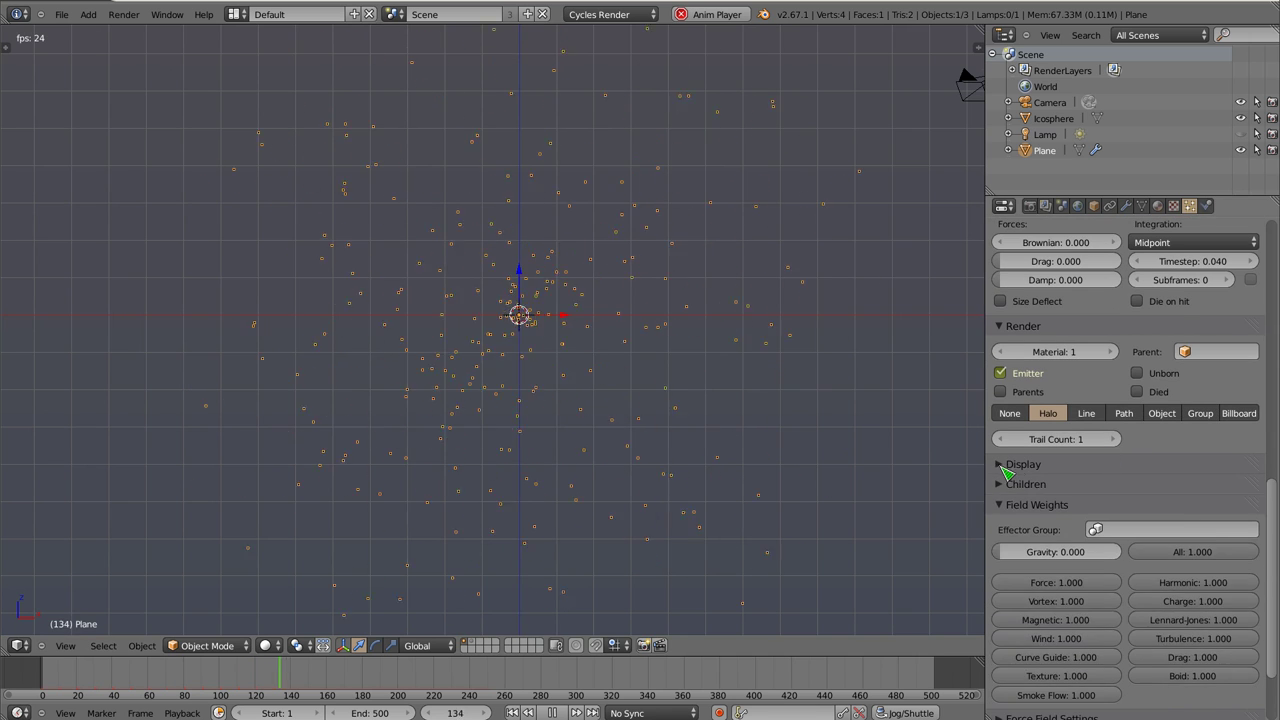
left_click(1021, 465)
left_click_drag(1193, 511, 1255, 513)
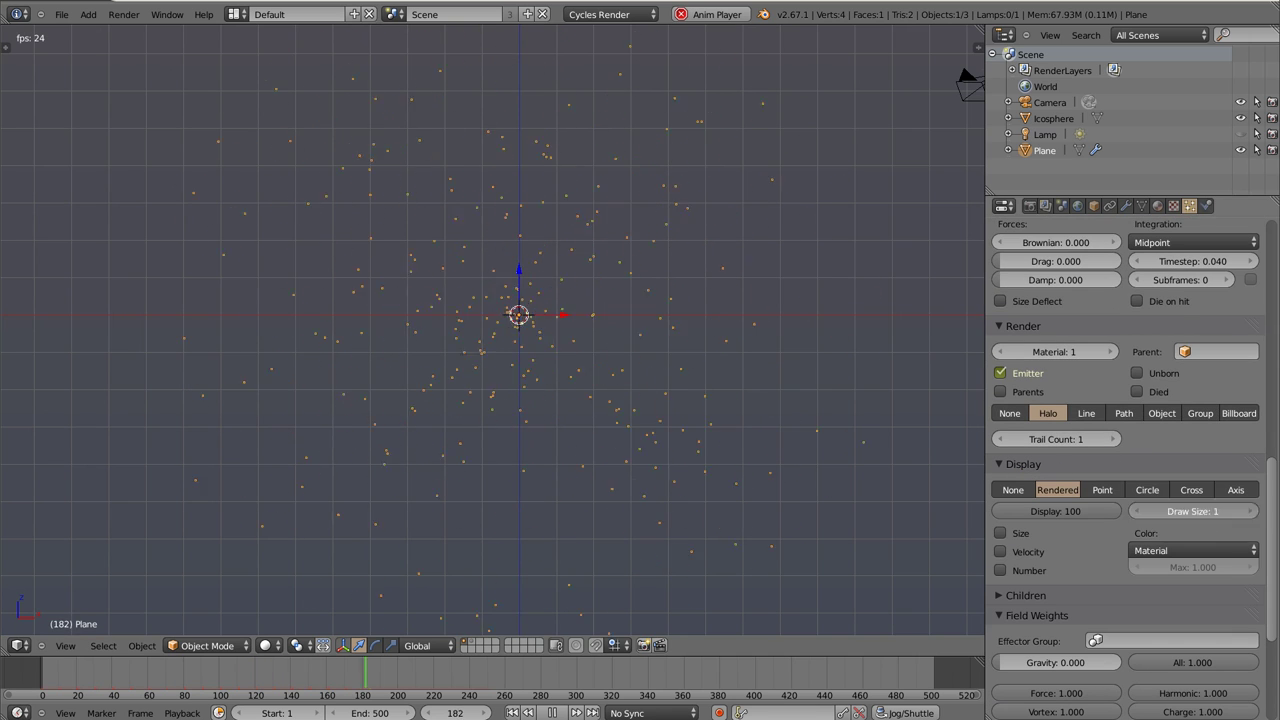
left_click_drag(1255, 513, 1258, 513)
left_click(1147, 513)
left_click(1147, 513)
left_click(1147, 513)
left_click(1147, 513)
left_click(1147, 513)
key("shift+Left")
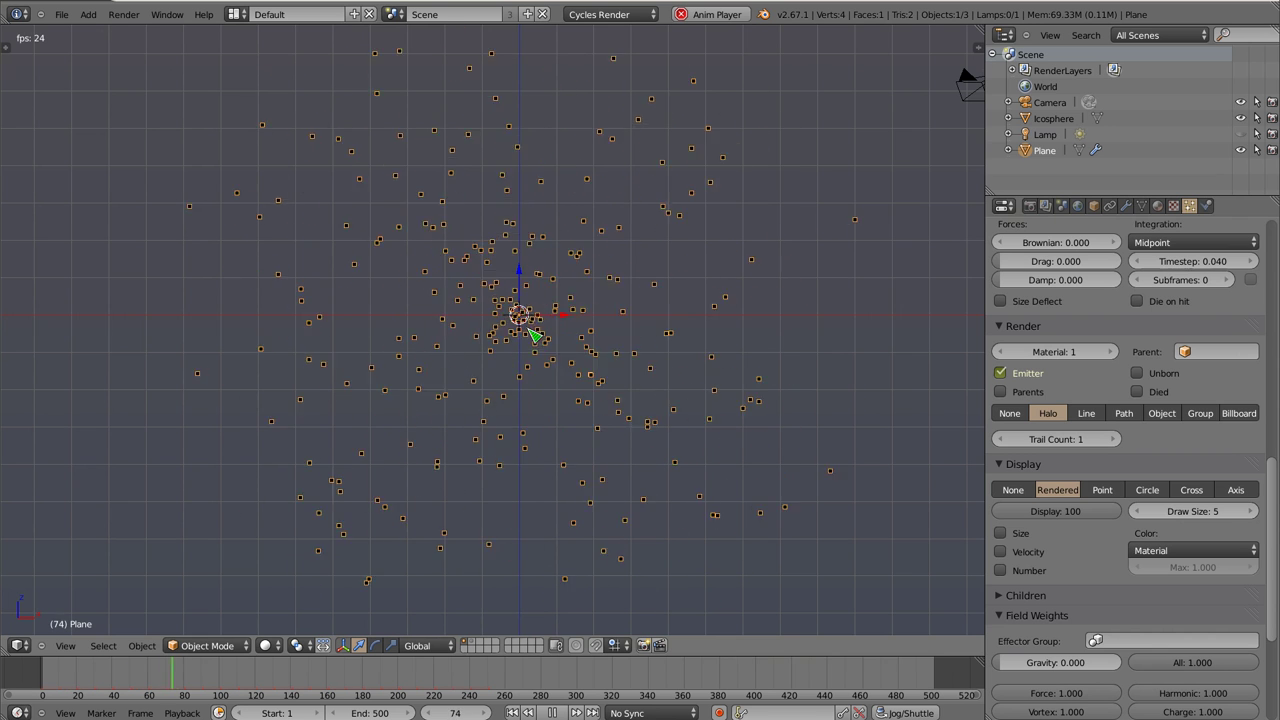
scroll(1070, 460, "up", 3)
scroll(1074, 470, "up", 2)
Raise particle damping to 1 and preview the result
key("Escape")
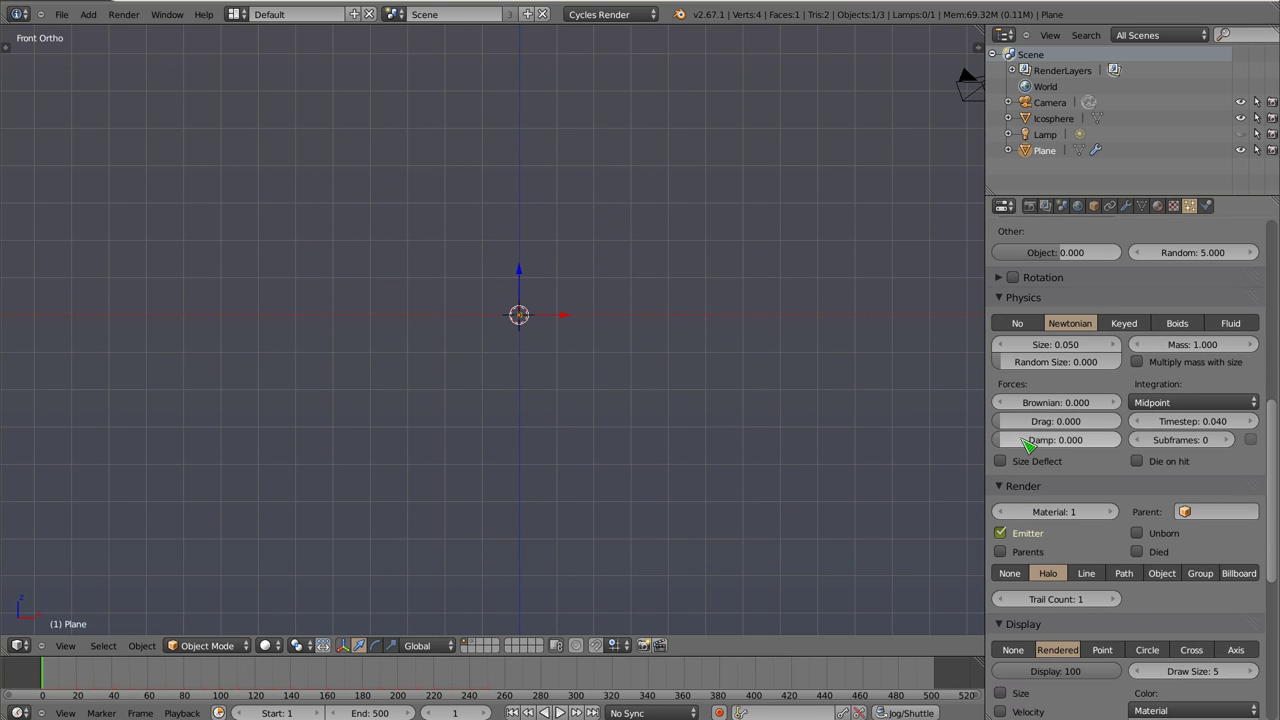
left_click_drag(1075, 440, 1108, 474)
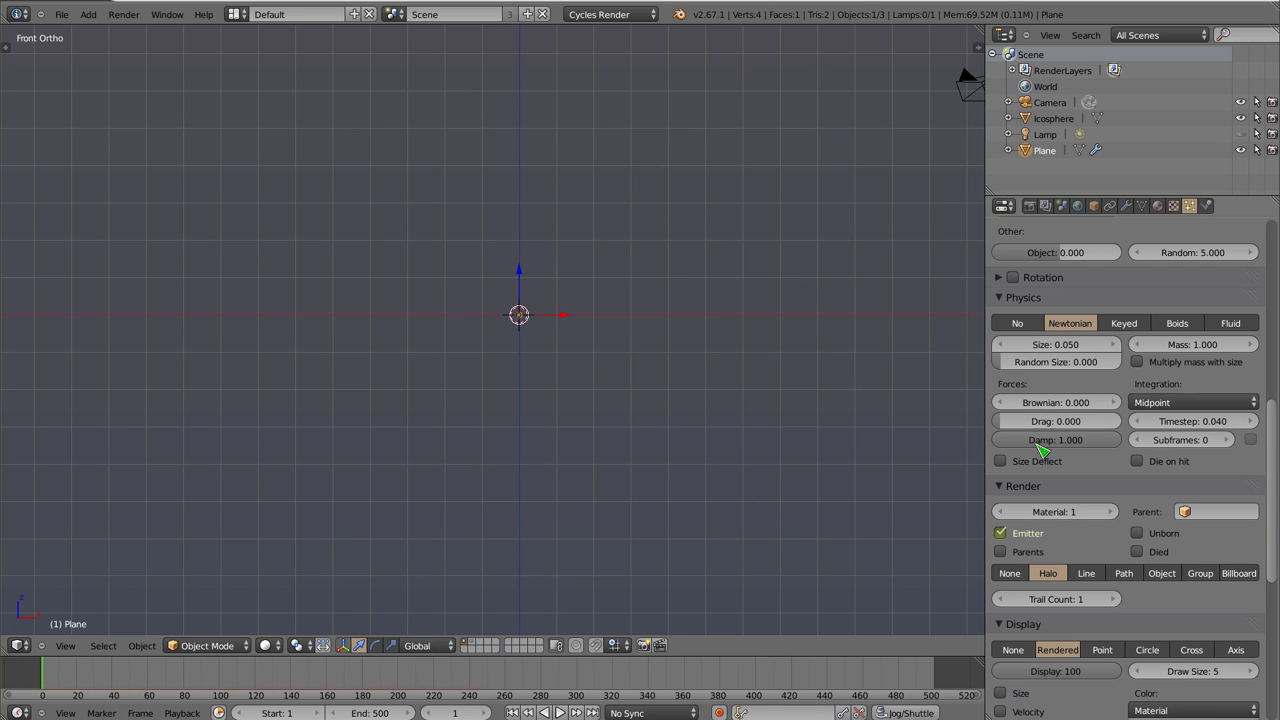
key("alt+a")
scroll(525, 325, "up", 1)
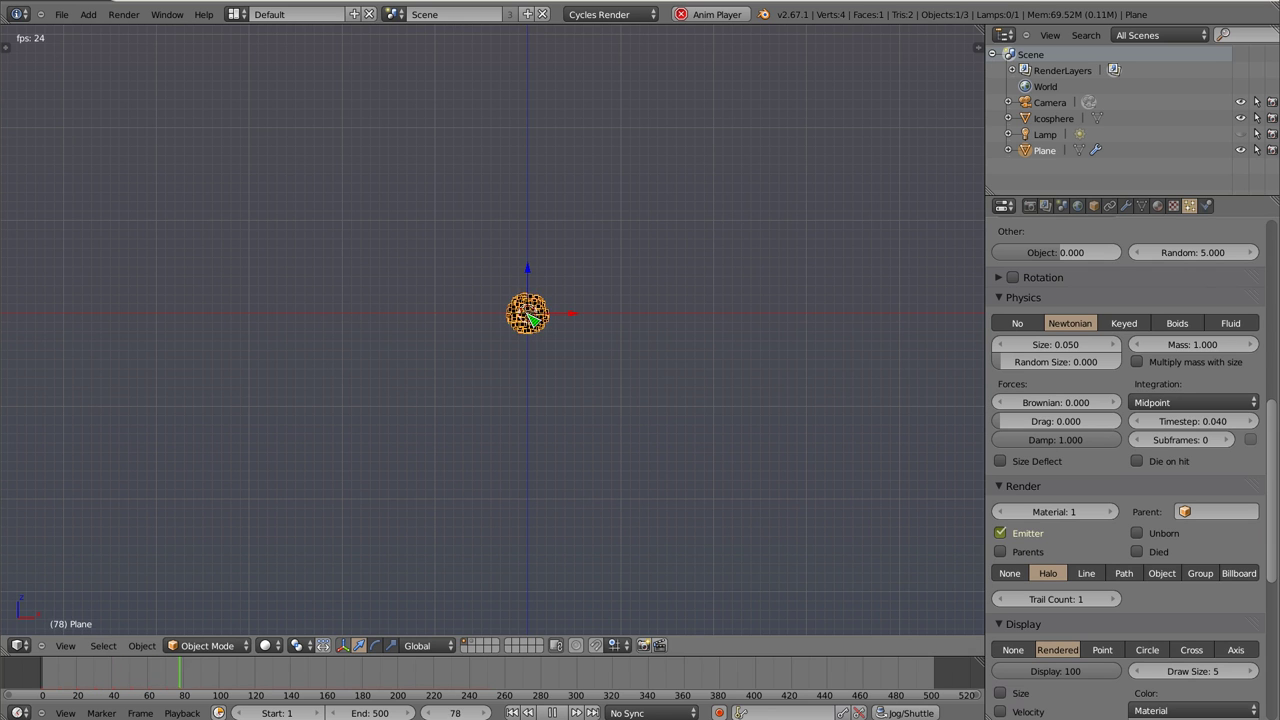
key("Escape")
Set random velocity to 15 and lower the damping, previewing each change
left_click(1207, 260)
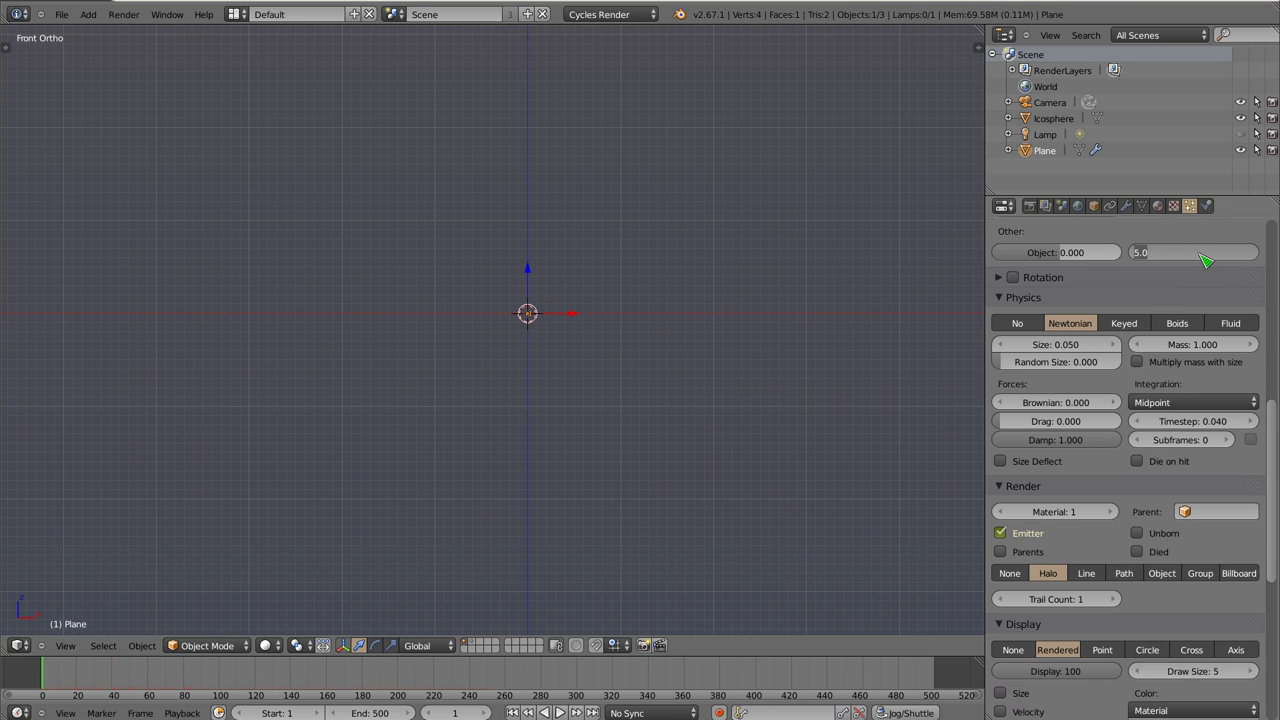
type("15")
key("Return")
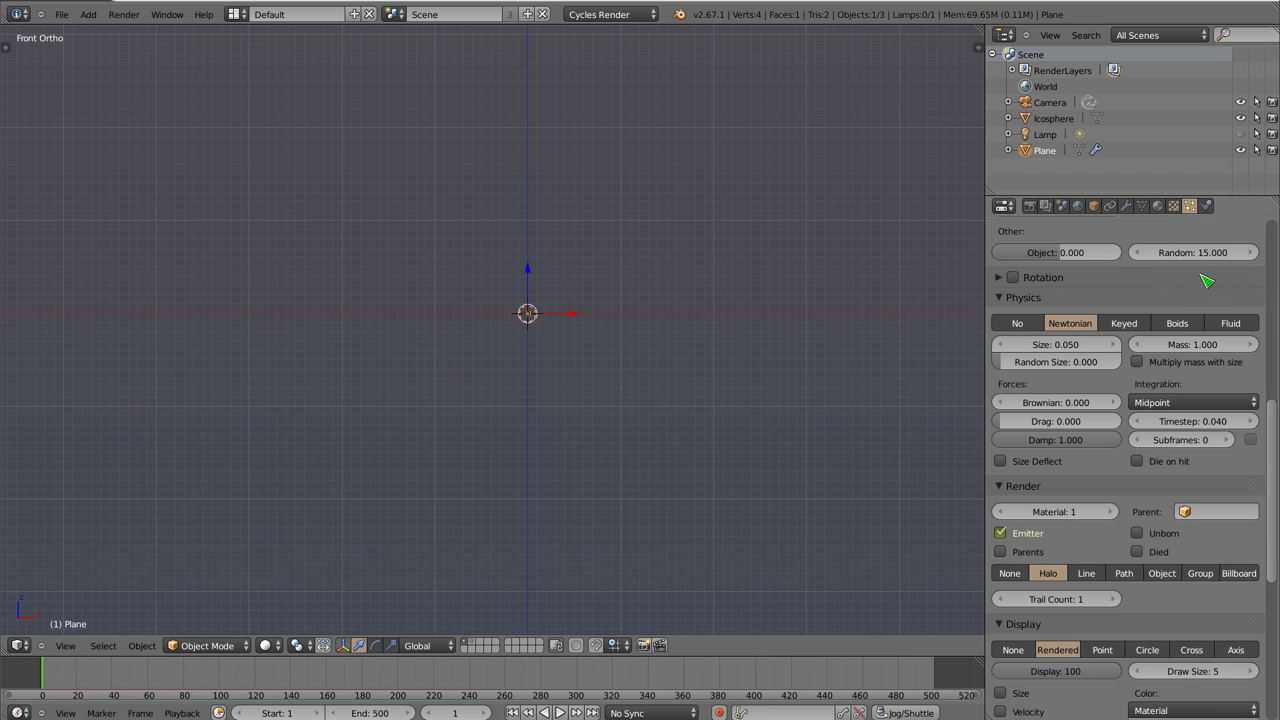
key("alt+a")
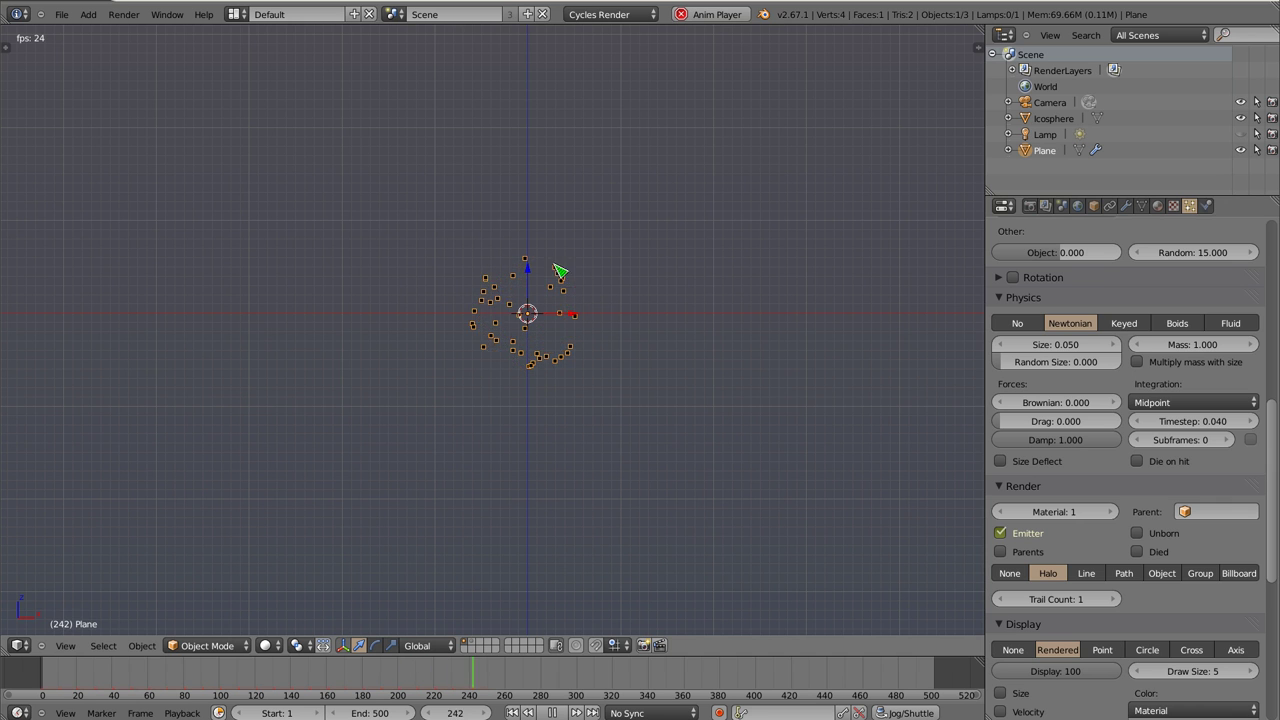
key("Escape")
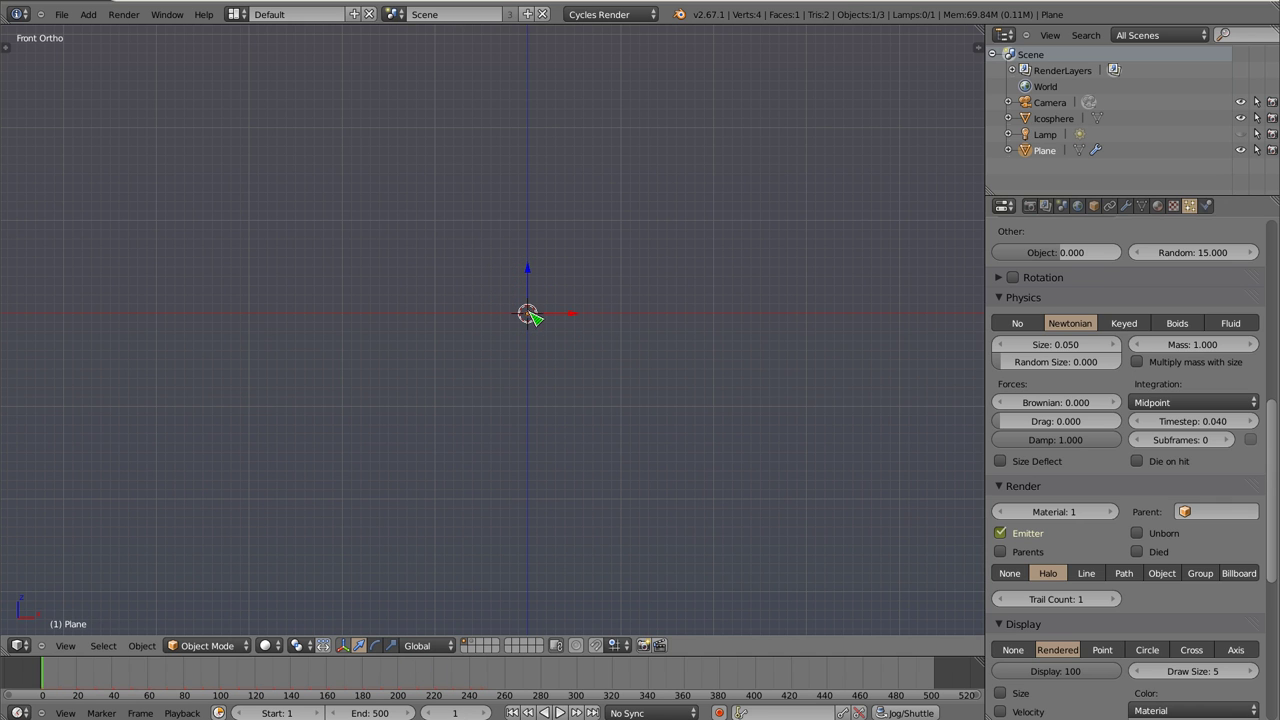
left_click_drag(1088, 447, 1050, 447)
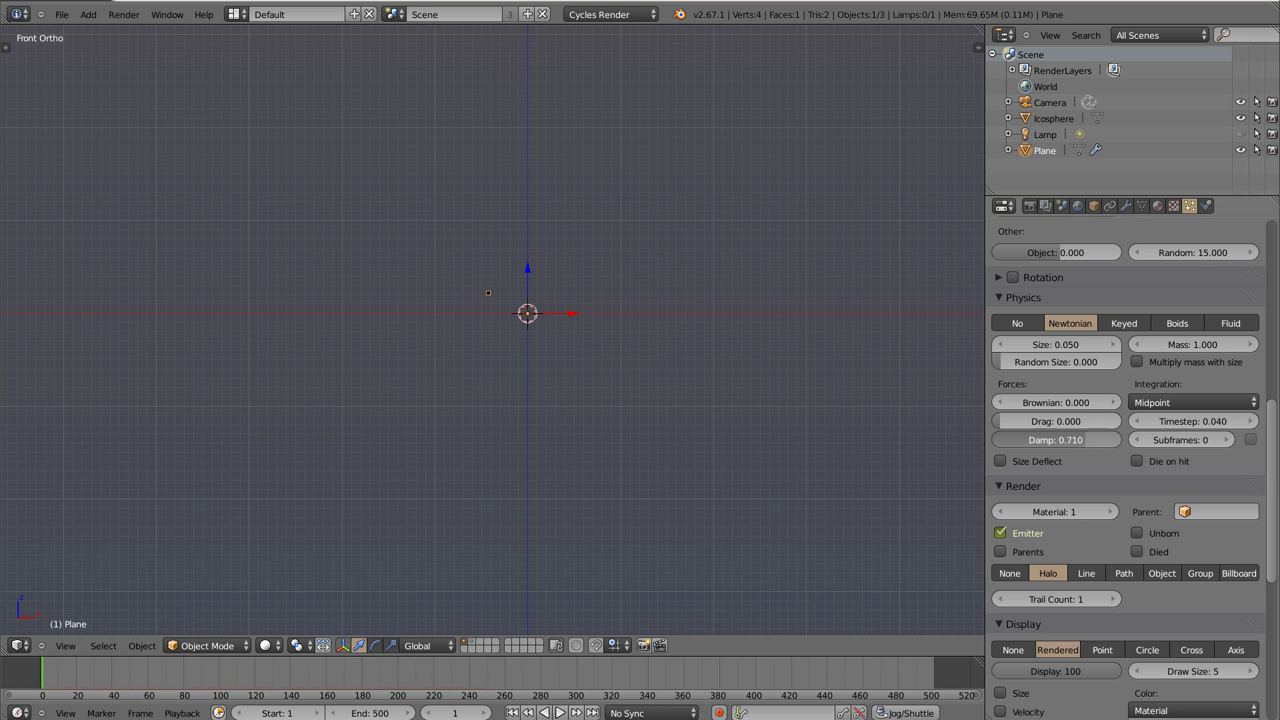
key("alt+a")
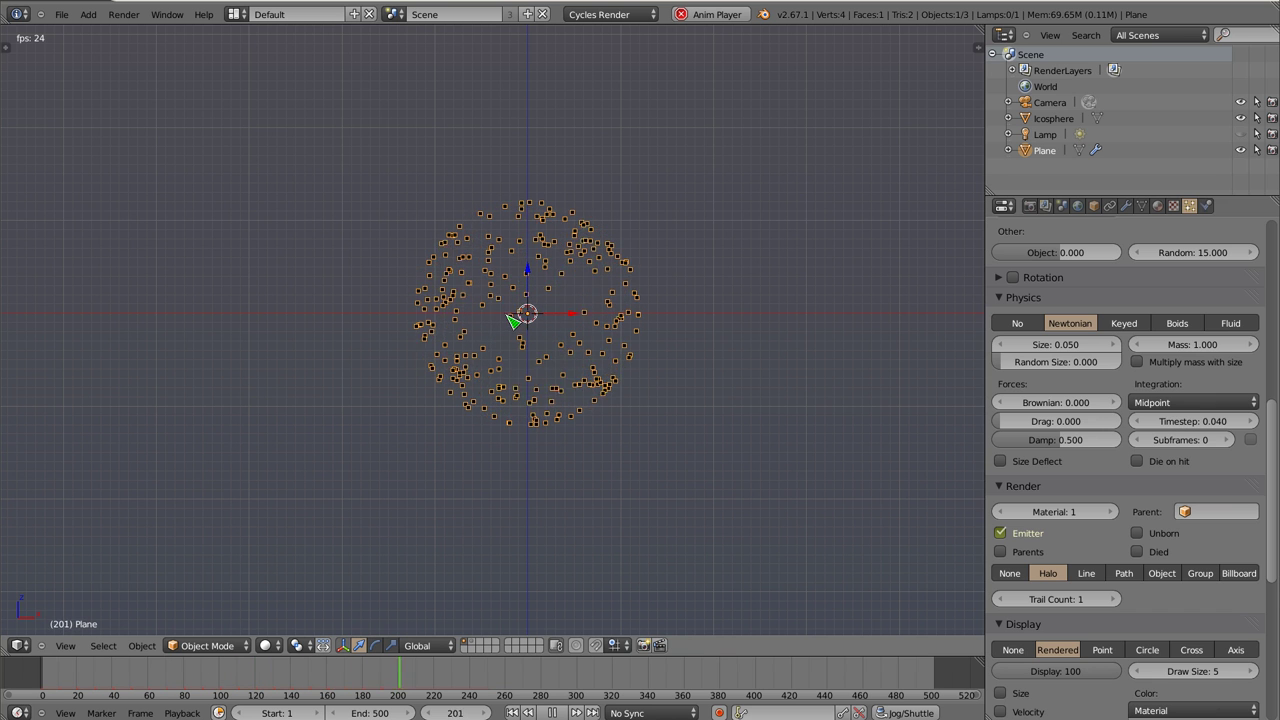
key("Escape")
Set the particle lifetime to 500 and preview the dense particle cloud
scroll(1114, 409, "up", 4)
scroll(1128, 431, "up", 5)
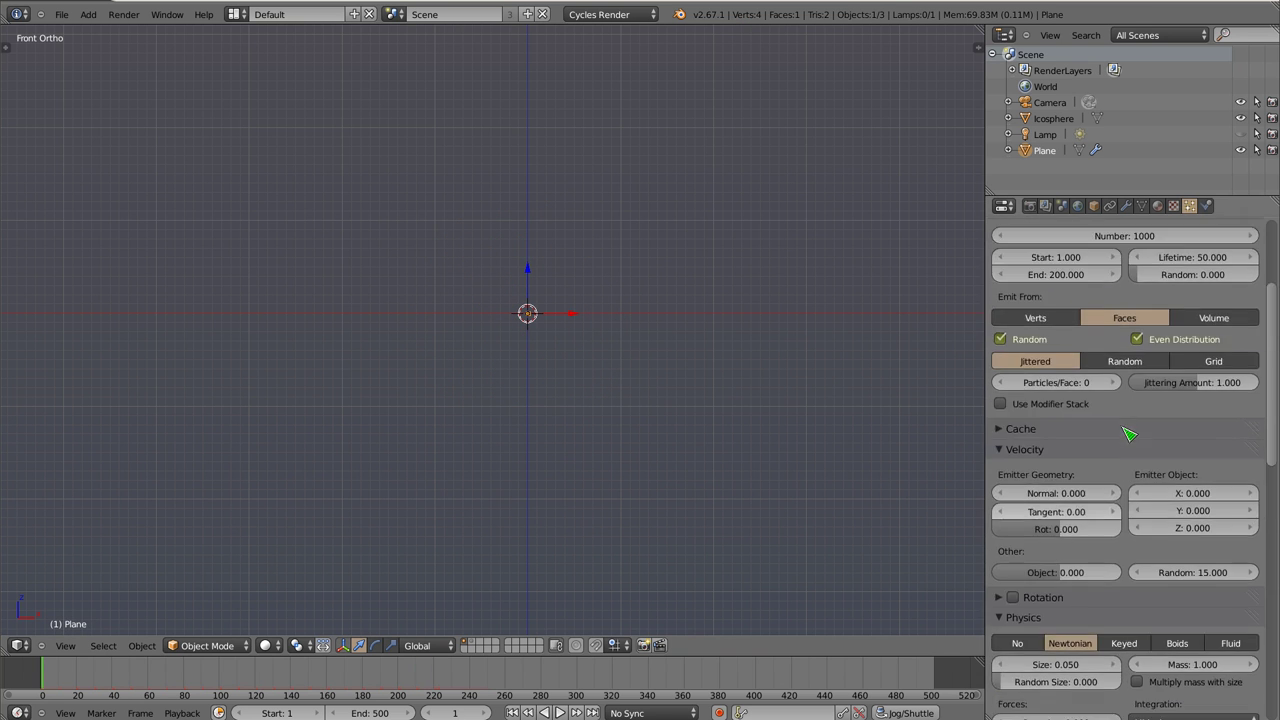
scroll(1183, 390, "up", 2)
left_click(1199, 366)
key("Return")
key("alt+a")
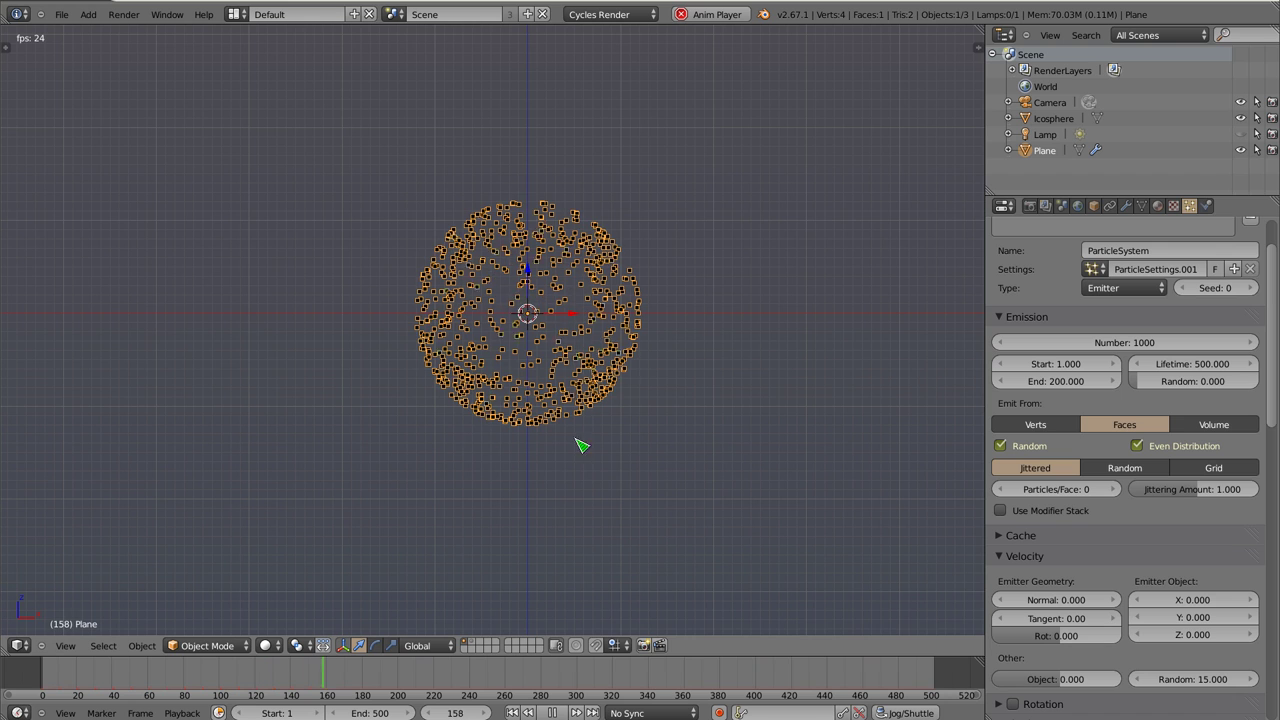
middle_click_drag(600, 400, 640, 360)
key("Escape")
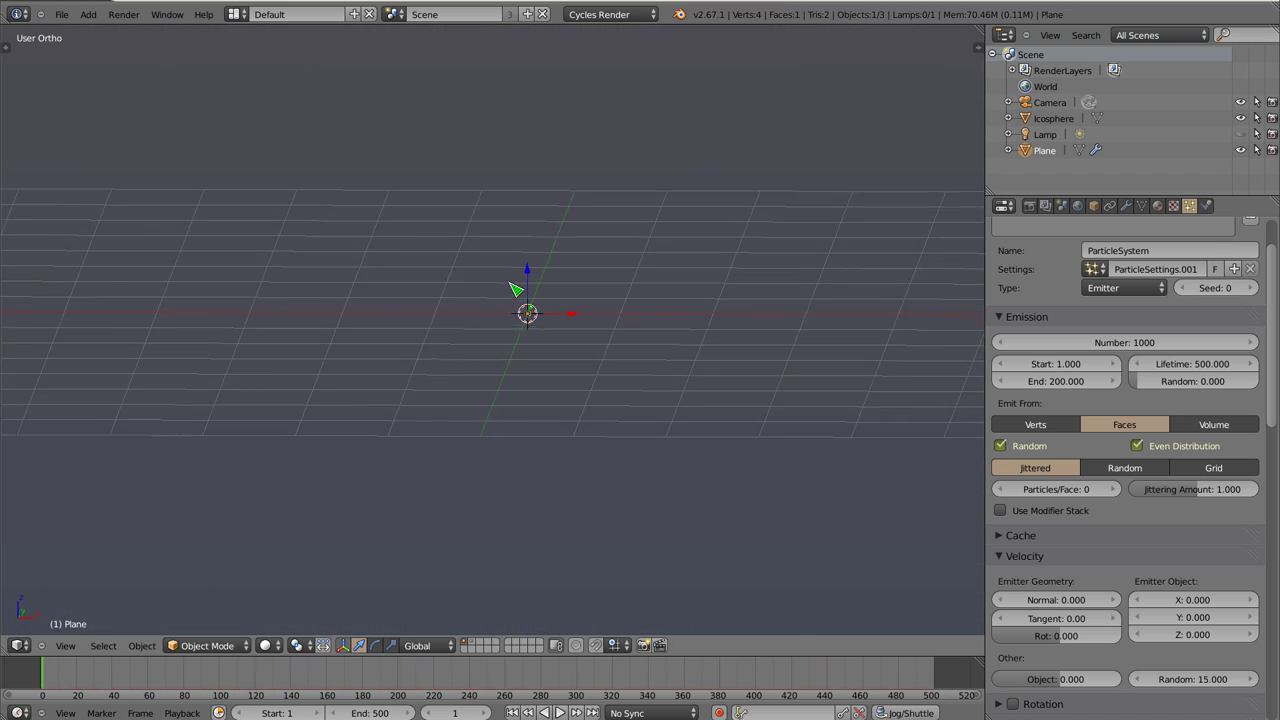
Clear the damping to 0 and set the Brownian force to 5
scroll(1072, 570, "down", 4)
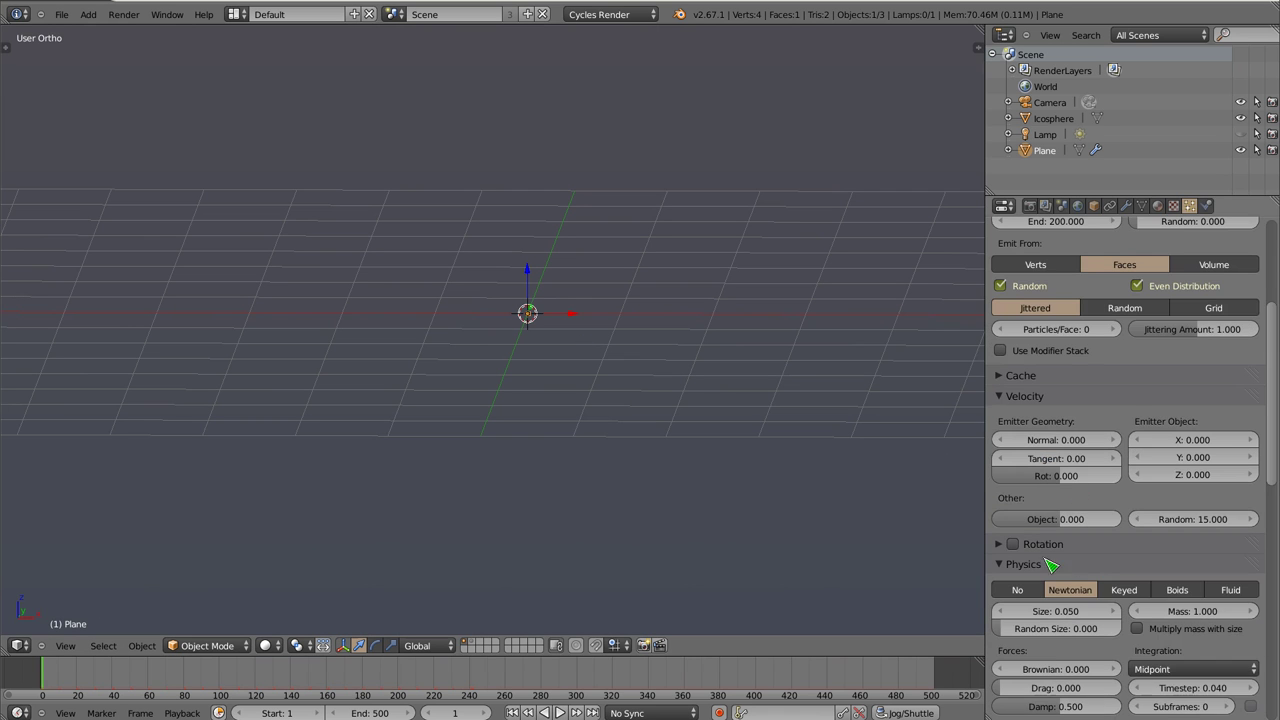
scroll(1052, 565, "down", 6)
left_click(1055, 466)
type("0")
key("Return")
left_click(1058, 429)
type("0.0")
key("BackSpace")
key("BackSpace")
key("BackSpace")
type("5")
key("Return")
Preview the Brownian jitter twice, rewinding to frame 1 each time
key("alt+a")
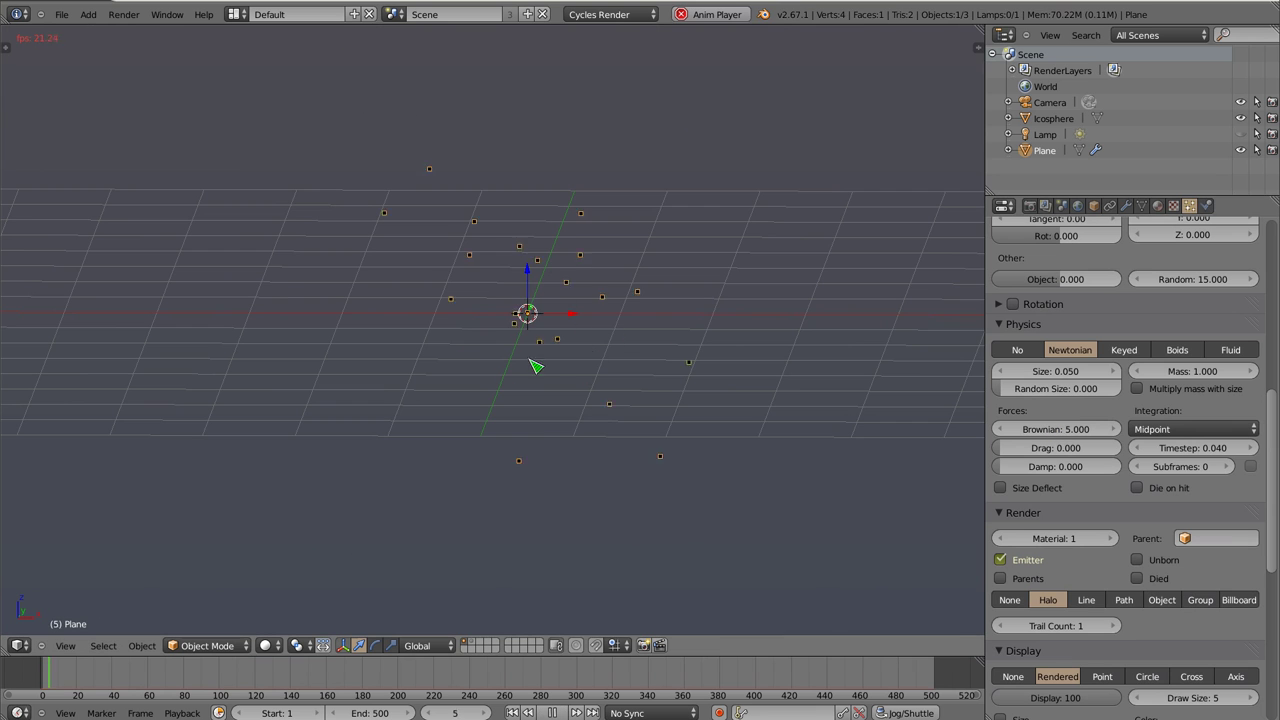
scroll(516, 343, "down", 8)
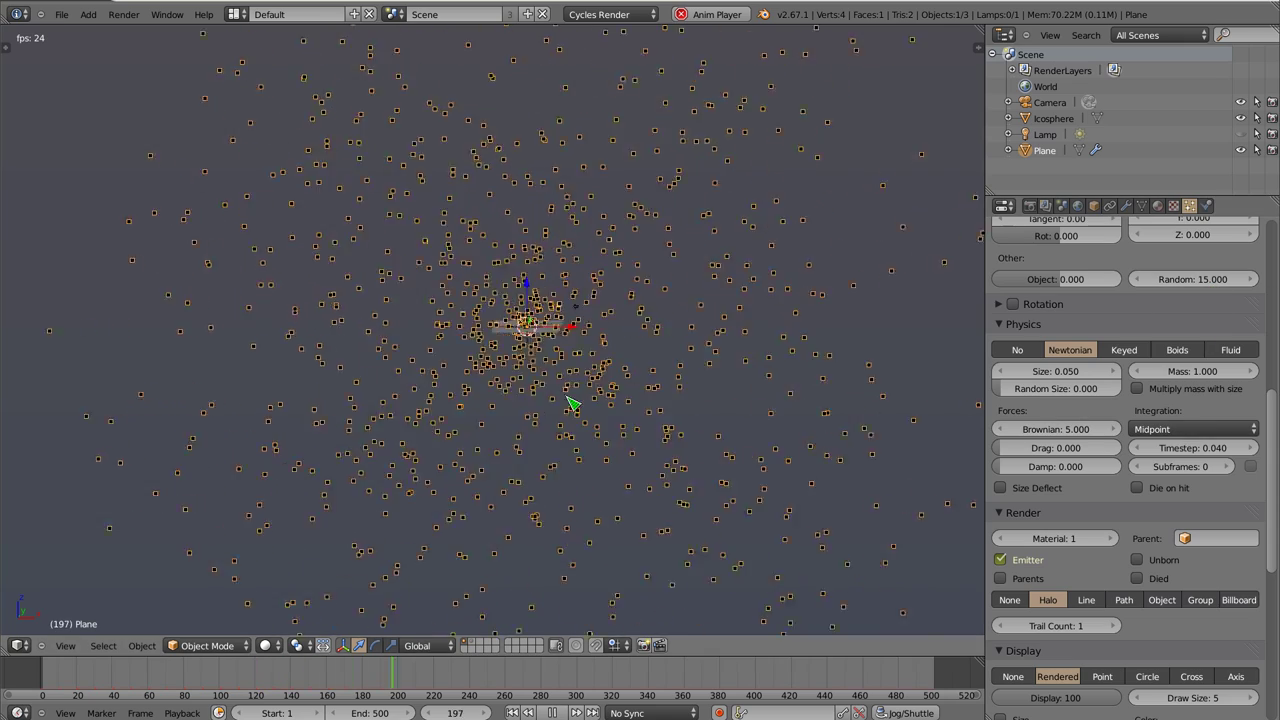
key("Escape")
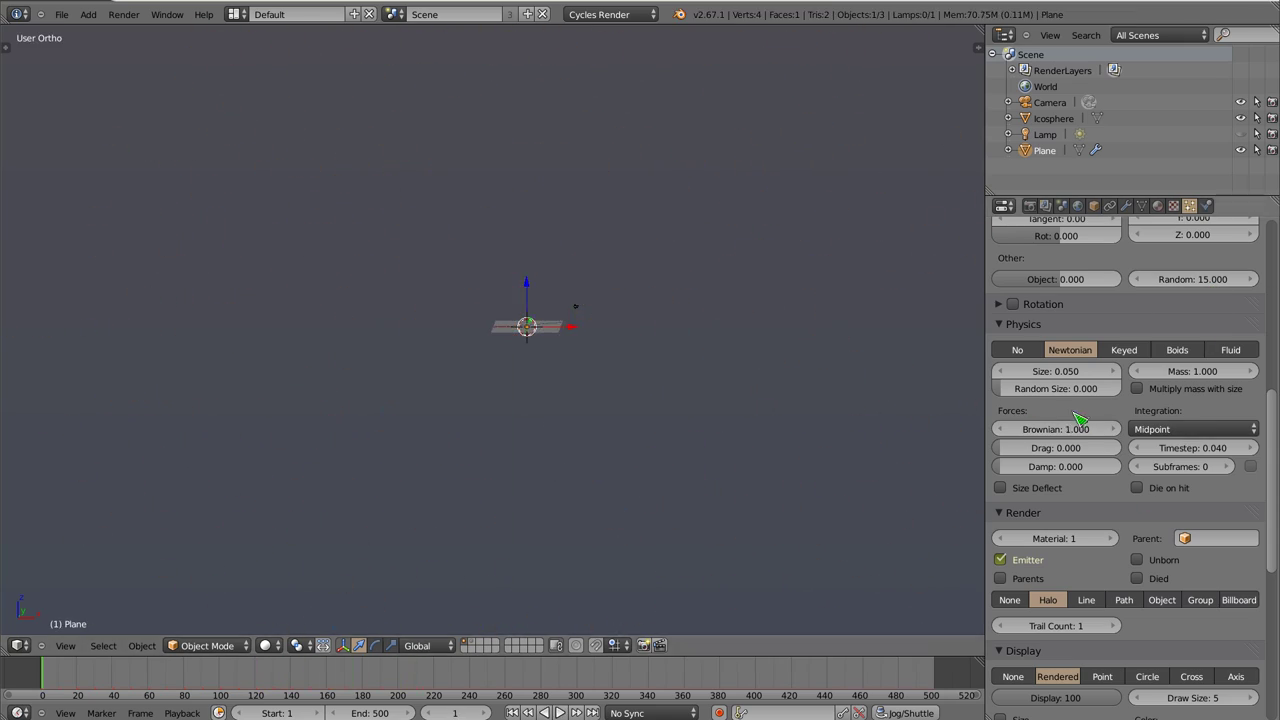
key("alt+a")
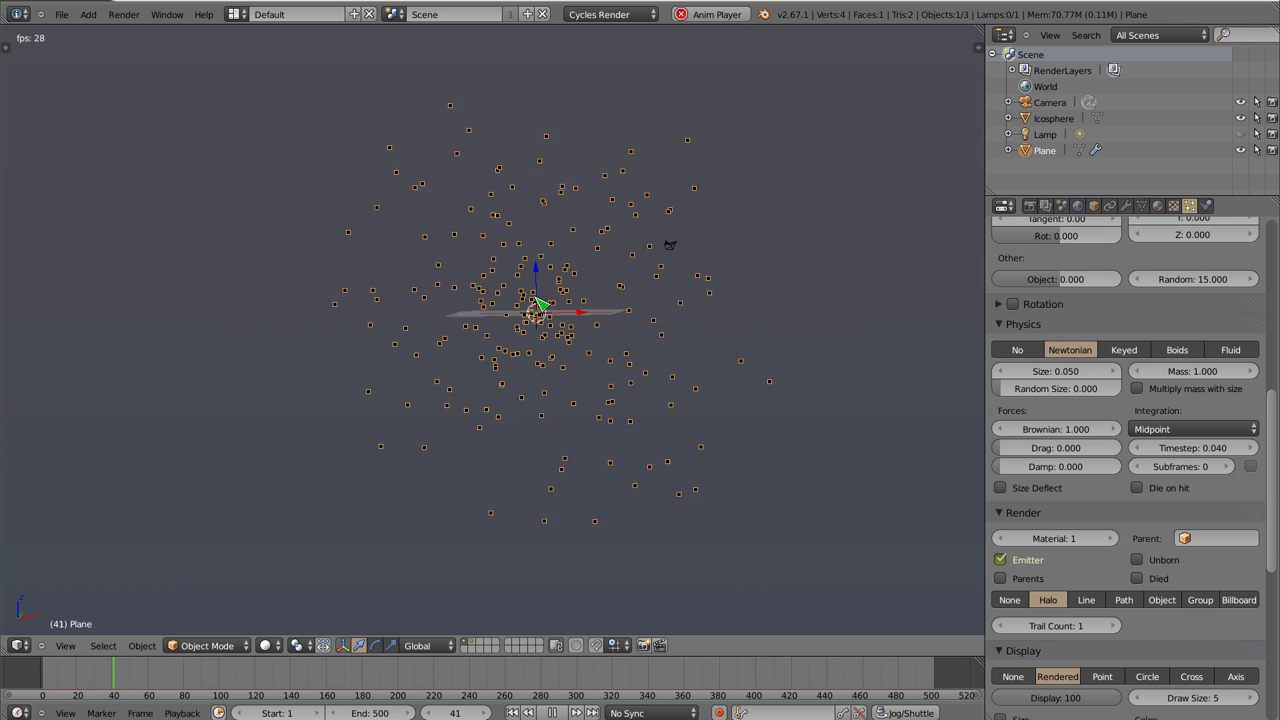
key("Escape")
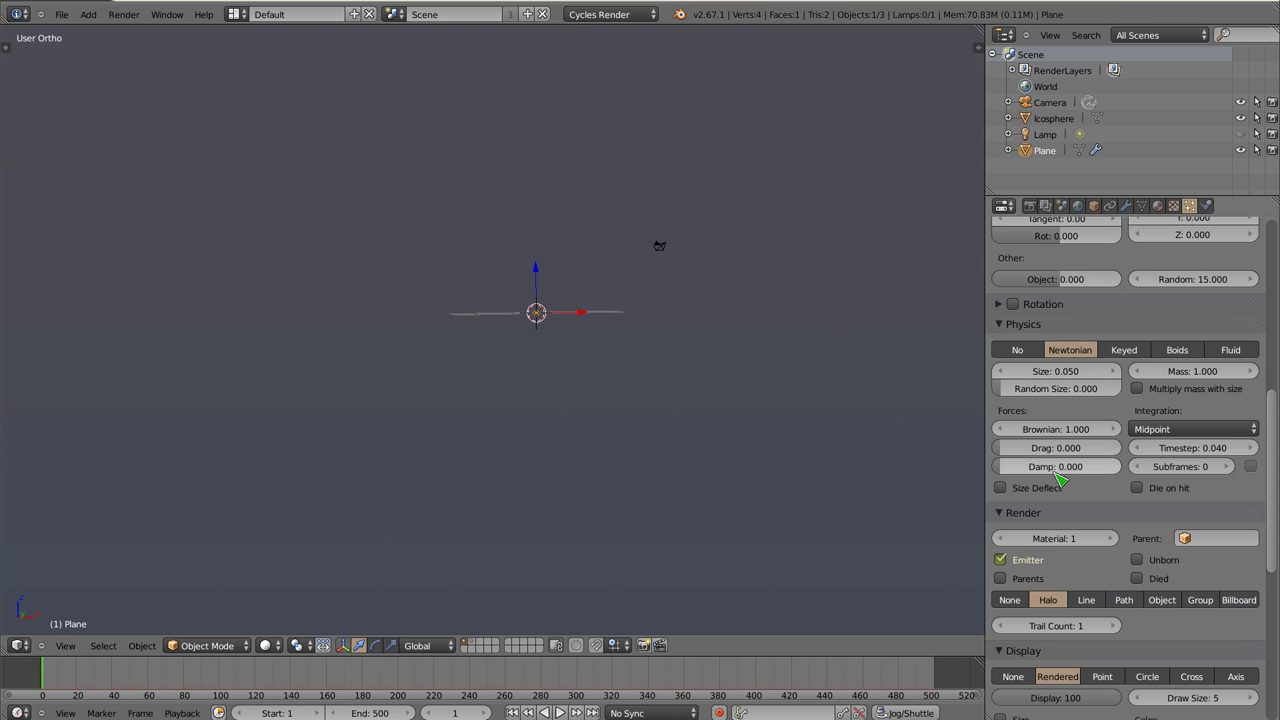
Raise damping to 1 and preview the particles from above
left_click_drag(1072, 472, 1118, 470)
key("alt+a")
mouse_move(545, 322)
middle_mouse_down()
mouse_move(560, 309)
mouse_move(523, 337)
mouse_move(530, 347)
middle_mouse_up()
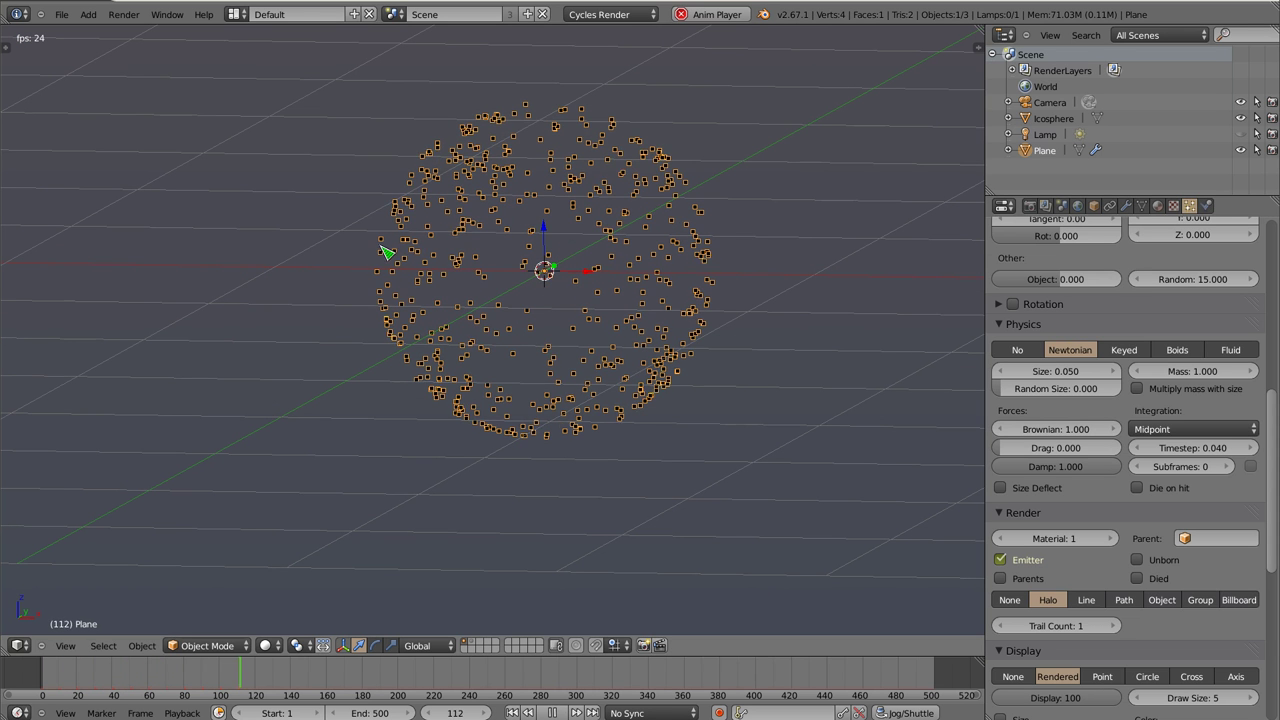
key("Escape")
Raise the Brownian force to 5 and then 15, previewing around the particle cloud
left_click_drag(1056, 429, 1063, 429)
key("alt+a")
middle_click_drag(535, 317, 546, 283)
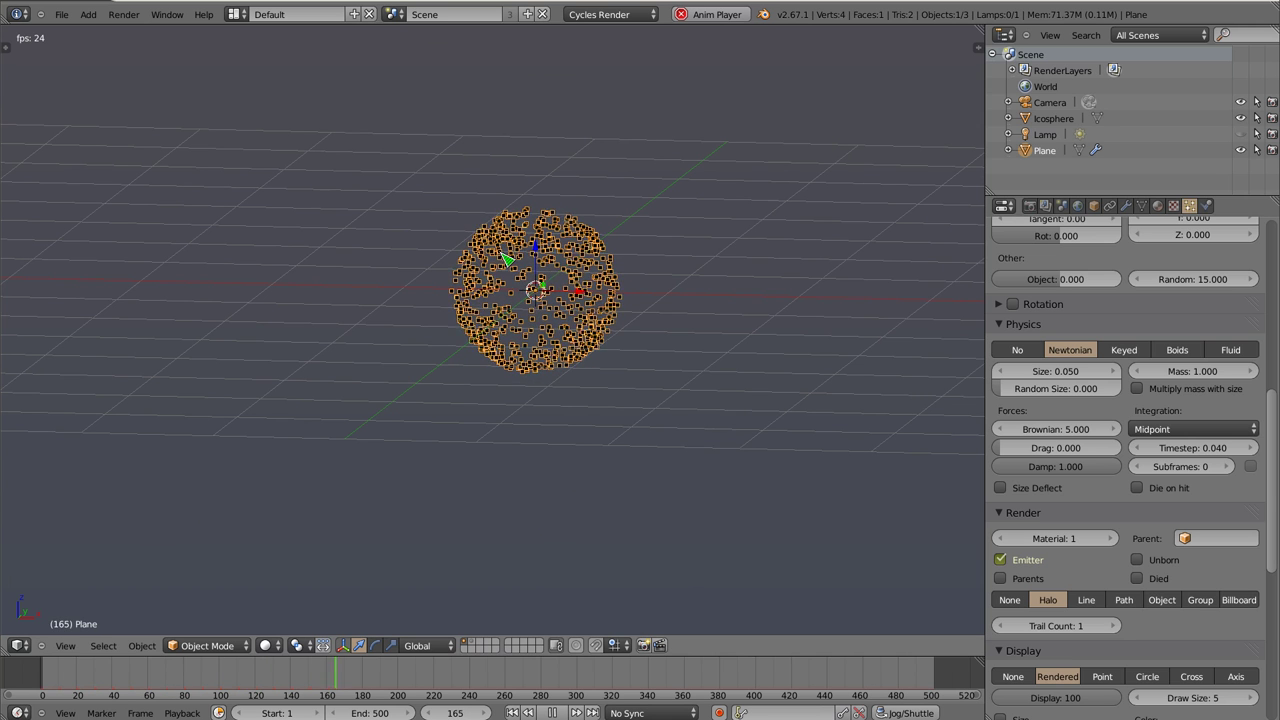
key("Escape")
left_click_drag(1058, 429, 1066, 429)
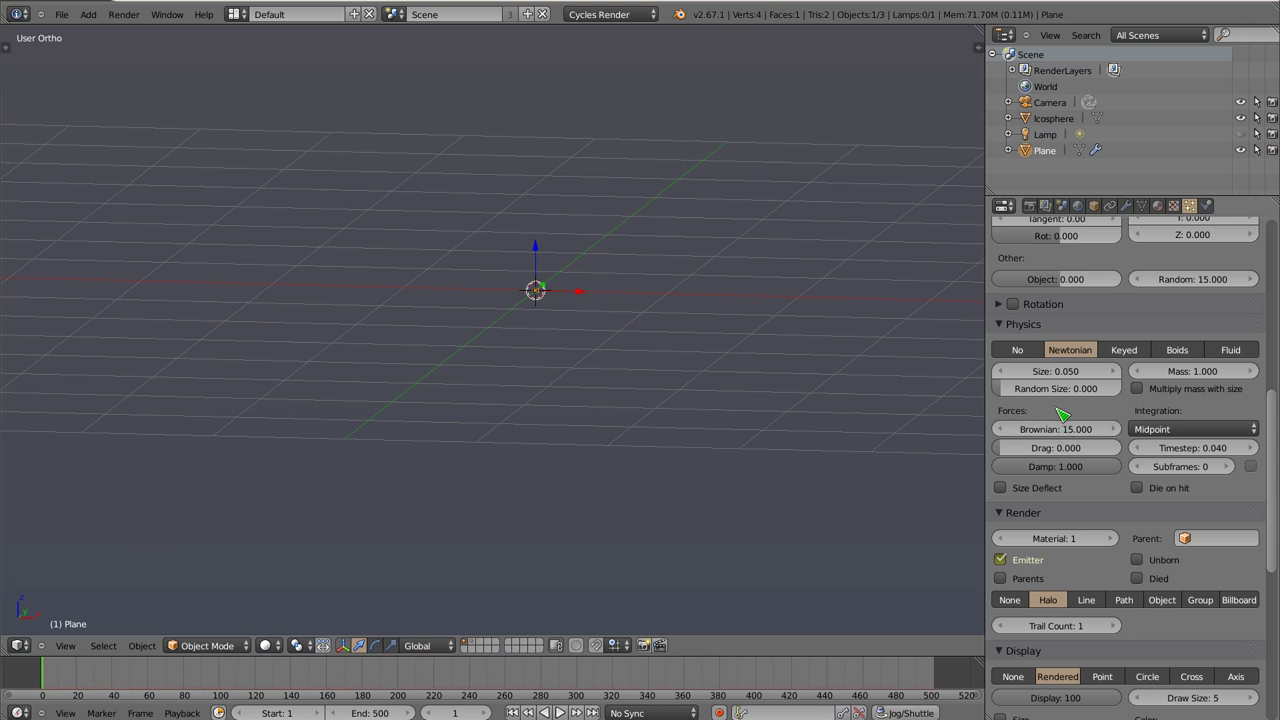
Preview Brownian 15 side-on, then raise the Brownian force to 55 and replay
key("alt+a")
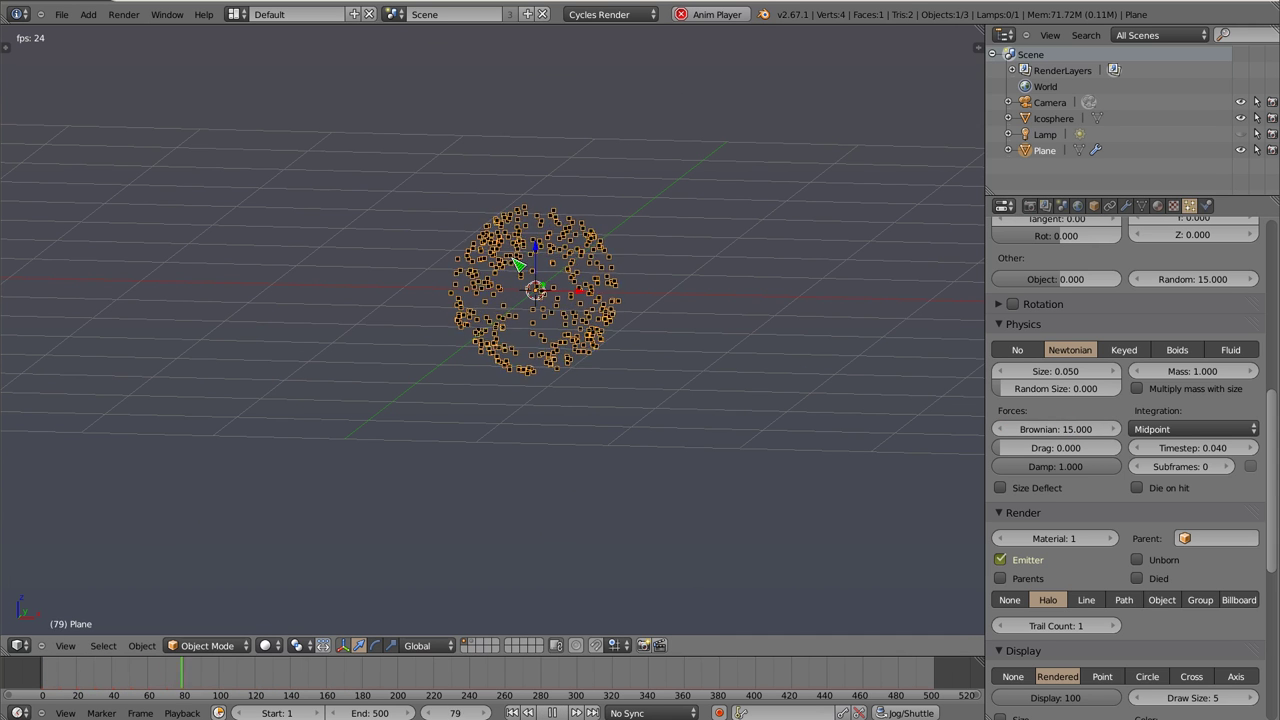
key("KP_8")
key("KP_8")
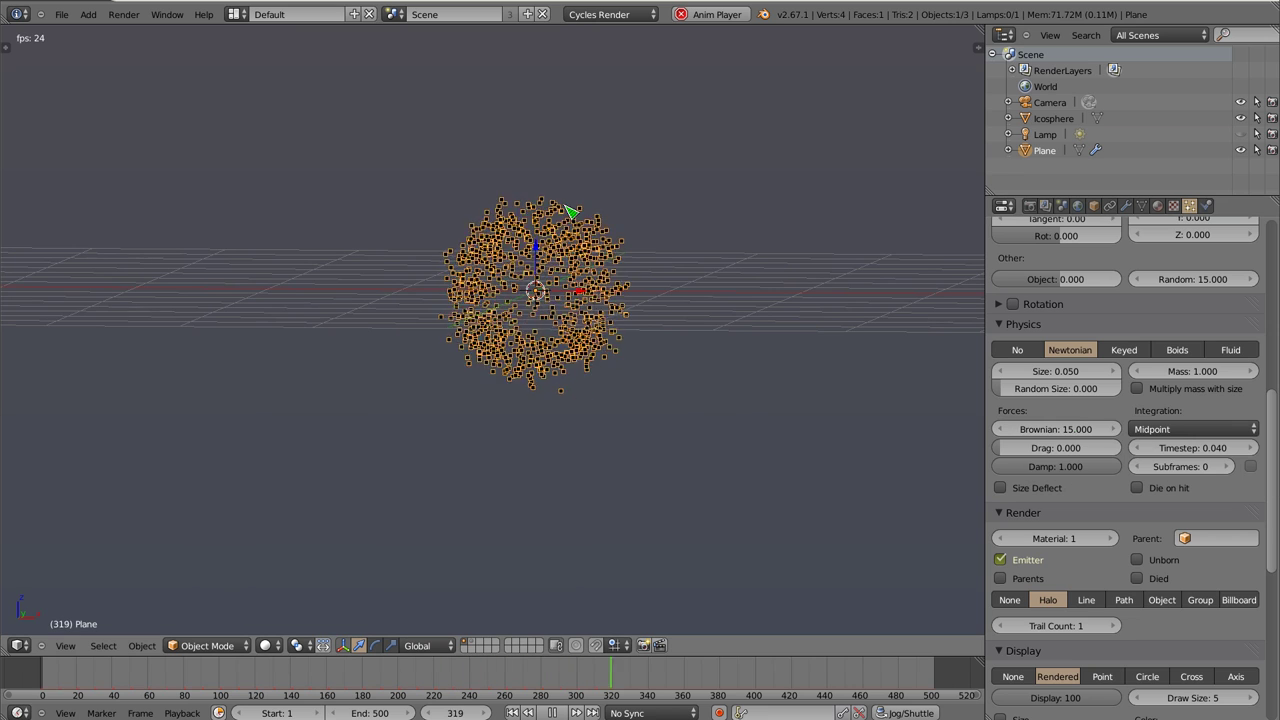
key("Escape")
left_click(1063, 436)
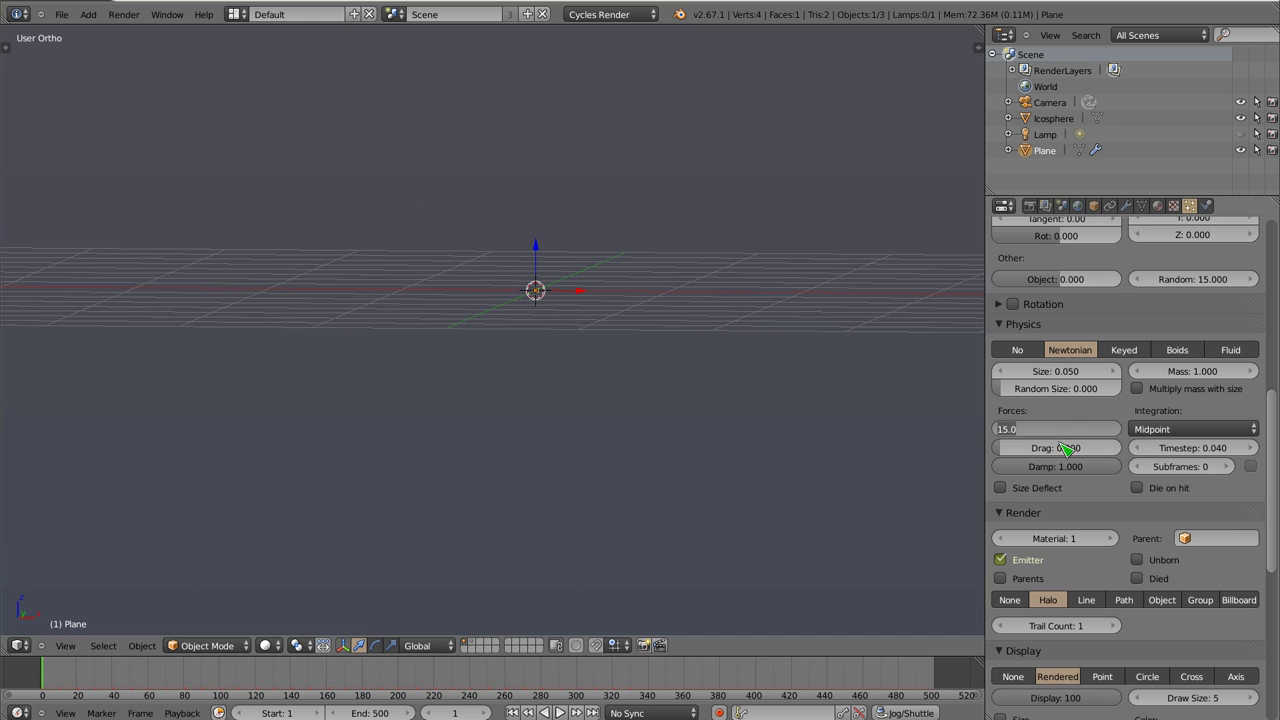
type("55")
key("Return")
key("alt+a")
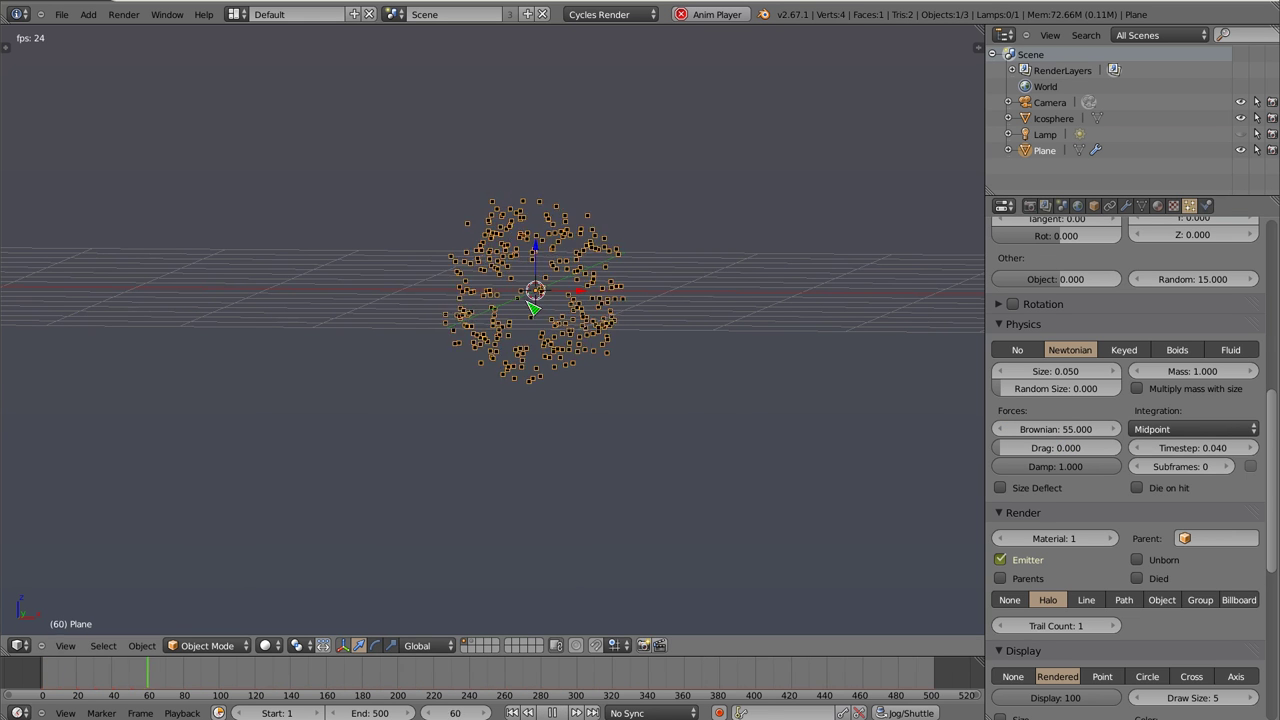
middle_click_drag(530, 316, 541, 310)
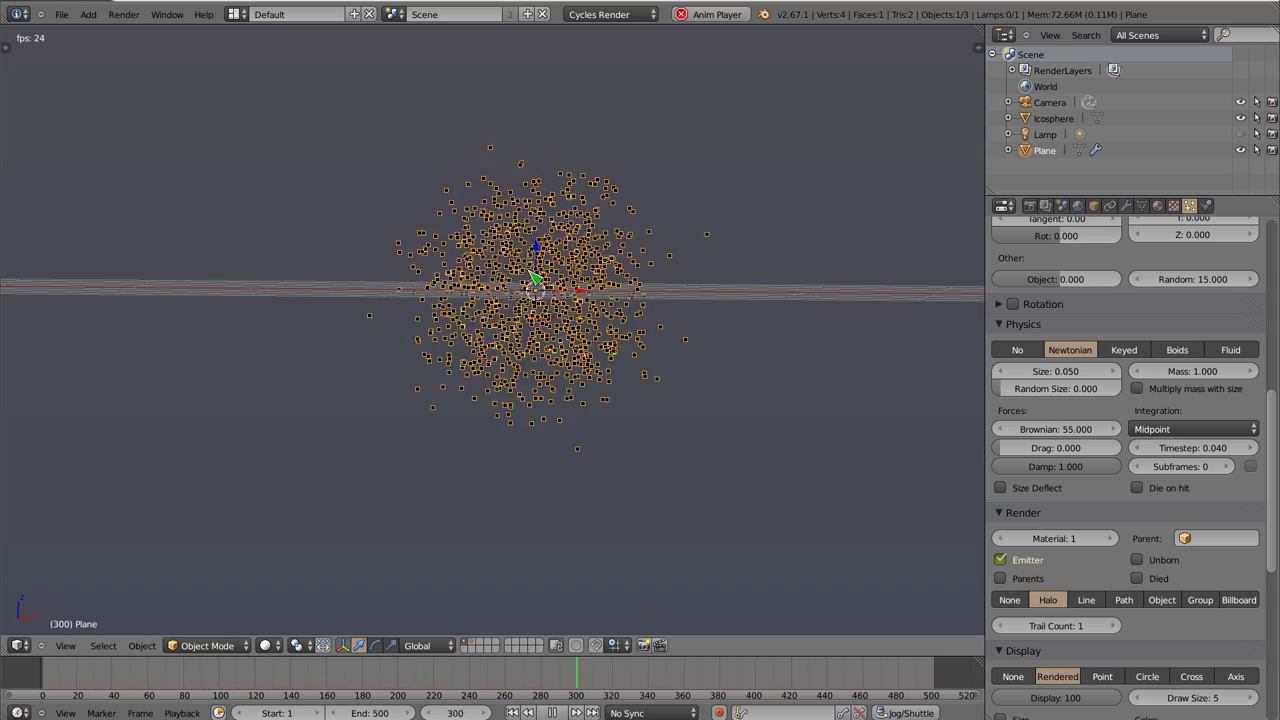
Lower the particle damping to 0 and review the particles from above
left_click_drag(1087, 467, 871, 423)
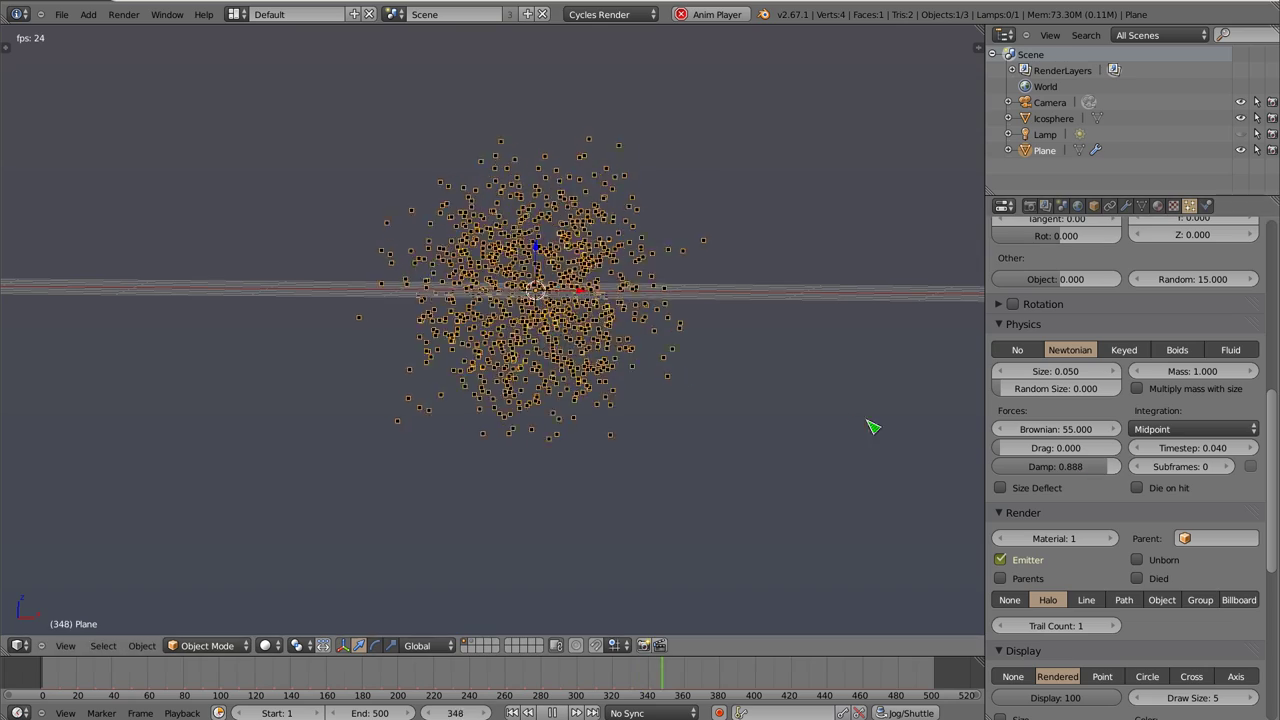
mouse_move(1087, 470)
left_mouse_down()
mouse_move(1040, 470)
mouse_move(1075, 466)
left_mouse_up()
scroll(430, 340, "down", 4)
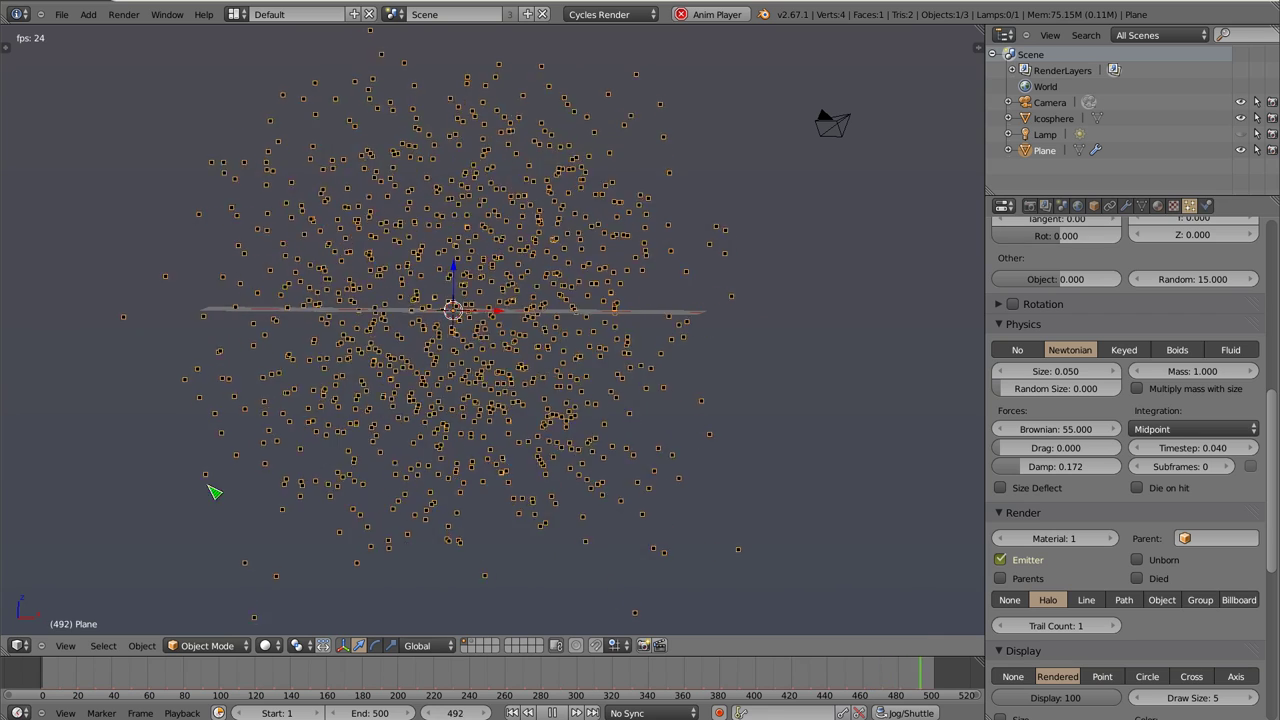
key("shift+Left")
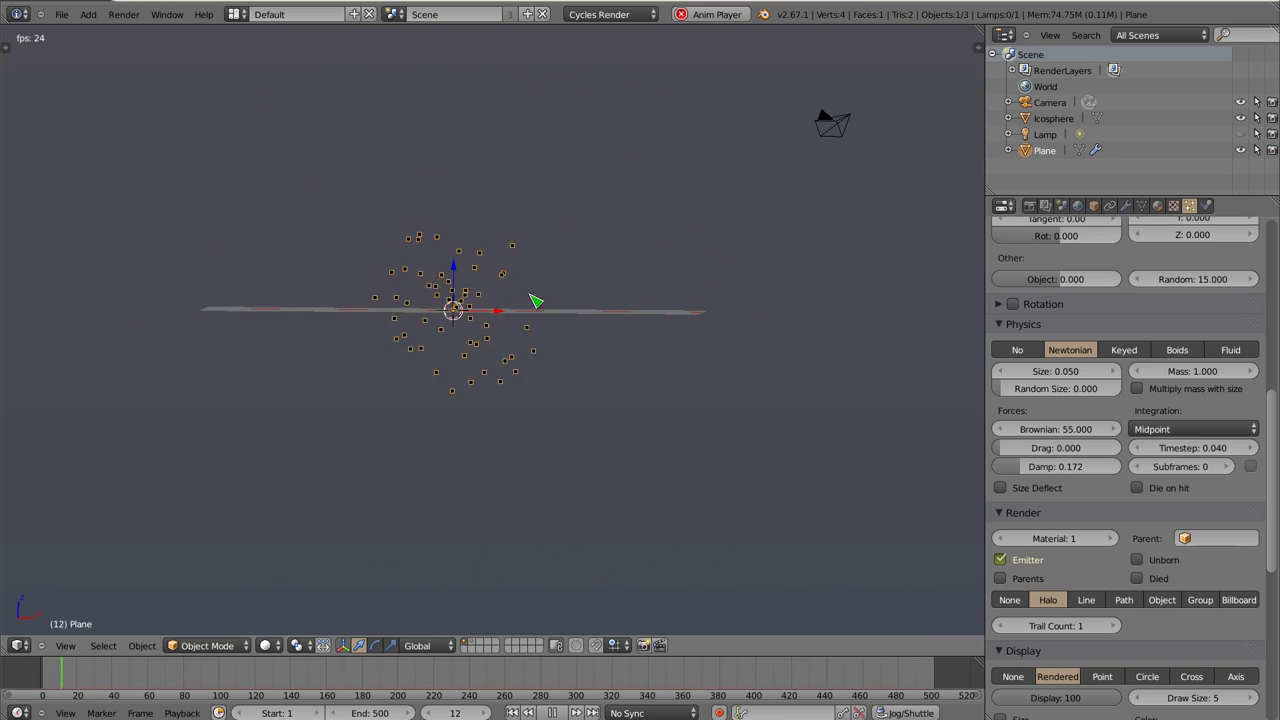
mouse_move(491, 326)
middle_mouse_down()
mouse_move(471, 363)
mouse_move(486, 343)
middle_mouse_up()
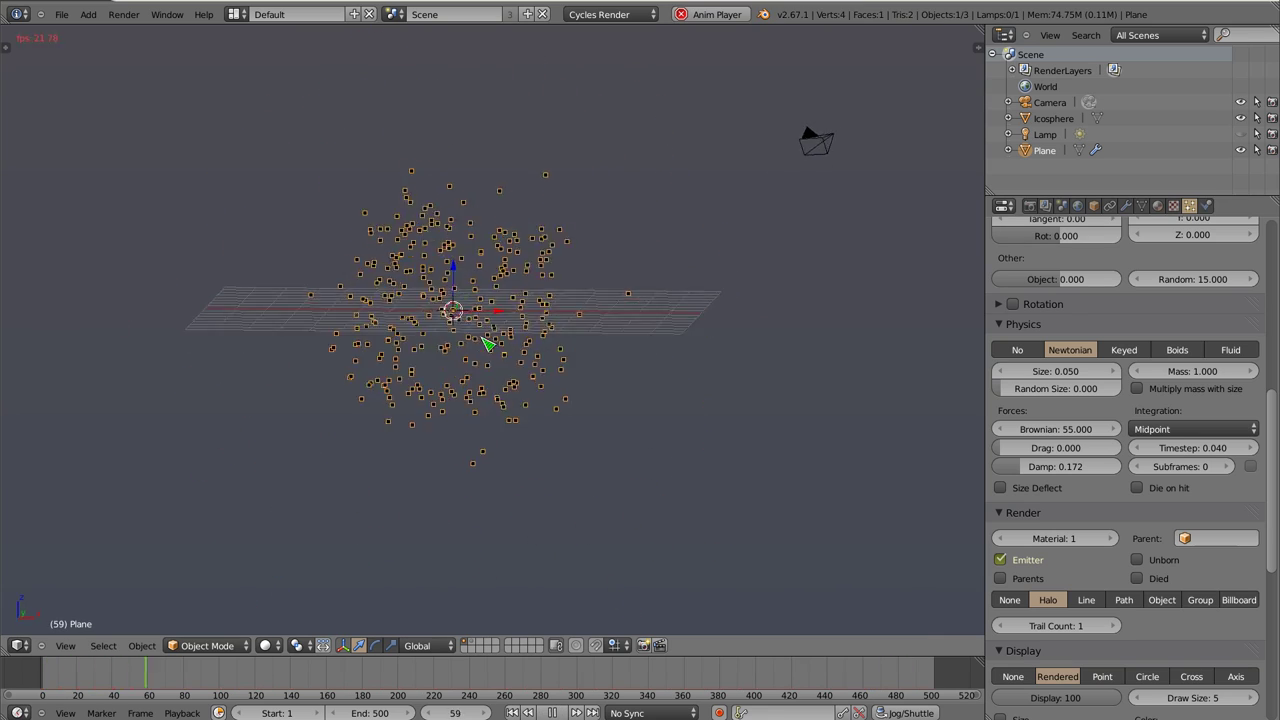
key("Escape")
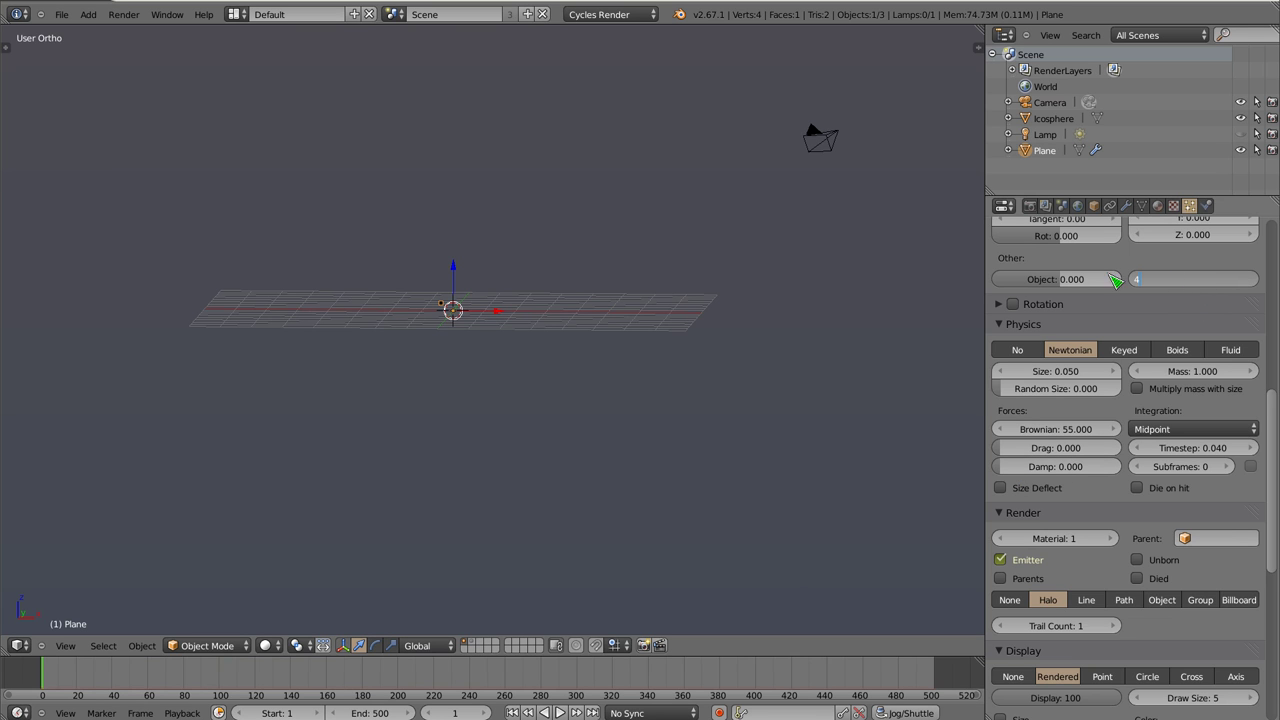
Confirm the random velocity value and reset the Brownian force to 0.000
key("Return")
scroll(1178, 313, "up", 2)
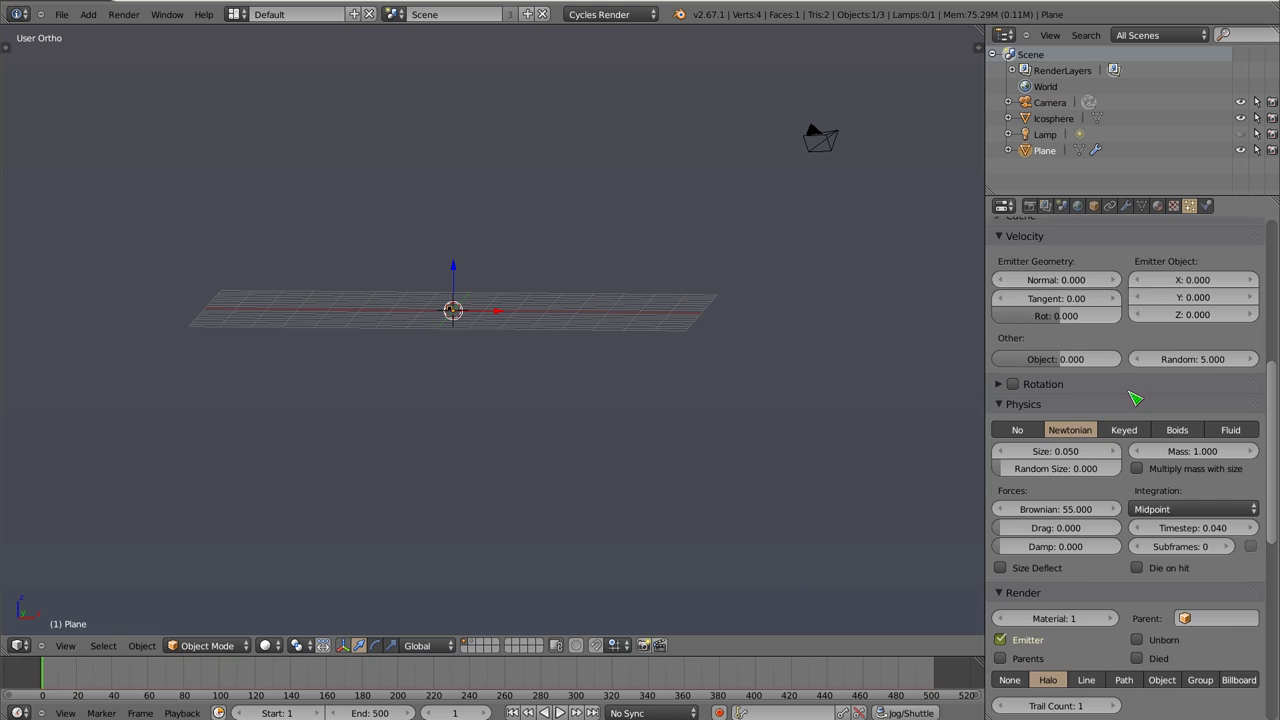
scroll(1135, 398, "down", 3)
left_click(1068, 381)
type("0")
key("Return")
Preview the particle animation from the front view
key("alt+a")
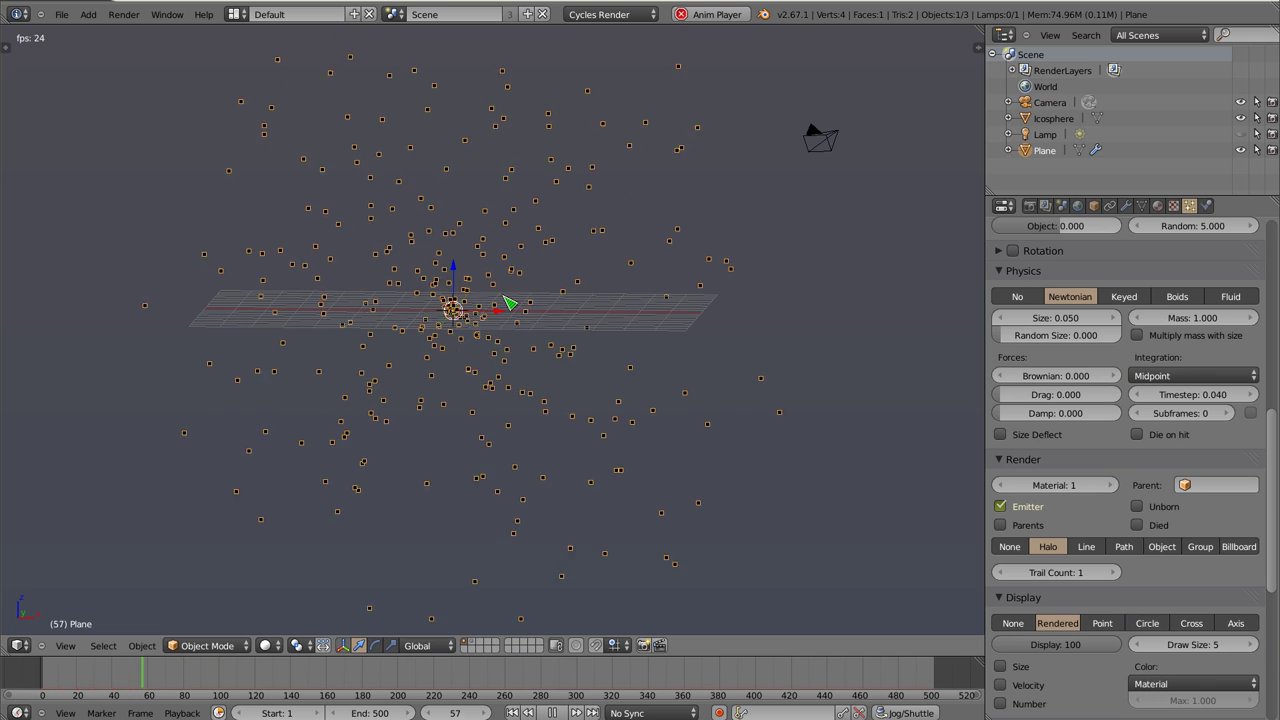
key("Escape")
key("KP_1")
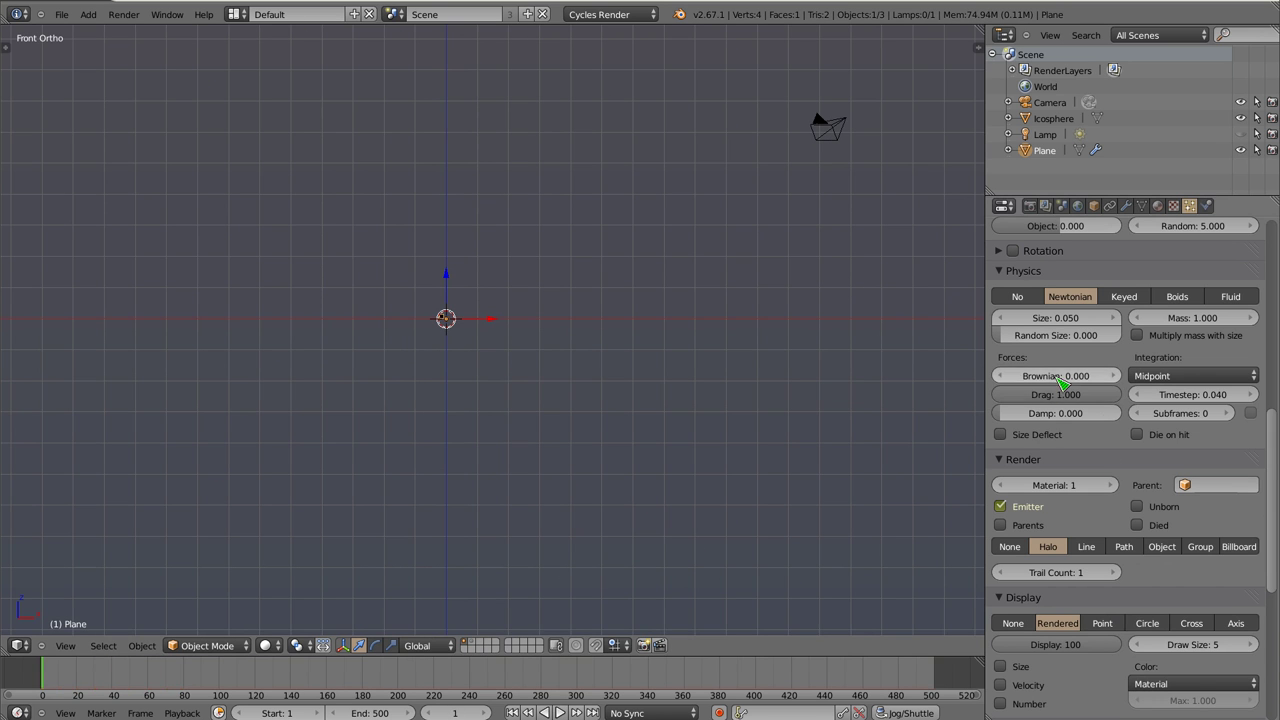
key("alt+a")
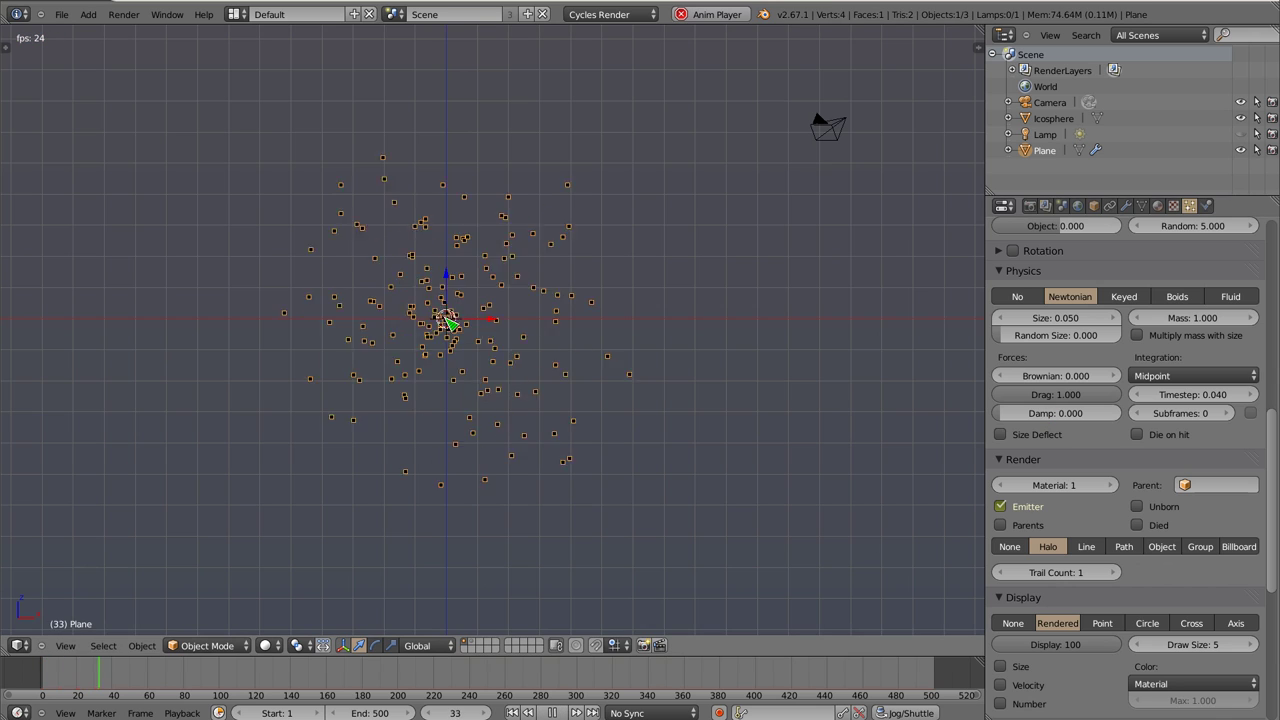
scroll(492, 330, "down", 3)
scroll(492, 330, "down", 1)
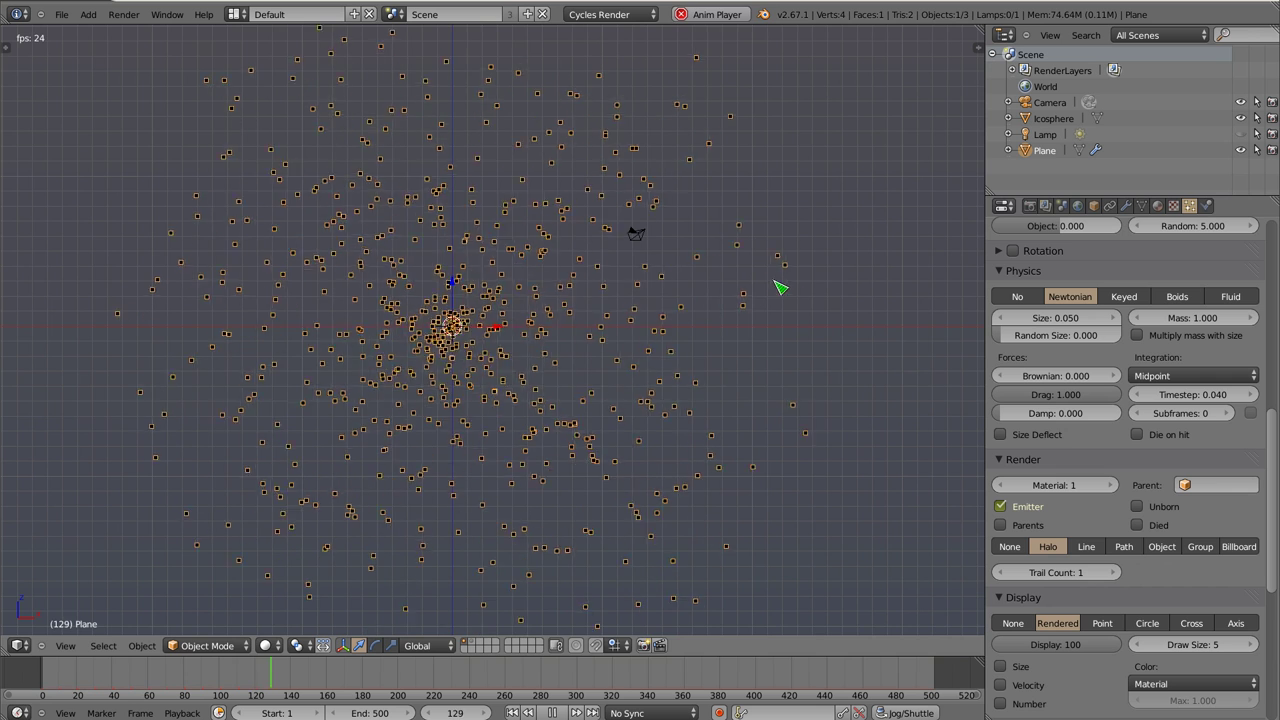
key("Escape")
Set random velocity to 1.000 and replay the particle animation
key("Return")
key("alt+a")
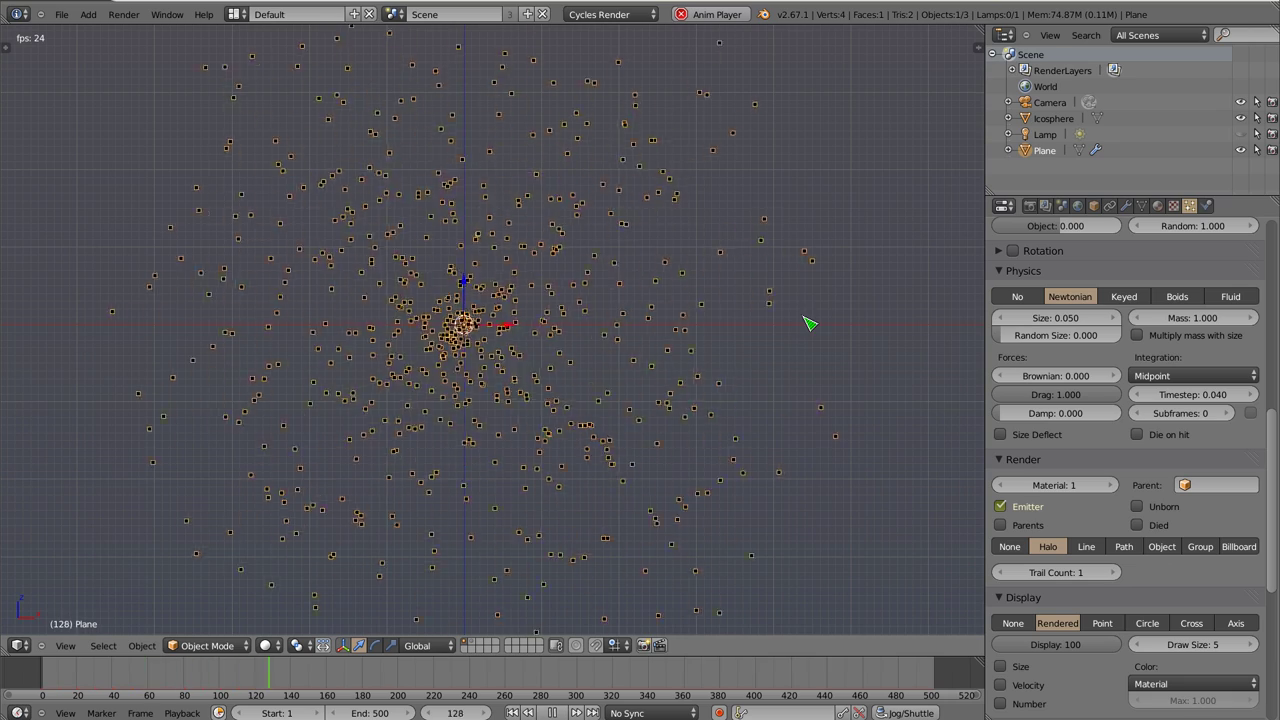
scroll(505, 362, "down", 5)
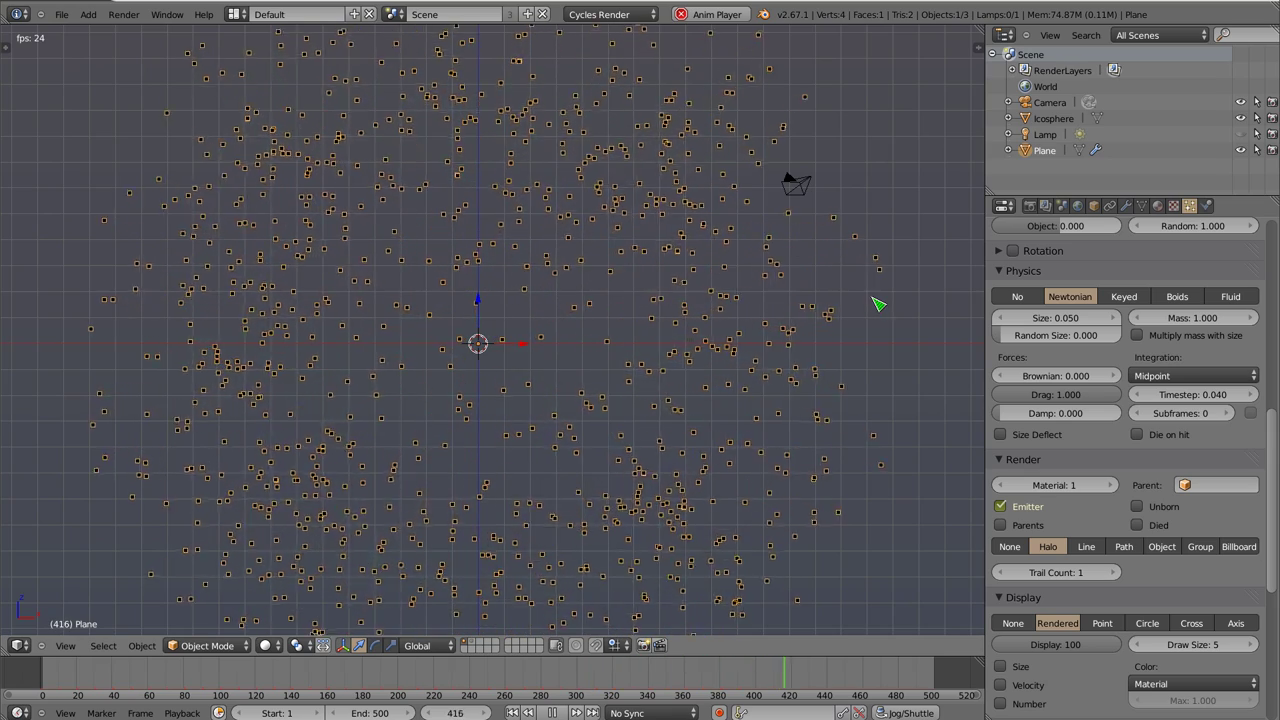
scroll(510, 350, "down", 4)
key("Escape")
key("shift+a")
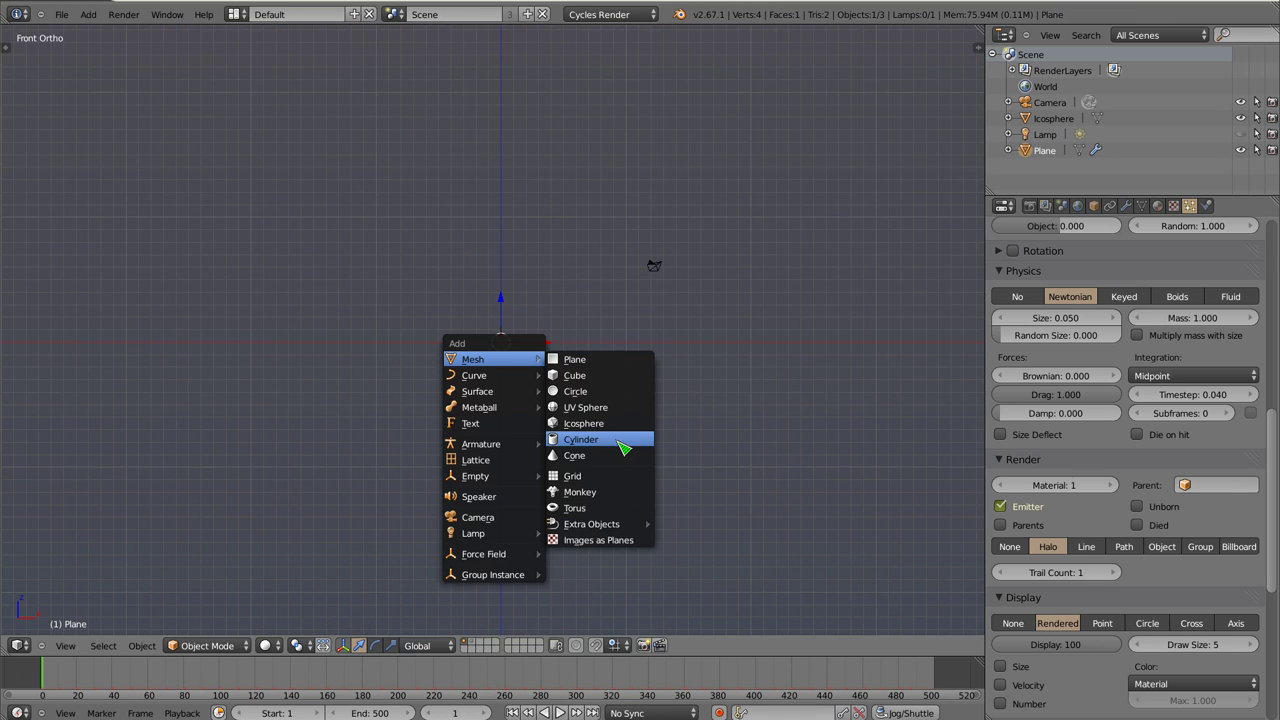
Add a cylinder mesh and move it to the right of the emitter
left_click(622, 447)
key("g")
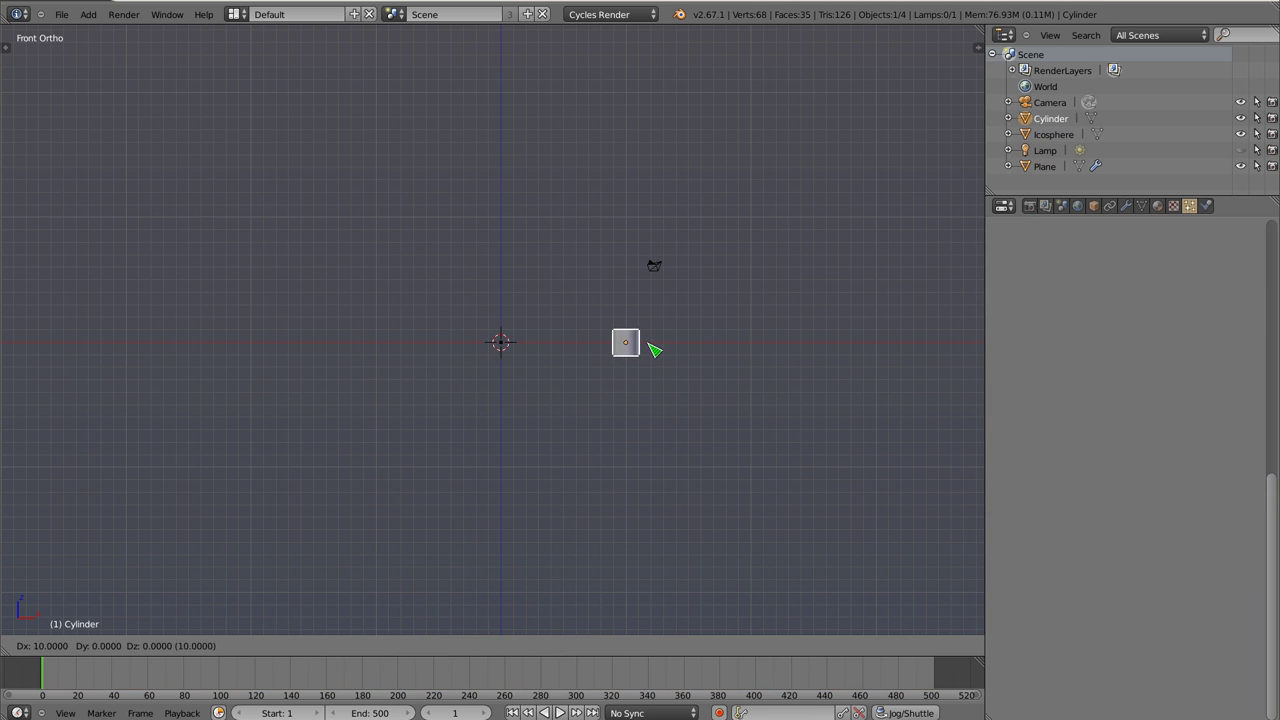
key("Return")
scroll(630, 366, "up", 5)
scroll(611, 329, "left", 4, "ctrl")
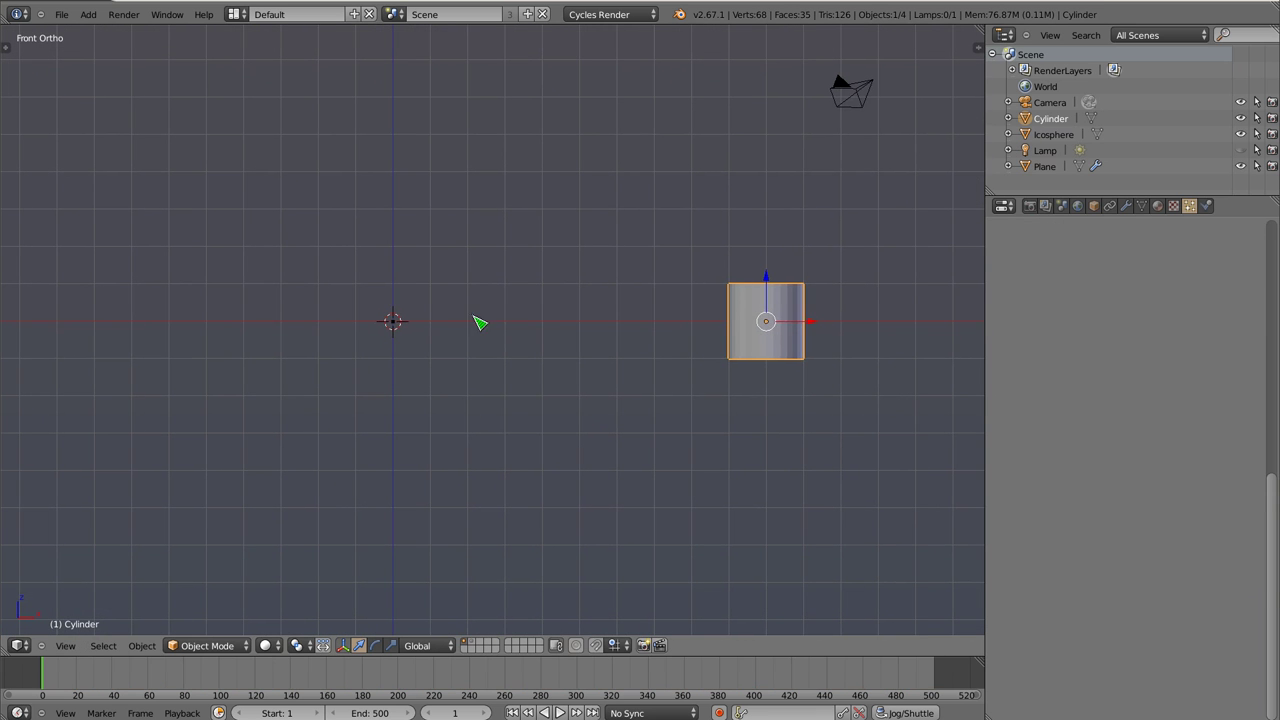
Make the Plane's particles render as Object with Cylinder as the dupli object
right_click(401, 332)
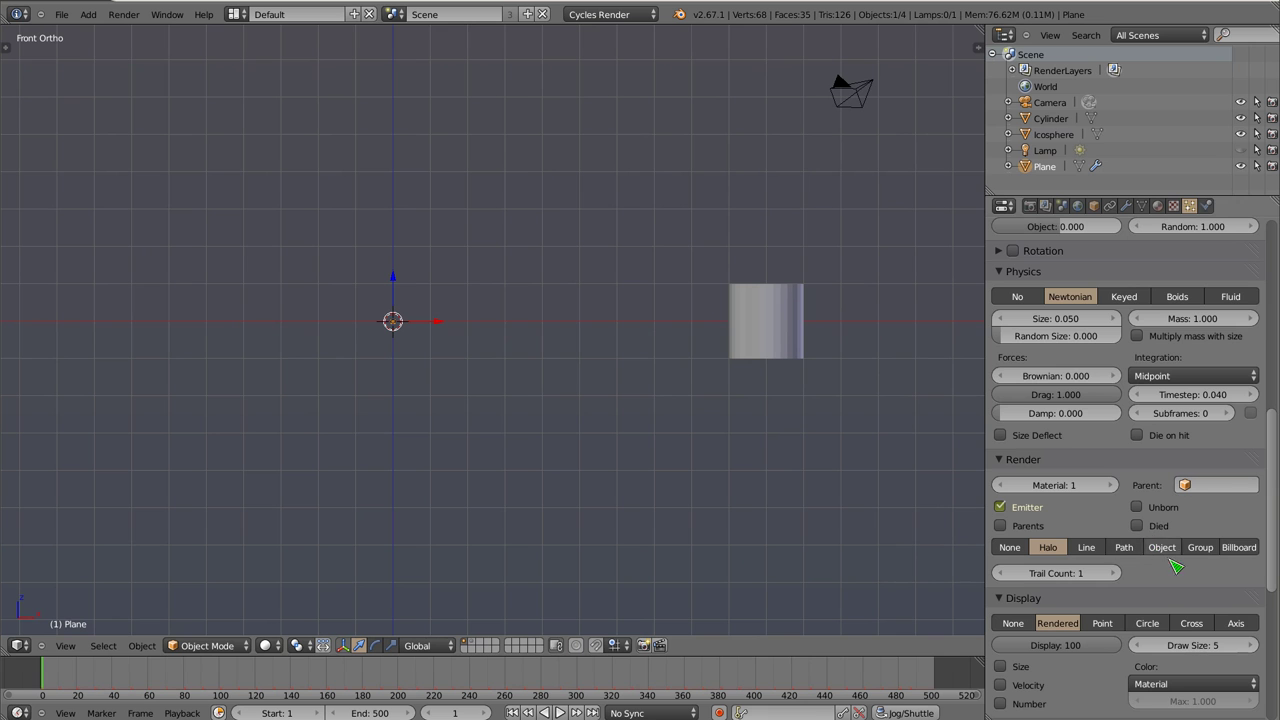
scroll(1160, 600, "down", 3)
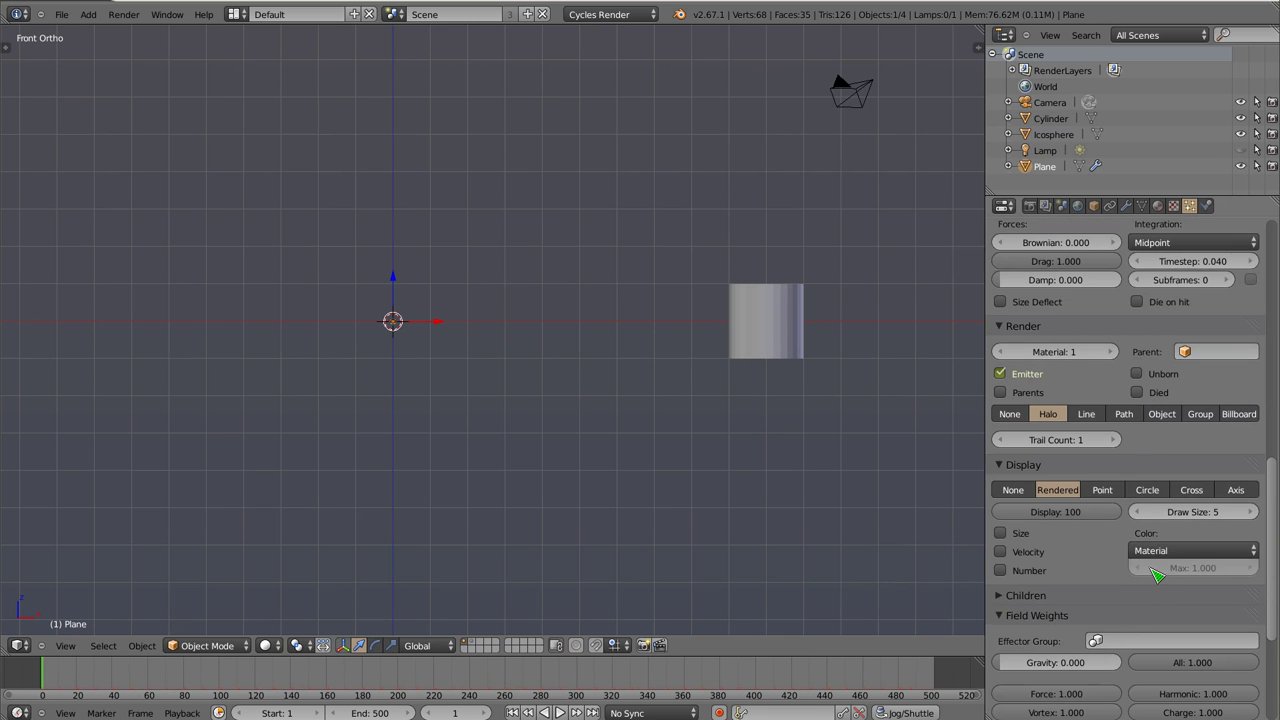
scroll(1157, 574, "down", 3)
scroll(1157, 447, "up", 2)
left_click(1162, 387)
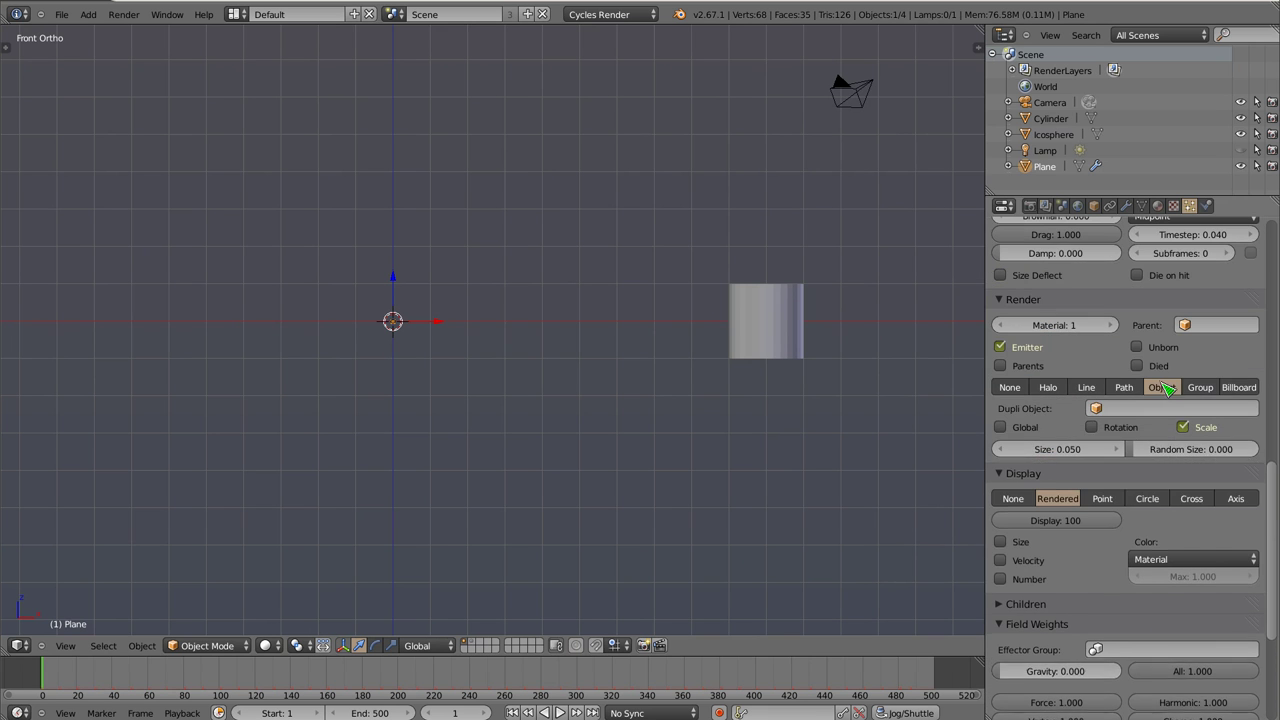
left_click(1100, 409)
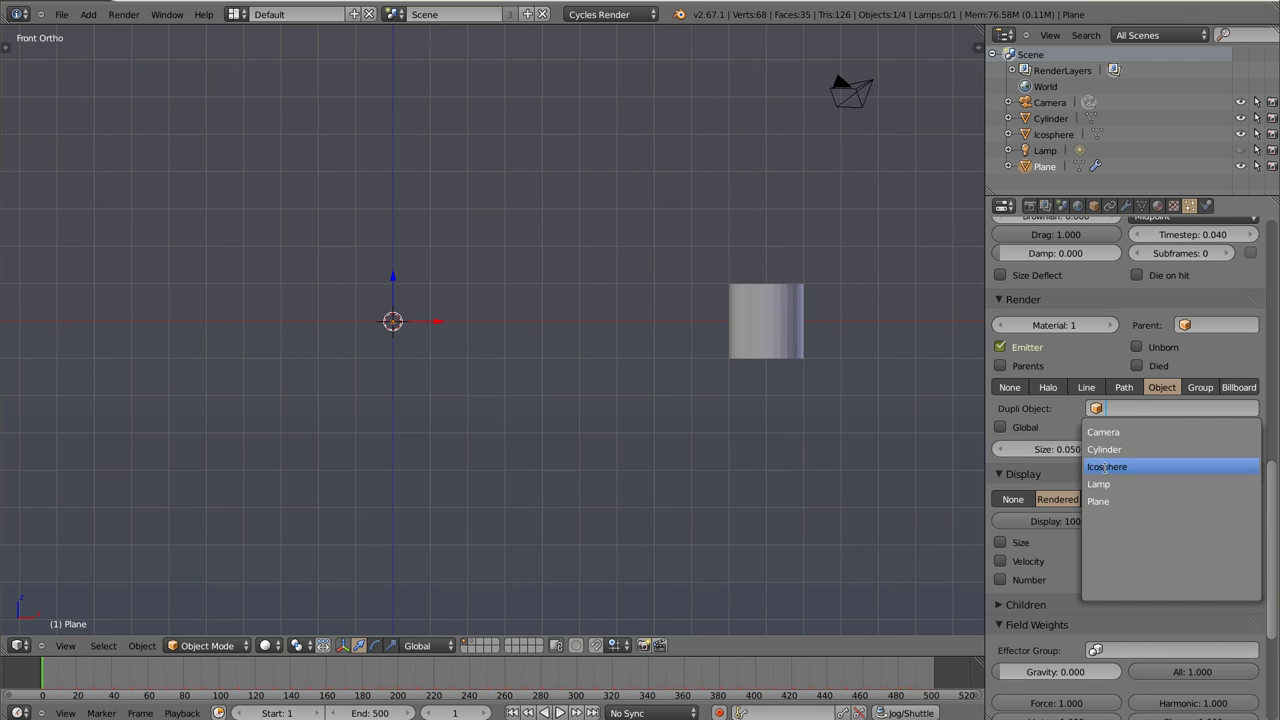
left_click(1107, 467)
left_click(1110, 409)
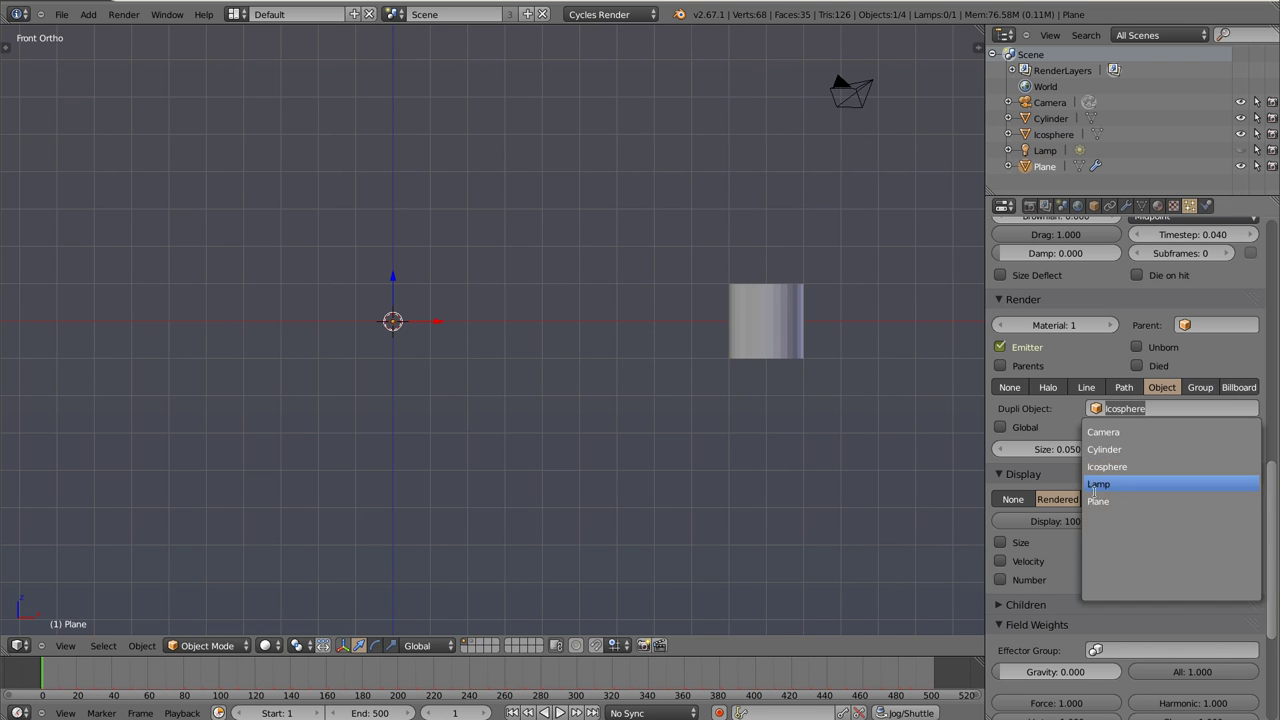
left_click(1104, 449)
Preview the cylinder-instanced particles in playback
key("alt+a")
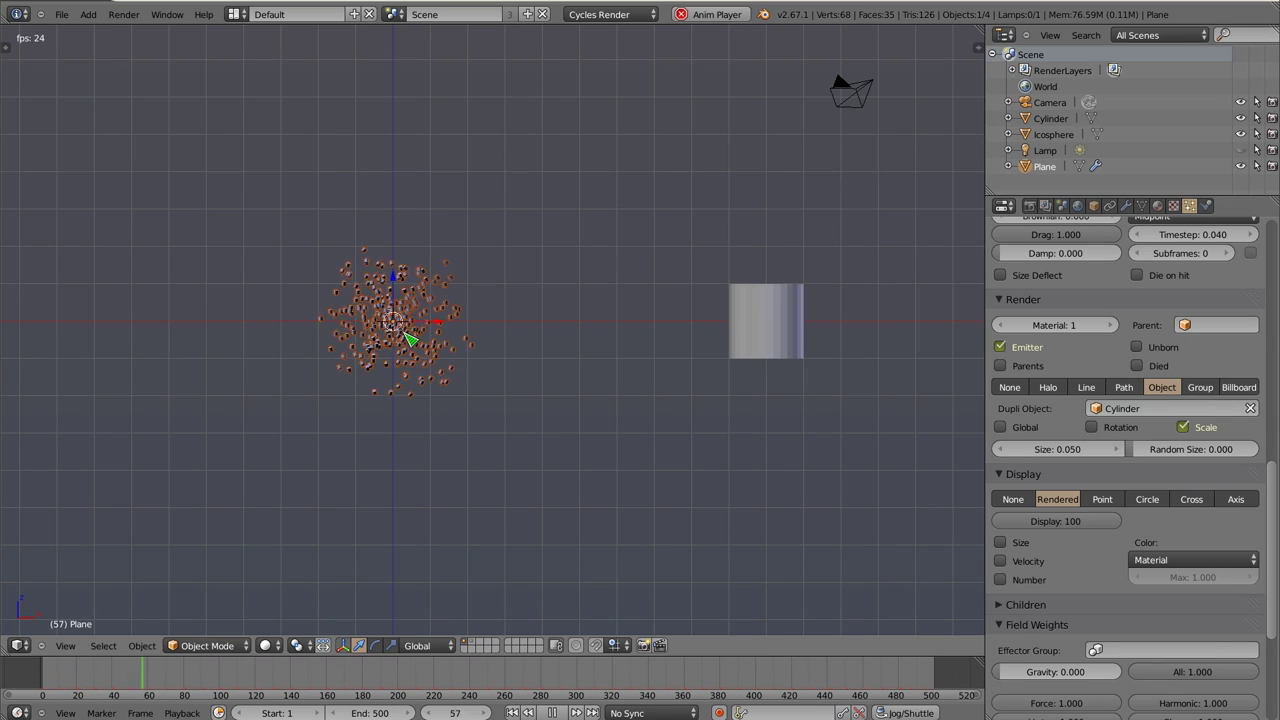
scroll(430, 320, "up", 3)
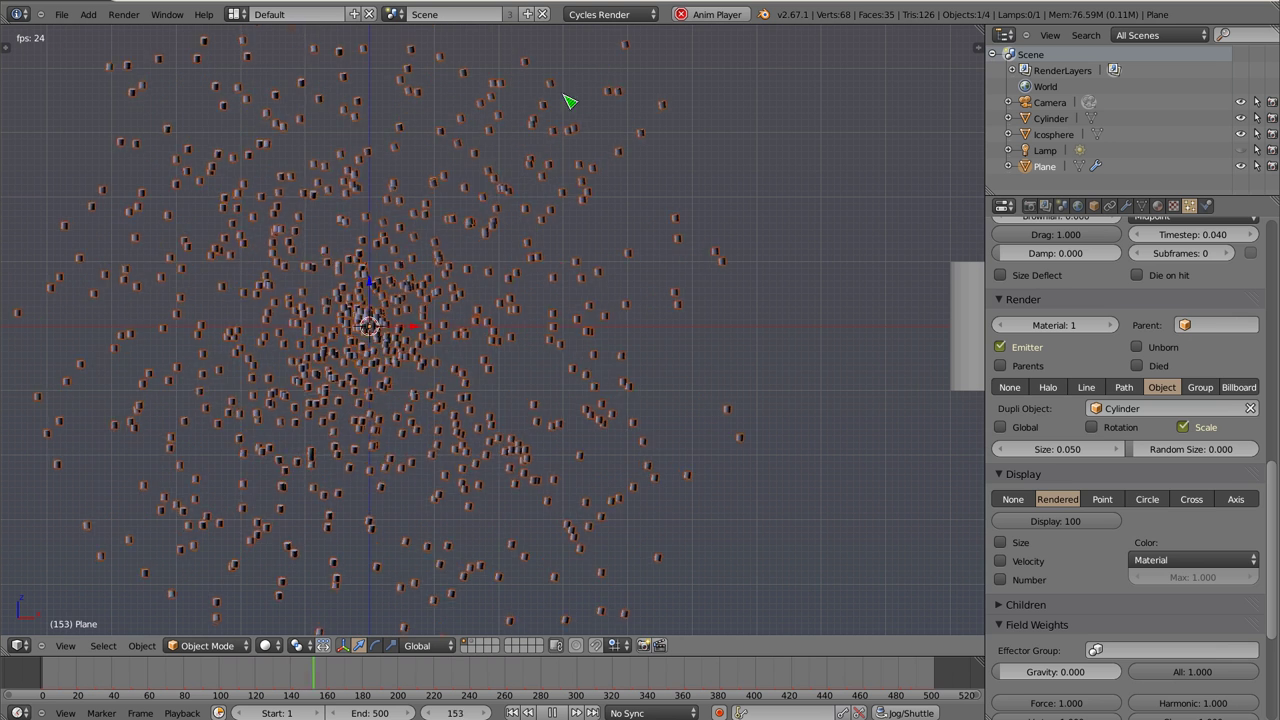
key("Escape")
scroll(1090, 390, "up", 4)
Enable particle rotation and set physics drag to 0.000
scroll(1075, 383, "up", 3)
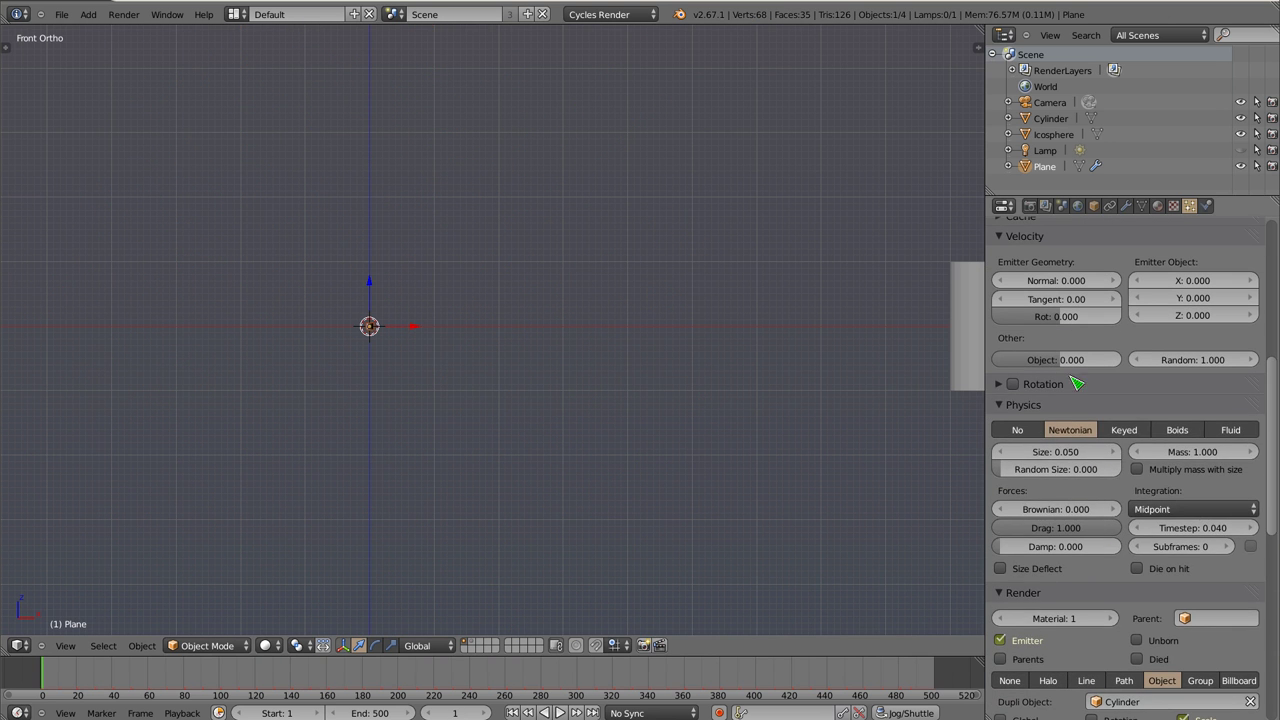
left_click(1012, 385)
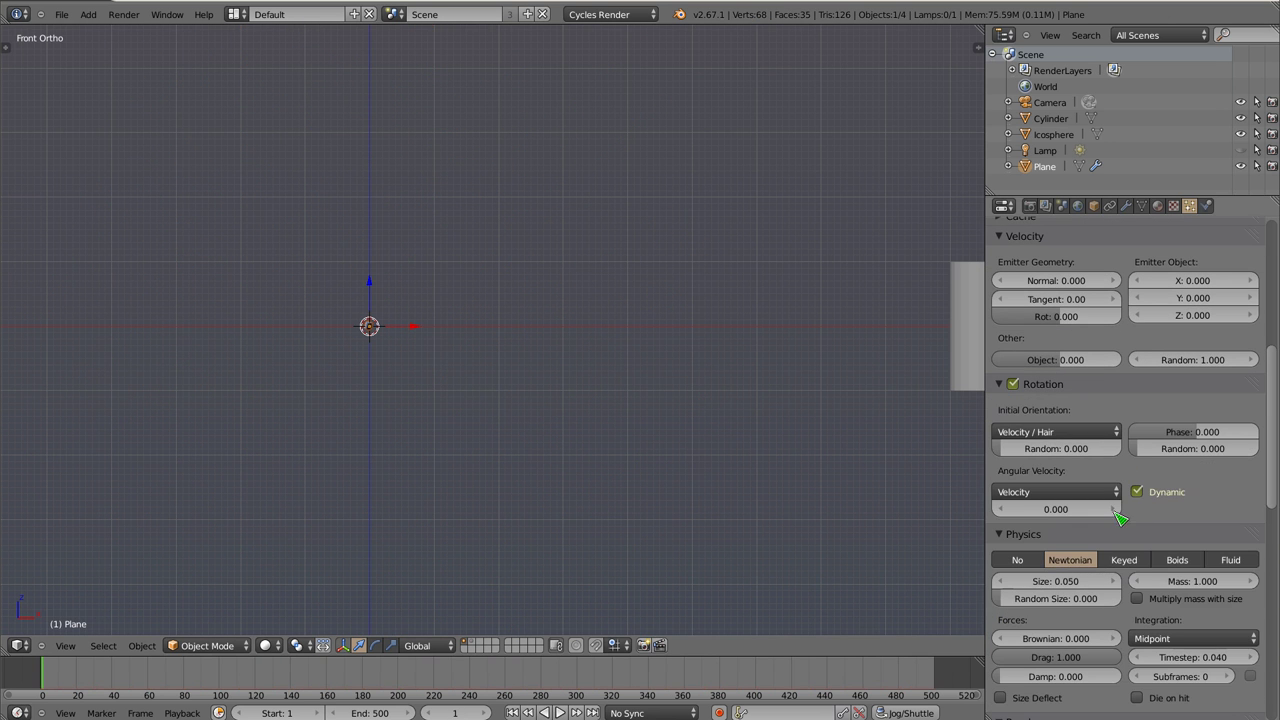
scroll(1055, 515, "down", 4)
scroll(1066, 528, "down", 3)
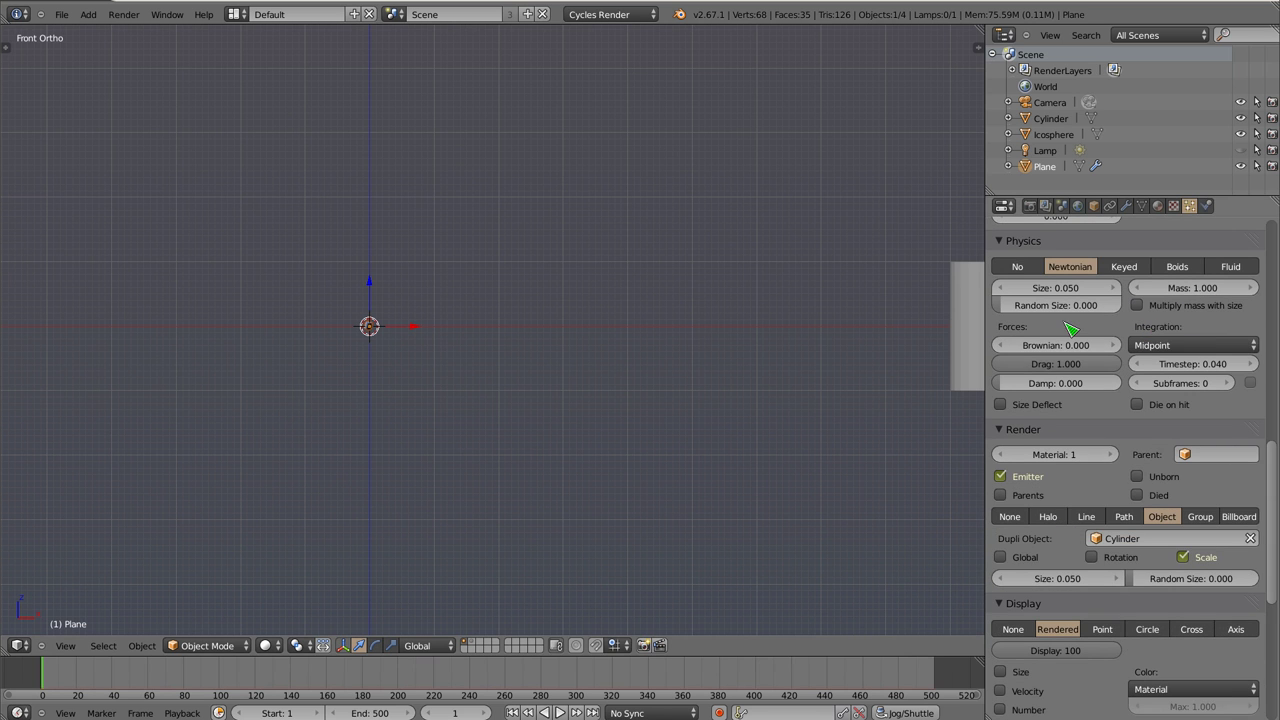
left_click_drag(1092, 370, 849, 446)
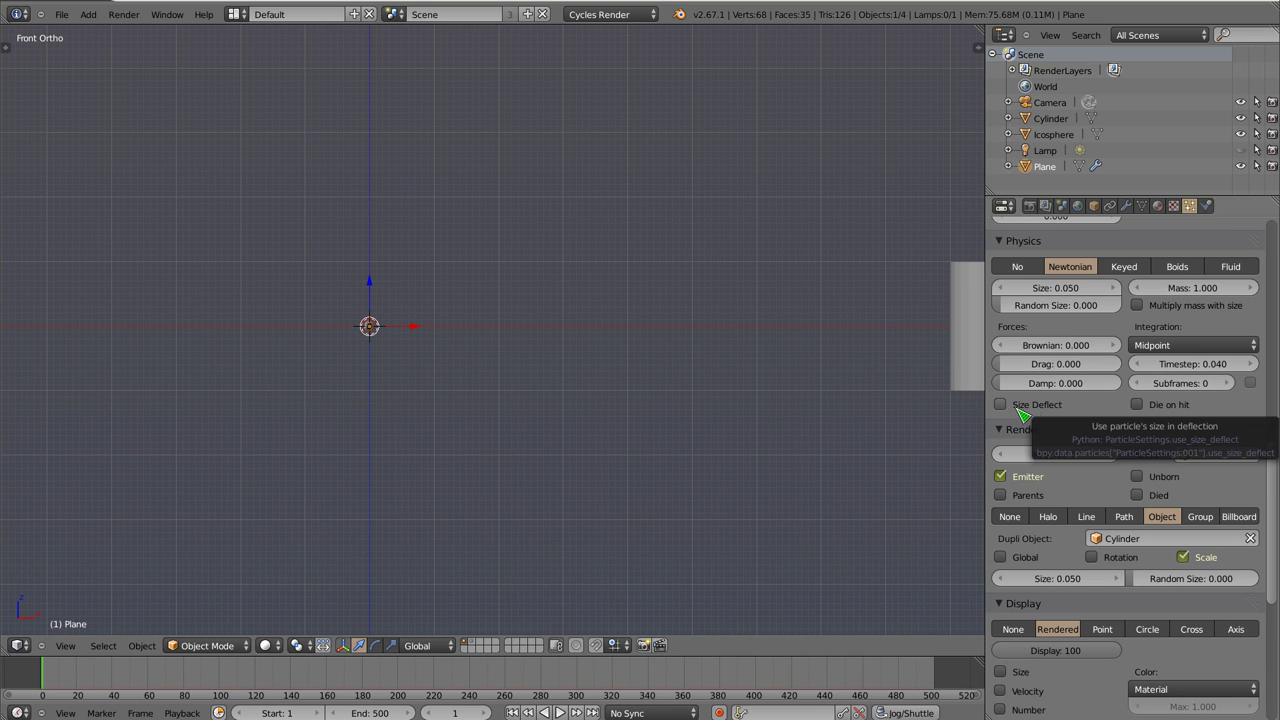
Set the cache step to 1 and bake the simulation over 500 frames
scroll(1020, 412, "up", 3)
scroll(1015, 400, "up", 2)
scroll(1010, 385, "up", 4)
scroll(1003, 370, "up", 1)
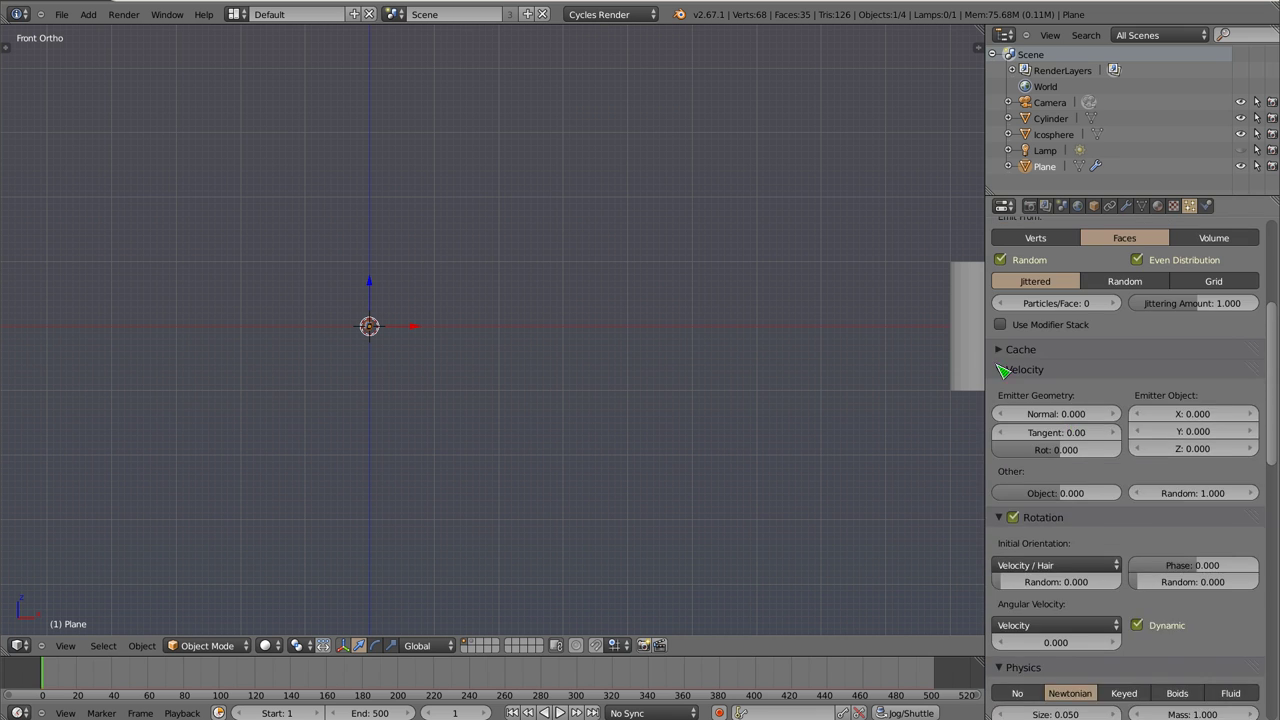
left_click(1003, 350)
left_click(1068, 566)
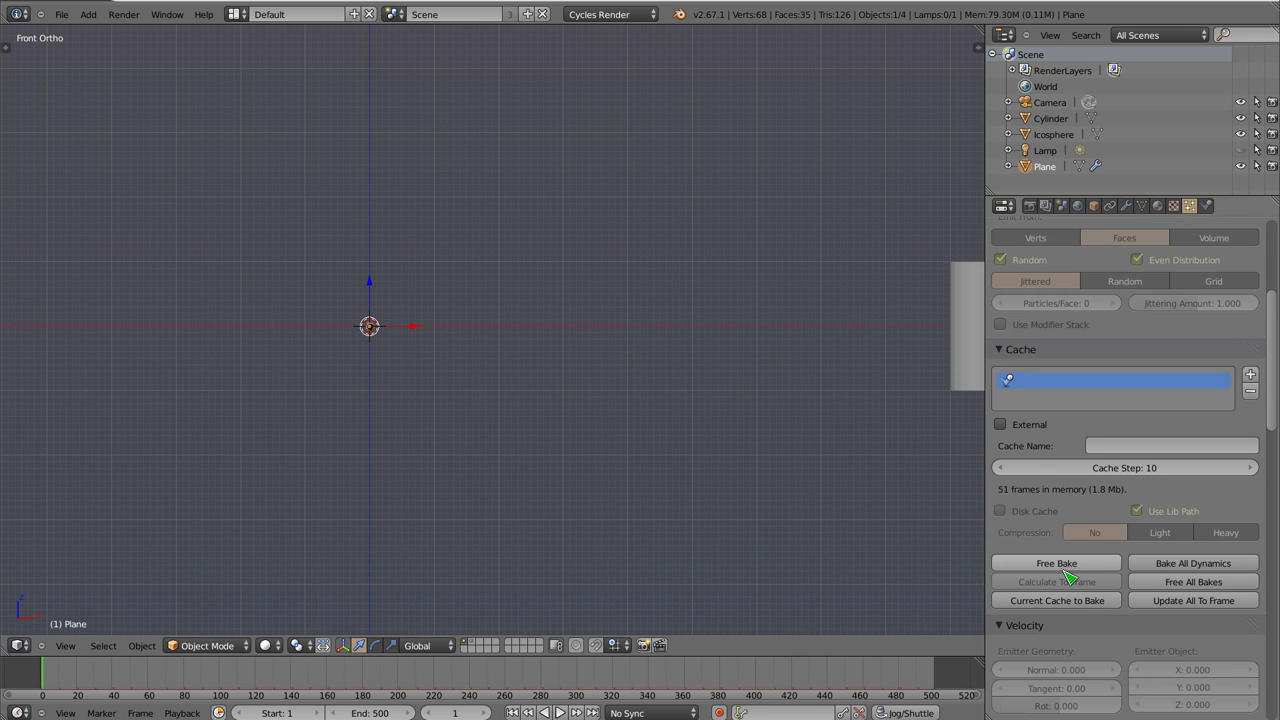
left_click(1062, 565)
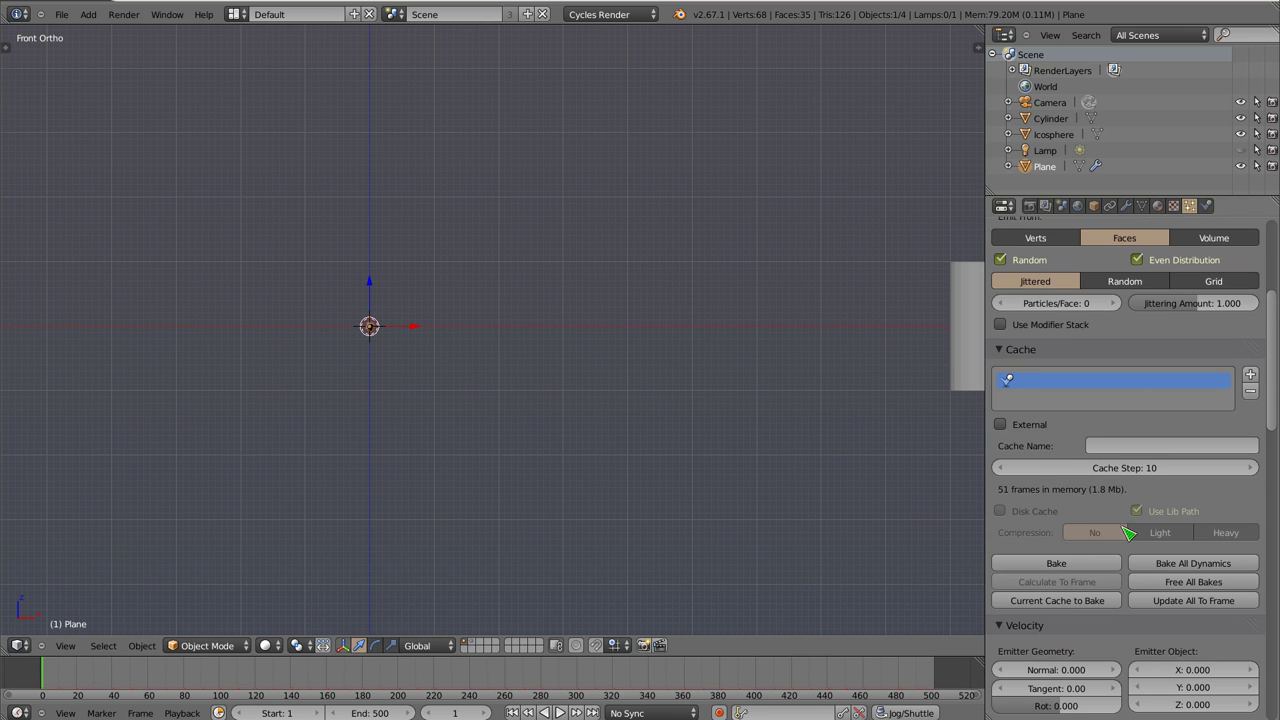
left_click_drag(1150, 468, 1090, 468)
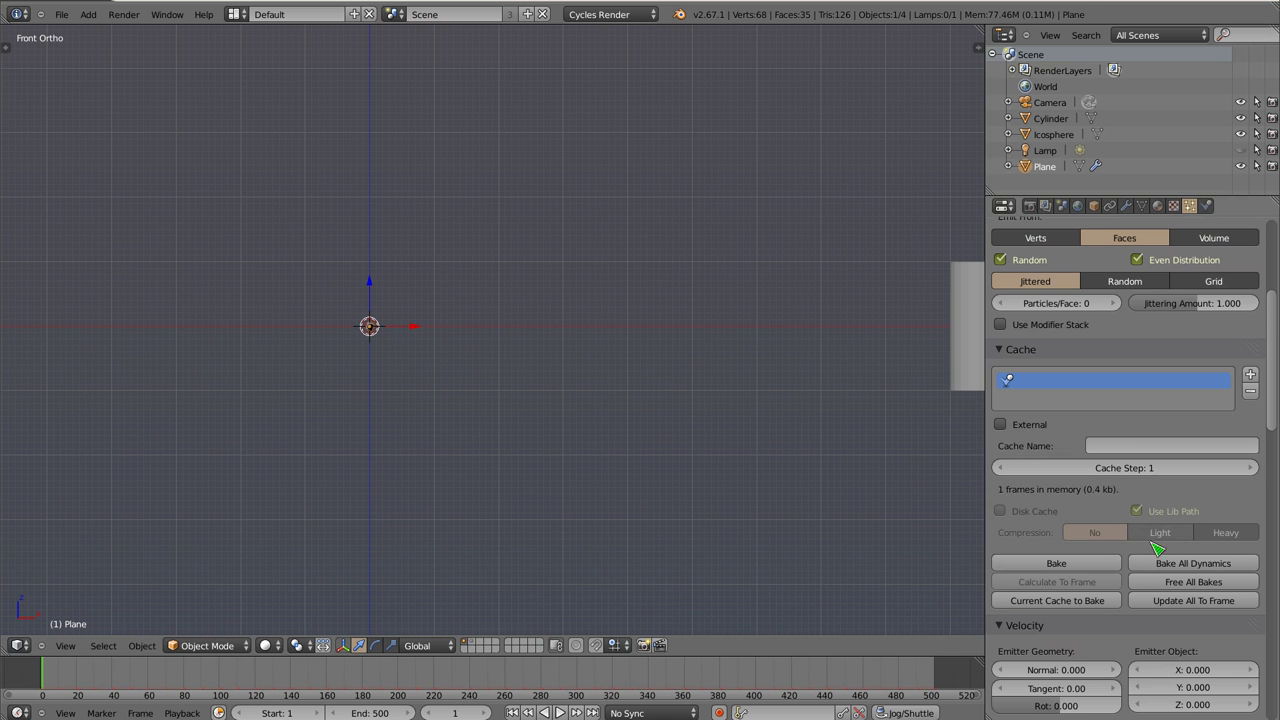
left_click(1079, 566)
scroll(420, 330, "down", 3)
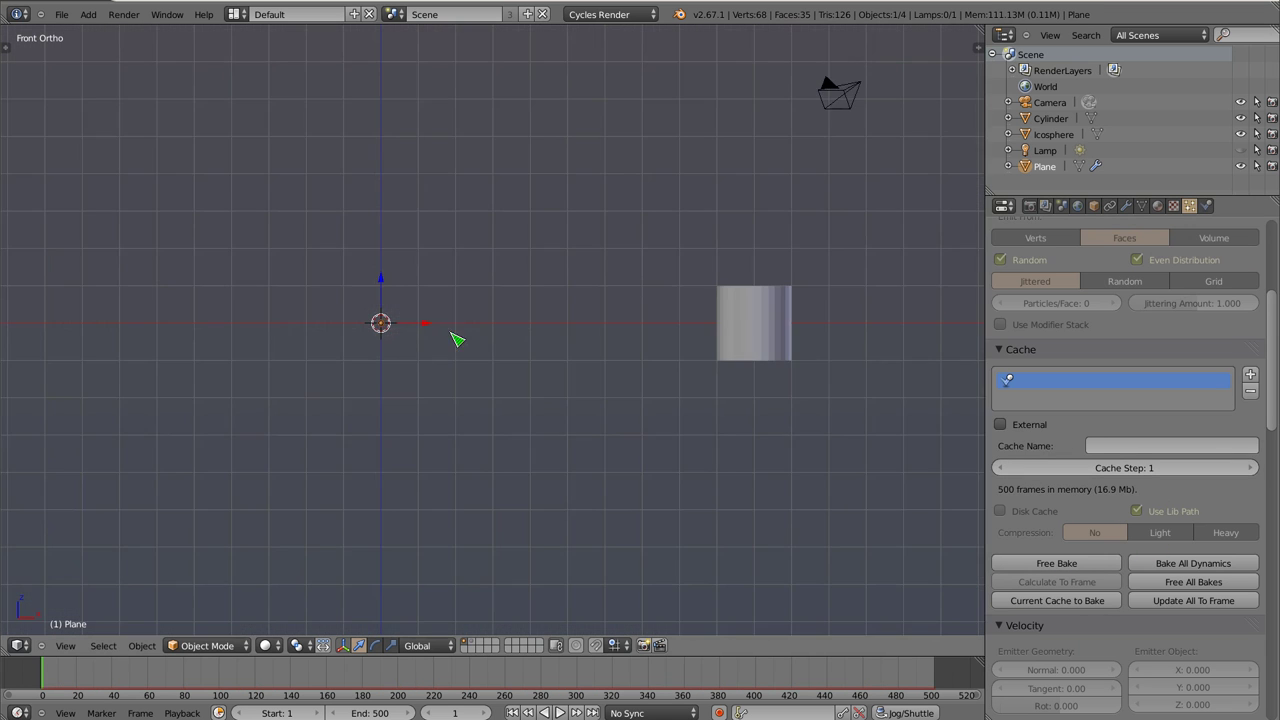
Free the bake, enlarge particle size to 0.190 and rebake
middle_click_drag(451, 337, 486, 329, "shift")
scroll(1083, 556, "down", 4)
scroll(1080, 550, "down", 5)
scroll(1090, 400, "down", 2)
scroll(1098, 440, "up", 4)
scroll(1075, 400, "up", 2)
left_click(1068, 382)
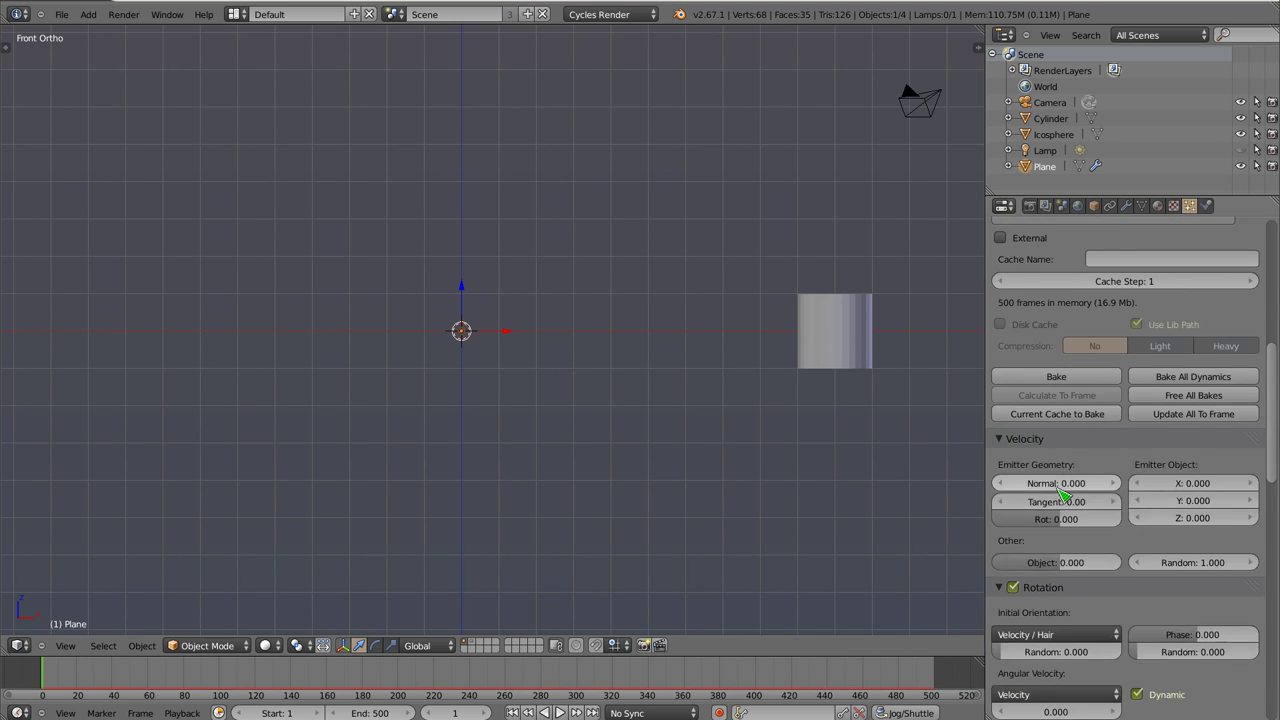
scroll(1060, 480, "down", 6)
scroll(1055, 508, "down", 1)
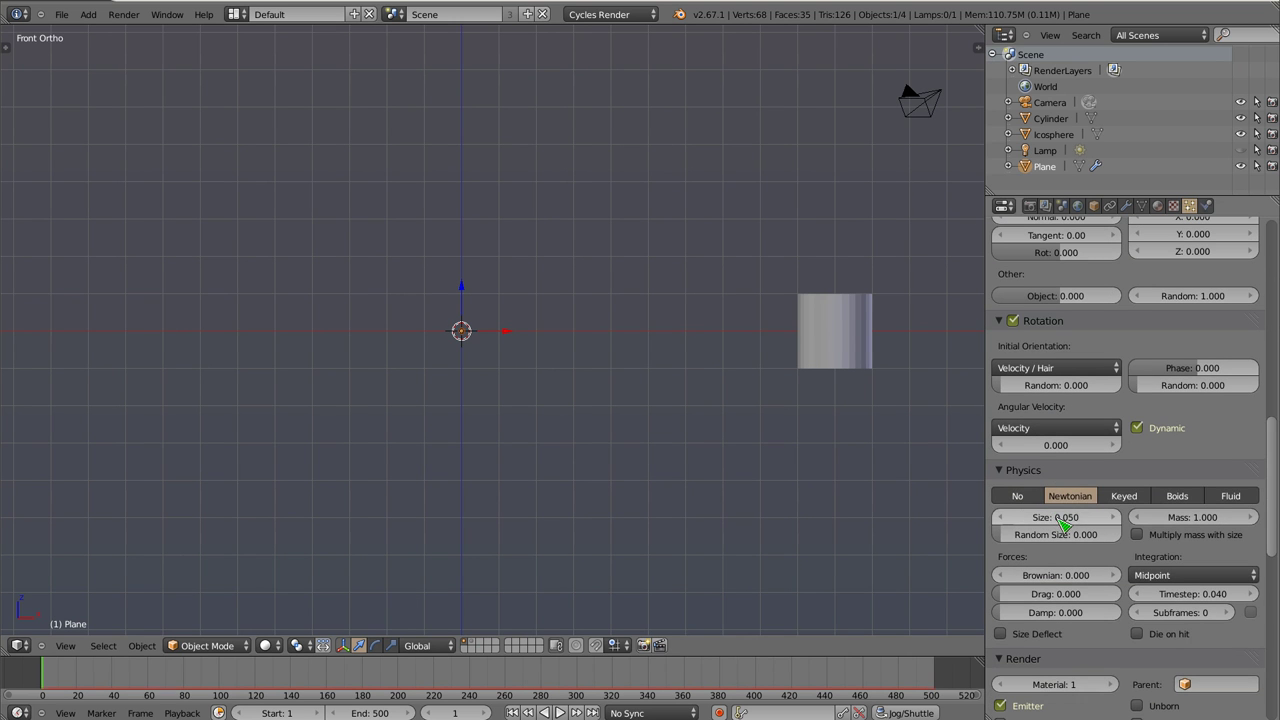
left_click_drag(1062, 521, 1098, 521)
scroll(1100, 450, "up", 5)
left_click(1086, 244)
Play back the particle animation to check the motion
key("alt+a")
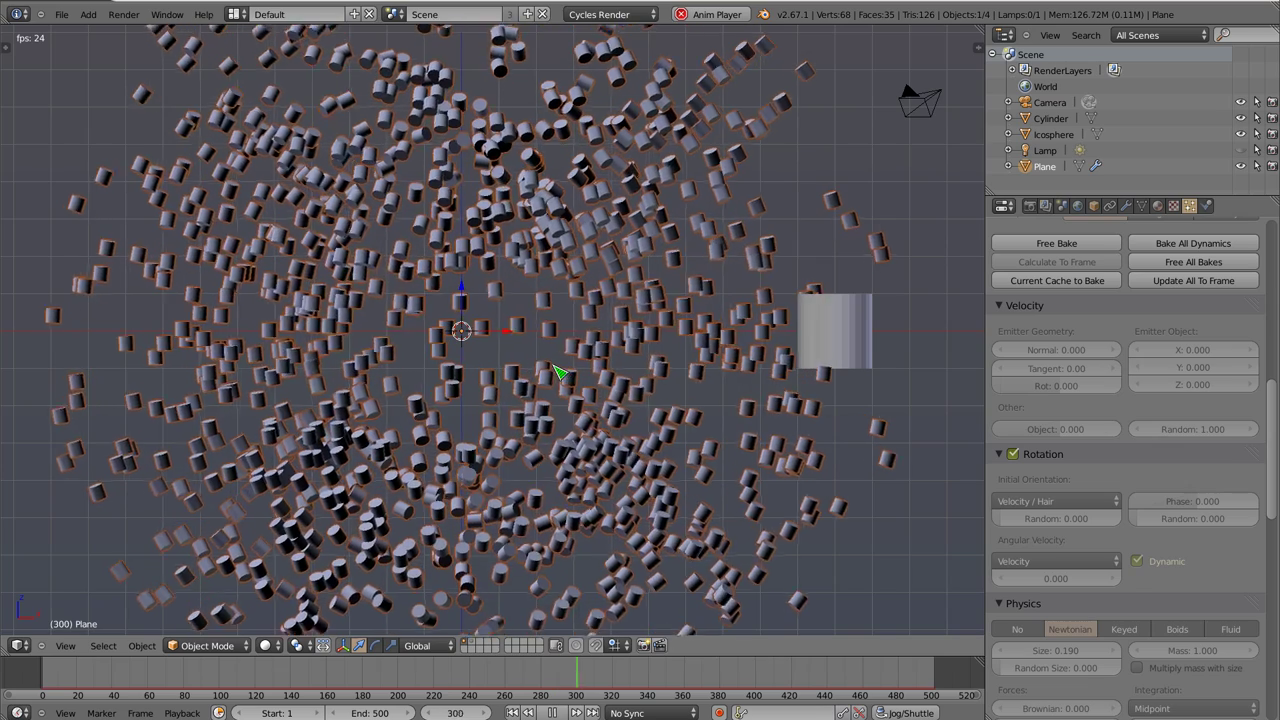
scroll(478, 340, "down", 3)
scroll(478, 345, "down", 1)
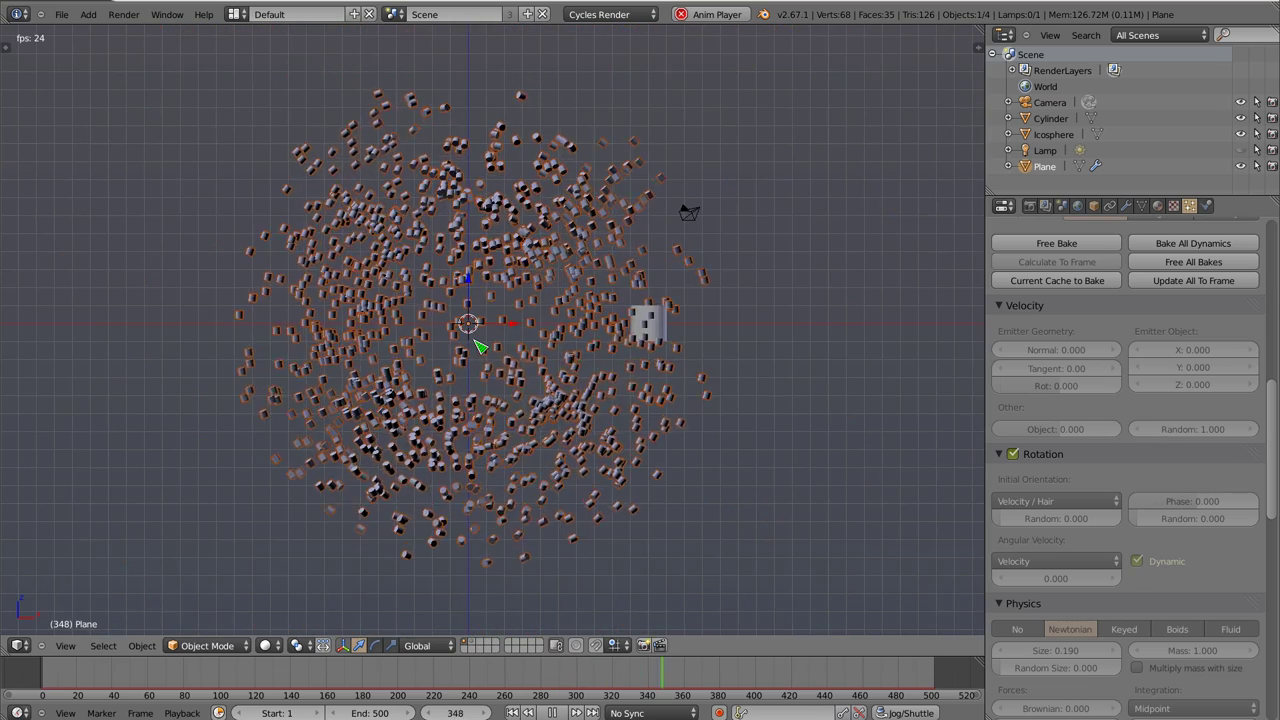
key("Escape")
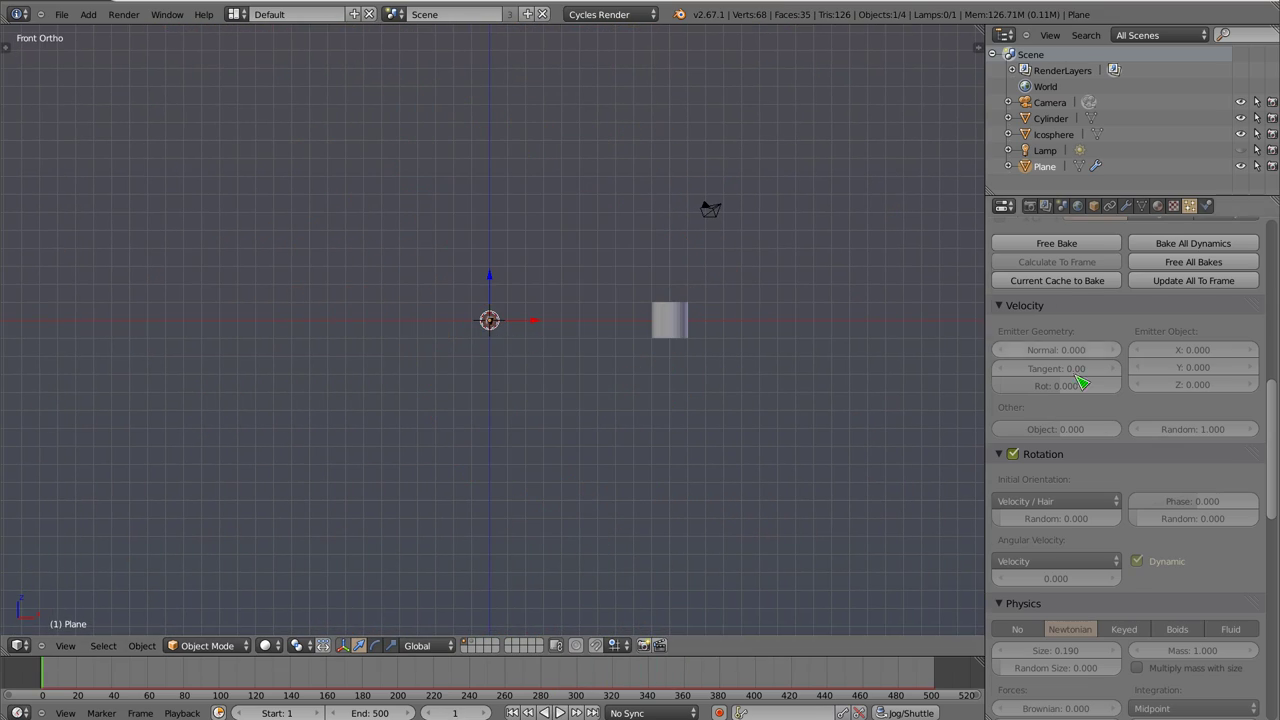
scroll(1080, 377, "up", 1)
scroll(1081, 474, "down", 5)
scroll(1080, 474, "down", 2)
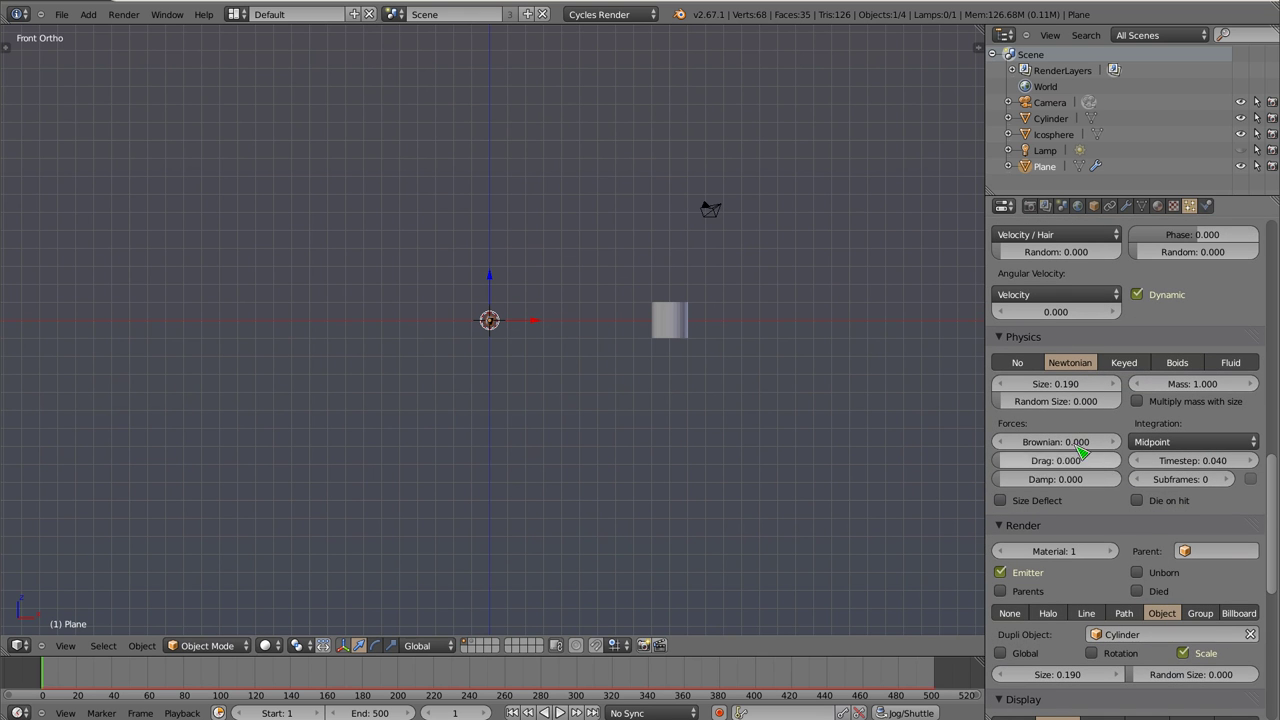
key("alt+a")
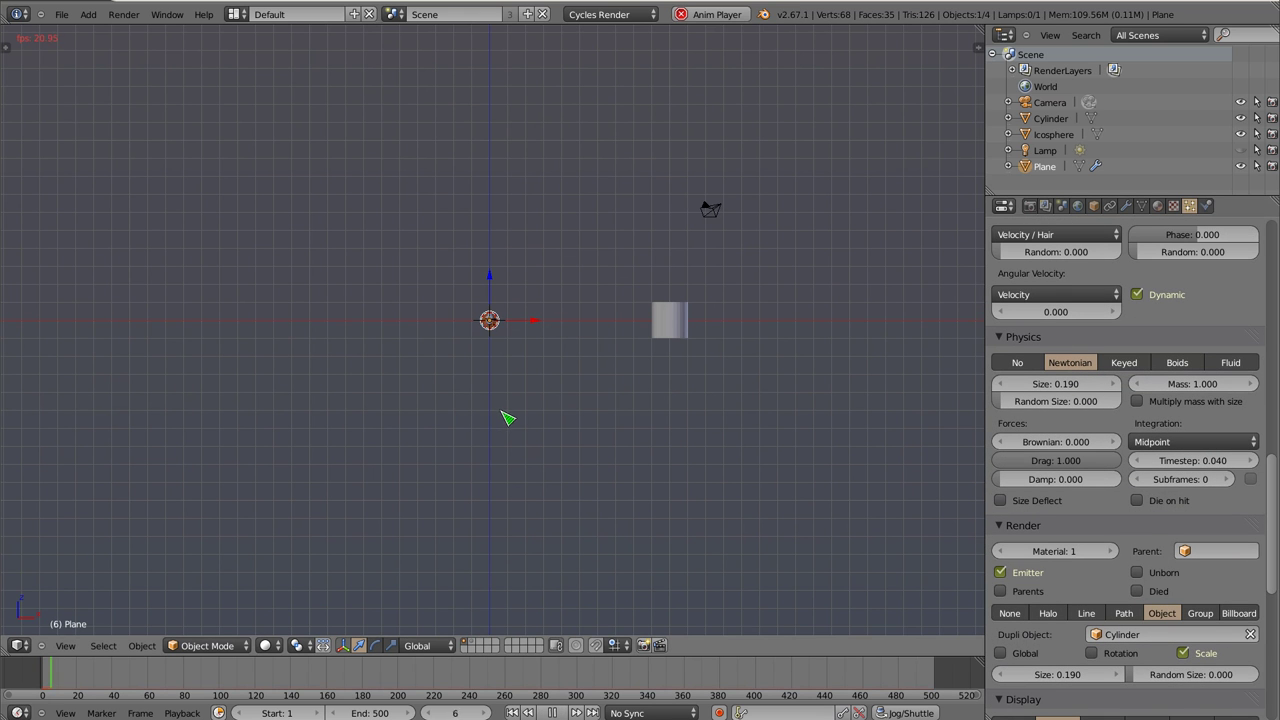
key("Escape")
Bake the particle simulation and play it back to frame 408
scroll(1065, 330, "up", 3)
scroll(1065, 330, "up", 1)
scroll(1065, 330, "up", 2)
left_click(1075, 245)
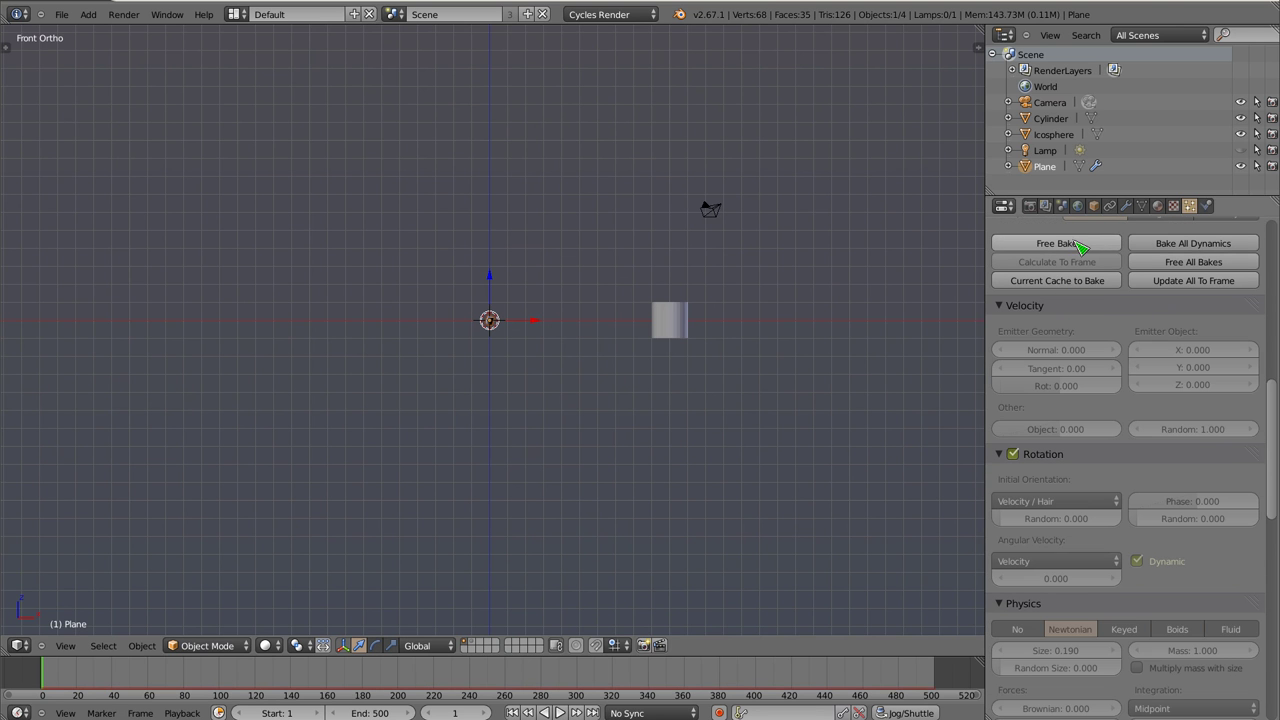
key("alt+a")
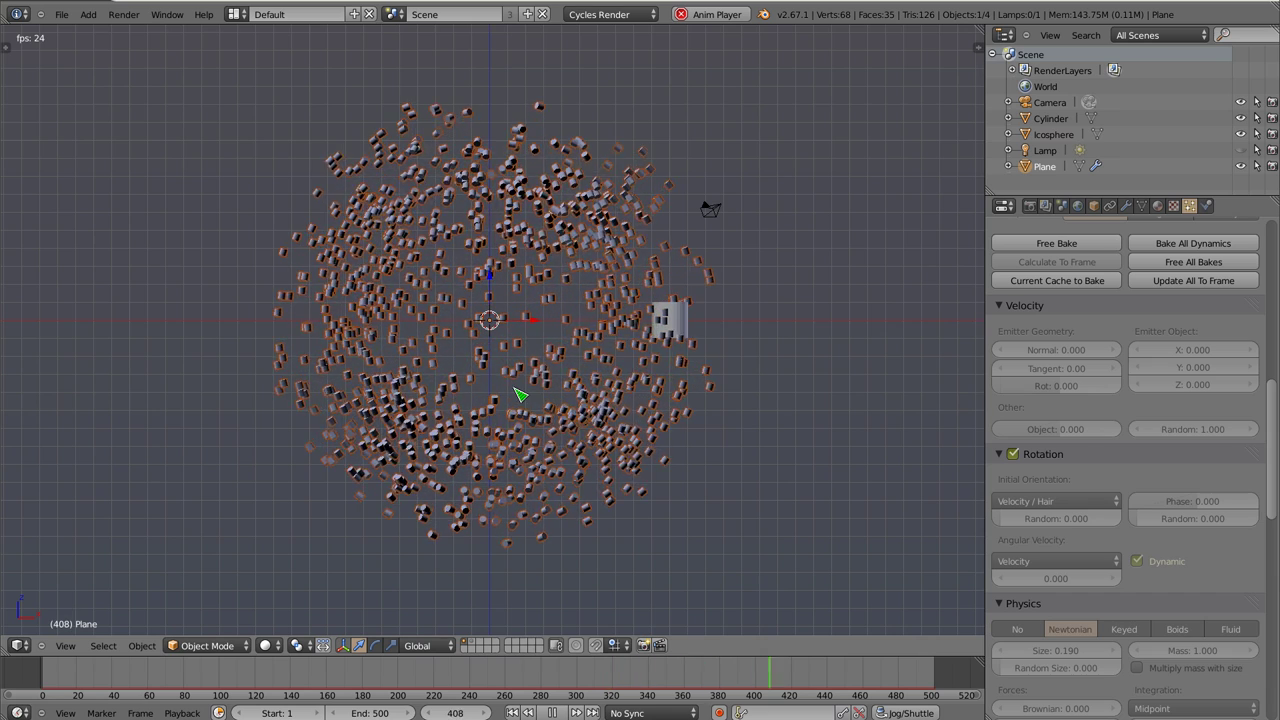
key("Escape")
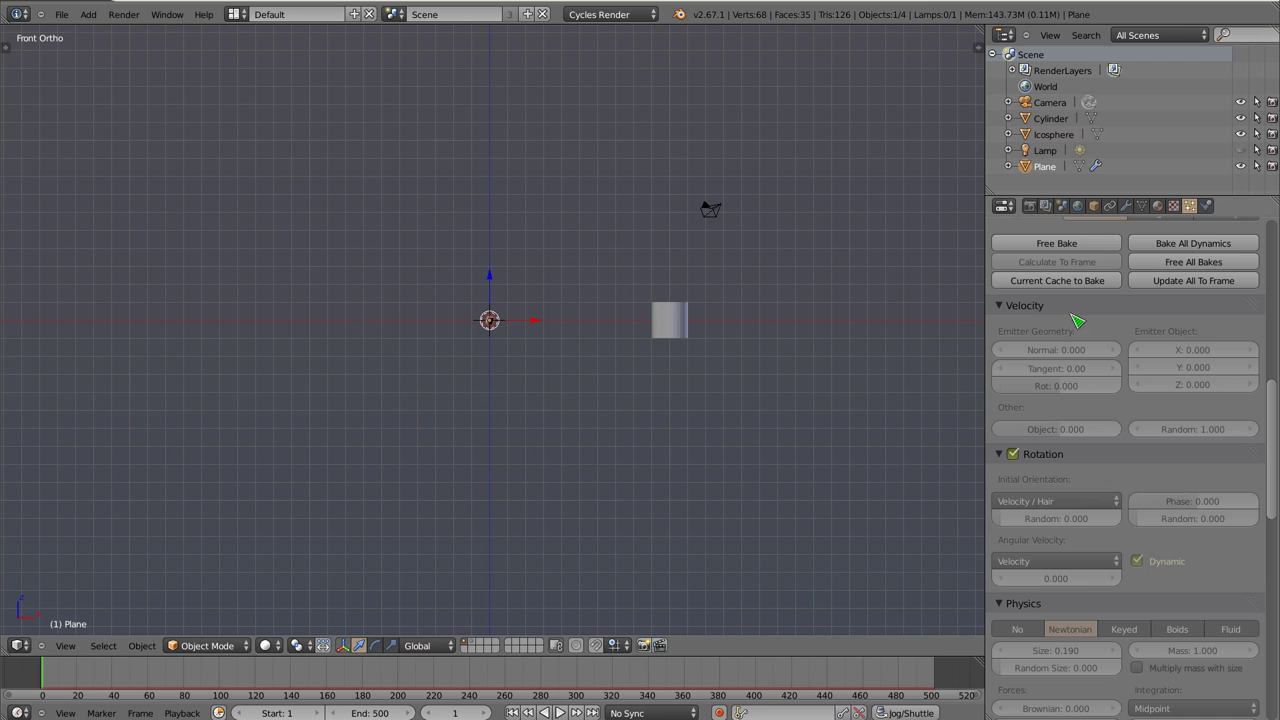
Free the bake and set normal velocity 1.000 with random velocity 0
left_click(1079, 248)
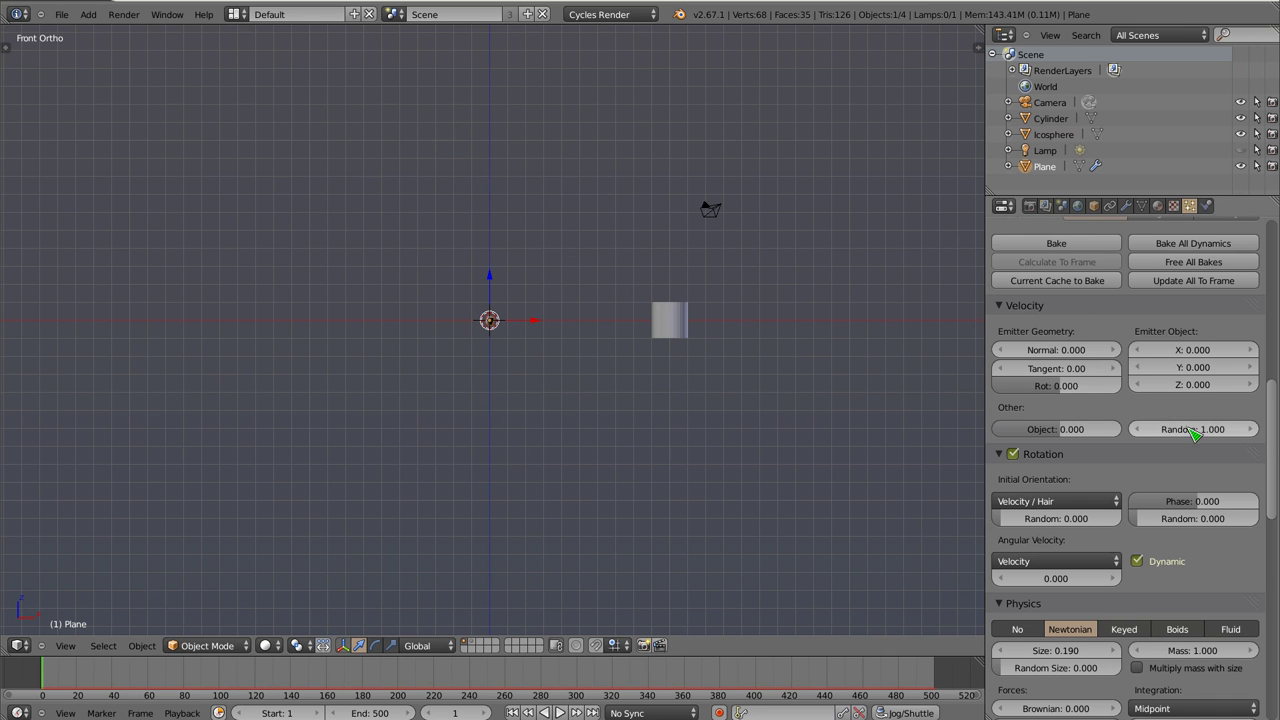
key("Escape")
key("ctrl+v")
key("alt+a")
key("Escape")
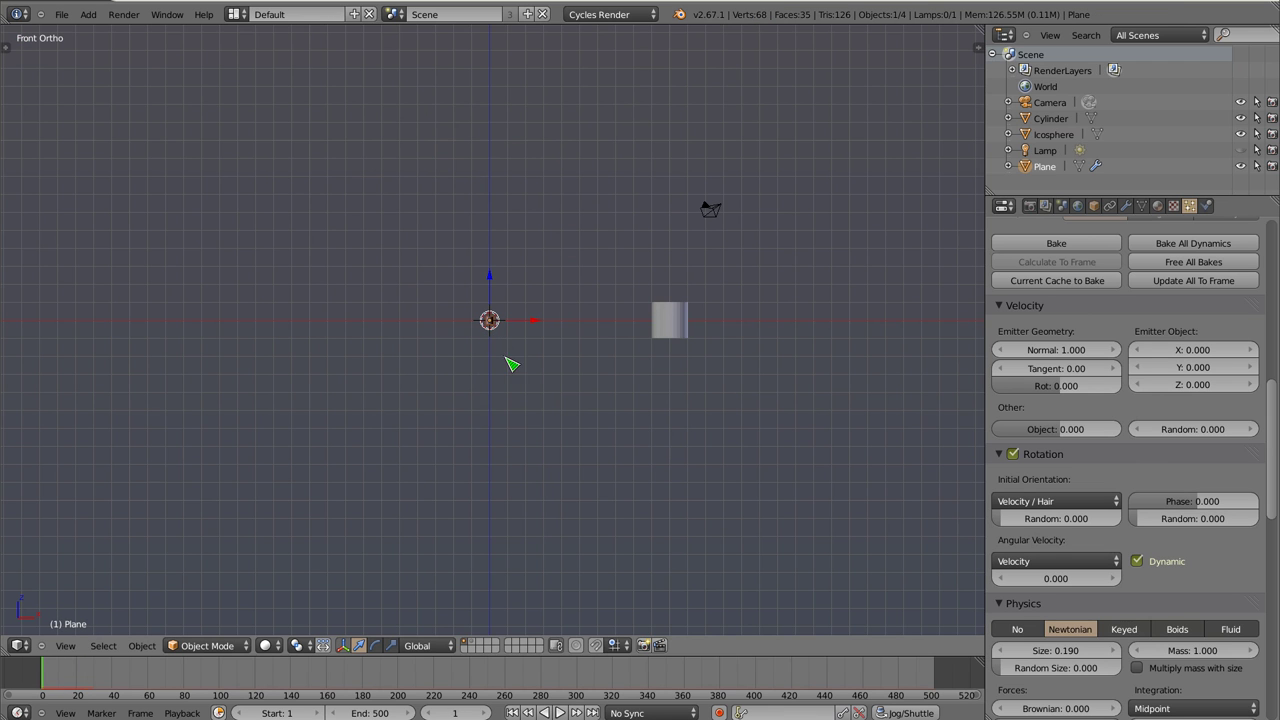
Stand the emitter plane upright at -90° and move it left along X
key("s")
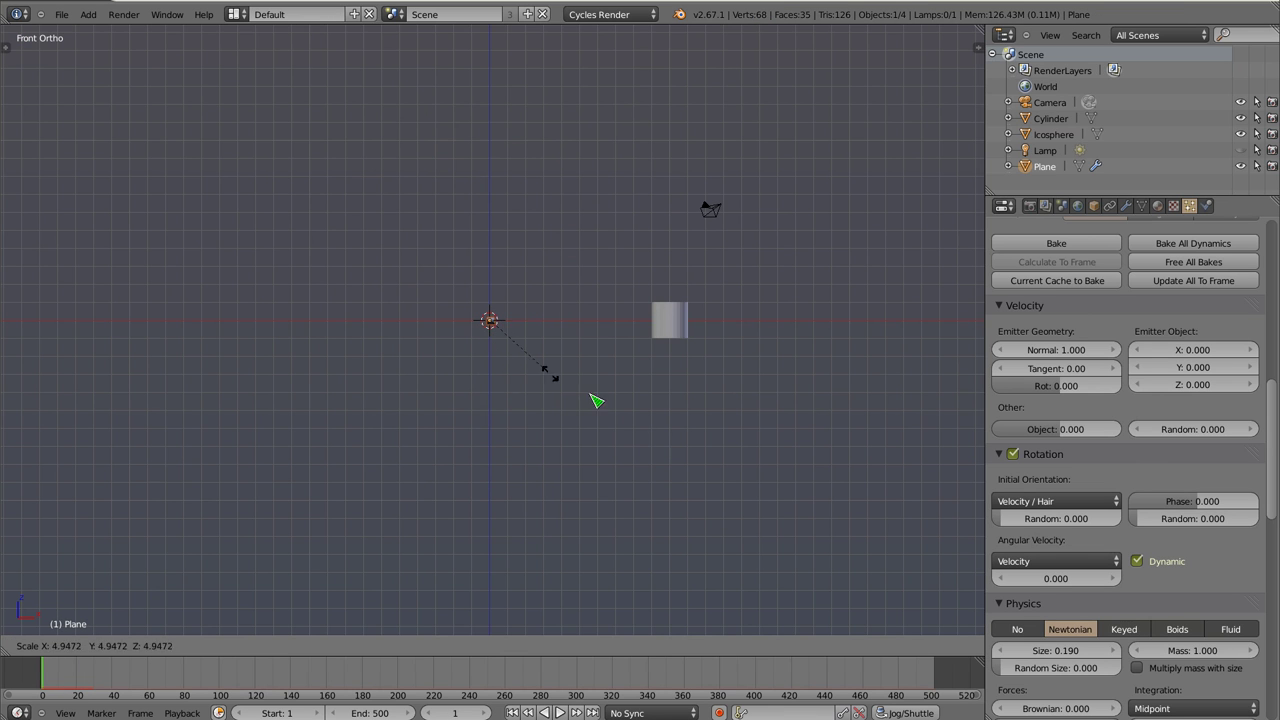
key("Escape")
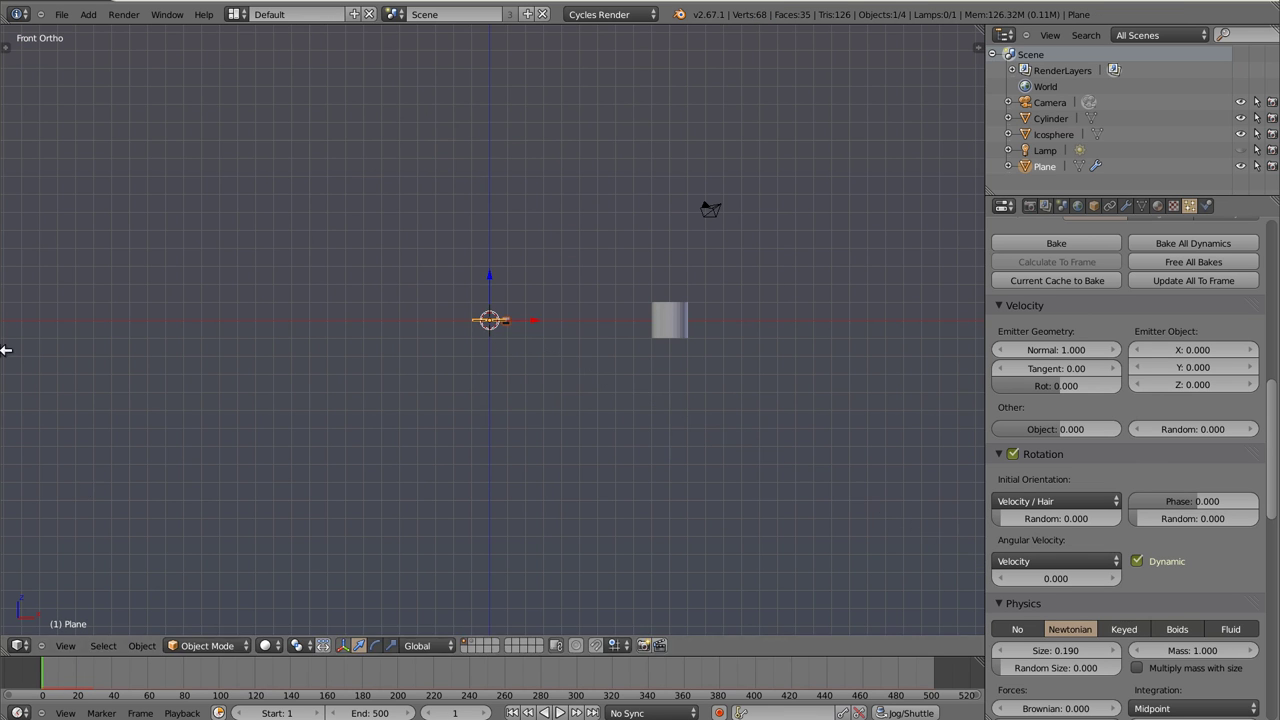
key("alt+a")
key("Escape")
key("r")
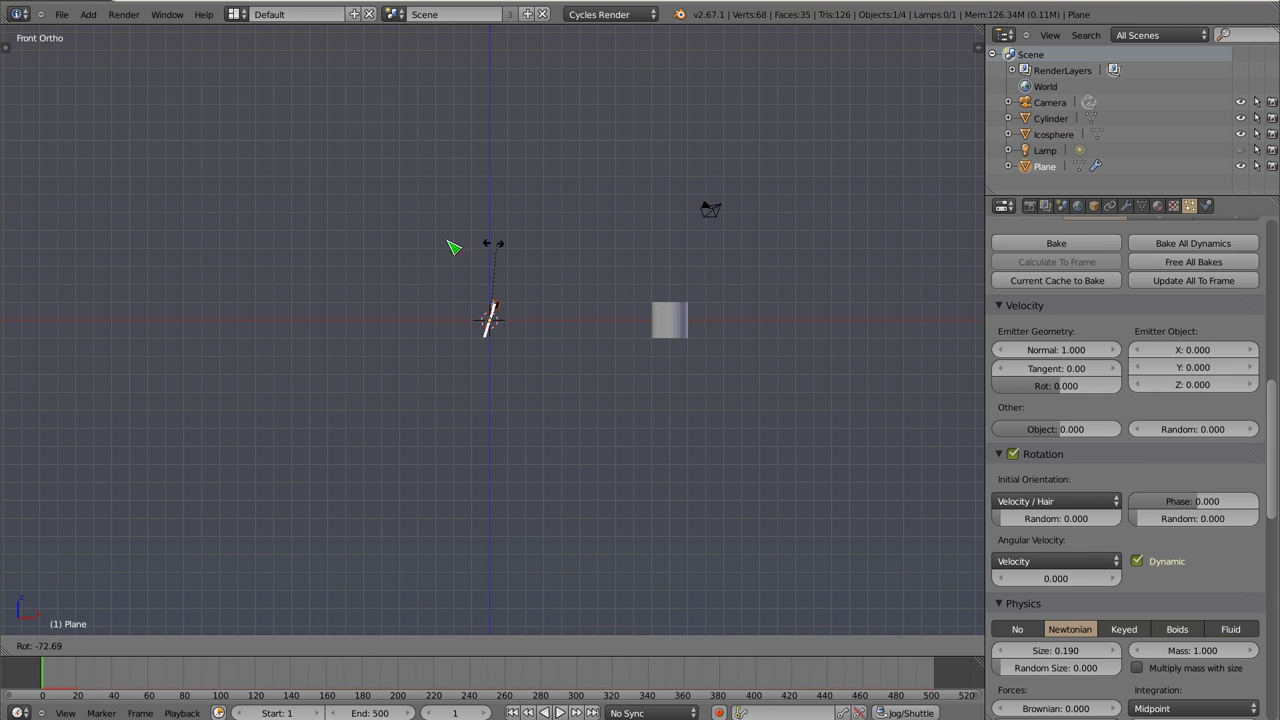
left_click(484, 269)
scroll(517, 323, "up", 5)
scroll(520, 340, "up", 1)
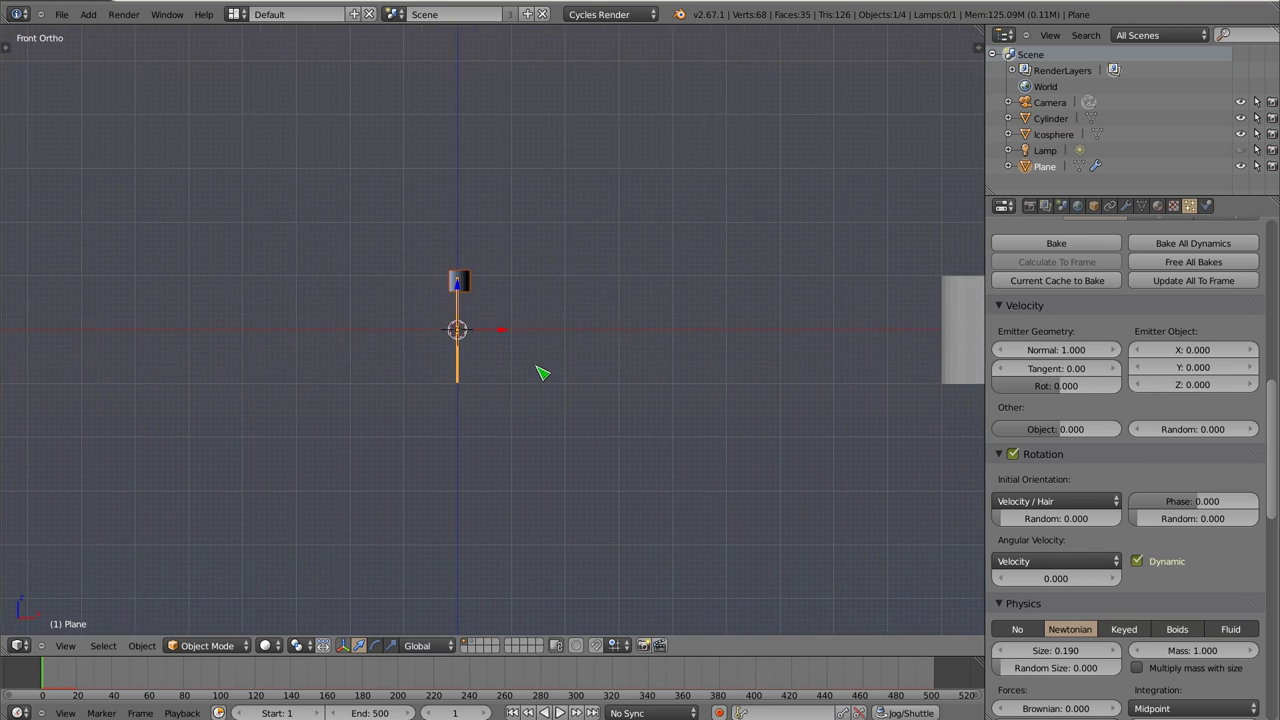
mouse_move(505, 333)
left_mouse_down()
mouse_move(379, 327)
mouse_move(404, 327)
left_mouse_up()
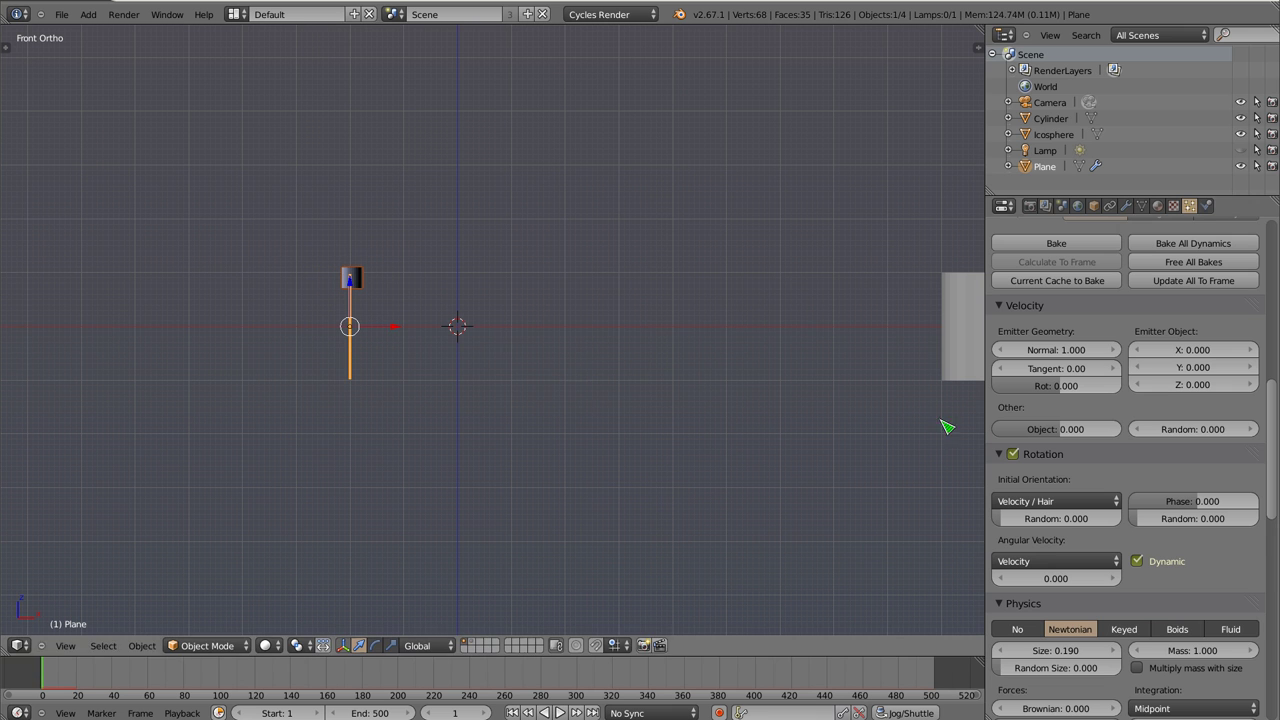
Bake the simulation and play back the particle stream
left_click(1082, 241)
key("alt+a")
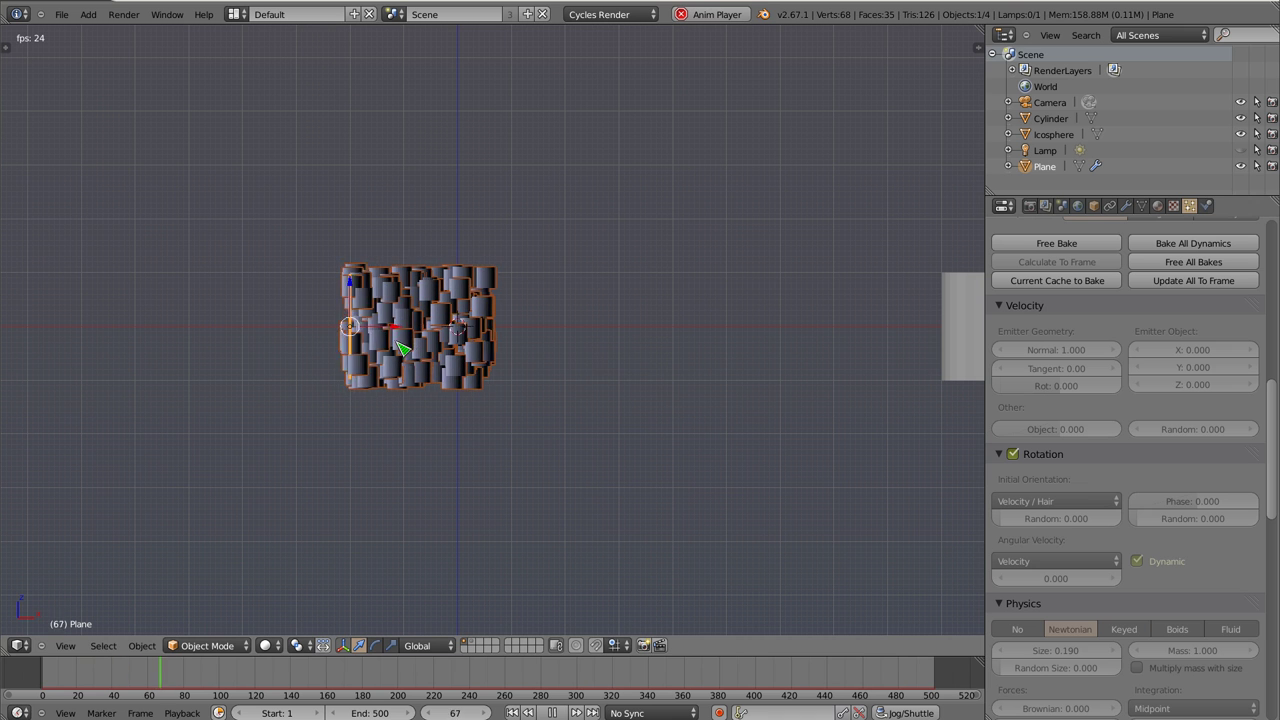
scroll(1040, 619, "down", 3)
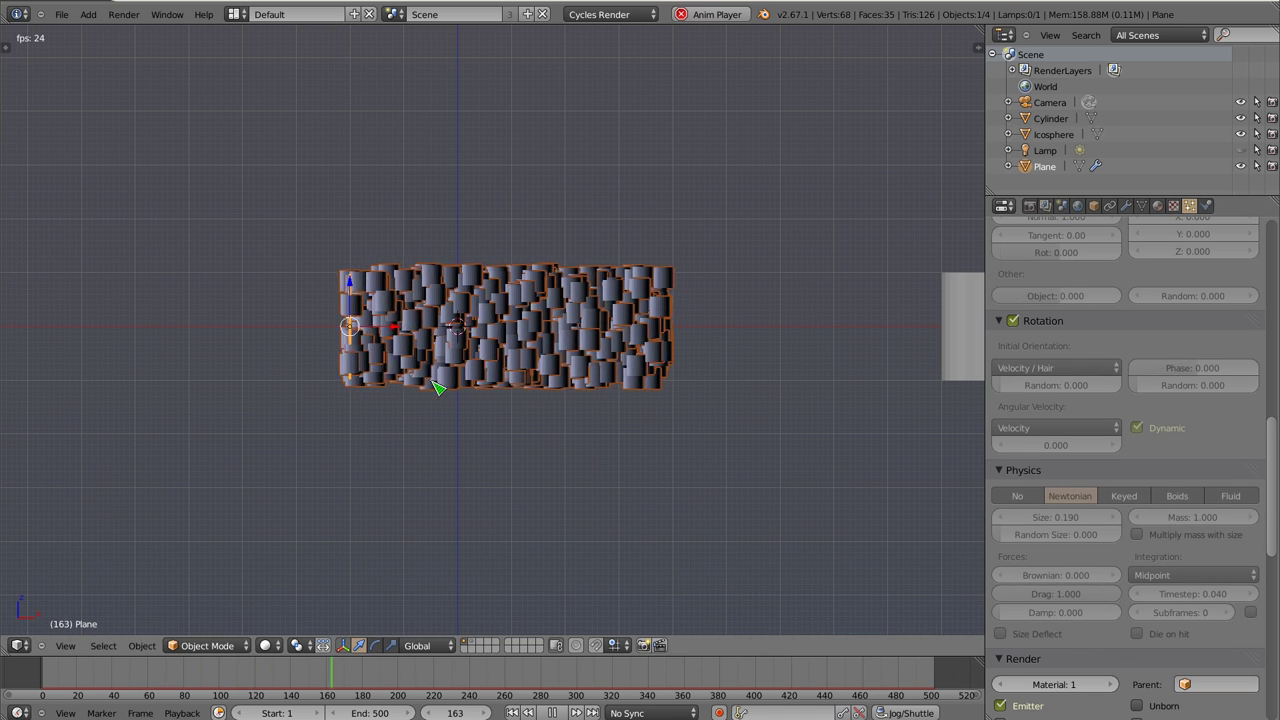
scroll(395, 366, "down", 3)
middle_click_drag(463, 380, 443, 320, "shift")
key("Escape")
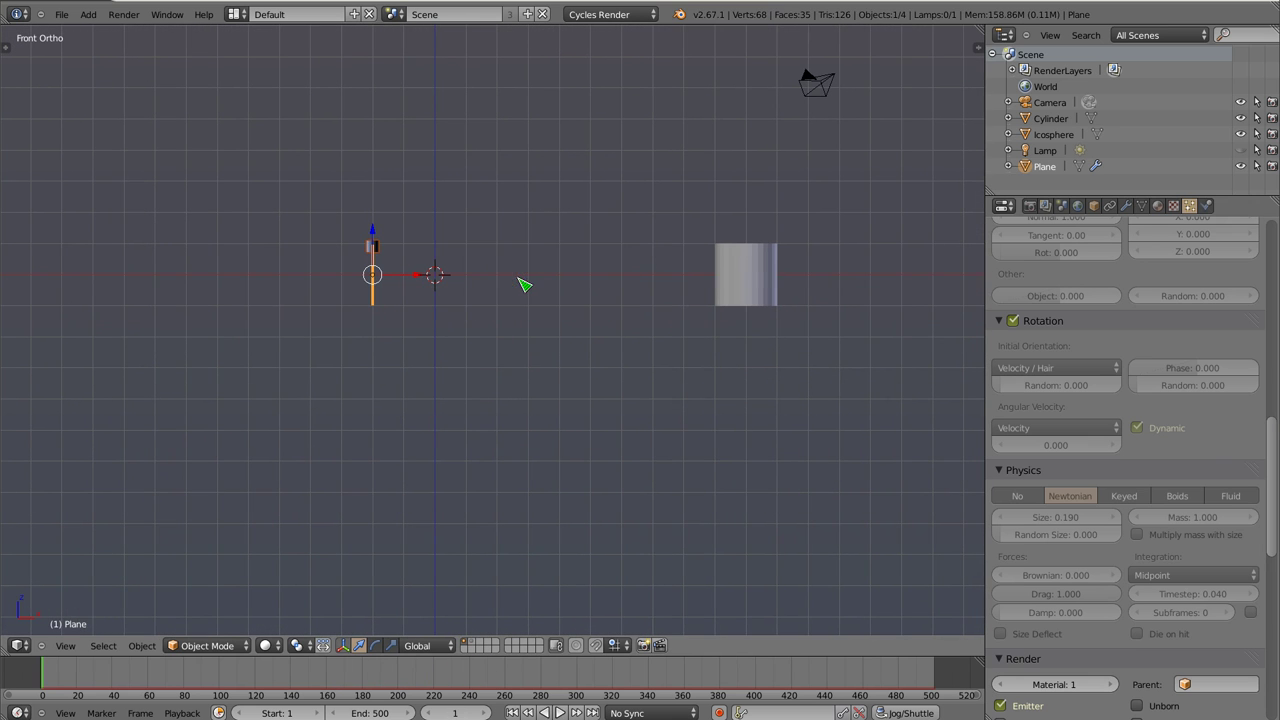
Free the bake again so the particle settings are editable
scroll(1078, 288, "up", 2)
scroll(1078, 288, "up", 1)
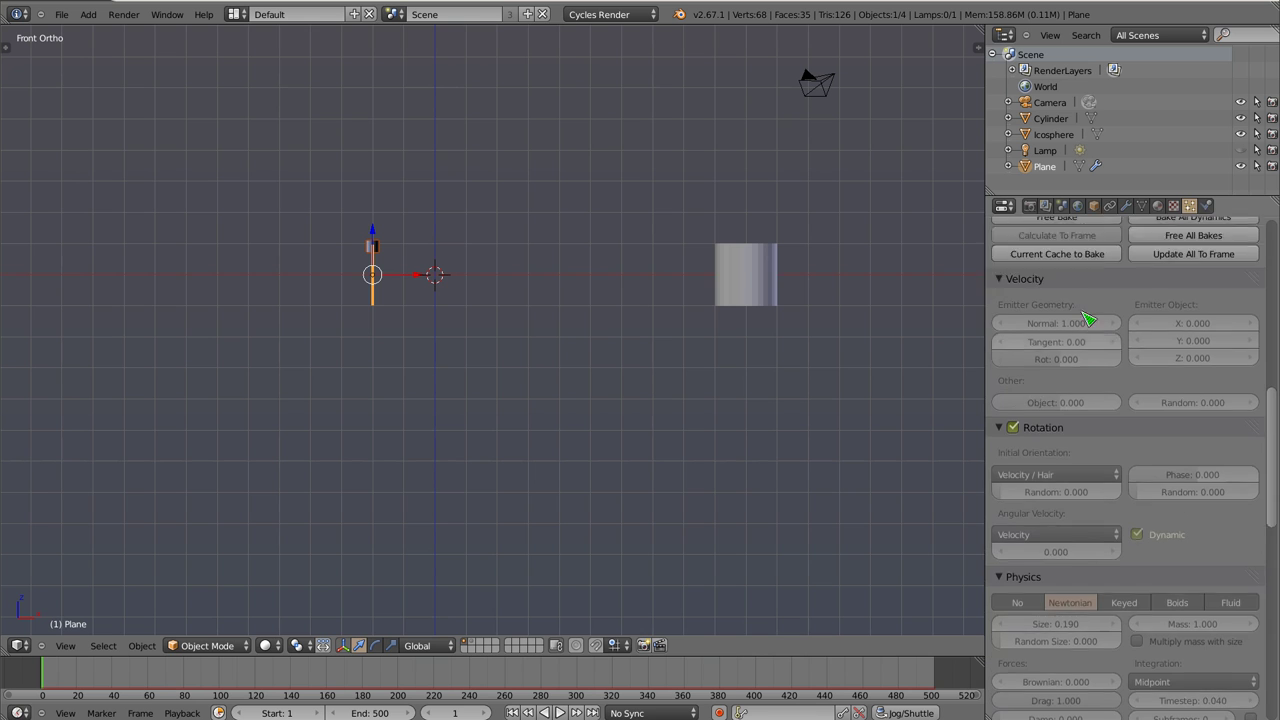
scroll(1075, 278, "up", 1)
left_click(1075, 272)
scroll(1075, 570, "down", 4)
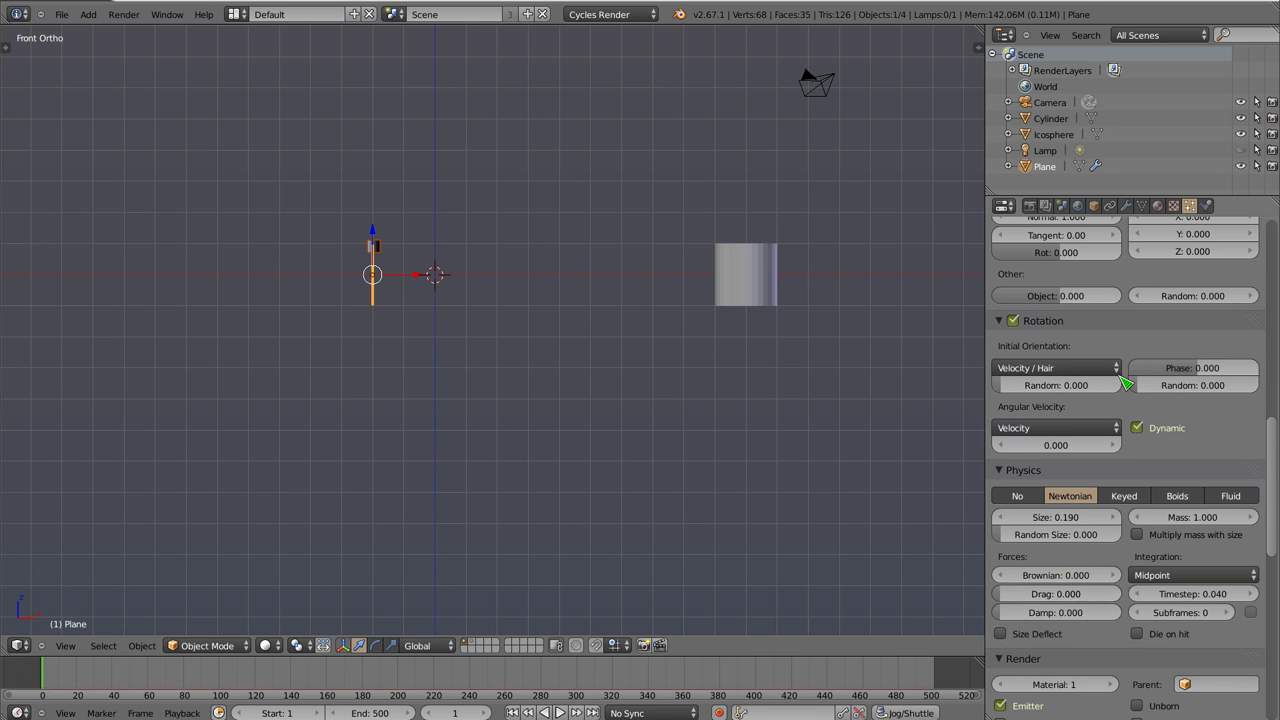
scroll(1127, 383, "up", 3)
scroll(1075, 286, "up", 2)
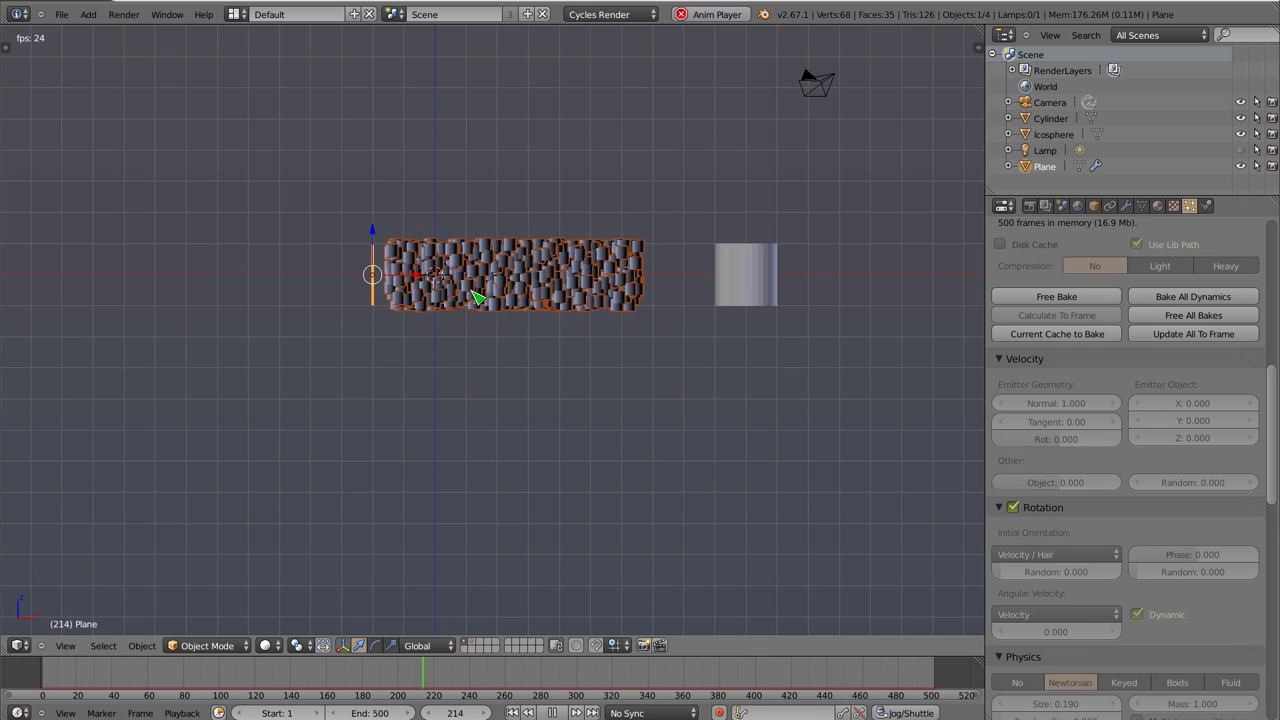
Move the emitter plane to the scene origin
key("Escape")
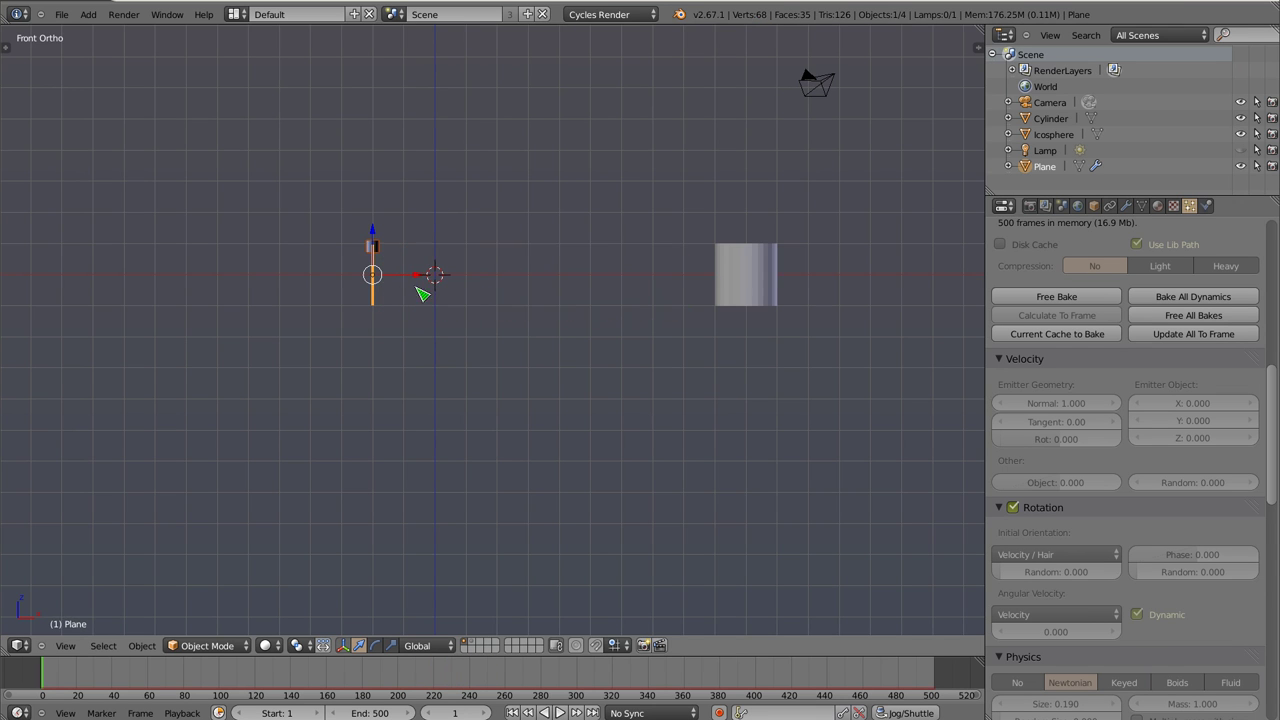
scroll(418, 291, "up", 3)
middle_click_drag(547, 307, 460, 305, "shift")
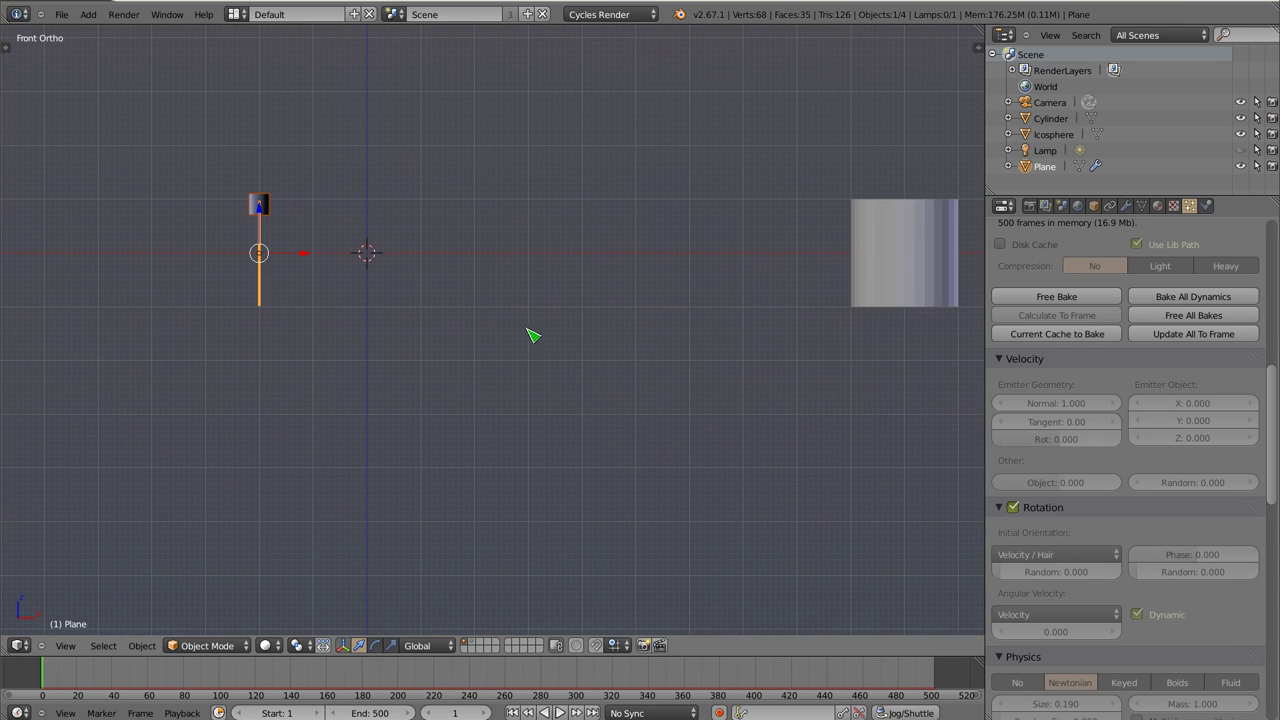
left_click_drag(312, 256, 420, 265)
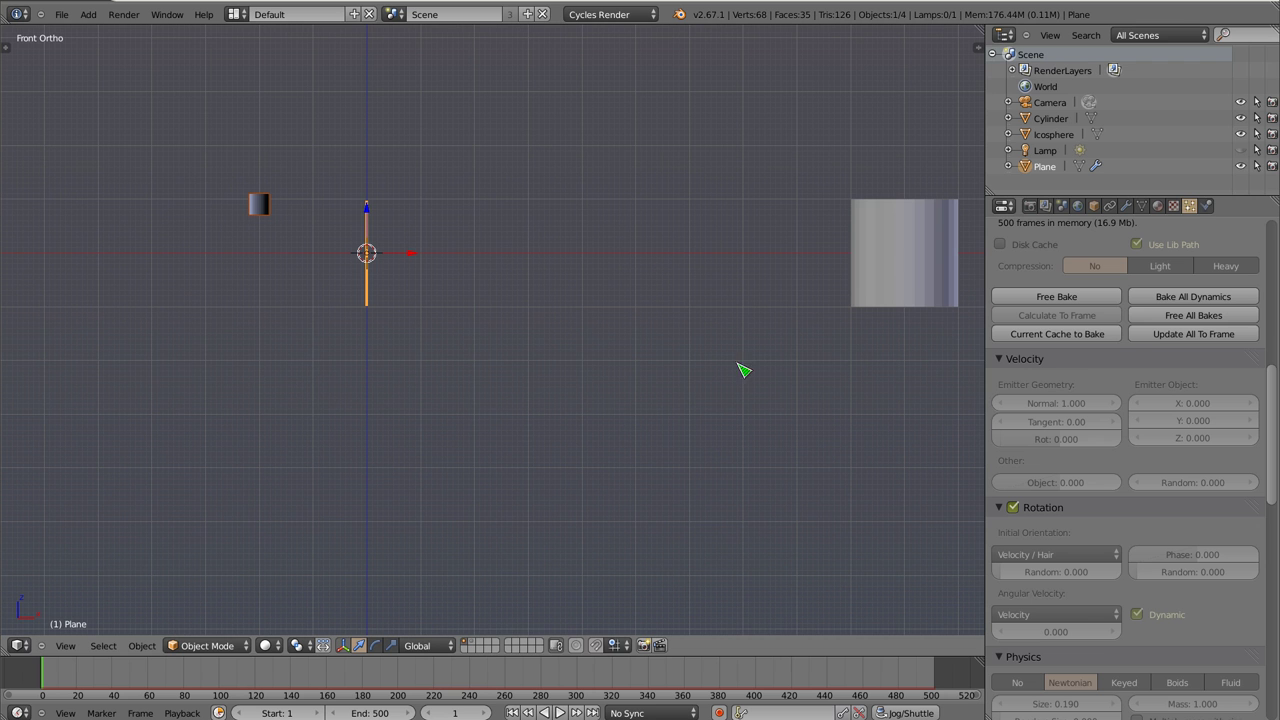
Set particle size to 0.500 with random size 1.000
scroll(1030, 495, "down", 4)
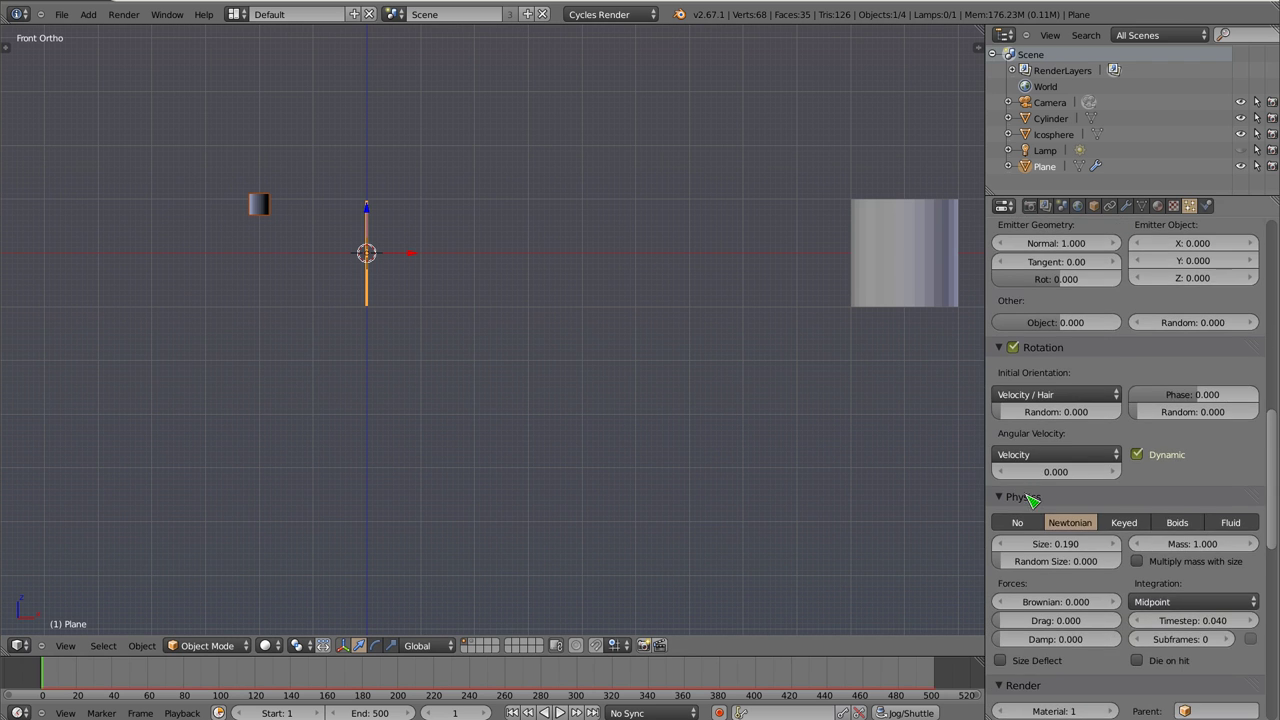
scroll(1068, 452, "down", 3)
mouse_move(1014, 454)
left_mouse_down()
mouse_move(1120, 450)
mouse_move(1080, 437)
left_mouse_up()
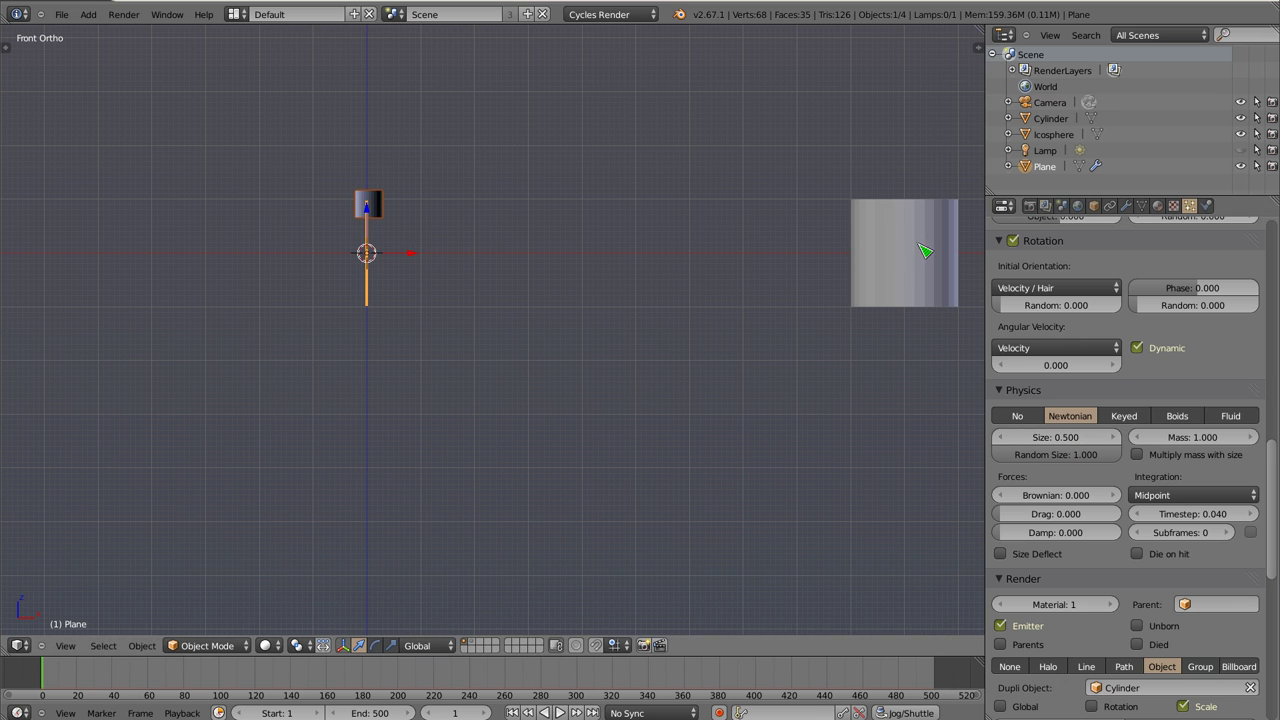
scroll(1068, 490, "down", 1)
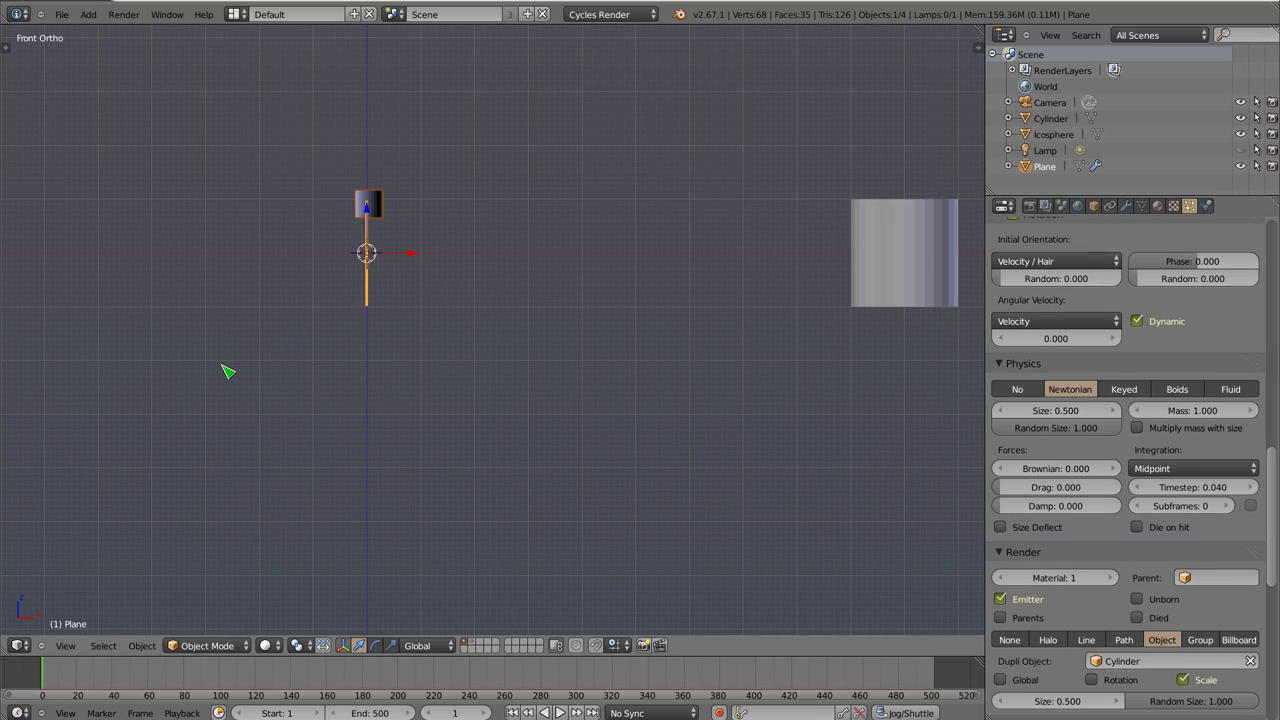
key("shift+a")
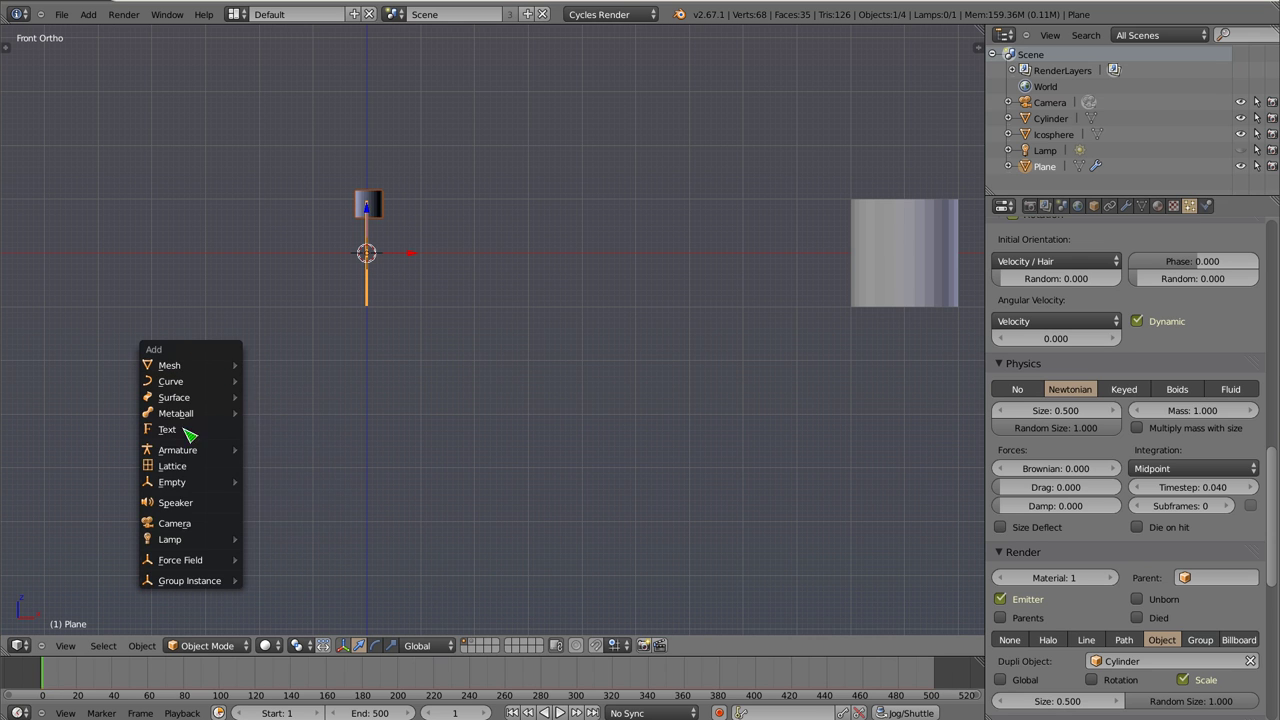
mouse_move(180, 560)
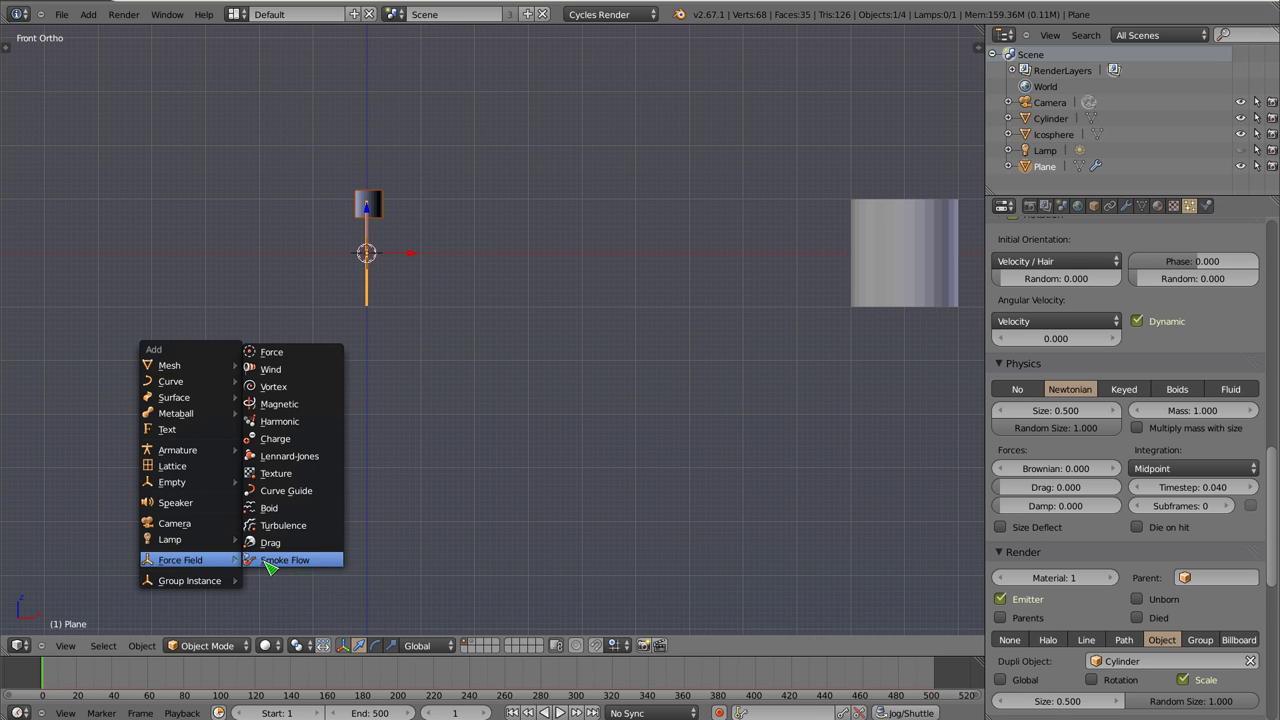
Add a Wind force field and place it at X -3
left_click(282, 373)
key("g")
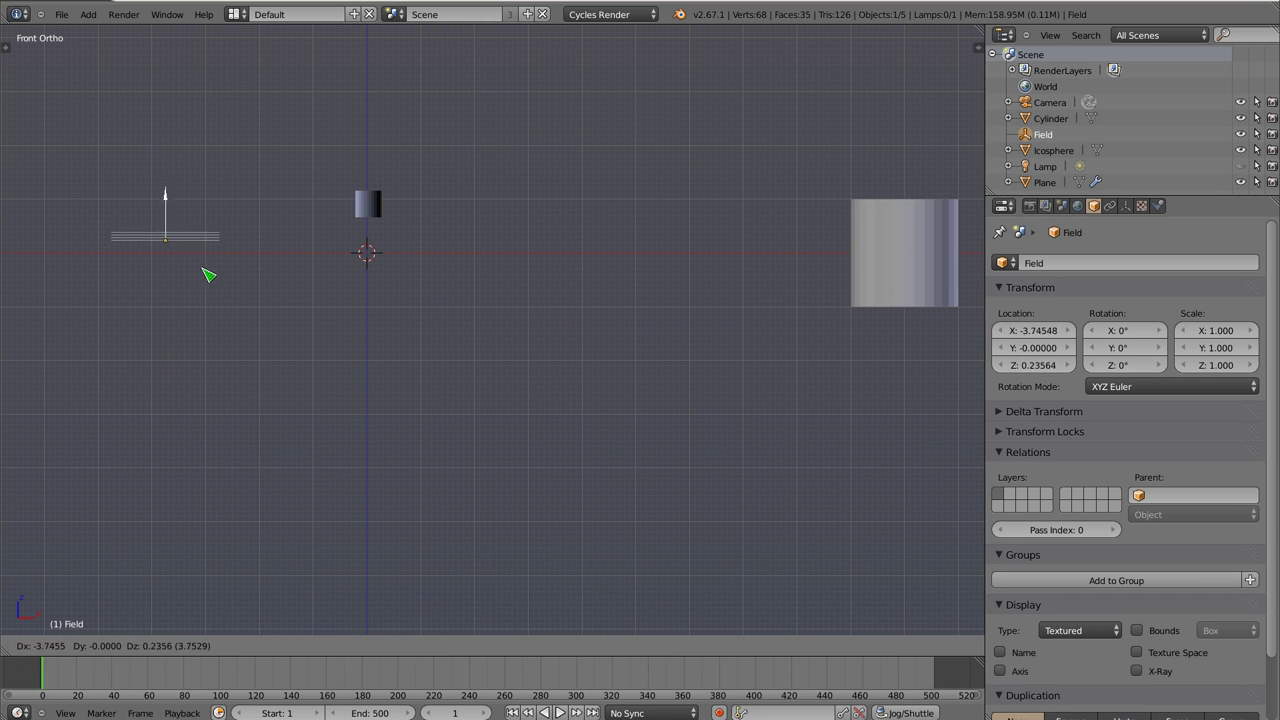
left_click(248, 284)
mouse_move(282, 222)
middle_mouse_down()
mouse_move(309, 294)
mouse_move(285, 283)
middle_mouse_up()
middle_click_drag(211, 264, 201, 259)
Rotate the wind field 90° on Y in front view, then select the emitter plane
key("KP_1")
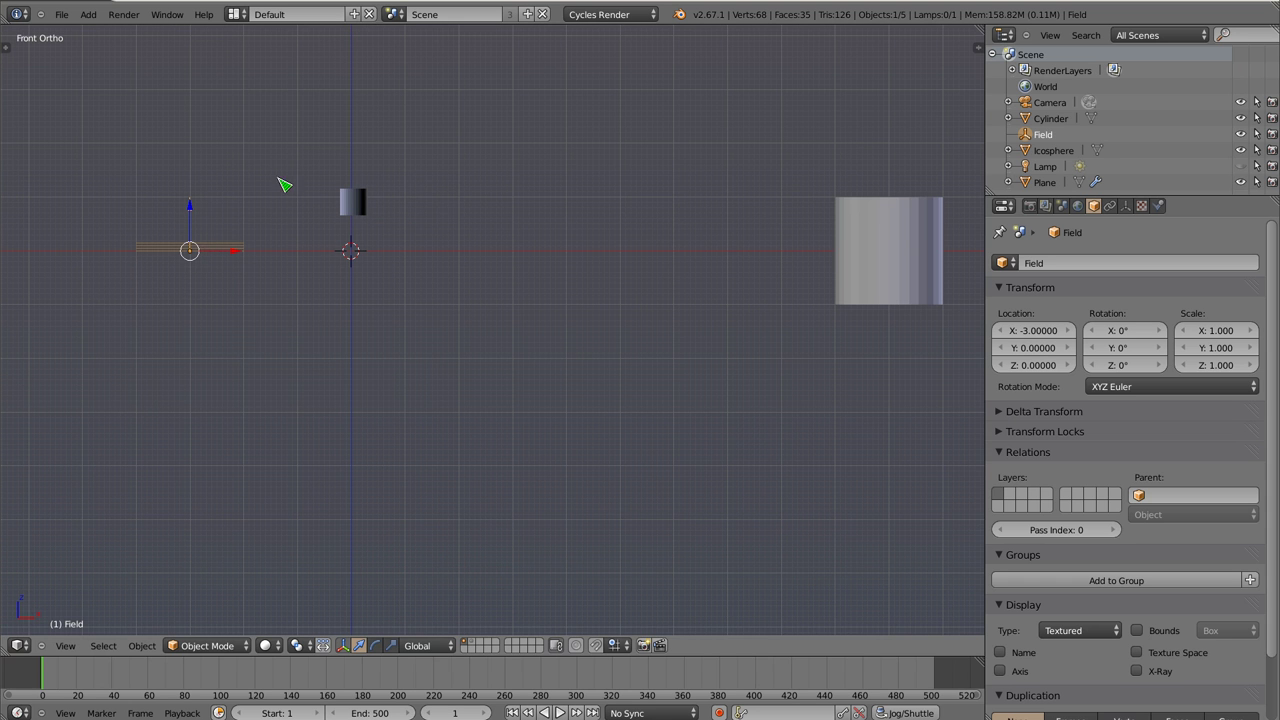
key("r")
left_click(257, 343)
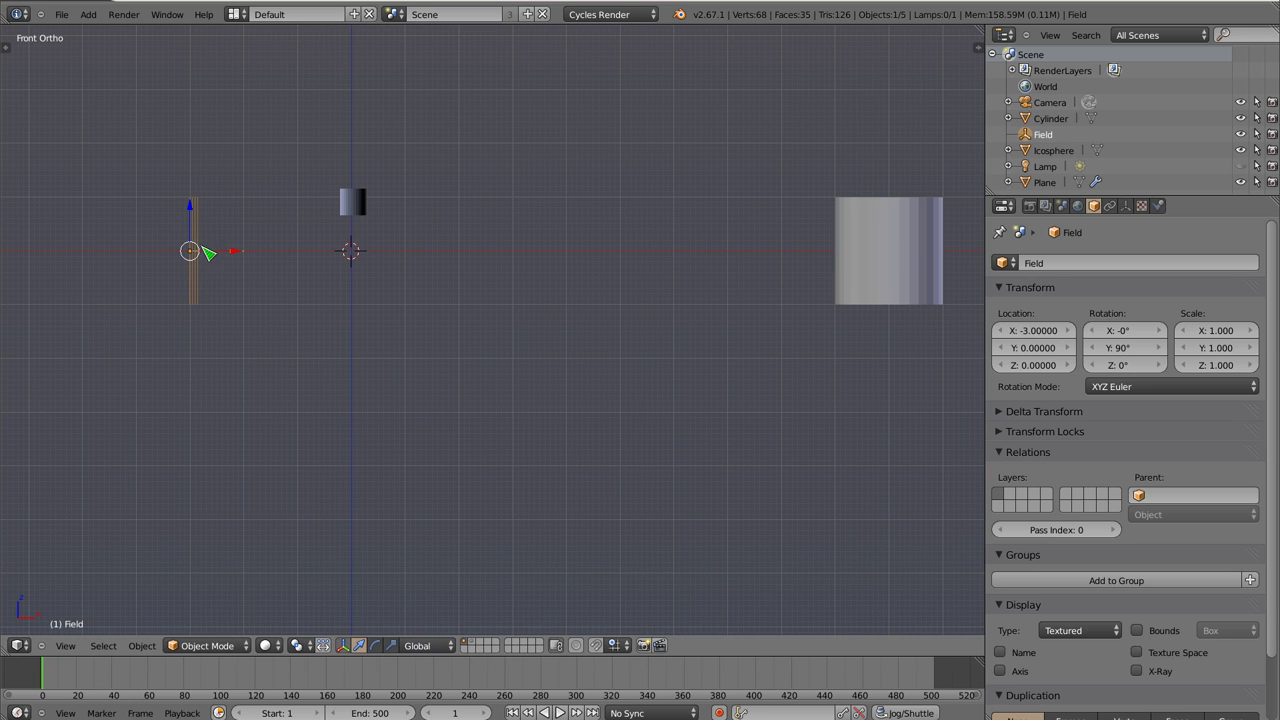
right_click(357, 196)
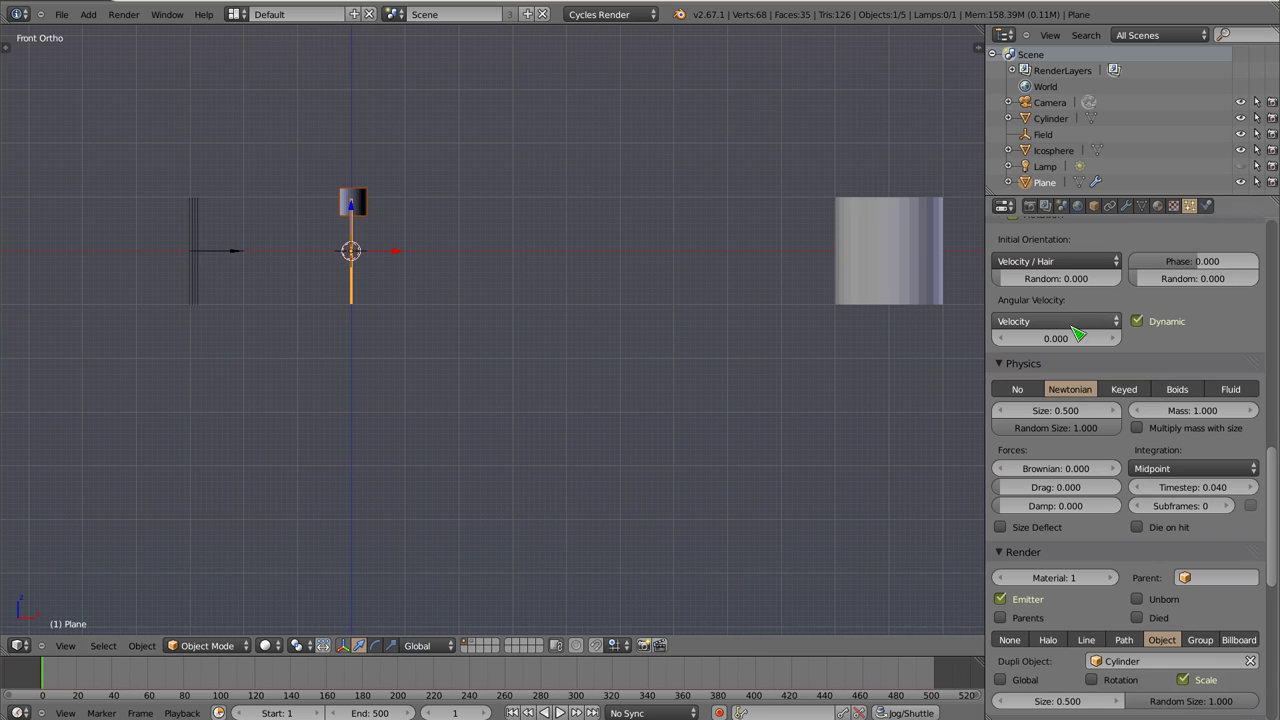
Enter 1.0 for the emitter's Normal velocity, bake the particles and play the animation
scroll(1060, 360, "up", 3)
scroll(1062, 360, "up", 2)
left_click(1070, 324)
type("1.0")
key("Return")
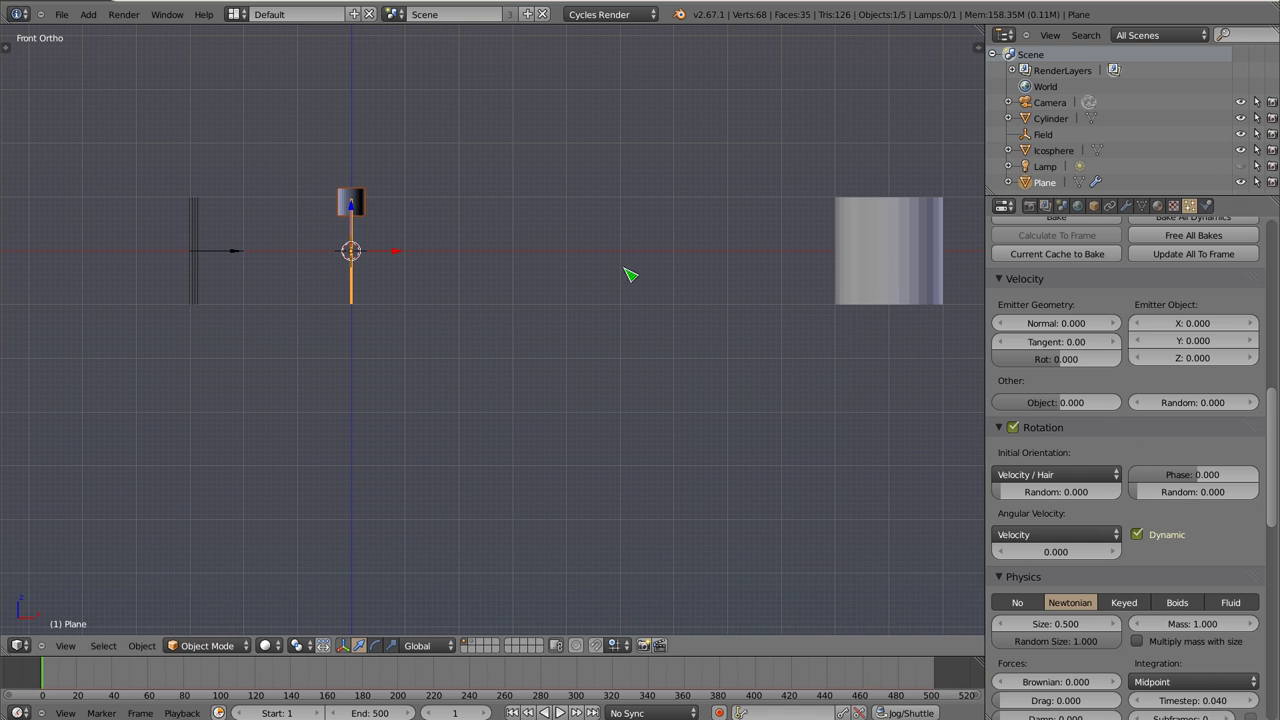
scroll(1060, 360, "up", 2)
left_click(1058, 297)
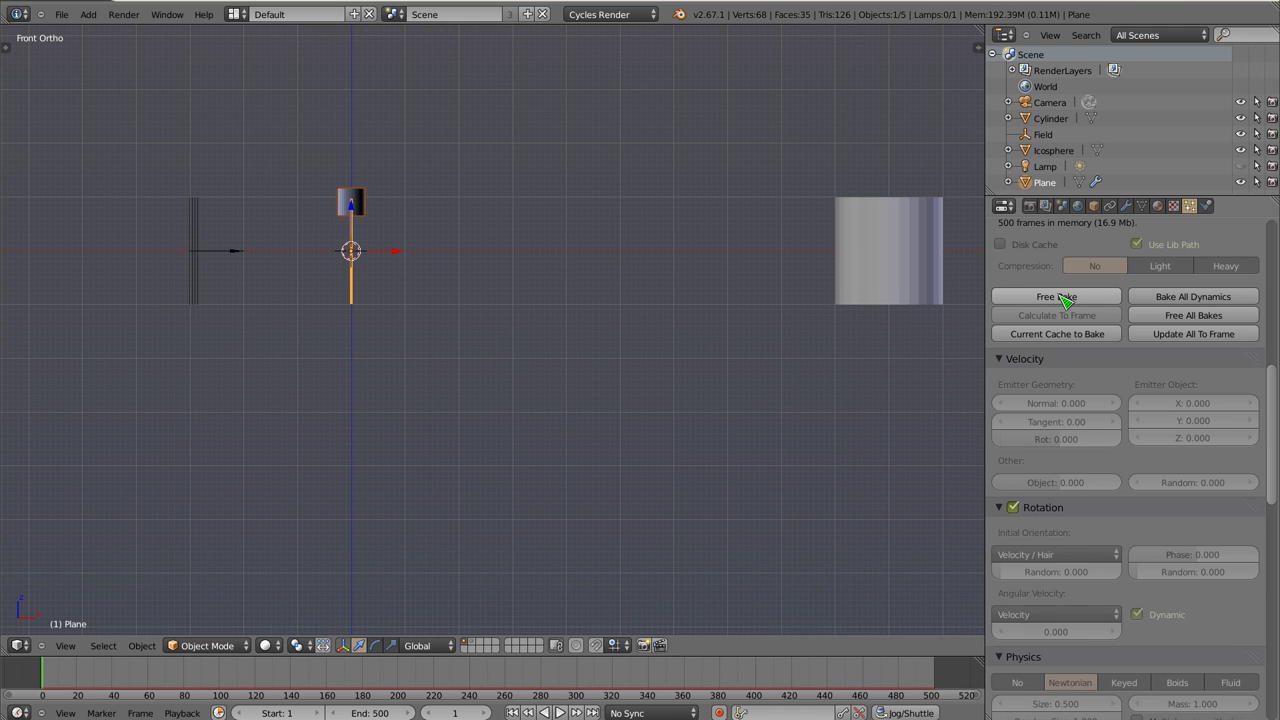
key("alt+a")
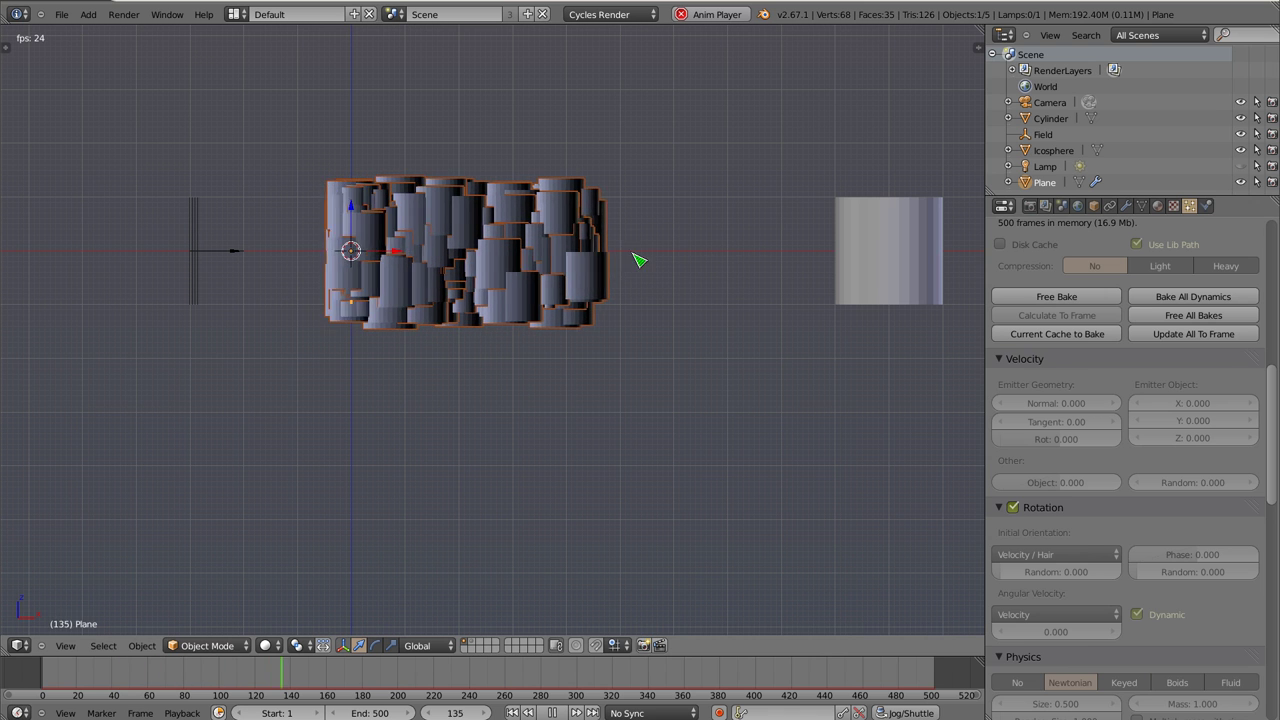
key("Escape")
Free the bake, drag particle Size down to 0.190, then re-bake and replay
left_click(1057, 297)
scroll(1075, 450, "down", 3)
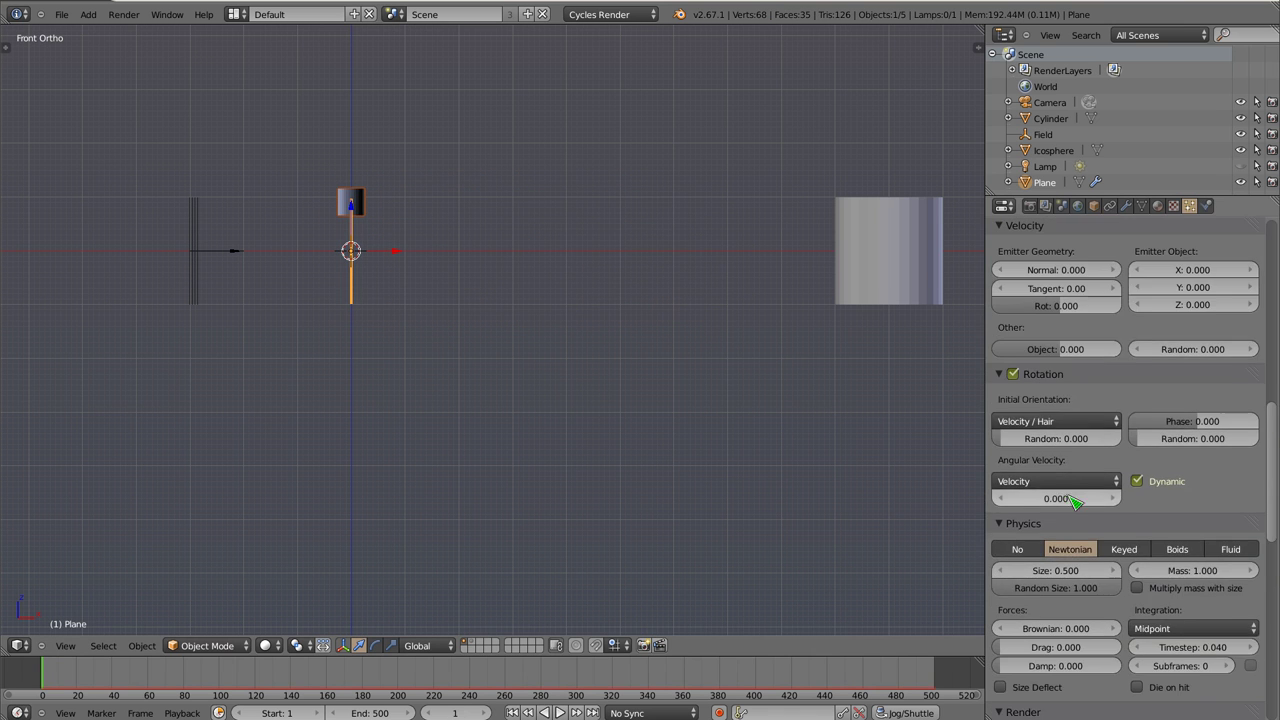
scroll(1075, 502, "down", 3)
left_click_drag(1078, 442, 1060, 442)
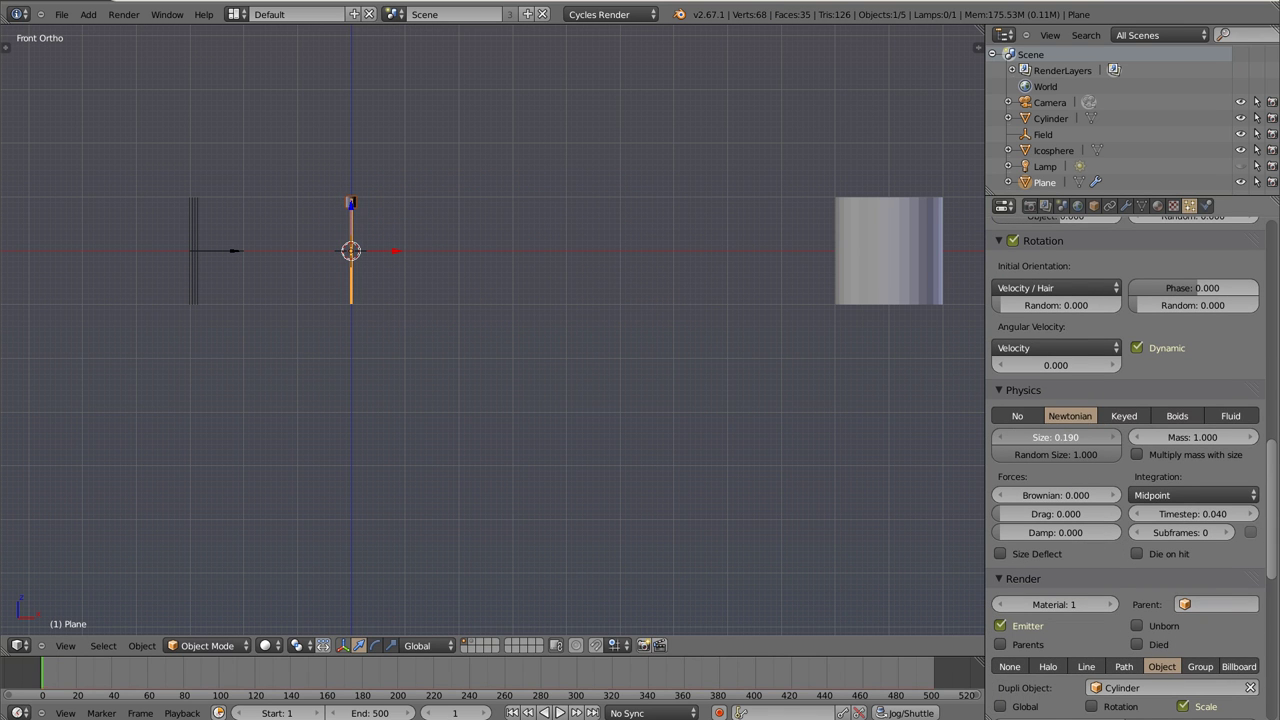
scroll(1068, 358, "up", 3)
scroll(1068, 358, "up", 3)
left_click(1064, 325)
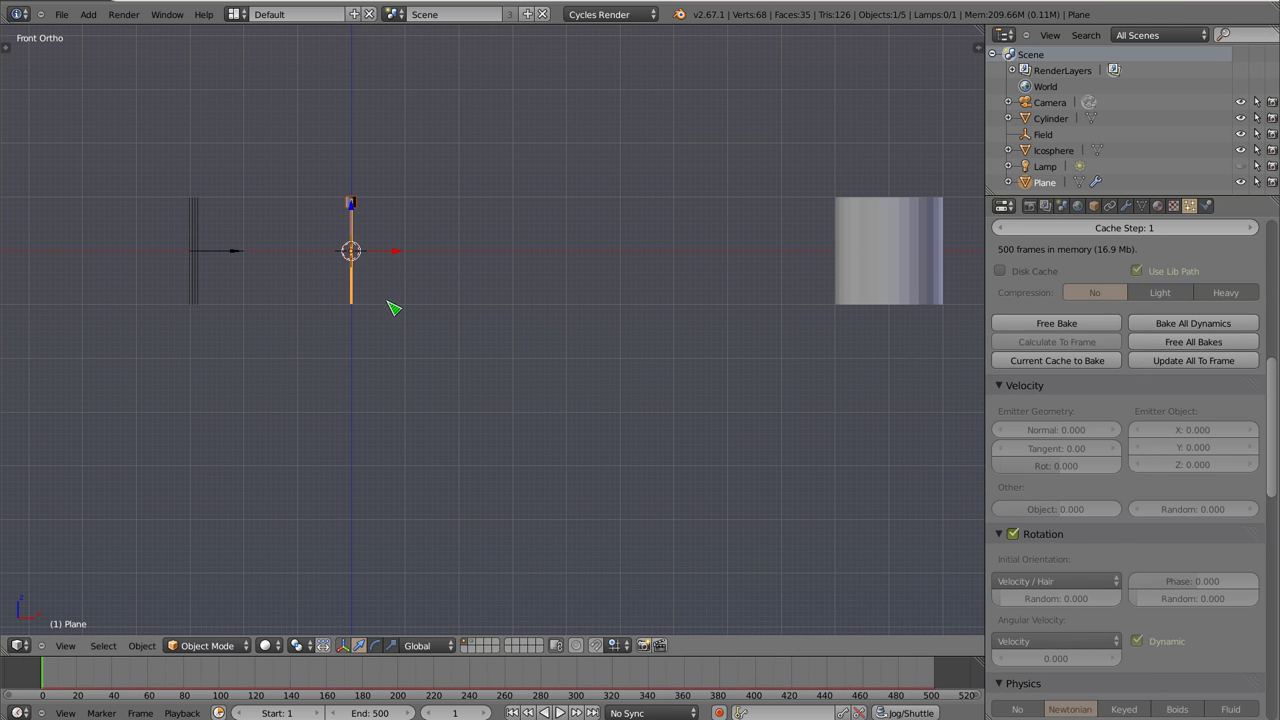
key("alt+a")
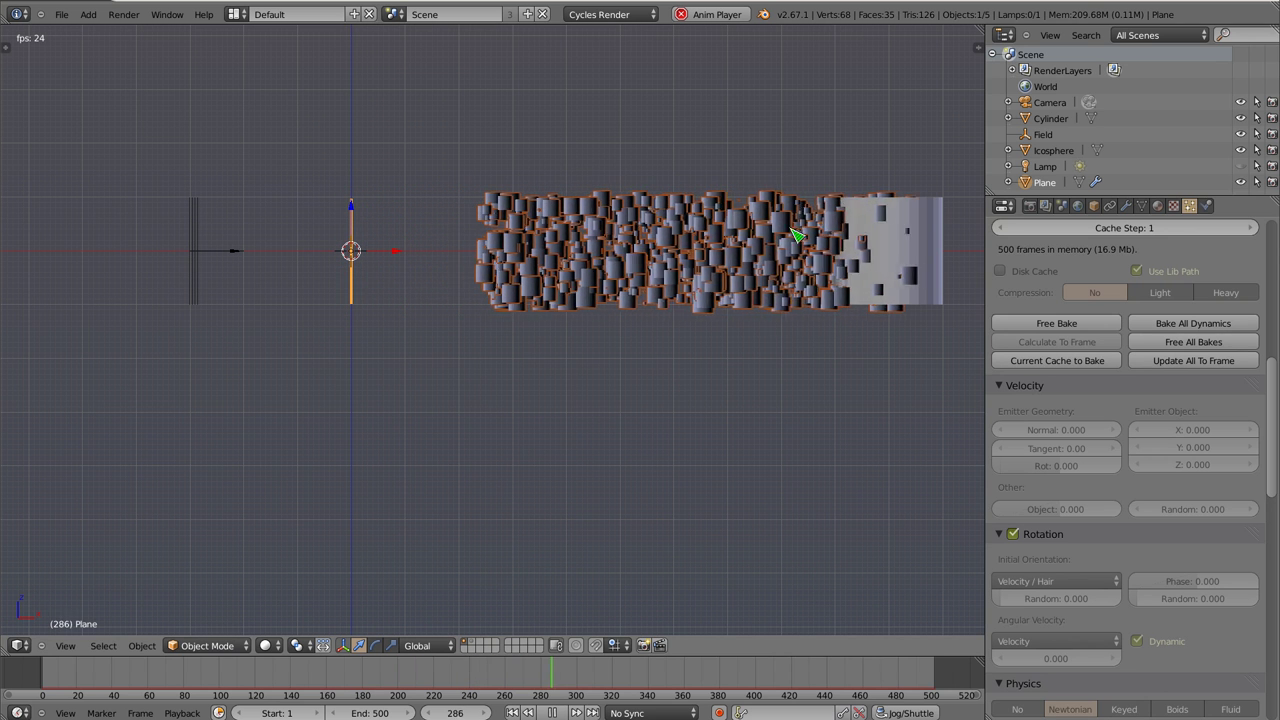
key("Escape")
Collapse the Velocity and Rotation panels, raise particle Drag to 1.000, and preview playback
scroll(1065, 490, "down", 3)
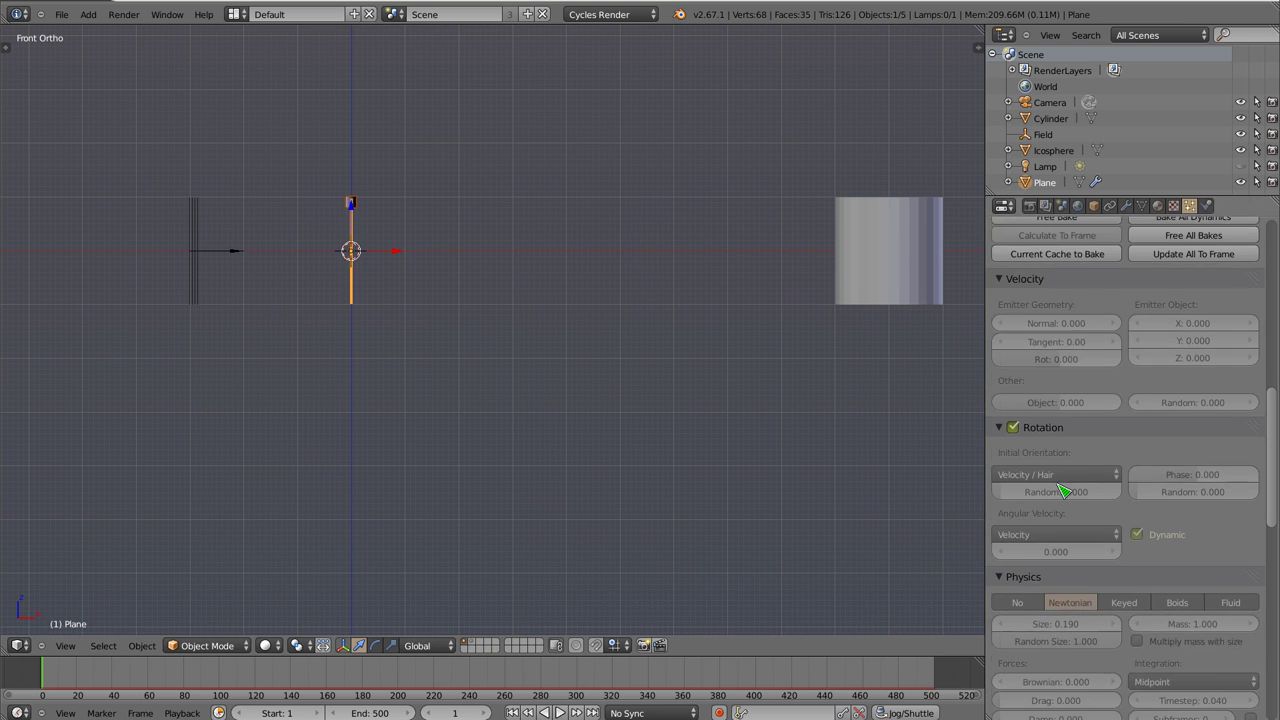
scroll(1065, 490, "down", 3)
scroll(1083, 437, "up", 3)
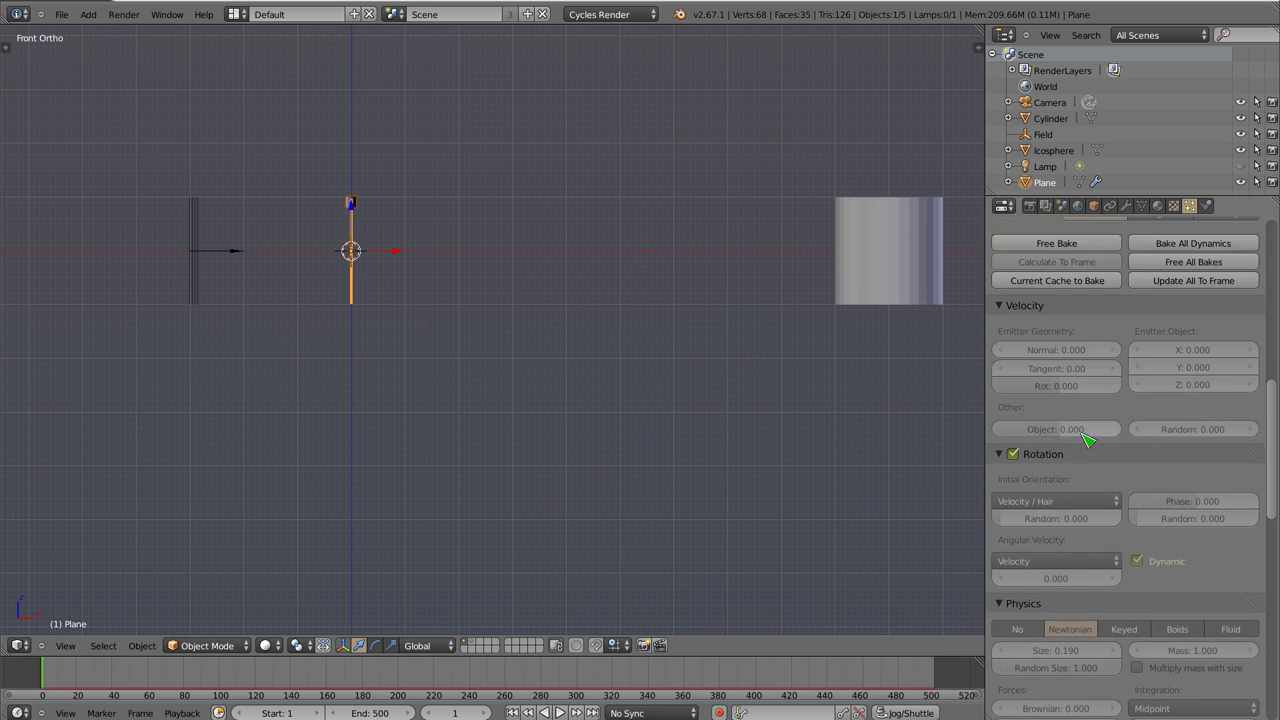
scroll(1083, 437, "up", 2)
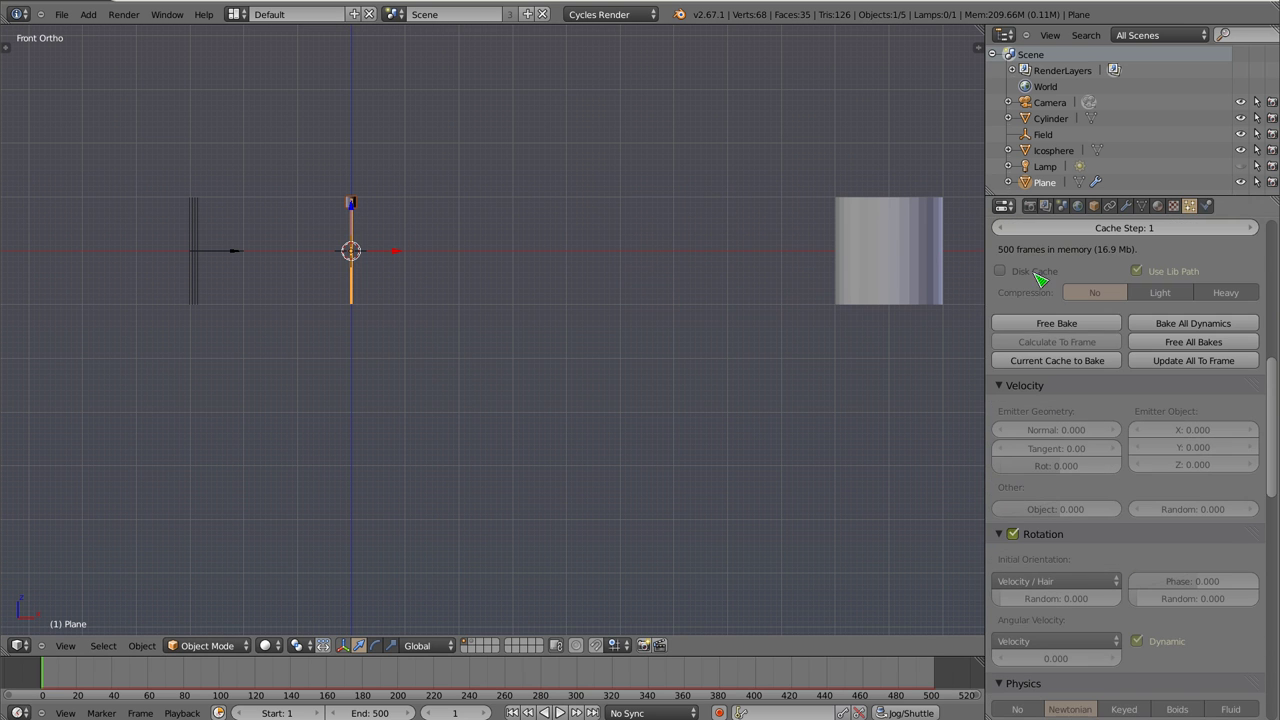
left_click(1085, 385)
left_click(1090, 405)
scroll(1093, 466, "down", 3)
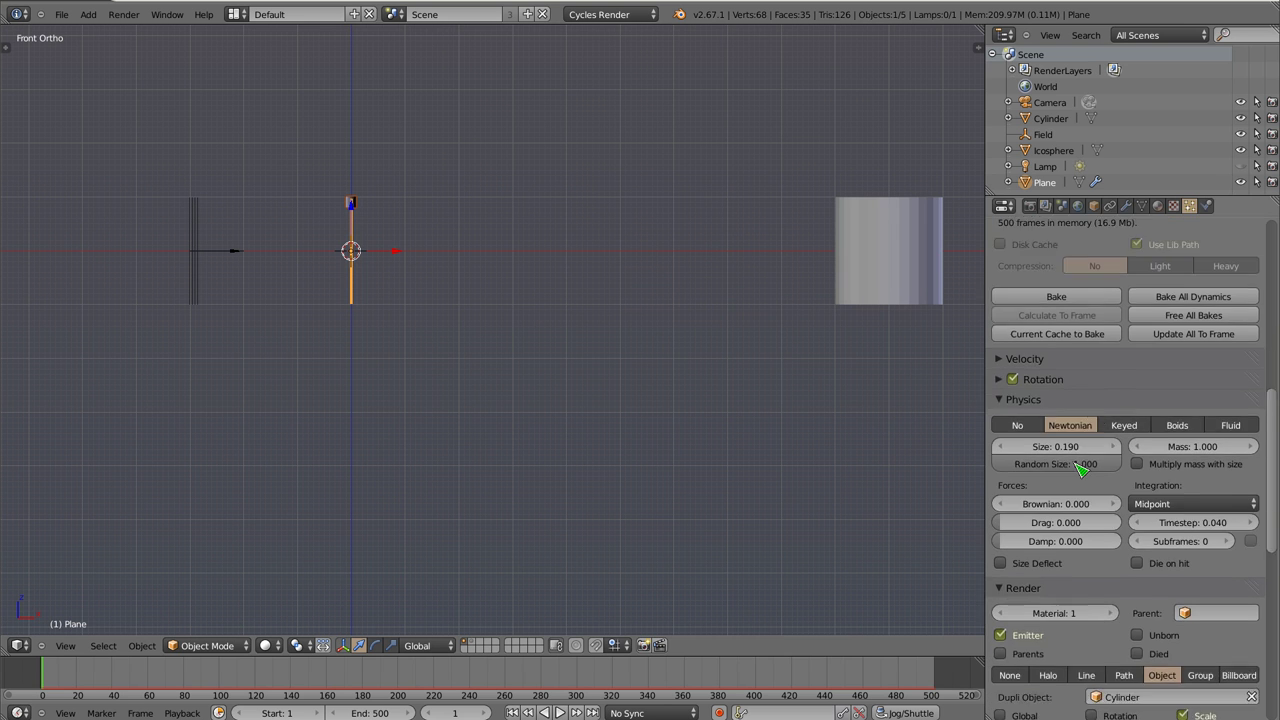
left_click_drag(1060, 442, 1120, 442)
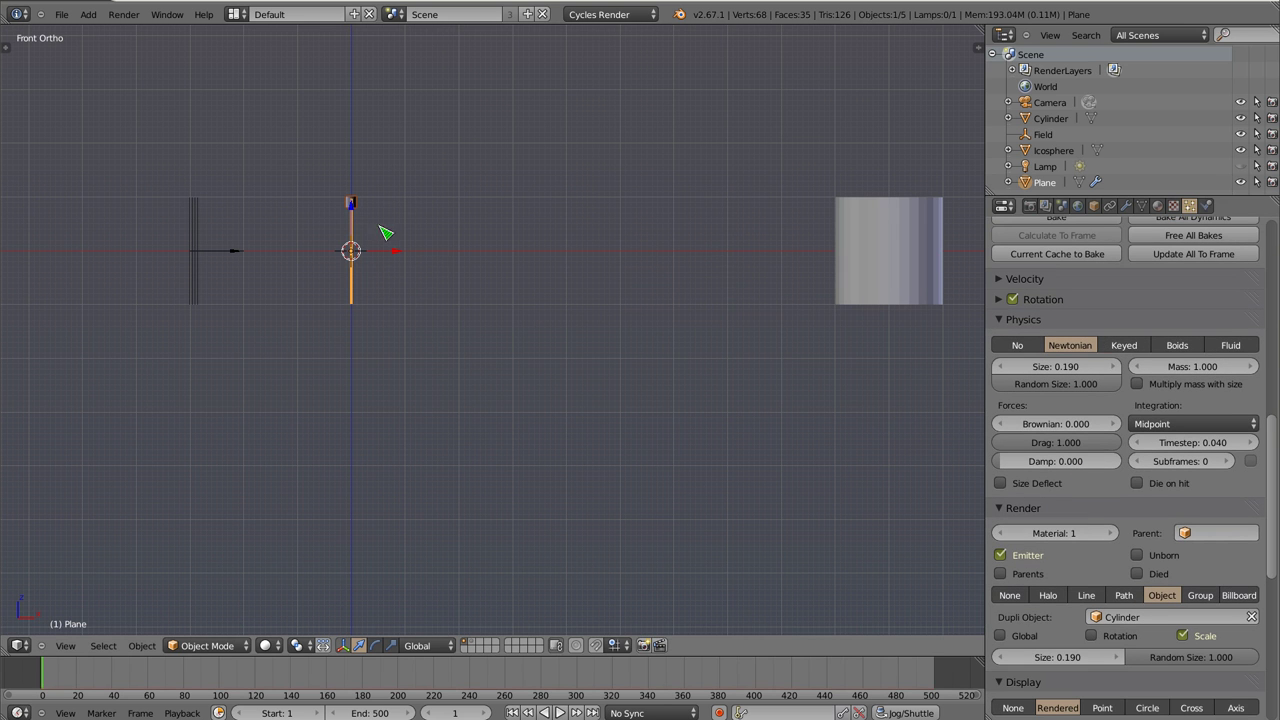
key("alt+a")
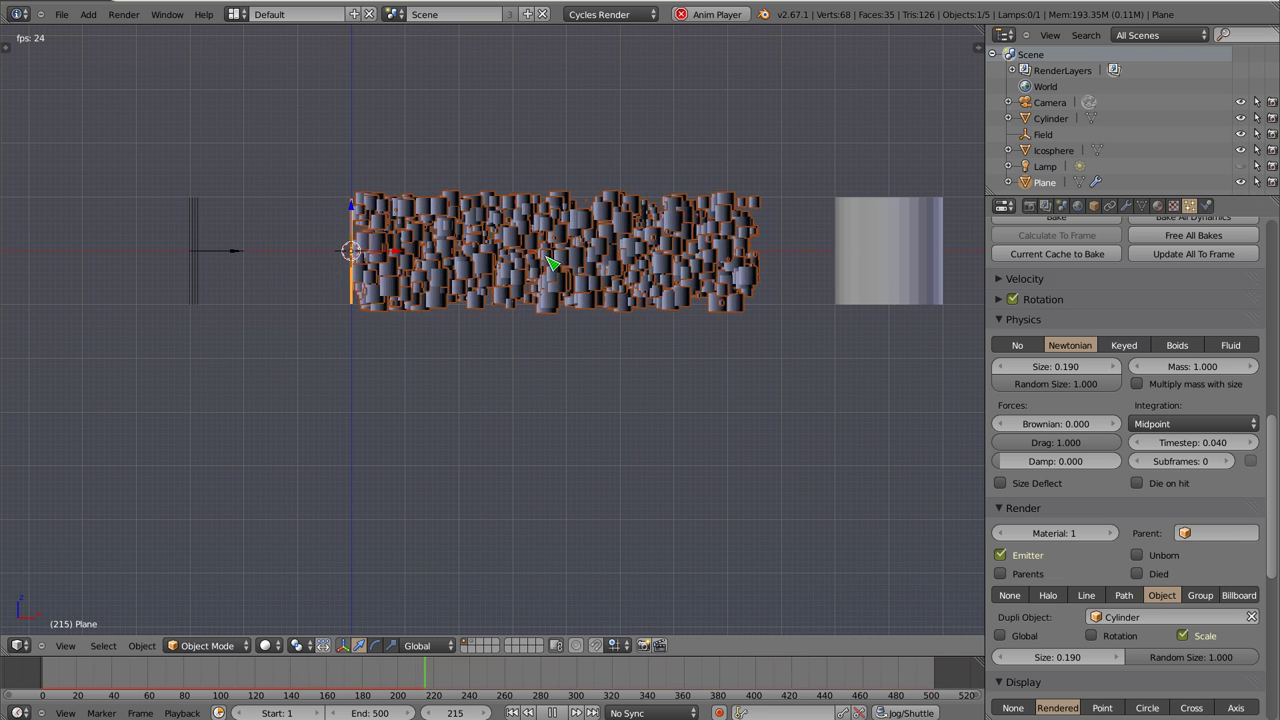
key("Escape")
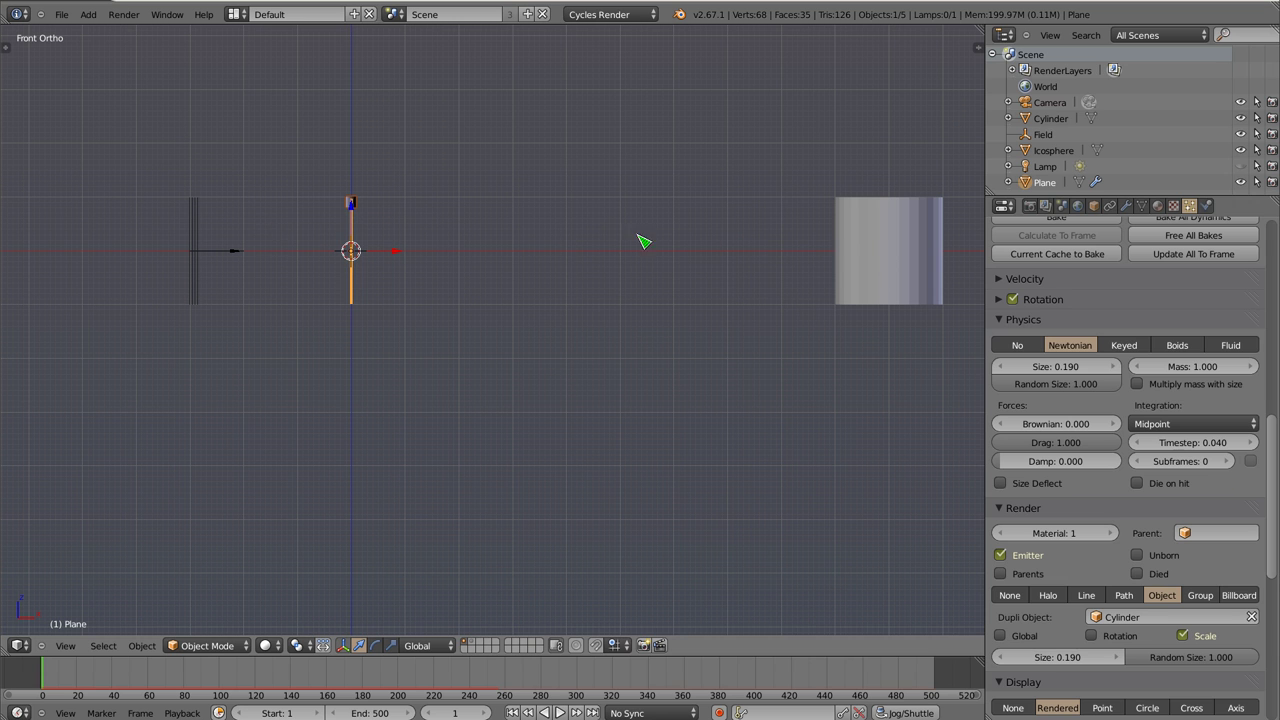
Bake the particle simulation with the new drag and play it back
scroll(1120, 340, "up", 1)
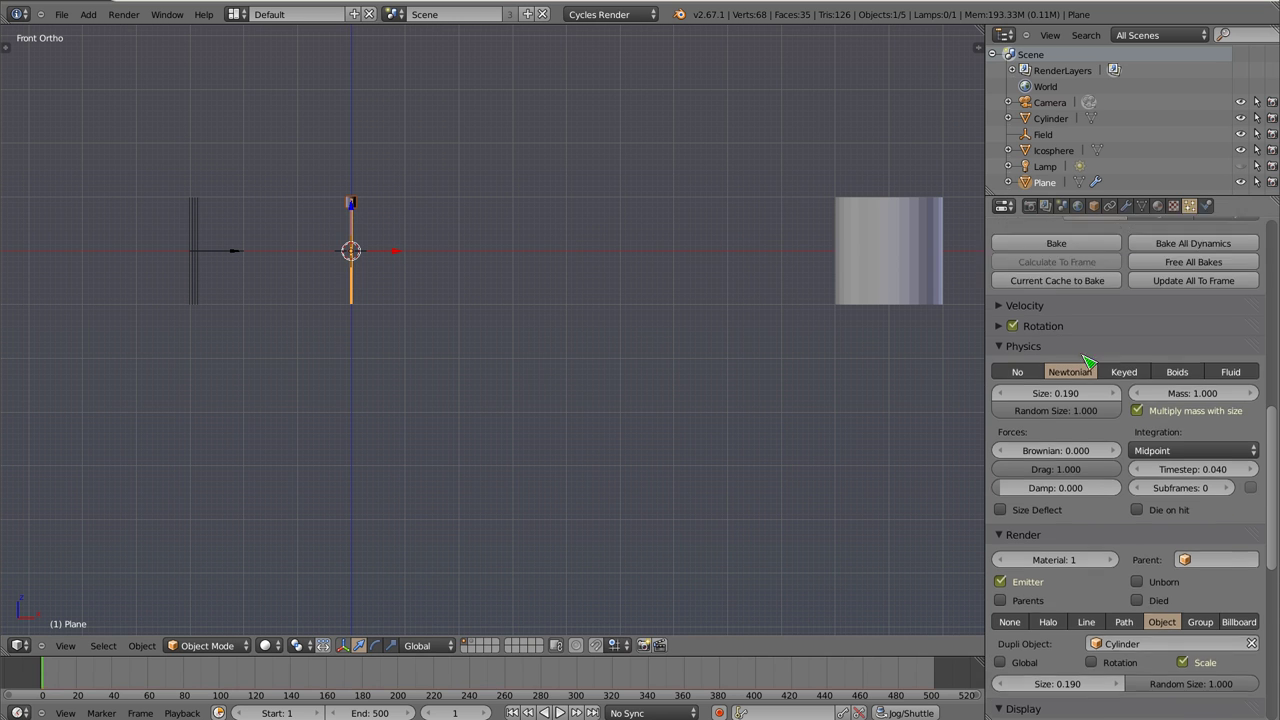
scroll(1090, 360, "up", 3)
left_click(1062, 329)
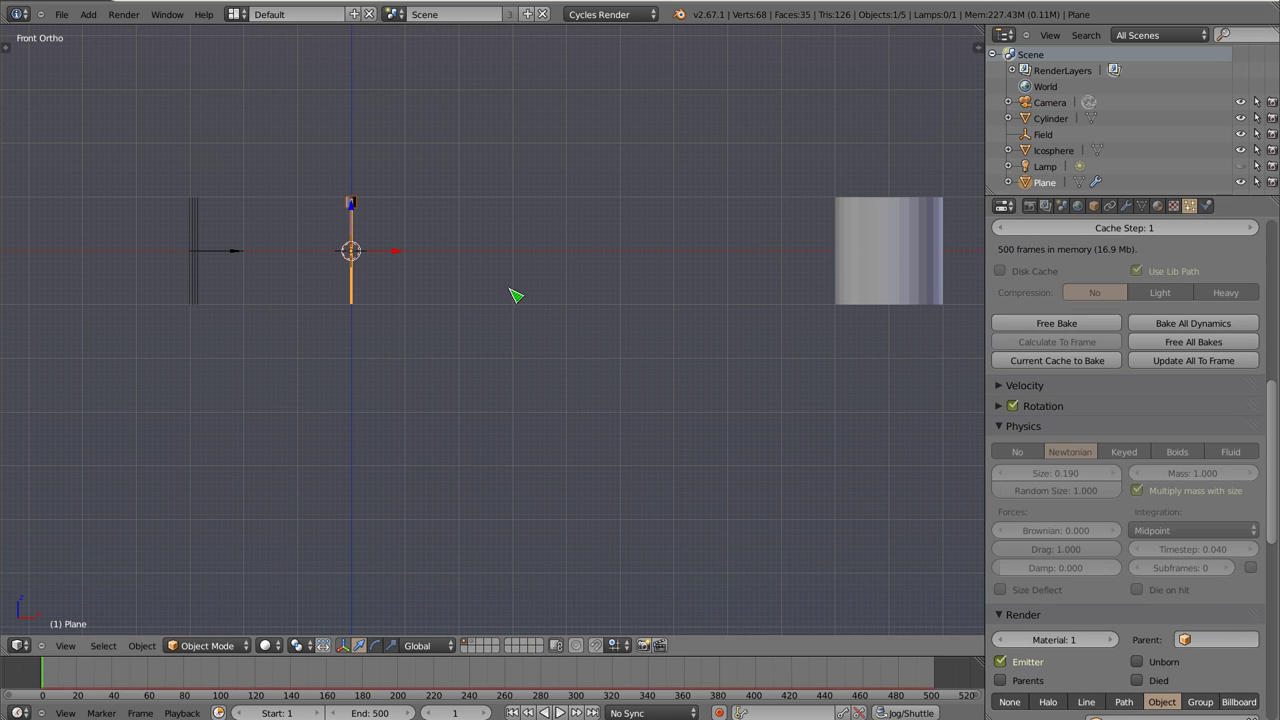
key("alt+a")
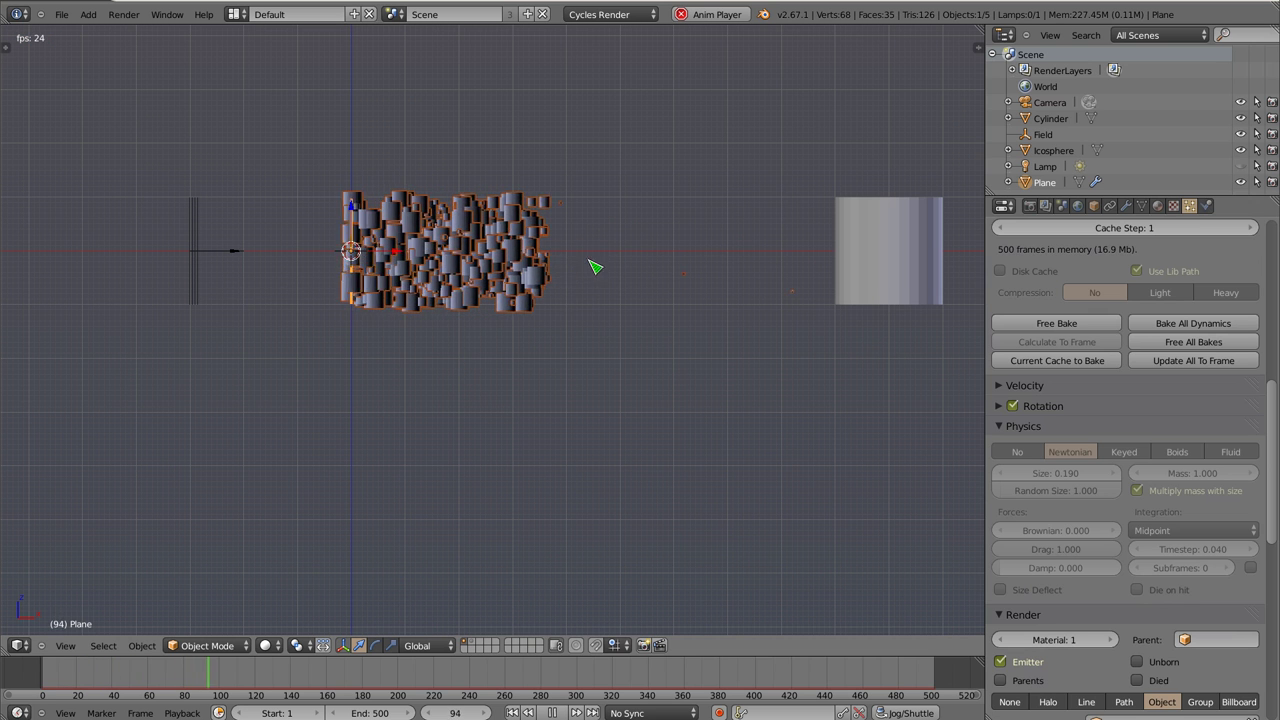
key("Escape")
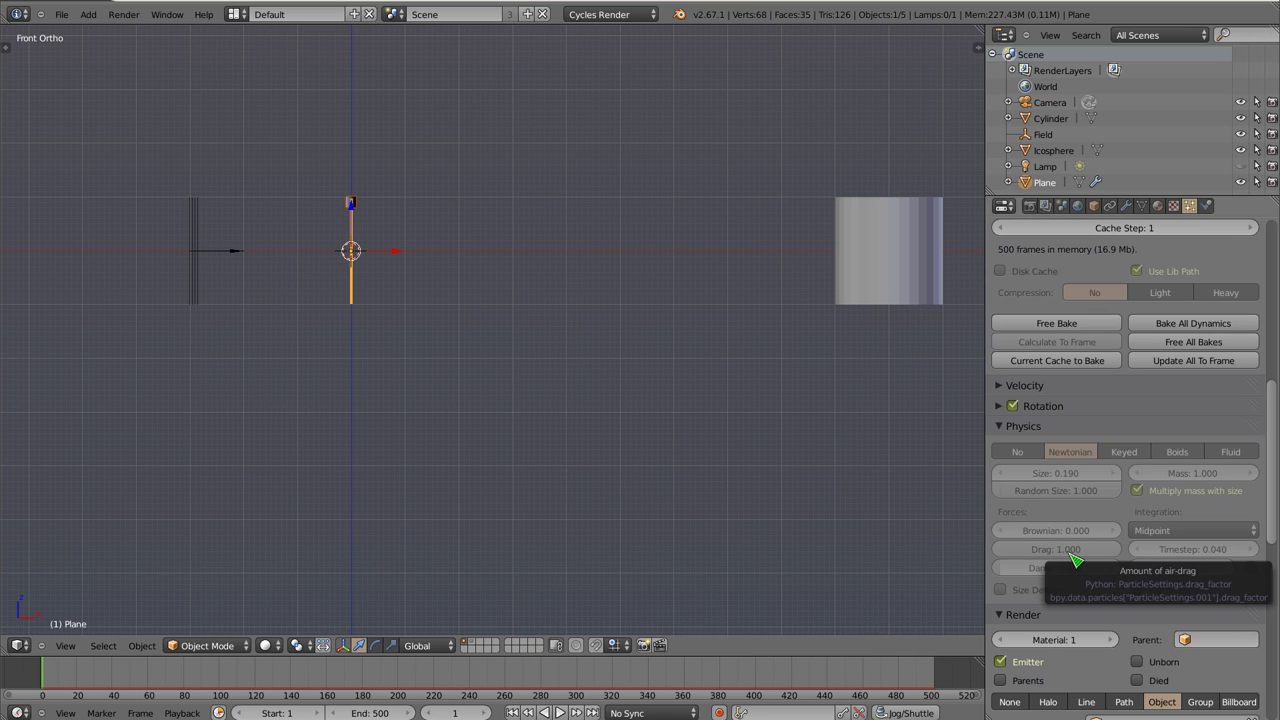
Give the wind field Flow 0 and Minimum/Maximum falloff (Maximum 2.000), then move it nearer the emitter
right_click(199, 251)
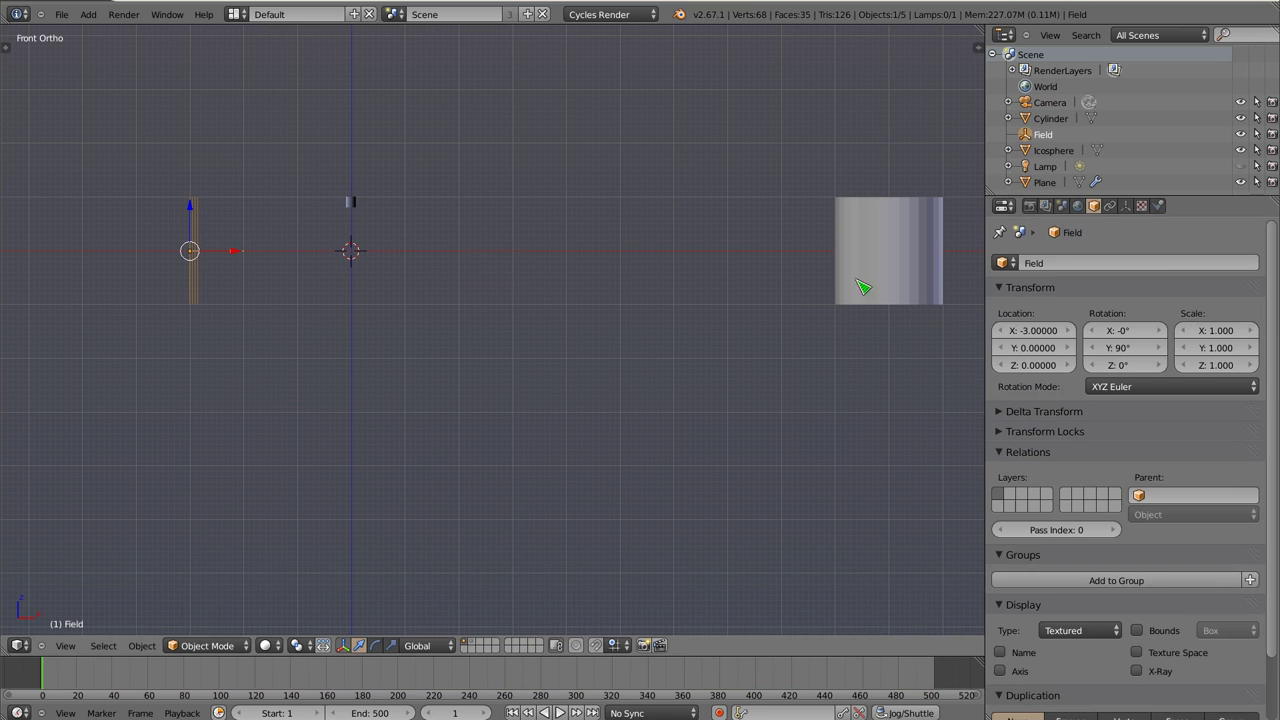
left_click(1159, 206)
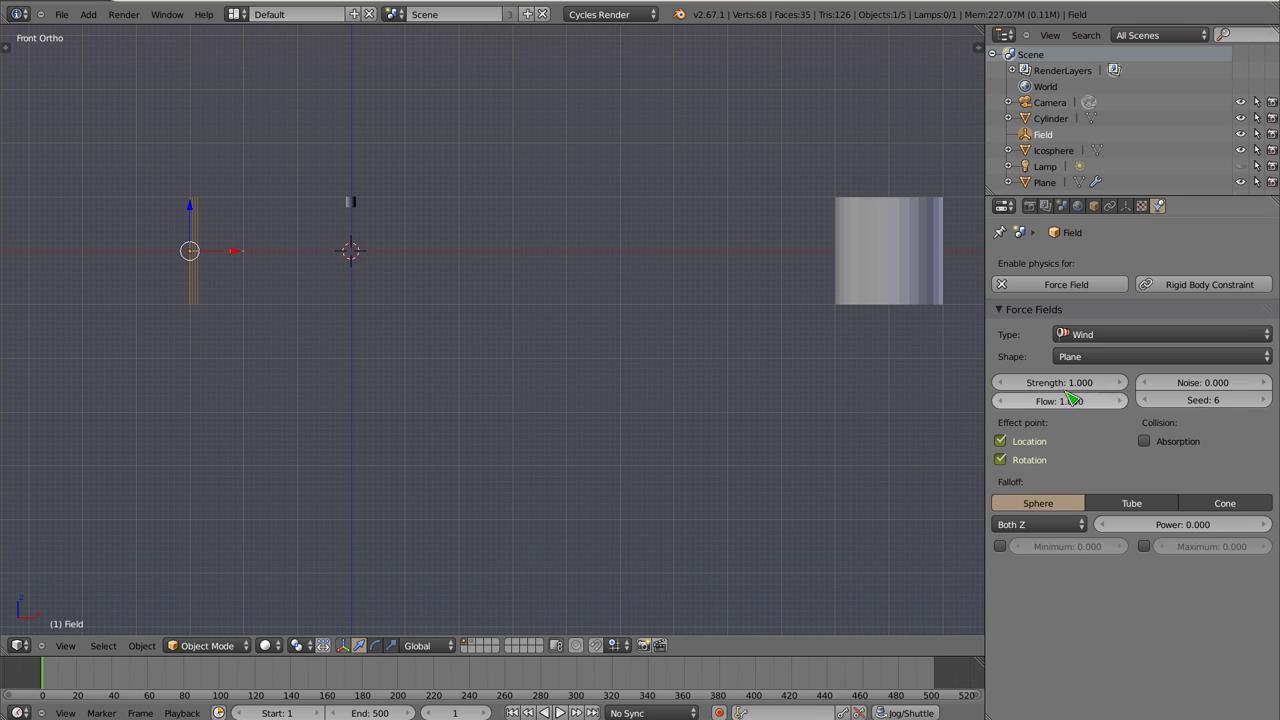
left_click(1085, 402)
type("0")
key("Return")
left_click(1001, 546)
left_click(1144, 546)
left_click(1222, 546)
type("2")
key("Return")
key("g")
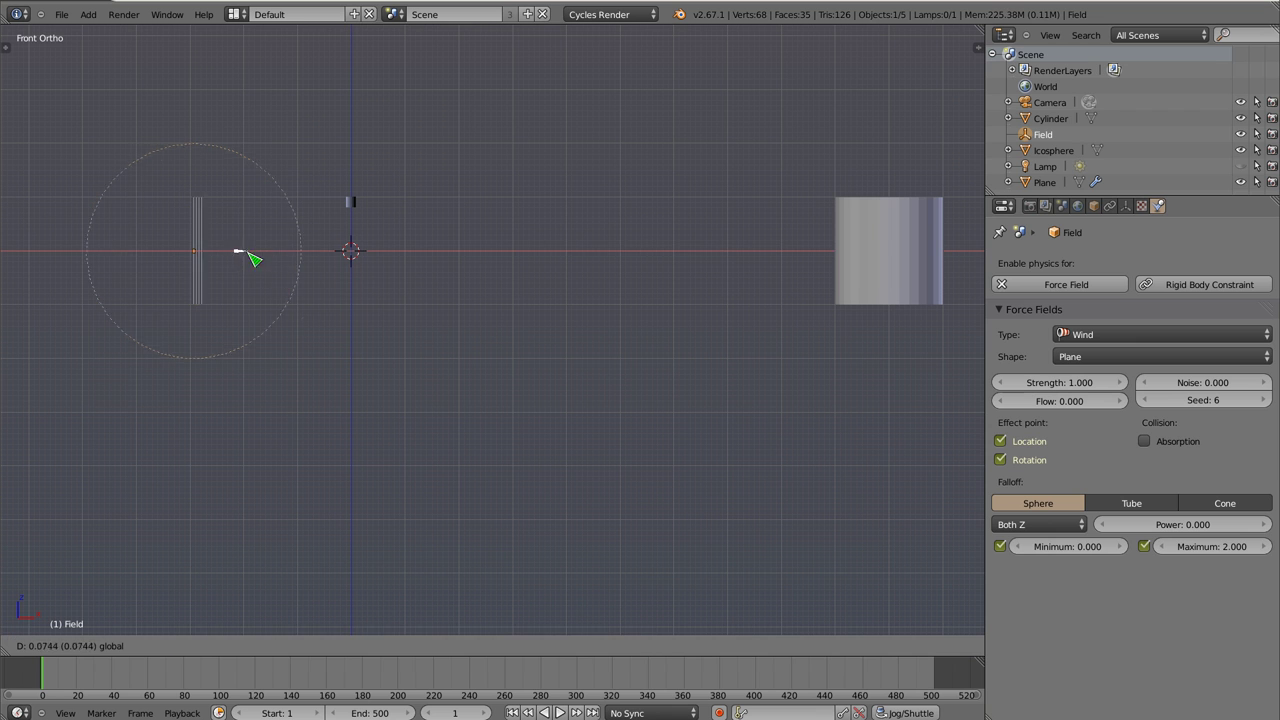
left_click(295, 263)
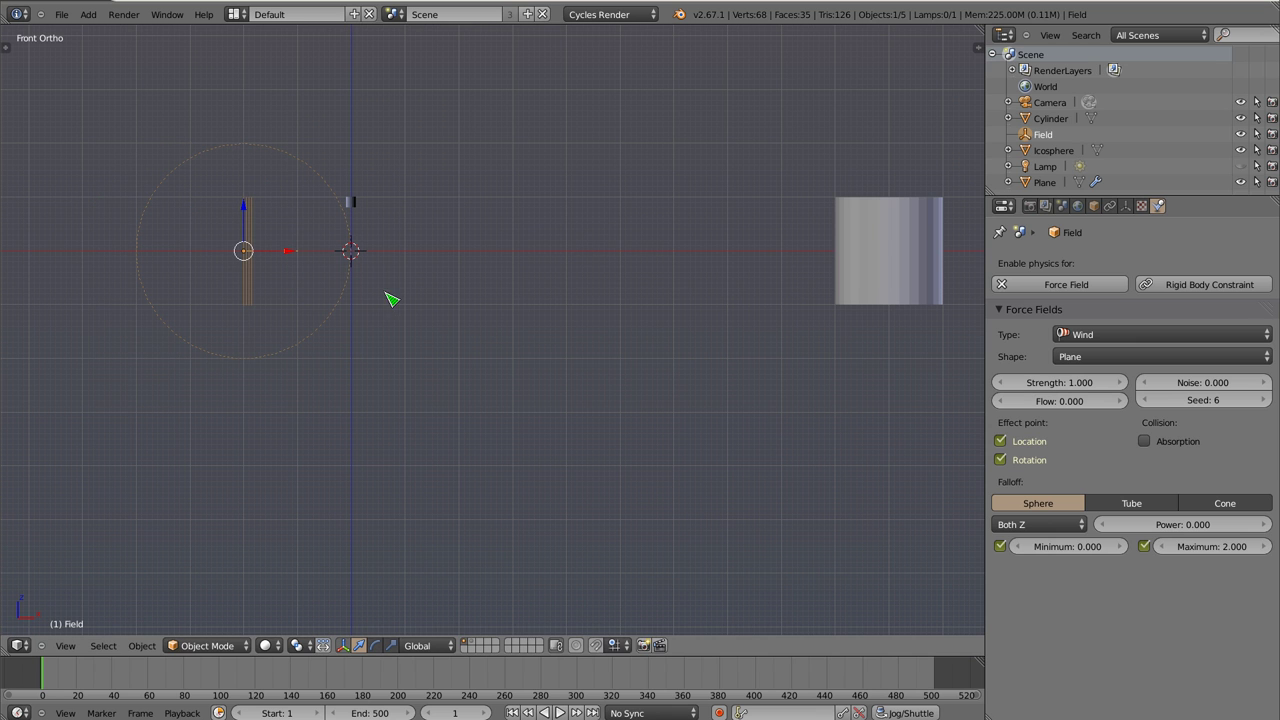
Free the plane's old particle bake, bake the current cache, and play the animation
right_click(378, 242)
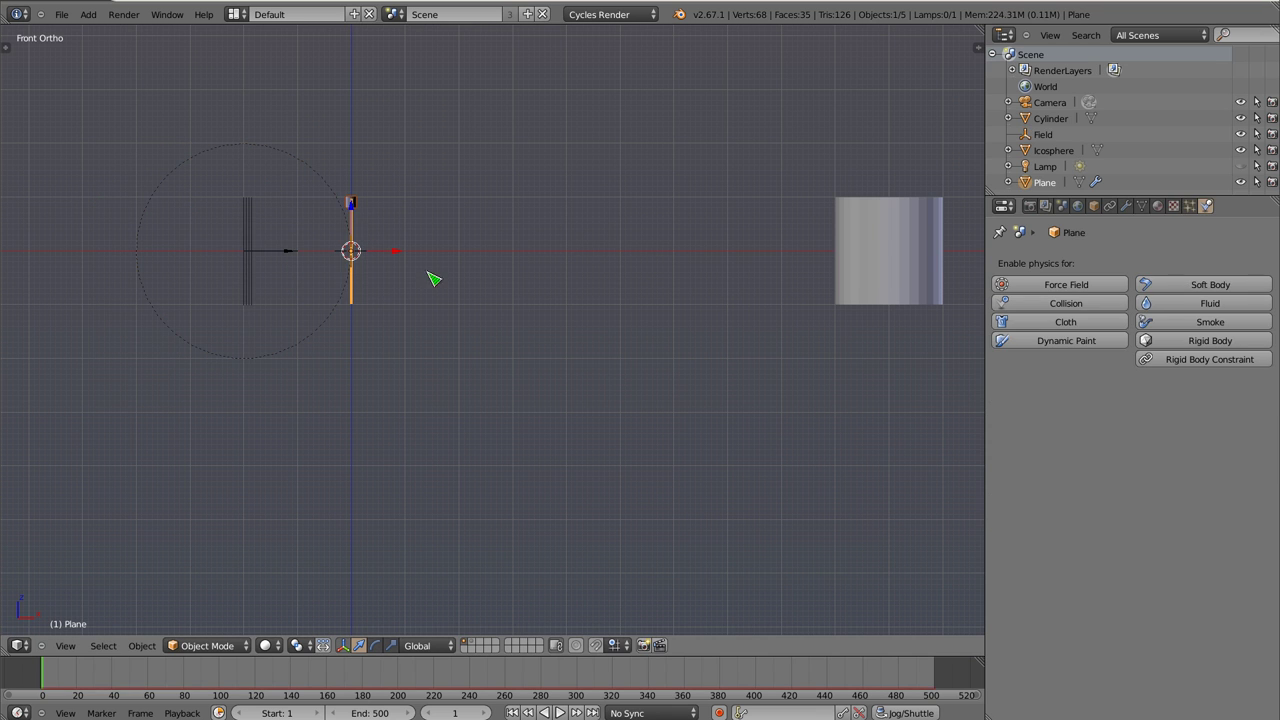
left_click(1189, 205)
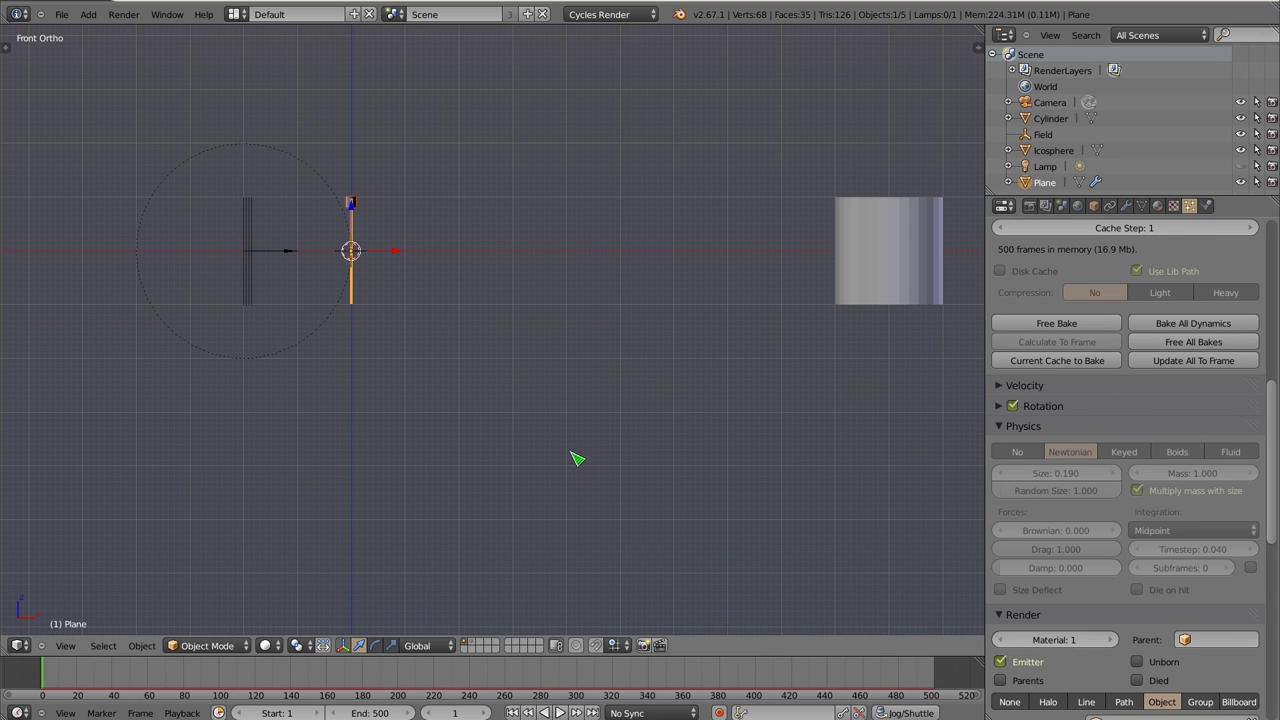
scroll(1127, 424, "down", 3)
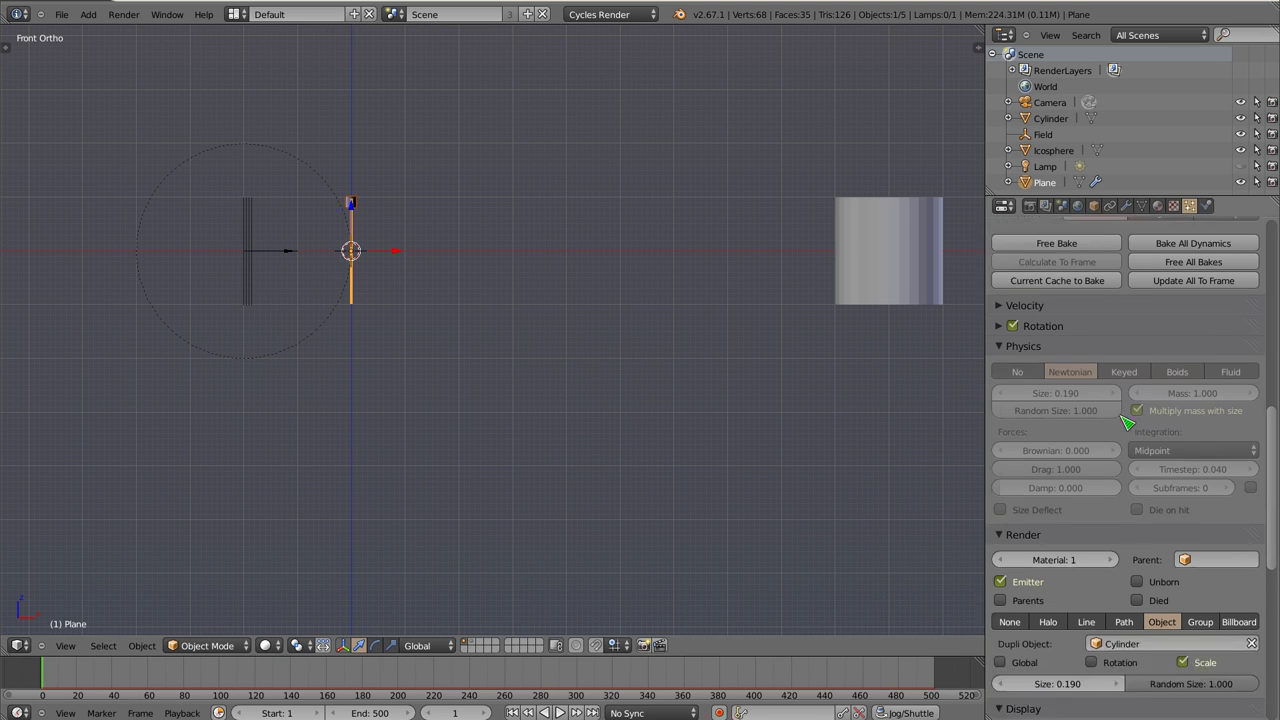
scroll(1127, 424, "up", 1)
left_click(1186, 288)
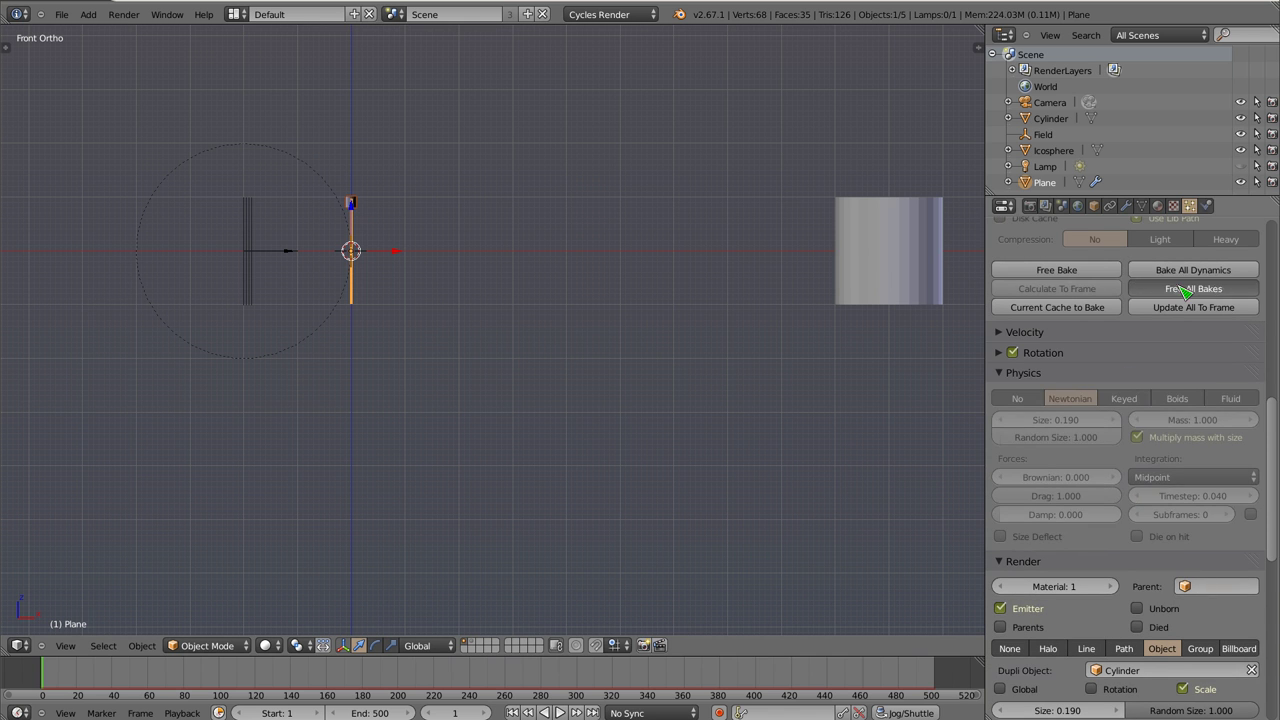
left_click(1041, 313)
key("alt+a")
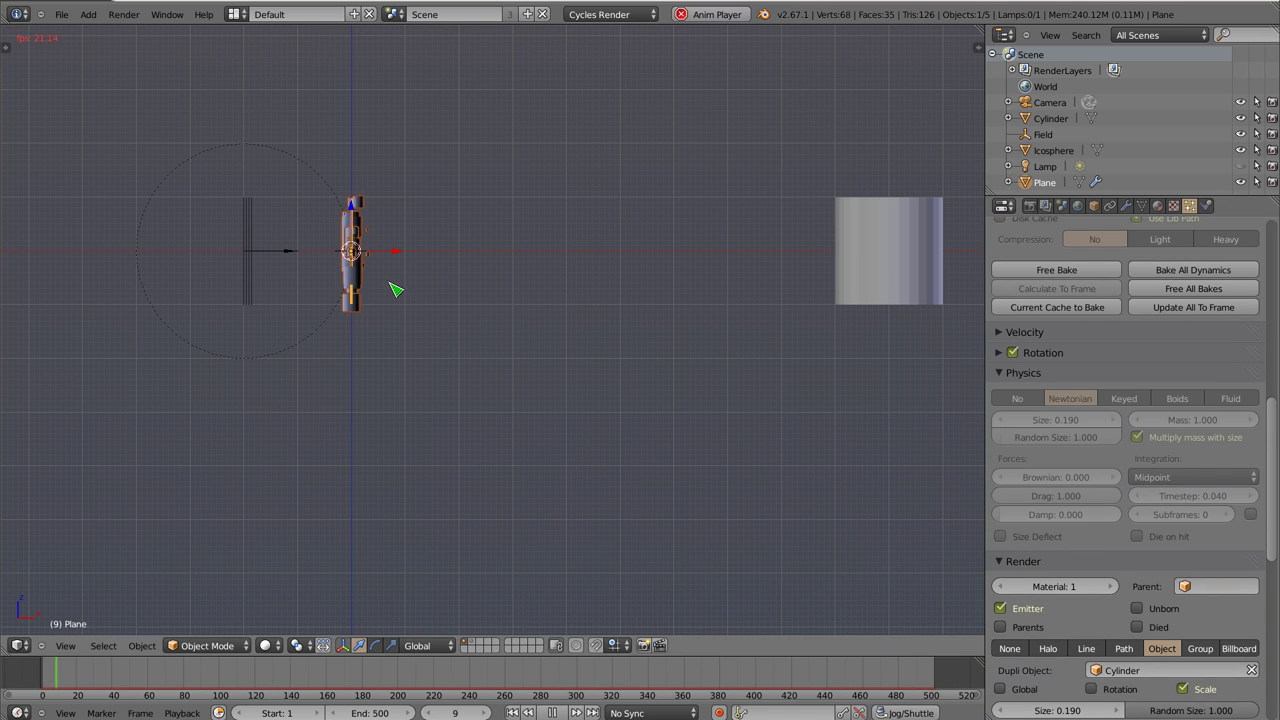
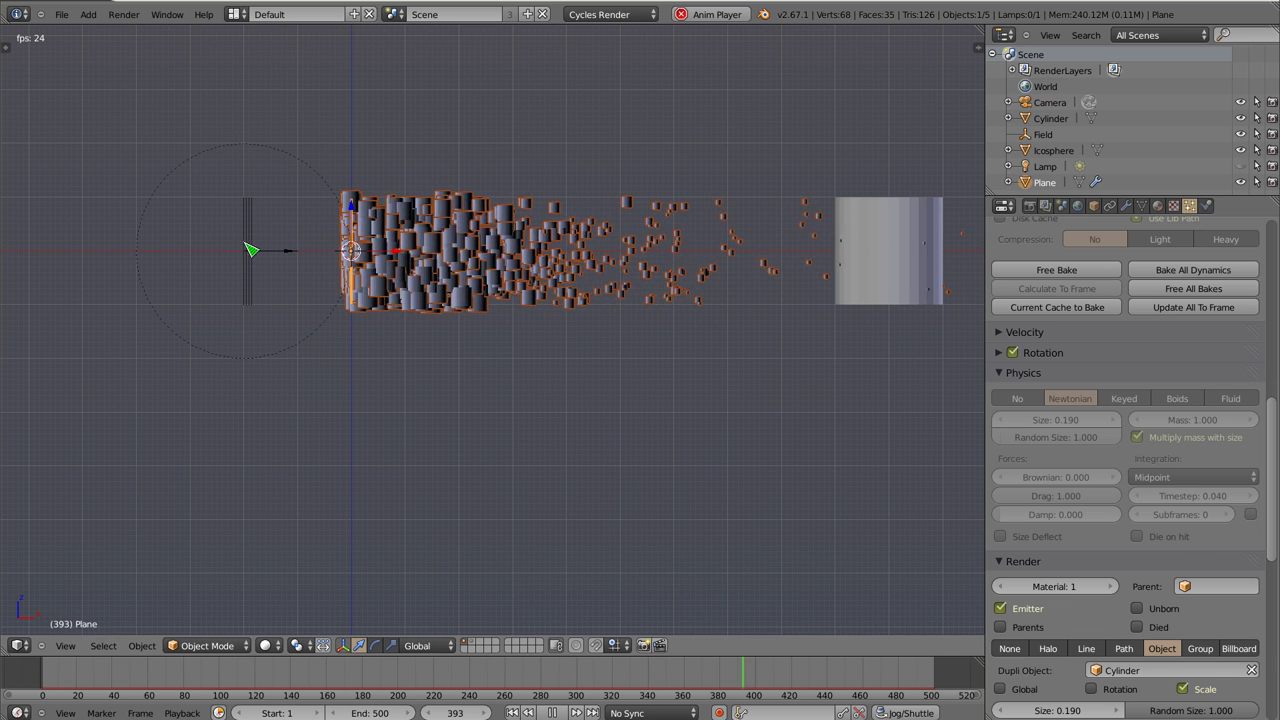
Reselect the Plane emitter and turn off Multiply mass with size in its particle Physics
right_click(252, 250)
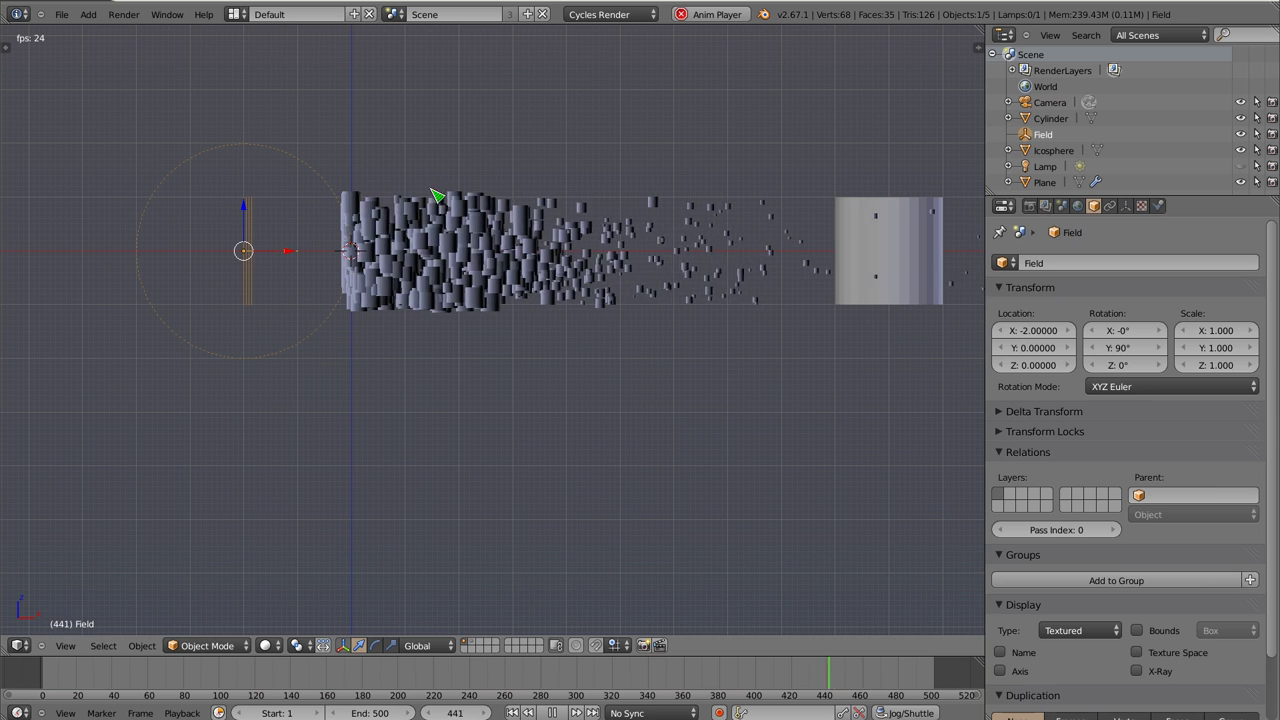
scroll(1143, 443, "down", 2)
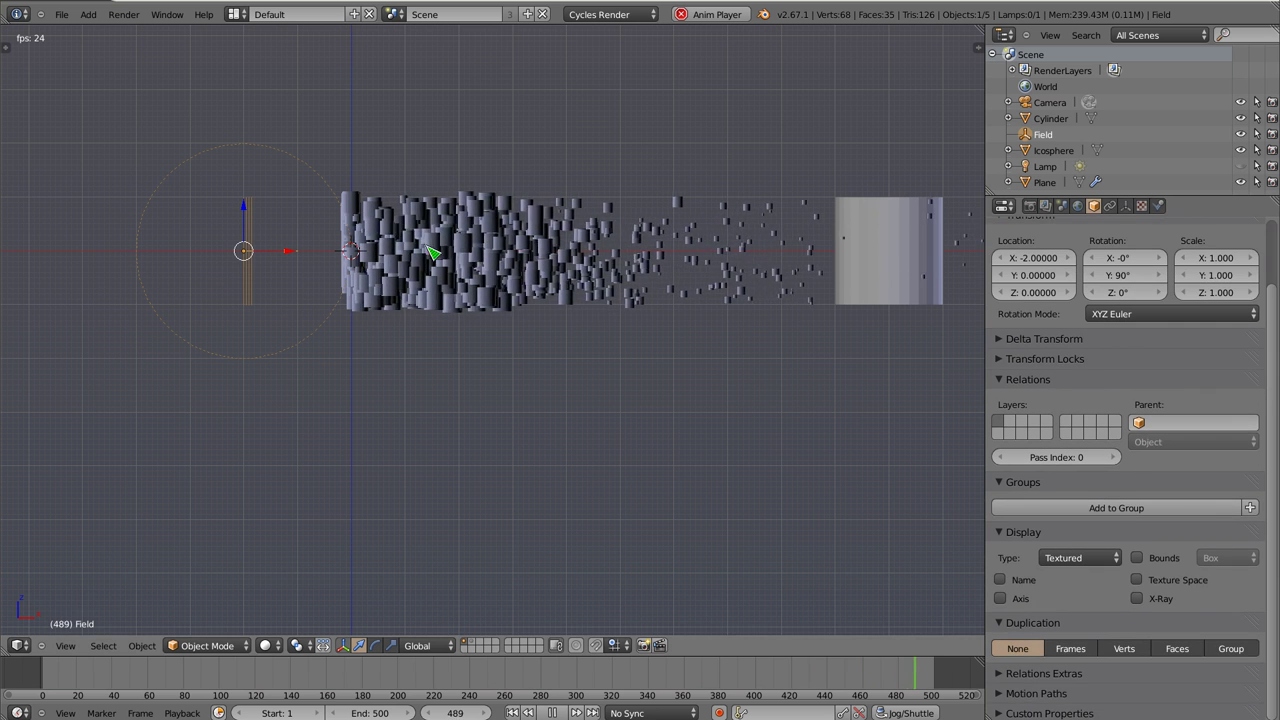
right_click(432, 252)
scroll(1088, 447, "down", 5)
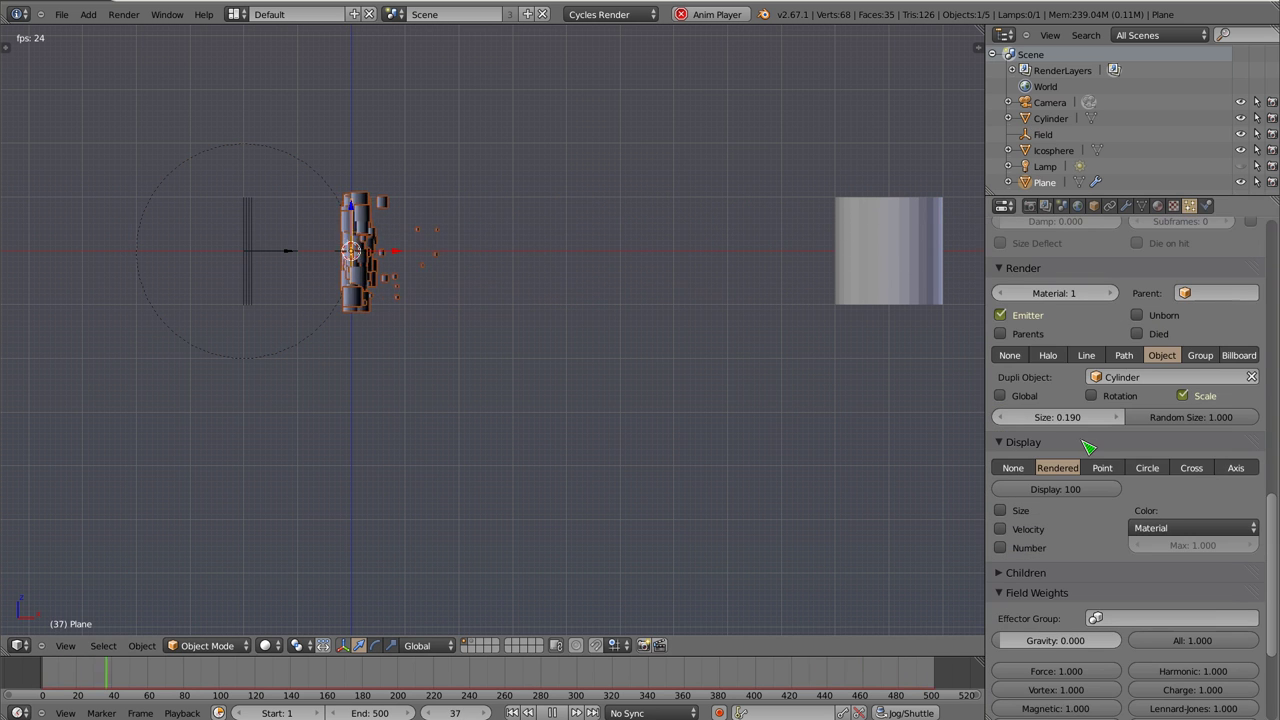
scroll(1088, 466, "down", 4)
scroll(1088, 466, "up", 4)
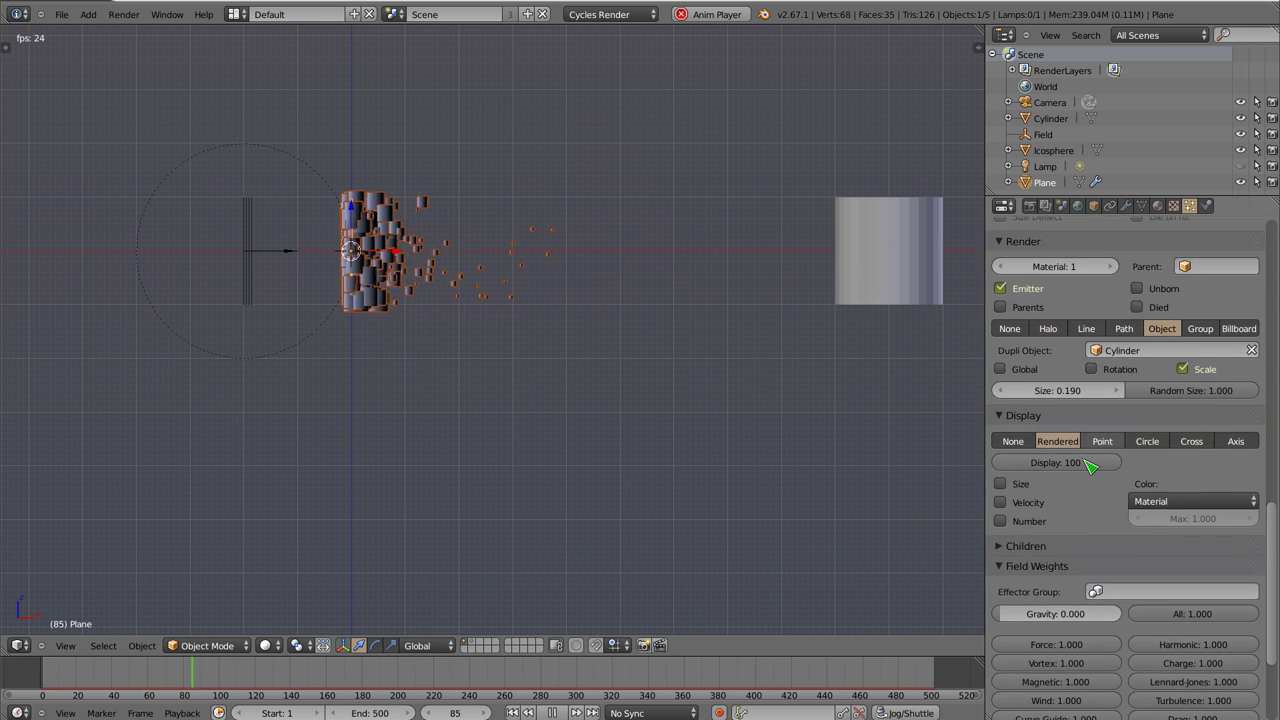
scroll(1088, 466, "up", 3)
scroll(1088, 466, "up", 2)
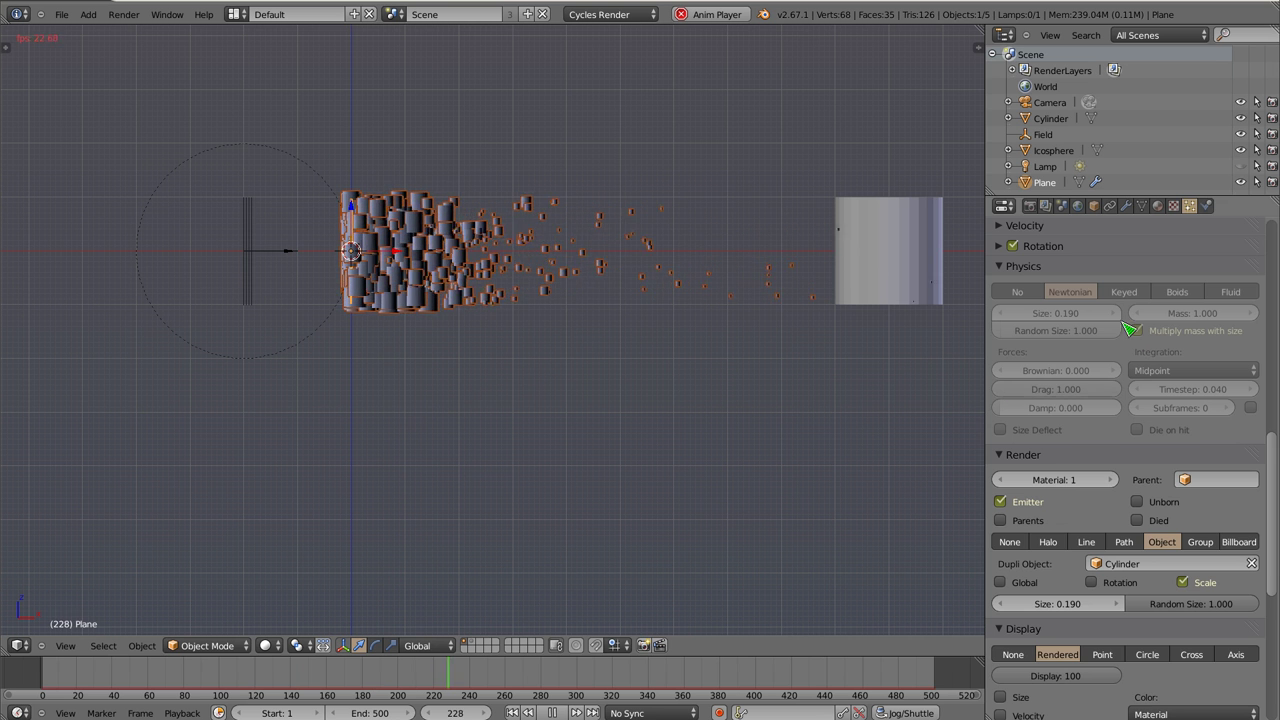
scroll(1114, 407, "up", 6)
scroll(1120, 370, "down", 4)
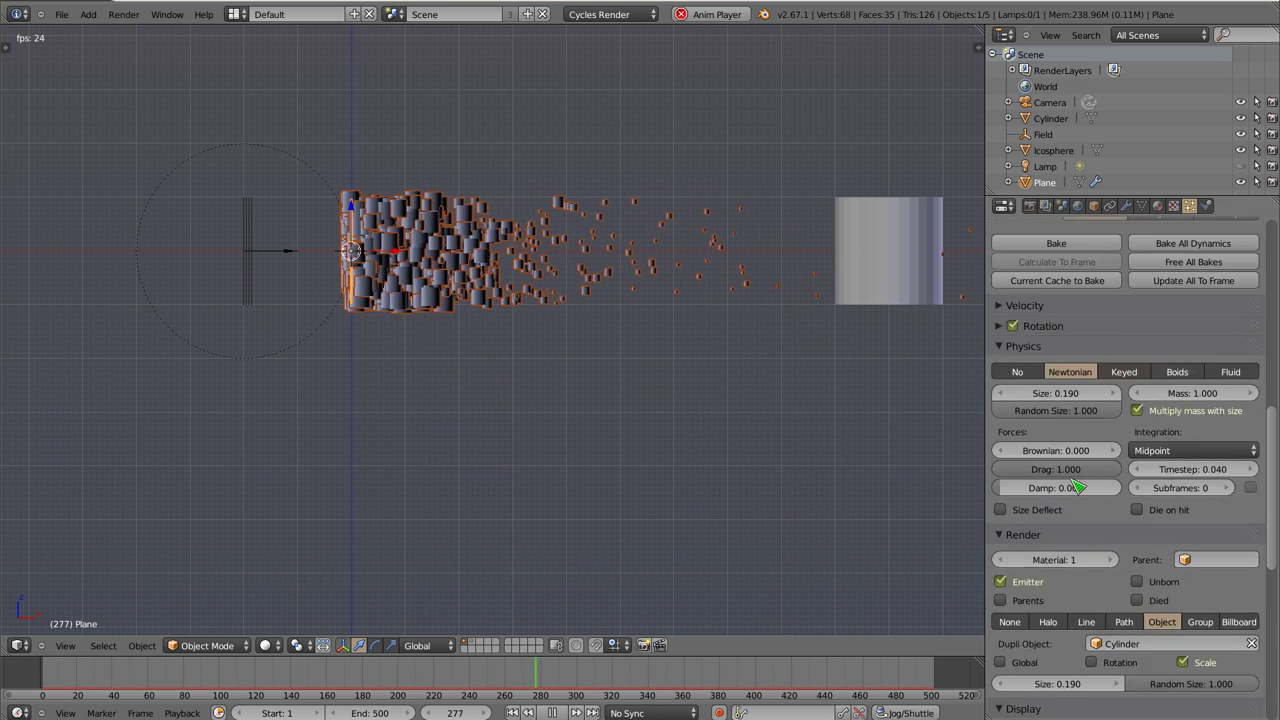
scroll(1128, 328, "down", 3)
left_click(1138, 304)
Preview the animation, then set particle Drag to 0 and replay it
key("alt+a")
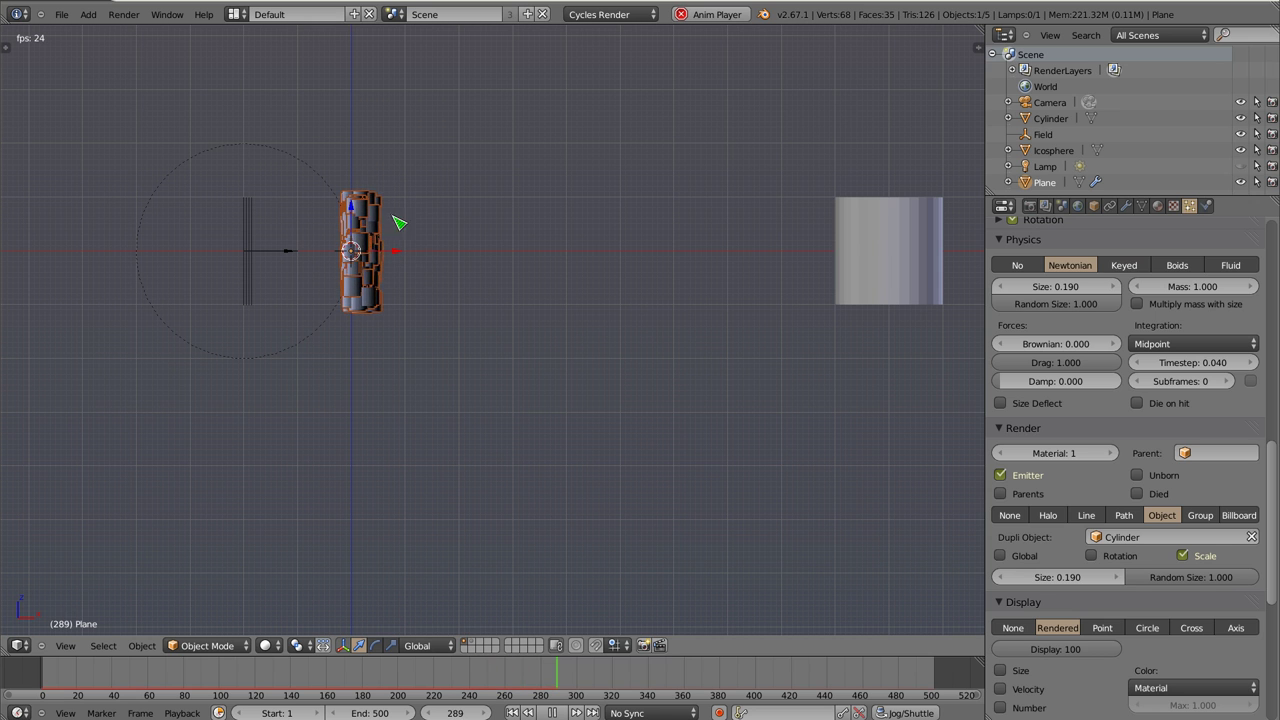
key("Escape")
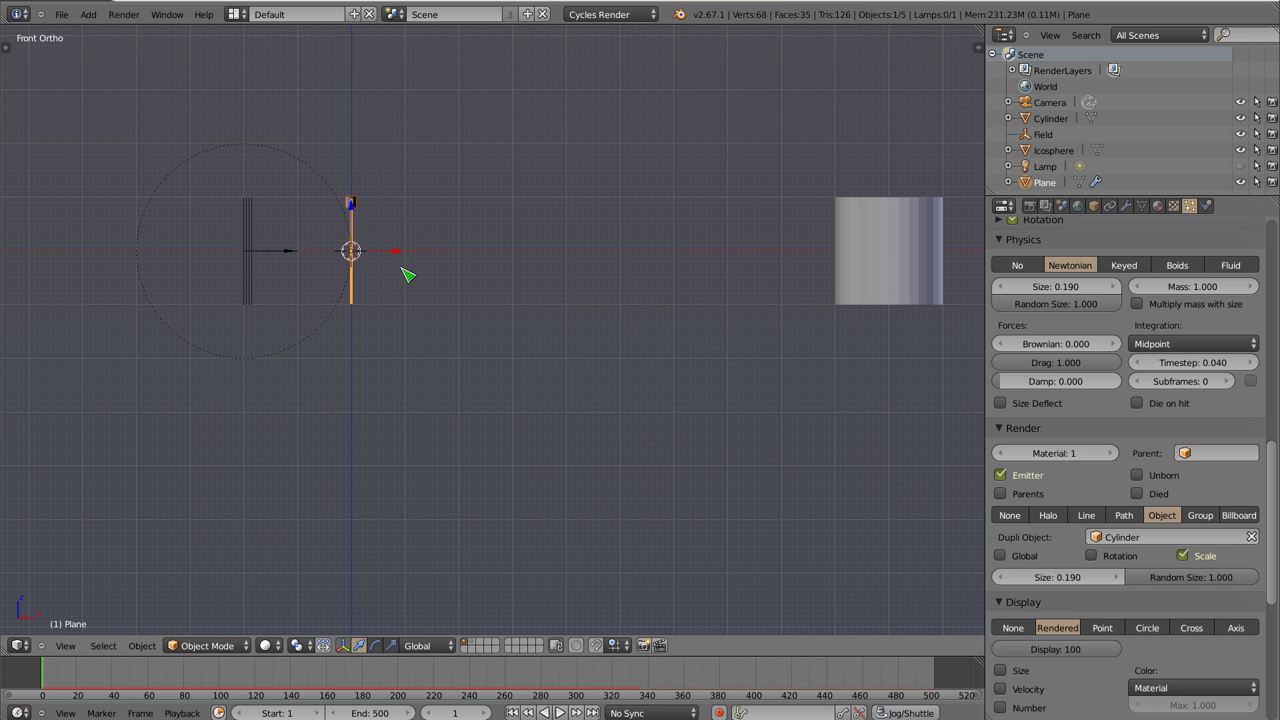
scroll(1070, 622, "down", 1)
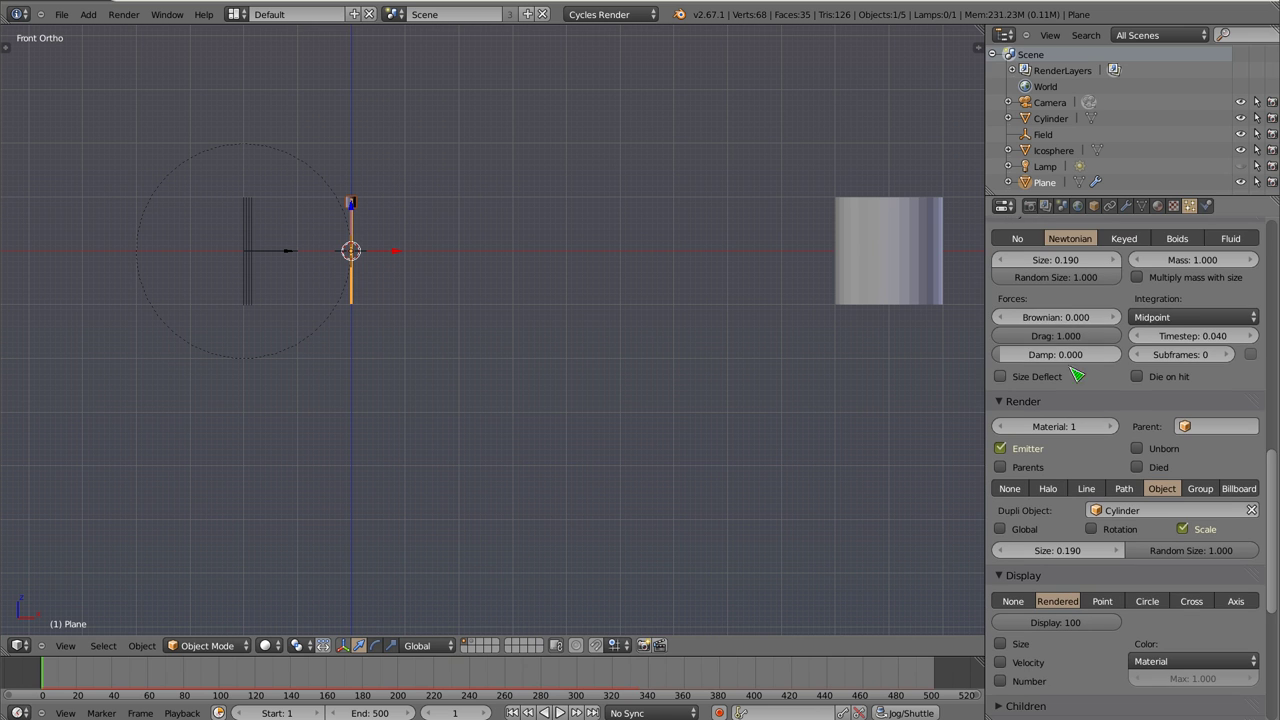
key("BackSpace")
key("alt+a")
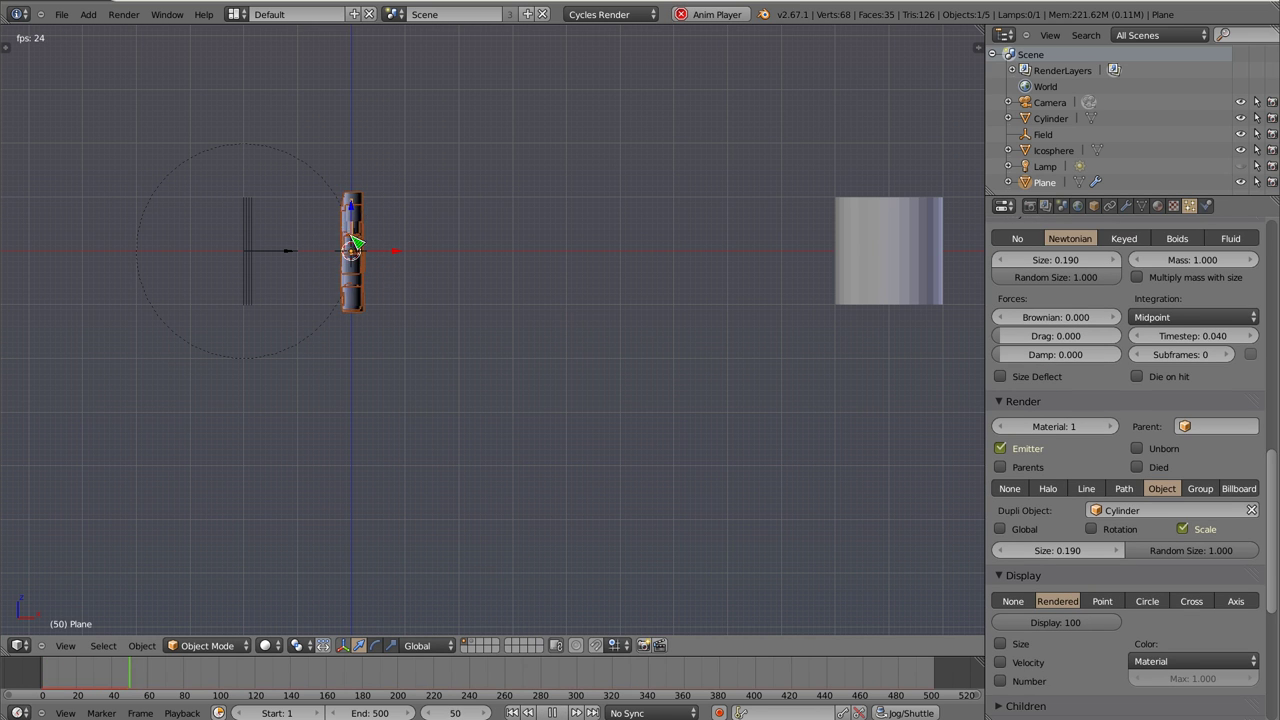
key("Escape")
Bake the particle simulation and play back the baked result
scroll(1150, 380, "up", 3)
scroll(1176, 373, "up", 6)
left_click(1040, 352)
key("alt+a")
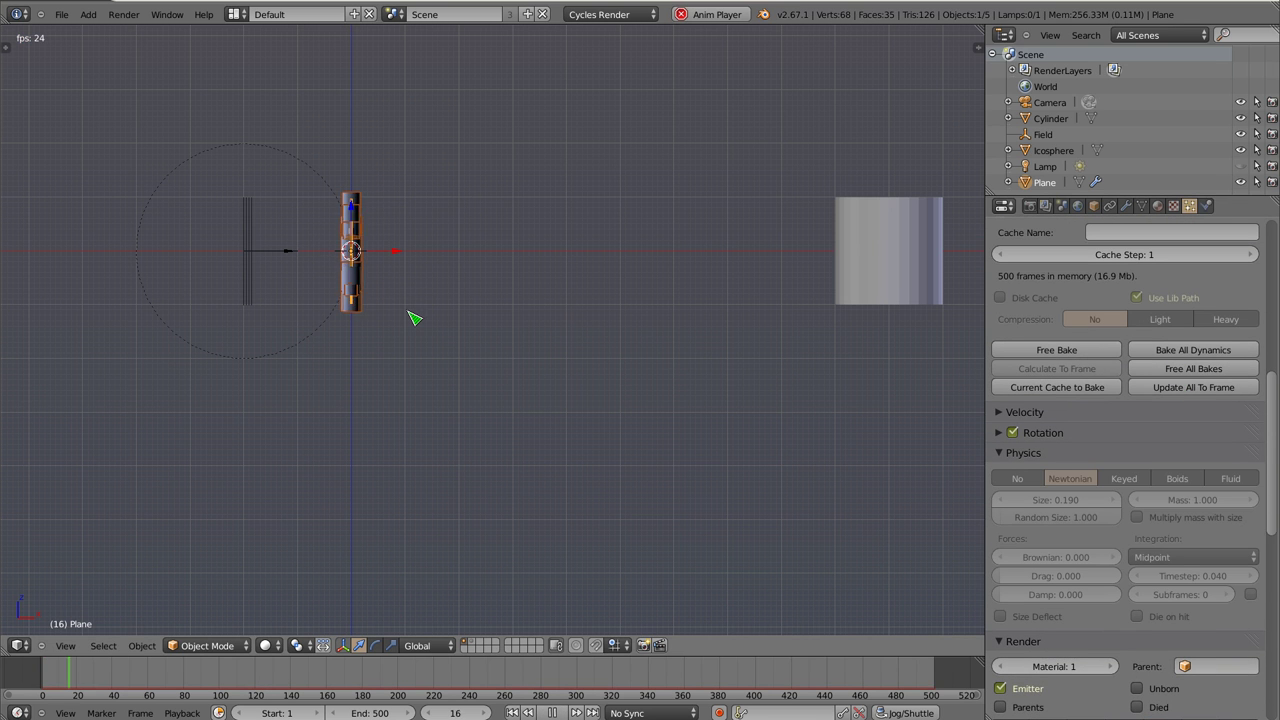
key("Escape")
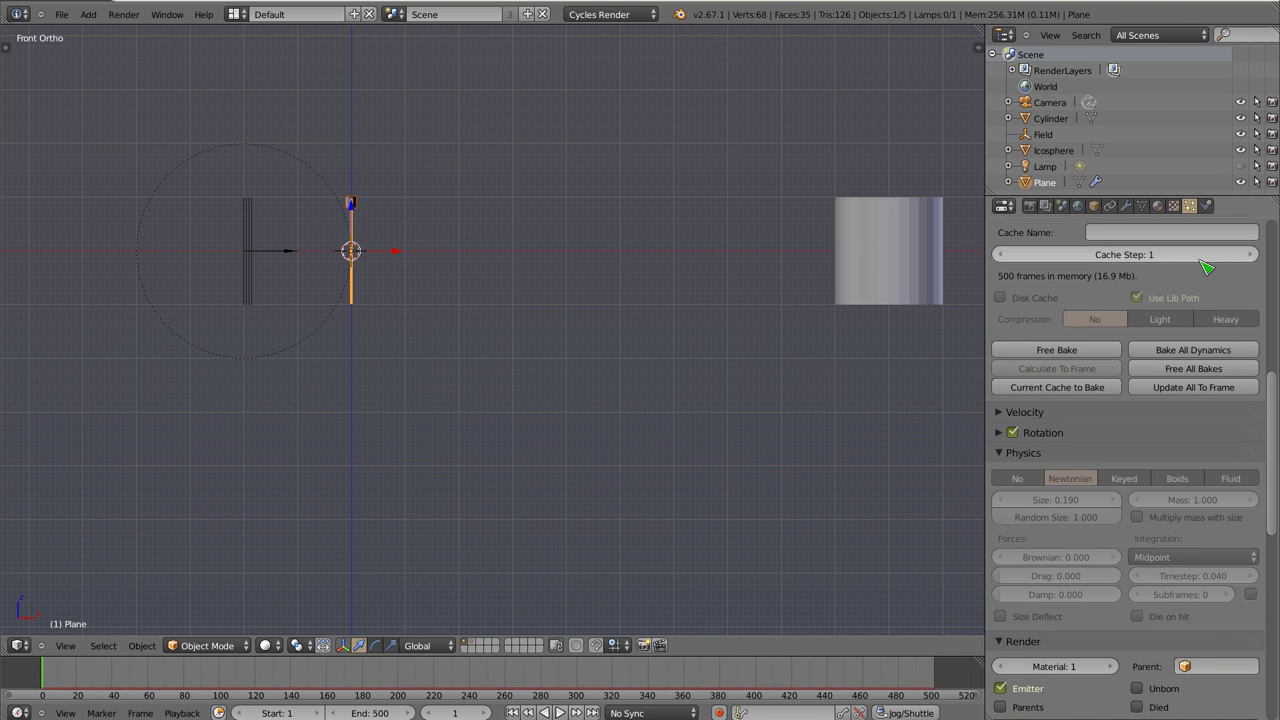
Free the bake and raise the emission Number to 1001
scroll(1190, 300, "up", 3)
scroll(1172, 332, "up", 2)
scroll(1173, 335, "up", 3)
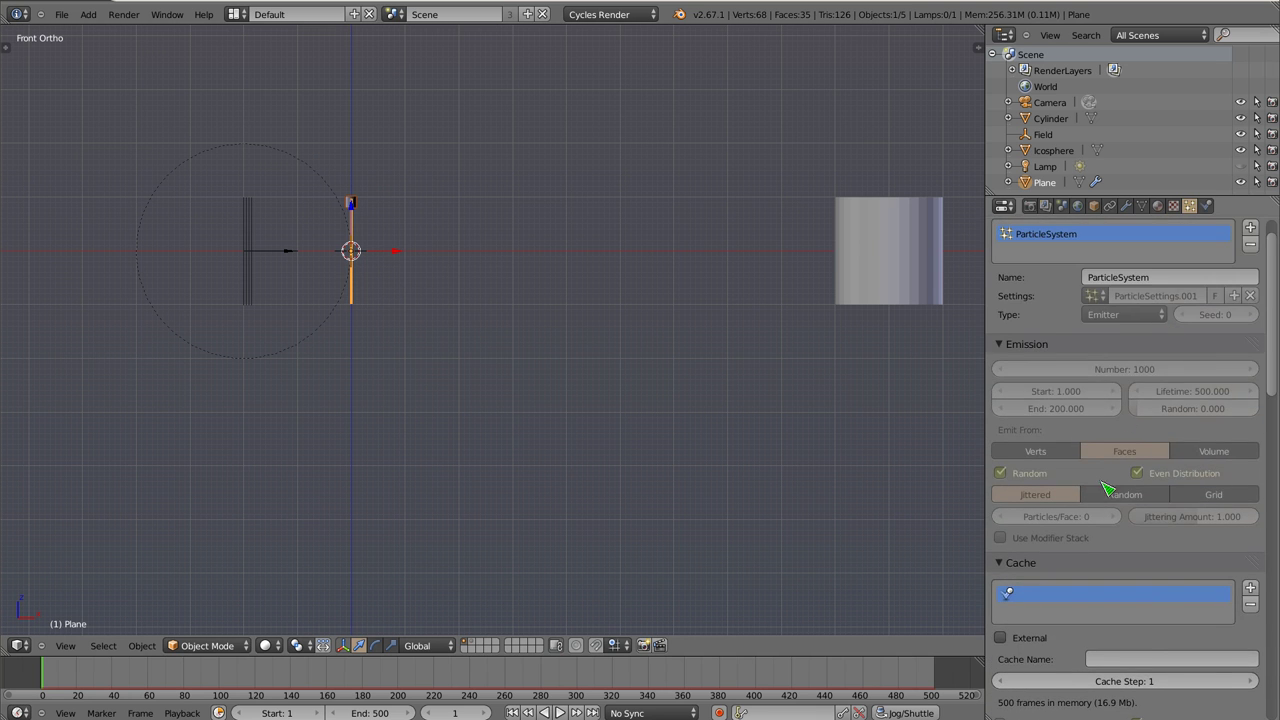
scroll(1055, 640, "down", 3)
left_click(1056, 643)
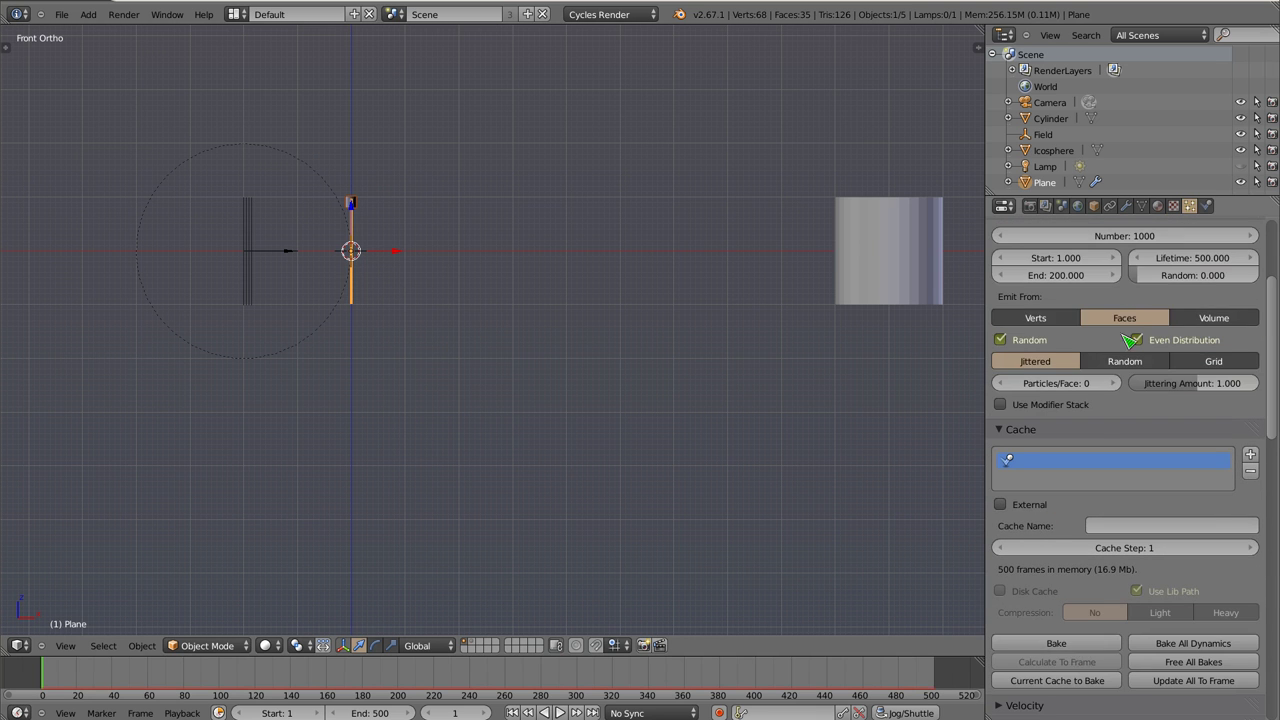
scroll(1130, 340, "up", 2)
left_click(1250, 315)
Replay the unbaked animation to watch the 1001 particles emit
scroll(368, 393, "down", 5)
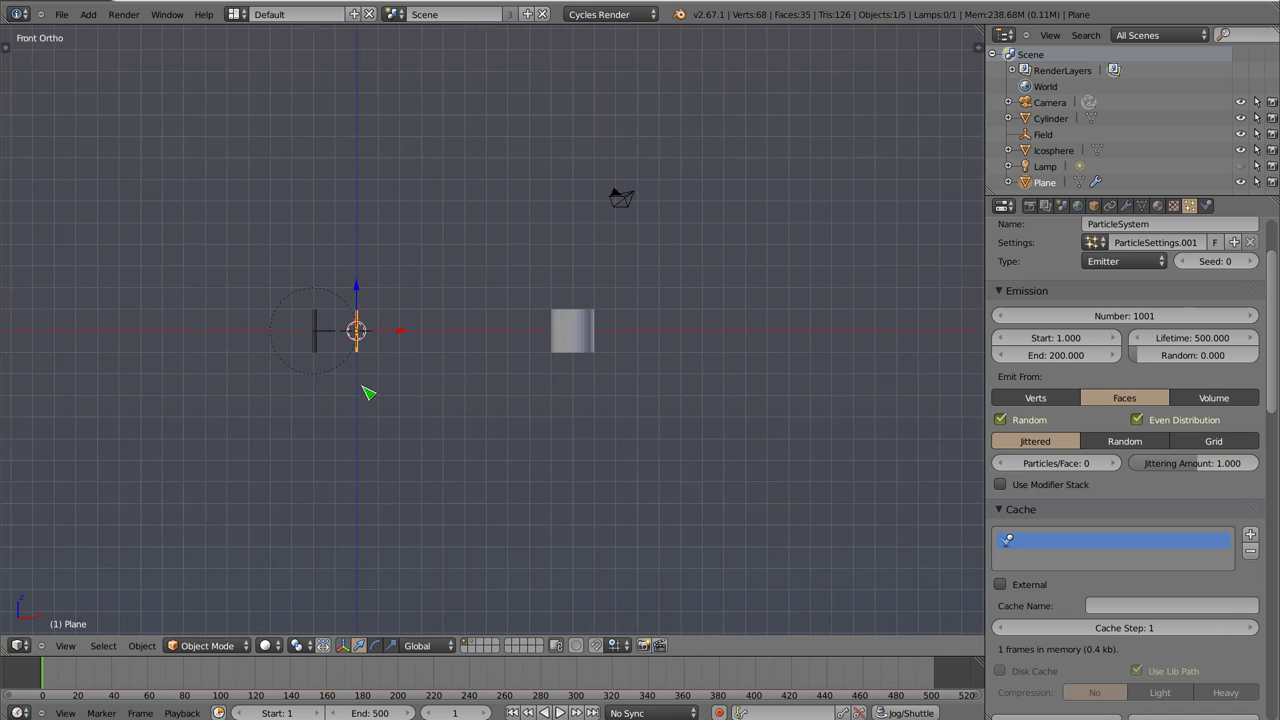
scroll(363, 351, "up", 5)
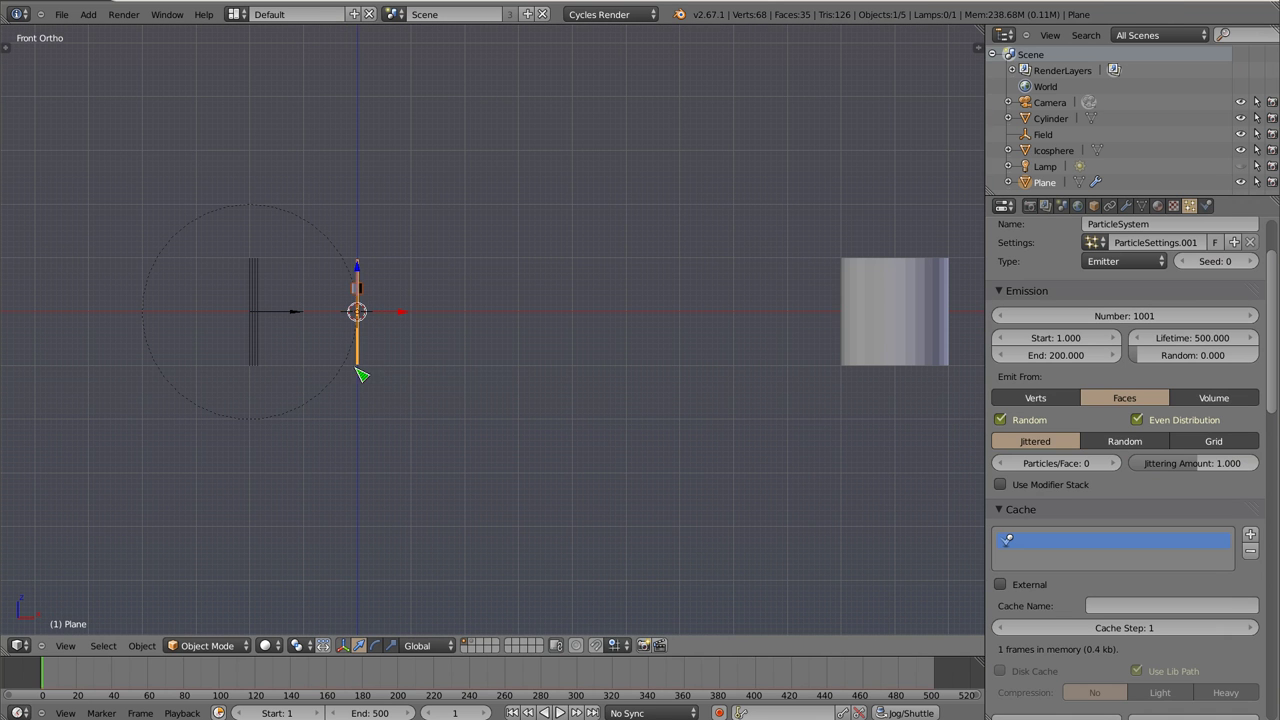
key("alt+a")
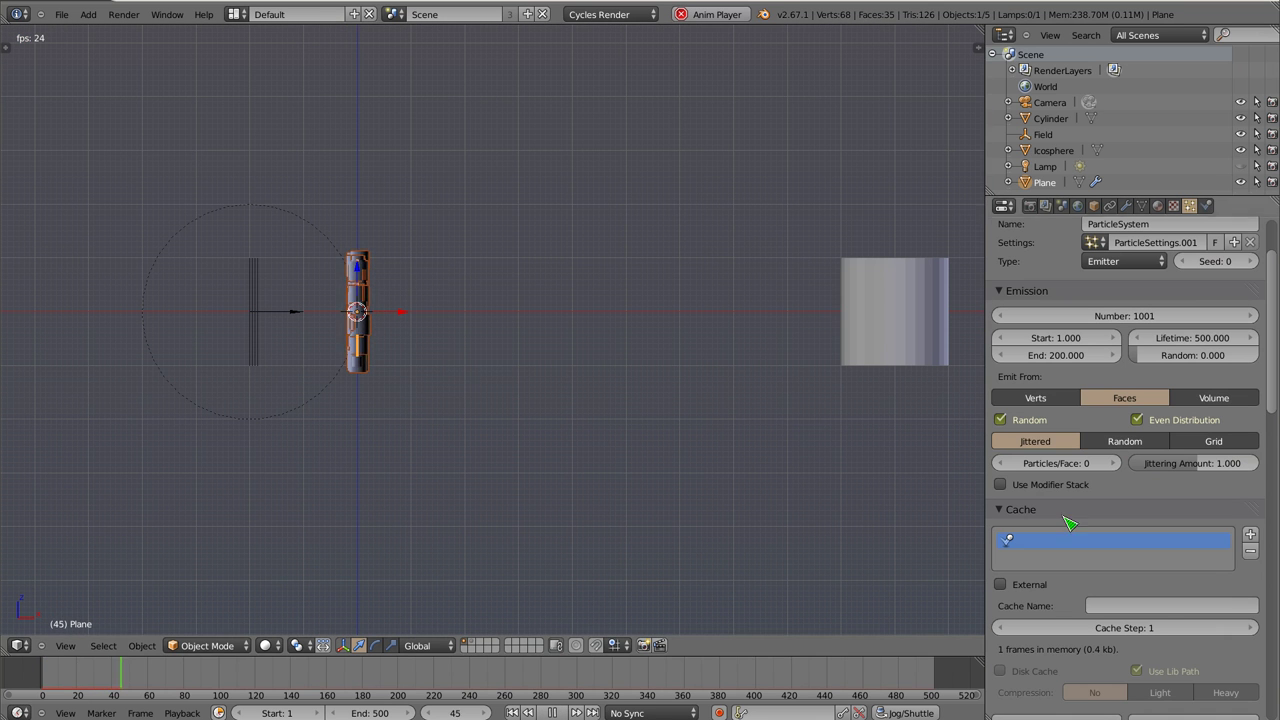
scroll(1070, 522, "down", 7)
scroll(1070, 522, "down", 3)
scroll(1100, 508, "down", 1)
scroll(1100, 508, "down", 2)
scroll(1100, 506, "down", 1)
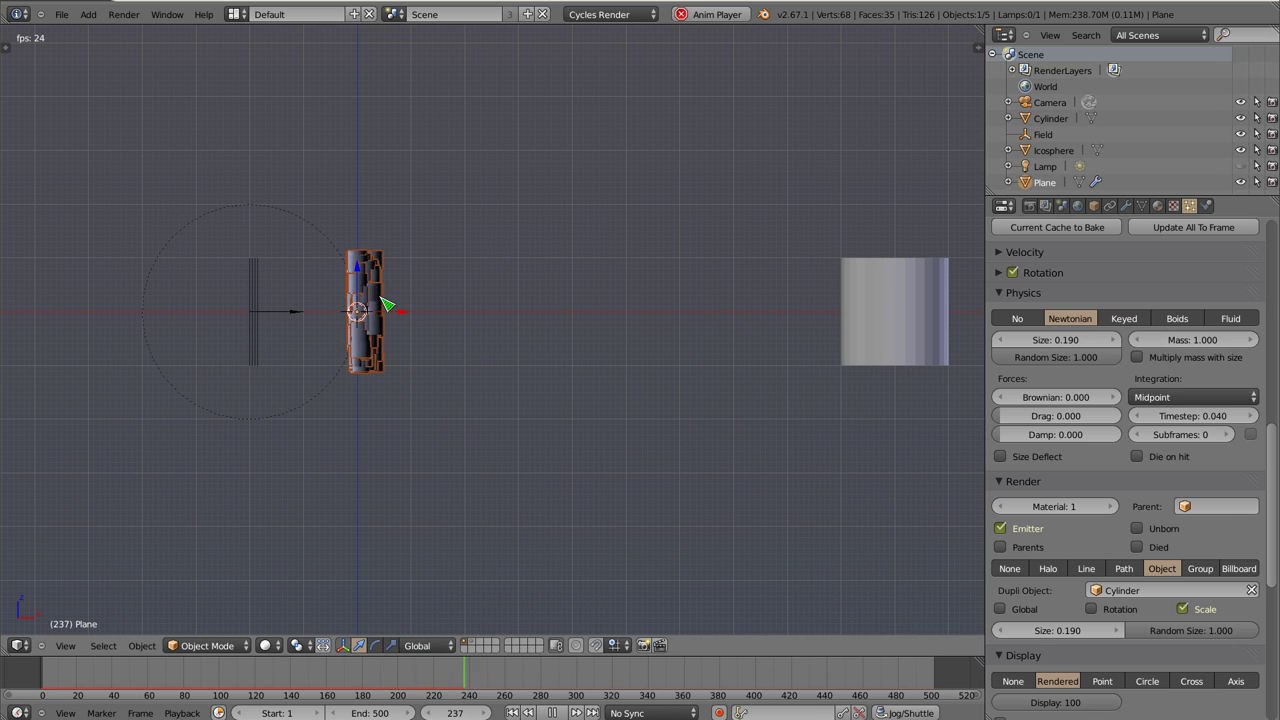
Switch selection between the Field and Plane during a preview, then stop playback
right_click(251, 319)
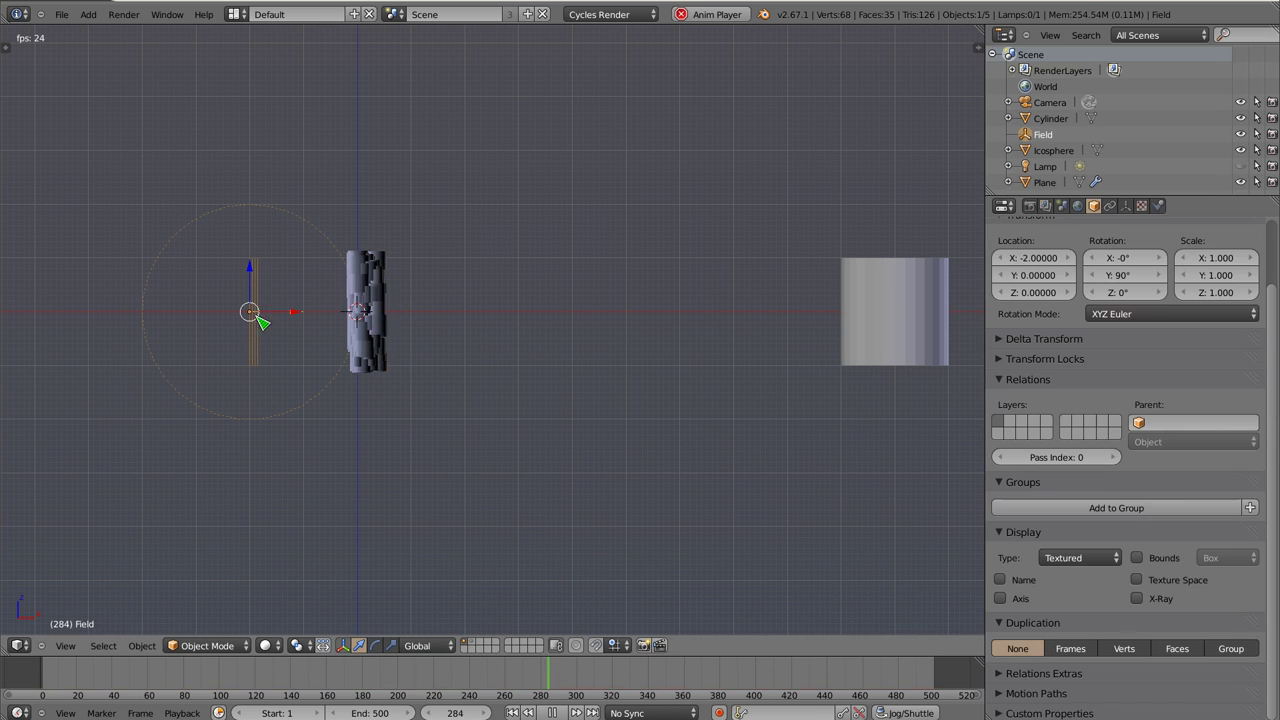
right_click(378, 315)
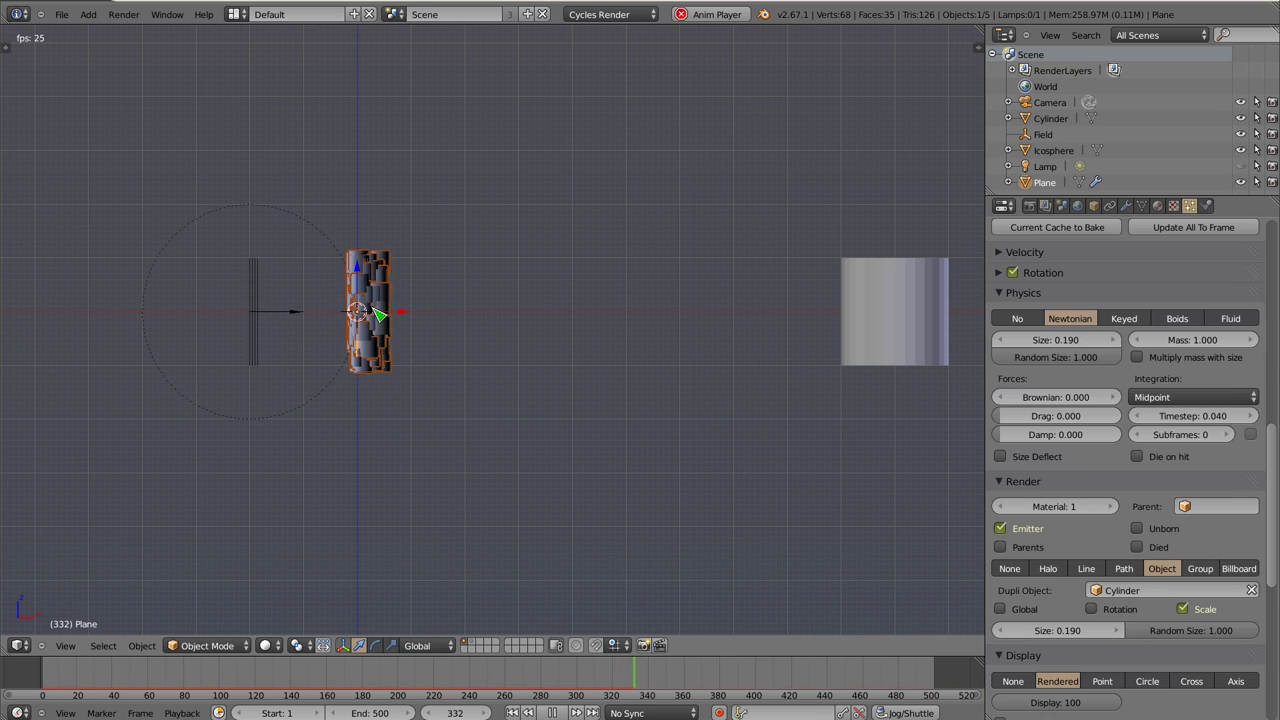
right_click(296, 318)
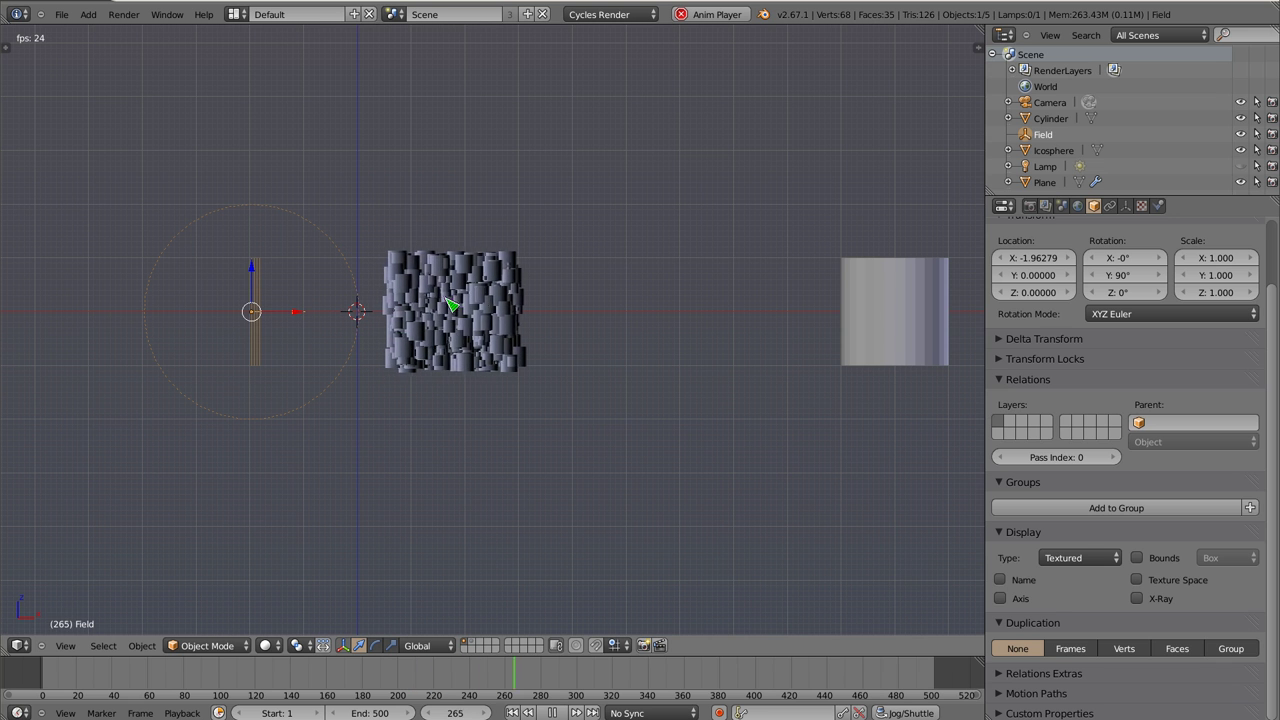
key("Escape")
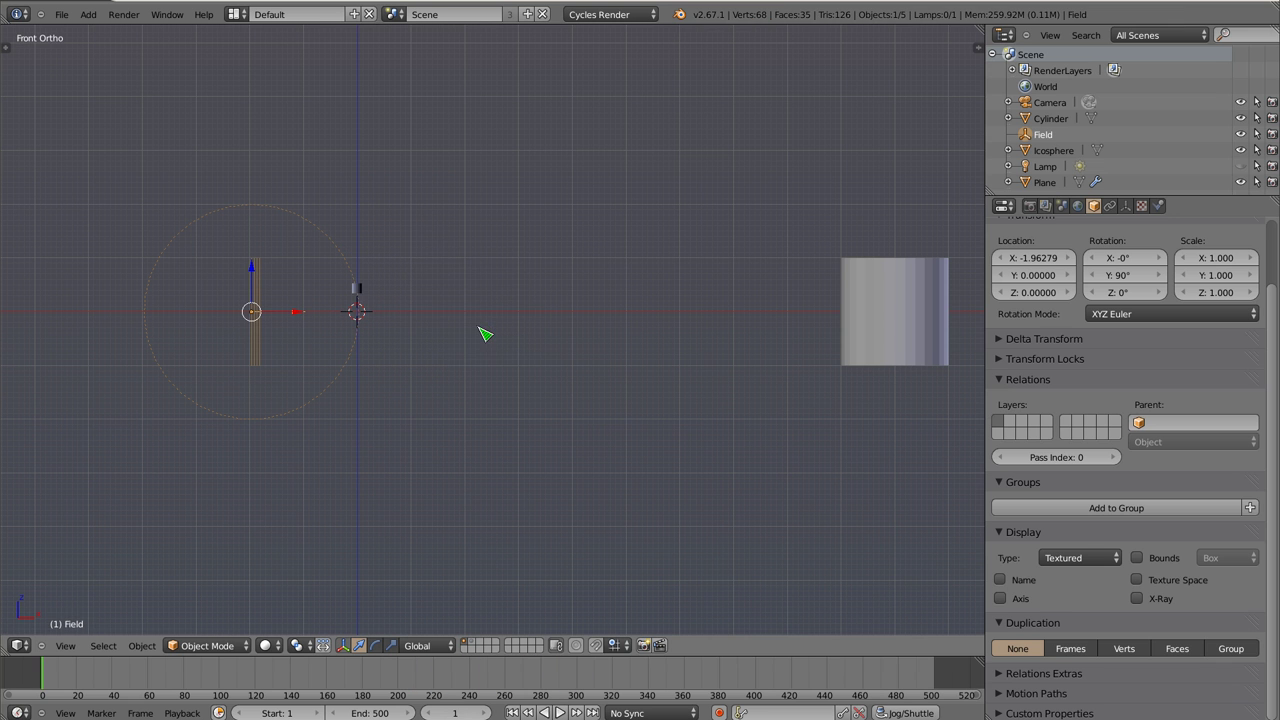
Restore the Plane's particle Drag to 1, bake, and play back the simulation
right_click(360, 312)
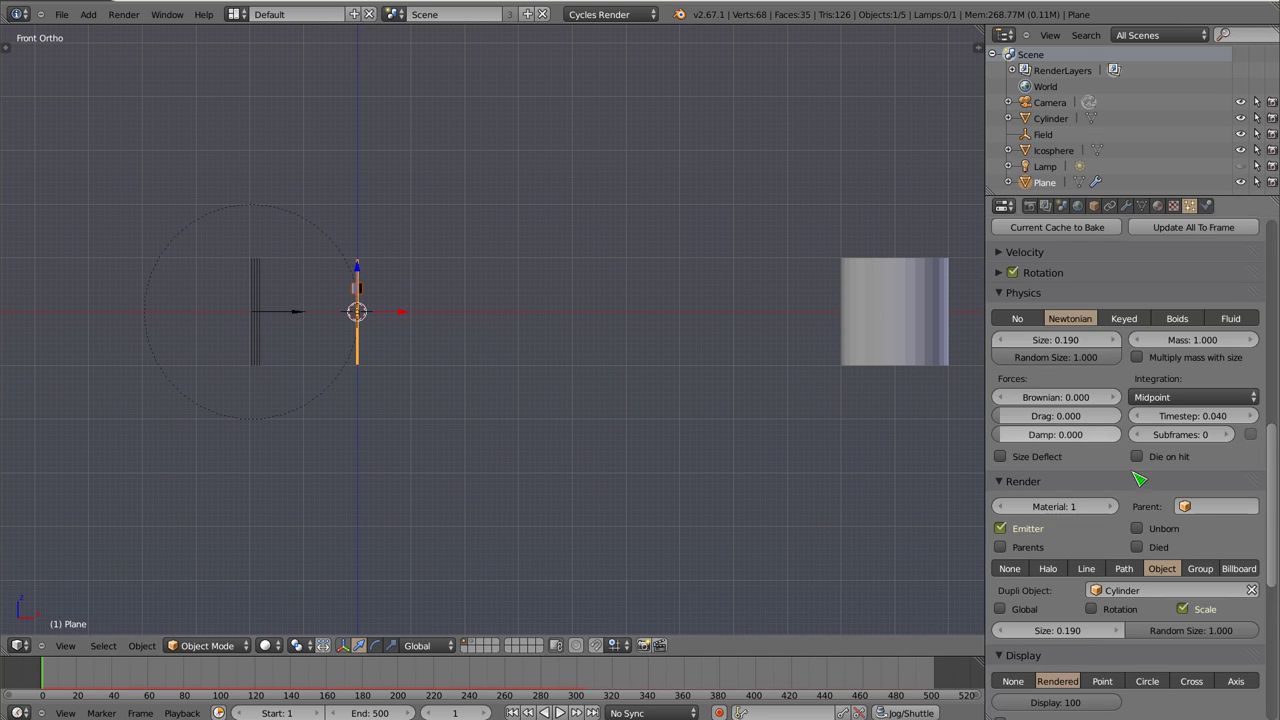
scroll(1073, 512, "down", 2)
scroll(1073, 512, "up", 2)
left_click_drag(1037, 416, 1066, 414)
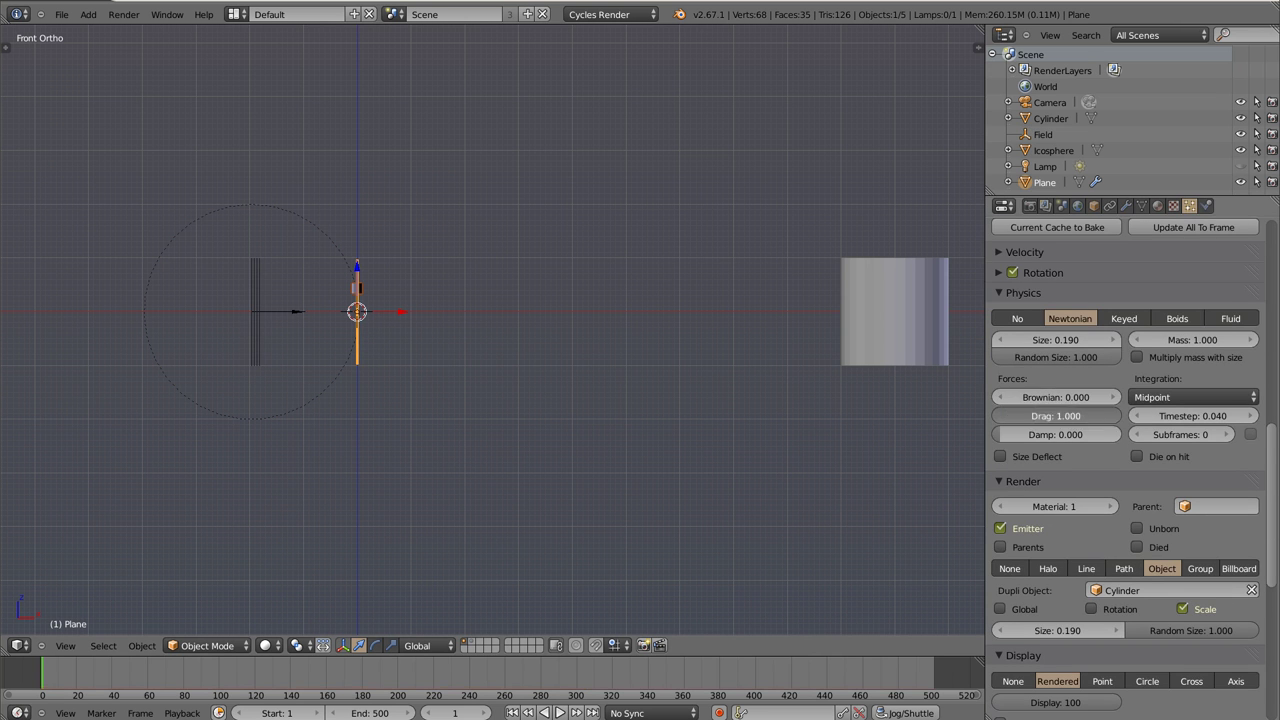
scroll(1095, 303, "up", 5)
left_click(1078, 405)
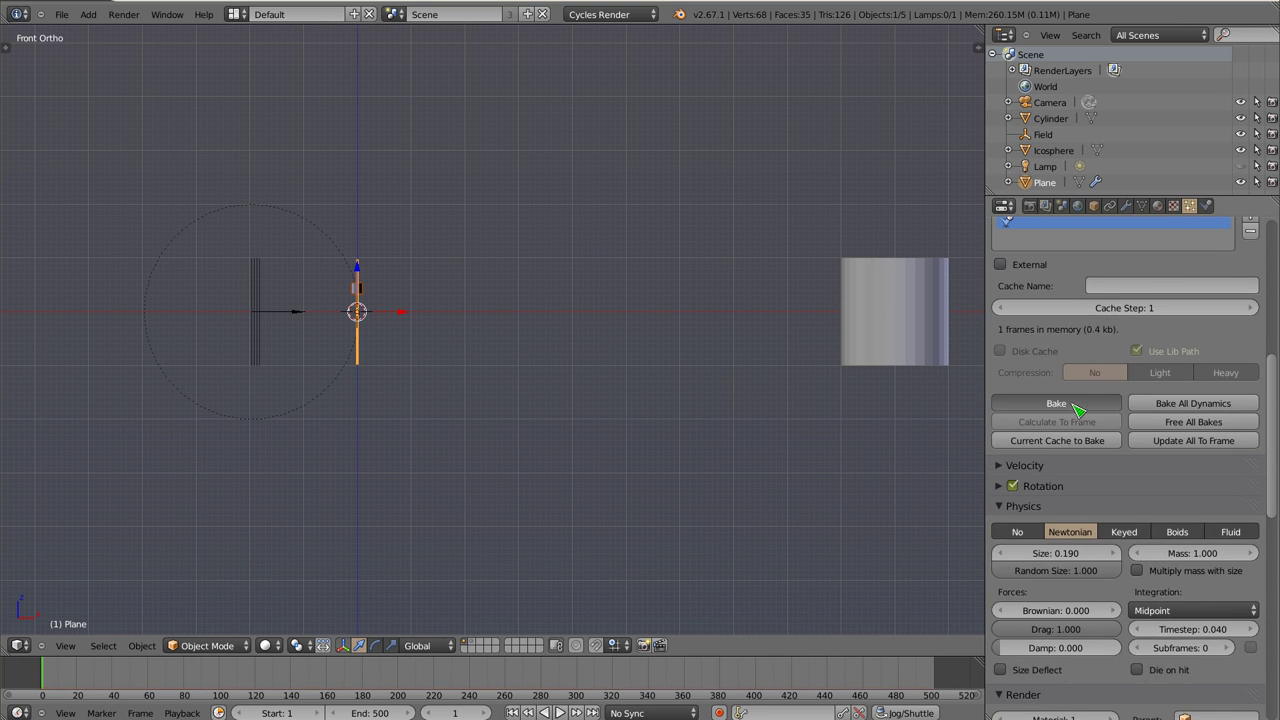
key("alt+a")
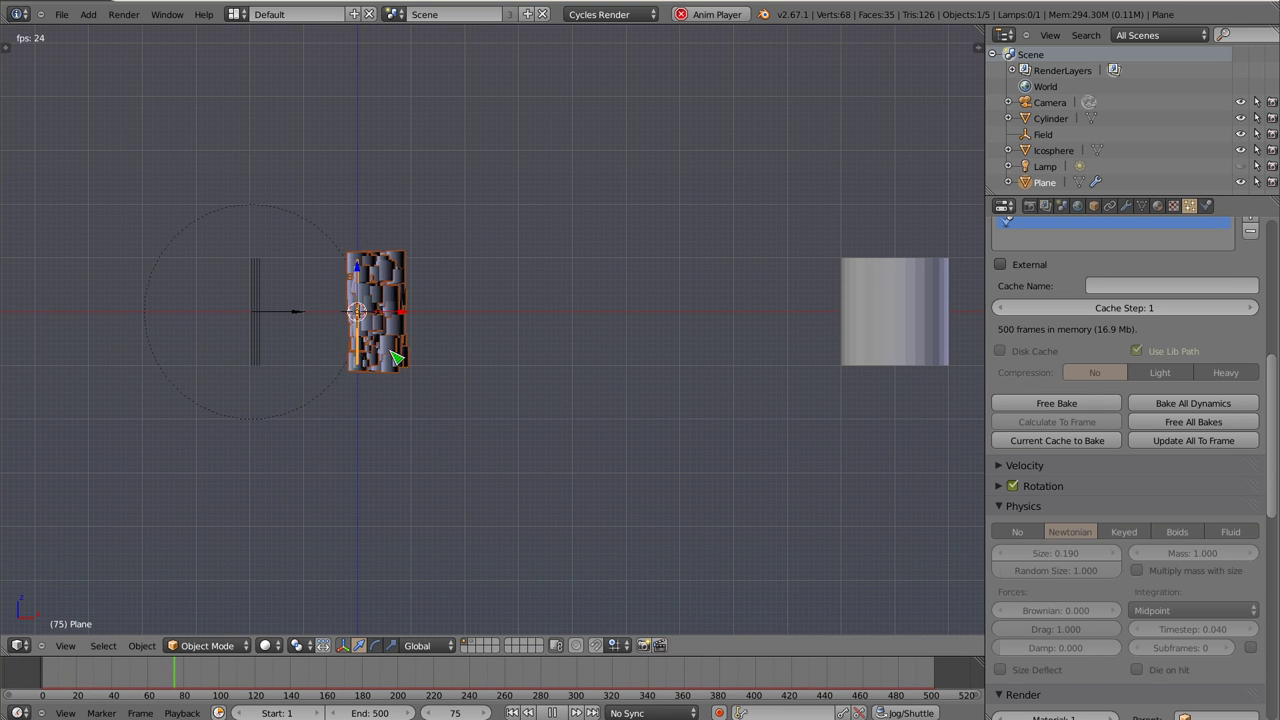
key("Escape")
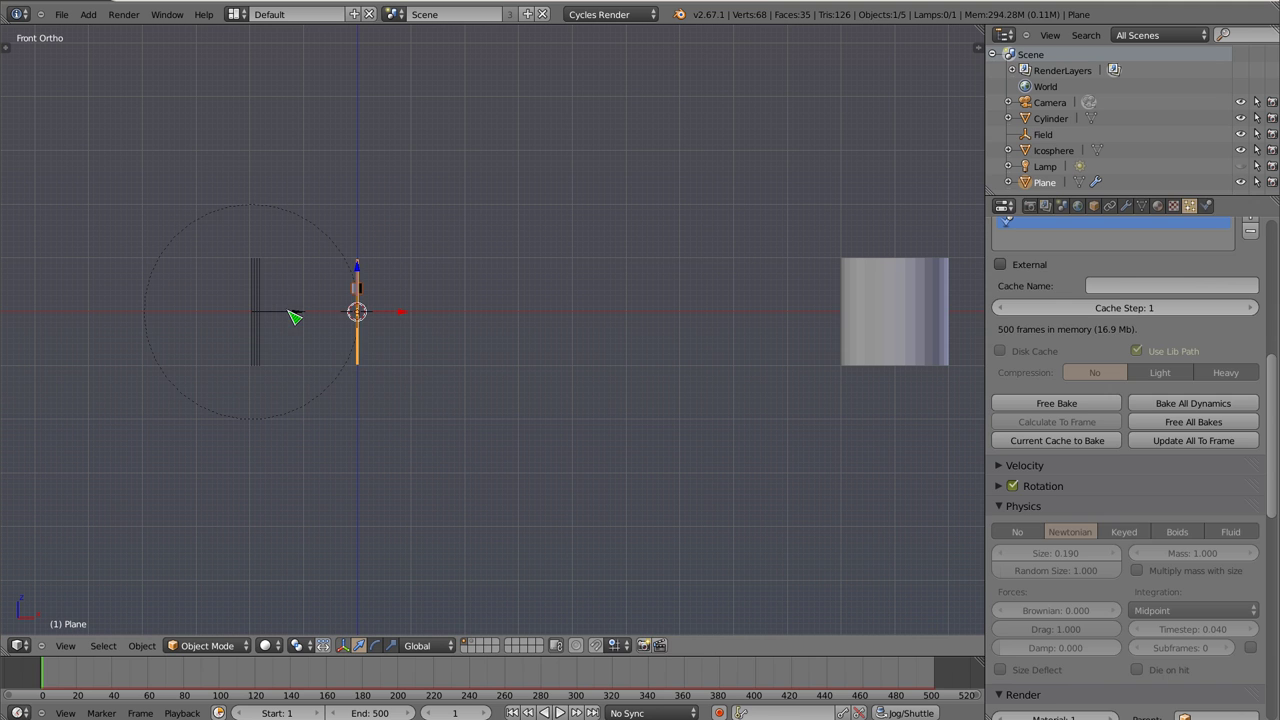
Try moving the Field, then replay and free and rebake the Plane's particles
right_click(290, 316)
key("g")
key("Escape")
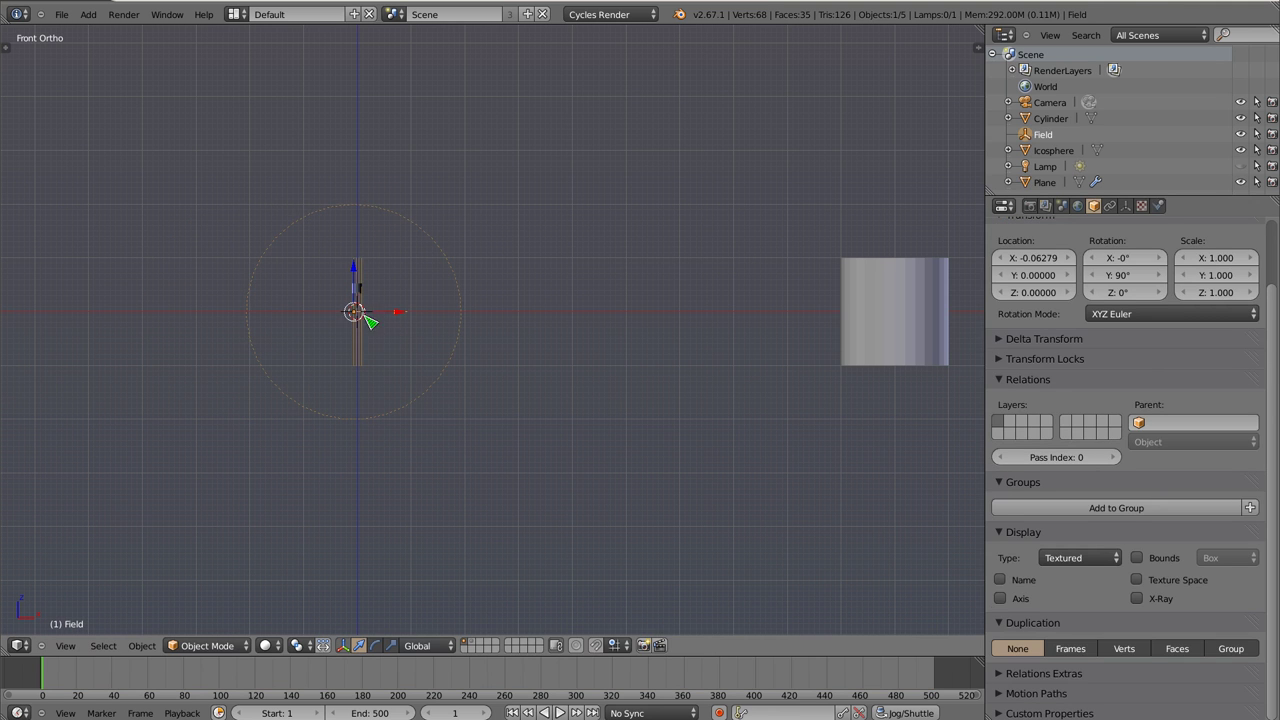
right_click(362, 334)
key("alt+a")
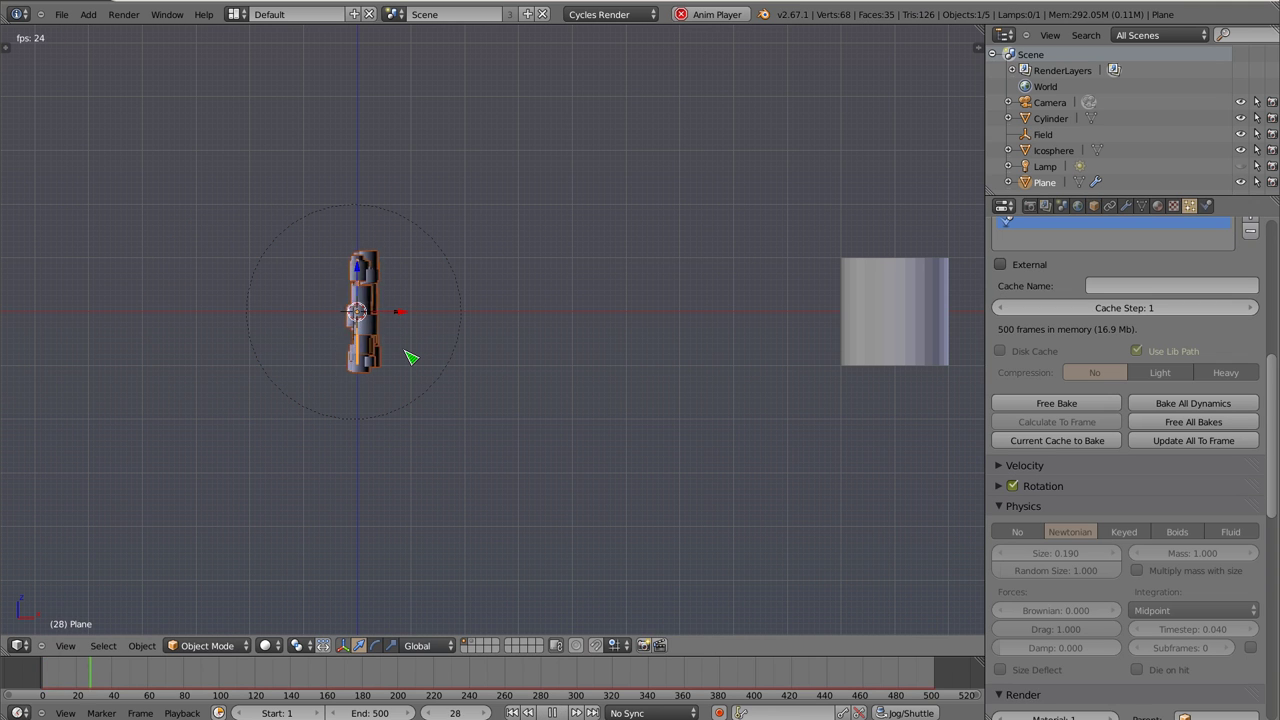
key("Escape")
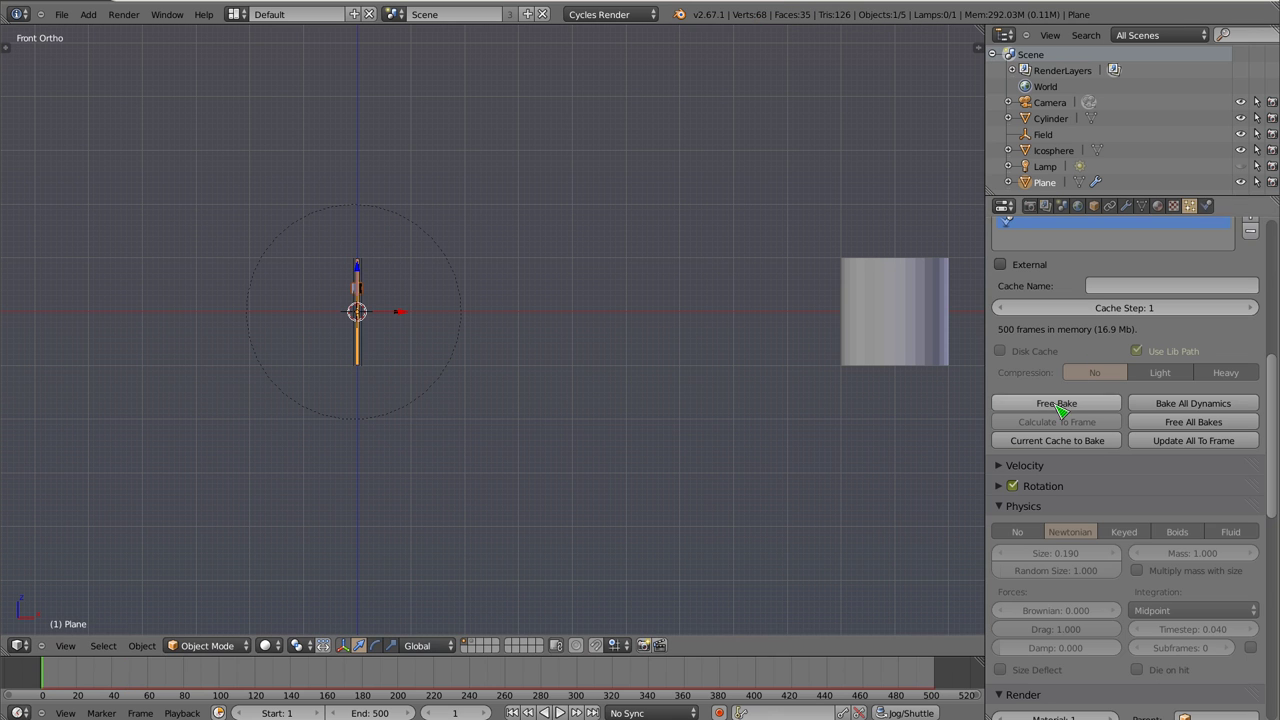
left_click(1058, 406)
left_click(1058, 406)
Replay the baked particles, then delete the large standalone cylinder
key("alt+a")
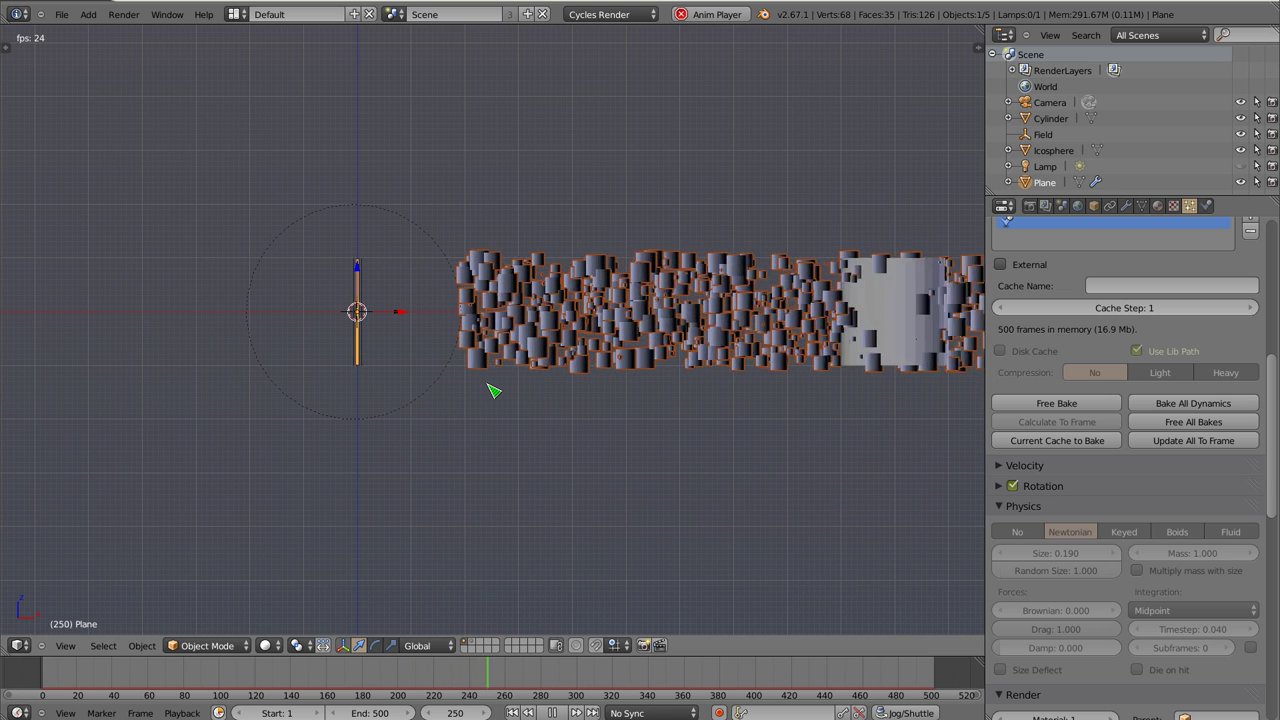
key("Escape")
middle_click_drag(420, 330, 200, 314, "shift")
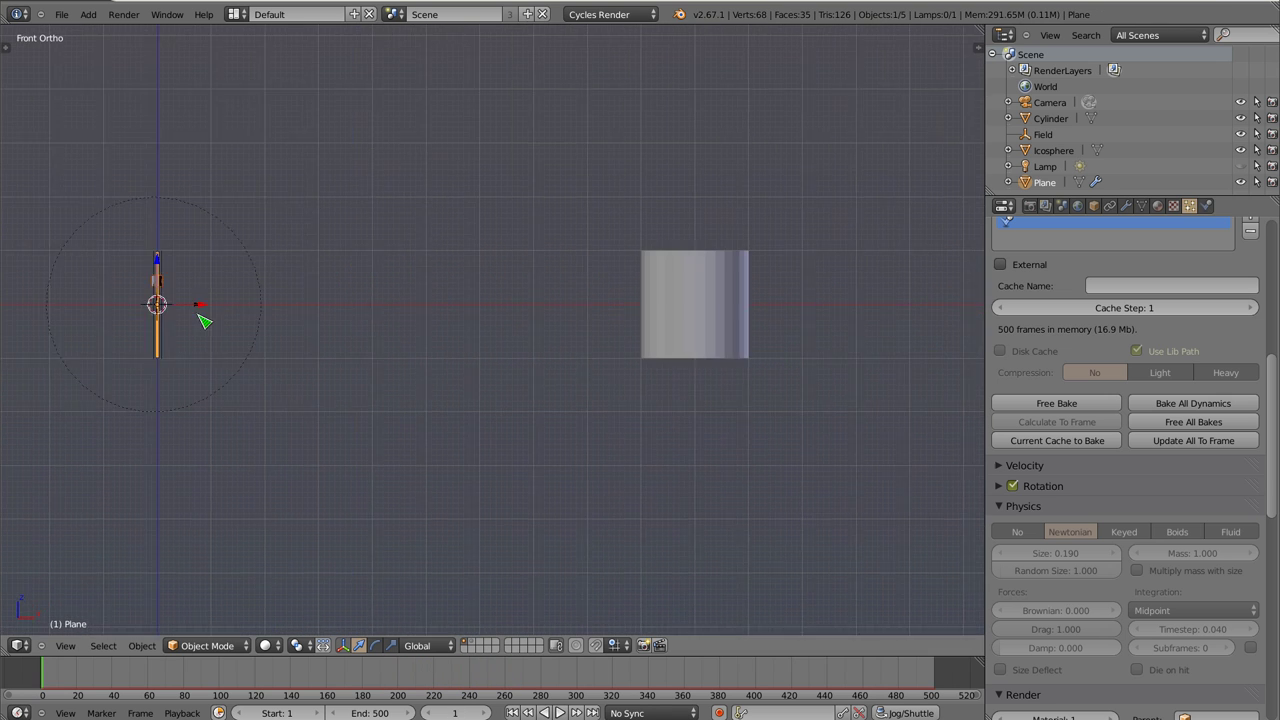
right_click(668, 357)
key("x")
left_click(676, 378)
Reselect the Plane and replay the stream, panning along the lengthening particle band
right_click(143, 297)
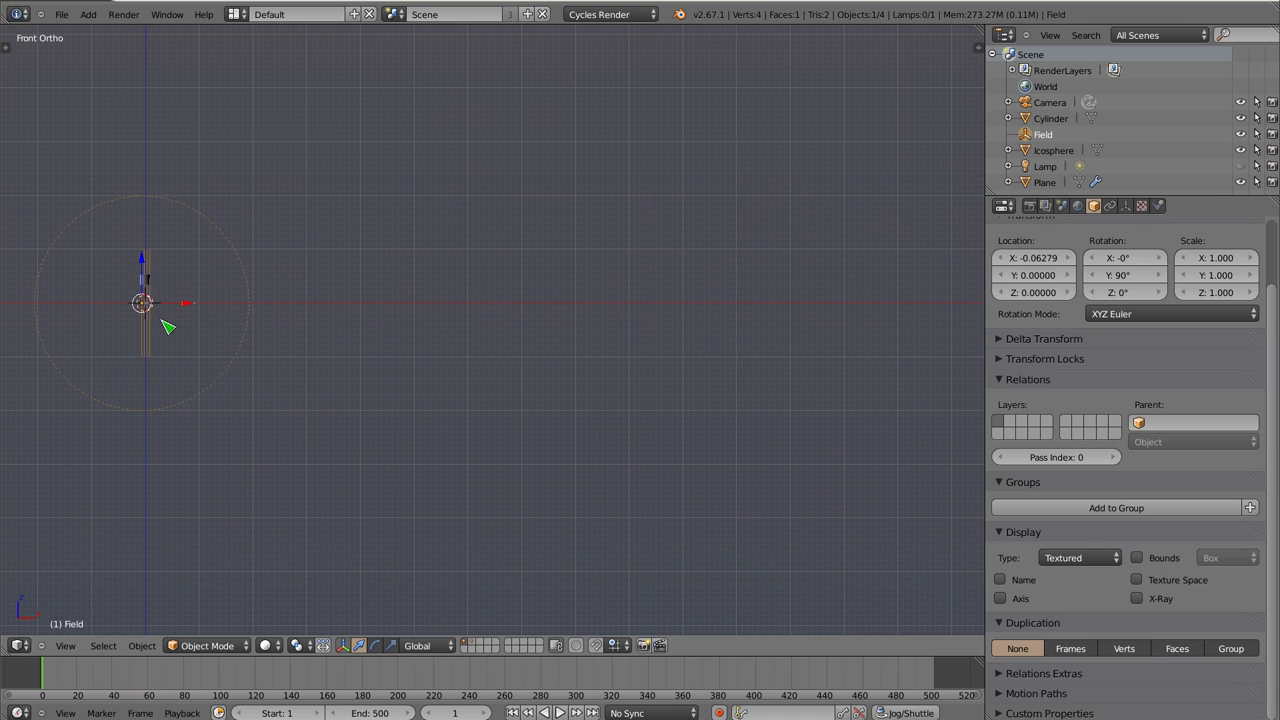
key("alt+a")
right_click(168, 305)
scroll(1073, 485, "down", 5)
scroll(1073, 485, "down", 5)
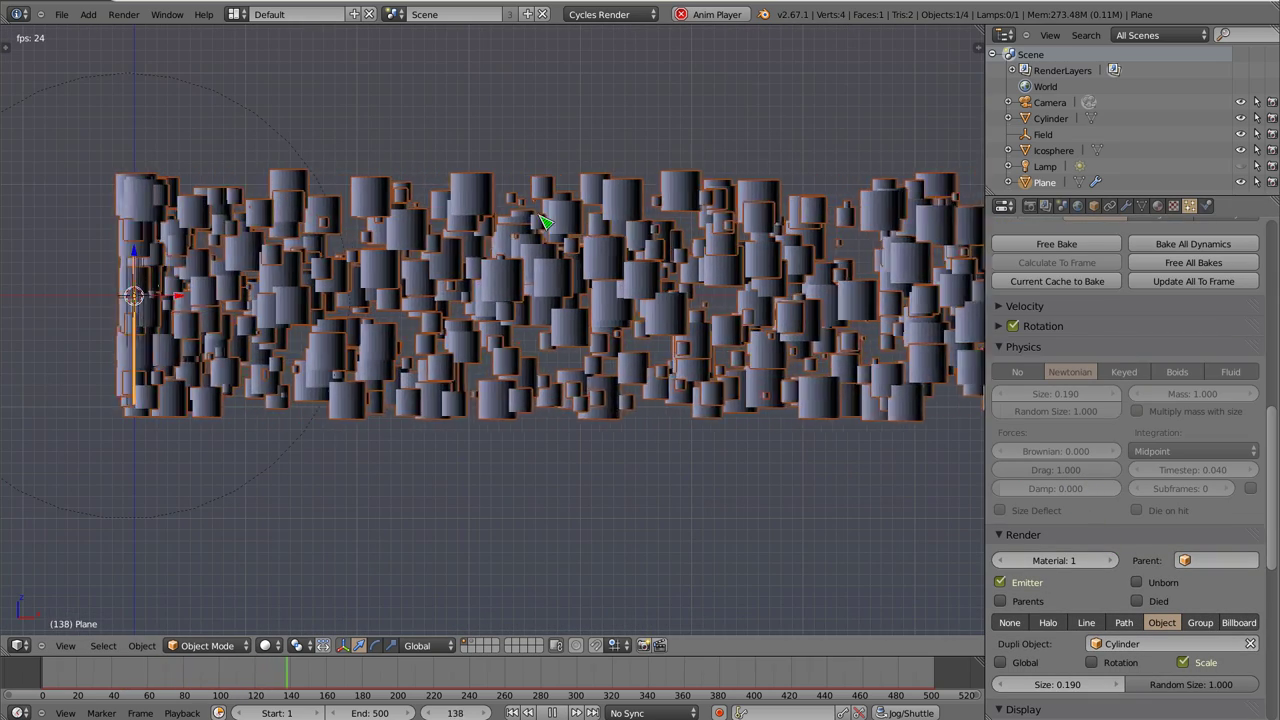
middle_click_drag(629, 323, 295, 330, "shift")
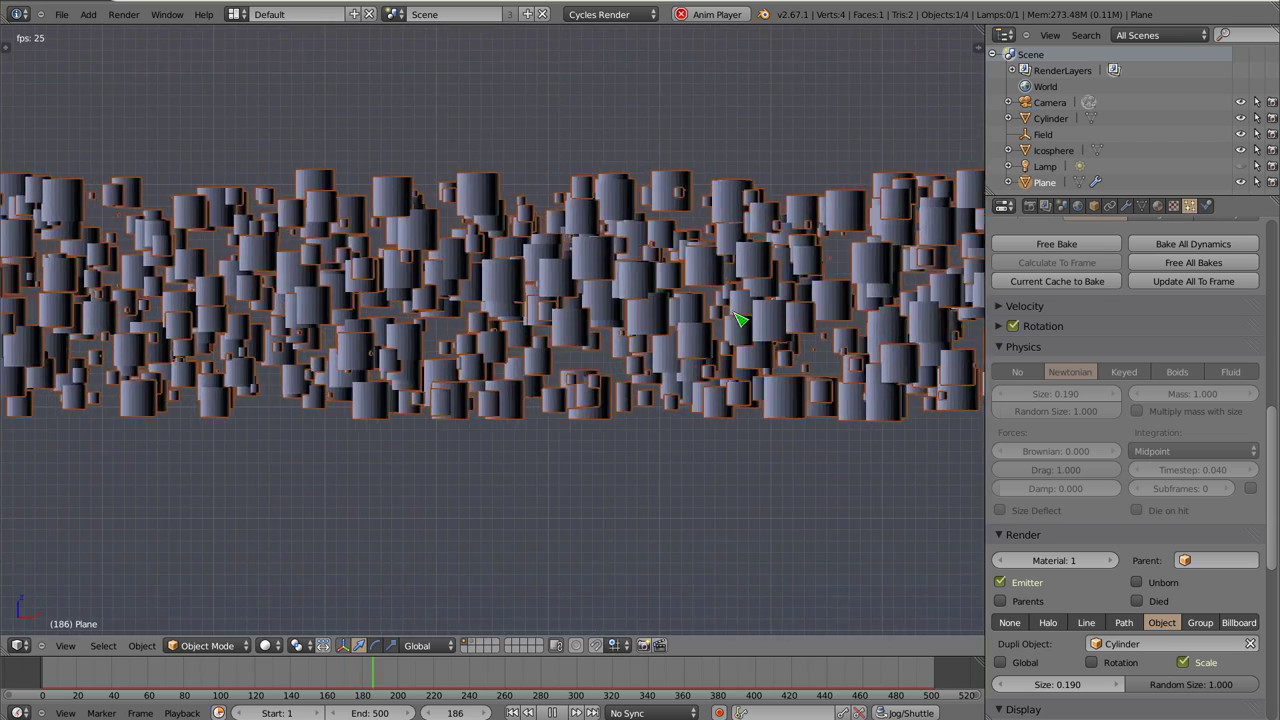
key("alt+a")
middle_click_drag(722, 272, 409, 274, "shift")
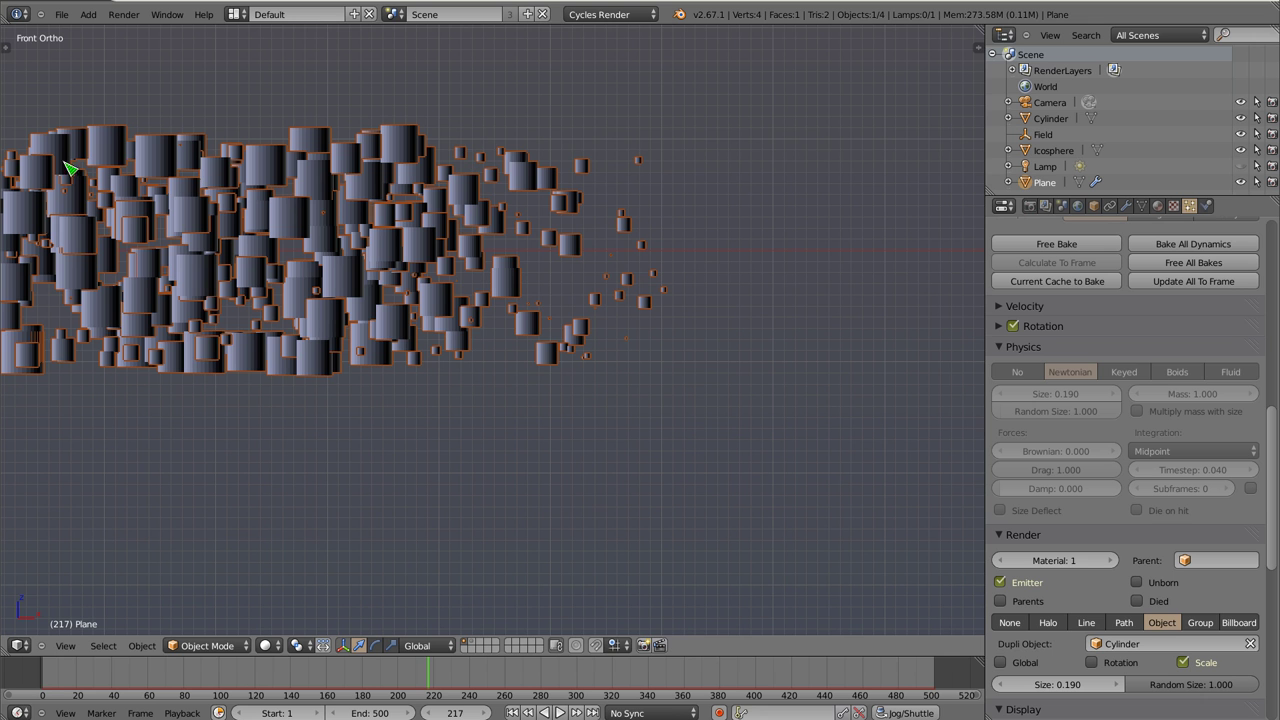
scroll(383, 274, "down", 4)
scroll(380, 262, "down", 1)
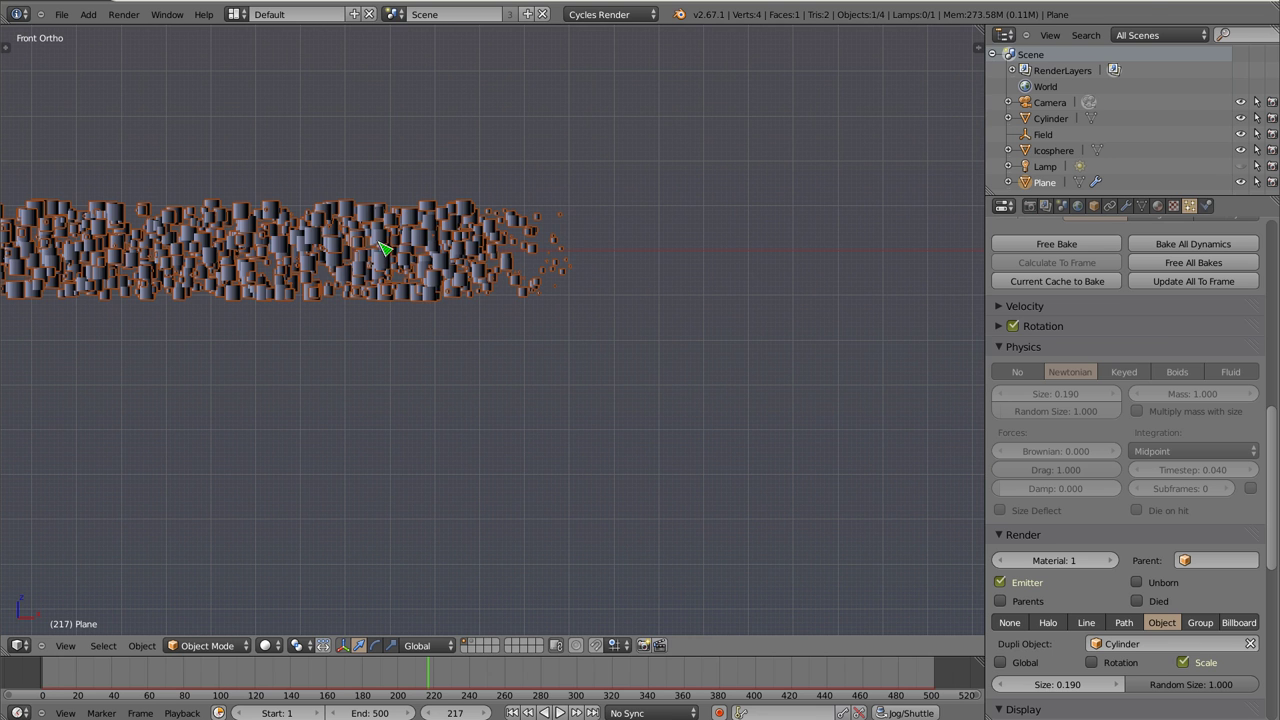
key("alt+a")
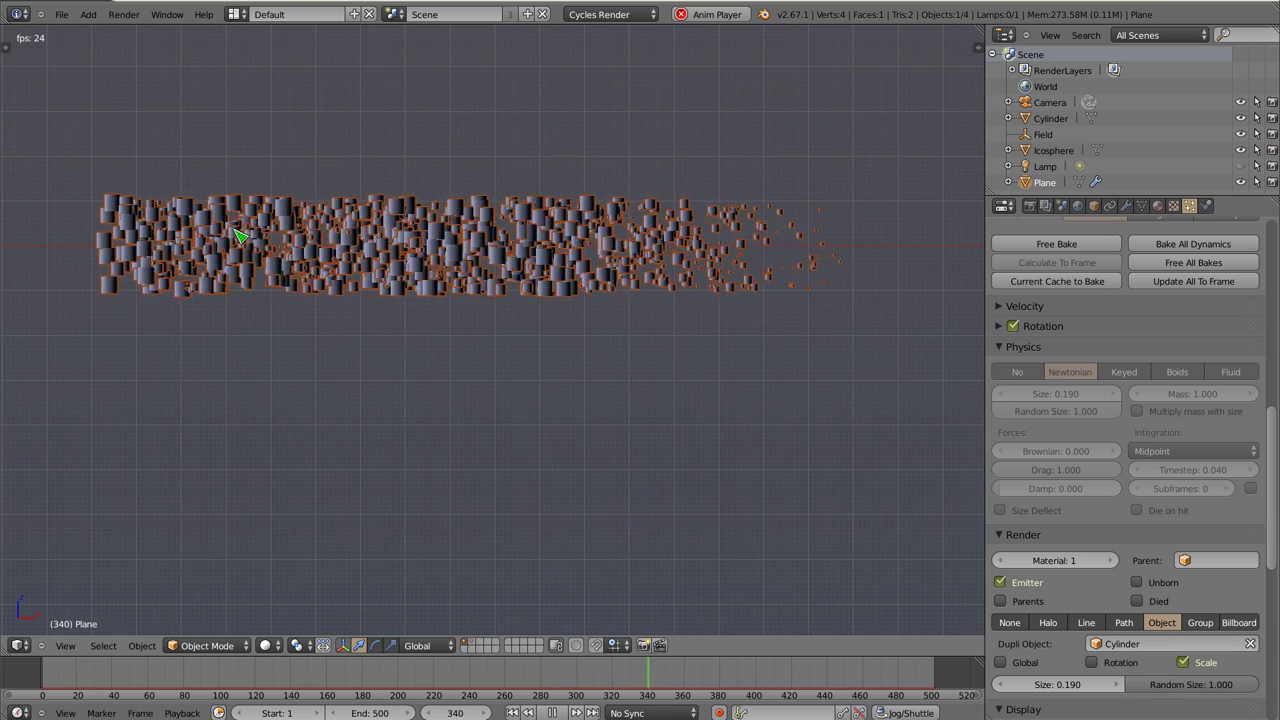
Free the particle bake and turn on Multiply mass with size
key("Escape")
mouse_move(186, 263)
middle_mouse_down("shift")
mouse_move(651, 251)
mouse_move(600, 263)
middle_mouse_up("shift")
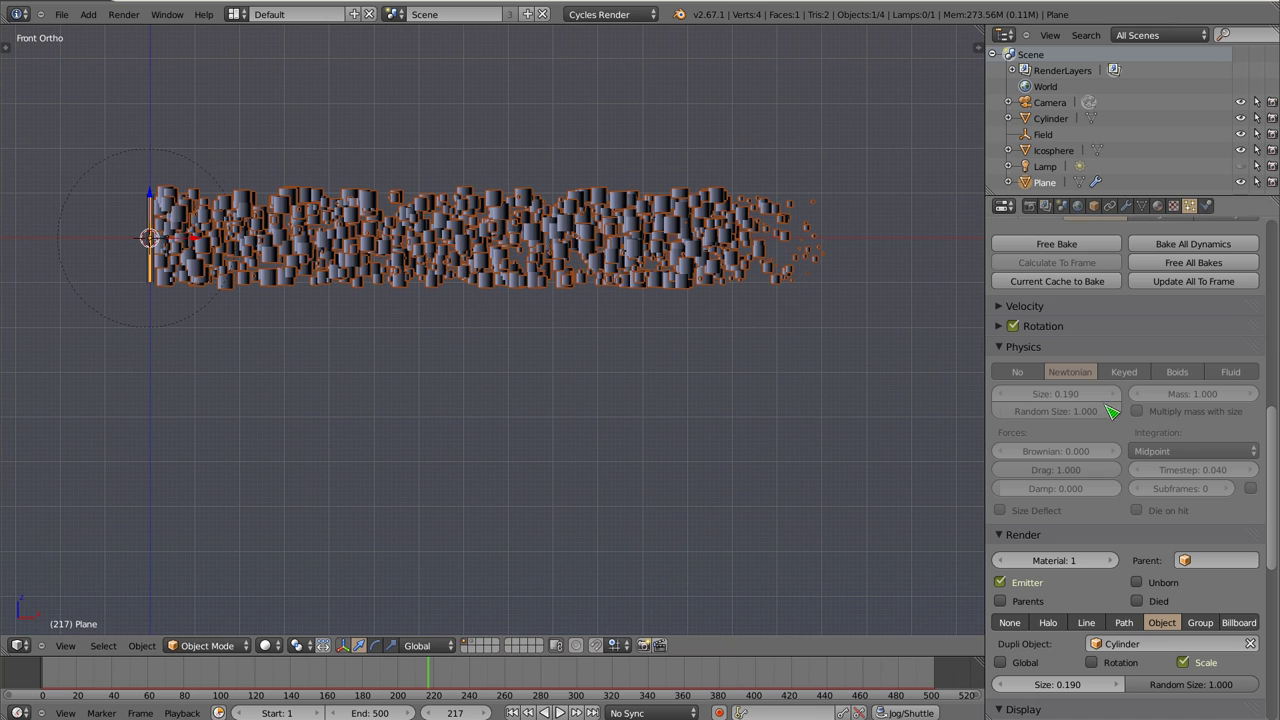
left_click(1056, 244)
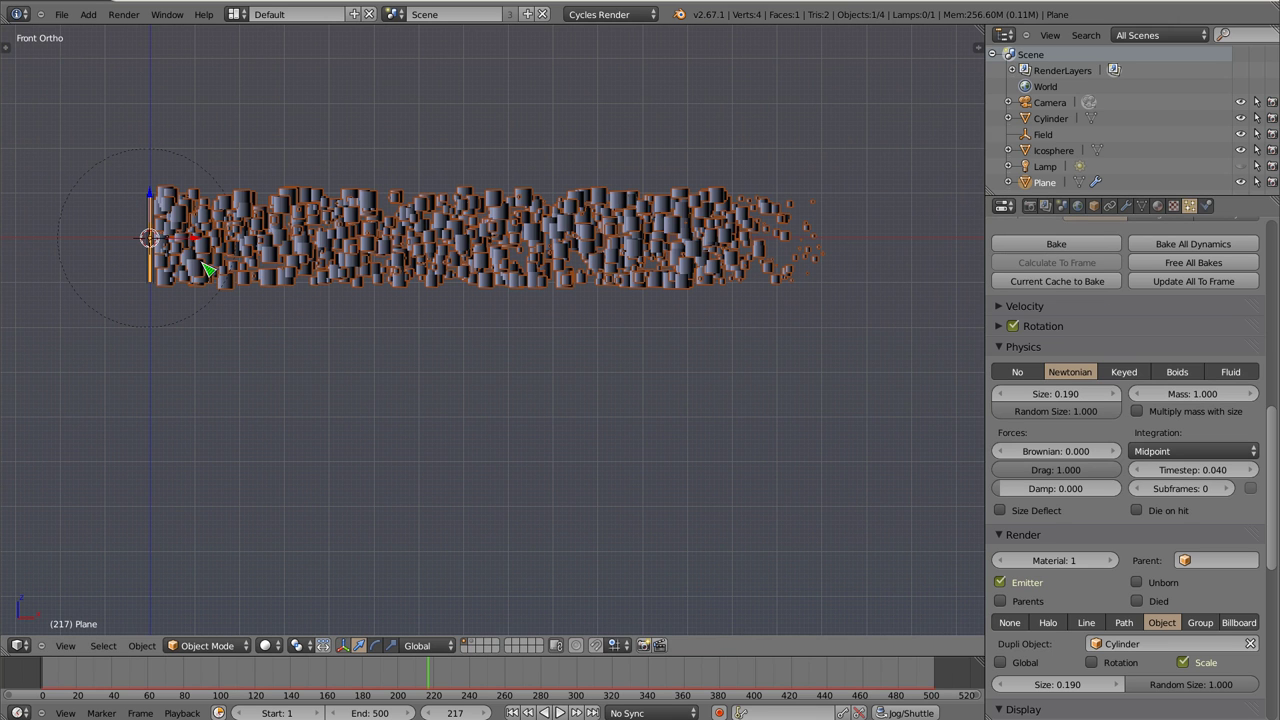
left_click(1138, 411)
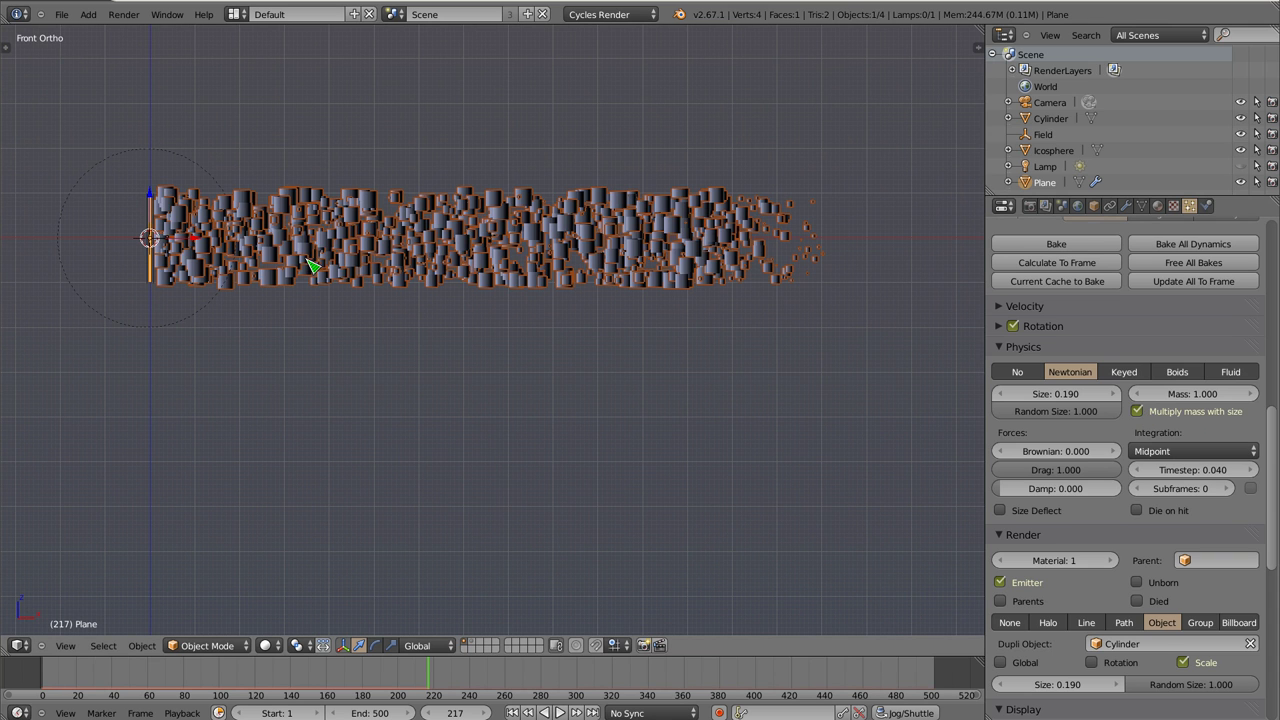
Replay the stream from frame 1, then set particle Drag to 0.000
key("shift+Left")
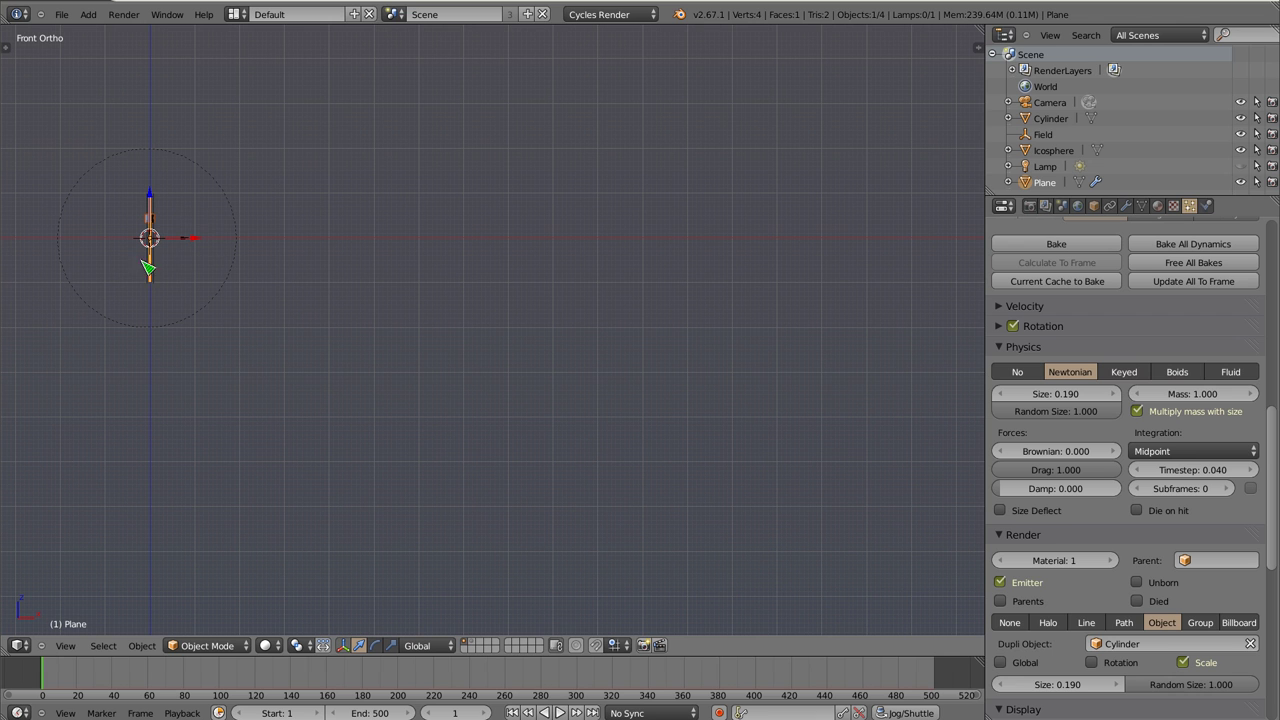
key("alt+a")
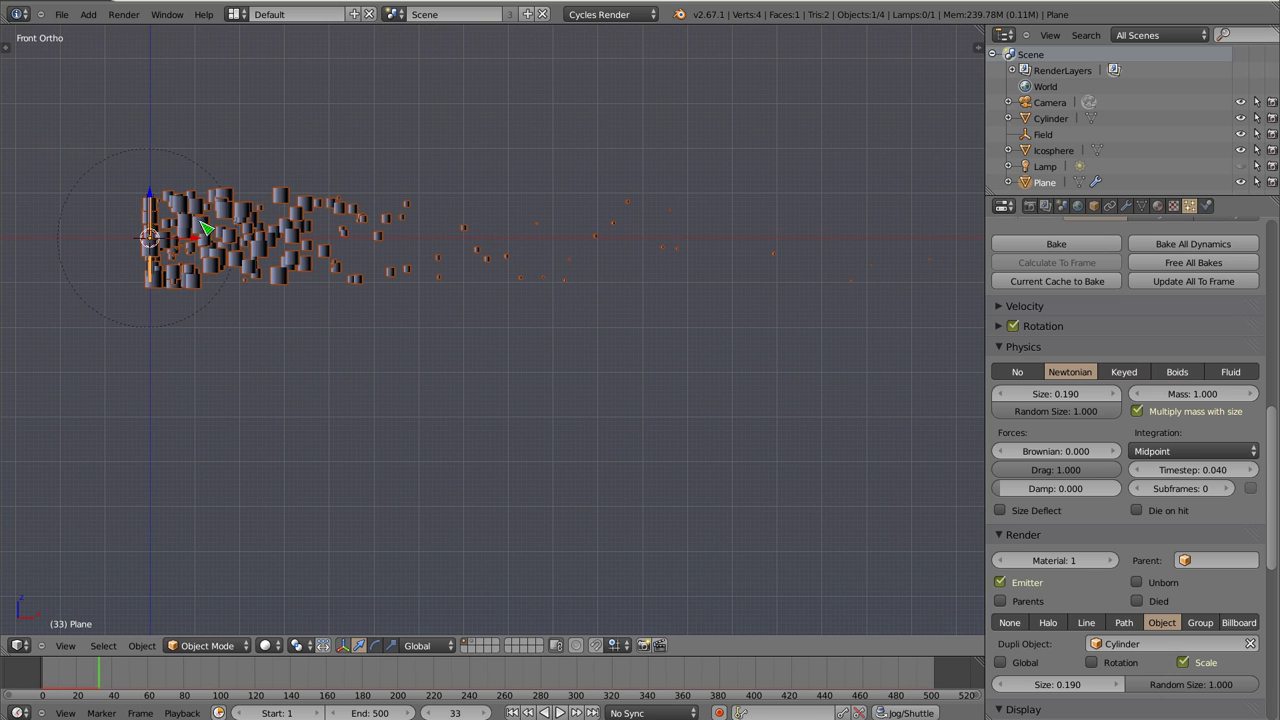
key("alt+a")
scroll(163, 243, "down", 4)
scroll(163, 243, "down", 2)
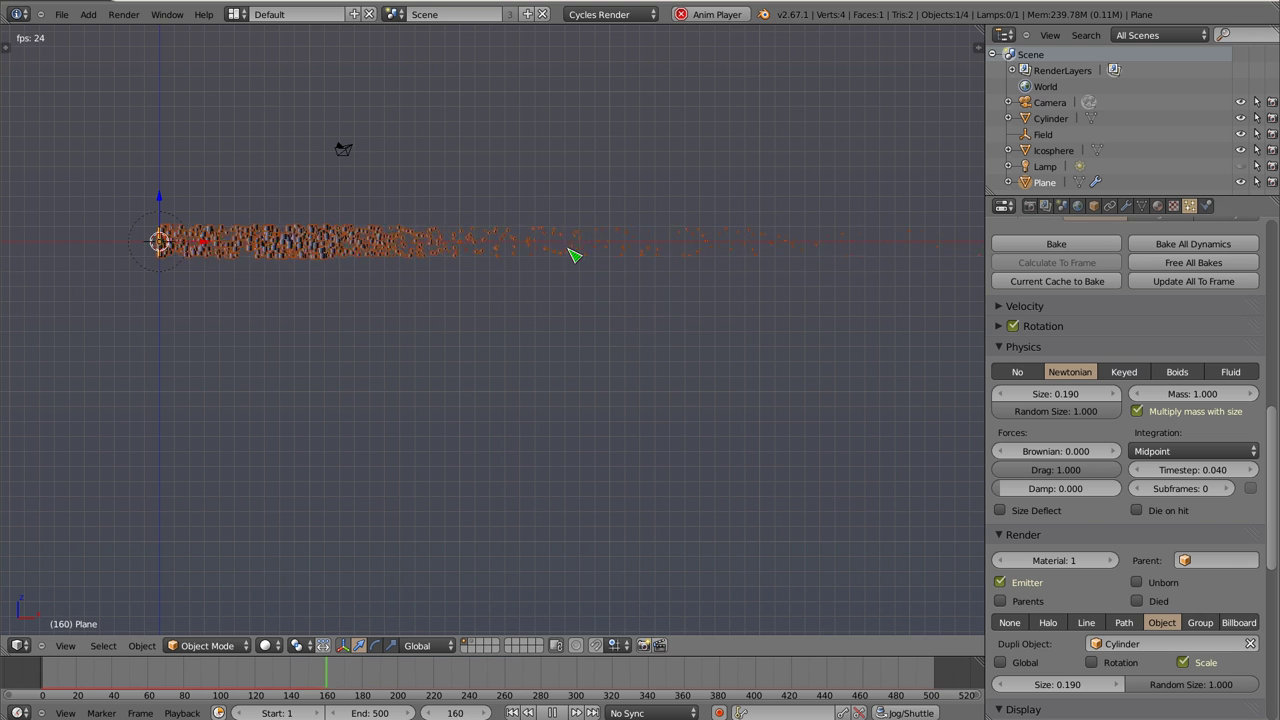
key("Escape")
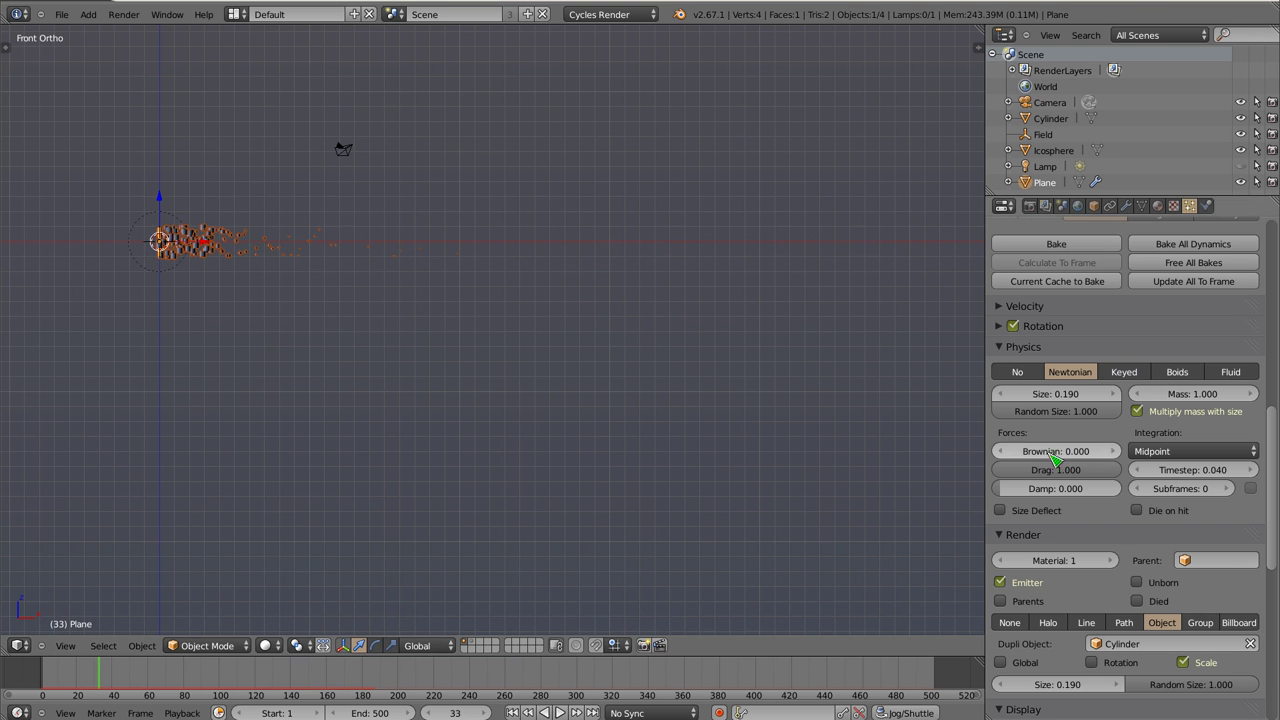
left_click_drag(1060, 475, 1052, 478)
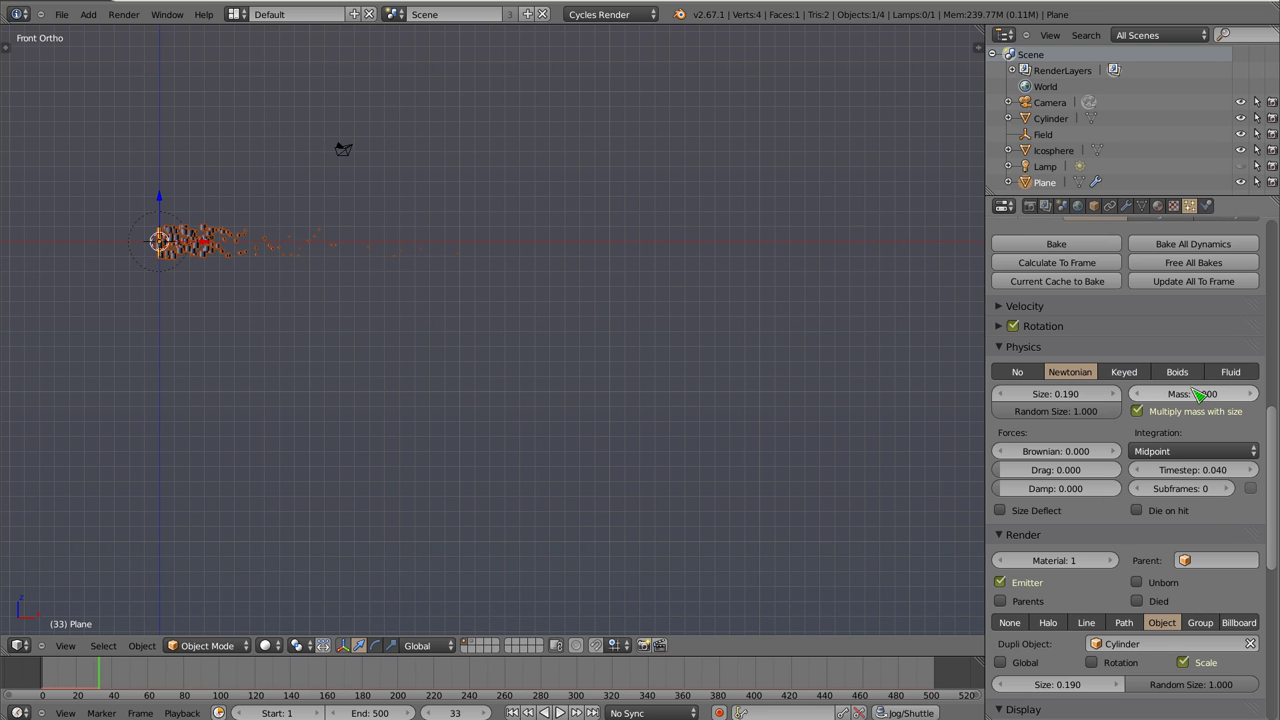
Set particle Mass to 10.400 and preview the heavier particles
left_click_drag(1194, 393, 1215, 393)
key("shift+Left")
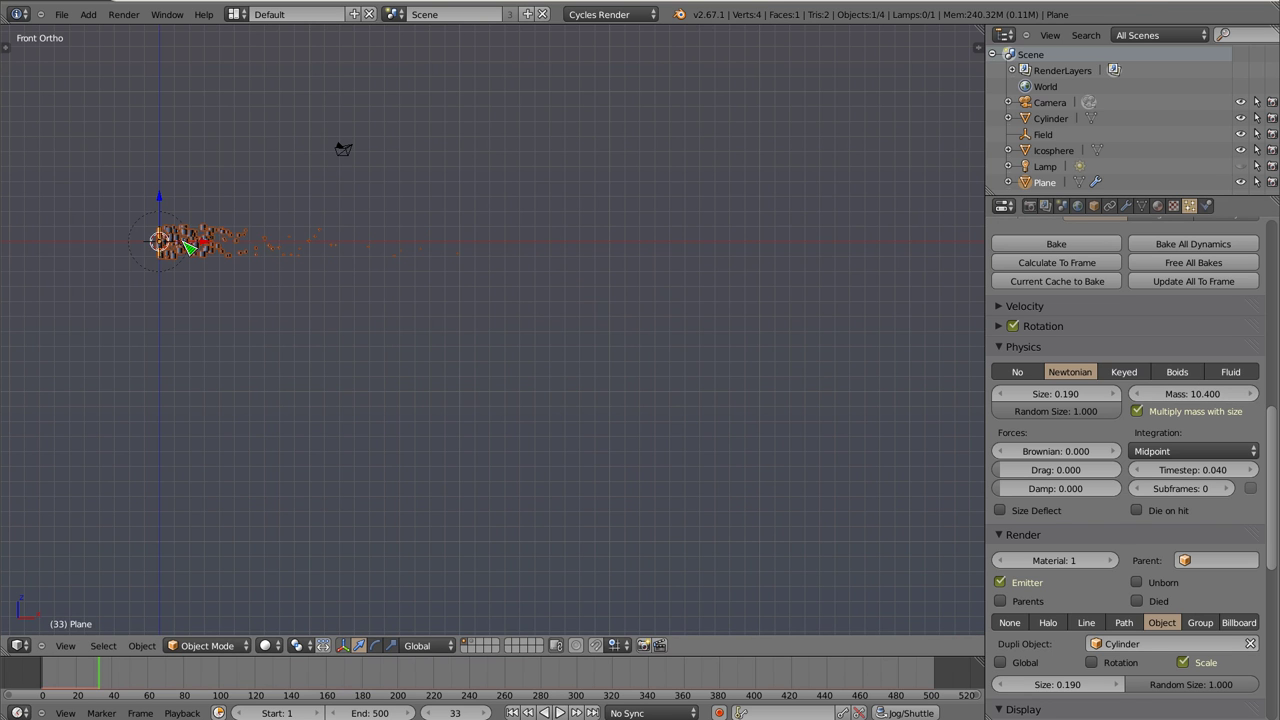
key("alt+a")
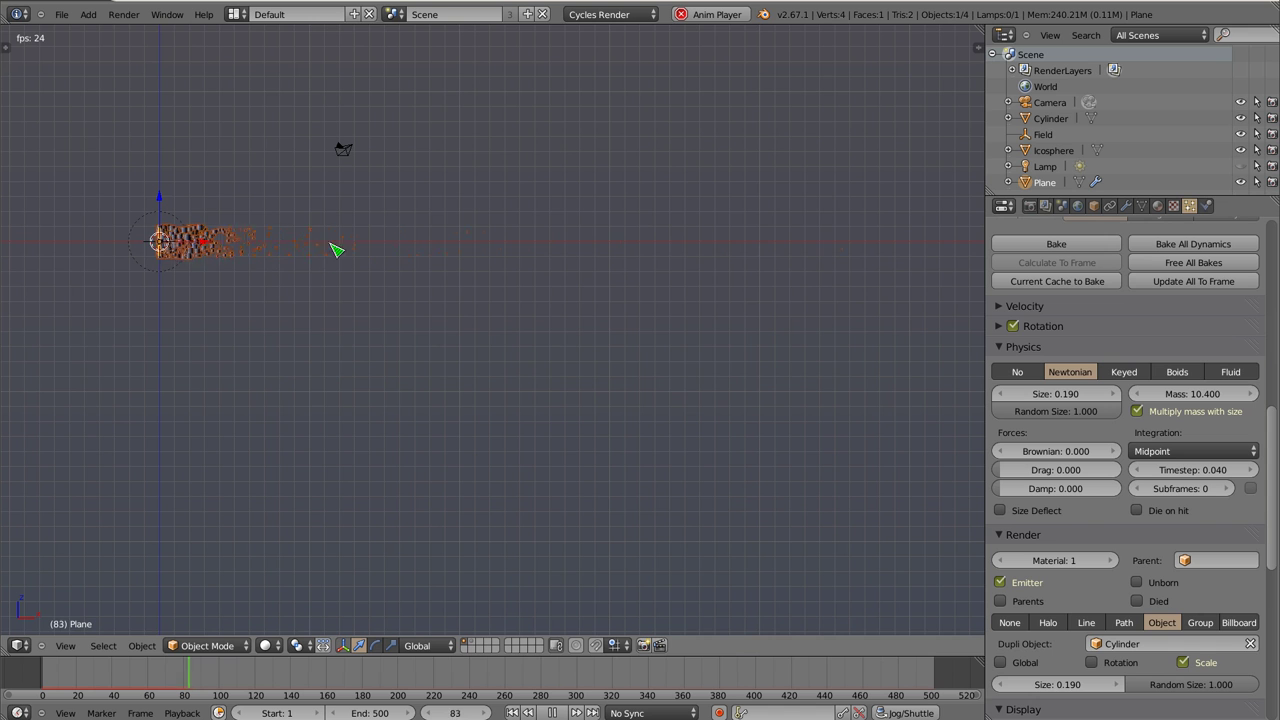
key("Escape")
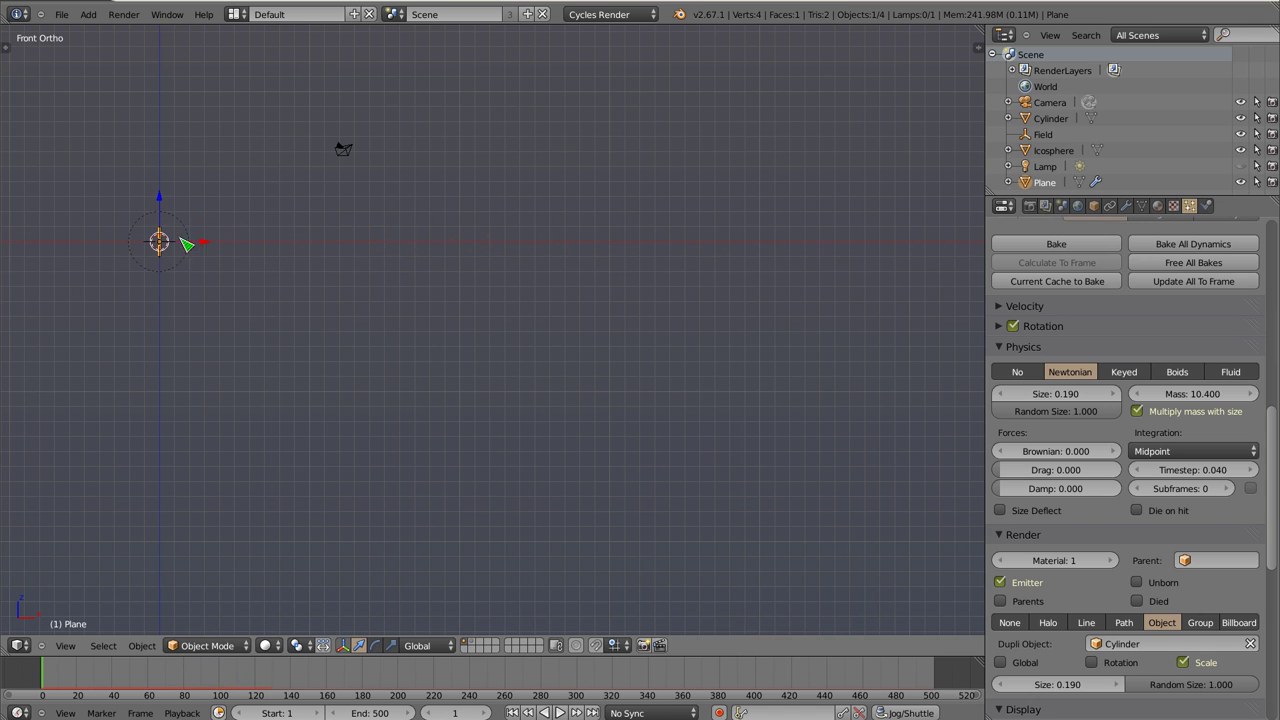
Lower particle Mass to 0.010 and preview again
left_click_drag(1192, 394, 1130, 394)
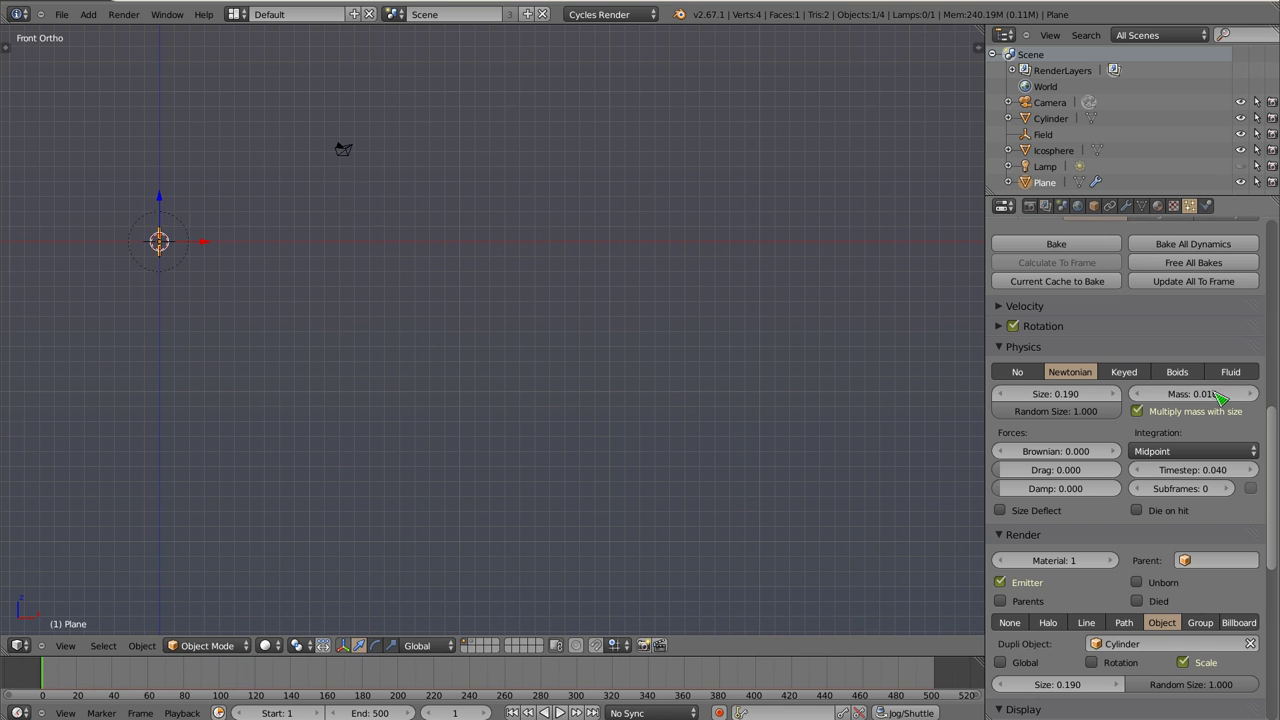
key("alt+a")
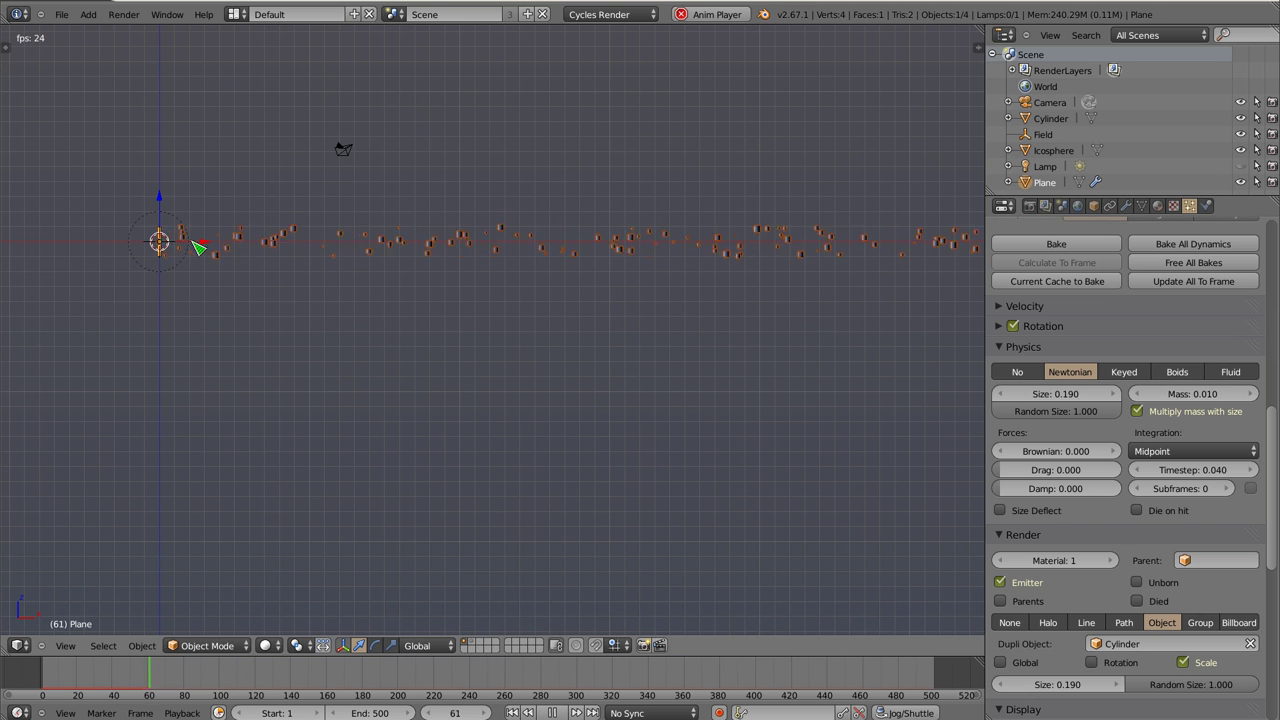
key("Escape")
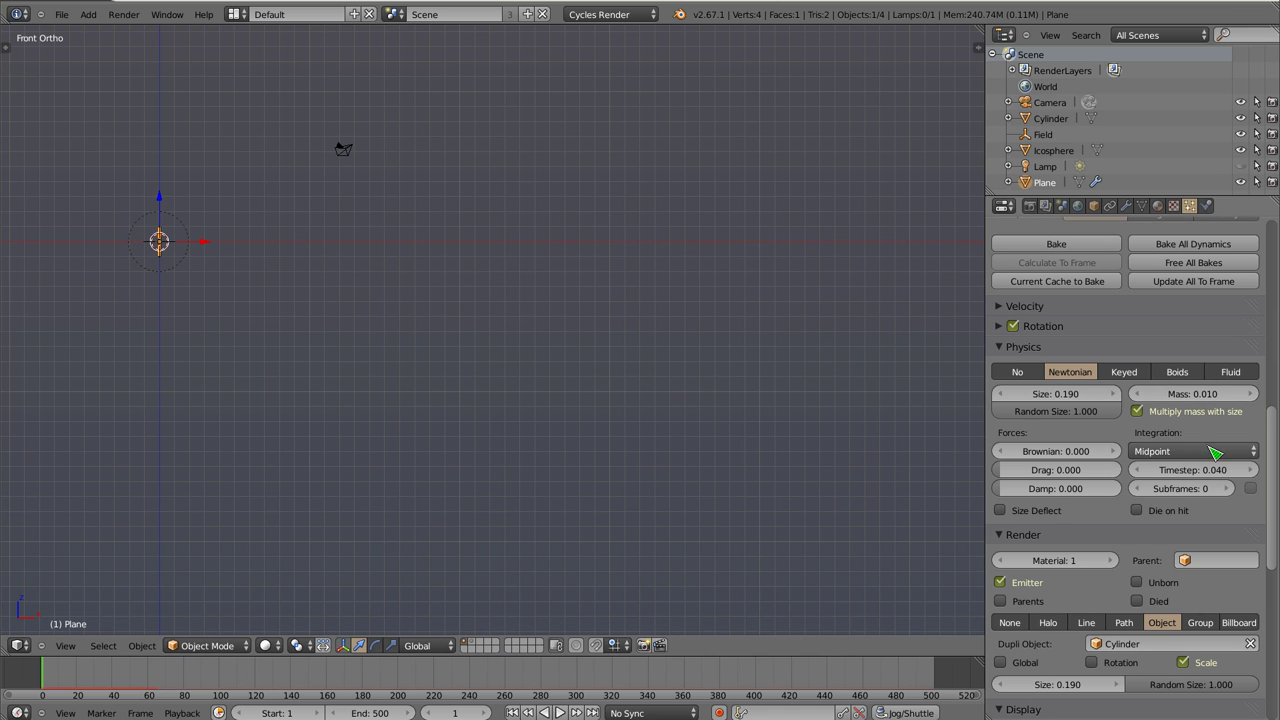
Open the Integration dropdown and keep Midpoint selected
left_click(1200, 452)
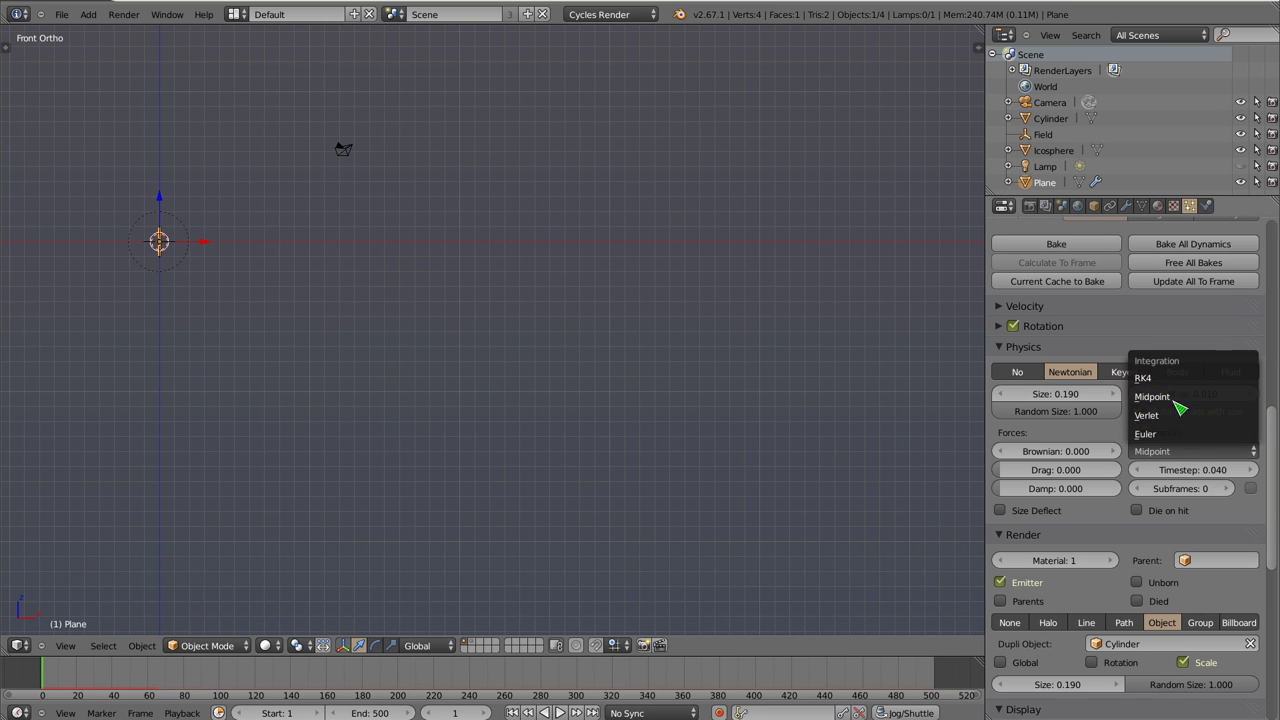
left_click(1172, 398)
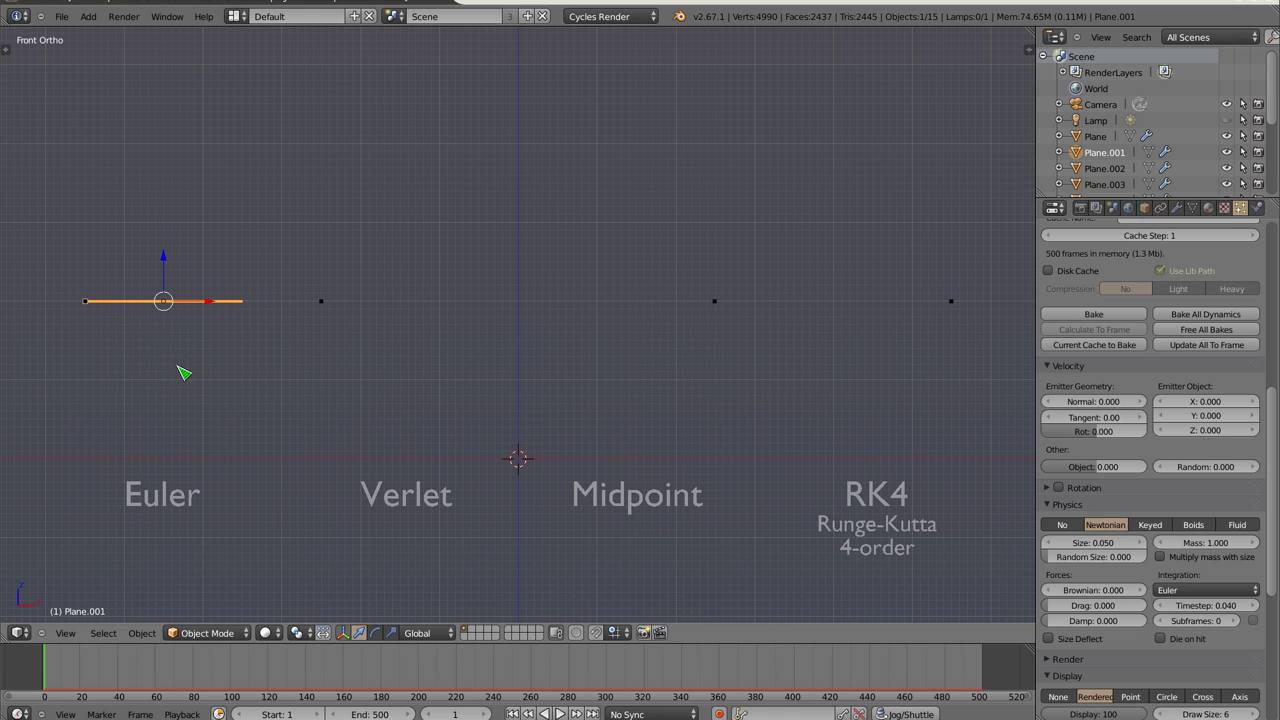
Leave only Plane.002, the lower plane under the Verlet label, selected
scroll(1180, 400, "down", 4)
scroll(1180, 380, "down", 2)
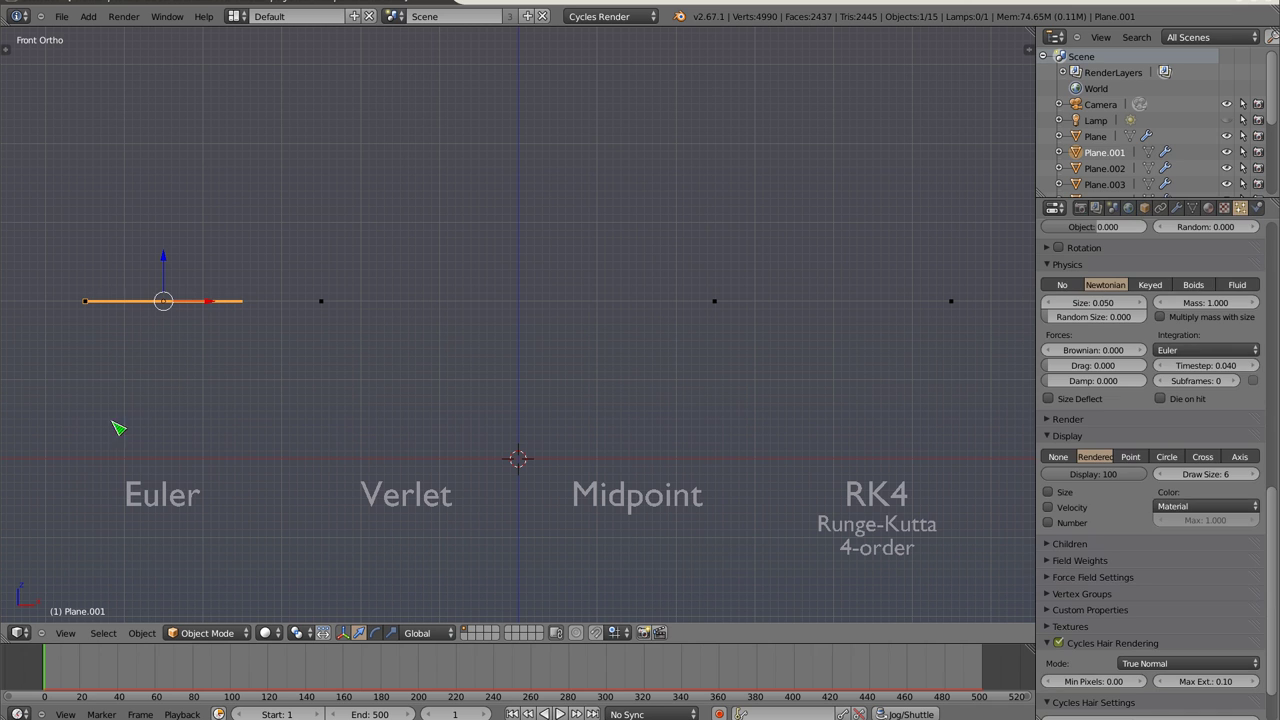
right_click(165, 461, "shift")
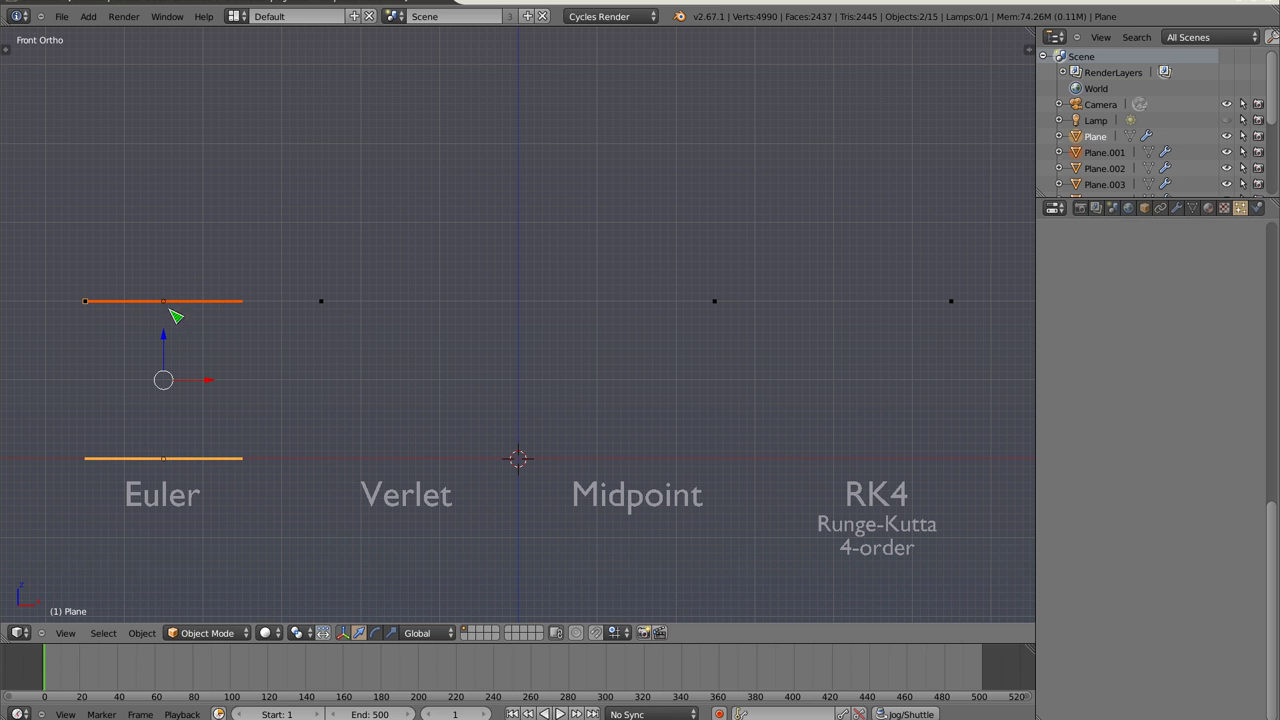
right_click(372, 315)
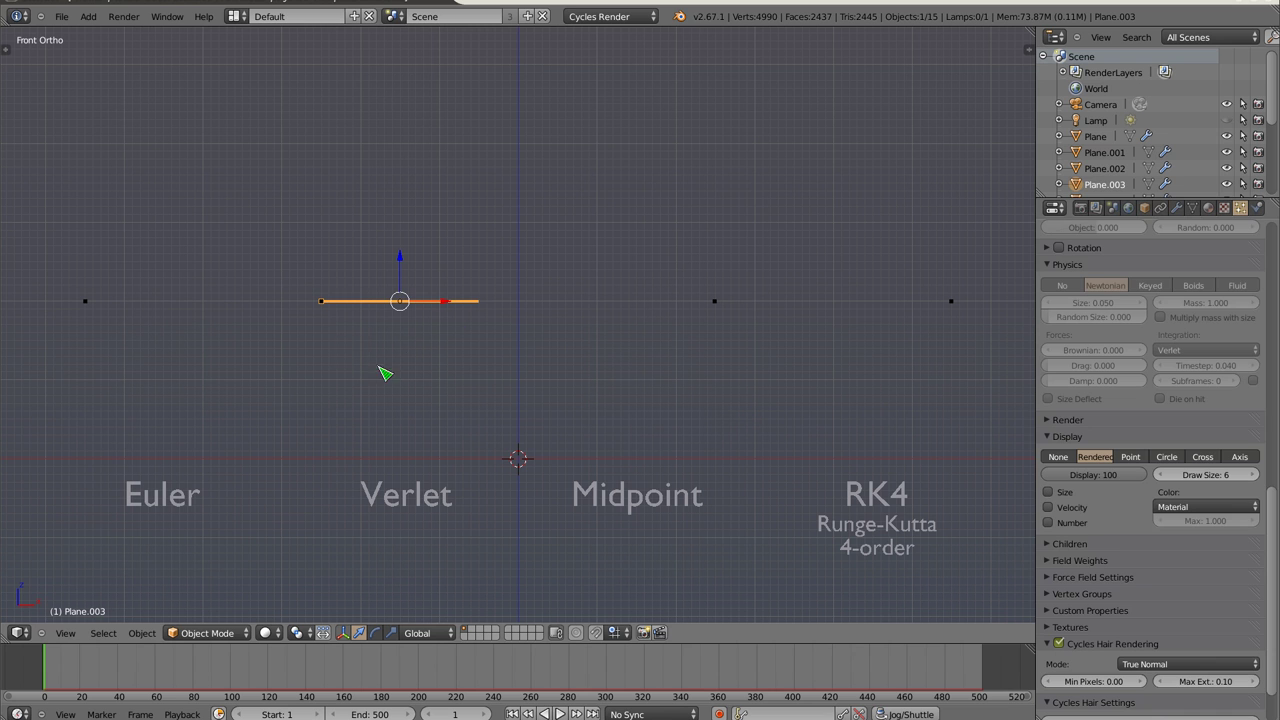
right_click(337, 457, "shift")
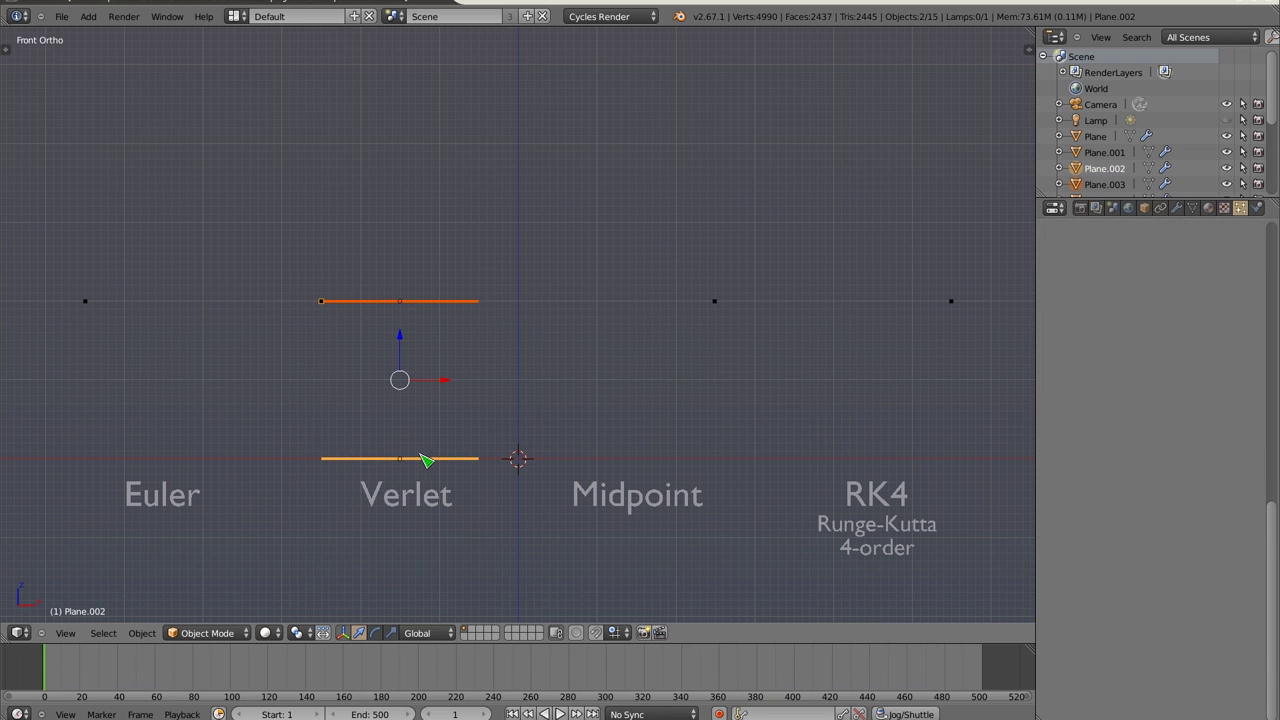
right_click(448, 463)
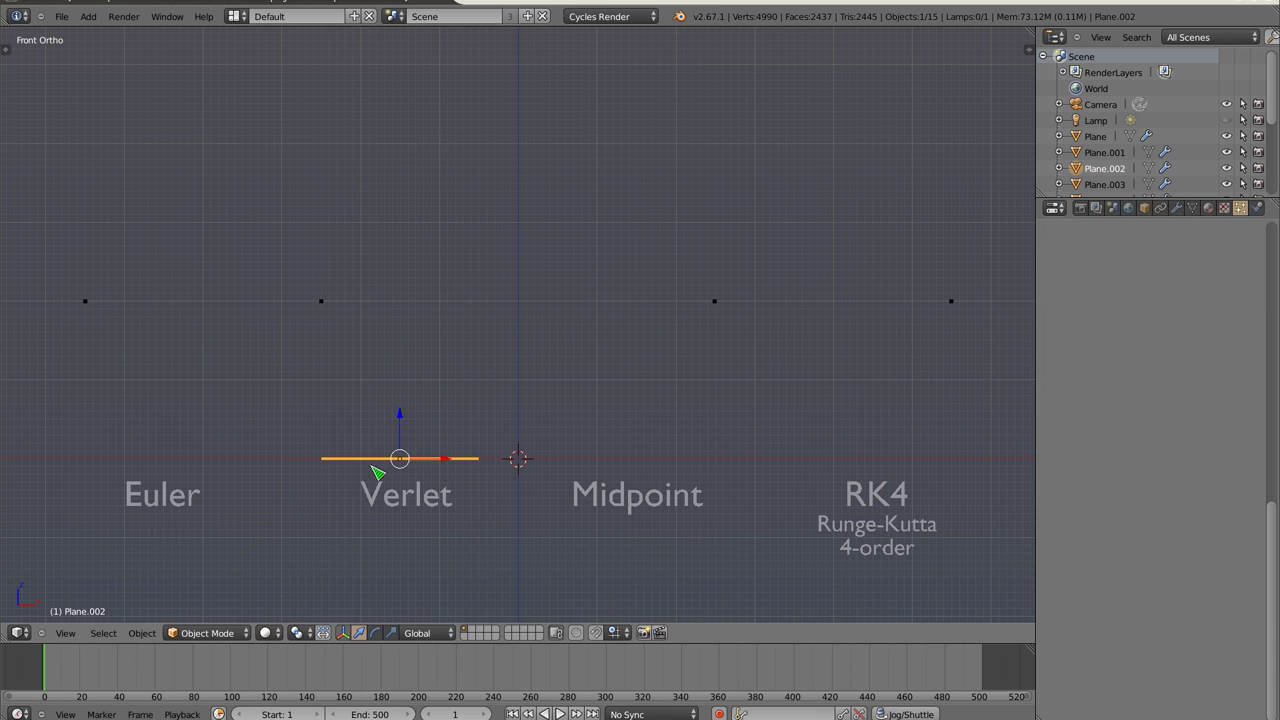
Check the Physics collision settings of the Verlet and Midpoint planes
middle_click_drag(397, 465, 420, 462)
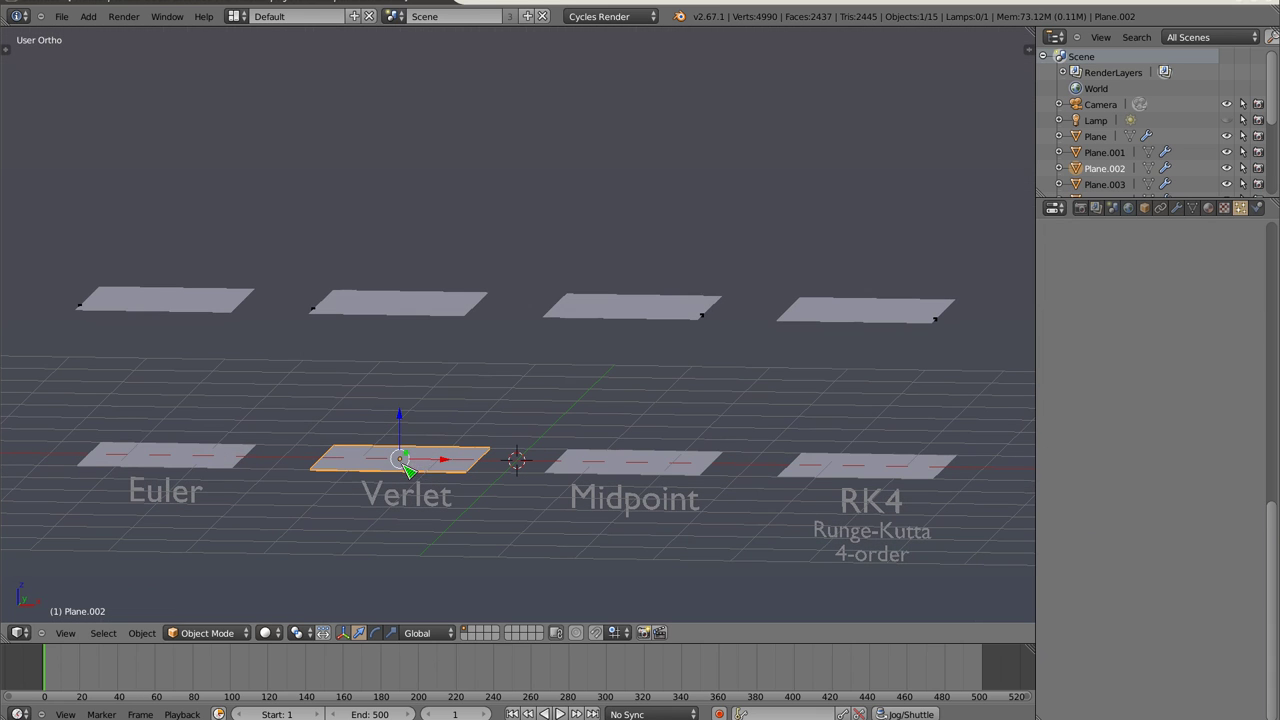
left_click(1257, 209)
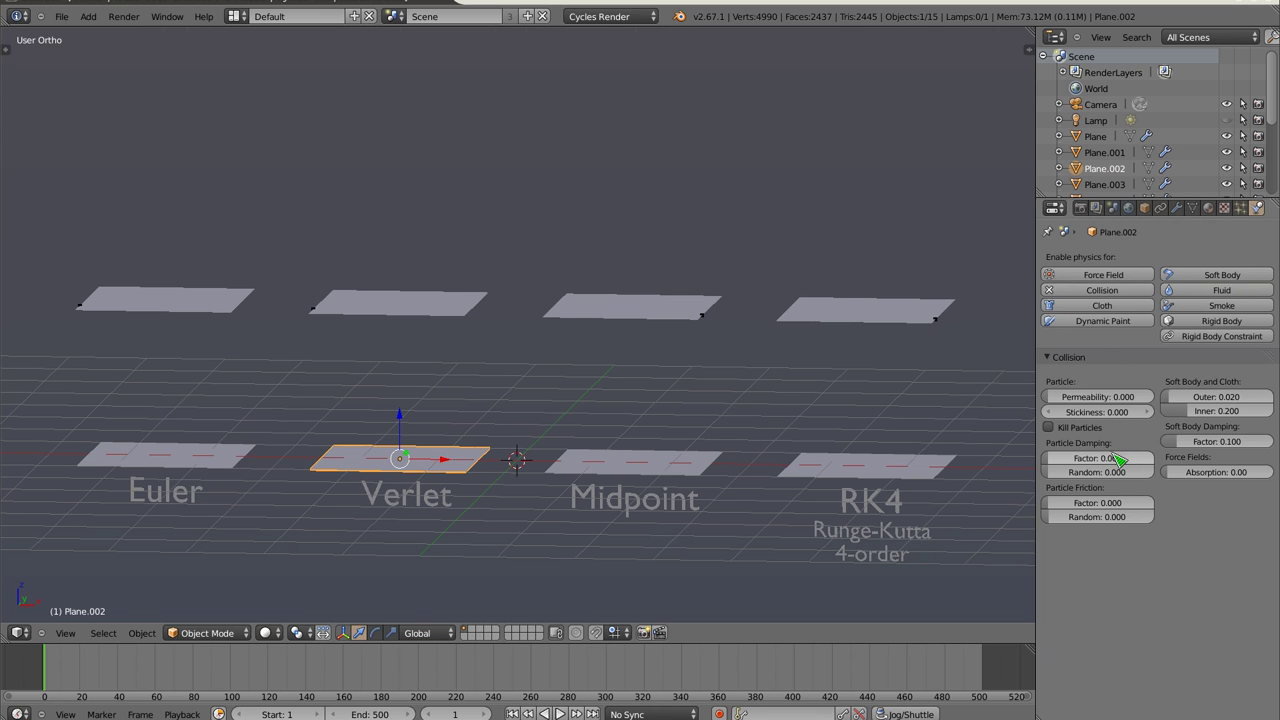
middle_click_drag(1118, 460, 1097, 526, "ctrl")
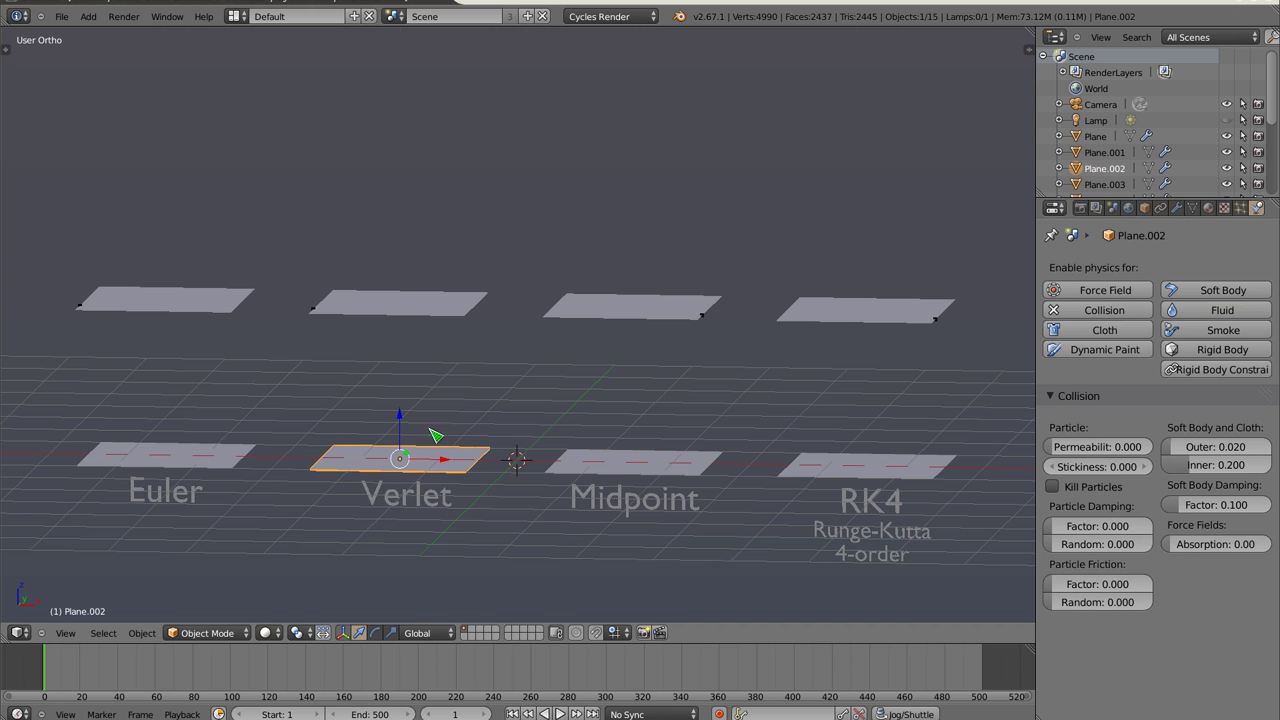
right_click(409, 292)
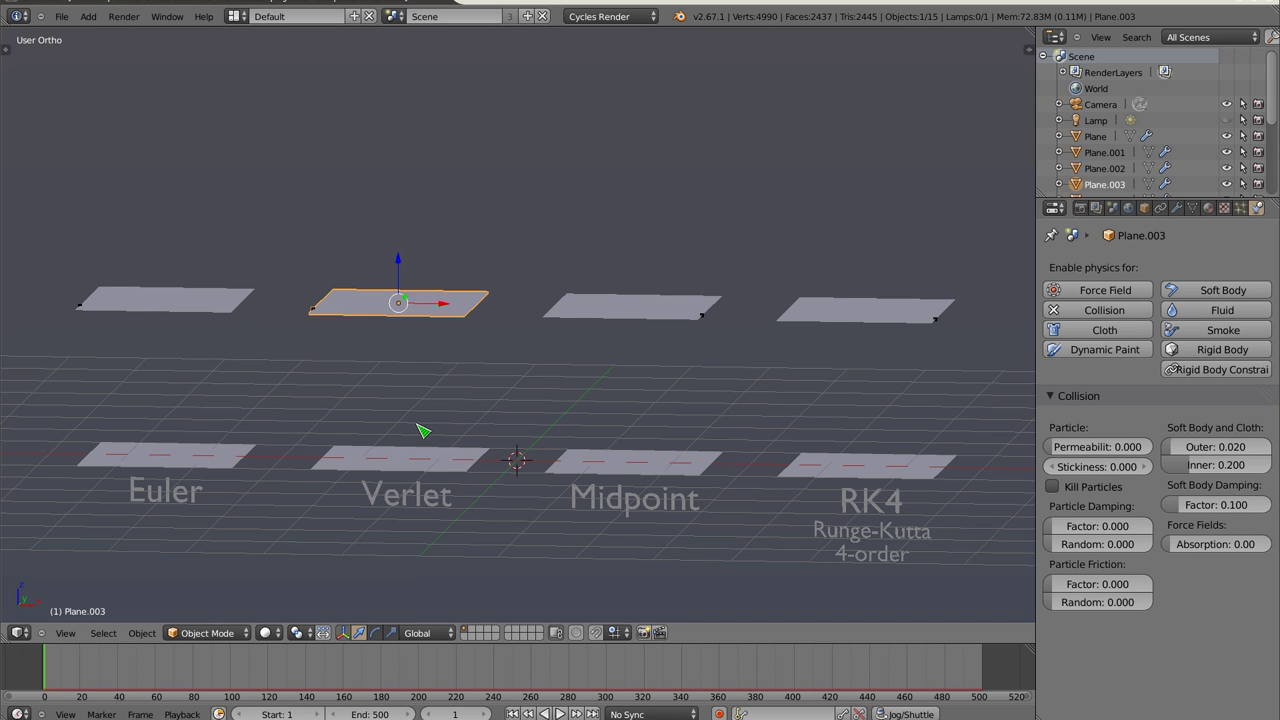
right_click(649, 510)
right_click(645, 475)
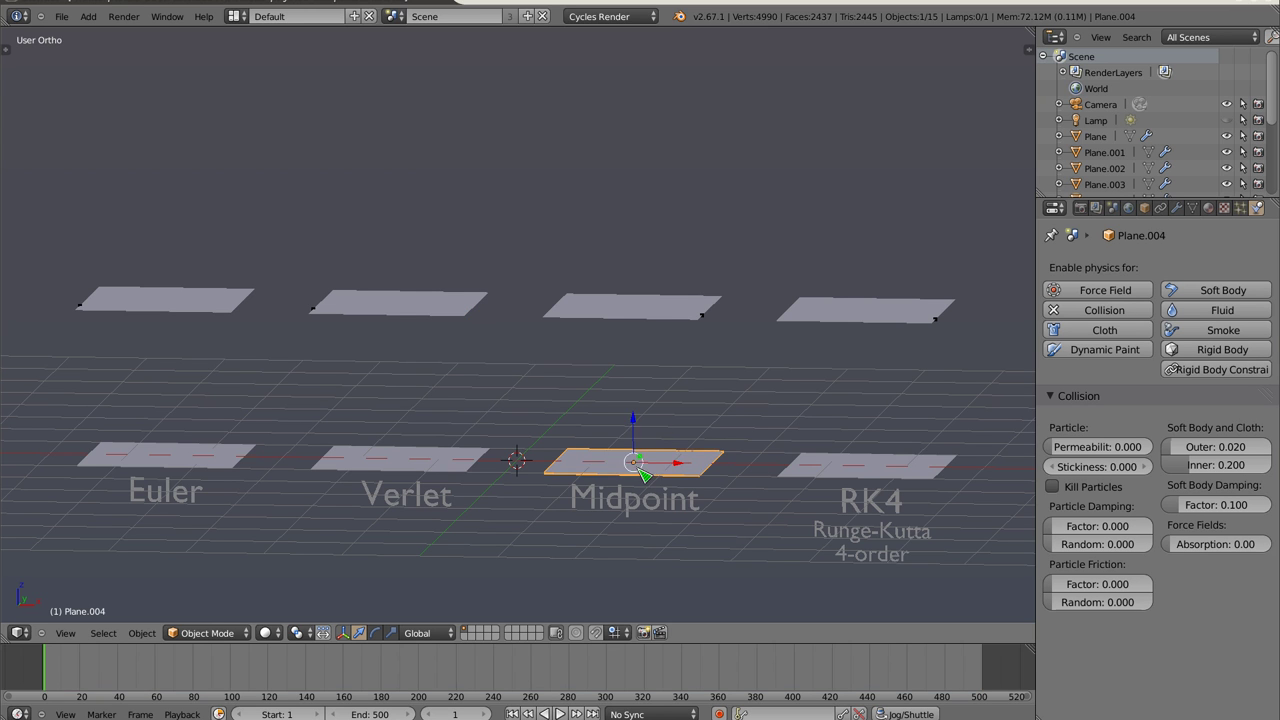
right_click(662, 312)
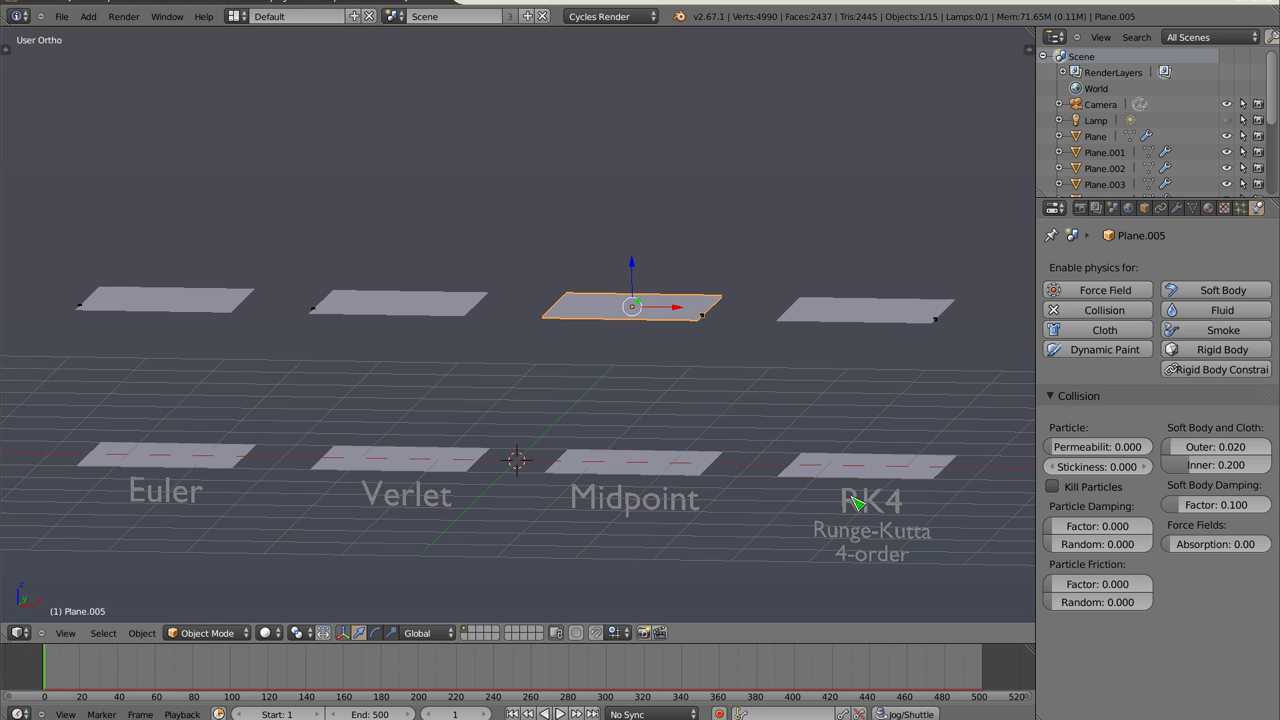
Select the RK4 emitter, orbit the view, and show its particle settings
right_click(876, 318)
mouse_move(864, 410)
middle_mouse_down()
mouse_move(666, 314)
mouse_move(674, 277)
mouse_move(626, 280)
mouse_move(620, 412)
mouse_move(637, 329)
mouse_move(650, 327)
middle_mouse_up()
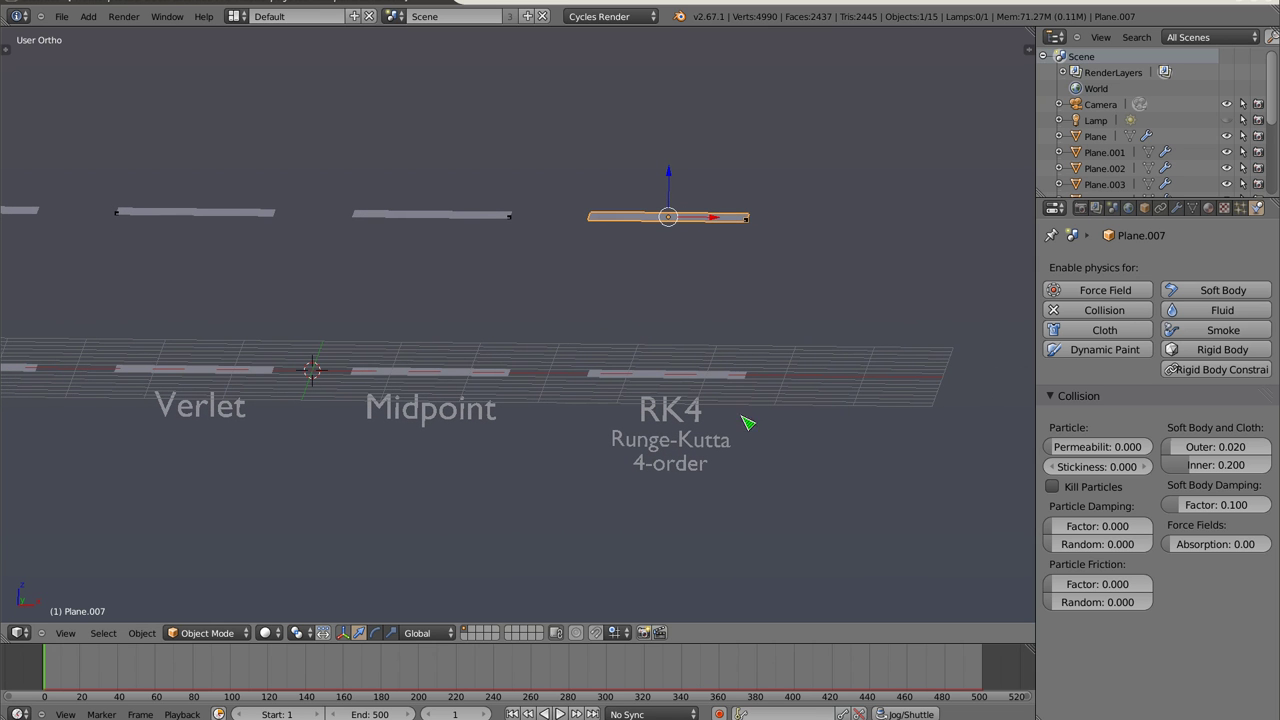
mouse_move(670, 281)
middle_mouse_down()
mouse_move(626, 280)
mouse_move(624, 243)
mouse_move(581, 321)
middle_mouse_up()
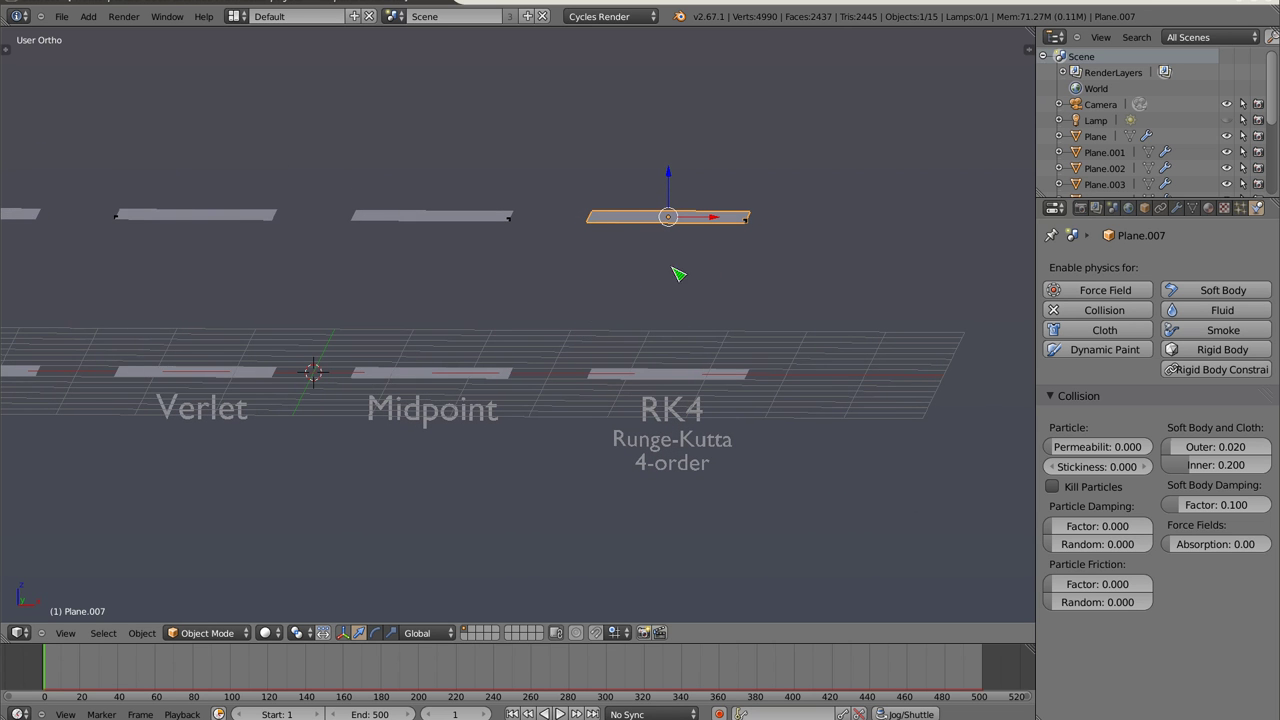
middle_click_drag(688, 272, 658, 376)
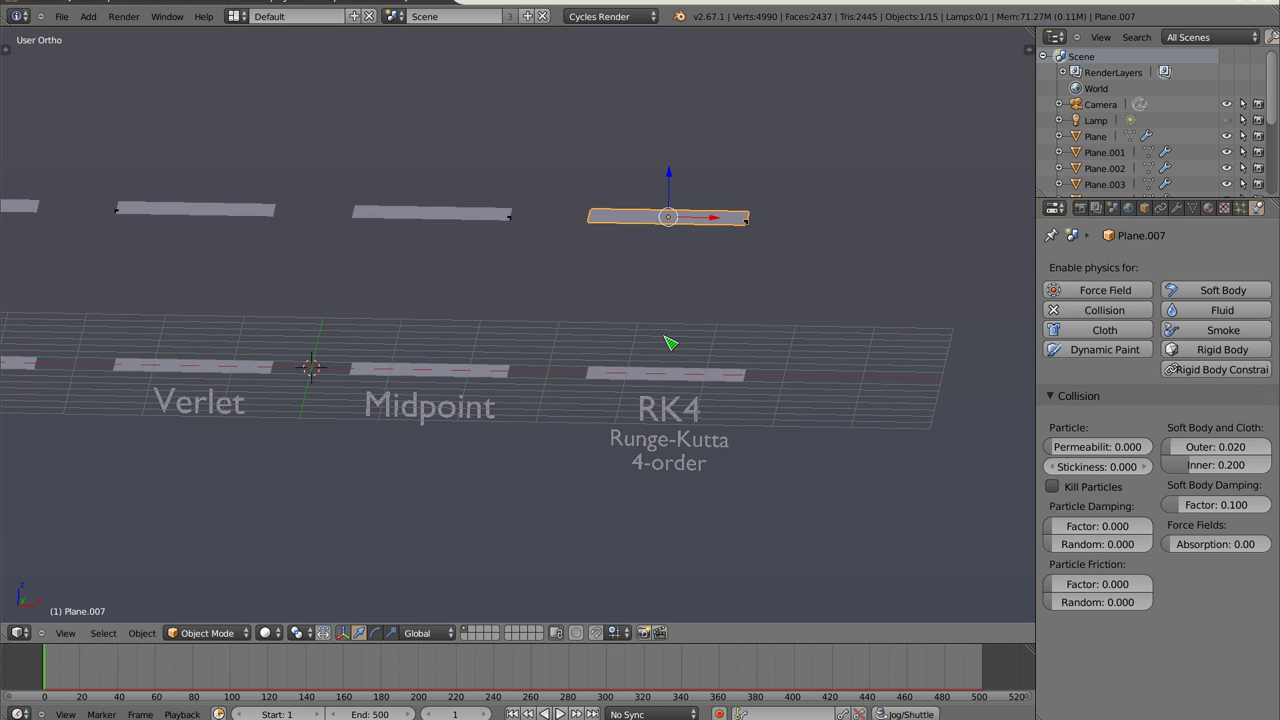
left_click(1240, 207)
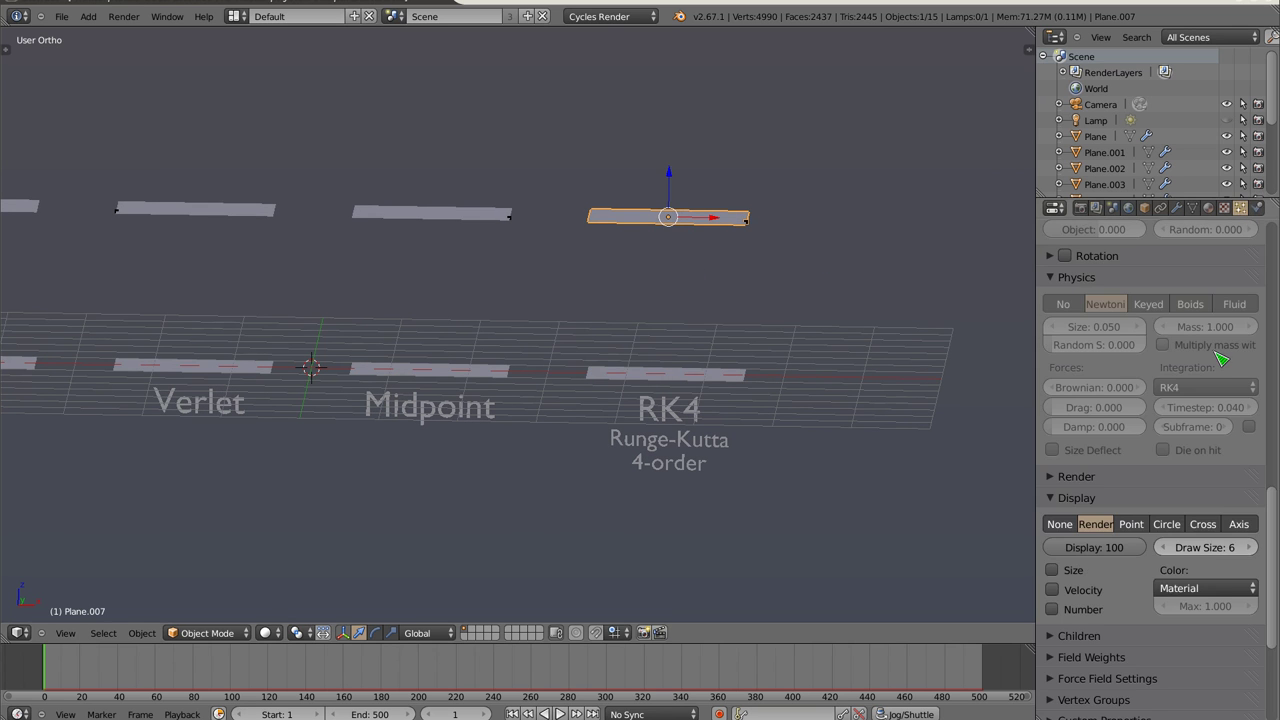
Compare the Midpoint and RK4 emitters' integration methods
right_click(467, 219, "shift")
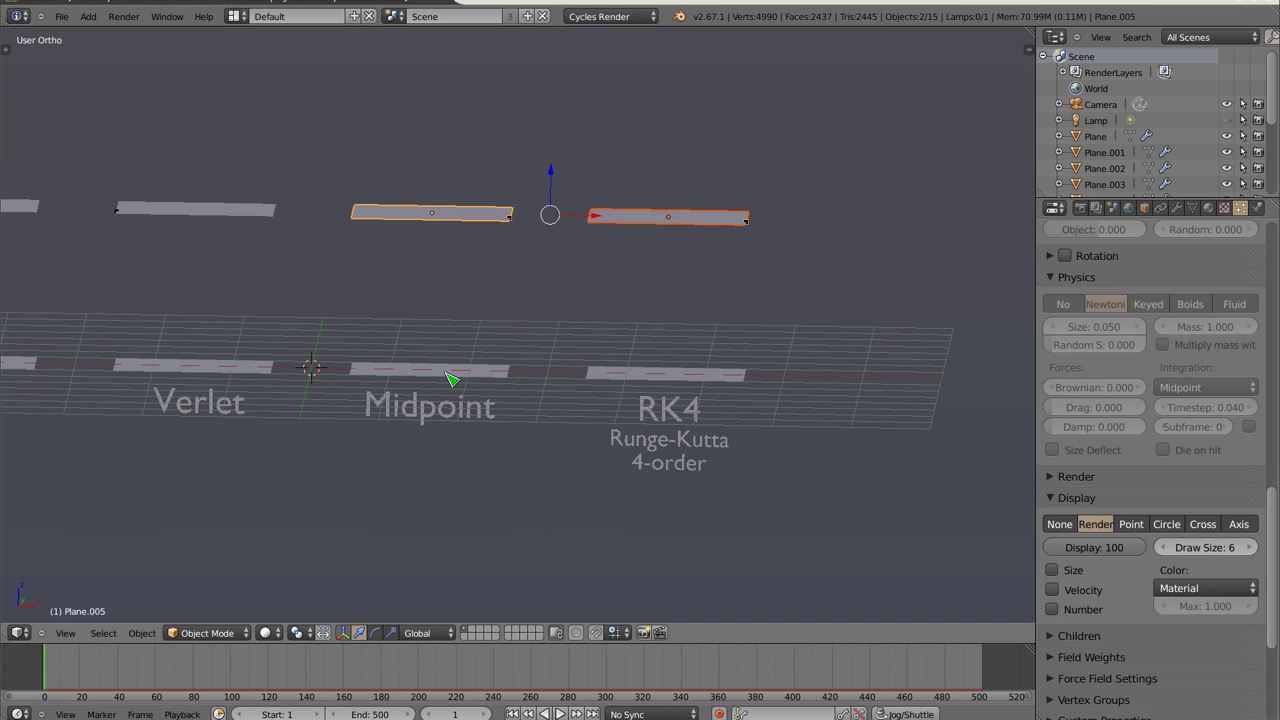
right_click(449, 373)
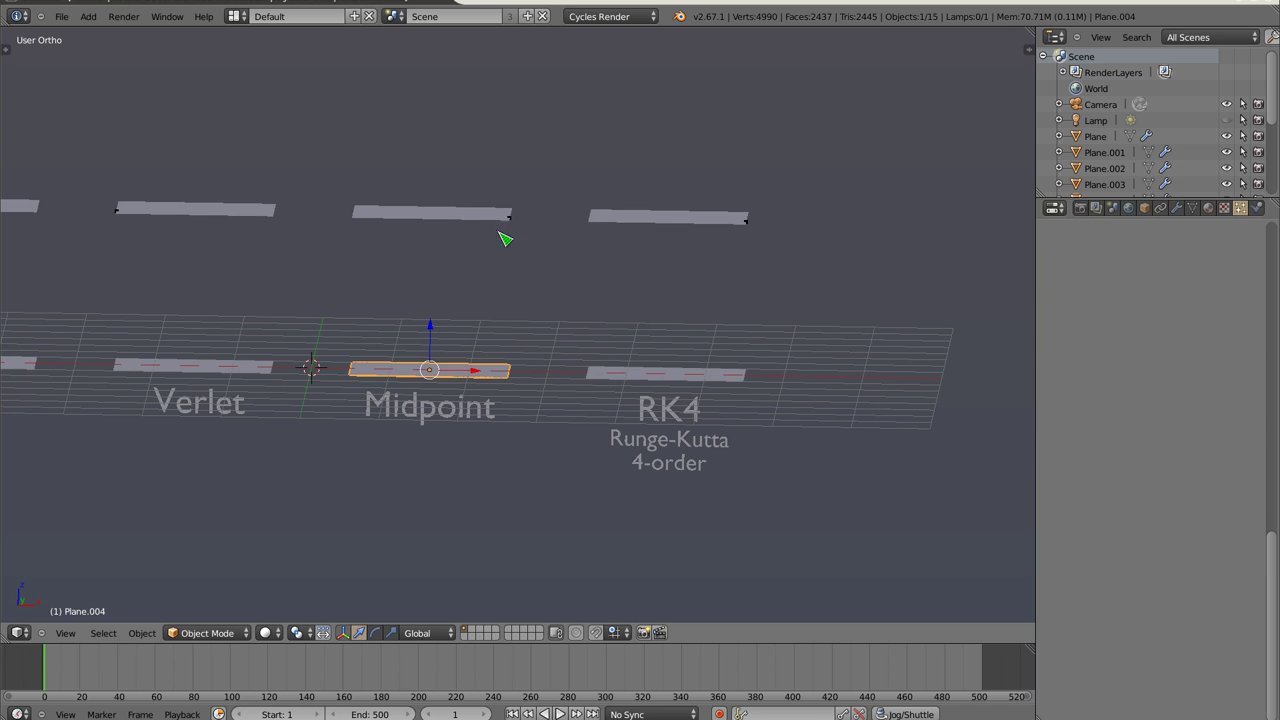
right_click(468, 218)
right_click(655, 217, "shift")
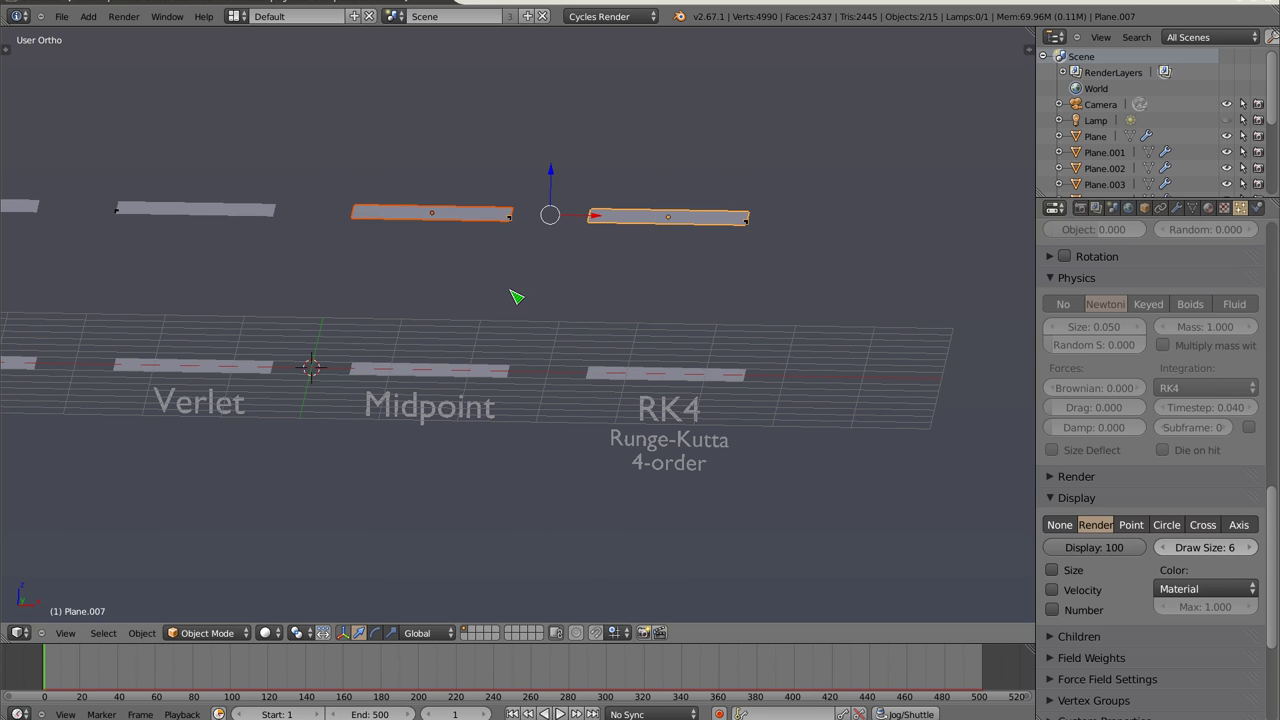
scroll(530, 278, "down", 2)
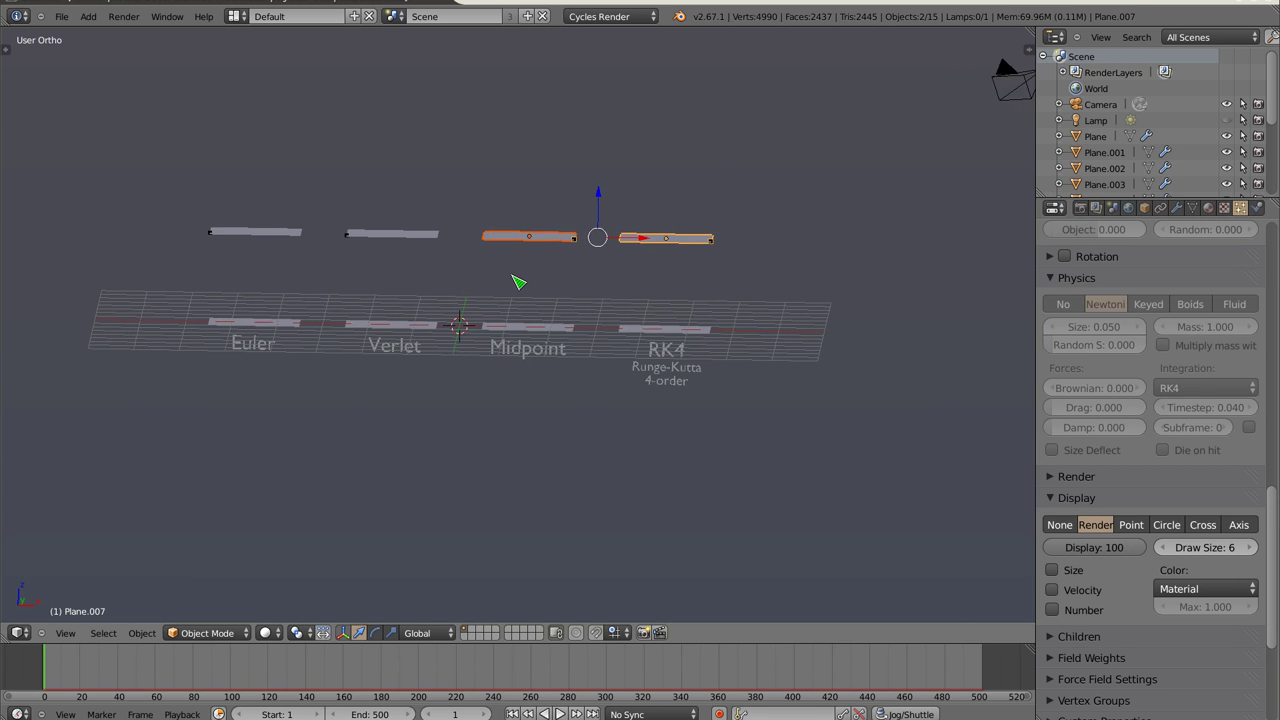
Switch to front view, select all objects, and frame the four setups
key("KP_1")
key("a")
key("a")
scroll(520, 320, "up", 2)
mouse_move(460, 308)
middle_mouse_down("shift")
mouse_move(561, 324)
mouse_move(529, 306)
middle_mouse_up("shift")
scroll(558, 334, "up", 2)
scroll(535, 306, "down", 1)
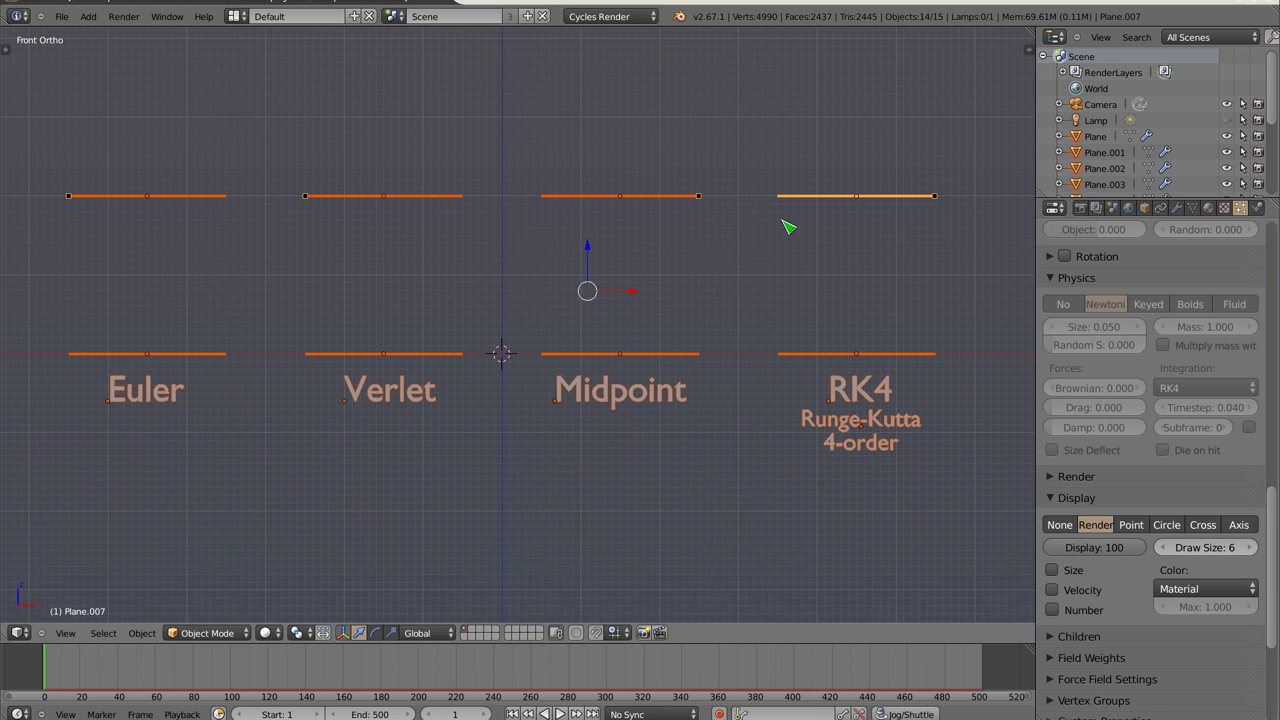
Play the animation to about frame 259, panning to follow the four integration setups
key("alt+a")
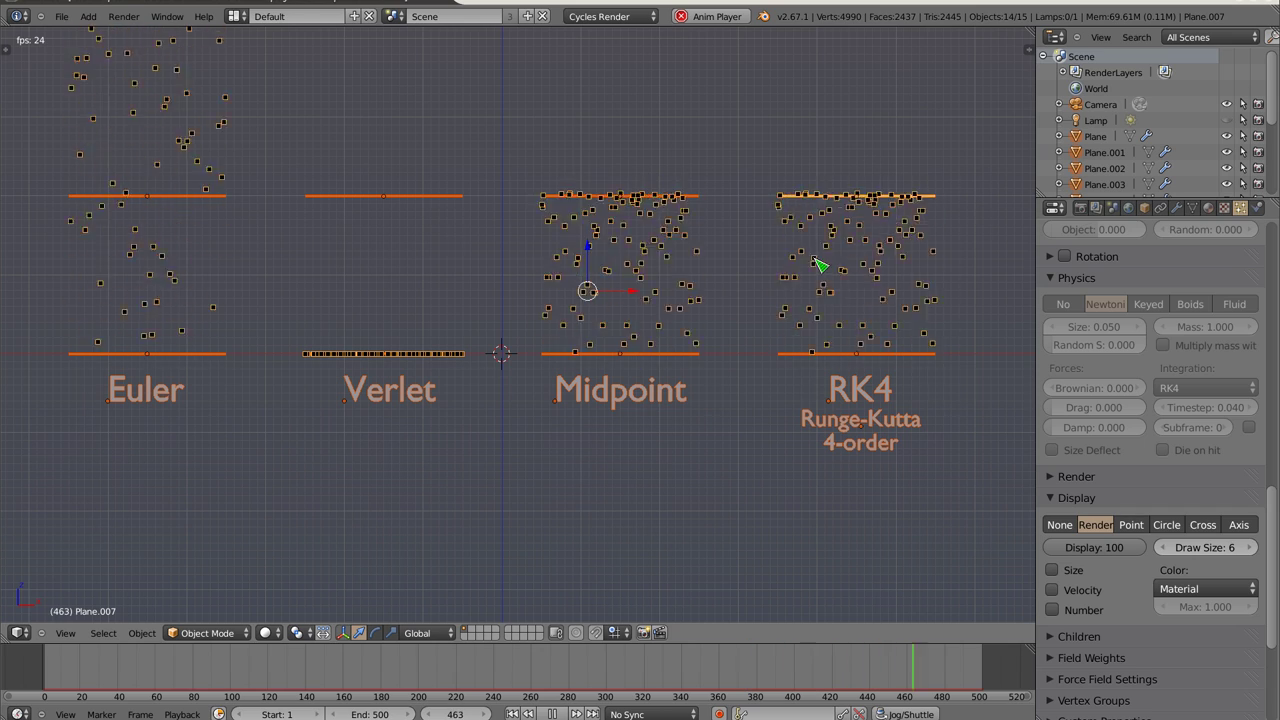
middle_click_drag(531, 354, 531, 514, "shift")
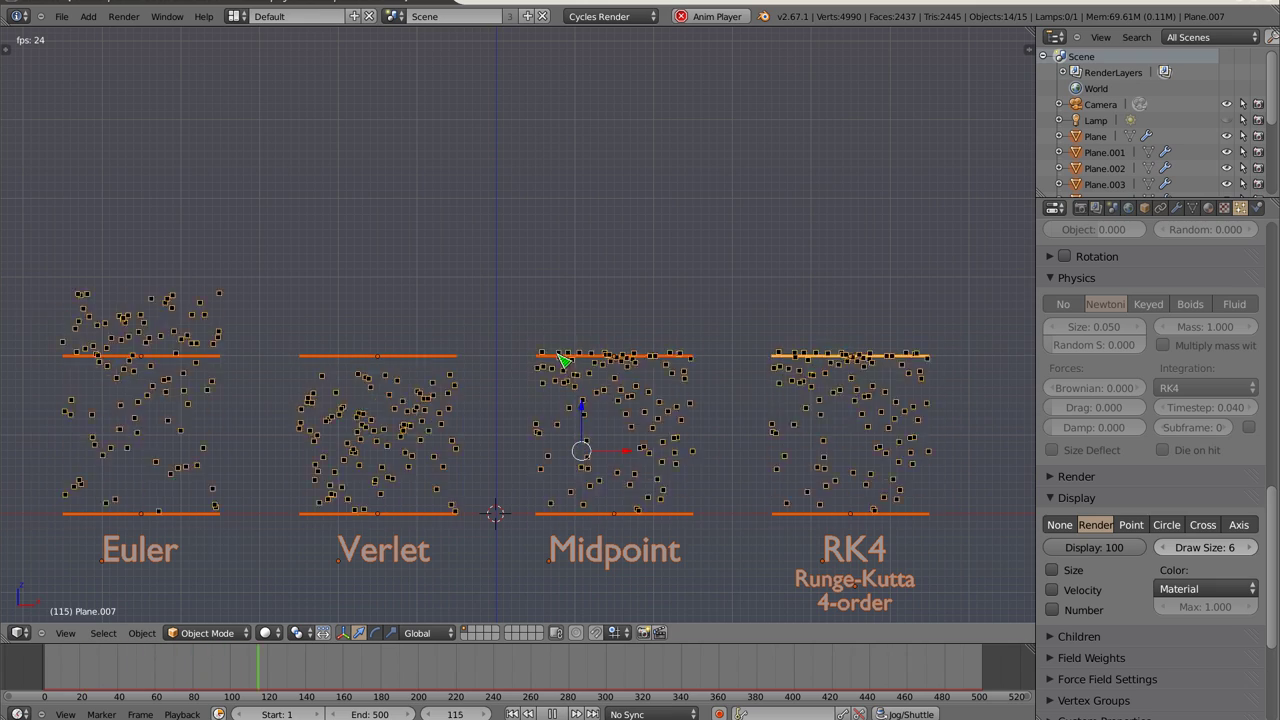
middle_click_drag(622, 455, 533, 331, "shift")
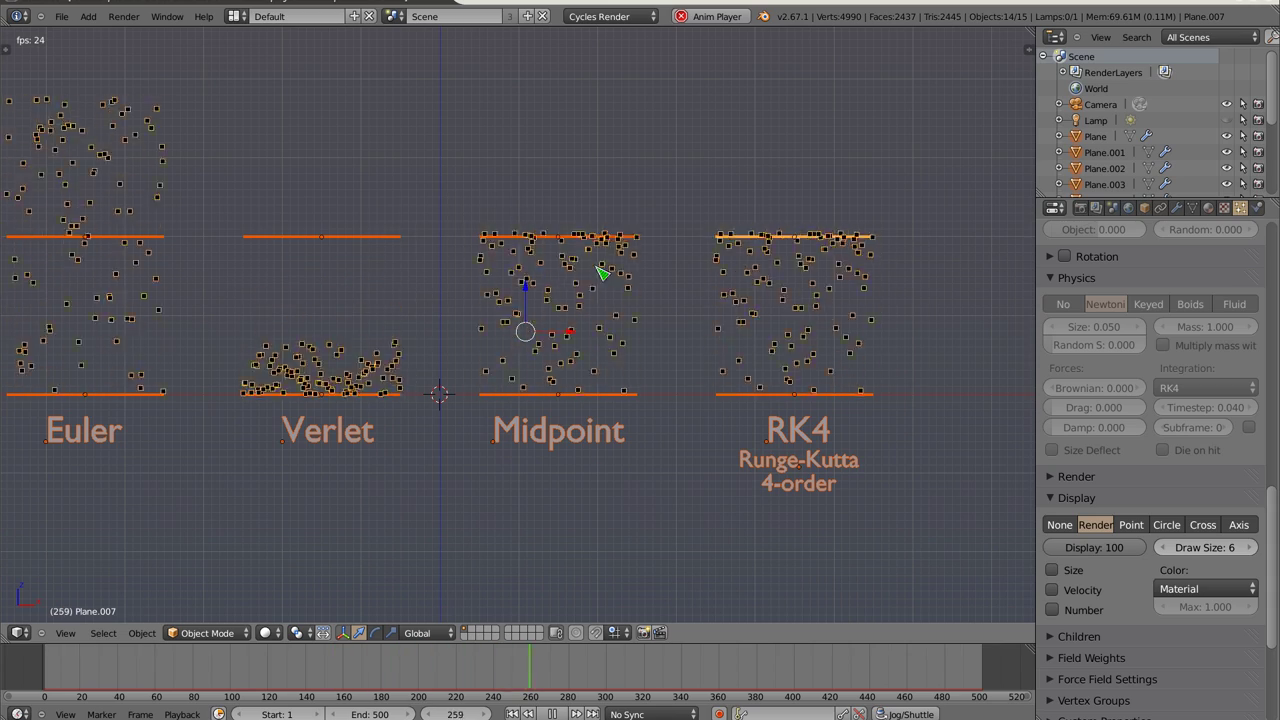
Select the RK4 emitter and review its Velocity and Newtonian Physics particle settings during playback
left_click(580, 241)
scroll(1150, 527, "down", 3)
scroll(1150, 527, "down", 2)
scroll(1150, 527, "up", 2)
scroll(1150, 527, "up", 3)
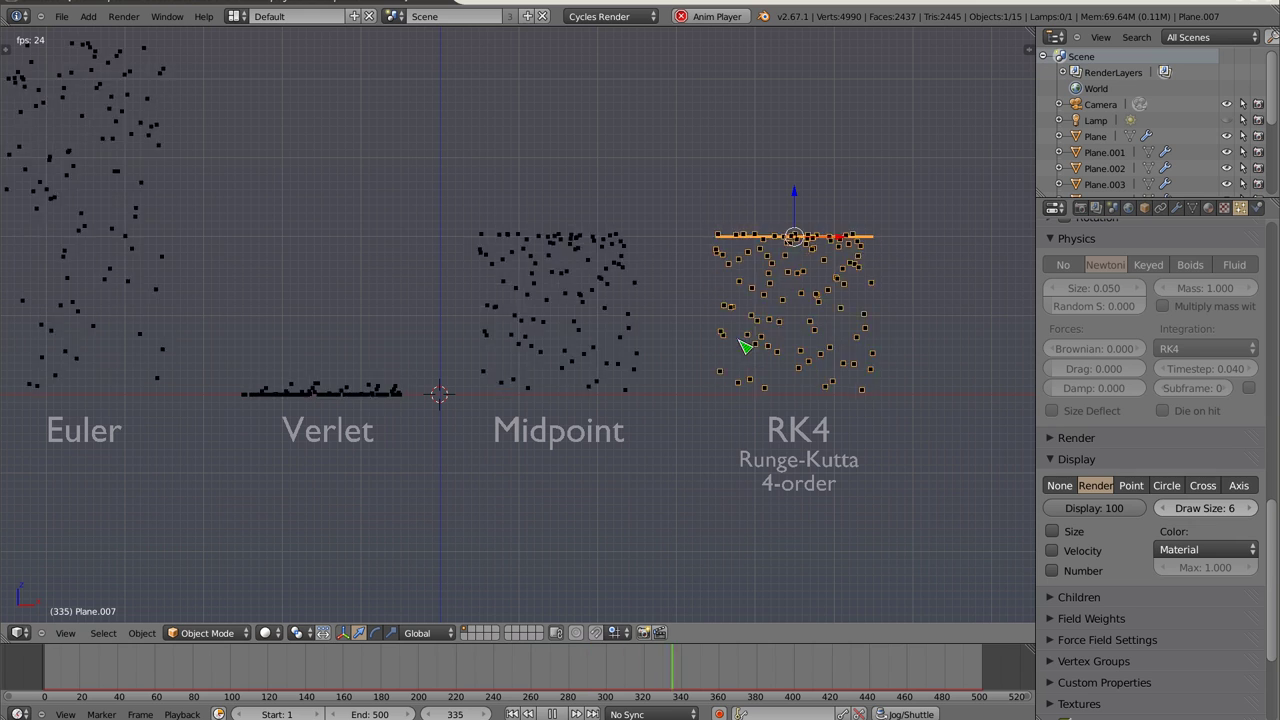
scroll(743, 343, "down", 1)
scroll(1117, 446, "up", 3)
scroll(1117, 446, "up", 3)
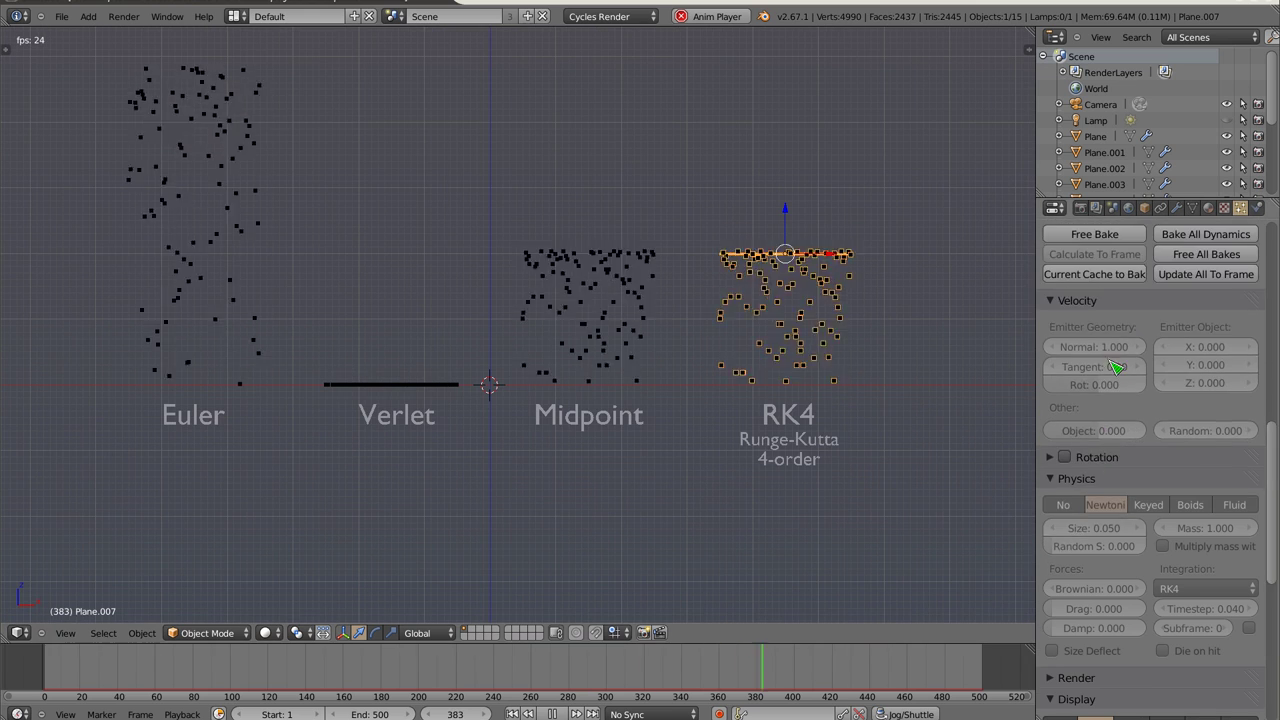
scroll(1117, 446, "up", 2)
scroll(1117, 446, "down", 2)
scroll(1120, 448, "down", 4)
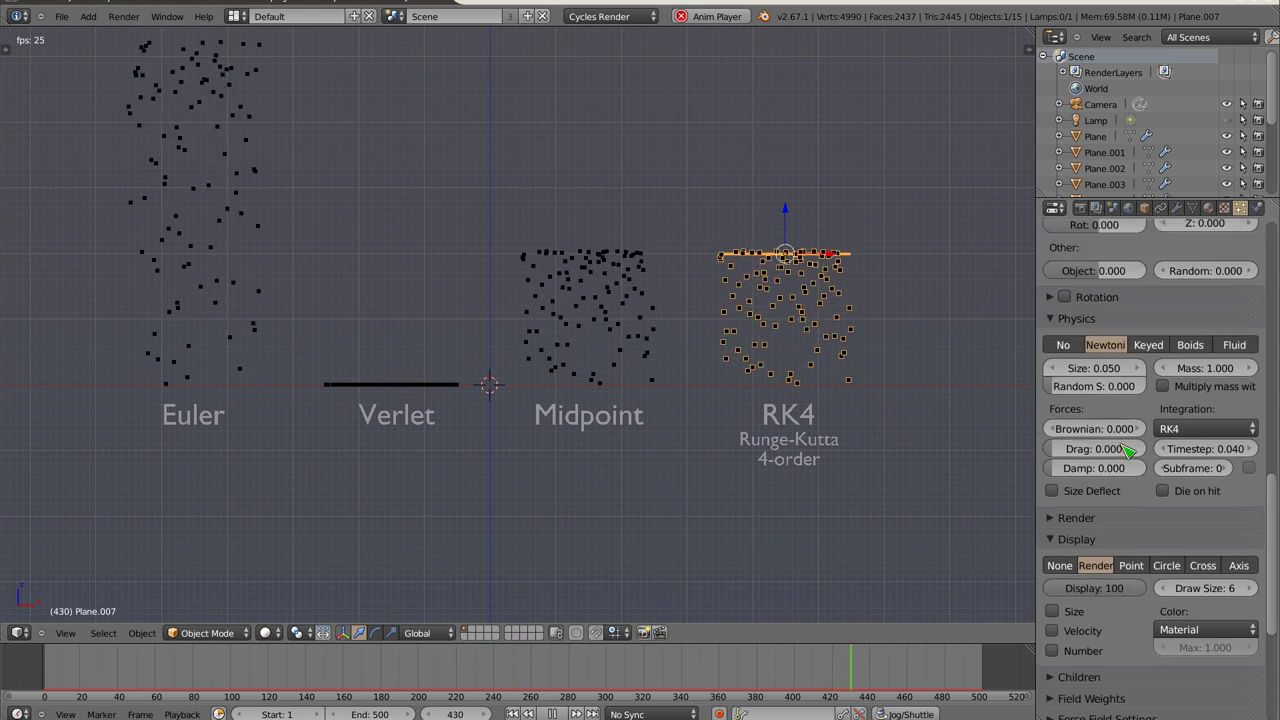
scroll(1125, 452, "down", 3)
scroll(1205, 318, "up", 3)
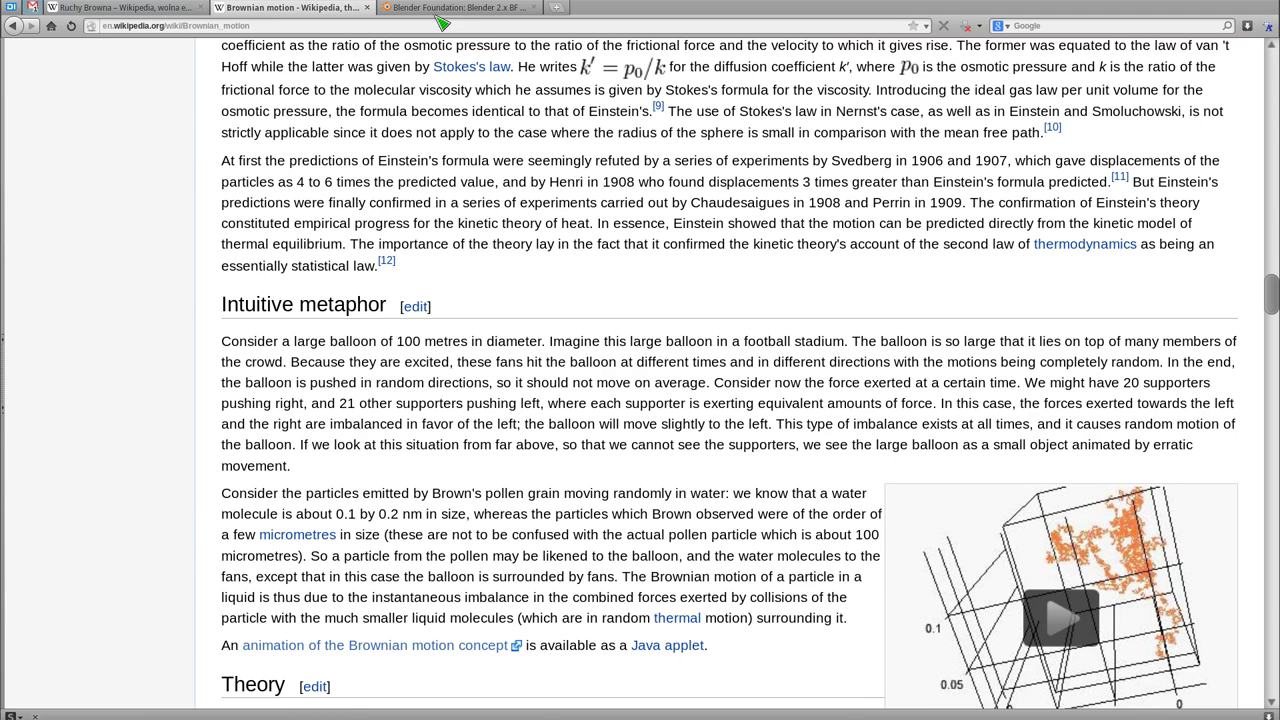
Read the Blender tracker entry about adaptive time step for fluid particles
left_click(465, 9)
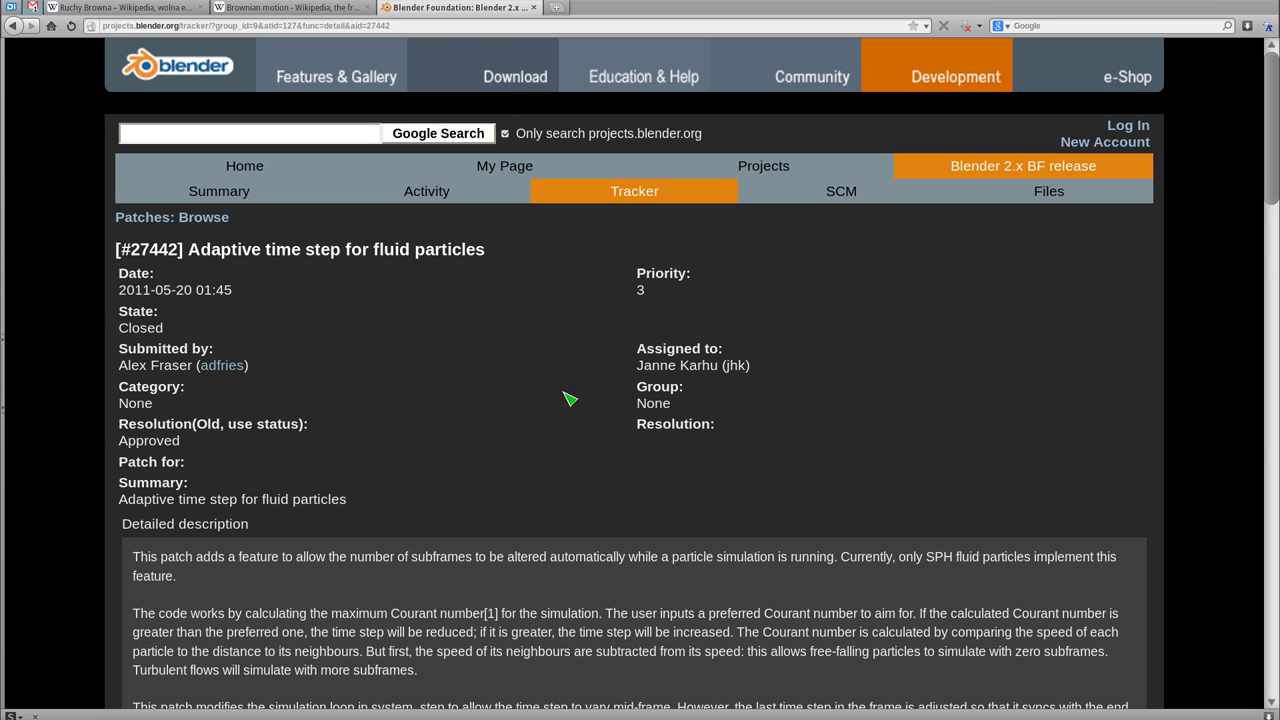
scroll(574, 389, "down", 5)
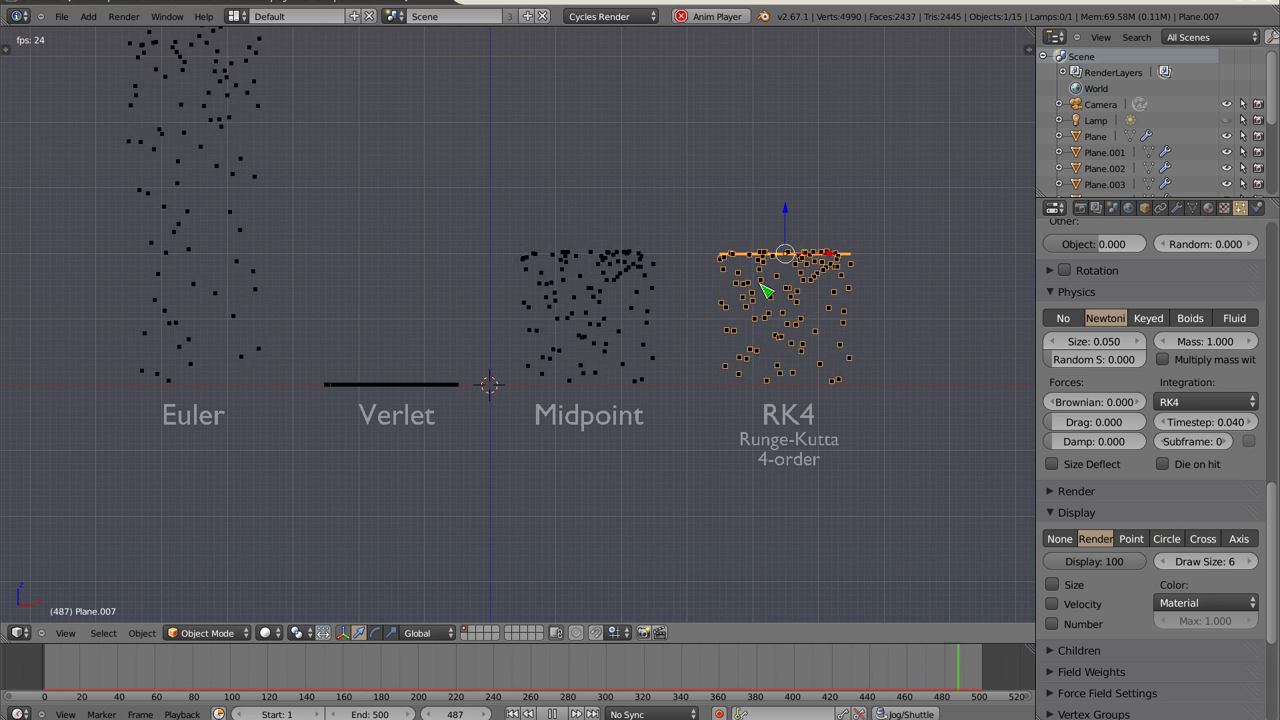
Stop the simulation at frame 27 and show render settings with the 24 fps frame rate
key("Escape")
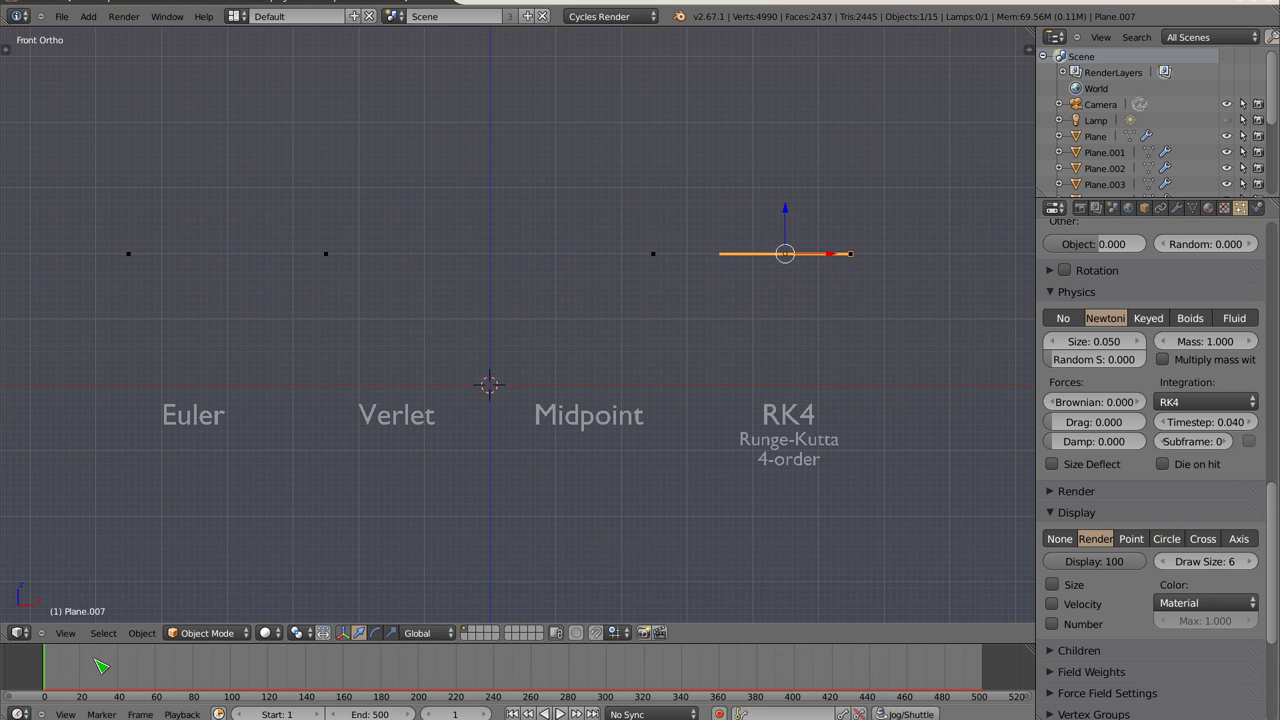
left_click_drag(75, 672, 92, 673)
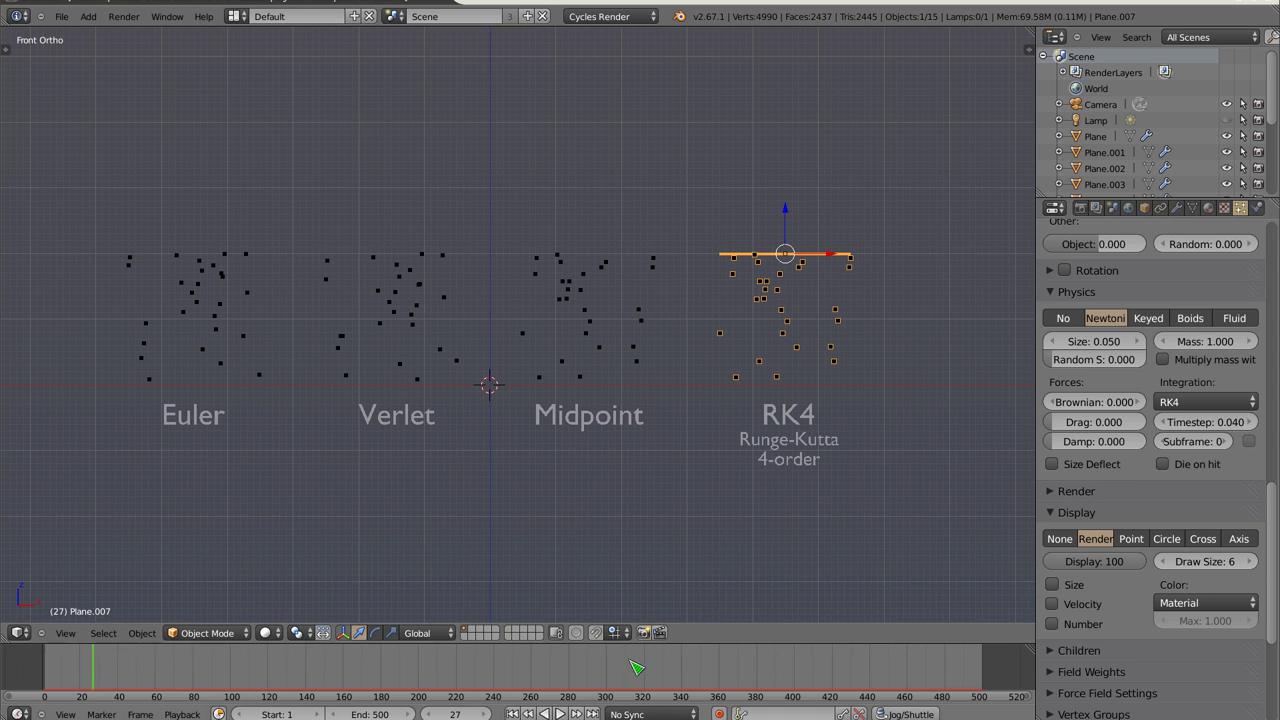
left_click(1083, 207)
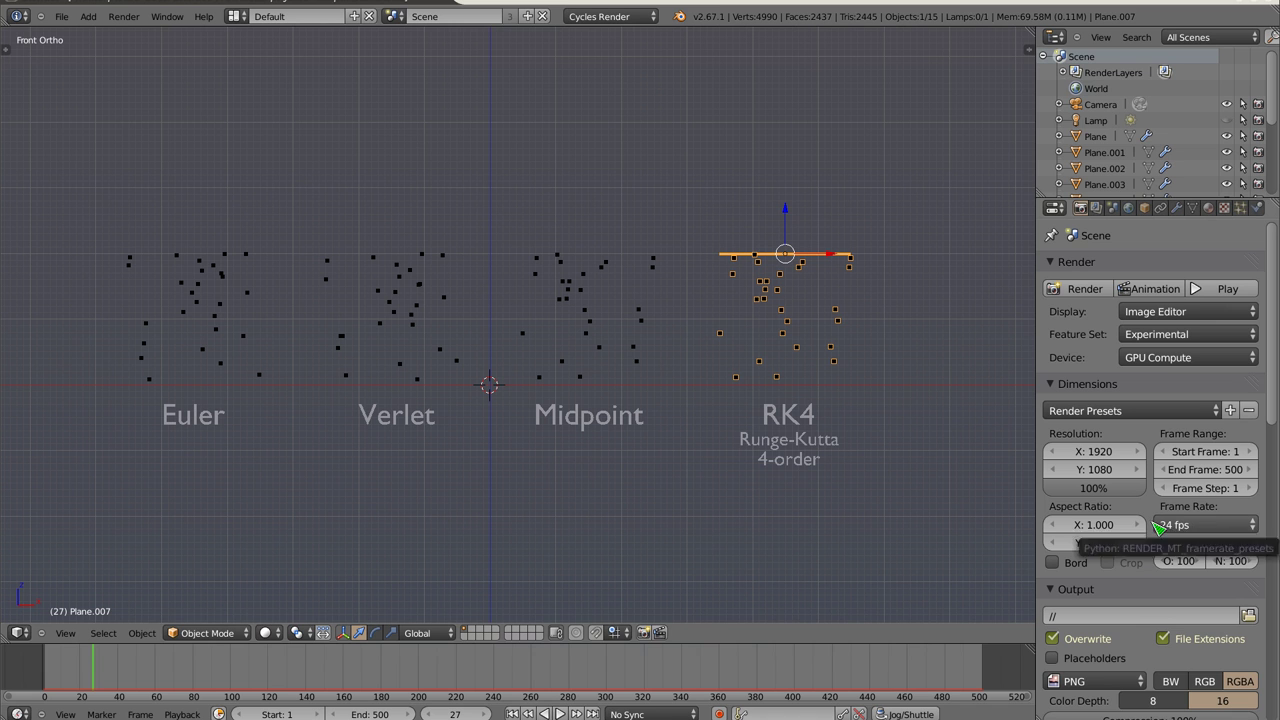
Advance to frame 40 and change the scene frame rate from 24 to 25 fps
left_click_drag(56, 680, 120, 680)
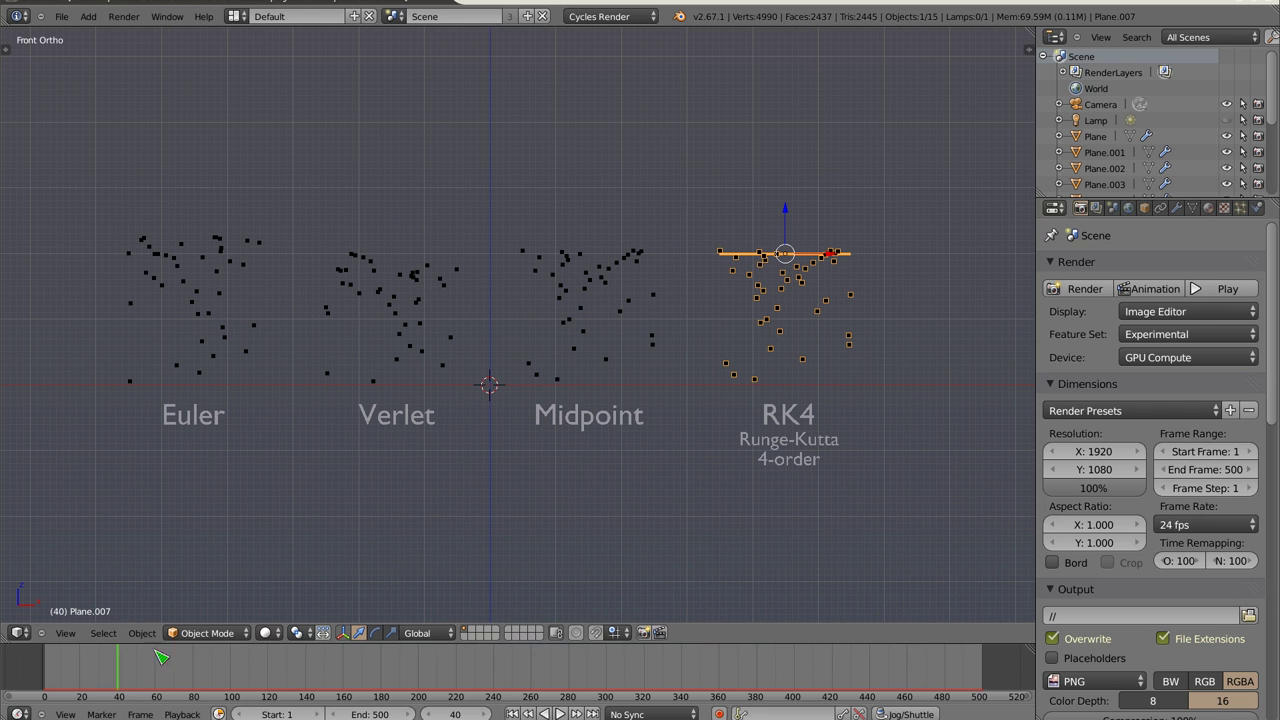
left_click(1240, 208)
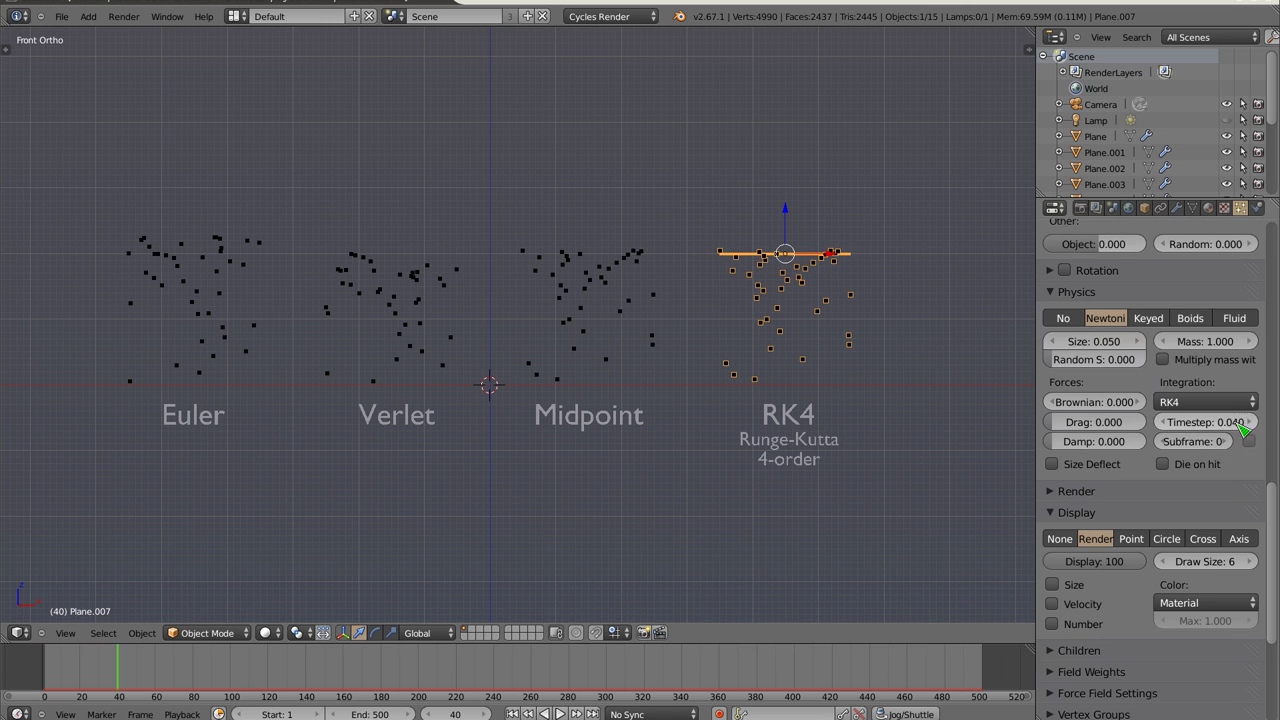
left_click(1086, 209)
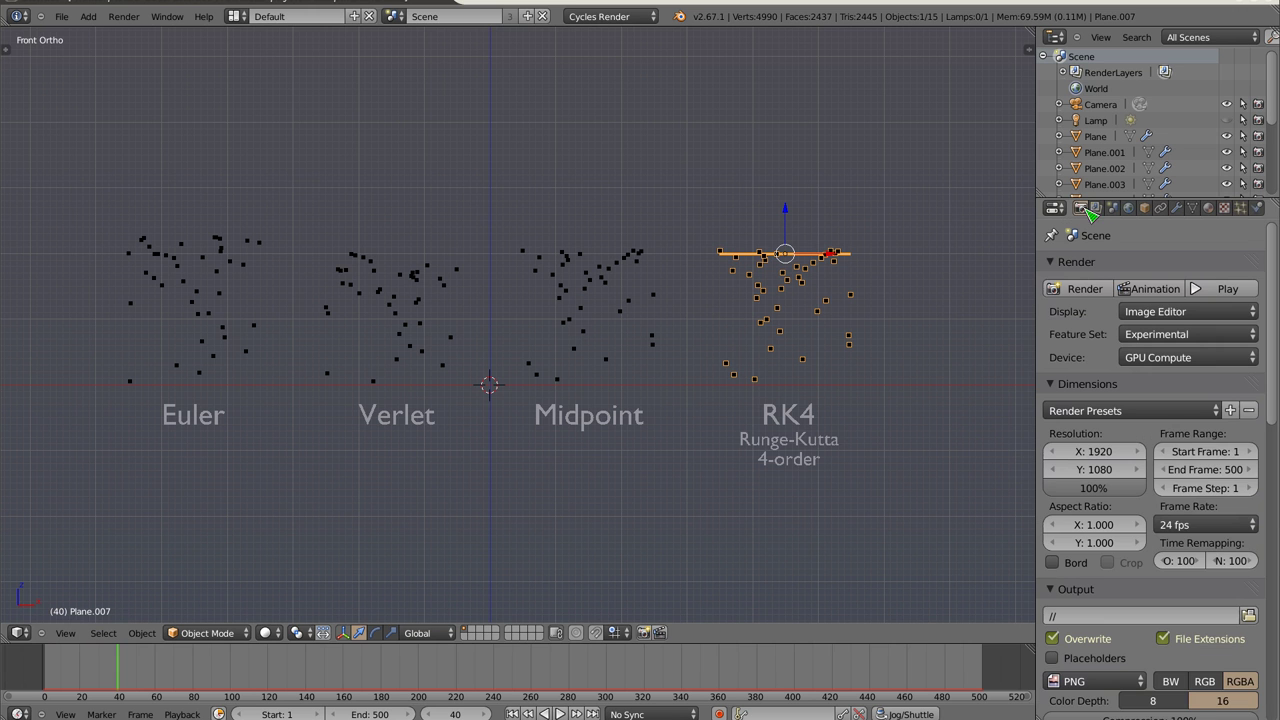
left_click(1205, 524)
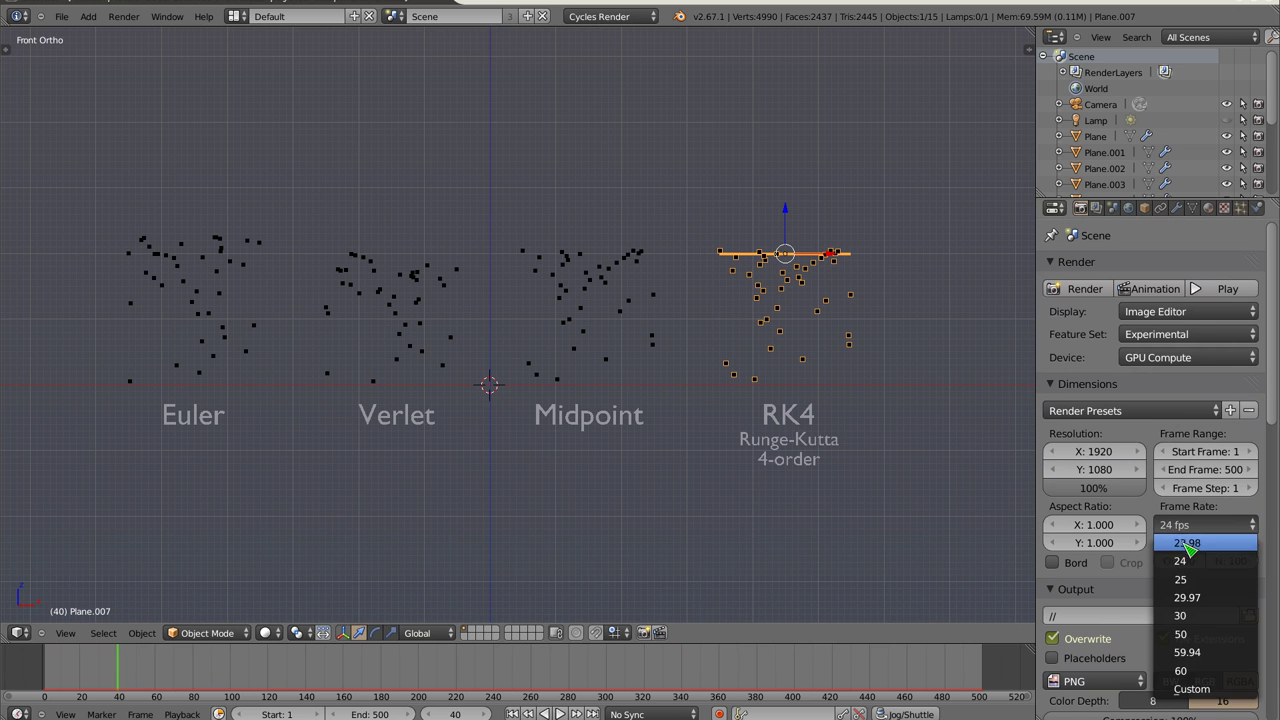
left_click(1190, 580)
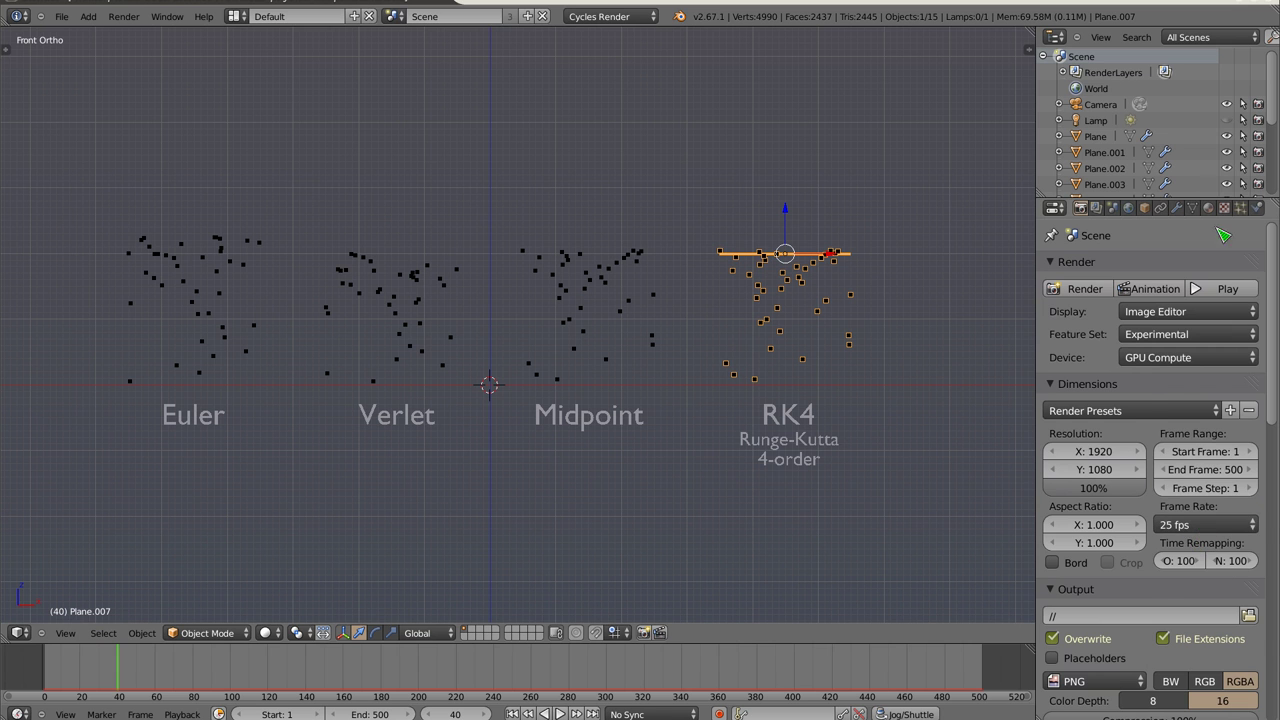
left_click(1239, 207)
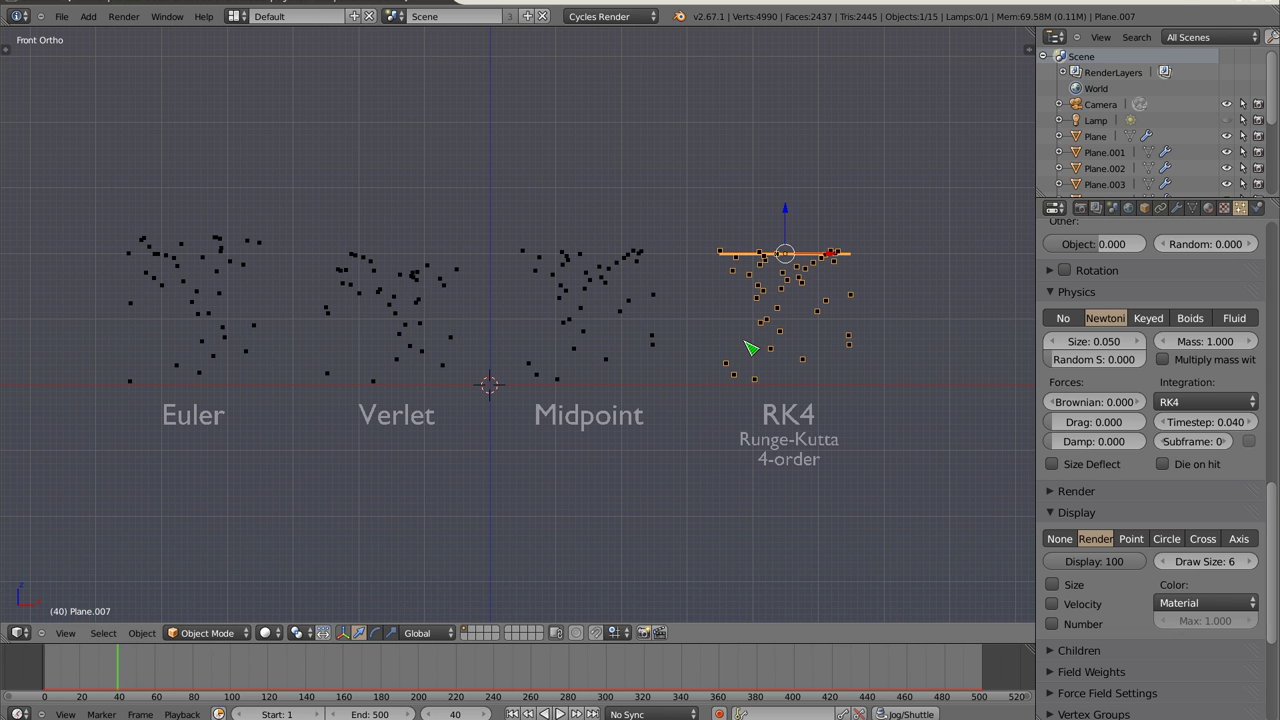
Play and stop the animation twice to watch the RK4 particles fall
key("alt+a")
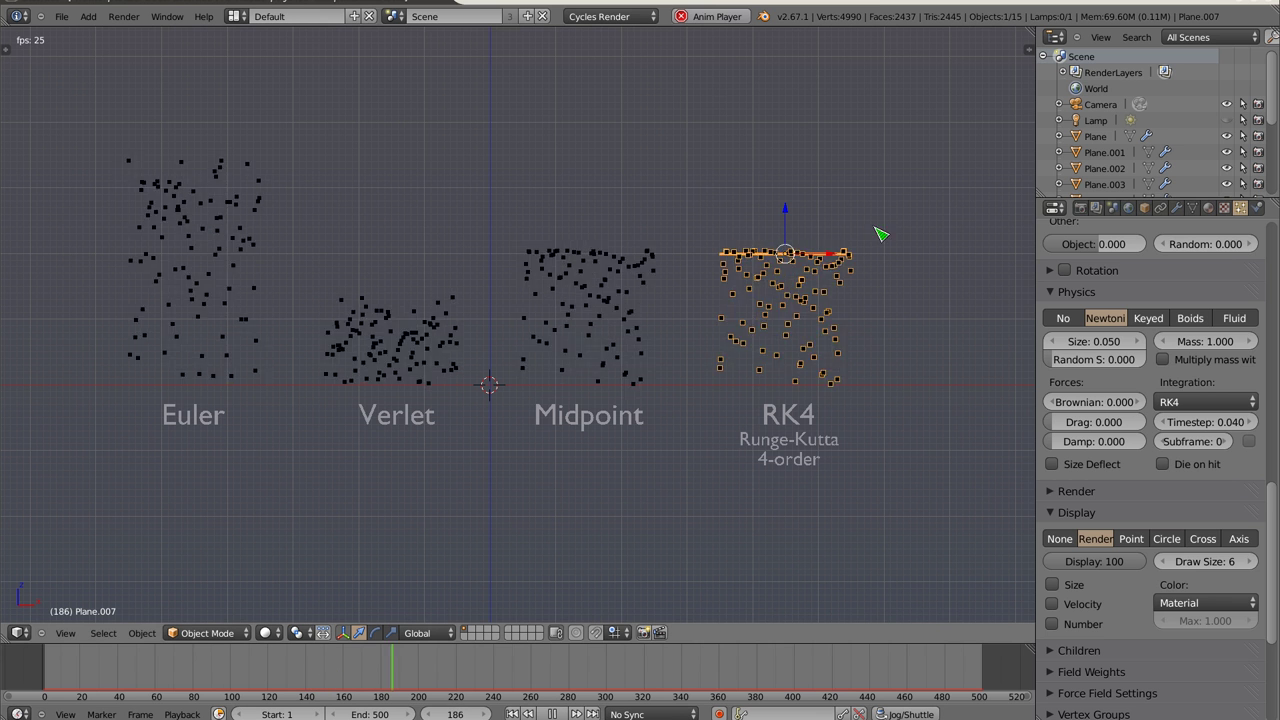
key("Escape")
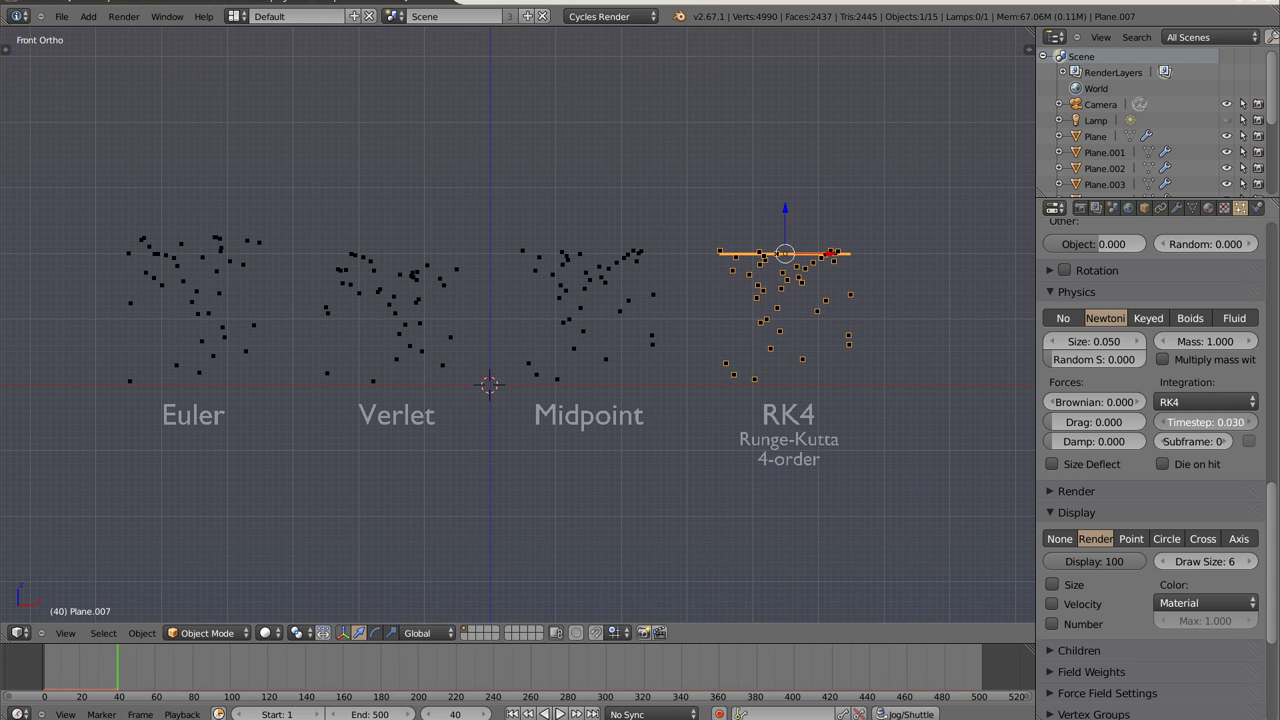
key("alt+a")
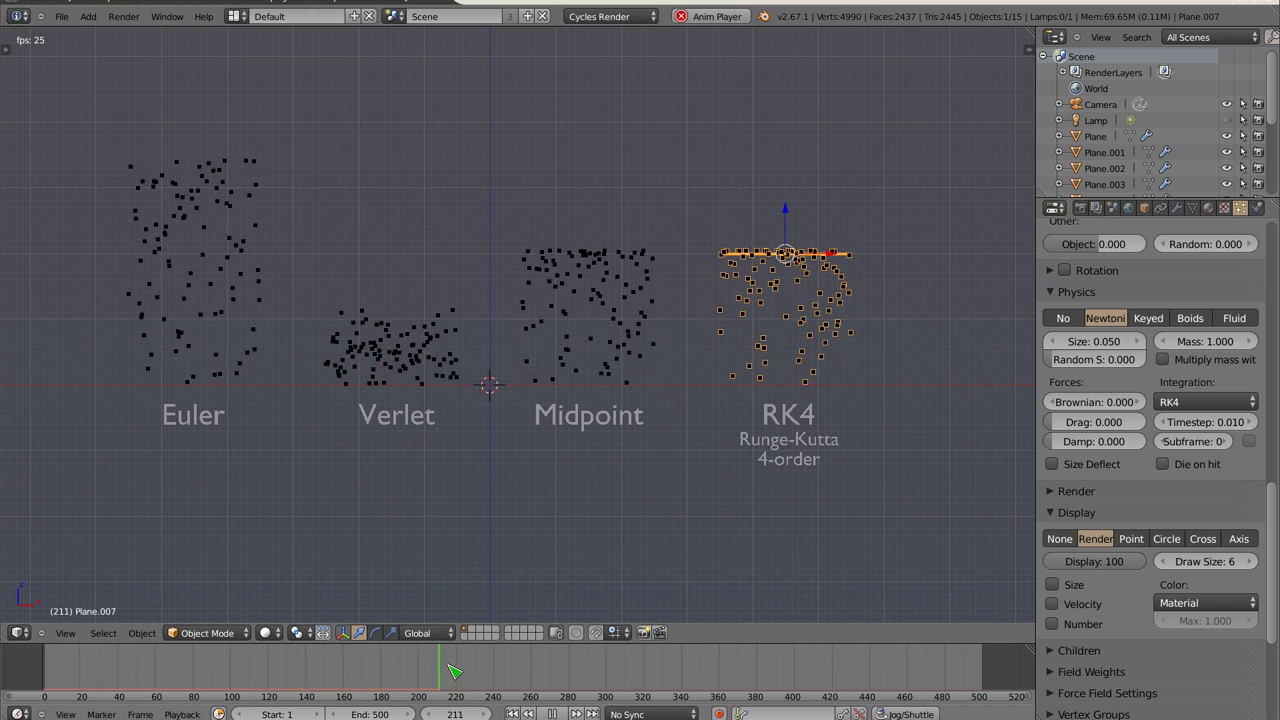
key("Escape")
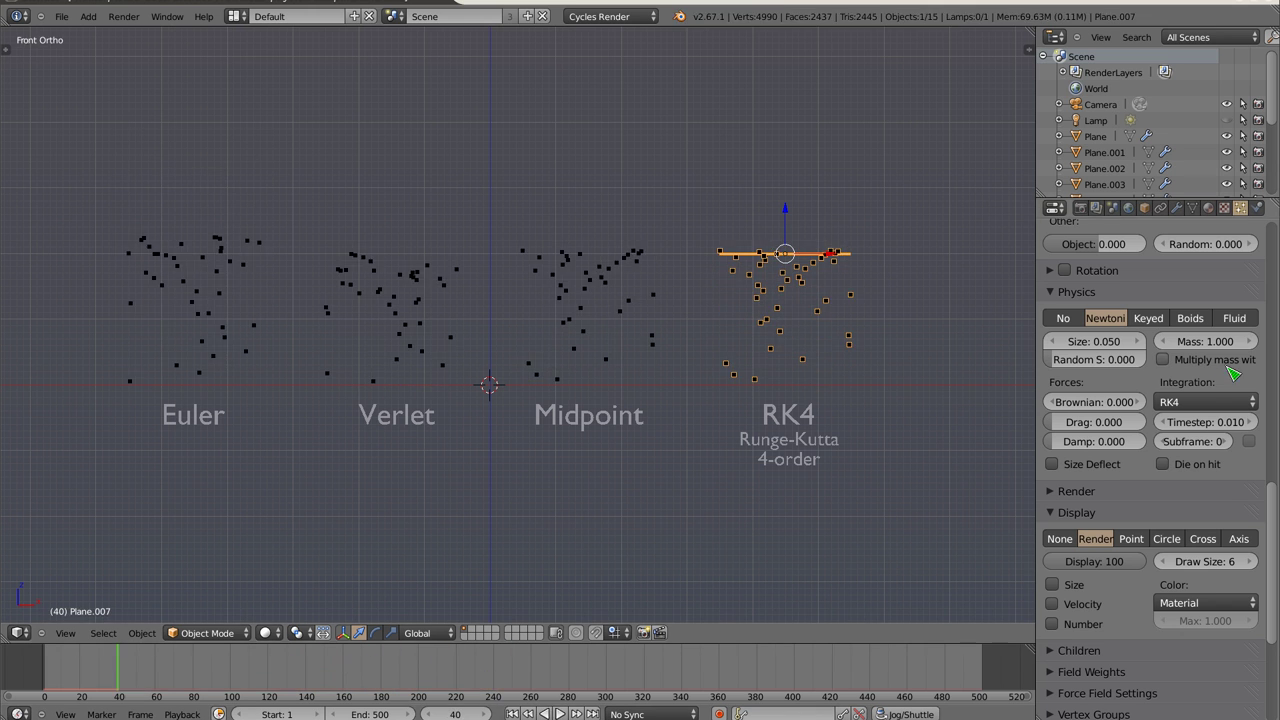
Raise the RK4 emitter's physics timestep to 0.100 and replay the fall
left_click_drag(1203, 431, 1230, 431)
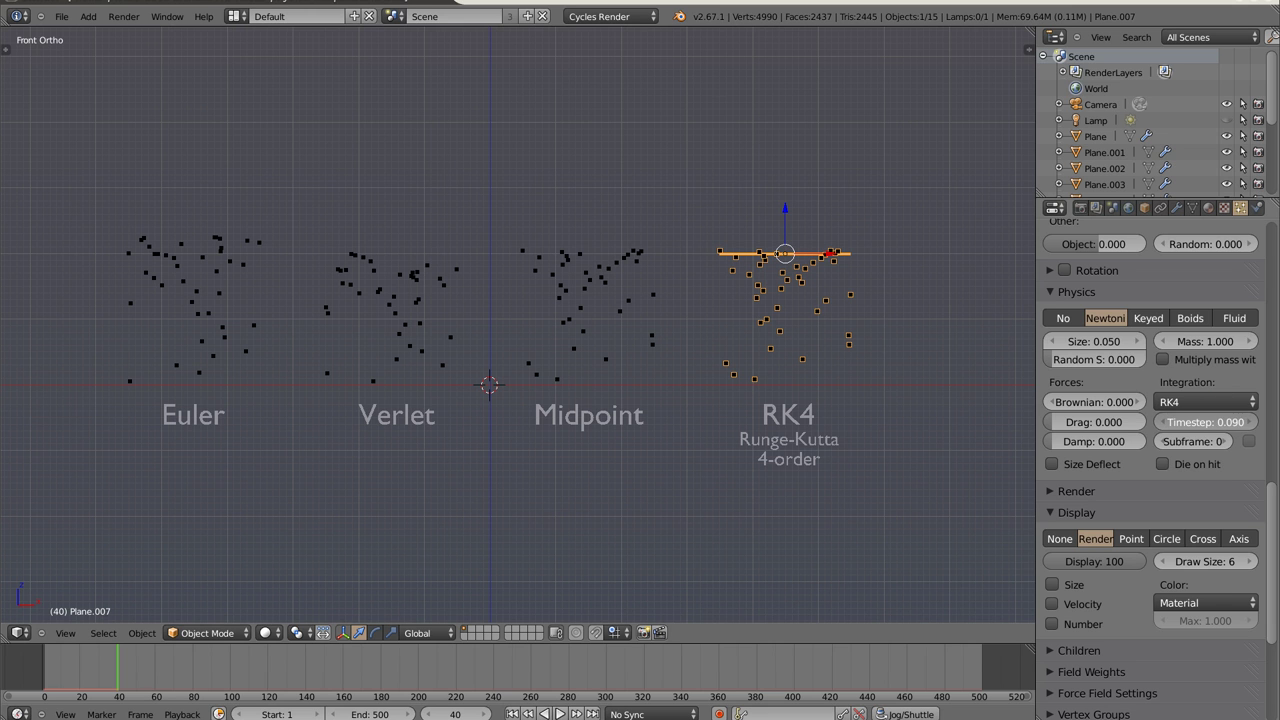
left_click_drag(1230, 422, 1232, 422)
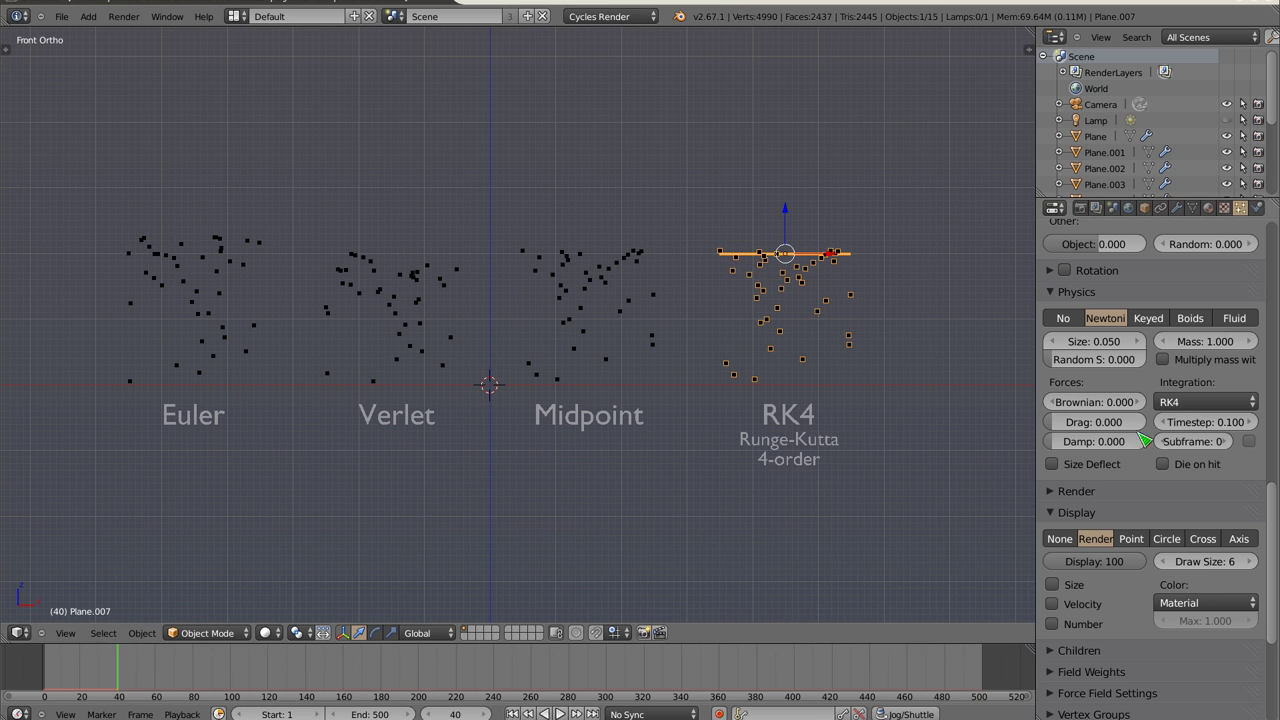
key("alt+a")
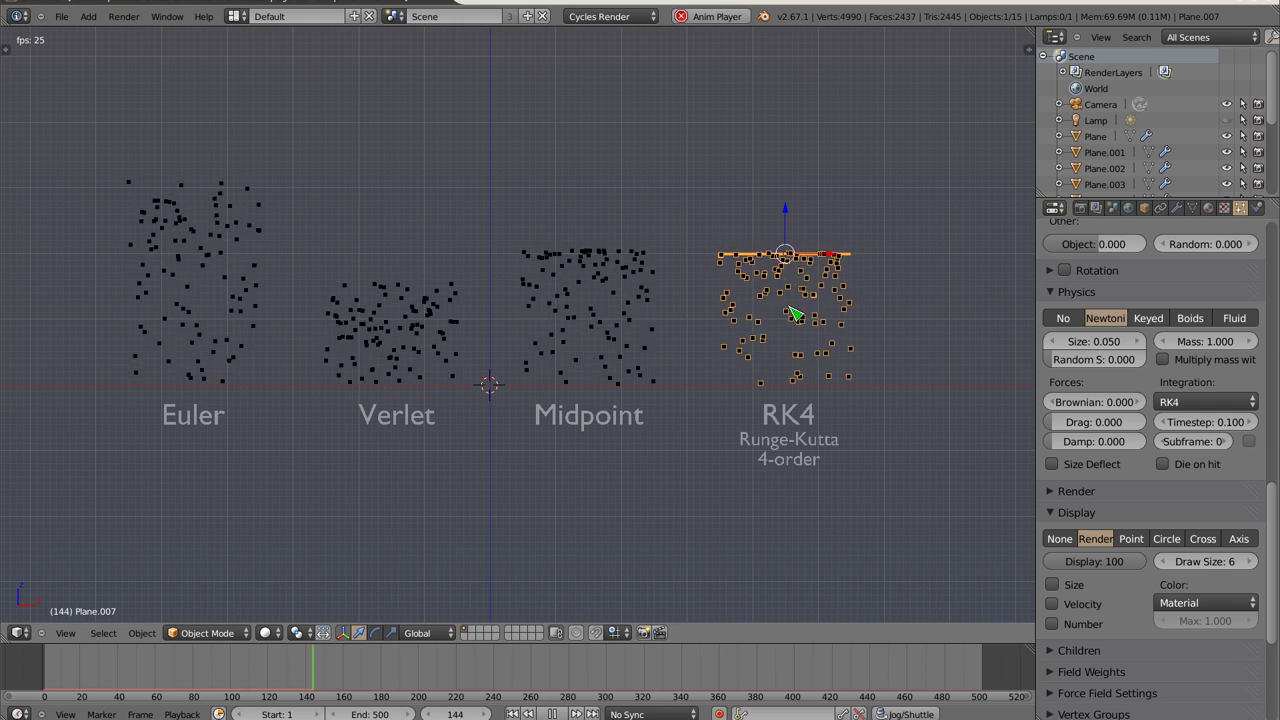
key("Escape")
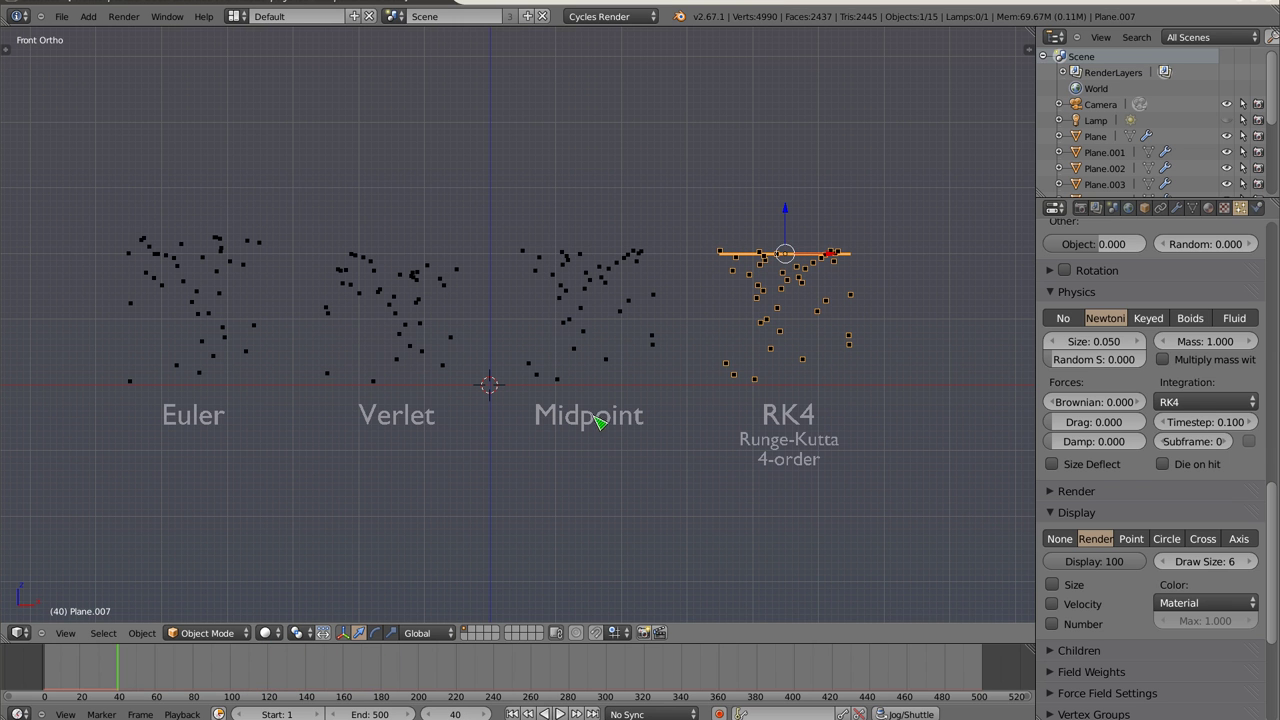
scroll(1090, 465, "up", 2)
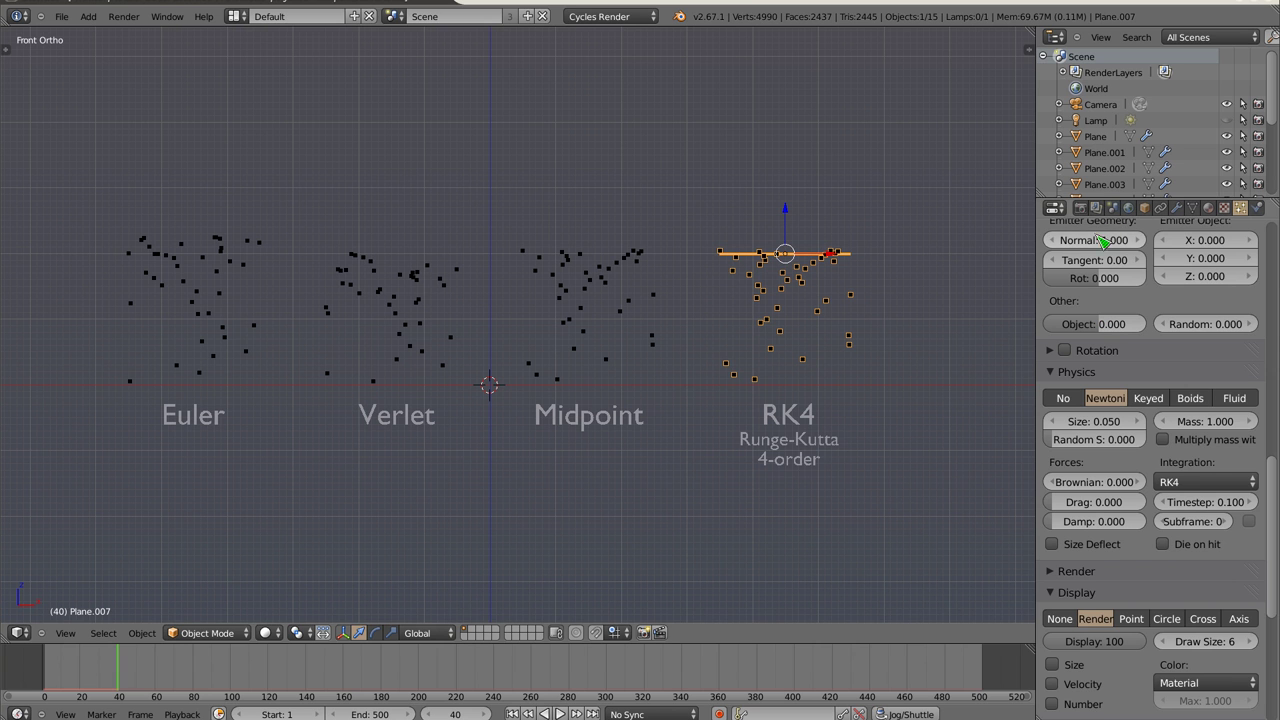
Select the Midpoint and RK4 emitter planes and move both straight up along Z
right_click(588, 255)
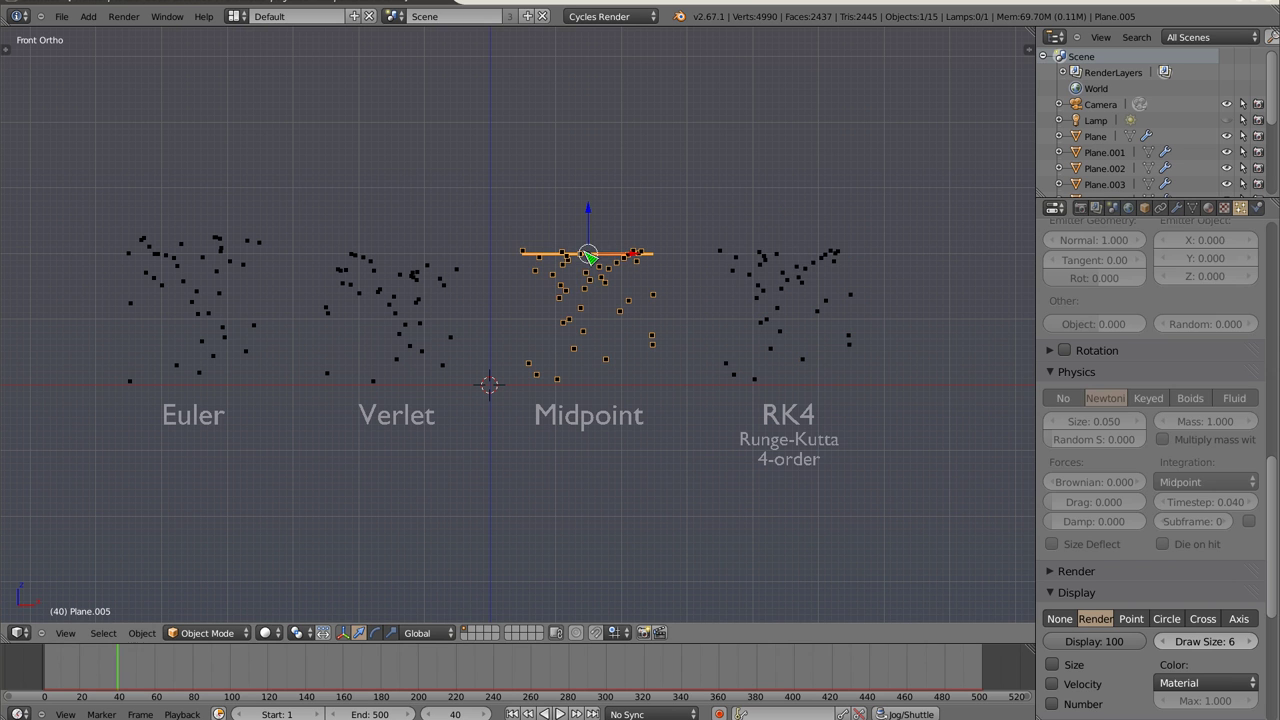
right_click(800, 257)
right_click(612, 258)
right_click(803, 259)
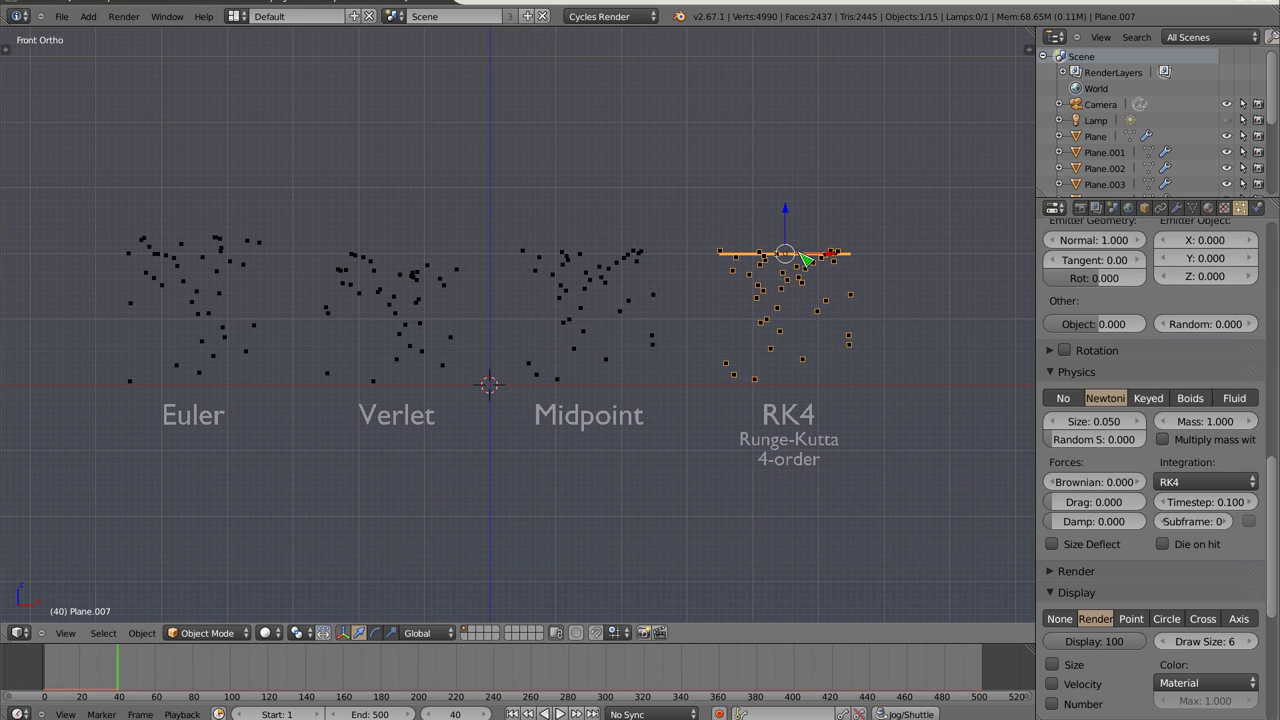
right_click(620, 266)
right_click(804, 266)
right_click(596, 256)
right_click(790, 260)
right_click(612, 262, "shift")
key("g")
key("z")
left_click(733, 40)
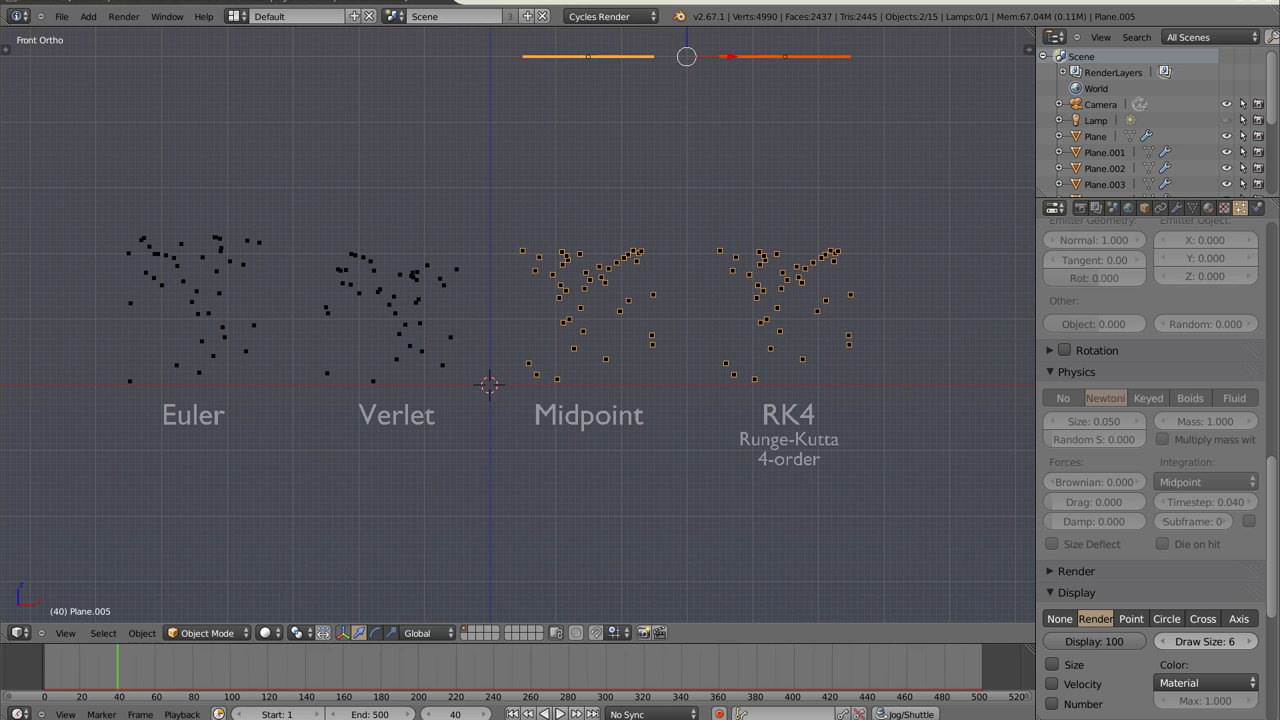
Replay the particle emission from frame 1 with the raised planes
key("shift+Left")
key("alt+a")
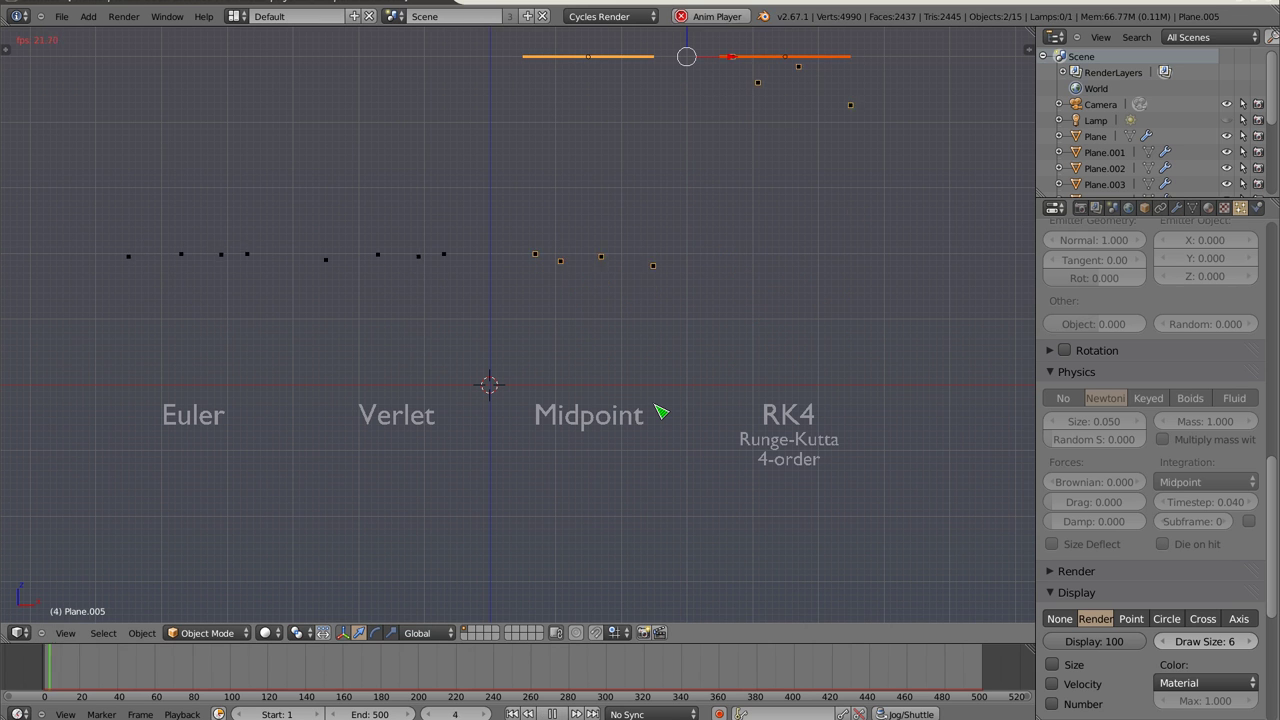
key("Escape")
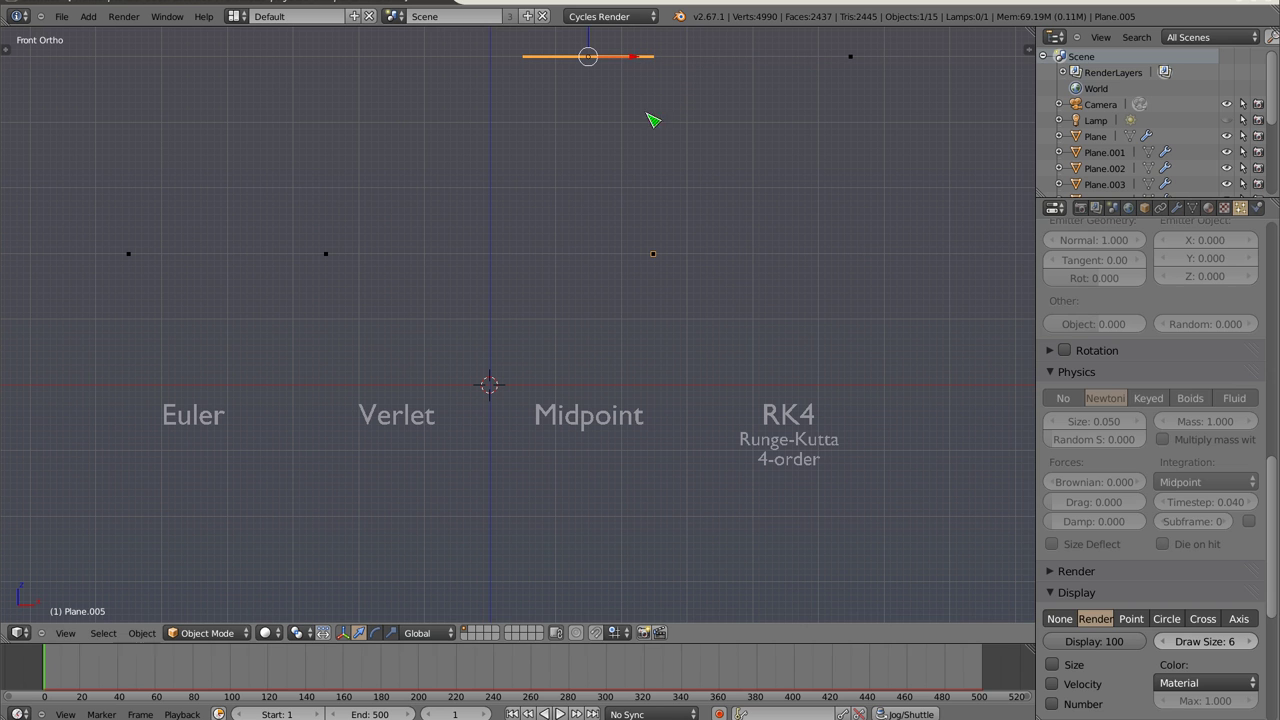
scroll(1094, 378, "up", 5)
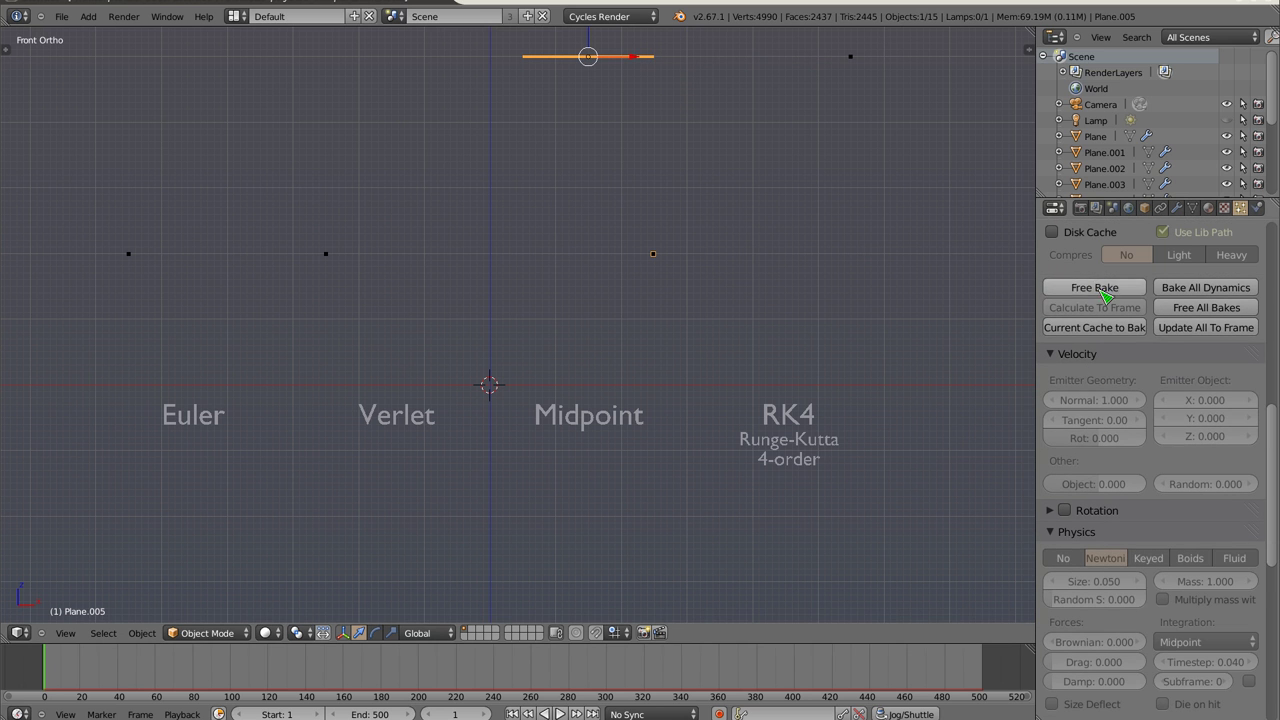
Free the Midpoint emitter's particle cache, re-bake it, and play the result
left_click(1094, 289)
key("alt+a")
key("Escape")
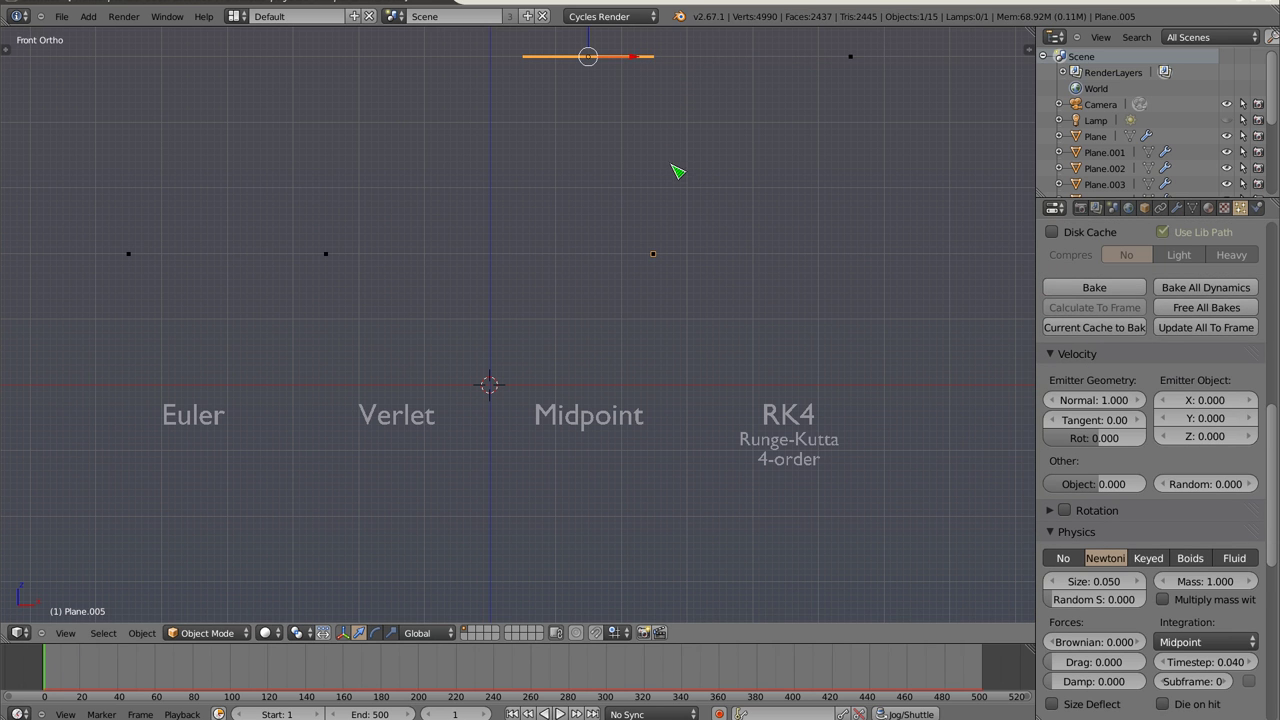
left_click(1100, 289)
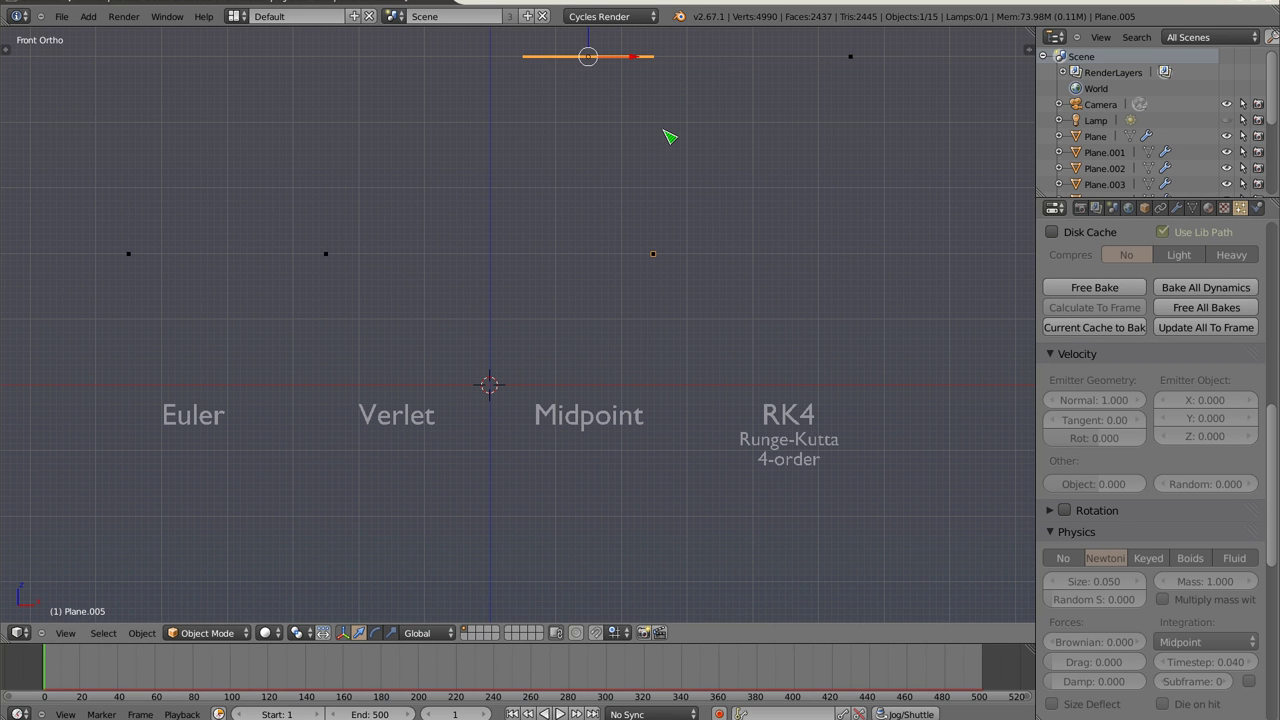
key("alt+a")
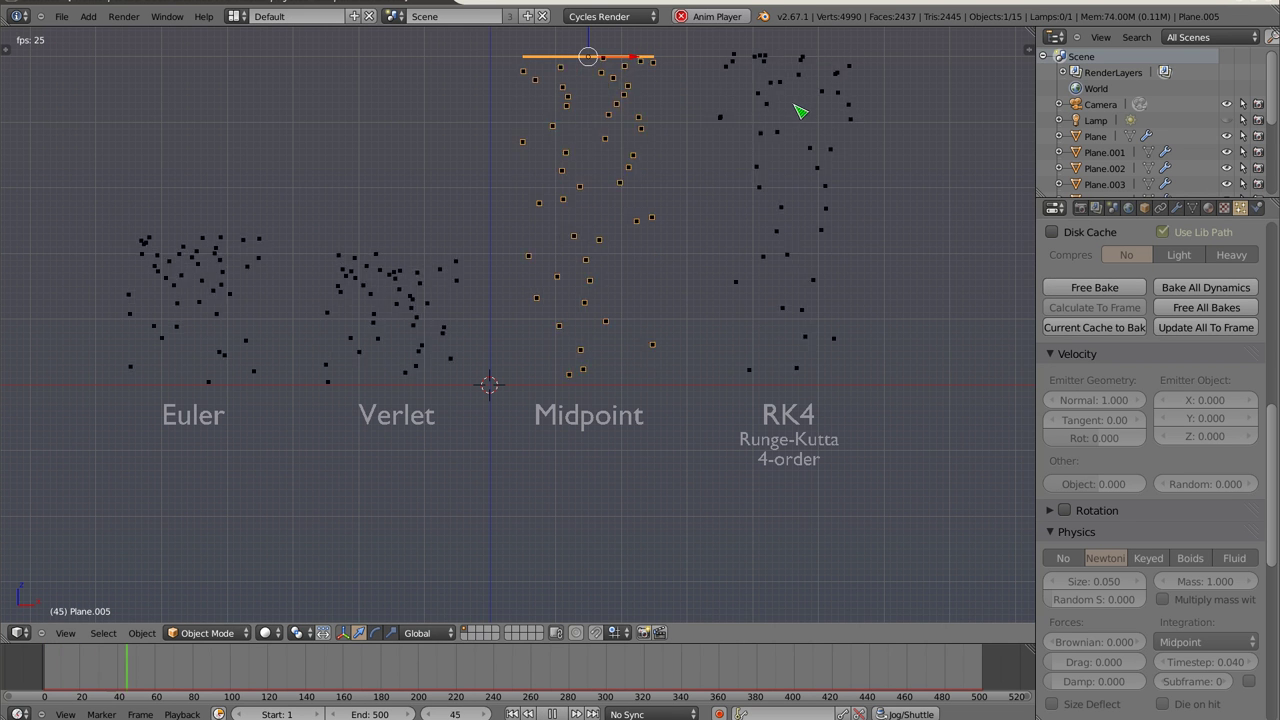
Select the RK4 emitter plane and scroll through its particle settings
right_click(814, 57)
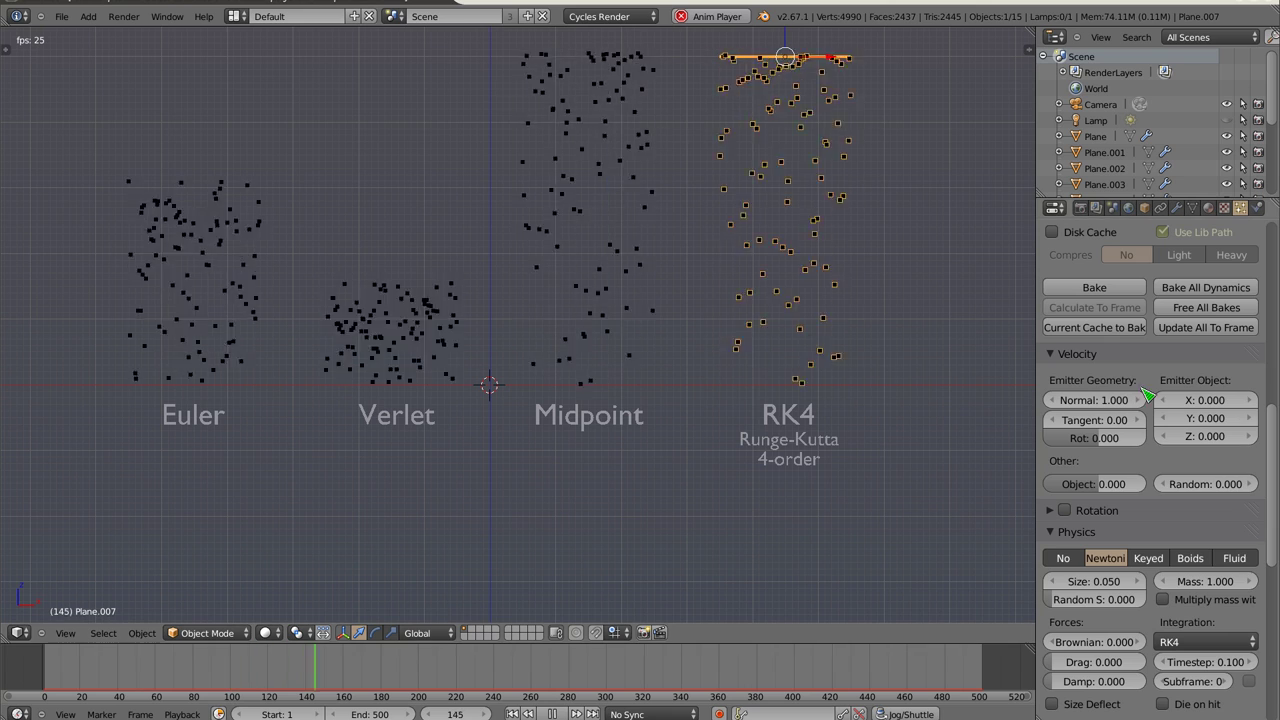
scroll(1170, 520, "down", 4)
scroll(1200, 460, "down", 1)
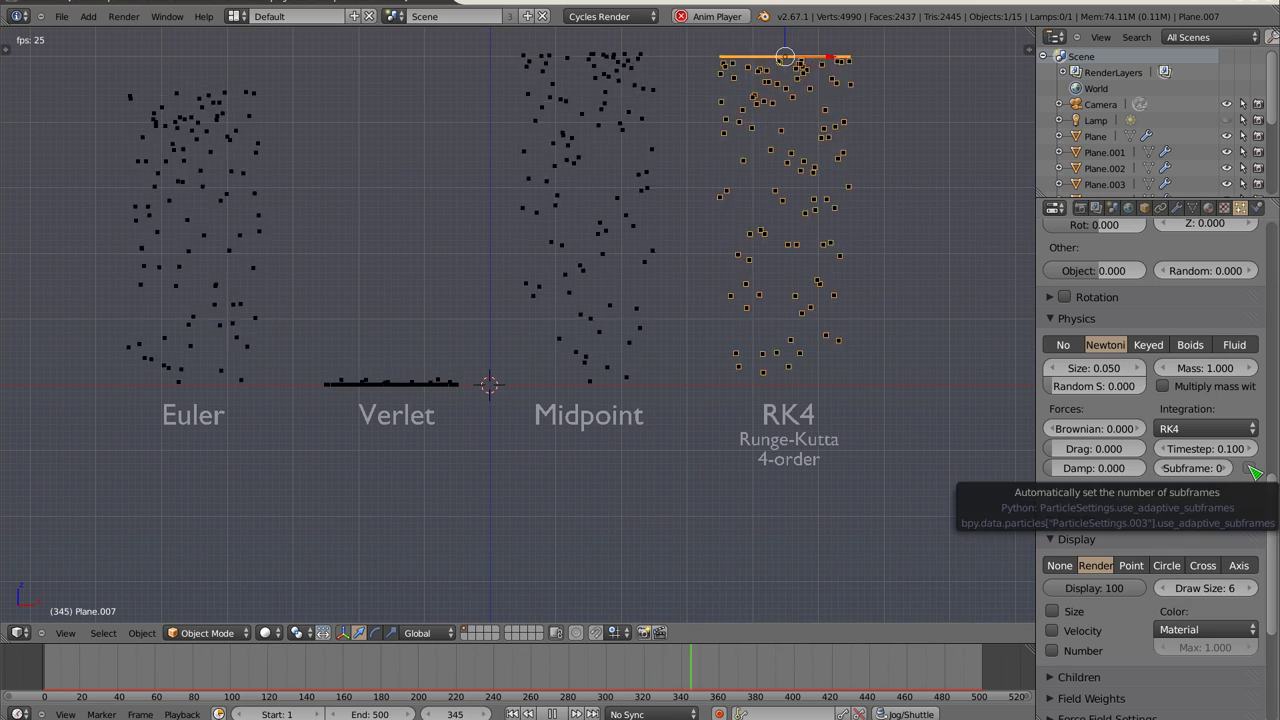
left_click(1238, 468)
left_click(1238, 468)
left_click(1238, 468)
left_click(1224, 468)
left_click(1224, 468)
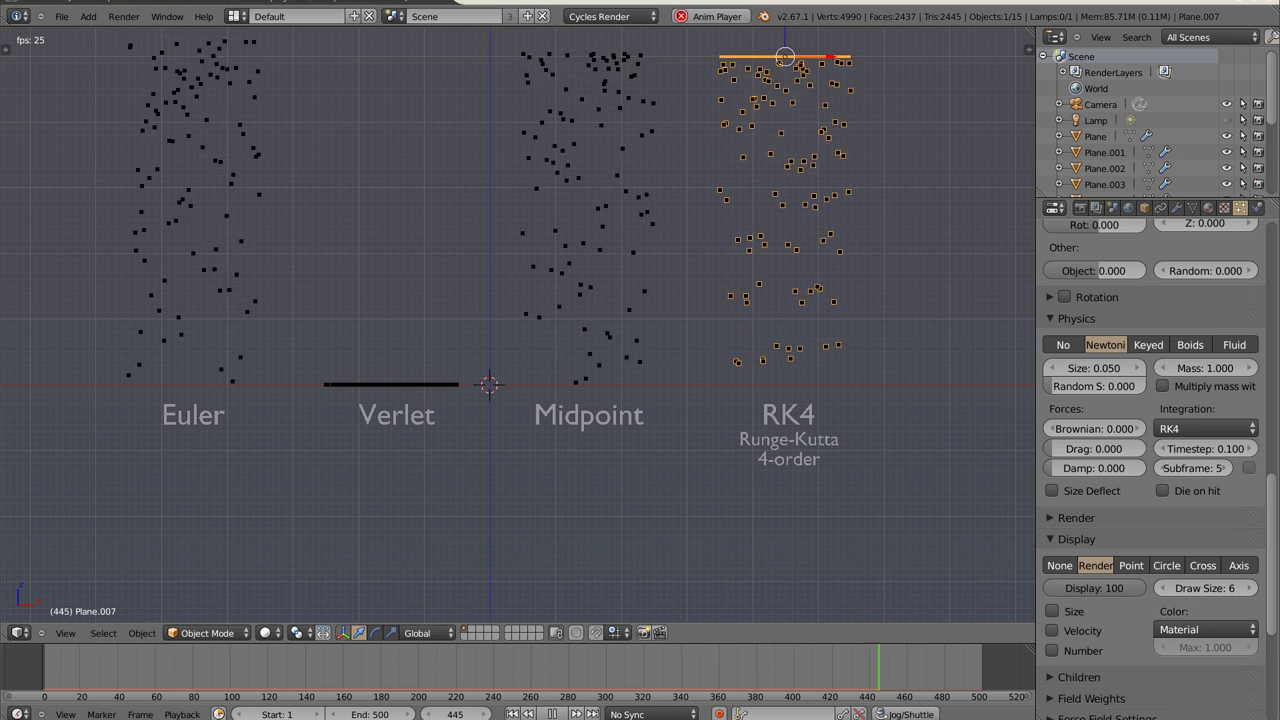
key("Escape")
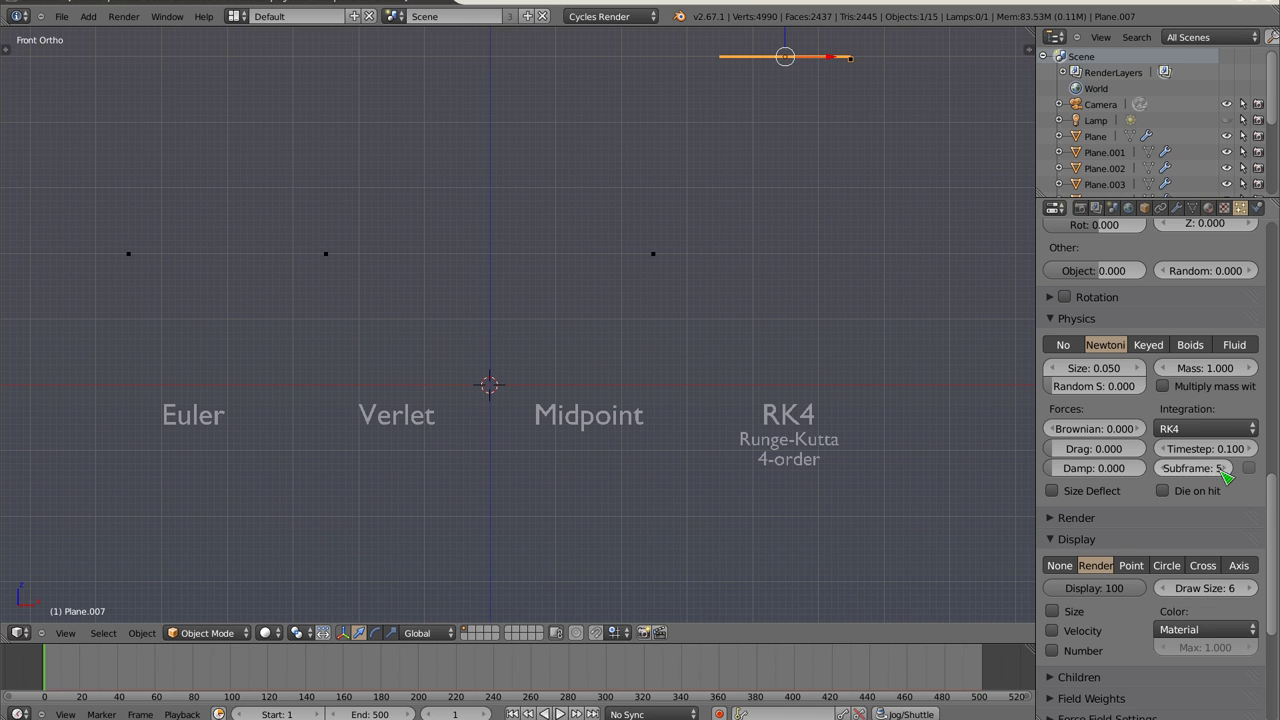
left_click(1239, 345)
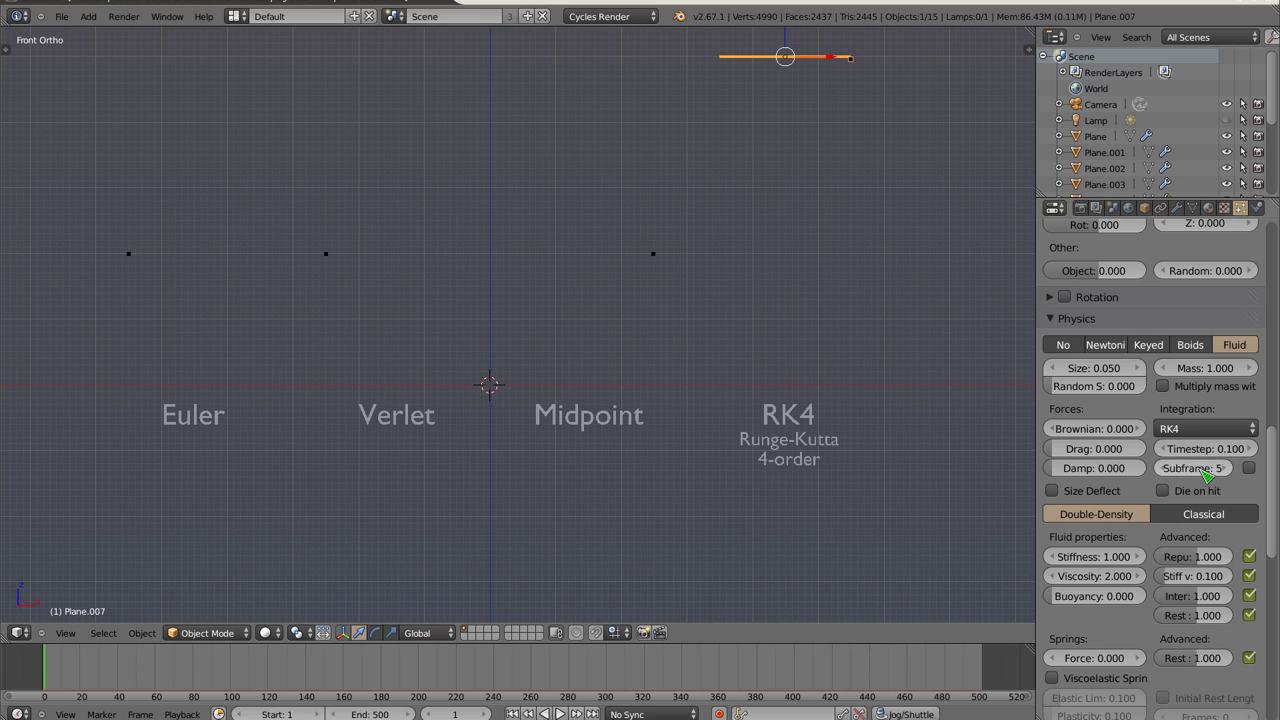
left_click(1105, 344)
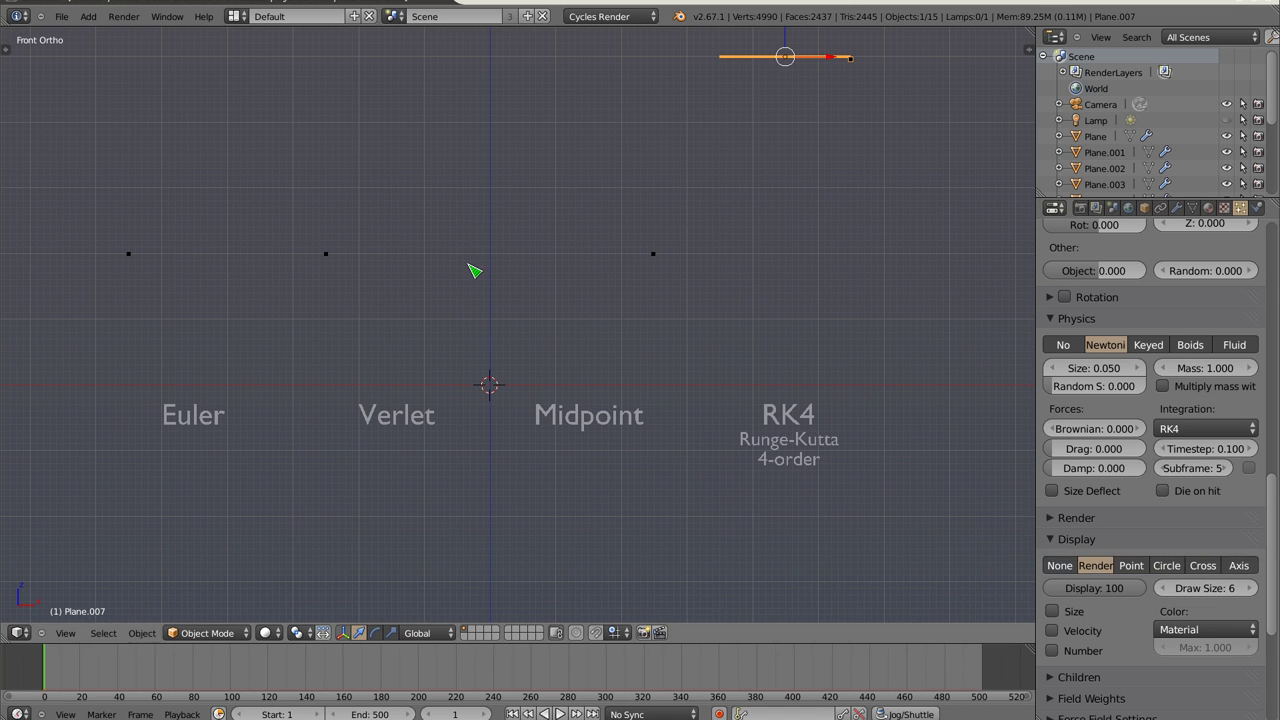
Reload the startup scene and delete the default text object
key("ctrl+n")
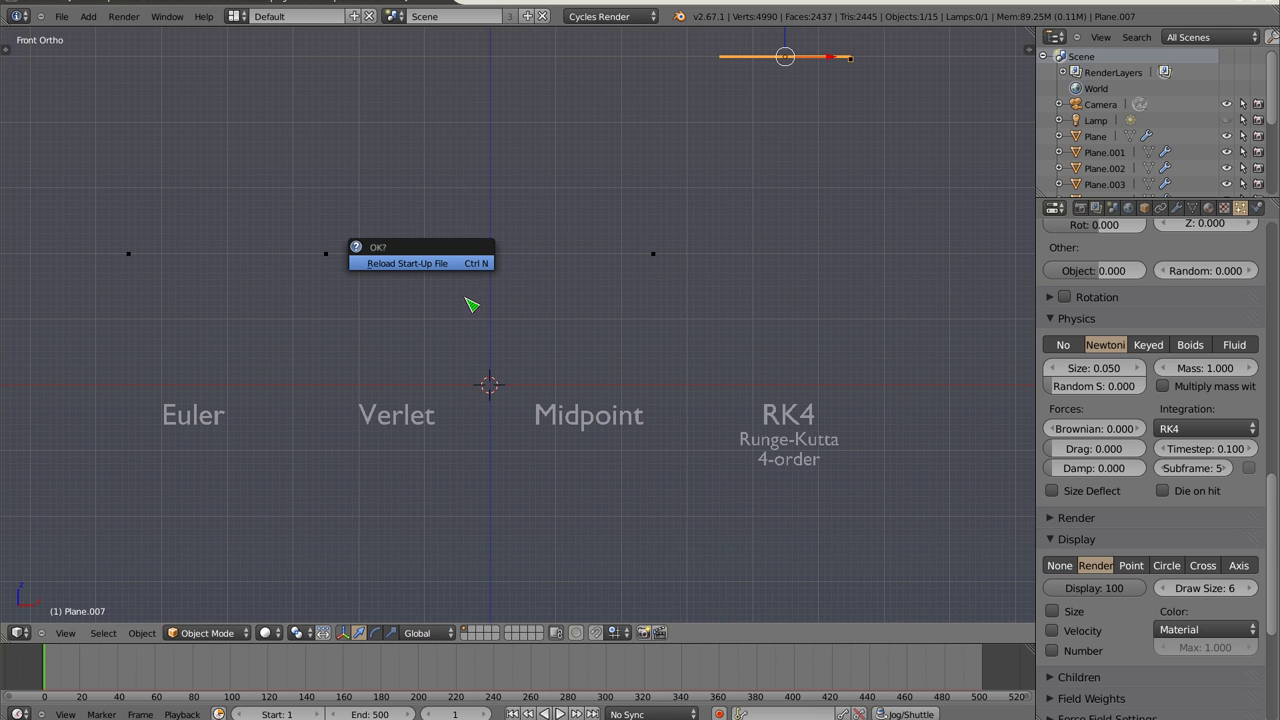
key("Return")
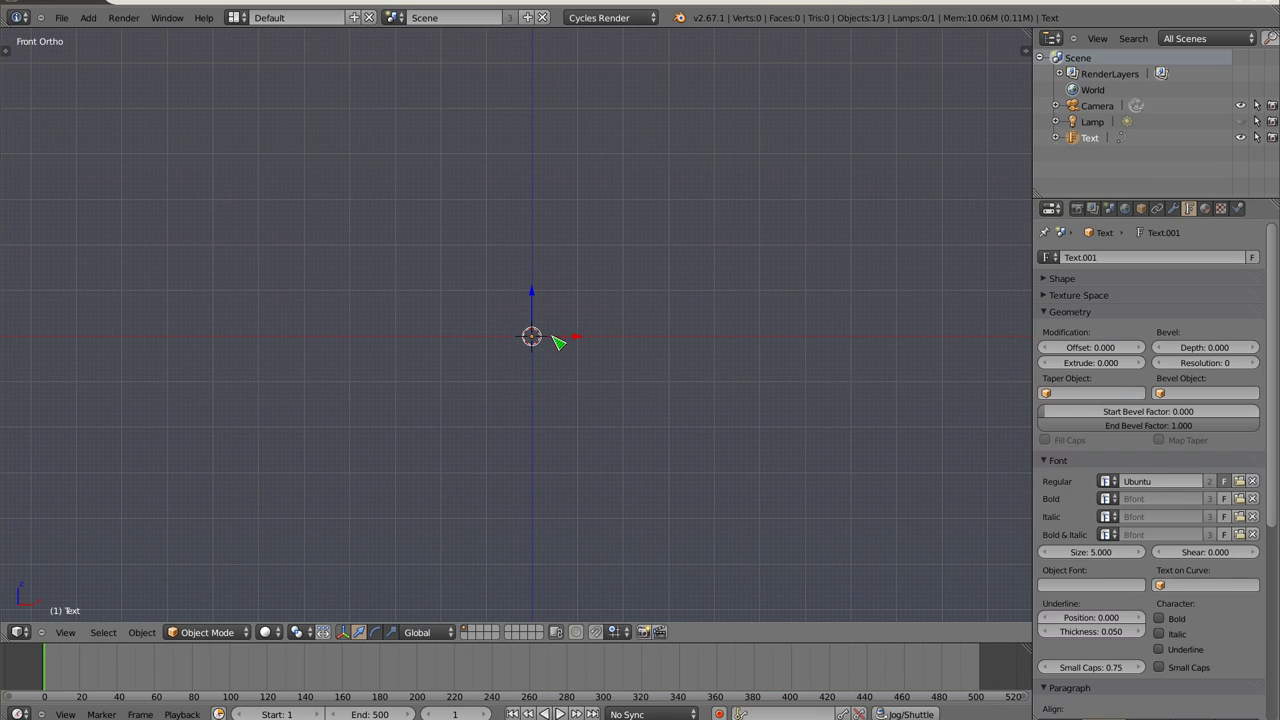
key("Delete")
Add a plane, rotate it 90° upright, and place it at the upper left
key("shift+a")
left_click(580, 347)
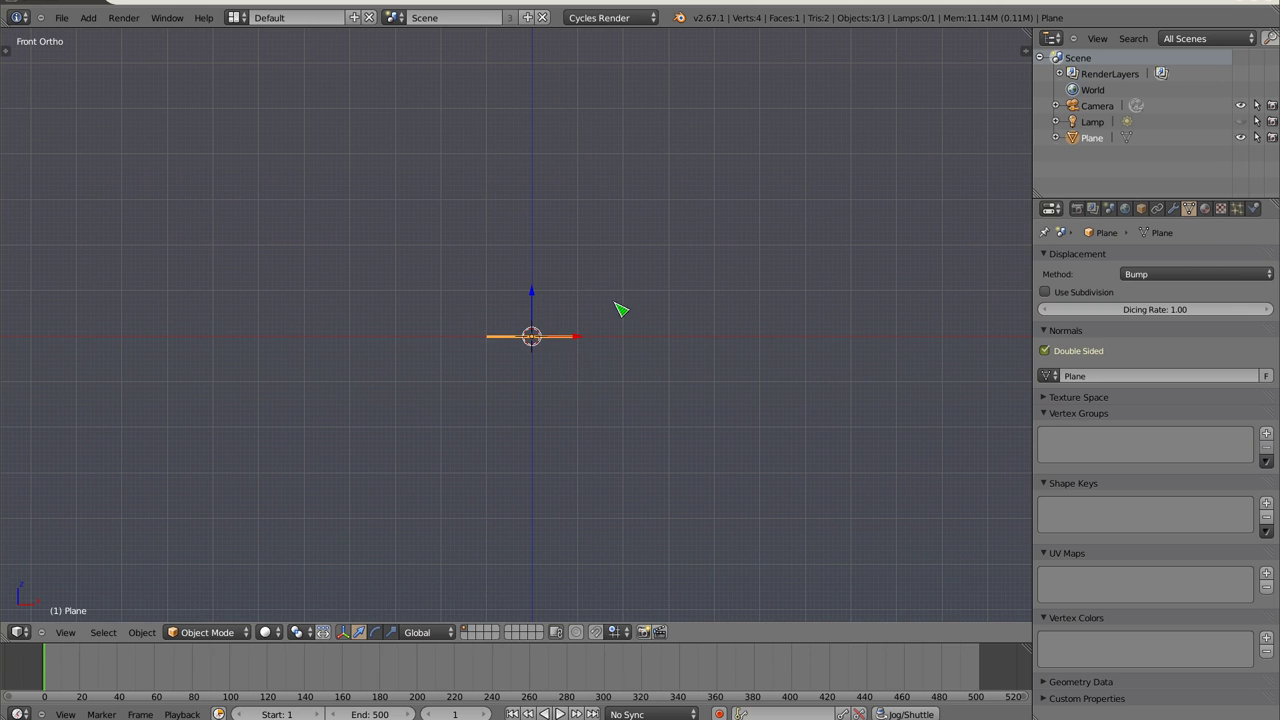
key("r")
left_click(568, 402)
key("g")
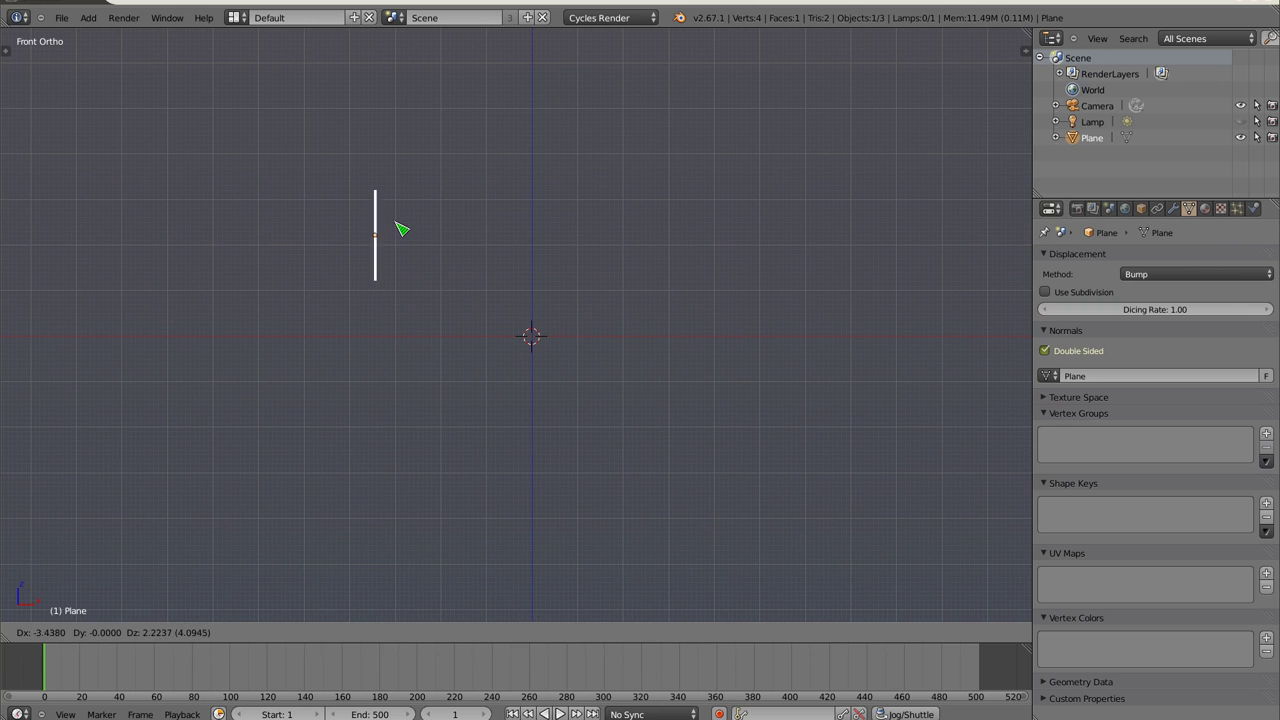
left_click(341, 206)
Add a second plane at the centre stretched wide as the floor, then select the upright plane
key("shift+a")
left_click(414, 283)
key("s")
left_click(728, 391)
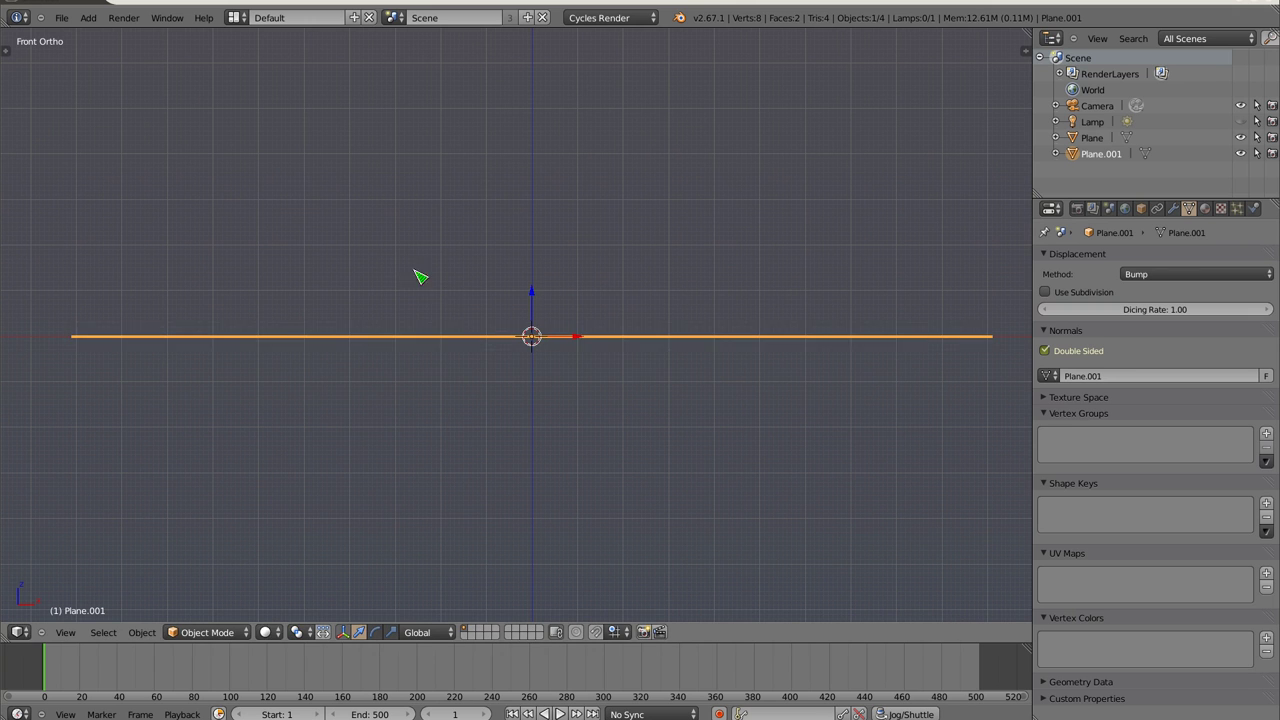
right_click(306, 224, "shift")
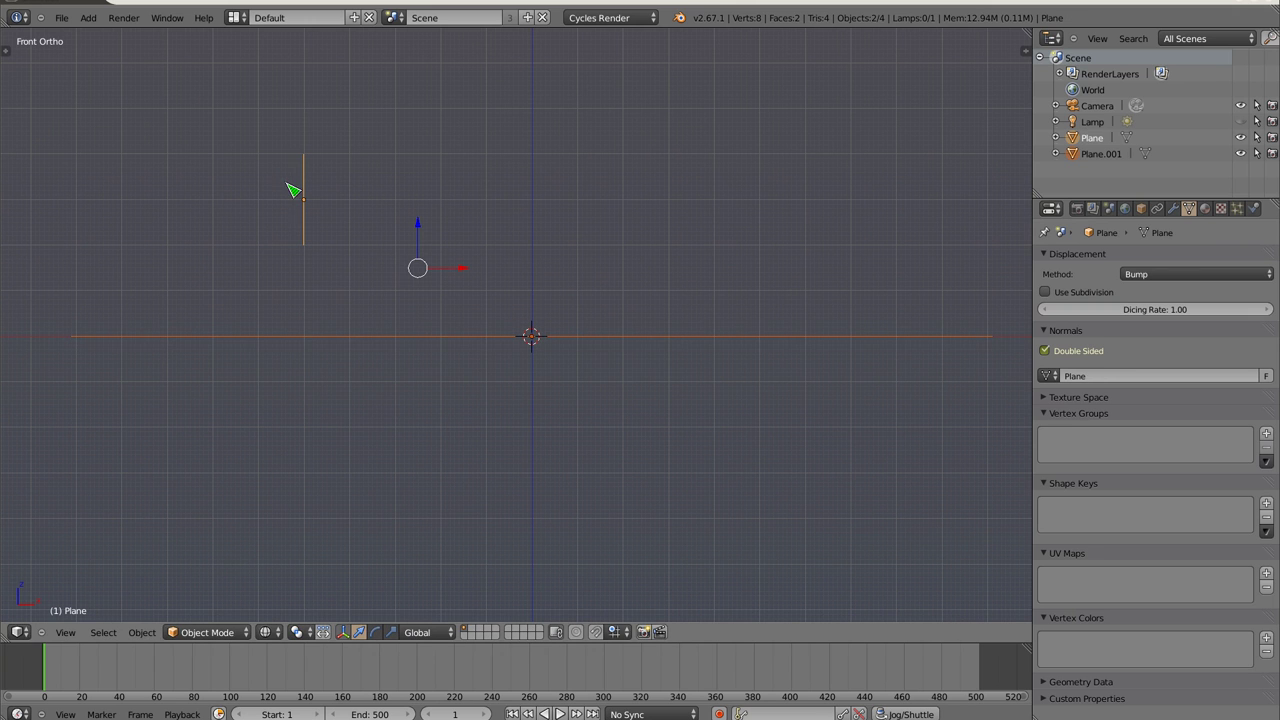
right_click(306, 198)
Add a particle system to the upright plane and preview the emission
left_click(1240, 209)
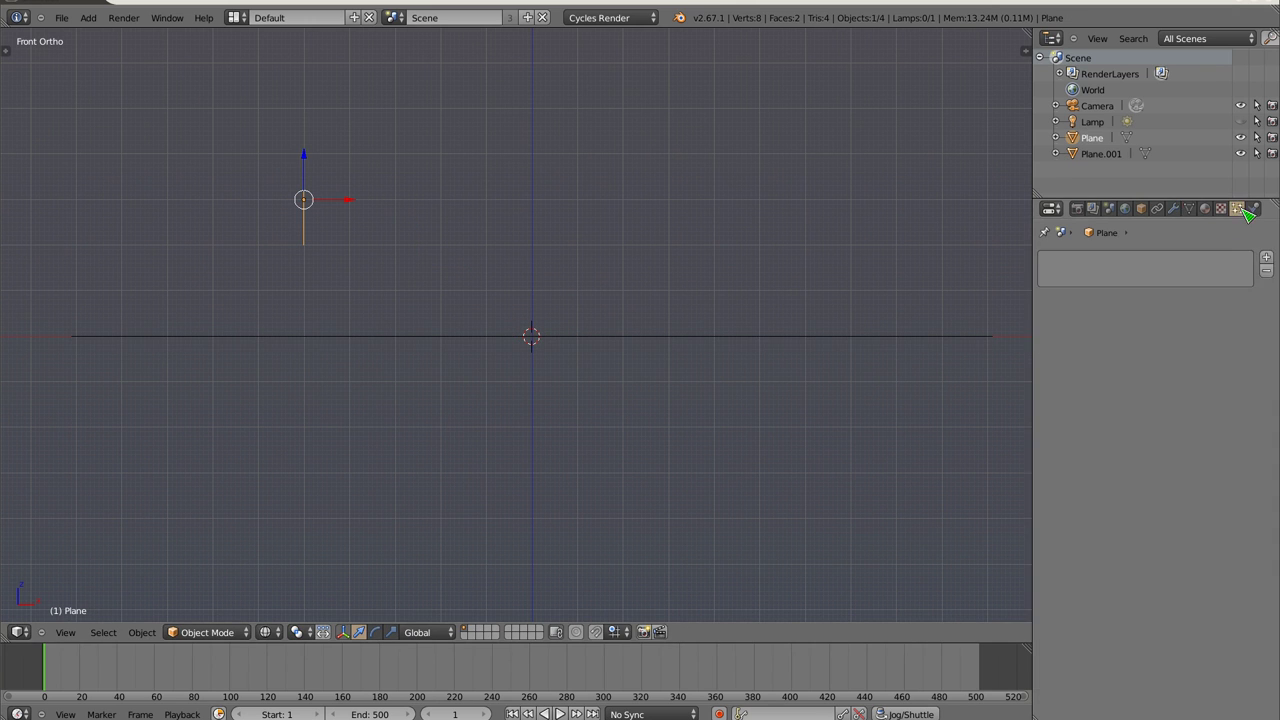
left_click(1268, 260)
key("alt+a")
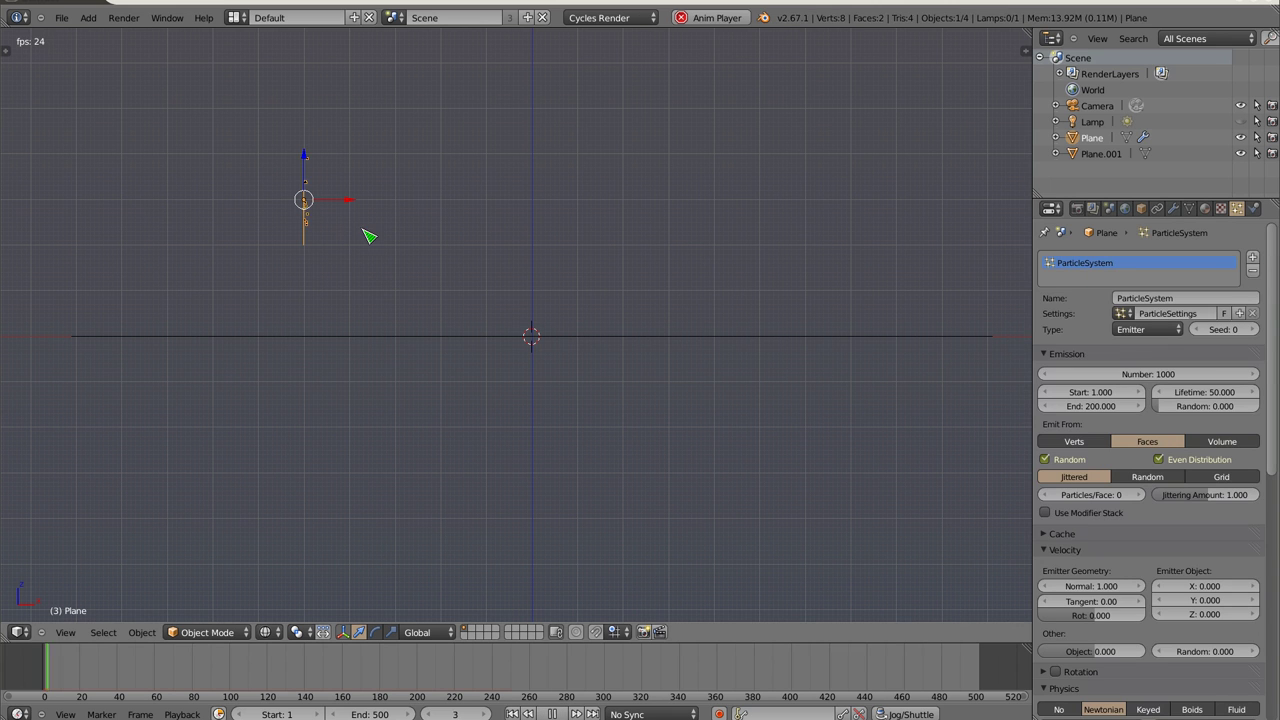
key("Escape")
Enable Collision physics on the floor plane Plane.001 and preview particles landing
right_click(453, 339)
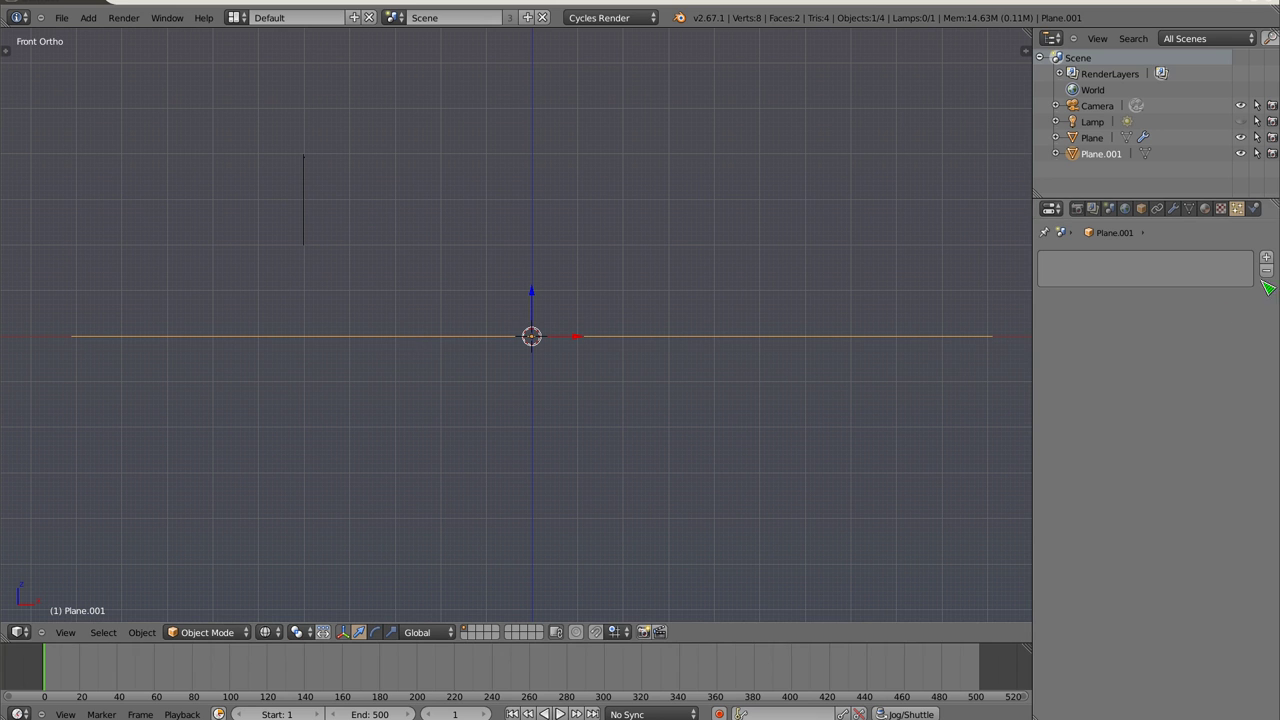
left_click(1257, 209)
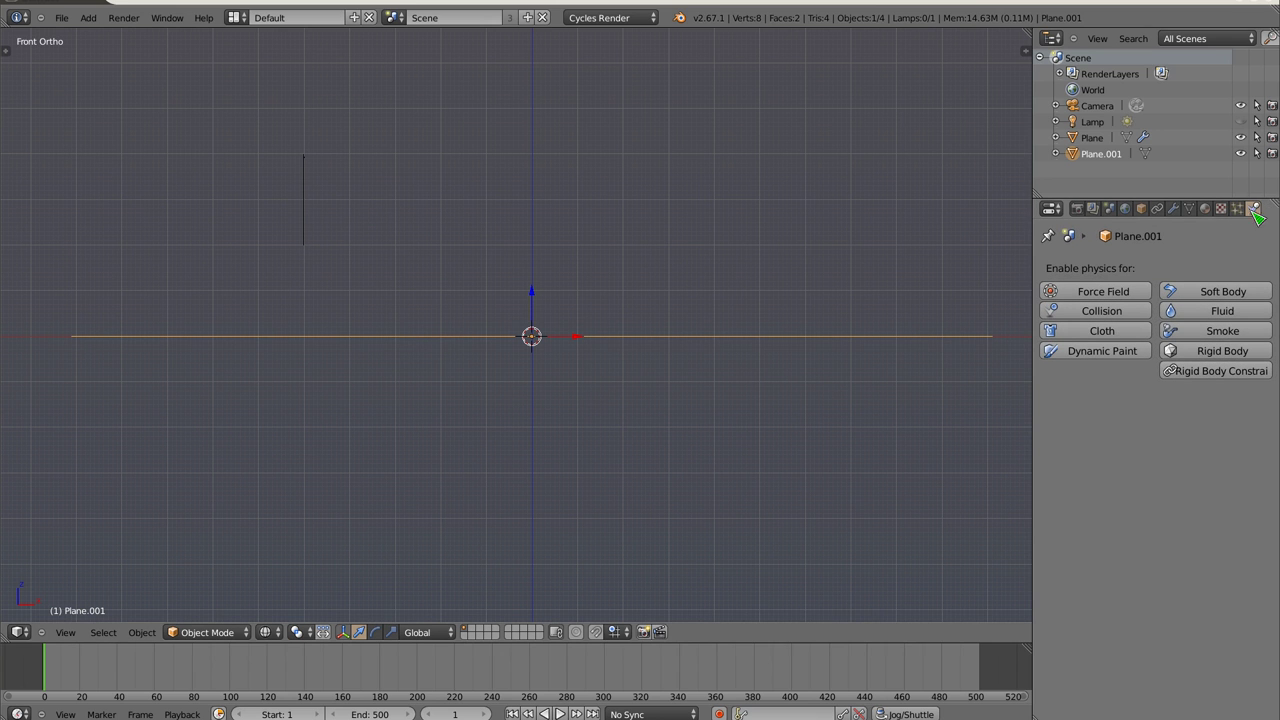
left_click(1095, 311)
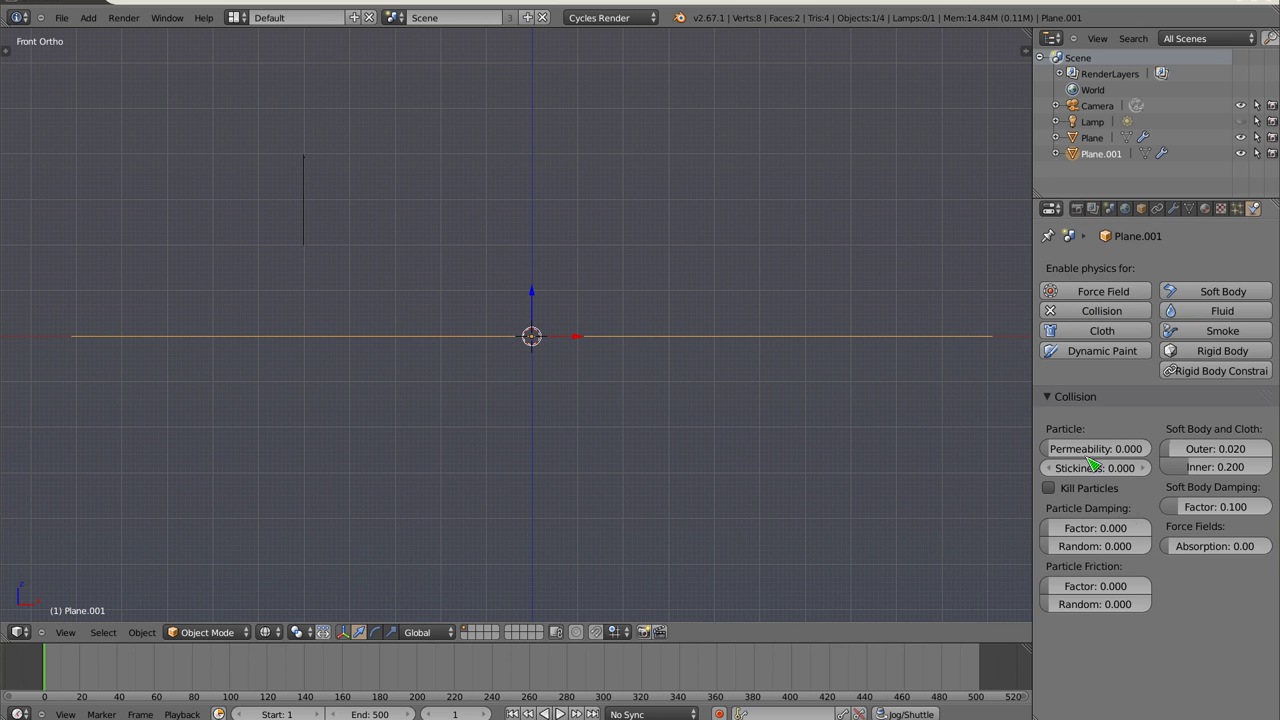
key("alt+a")
right_click(312, 215)
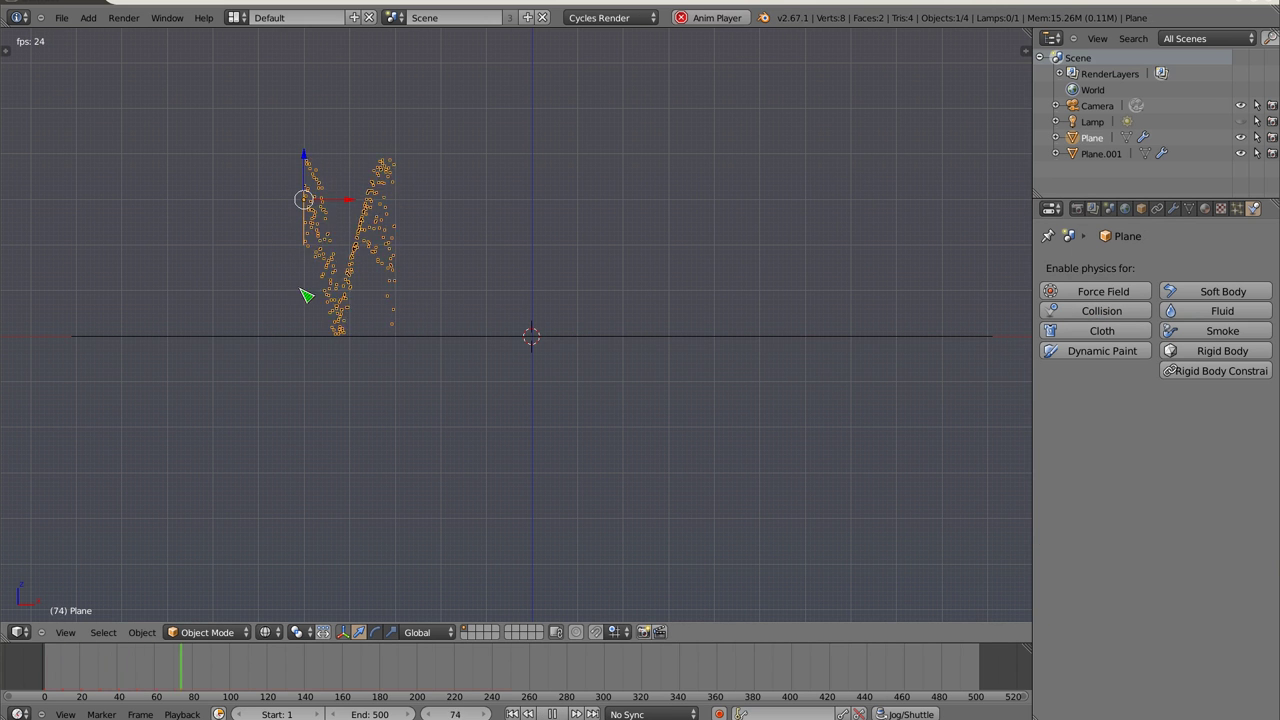
key("Escape")
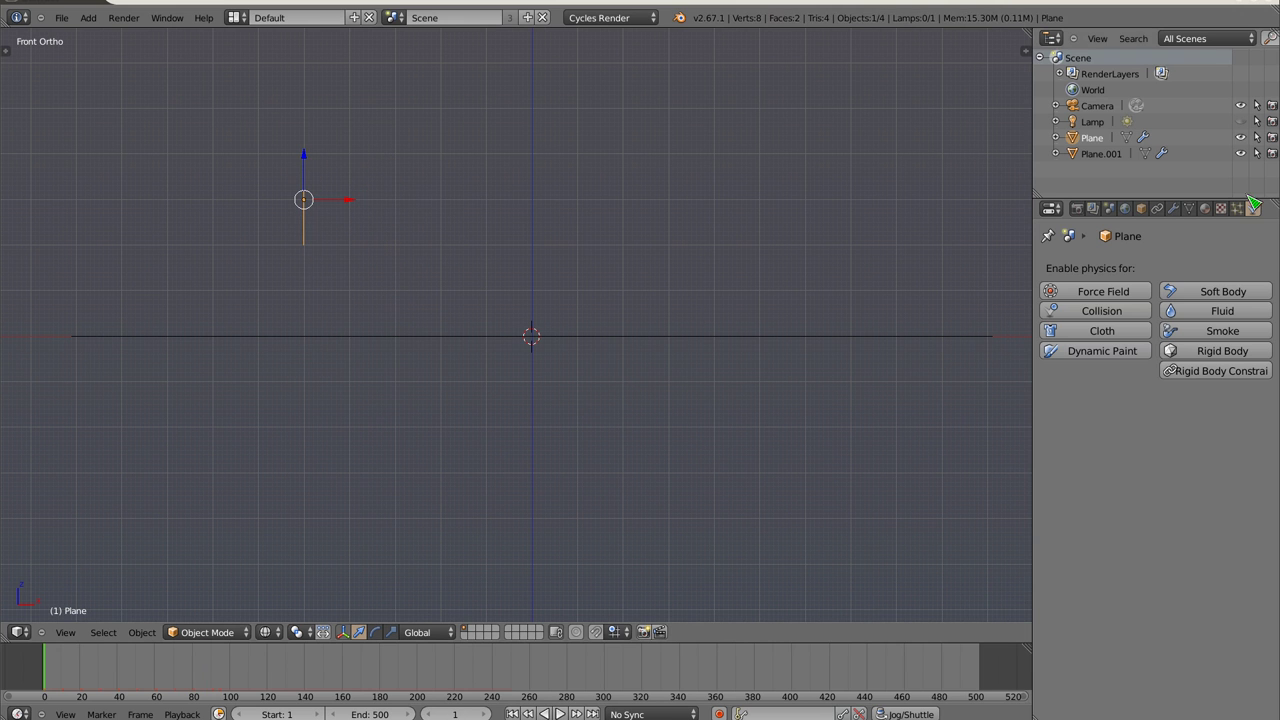
Set the emitter's particle Lifetime to 500 and play the animation
left_click(1237, 208)
left_click(1201, 443)
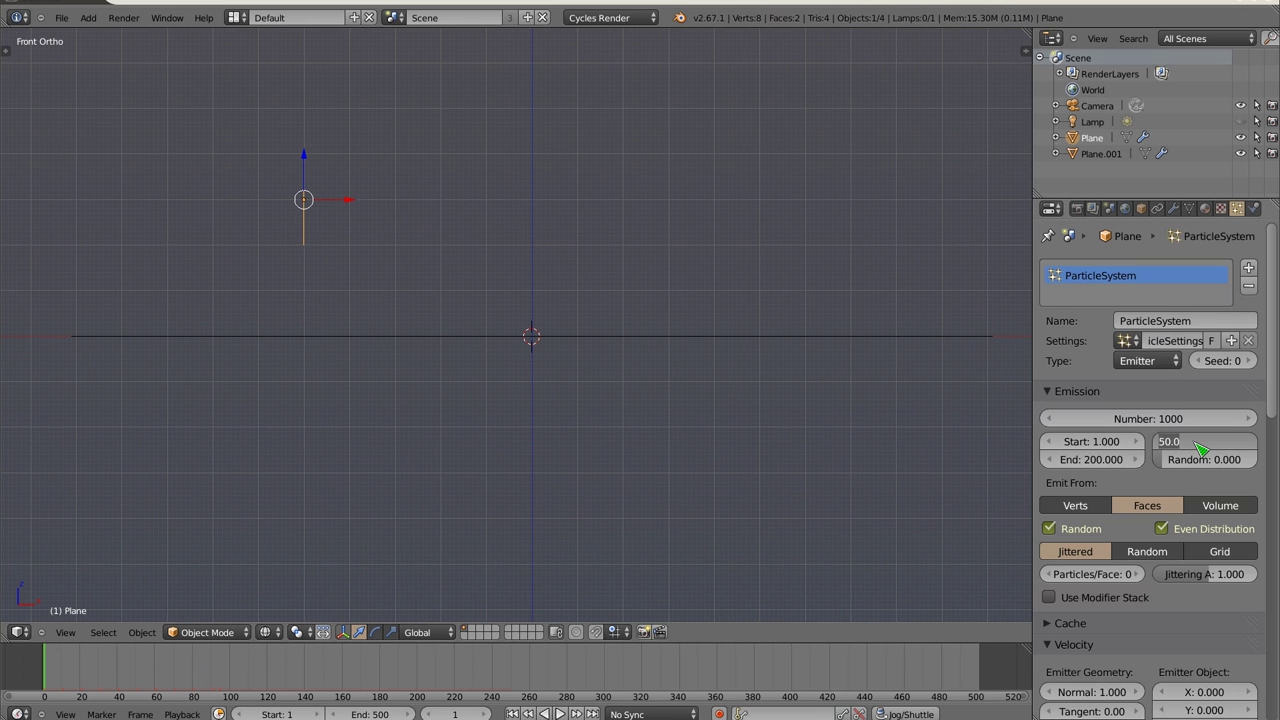
type("0")
key("Return")
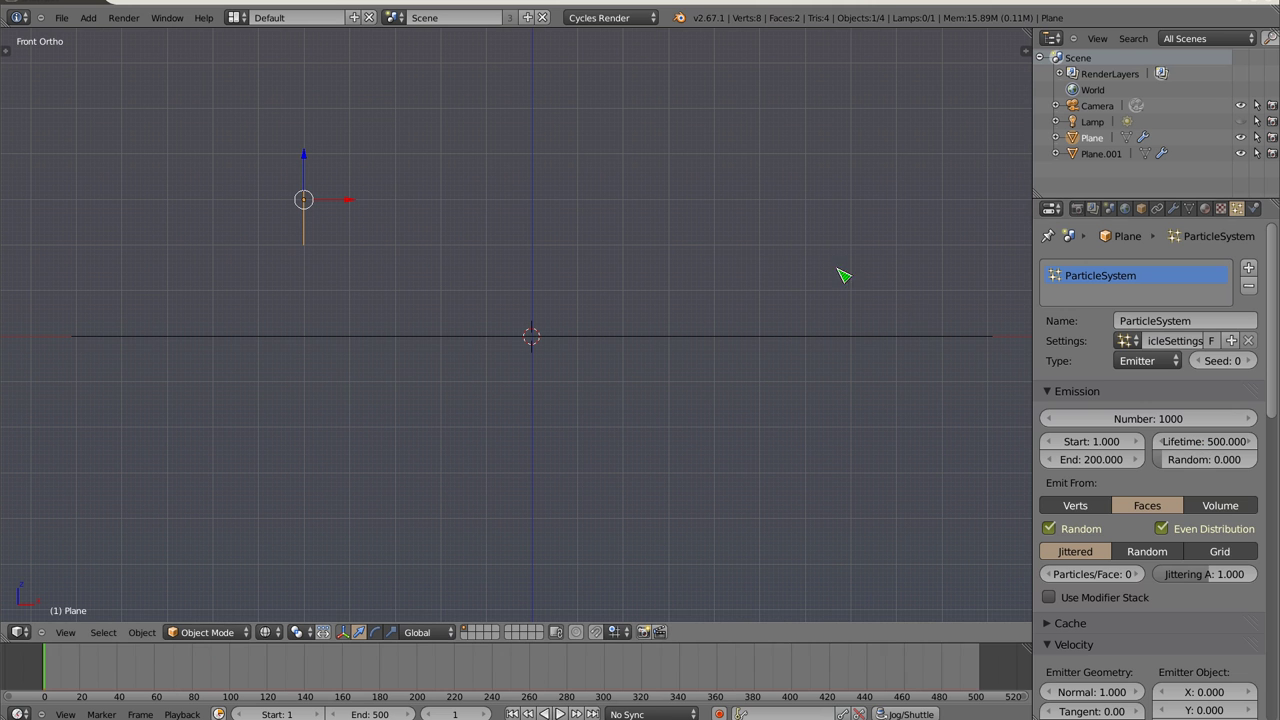
key("alt+a")
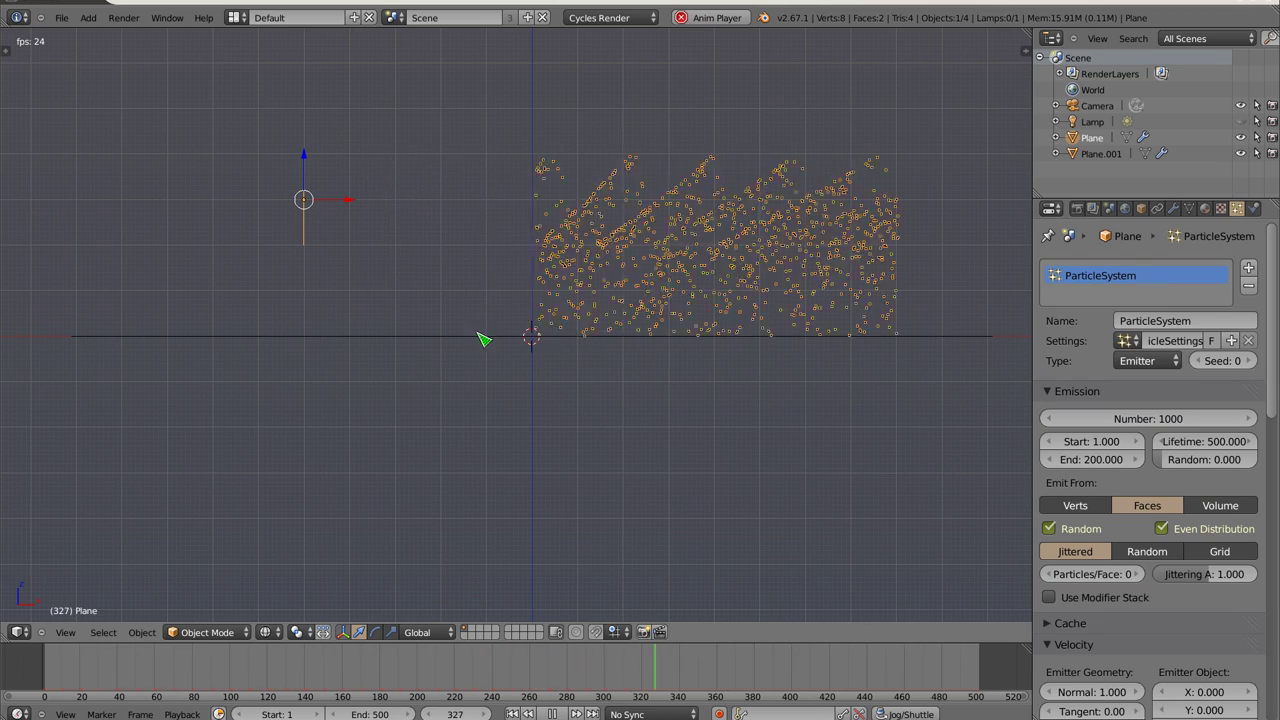
Inspect the floor plane at an angle, return to front view, and stop playback
right_click(548, 338)
middle_click_drag(557, 330, 569, 328)
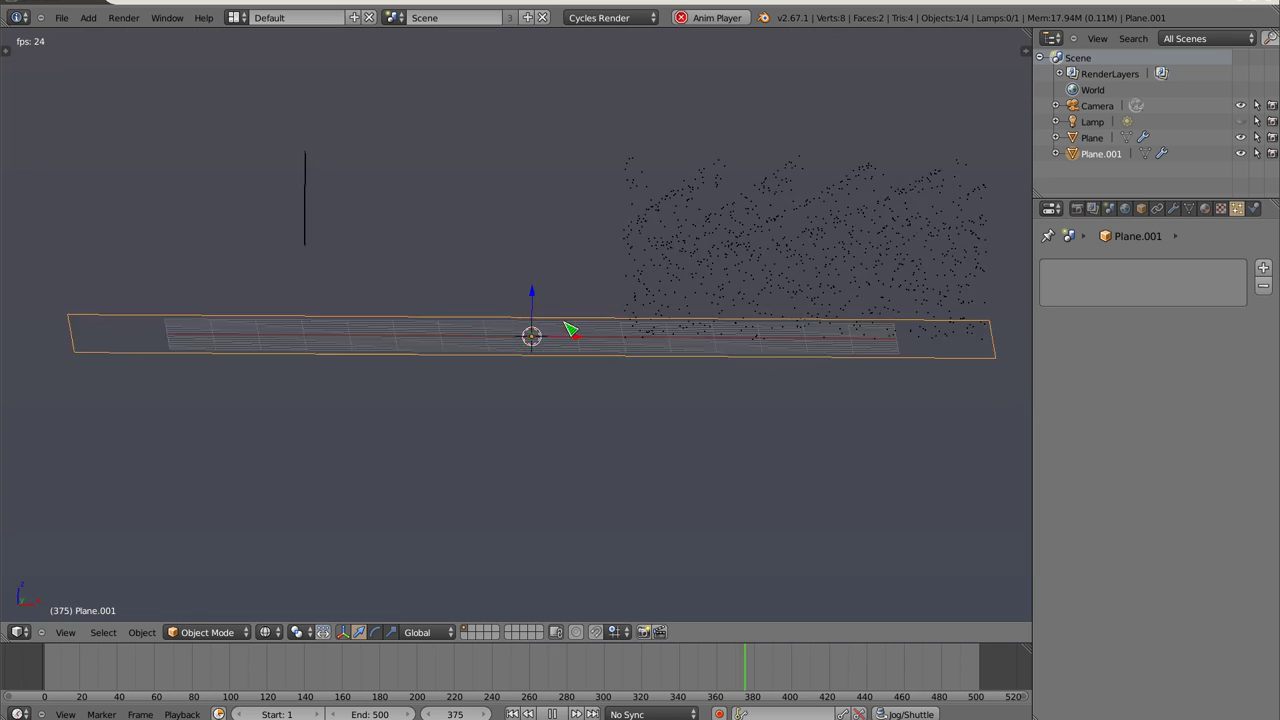
key("KP_1")
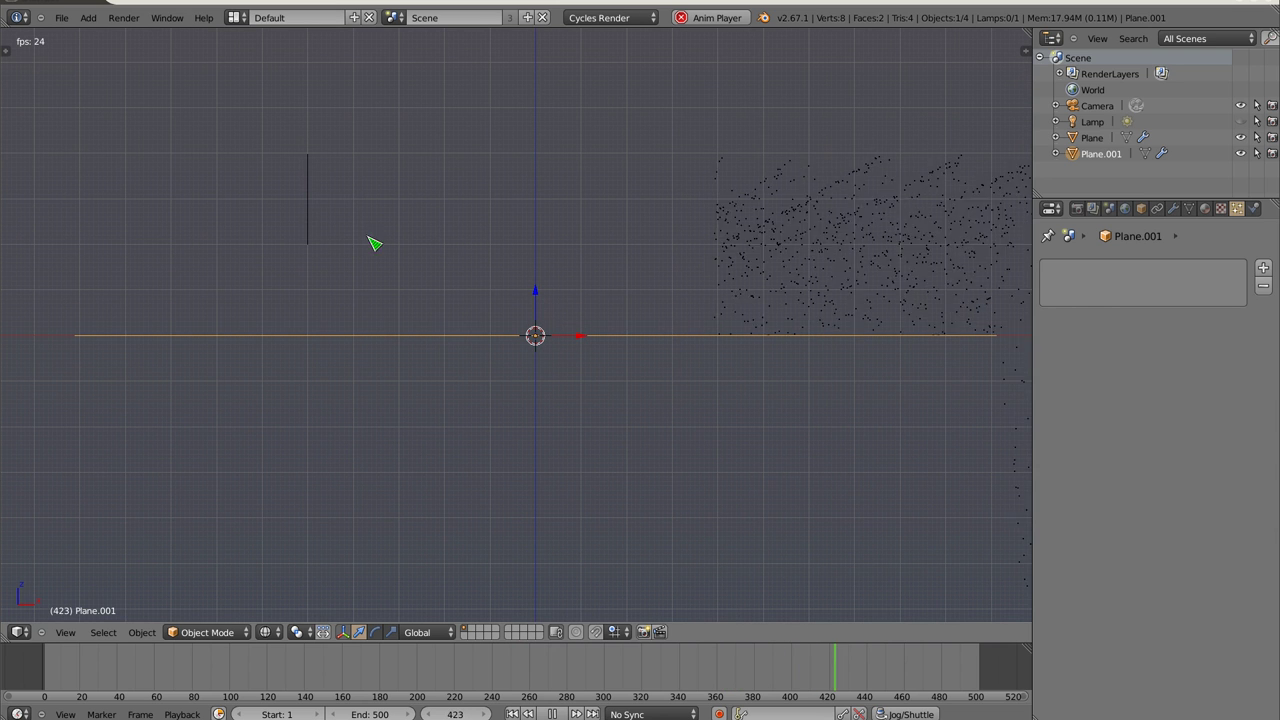
right_click(318, 232)
key("Escape")
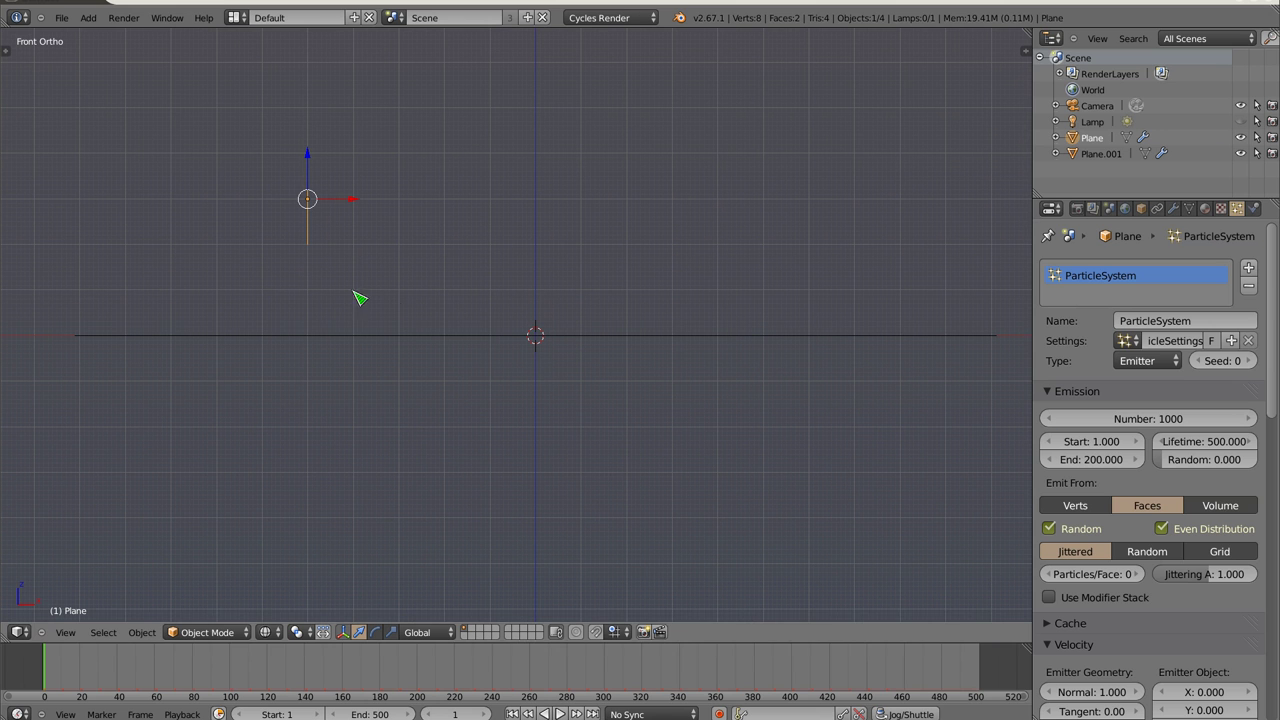
scroll(1120, 490, "down", 6)
scroll(1120, 490, "down", 5)
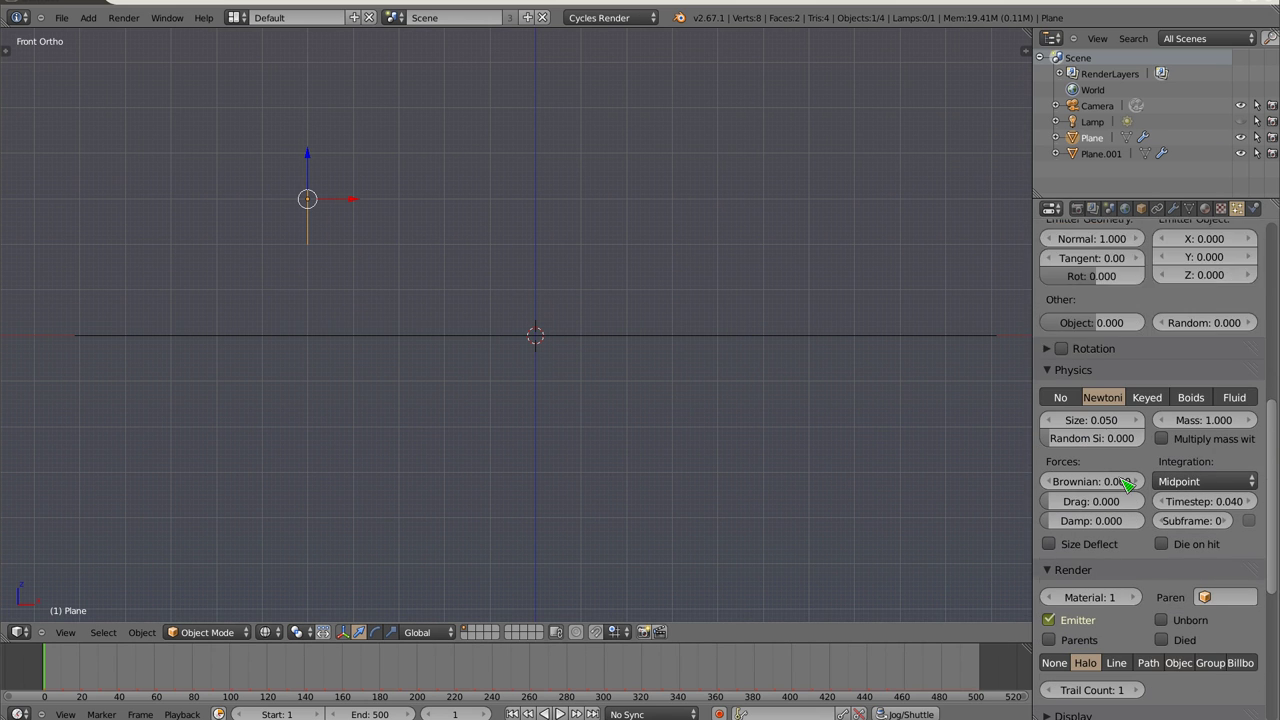
scroll(1120, 490, "down", 3)
Add a UV Sphere at the upper right of the scene and reselect the emitter
key("shift+a")
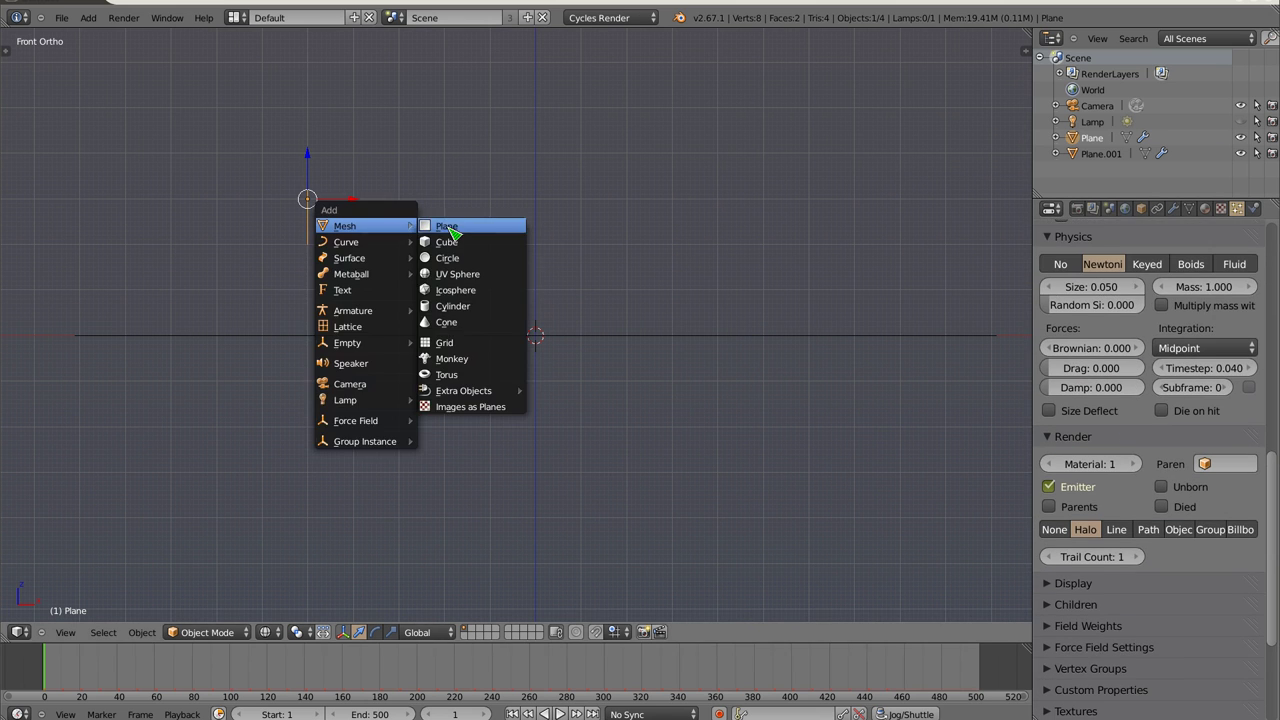
left_click(447, 258)
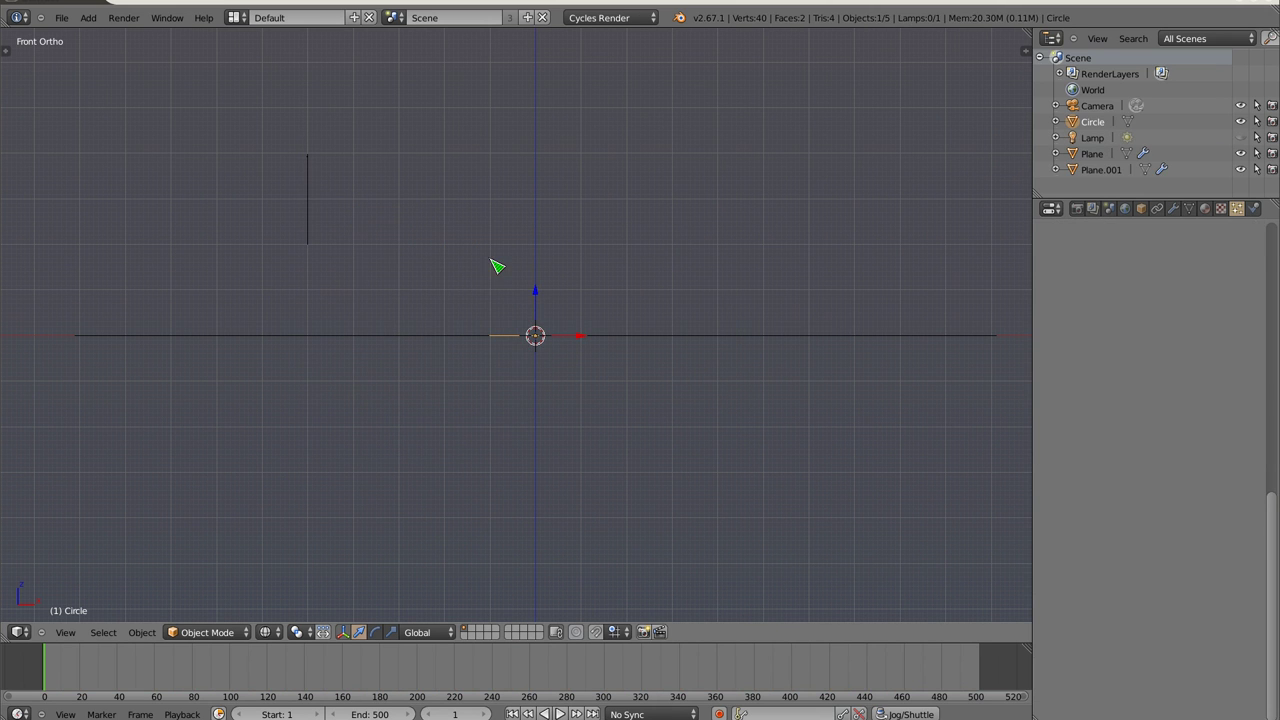
key("ctrl+z")
key("shift+a")
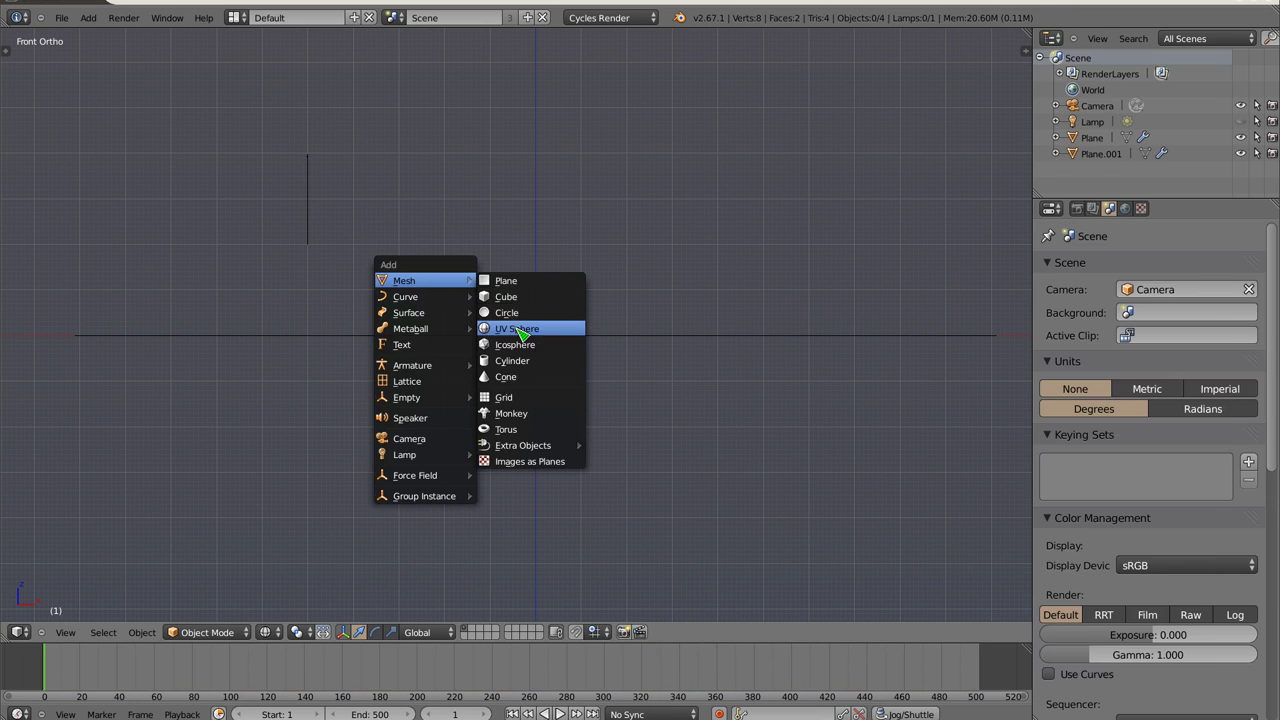
left_click(505, 327)
key("g")
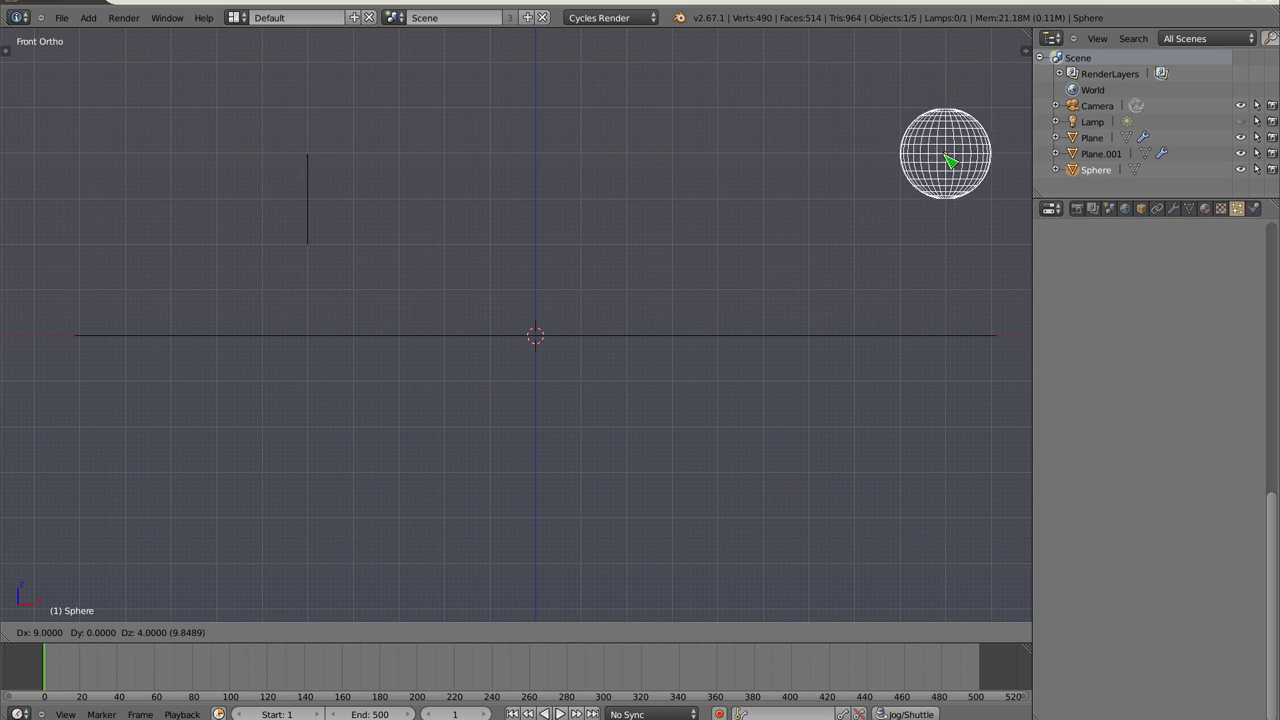
left_click(941, 114)
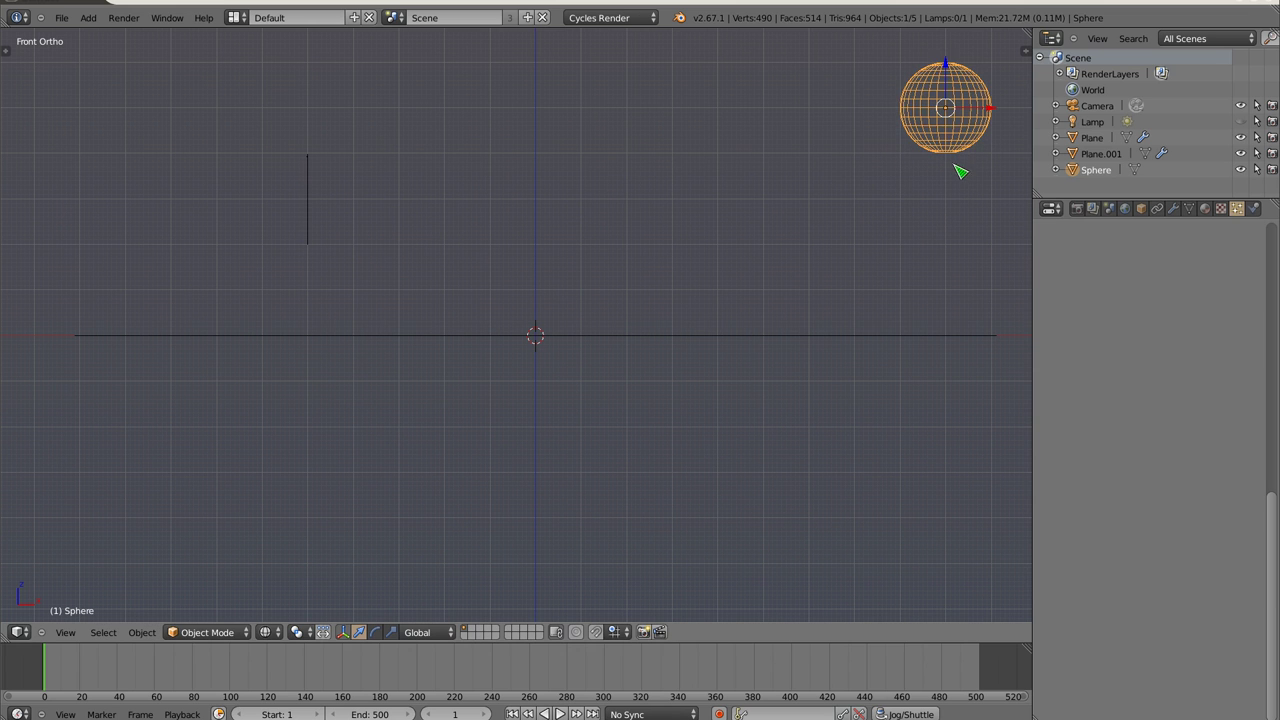
right_click(310, 203)
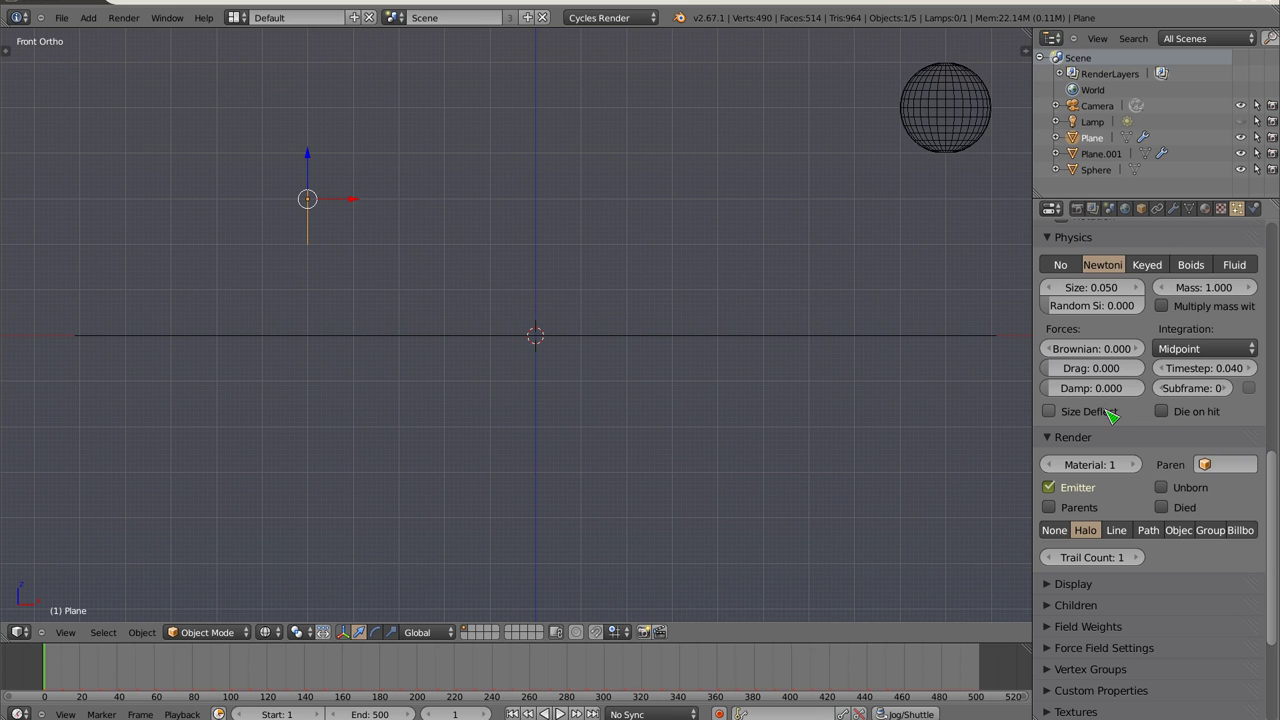
Render the particles as Object using the Sphere, with size about 0.110
scroll(1100, 478, "down", 3)
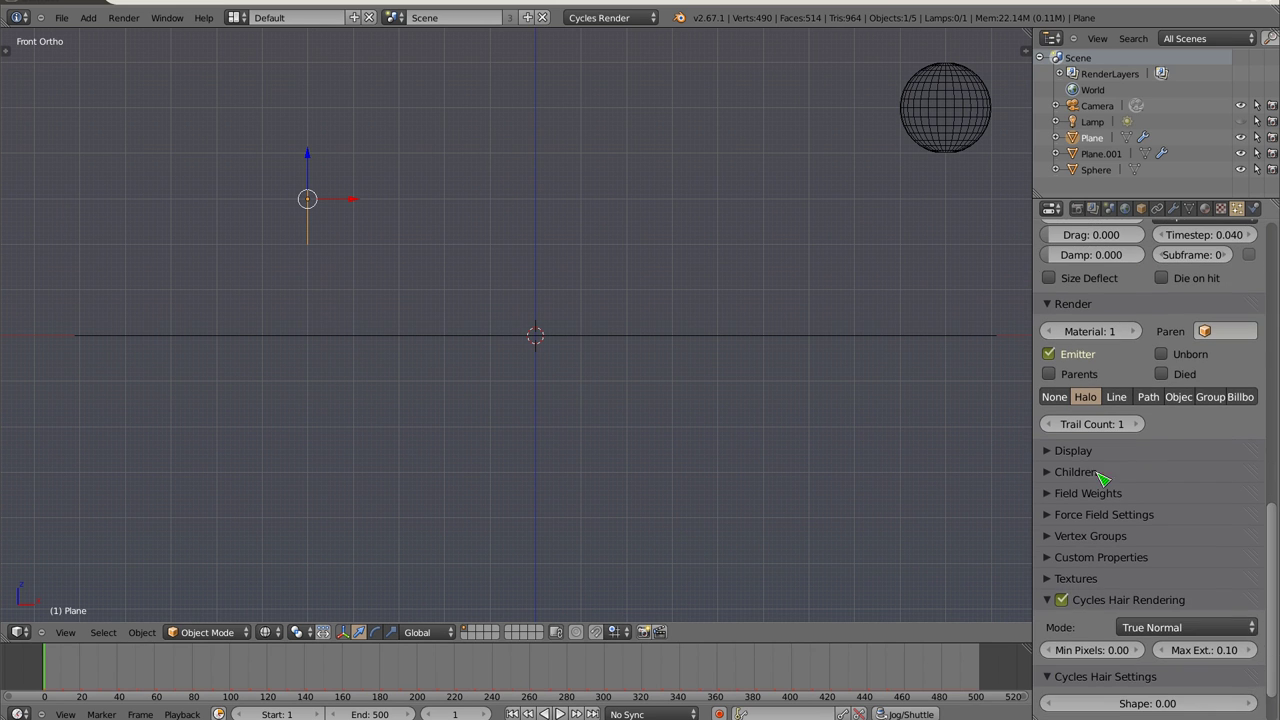
left_click(1054, 451)
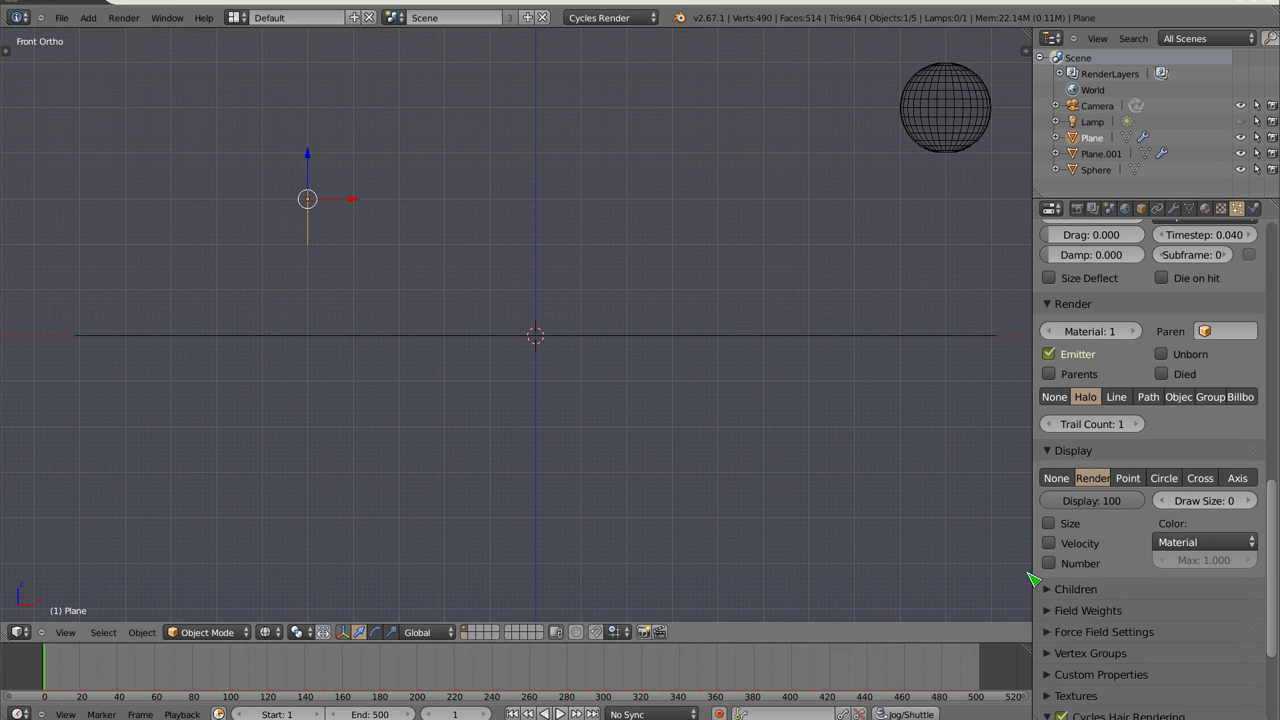
left_click(1056, 452)
left_click(1178, 397)
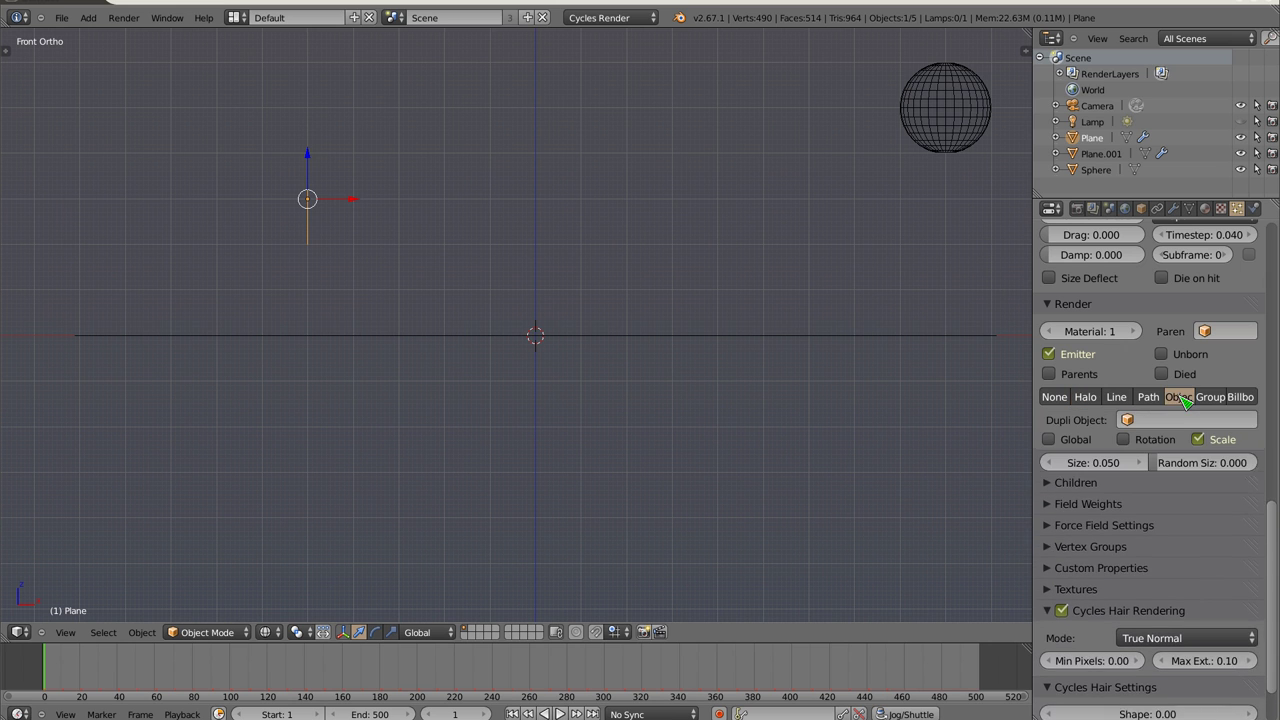
left_click(1140, 420)
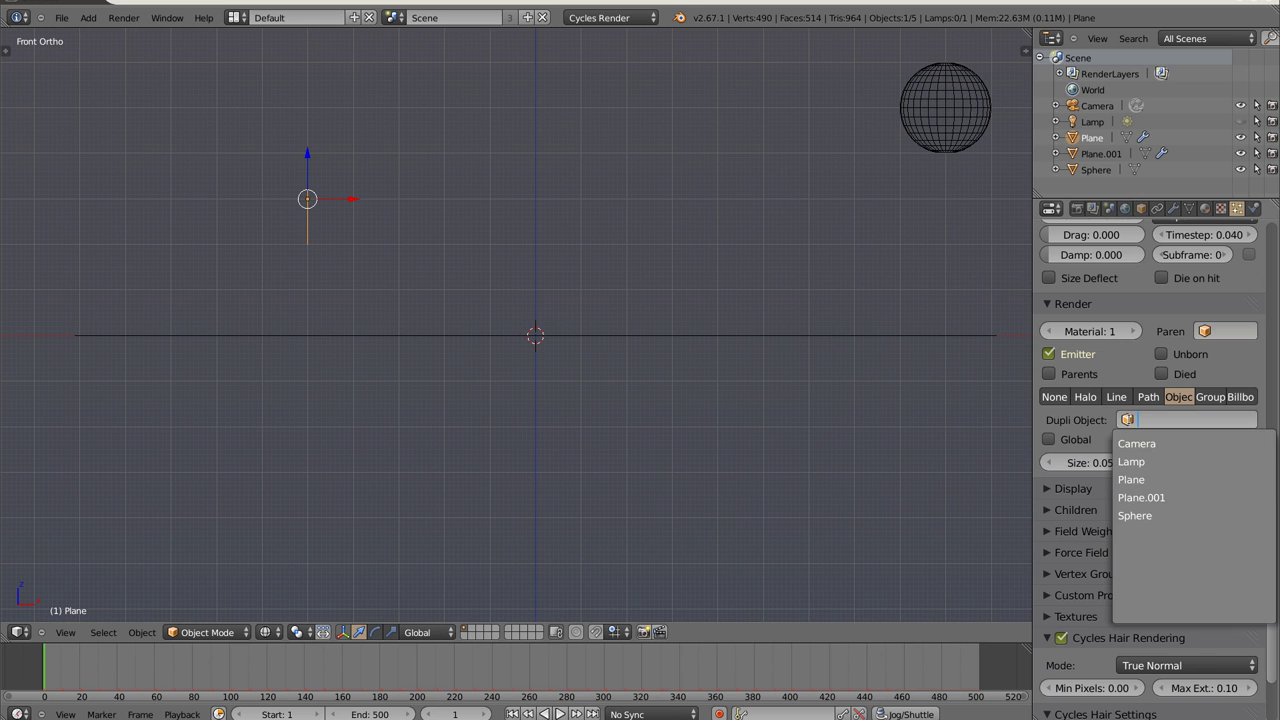
left_click(1140, 516)
left_click_drag(1112, 464, 1160, 464)
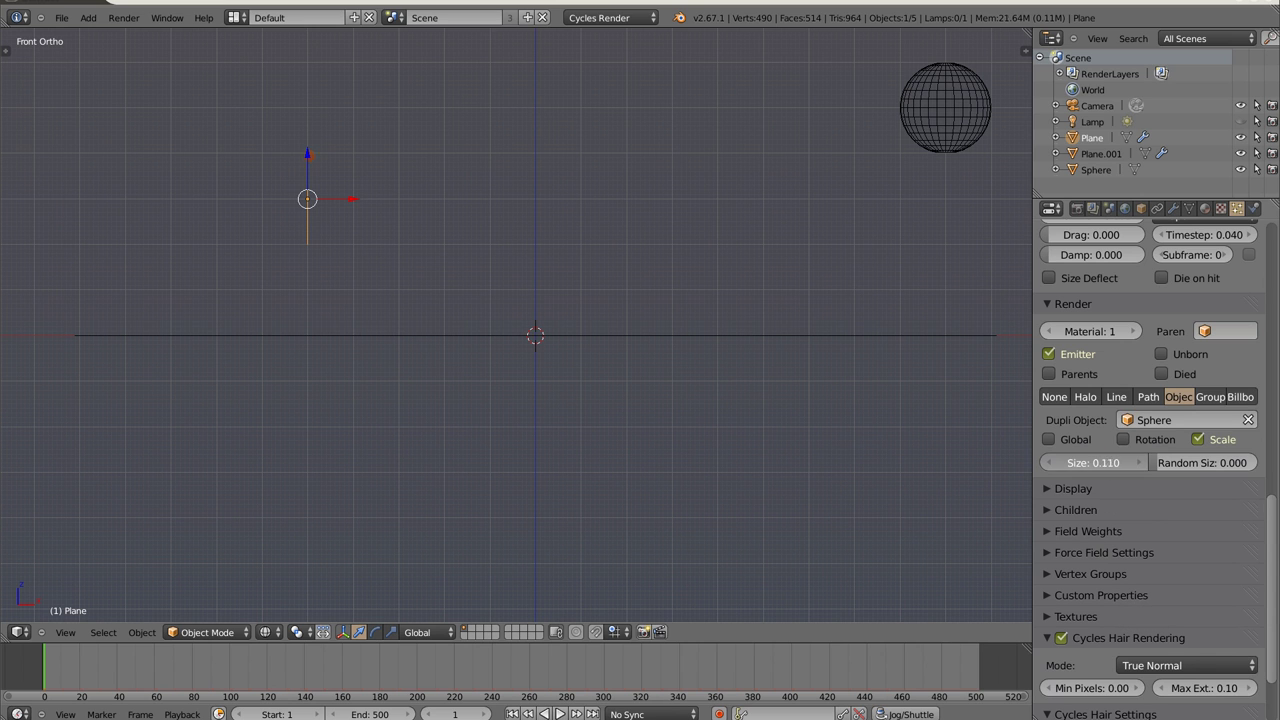
Play the animation in solid shading, then shrink the particle spheres to a tiny size
key("alt+a")
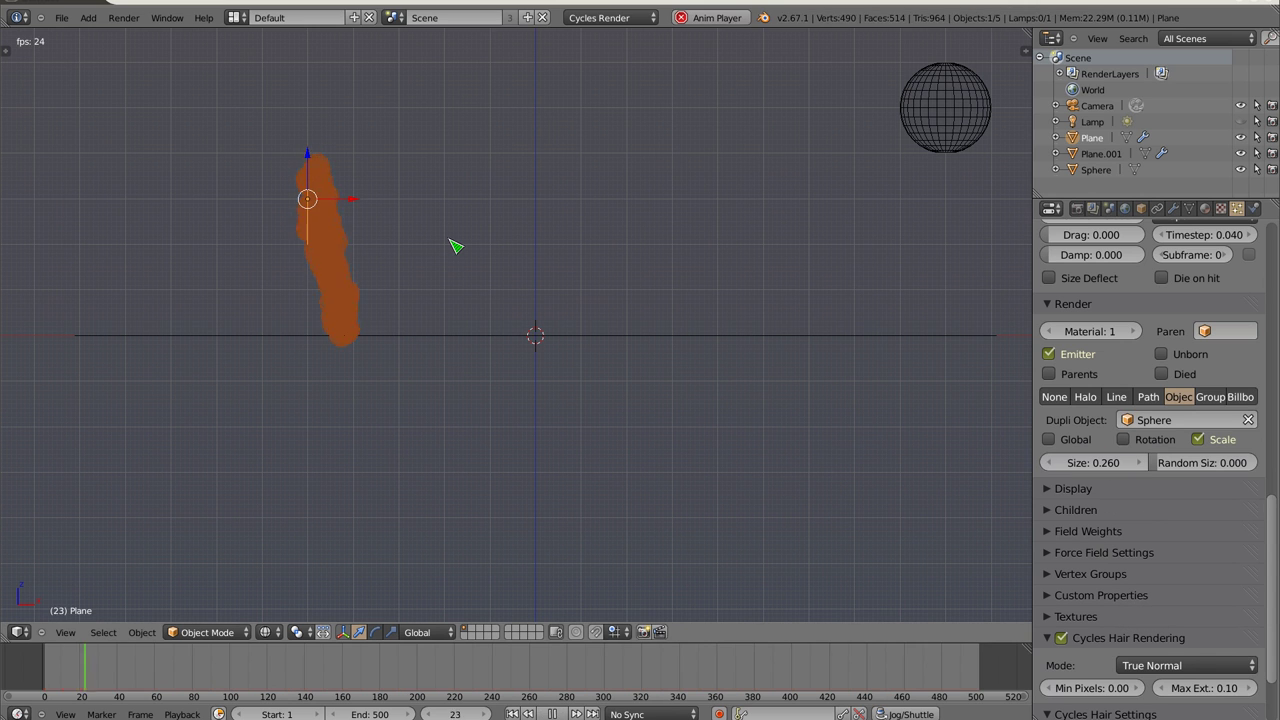
scroll(350, 345, "up", 5)
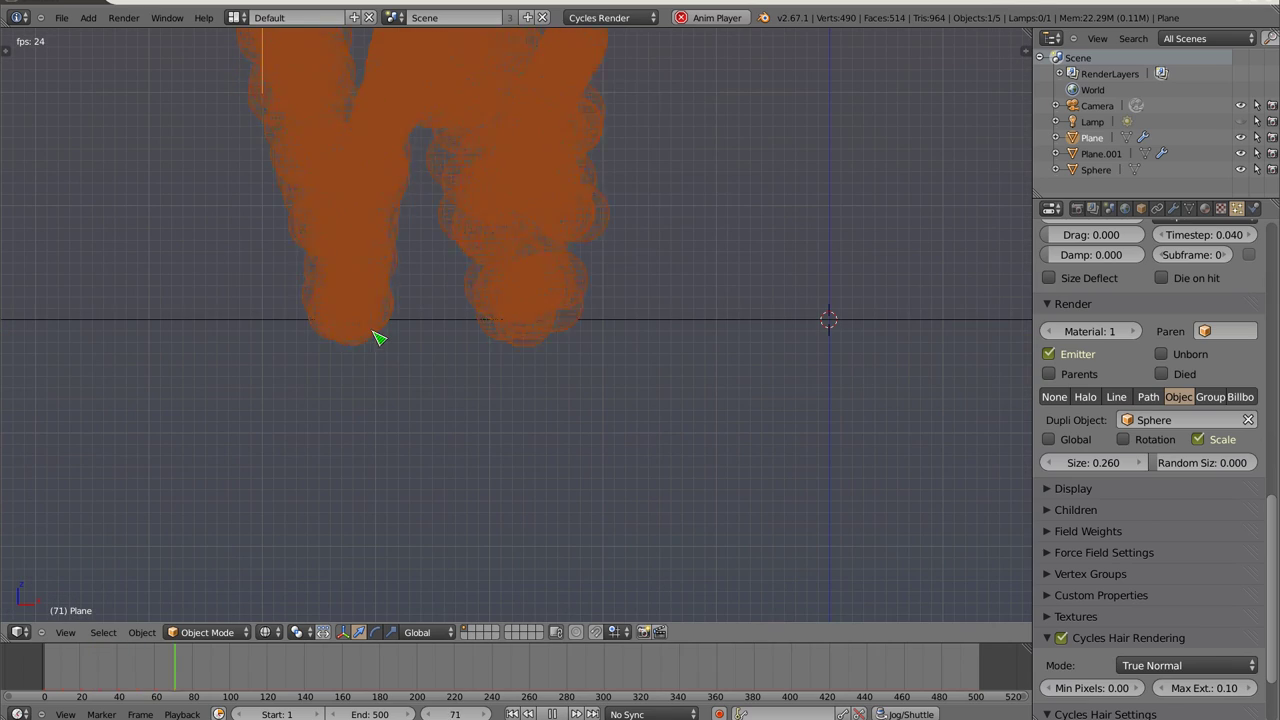
key("z")
right_click(786, 328, "shift")
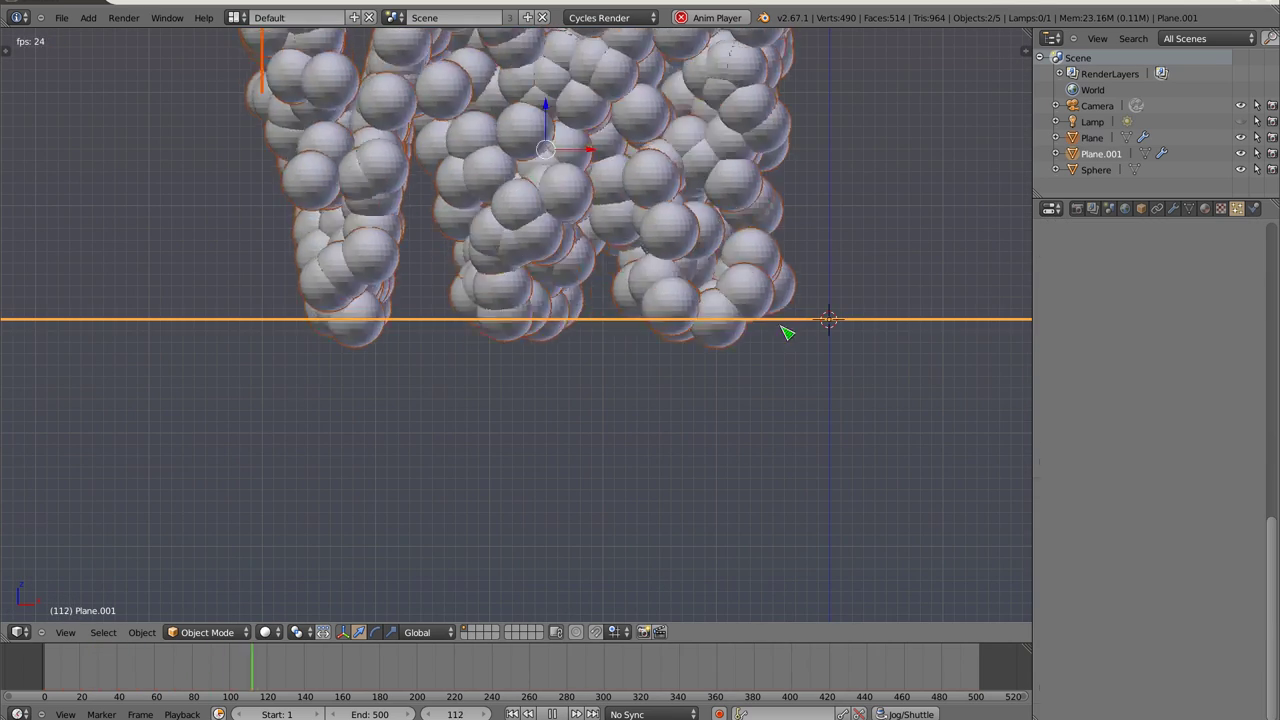
key("alt+a")
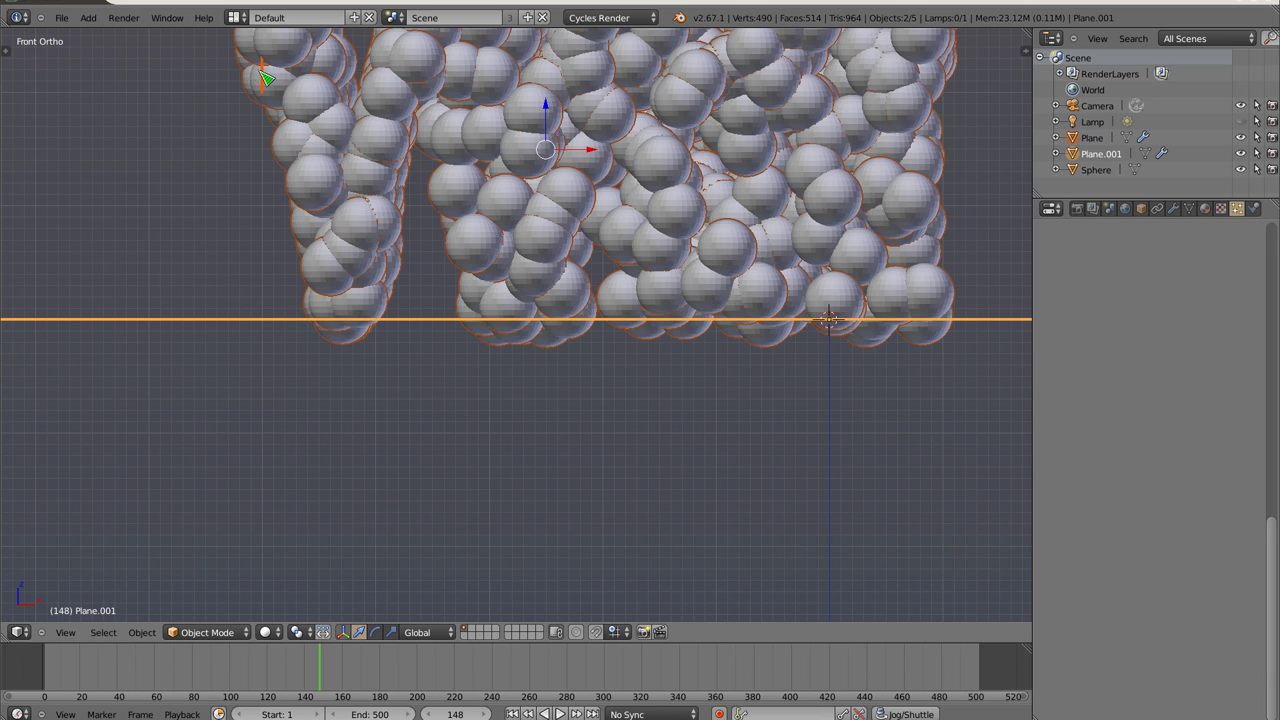
right_click(263, 78)
left_click_drag(1097, 460, 1045, 462)
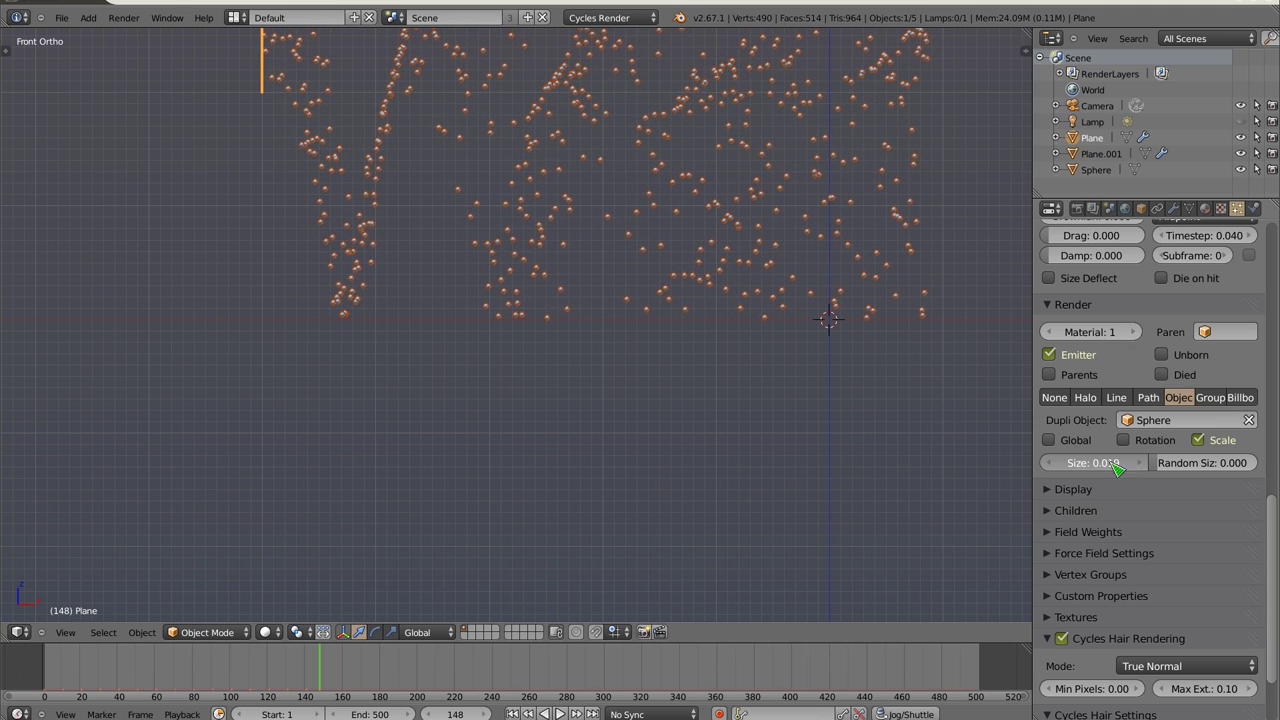
Replay the simulation, then enlarge the emitter's sphere particles to size 0.159
right_click(461, 320)
key("alt+a")
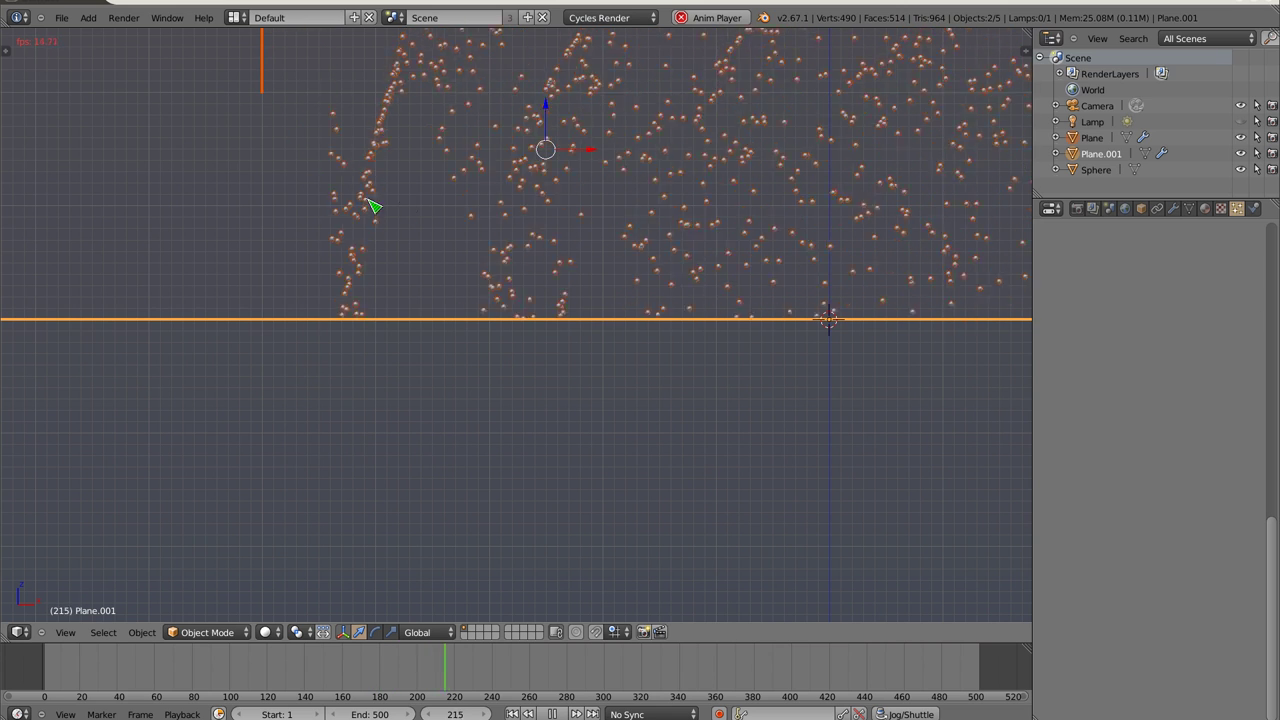
key("Escape")
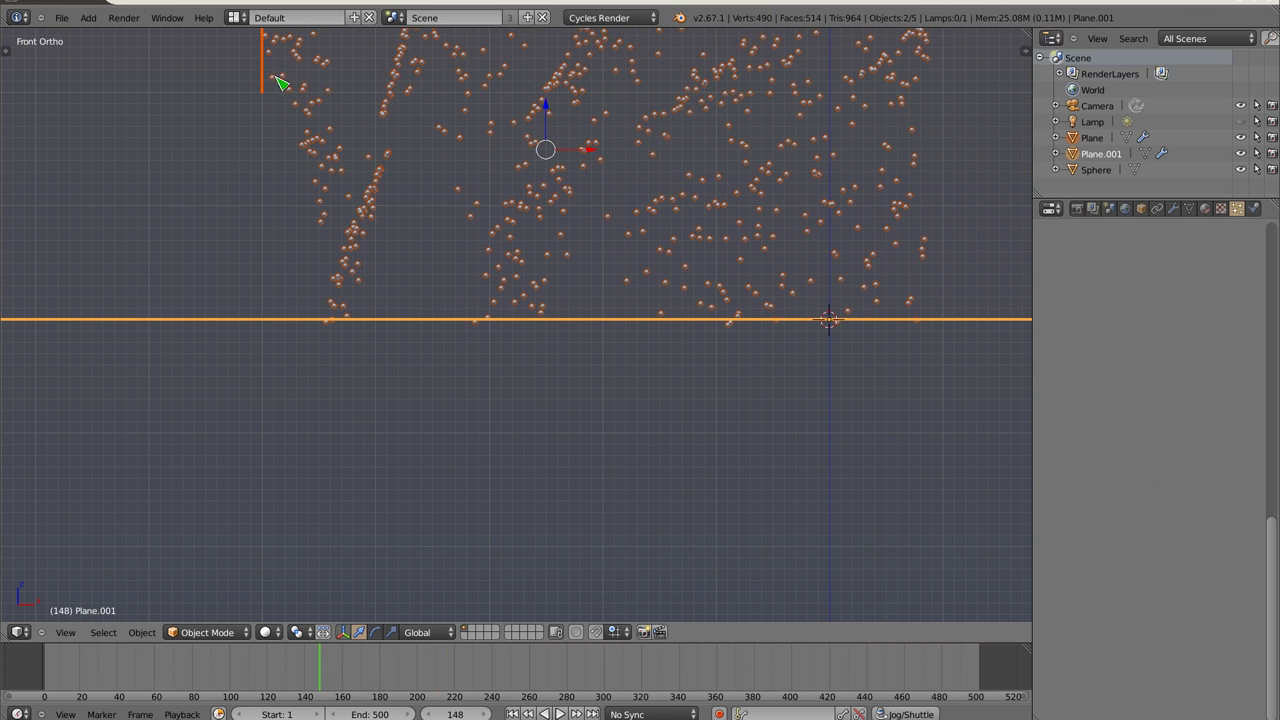
right_click(280, 83)
left_click_drag(1094, 468, 1150, 468)
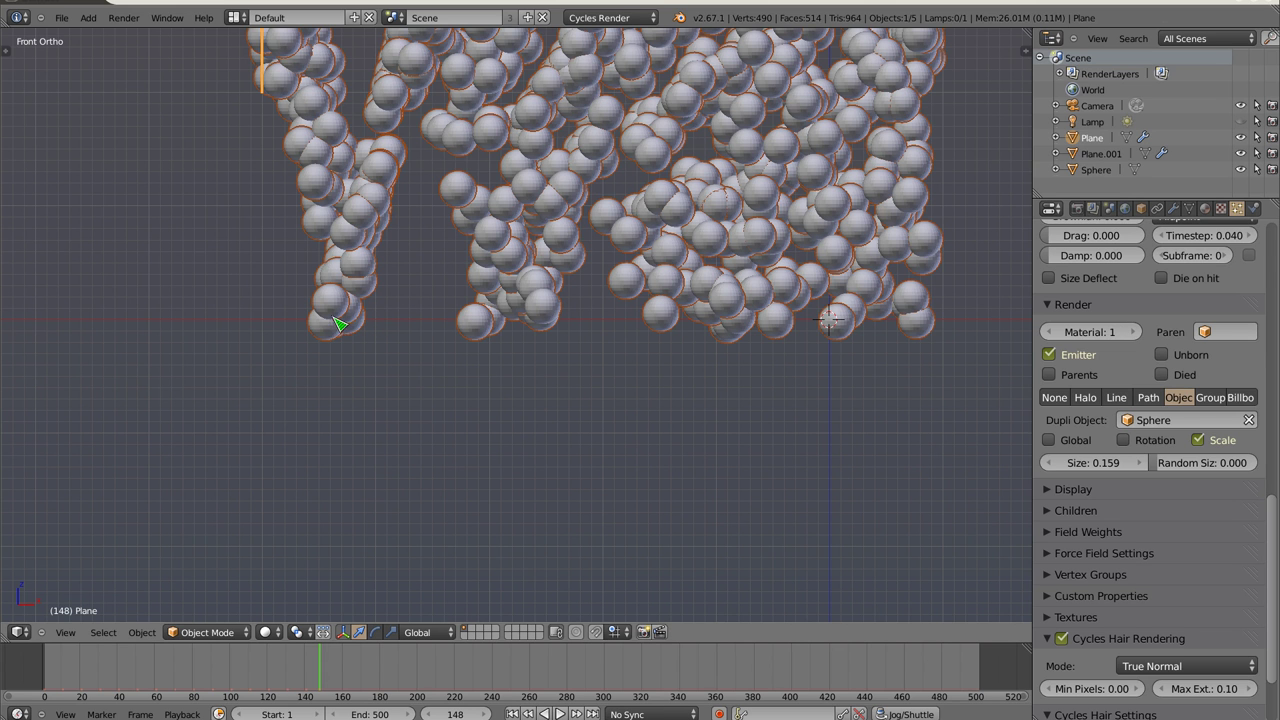
Scrub the timeline to inspect the larger spheres hitting collision plane Plane.001
scroll(450, 331, "up", 1)
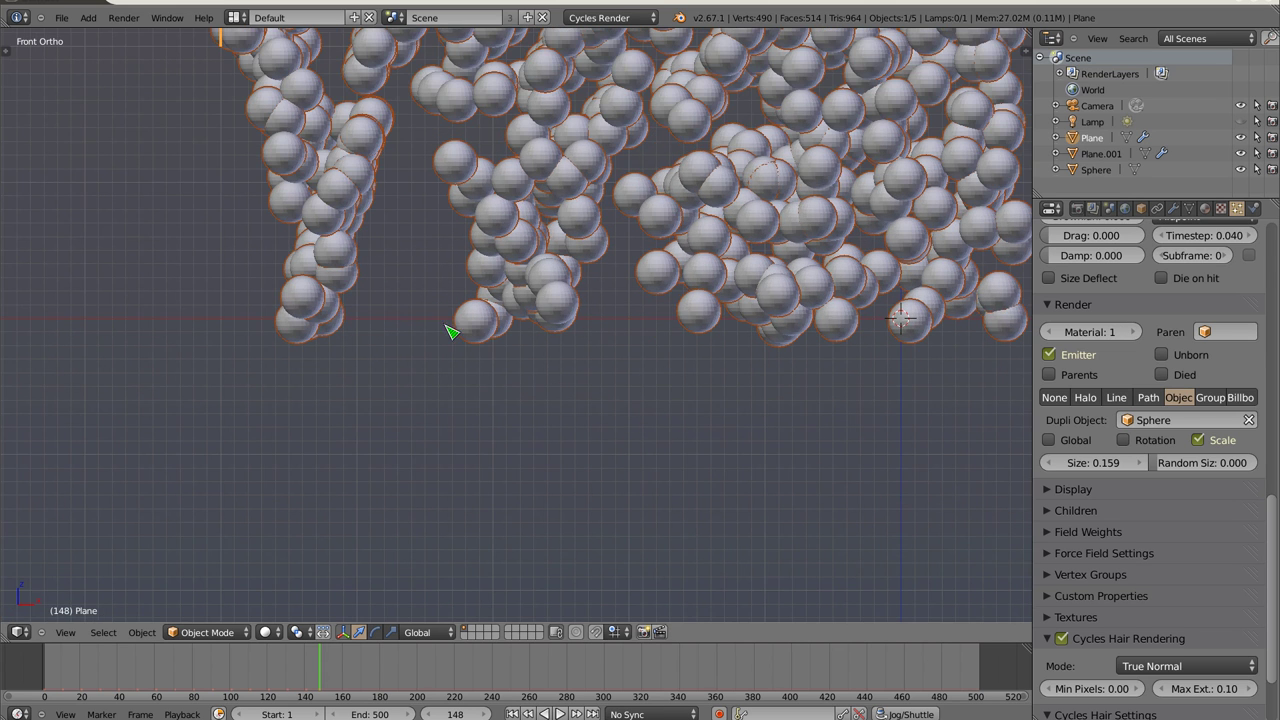
right_click(494, 337)
scroll(502, 336, "up", 5)
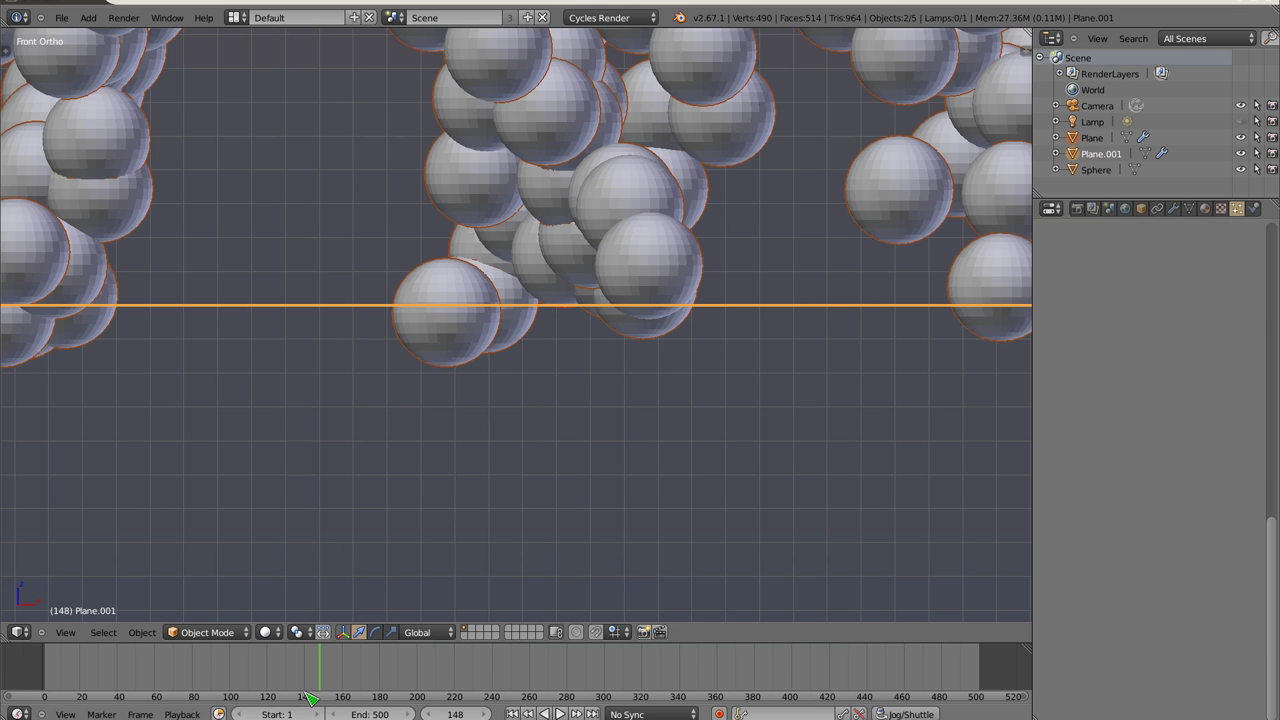
left_click_drag(324, 677, 332, 678)
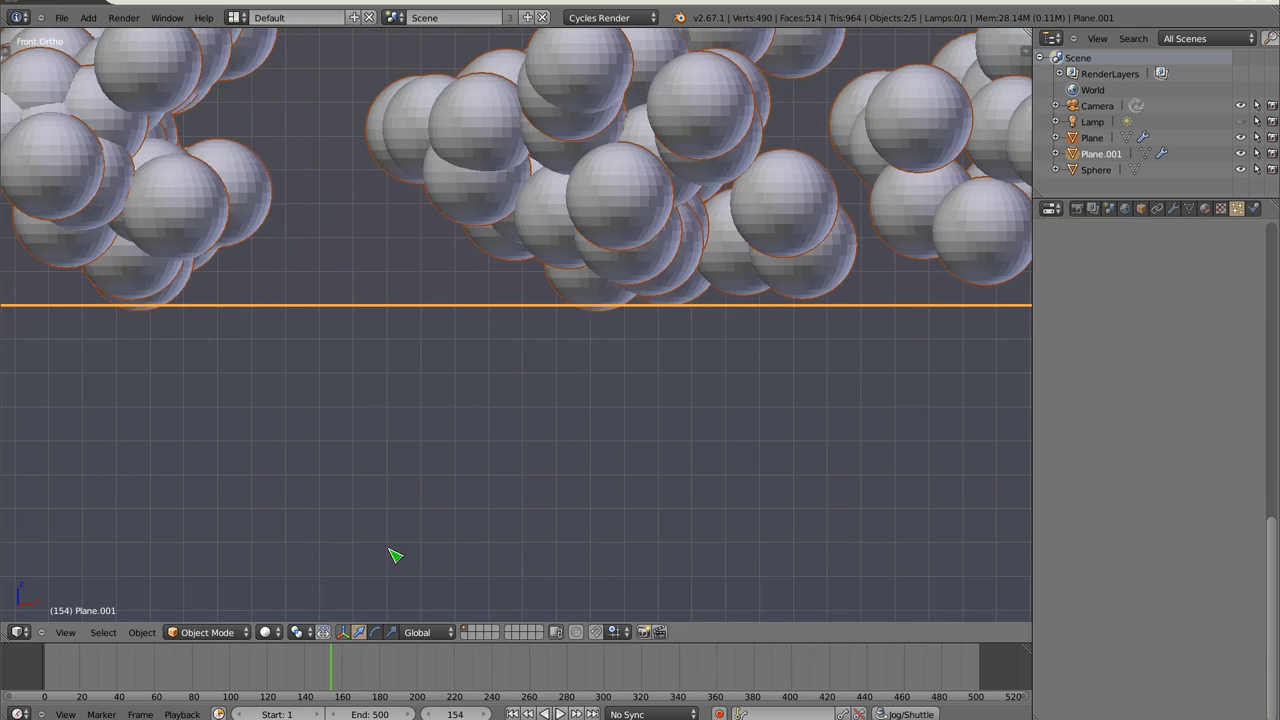
scroll(476, 380, "down", 4)
scroll(476, 380, "down", 5)
Enable Size Deflect on the emitter plane's particles and replay spheres stacking on the floor
key("shift+Left")
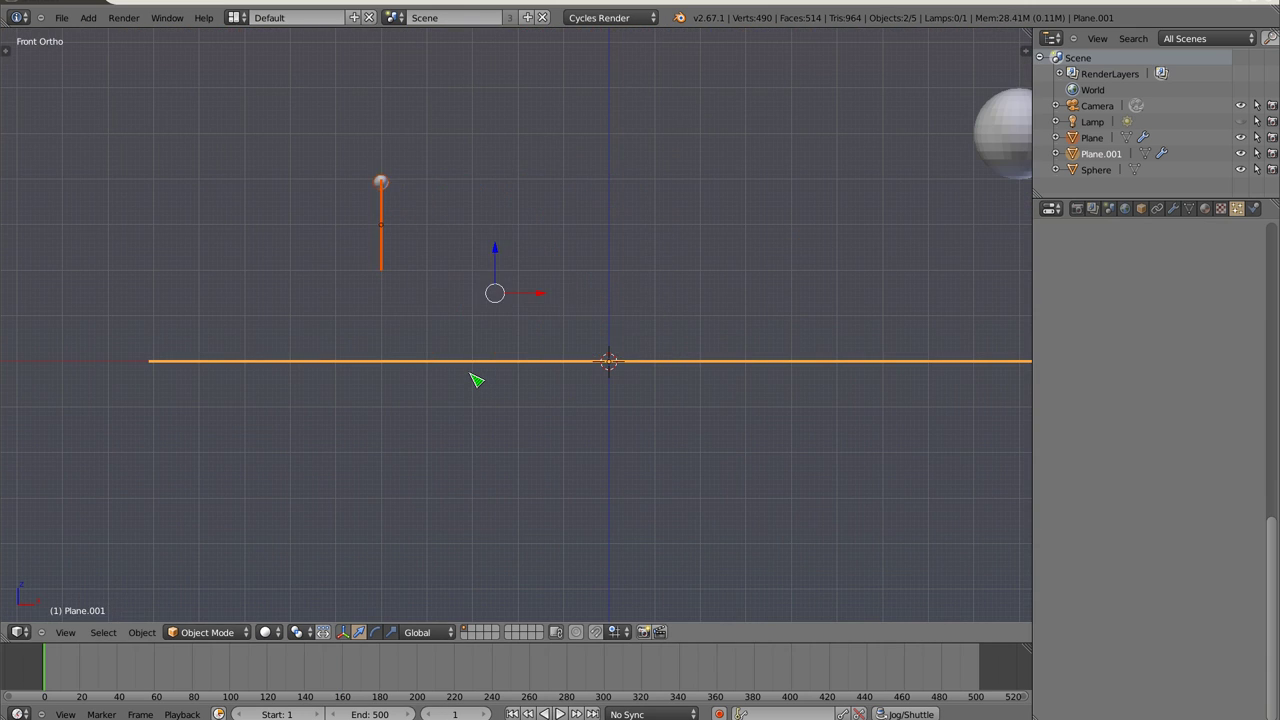
right_click(386, 202)
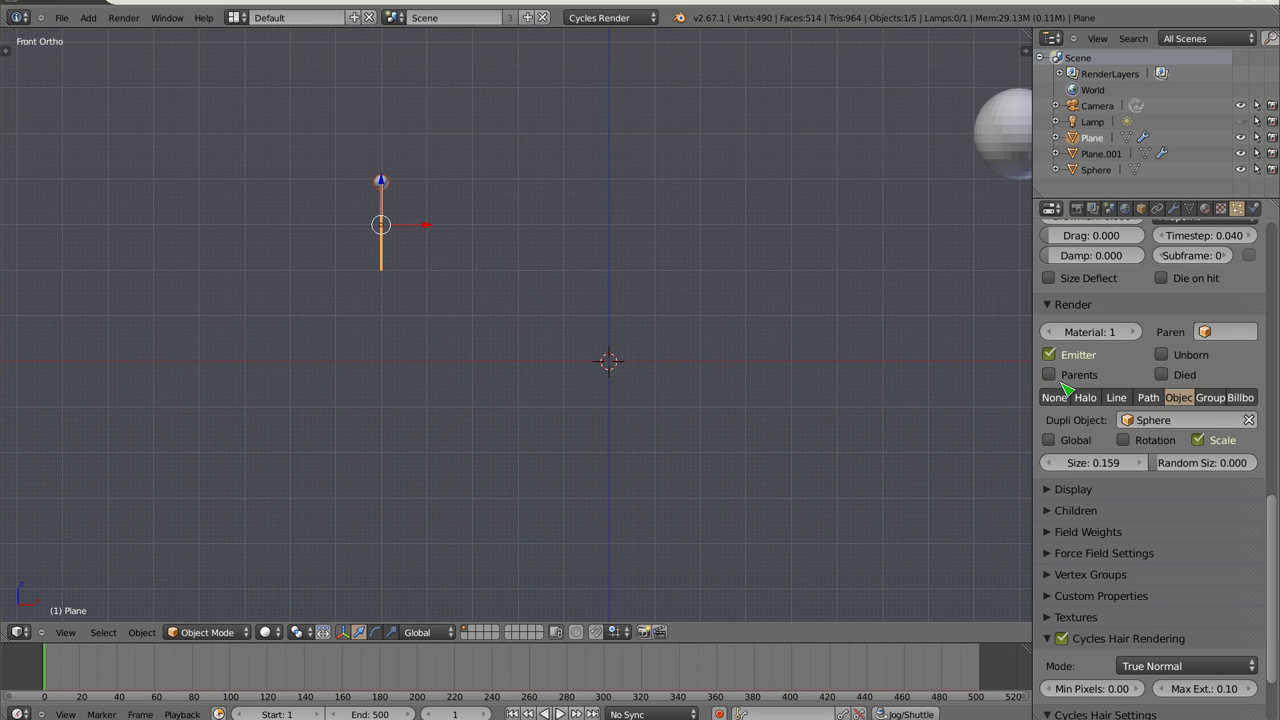
key("alt+a")
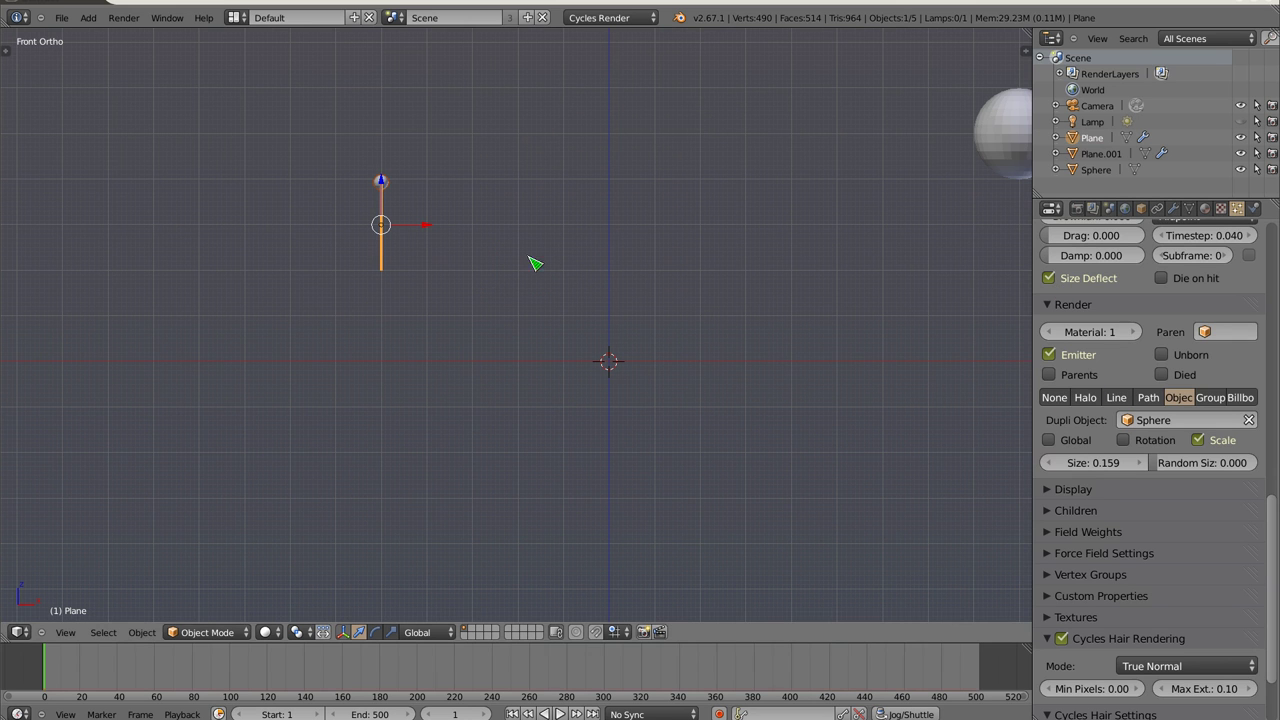
right_click(545, 361)
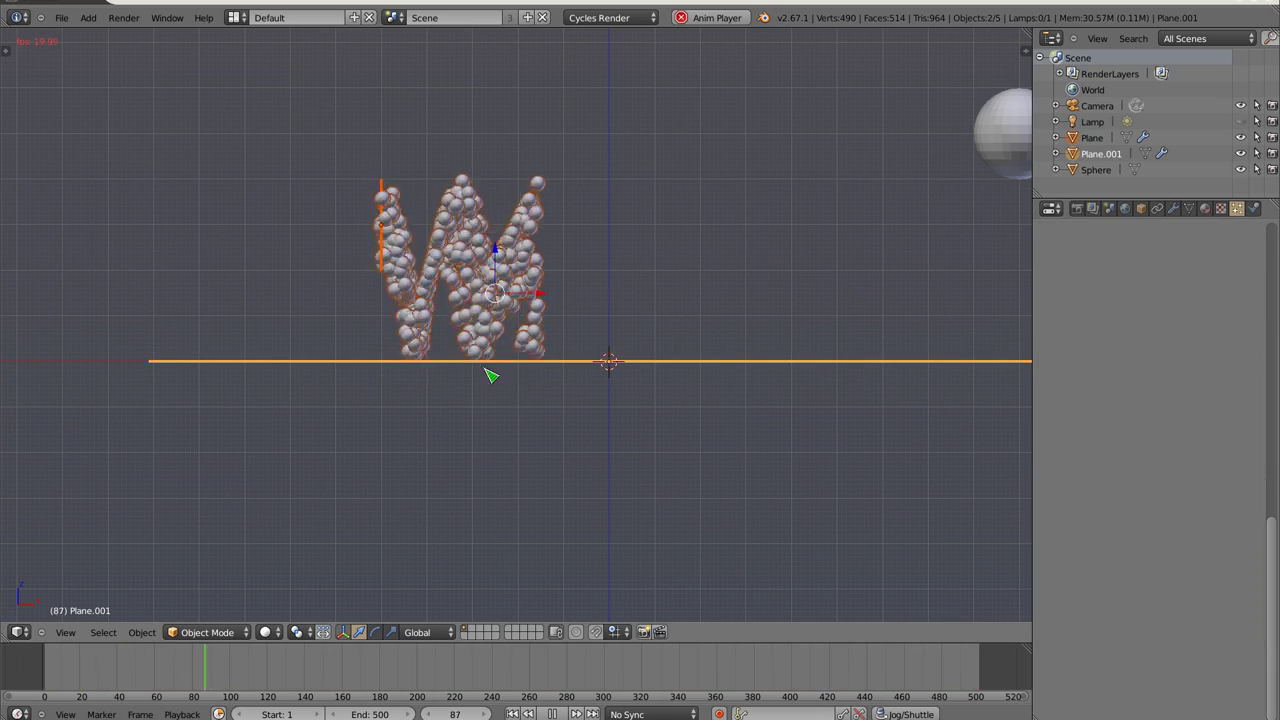
scroll(492, 368, "up", 5)
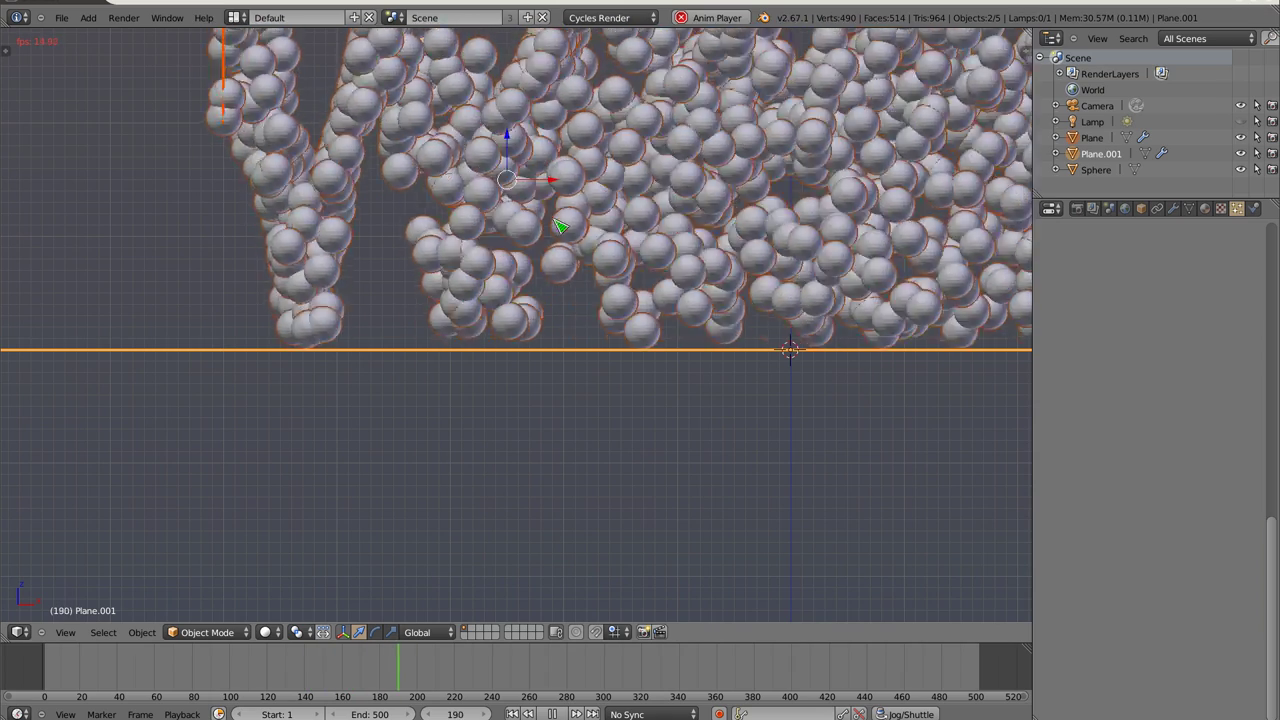
key("Escape")
Set the emitter particles' Random Size to 0.992 and play the result
right_click(229, 96, "shift")
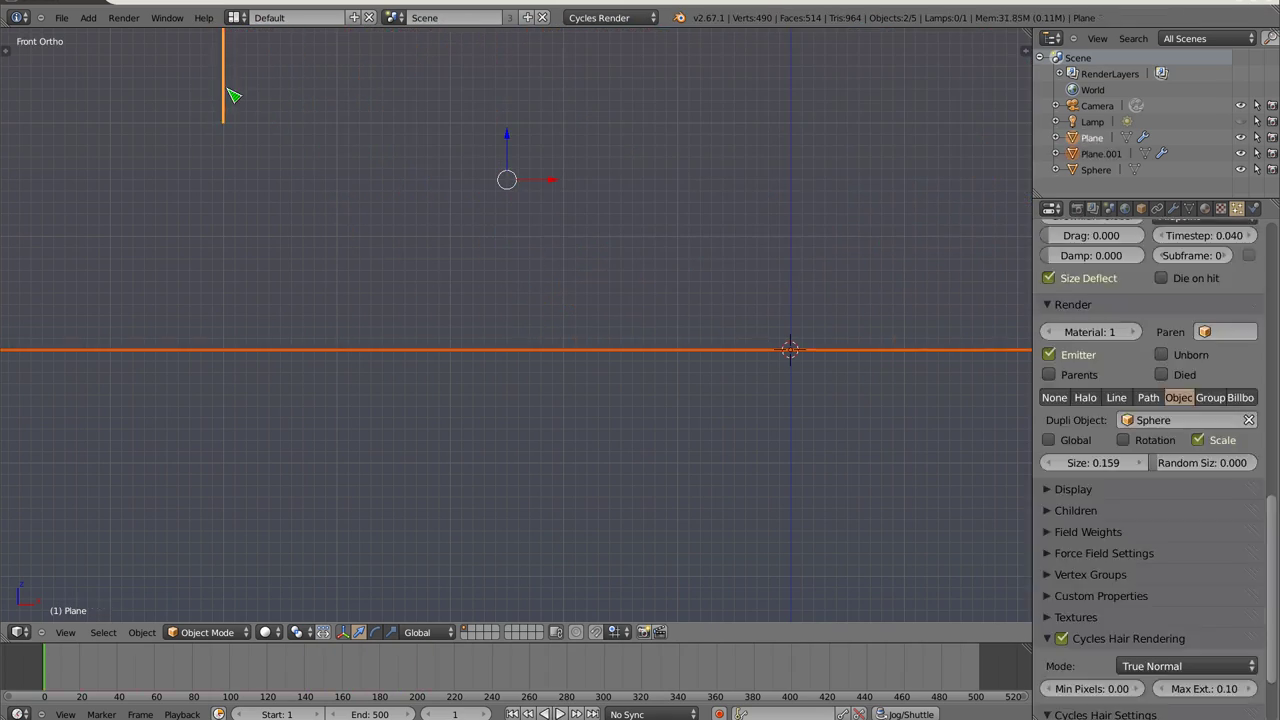
scroll(1113, 273, "up", 3)
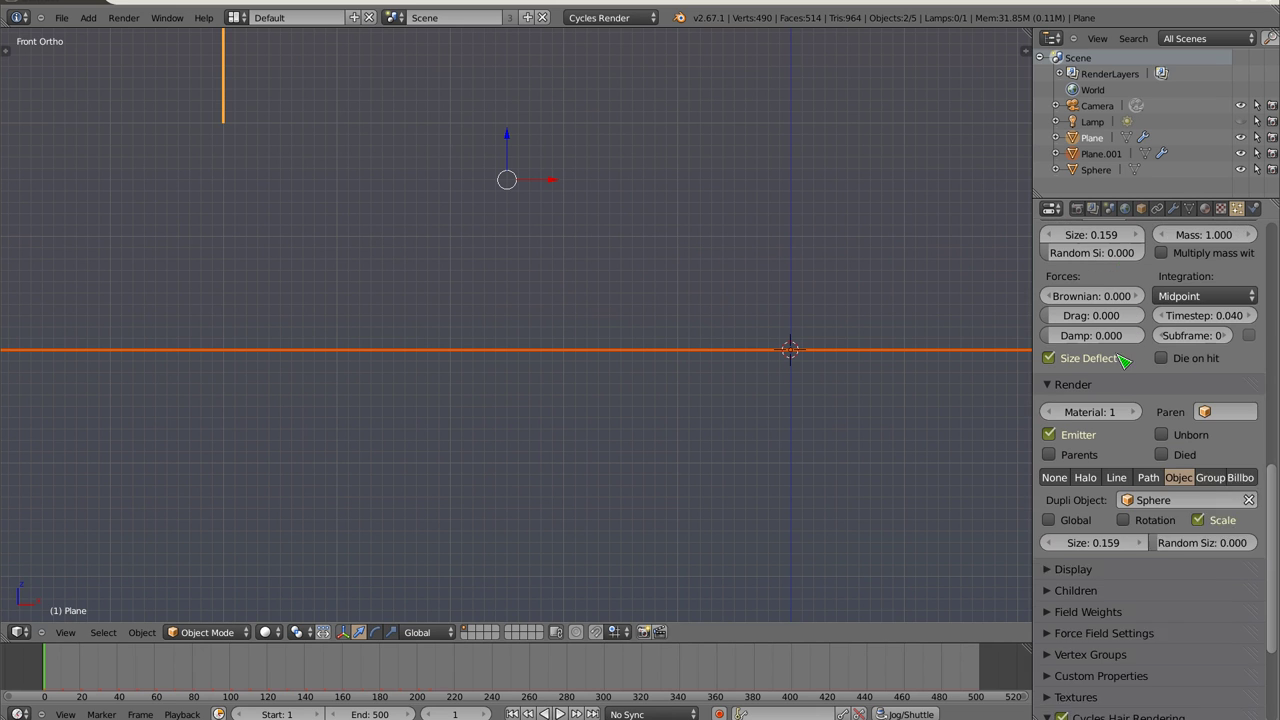
scroll(1118, 320, "up", 1)
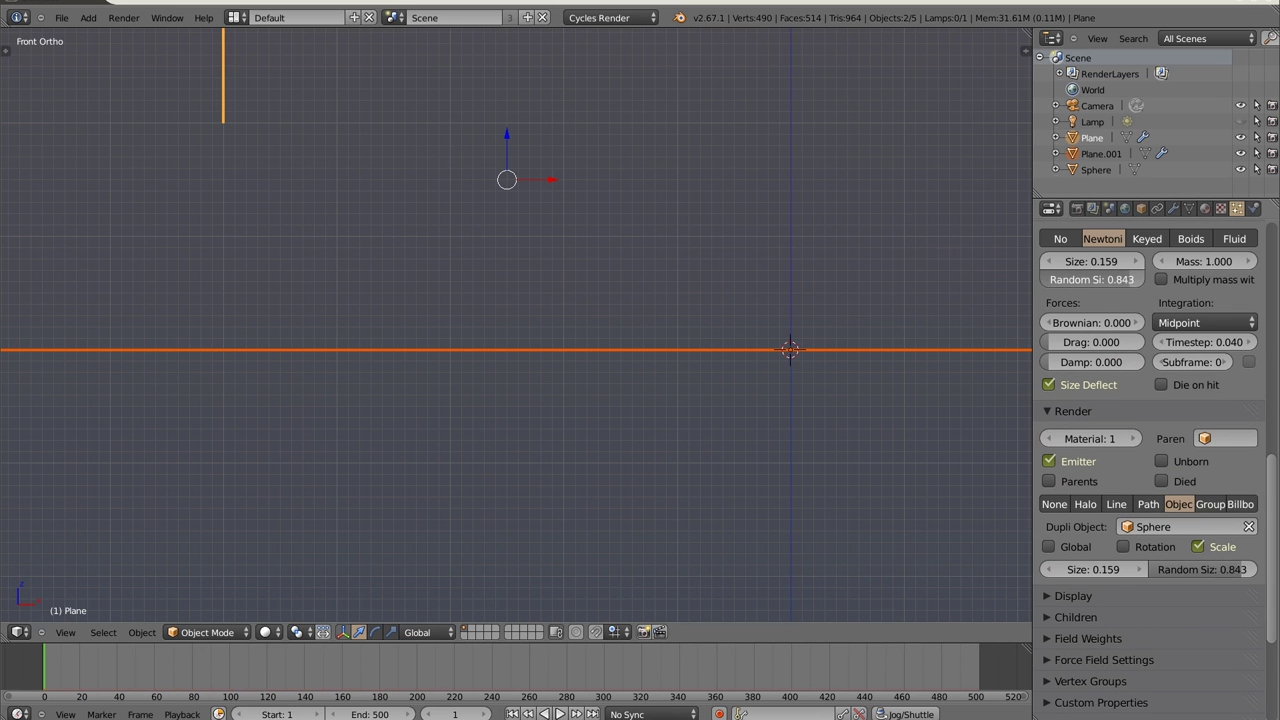
key("alt+a")
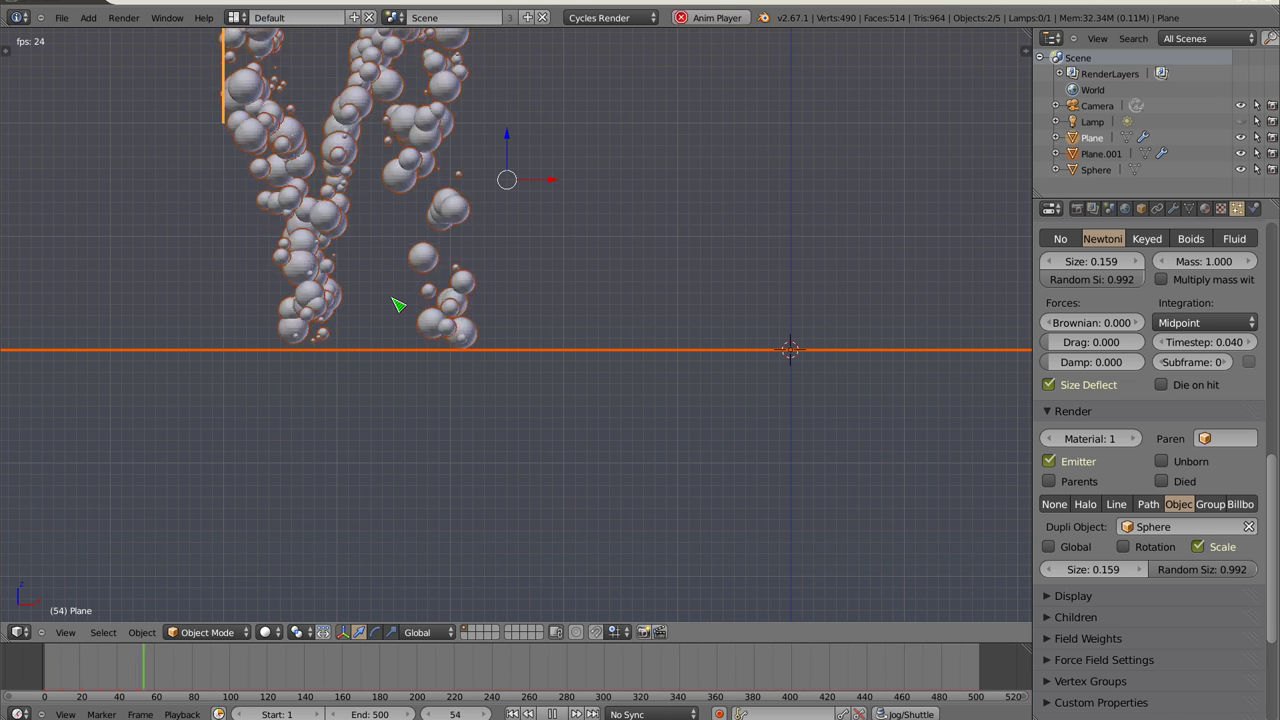
key("alt+a")
Scrub back to frame 61 and reframe the view to inspect spheres resting on the floor
left_click_drag(206, 666, 160, 670)
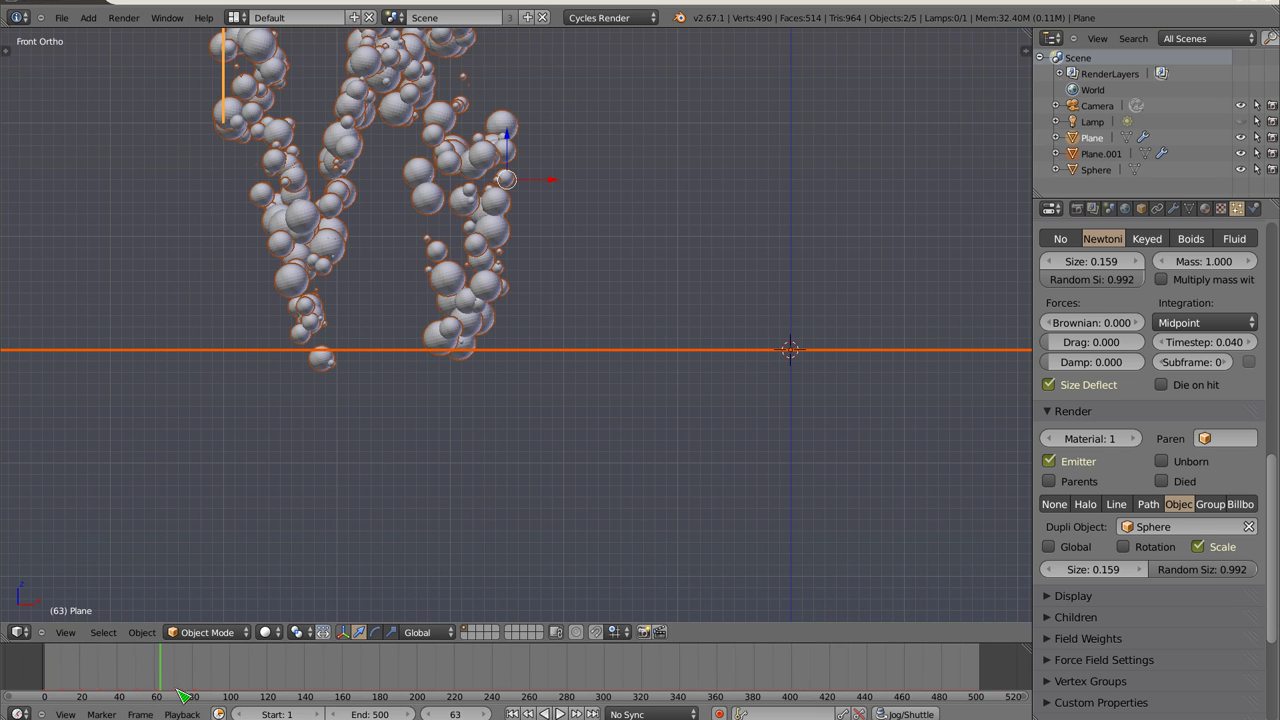
left_click_drag(160, 670, 157, 670)
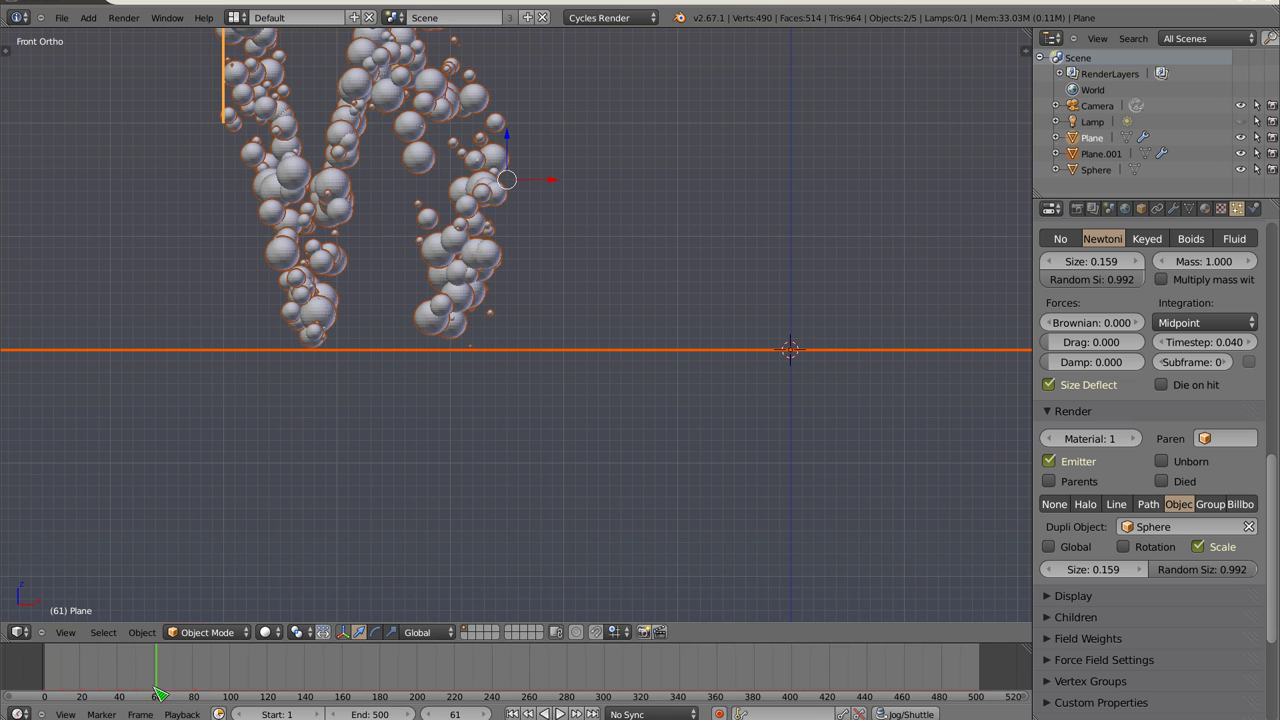
scroll(486, 355, "up", 1)
scroll(486, 357, "up", 5)
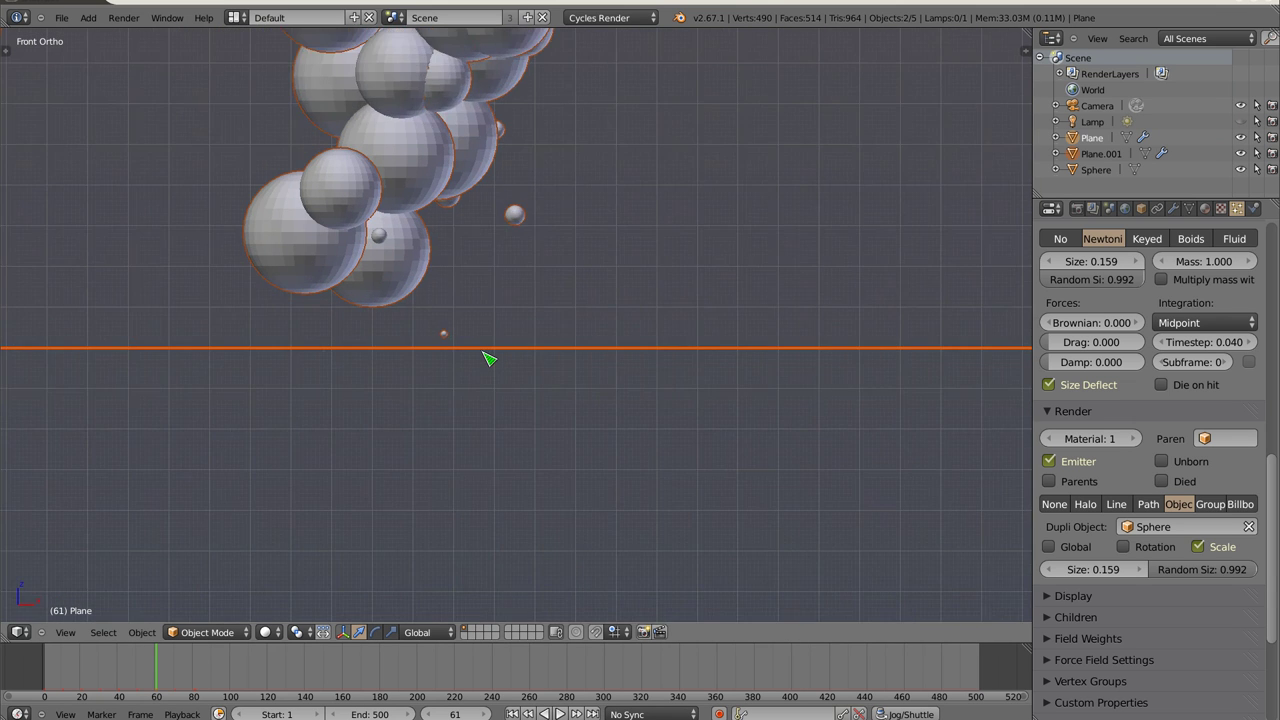
scroll(486, 357, "up", 3)
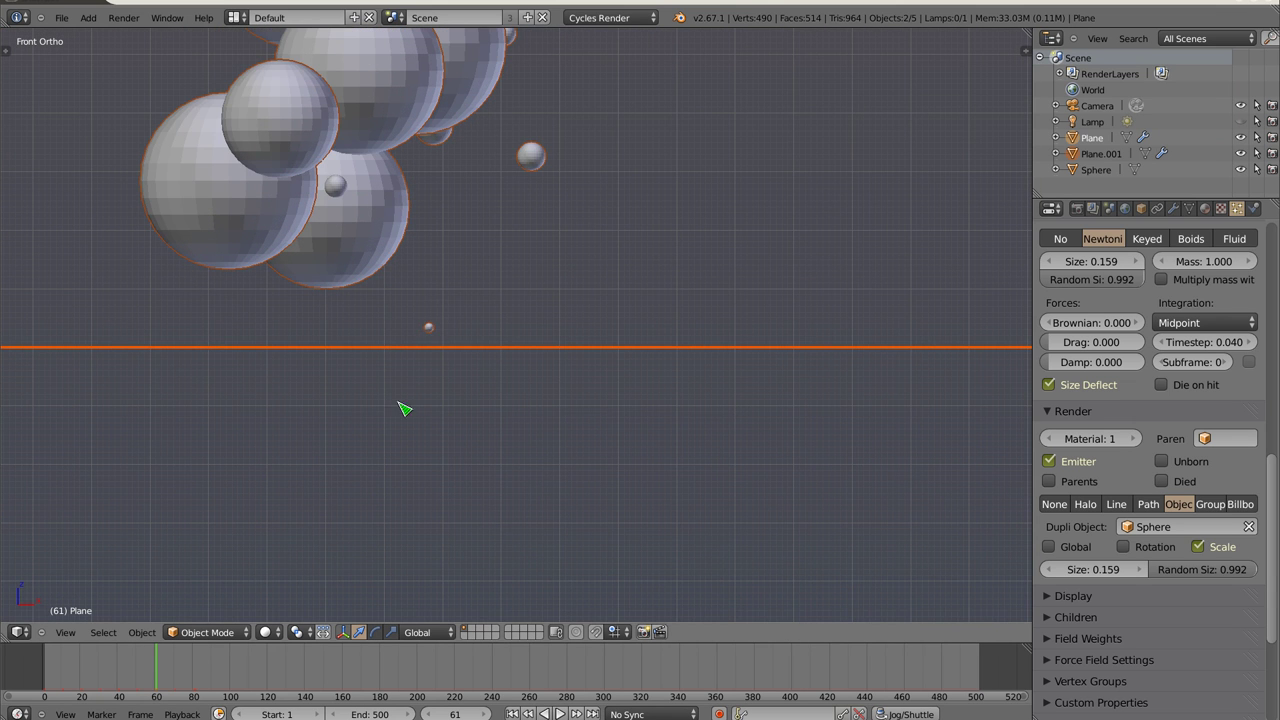
left_click_drag(160, 680, 160, 680)
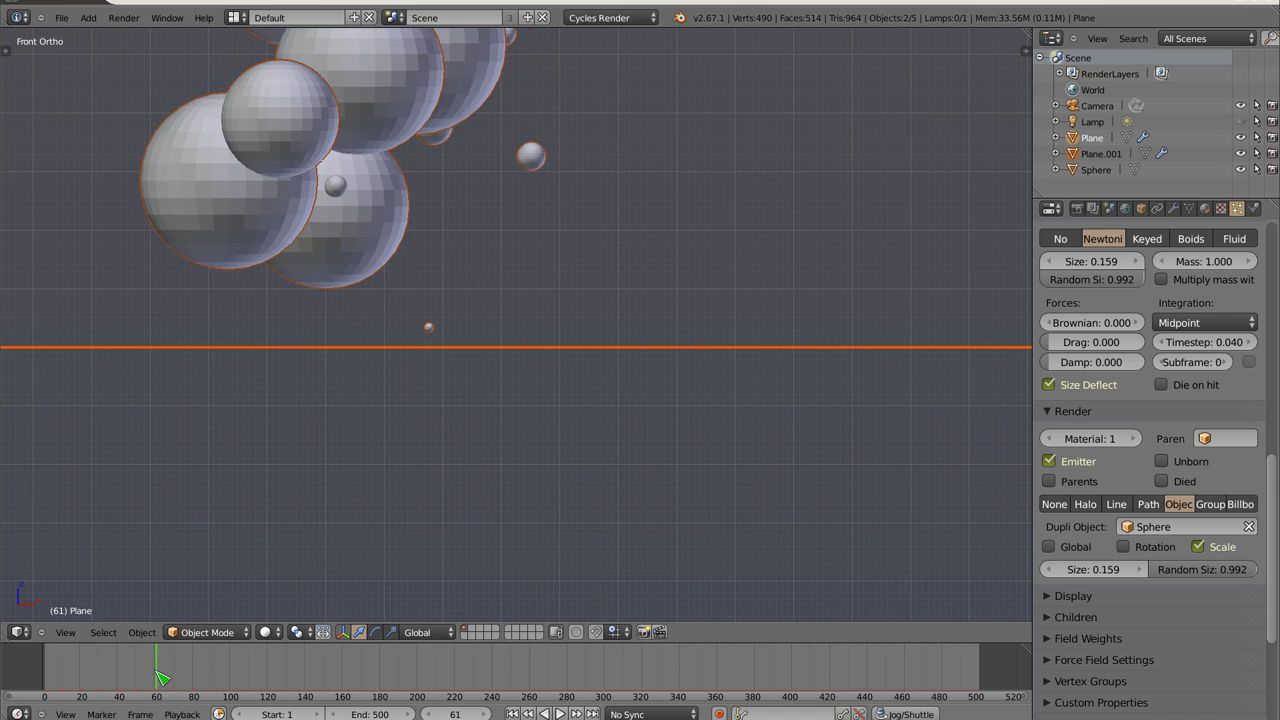
scroll(494, 177, "down", 5)
scroll(494, 186, "down", 4)
scroll(487, 186, "down", 1)
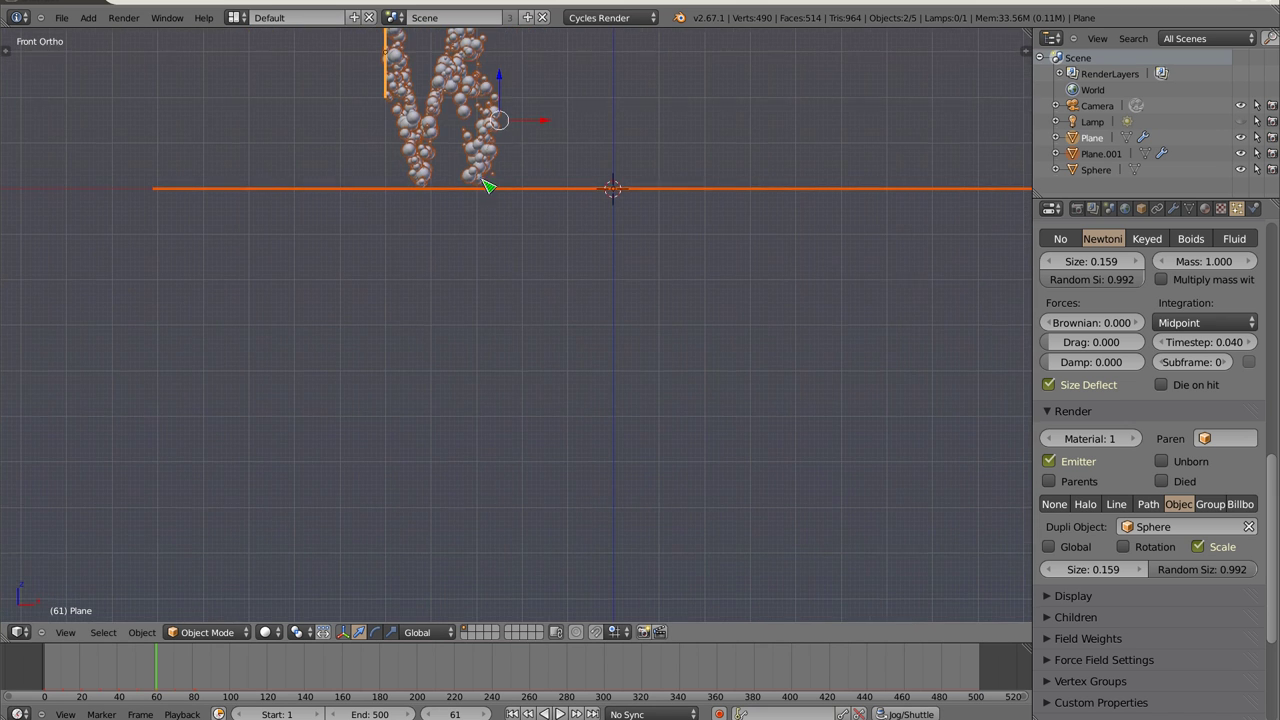
middle_click_drag(487, 186, 432, 308, "shift")
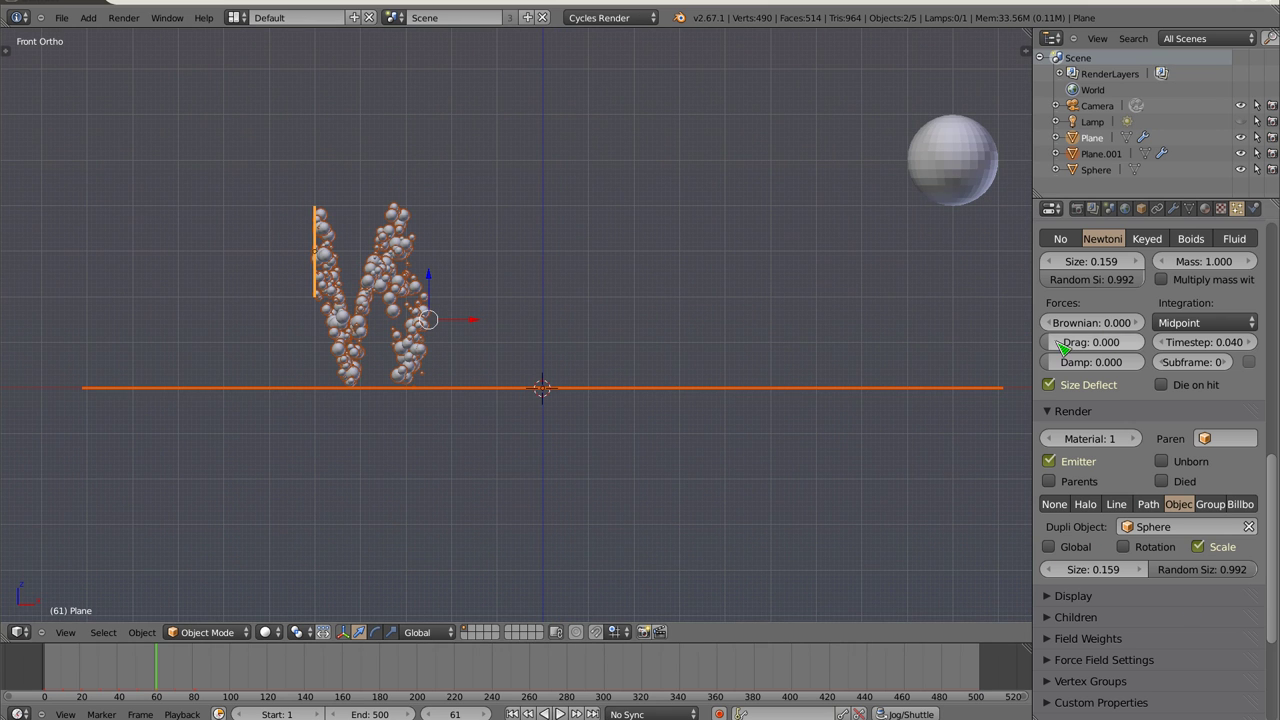
Set the particle Drag to 1.000 and replay the simulation twice
key("shift+Left")
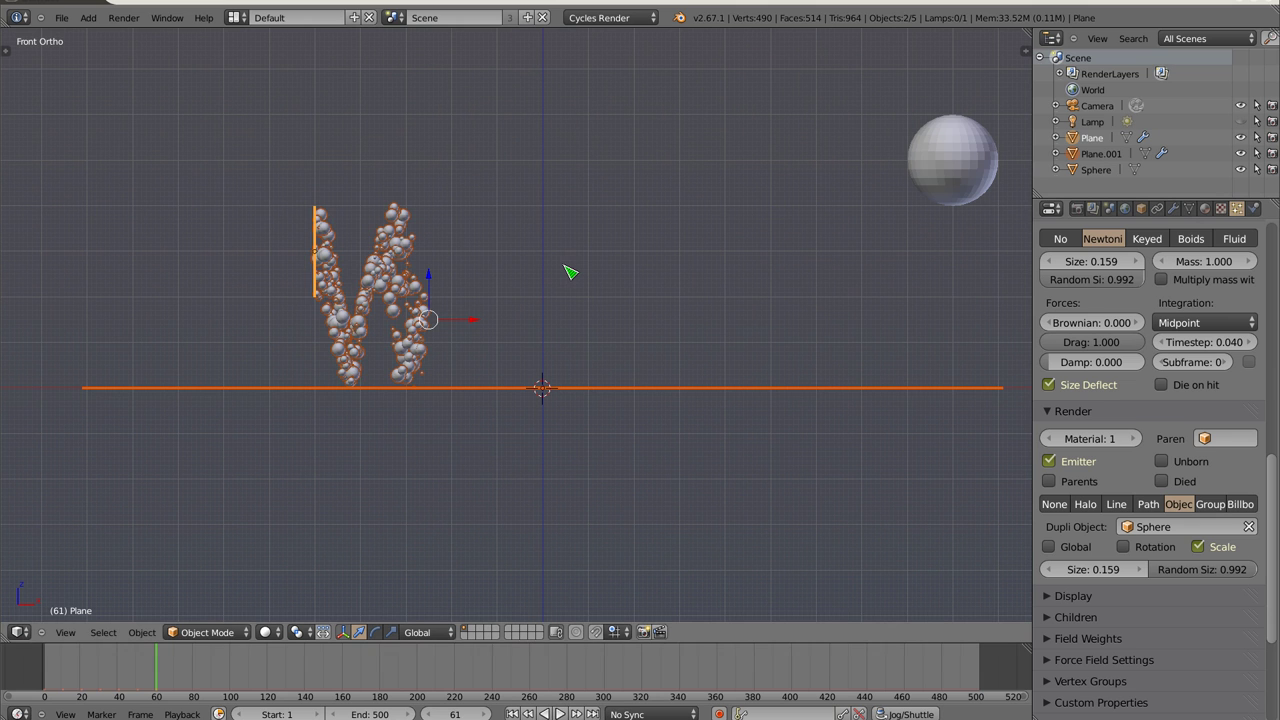
key("alt+a")
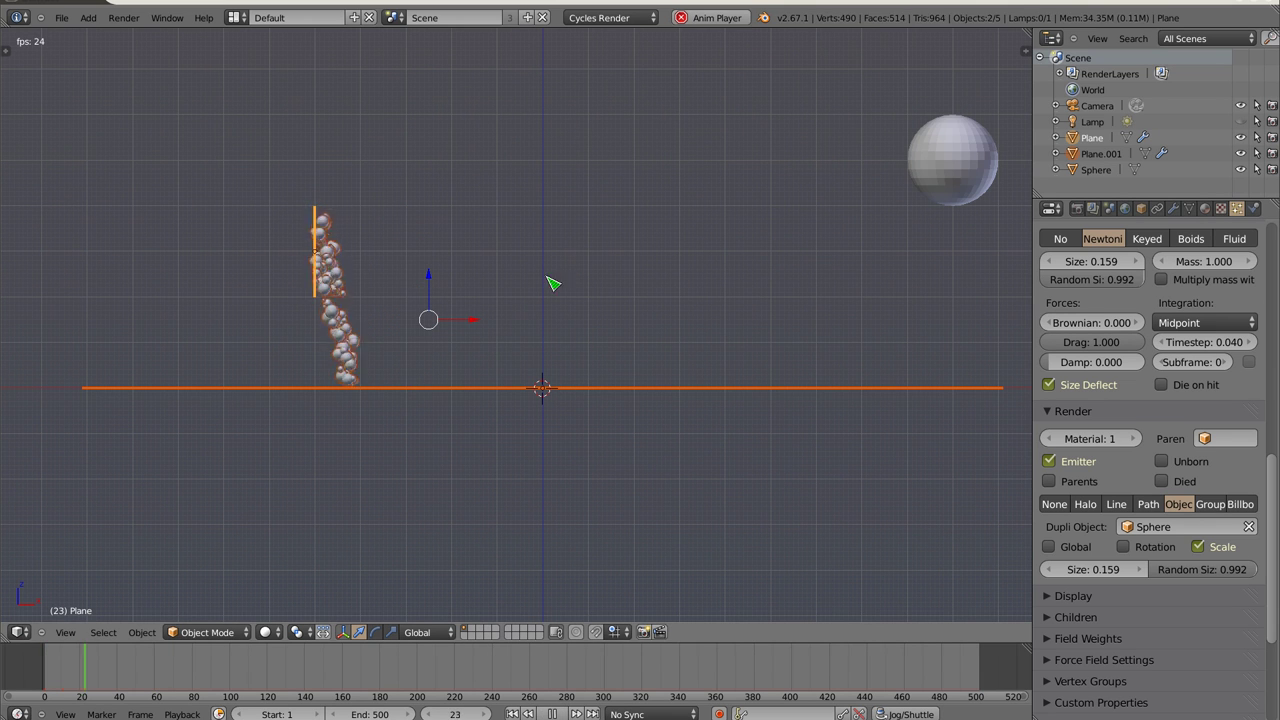
key("Escape")
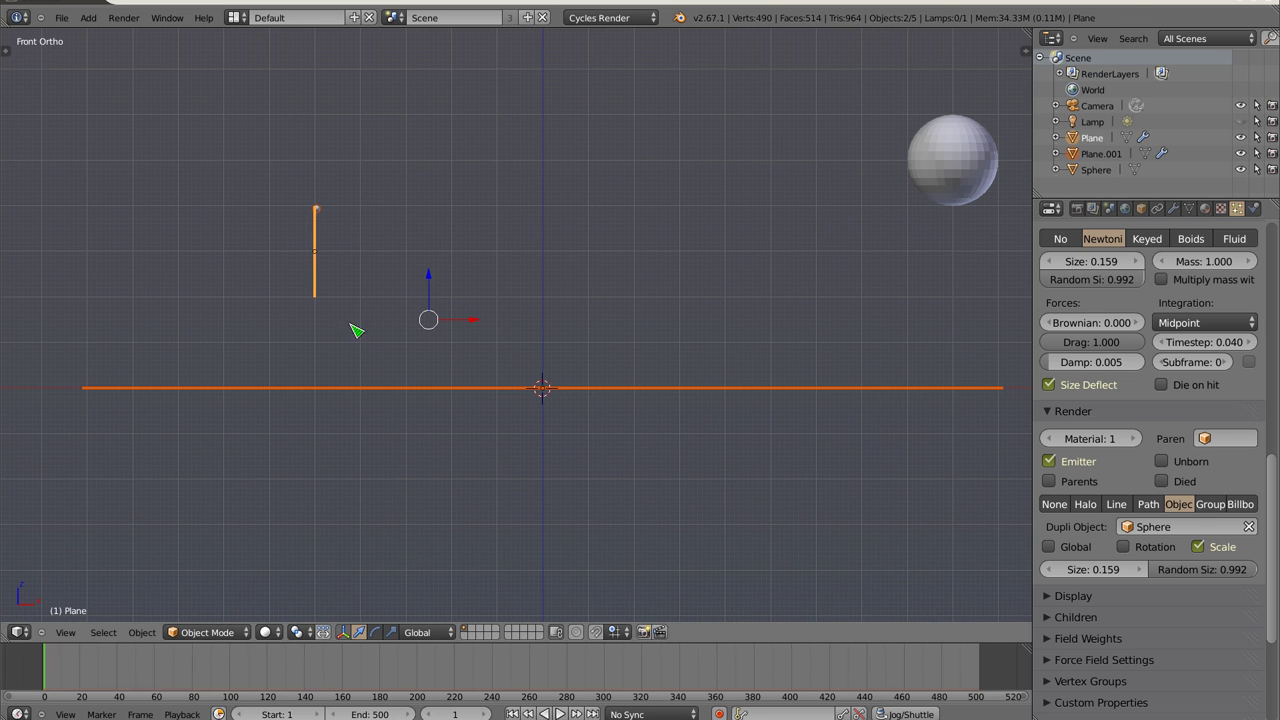
key("alt+a")
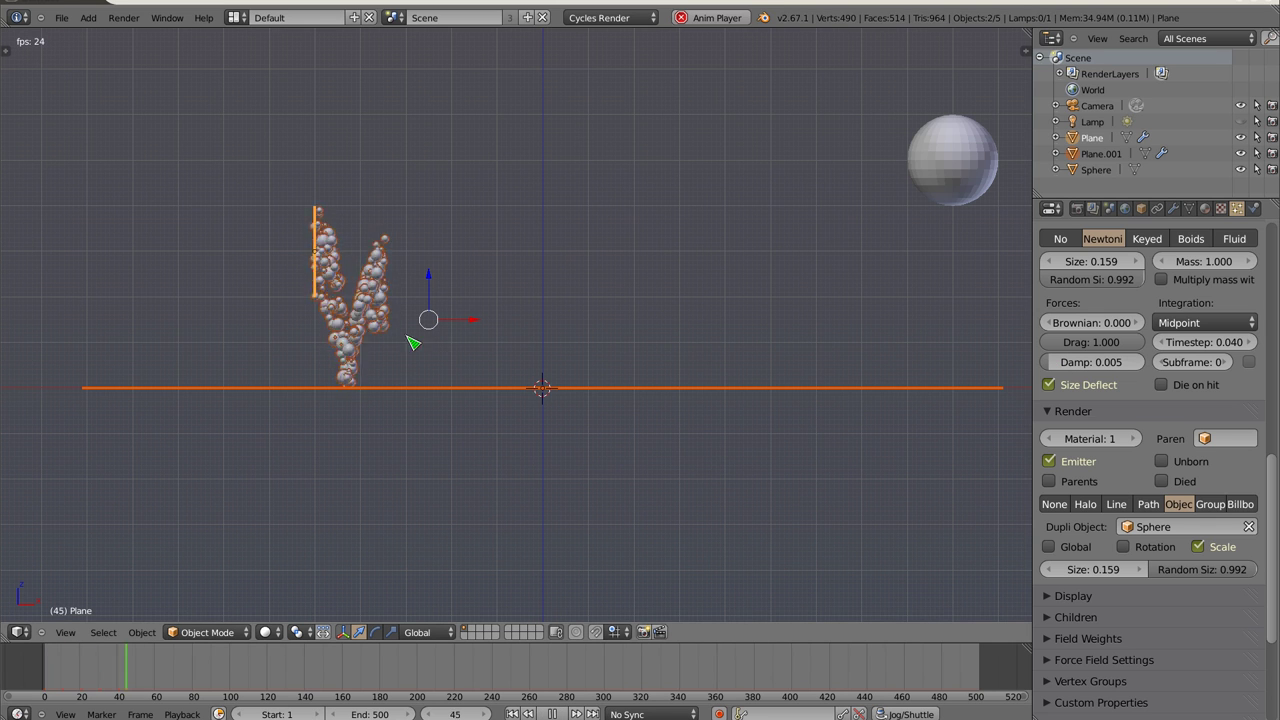
key("Escape")
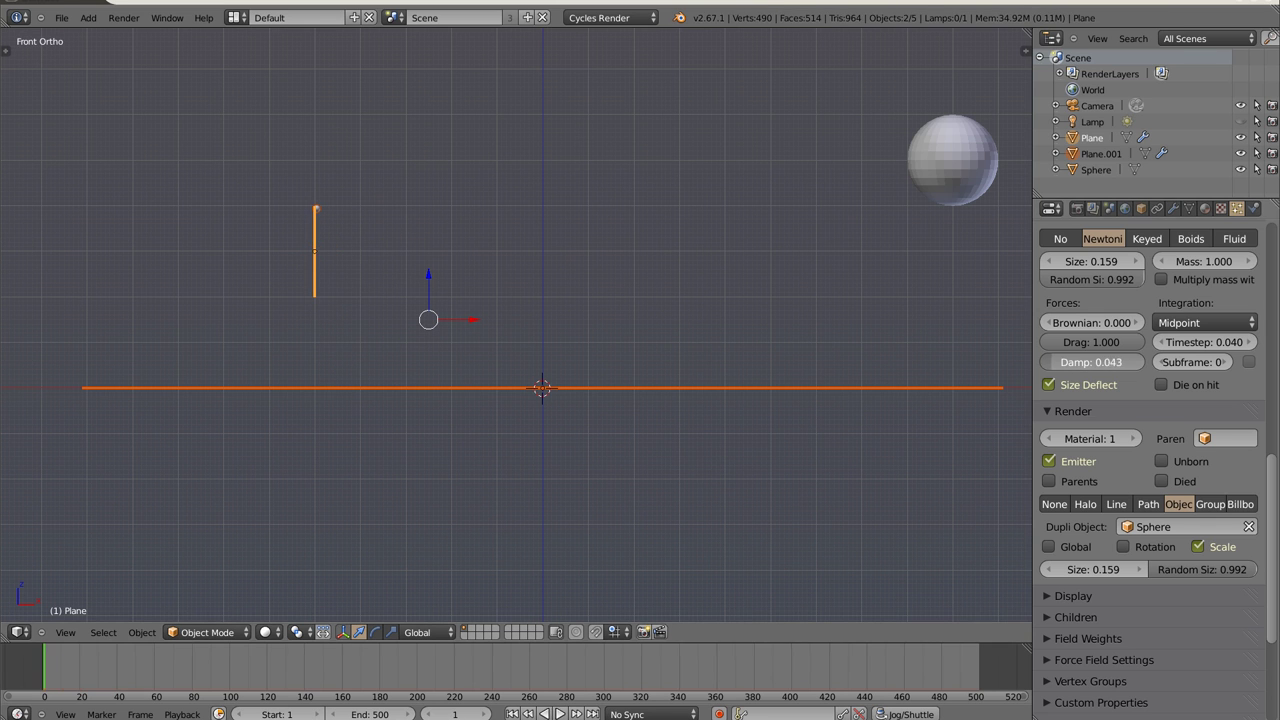
Test a slightly higher Damp in playback, then reset Damp to 0.000 and rewind to frame 1
left_click_drag(1090, 362, 1100, 362)
key("alt+a")
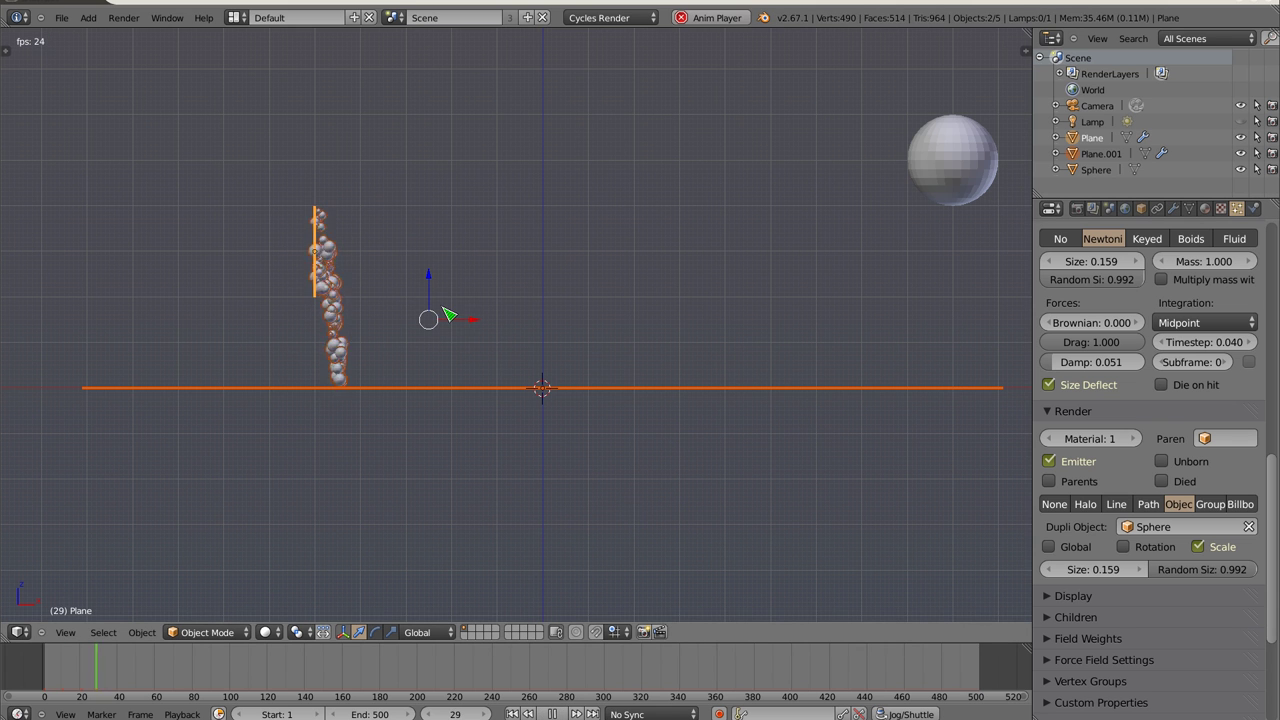
scroll(331, 390, "up", 3)
scroll(366, 380, "up", 2)
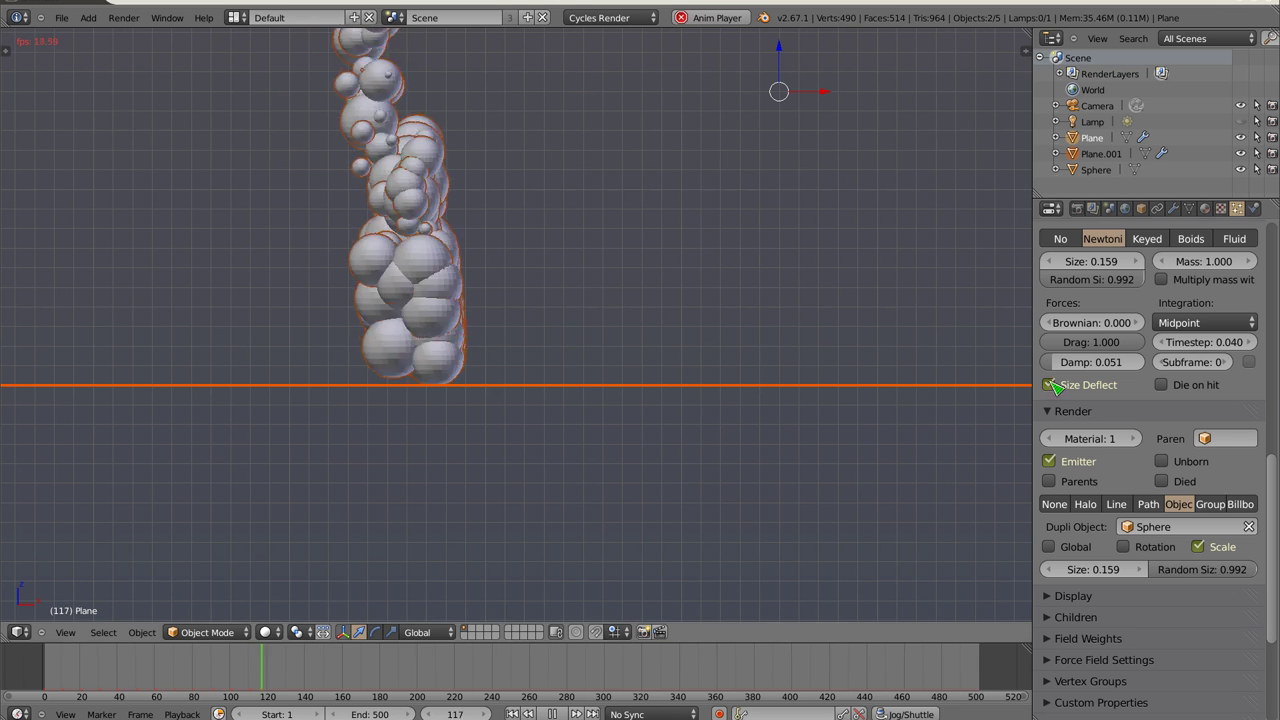
key("BackSpace")
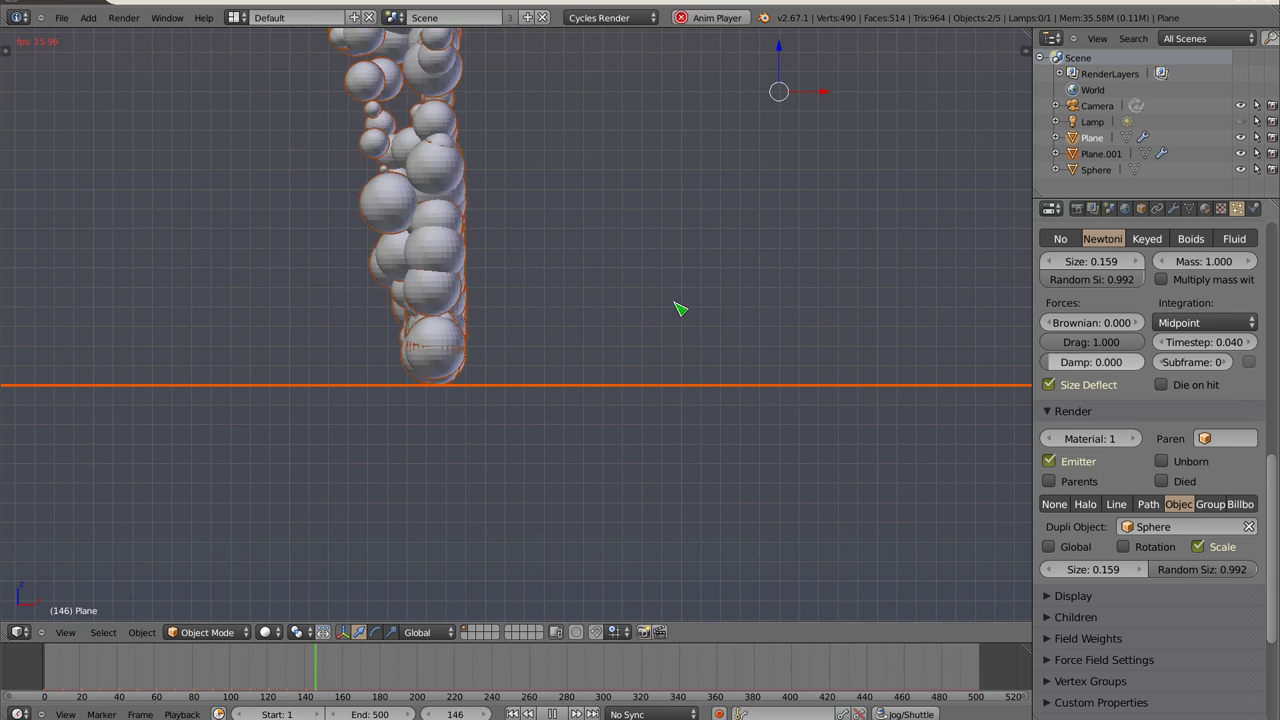
key("Escape")
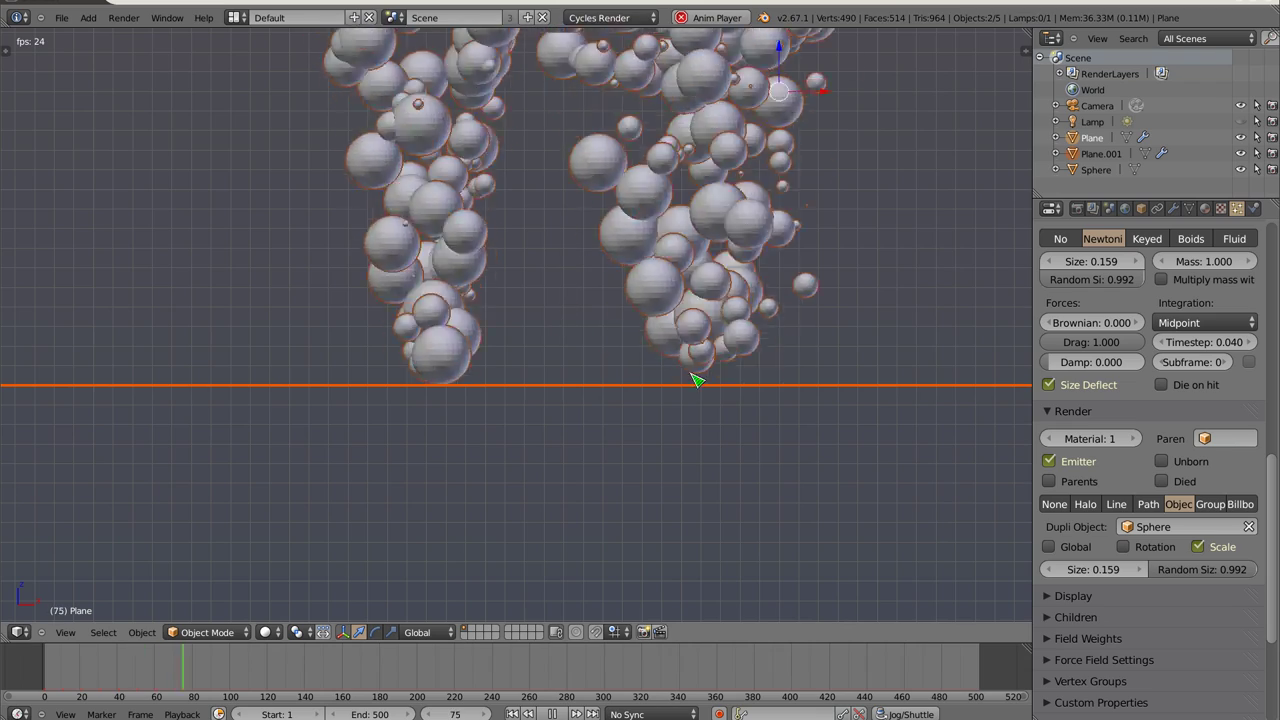
middle_click_drag(798, 404, 566, 406, "shift")
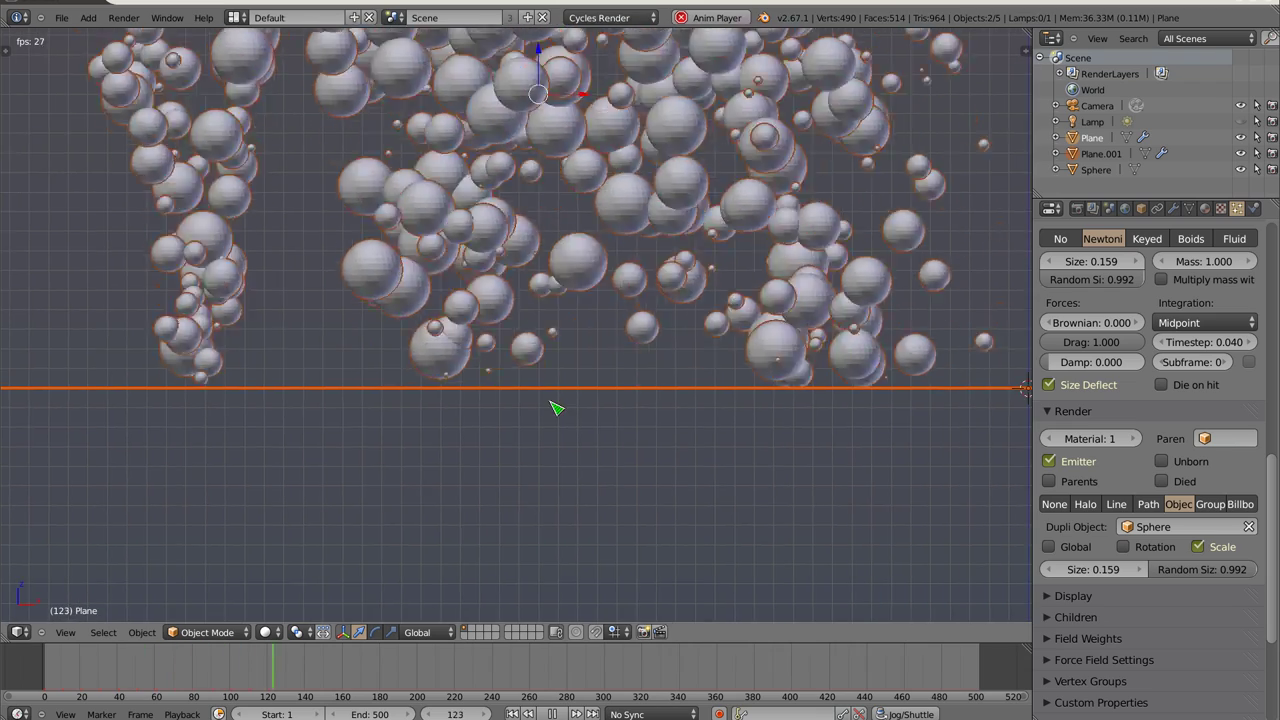
scroll(565, 404, "down", 4)
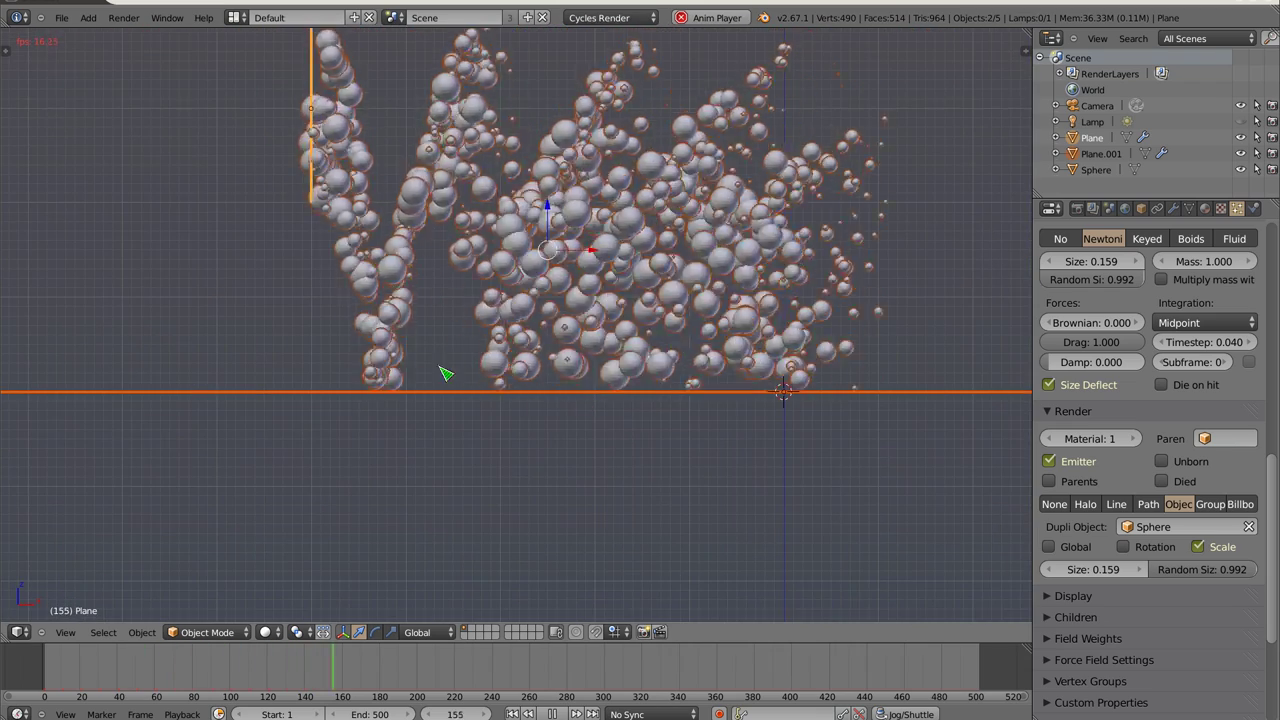
key("Escape")
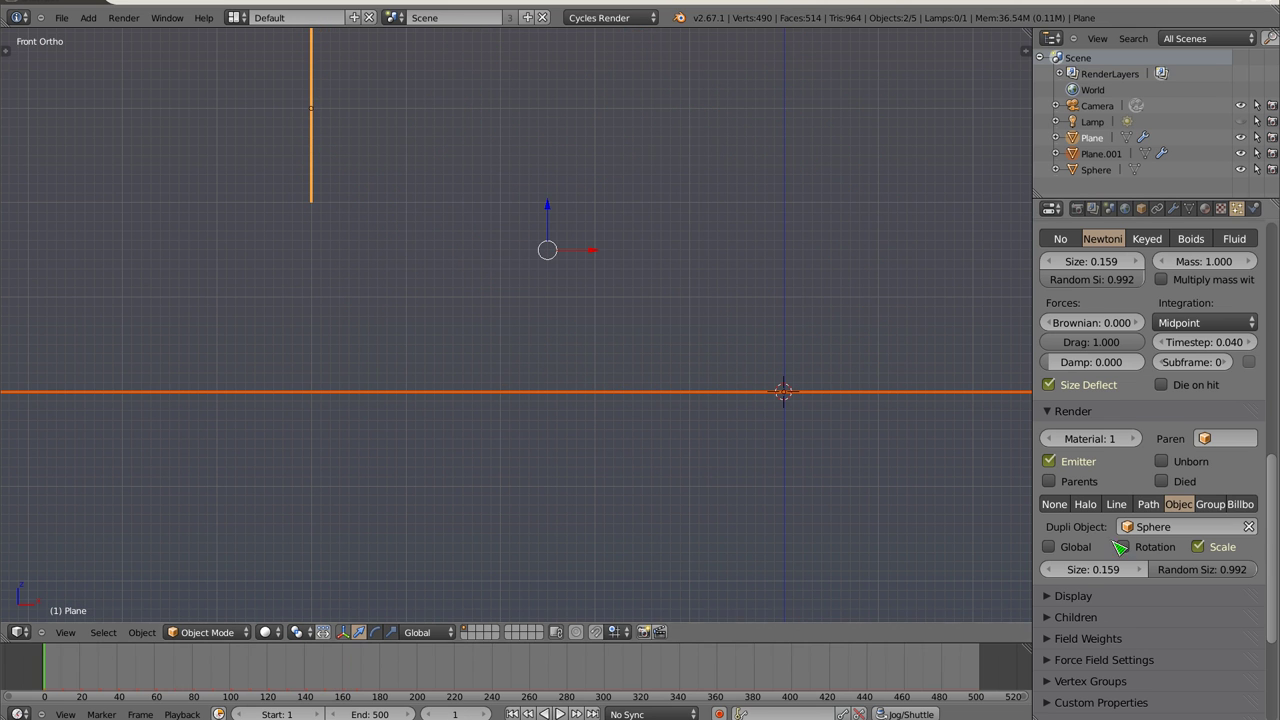
Expand the particle Field Weights and rotate the emitter plane about 55° into a diagonal tilt
scroll(1122, 540, "down", 5)
left_click(1050, 430)
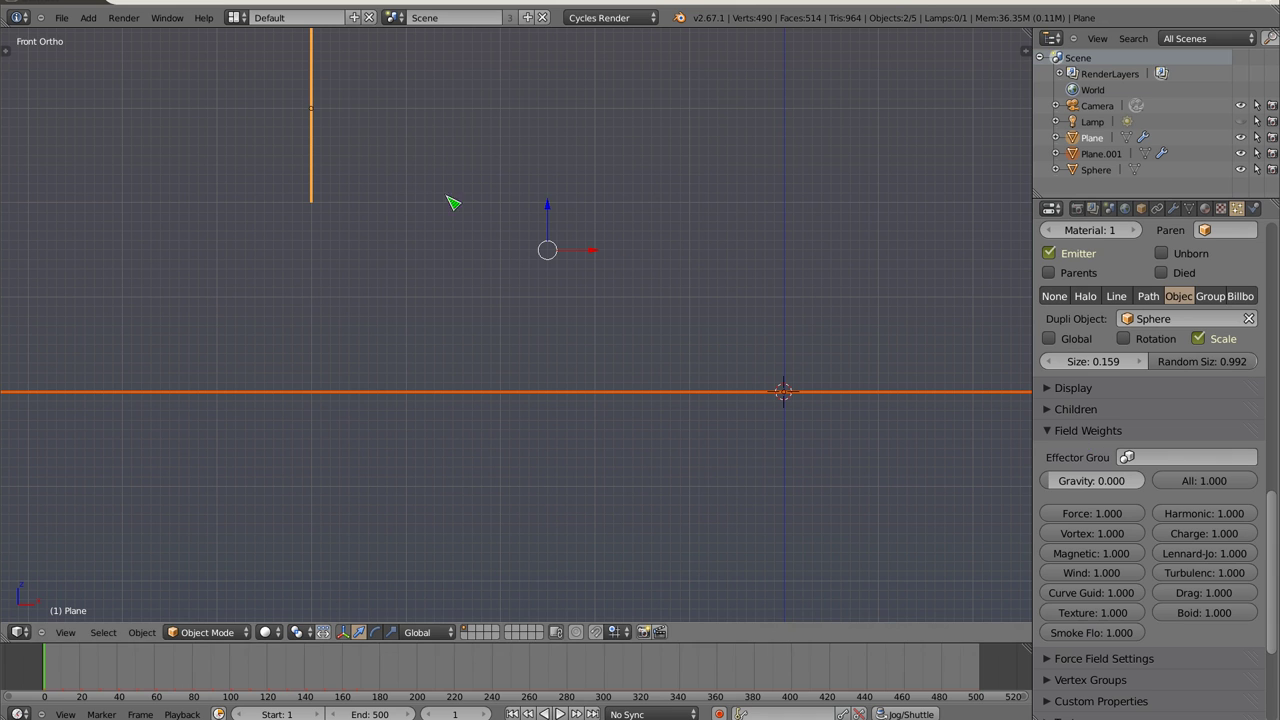
right_click(330, 74)
key("r")
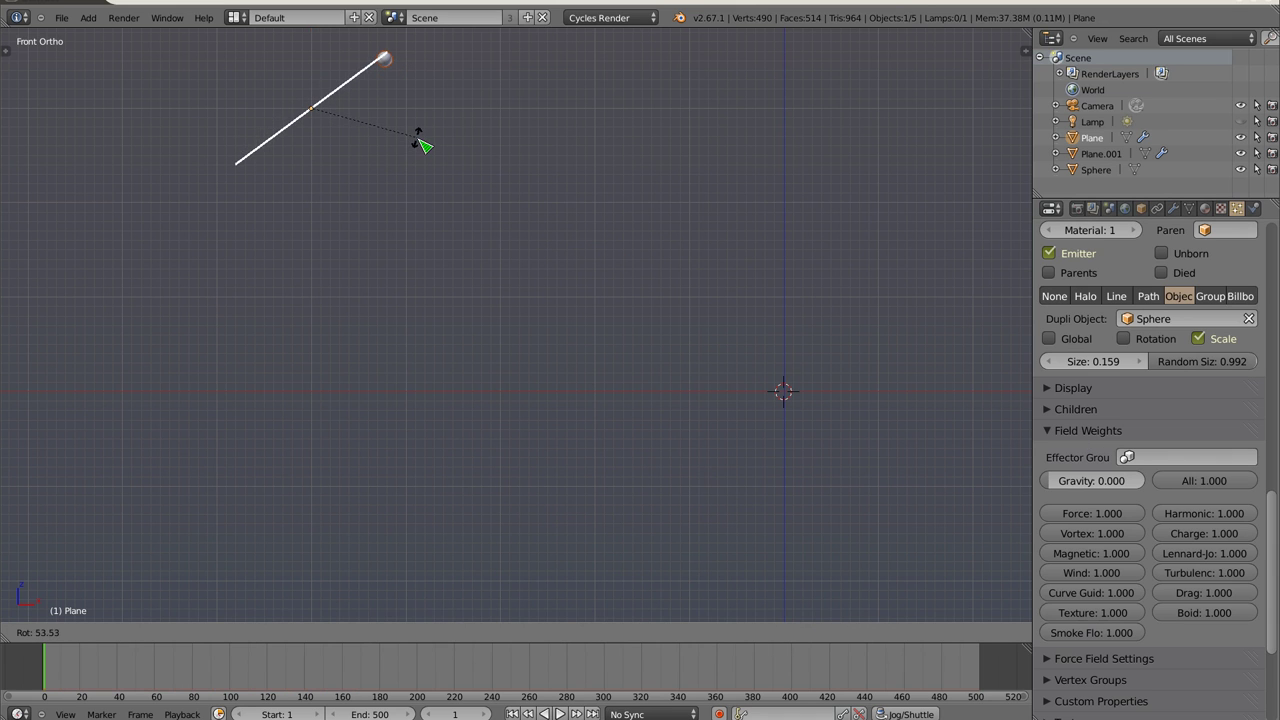
left_click(421, 150)
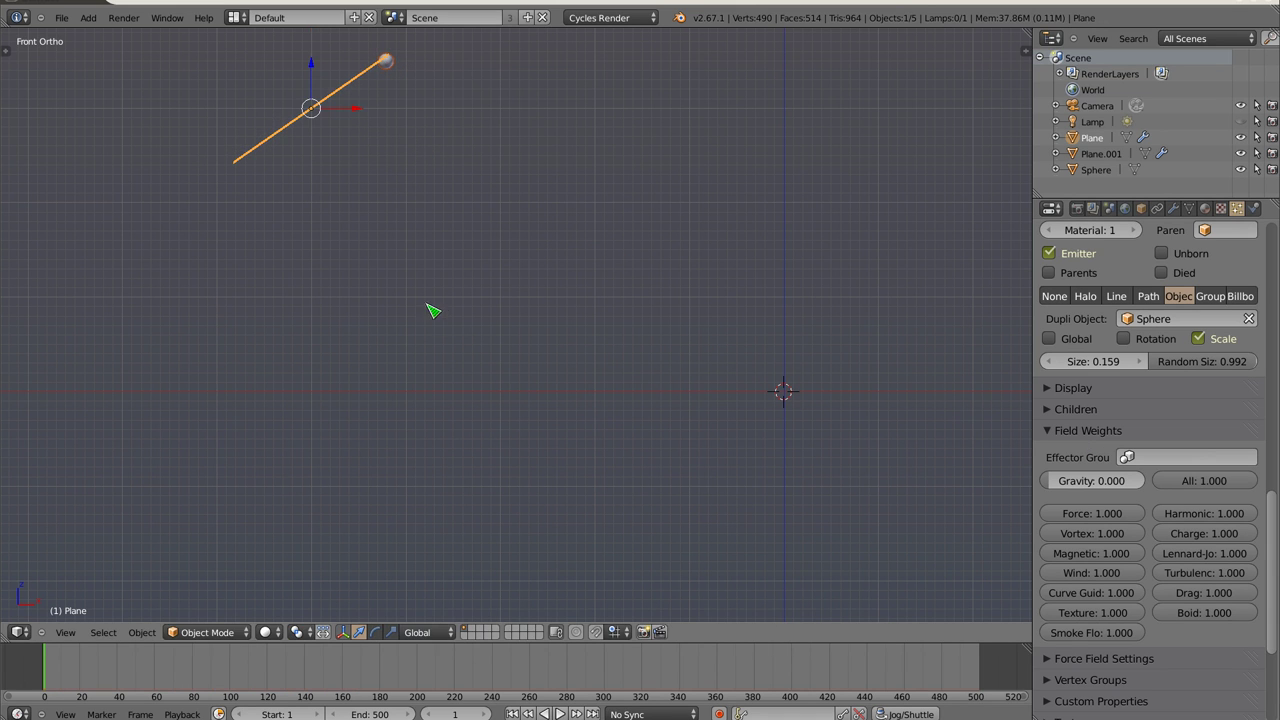
Replay the angled sphere stream with Gravity weight 0.000 over the ground plane, then rewind
right_click(546, 396, "shift")
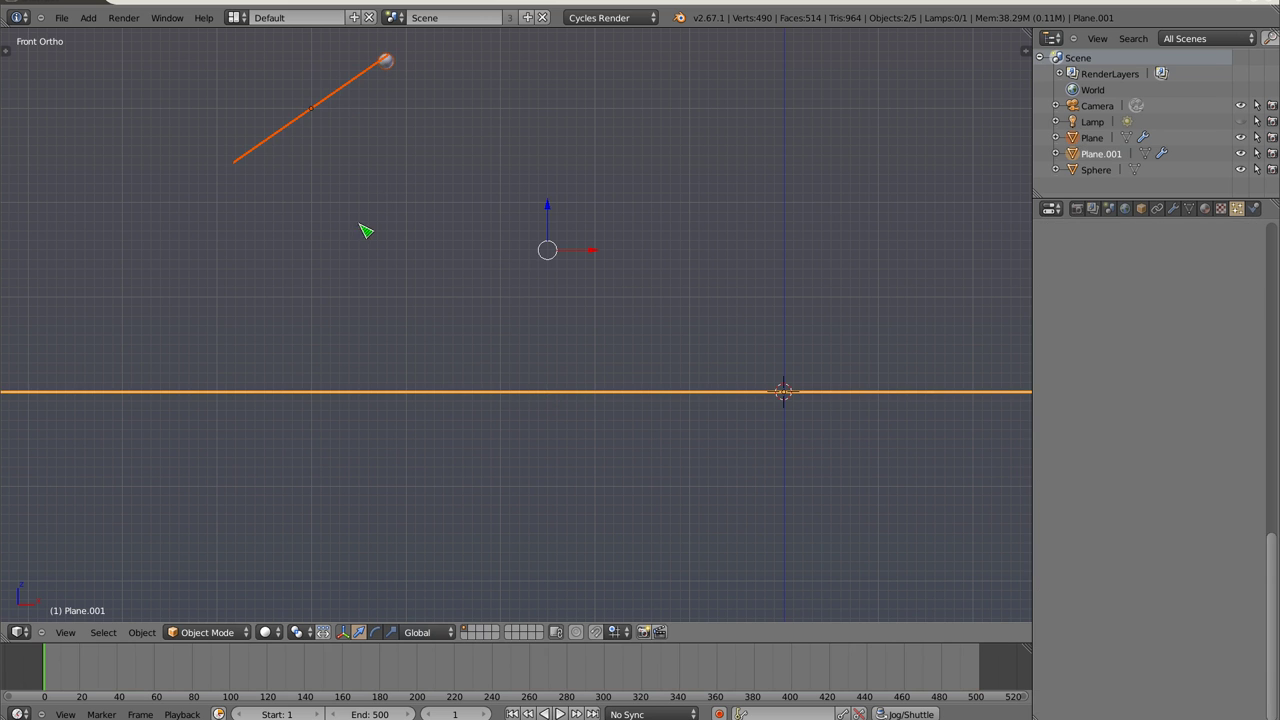
right_click(341, 143, "shift")
key("alt+a")
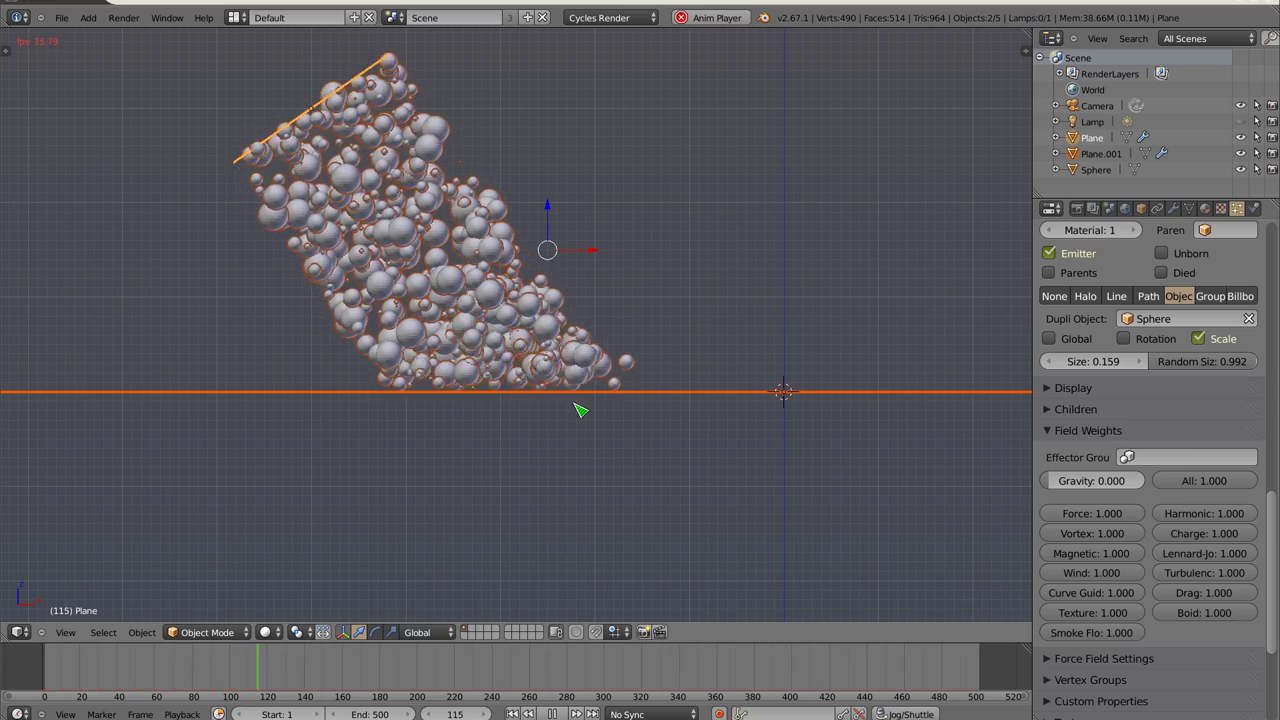
scroll(580, 410, "up", 5)
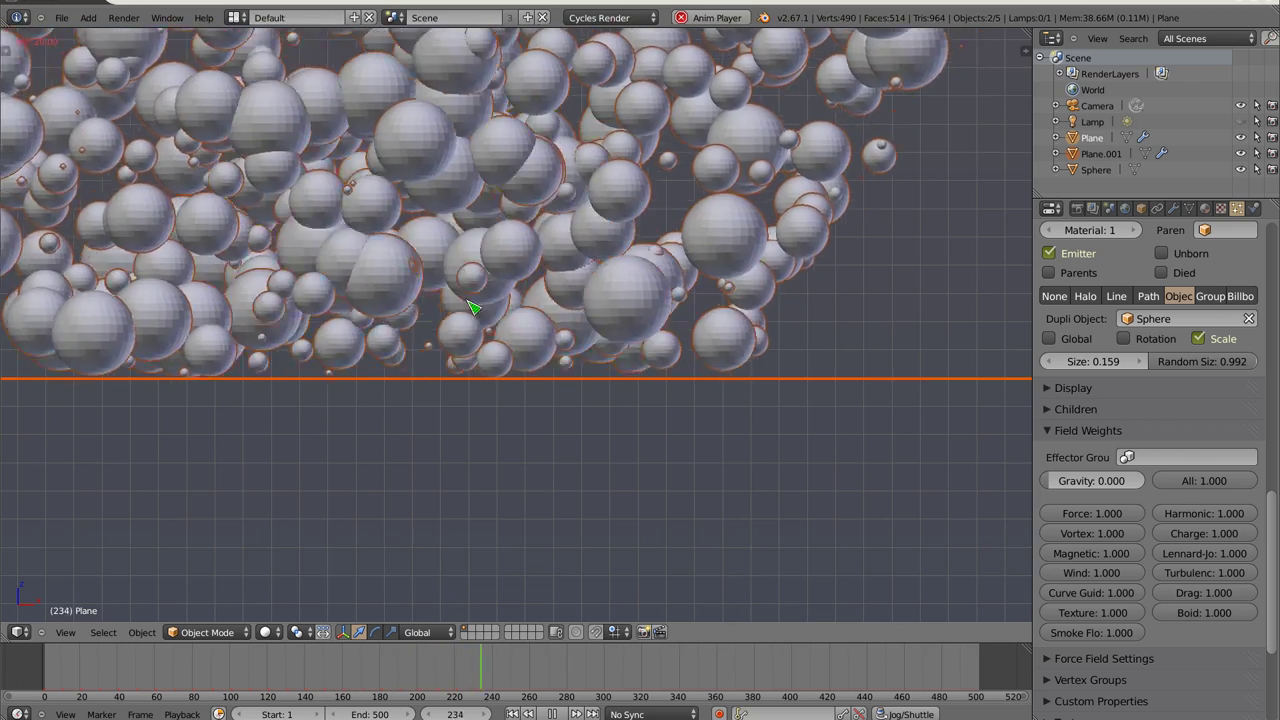
scroll(586, 334, "down", 3)
middle_click_drag(580, 251, 573, 328, "shift")
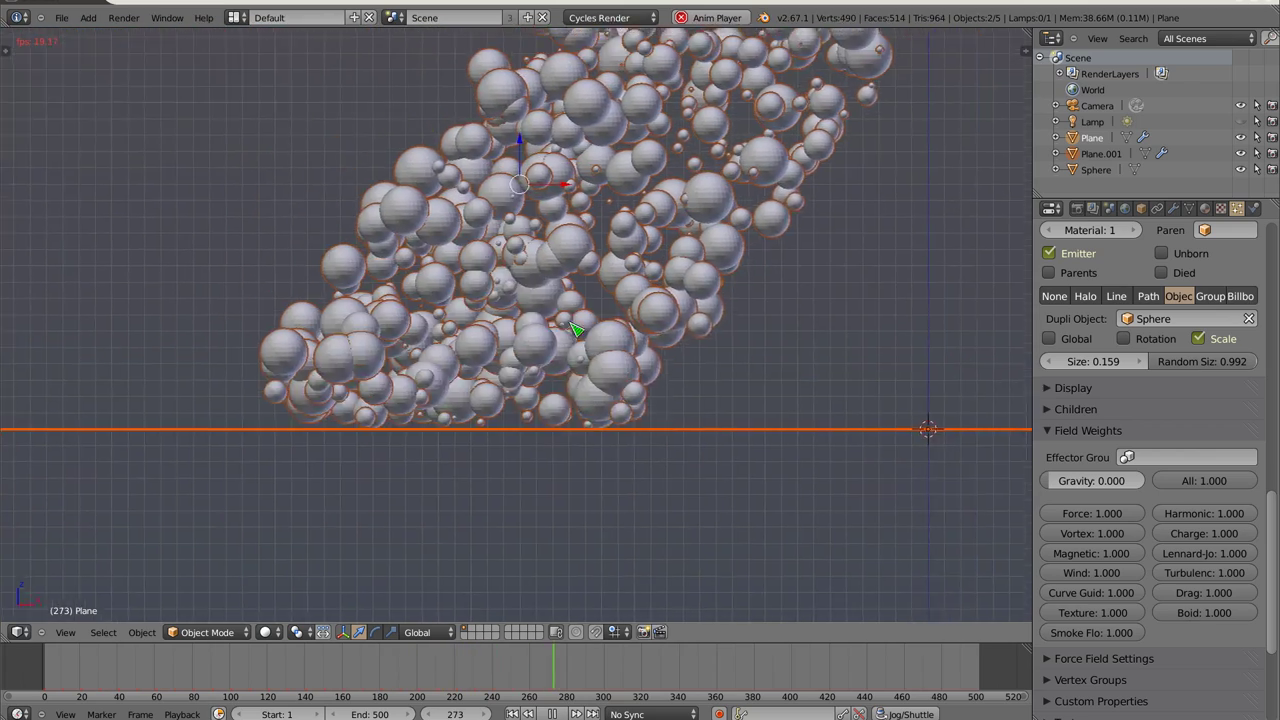
key("Escape")
scroll(531, 336, "down", 5)
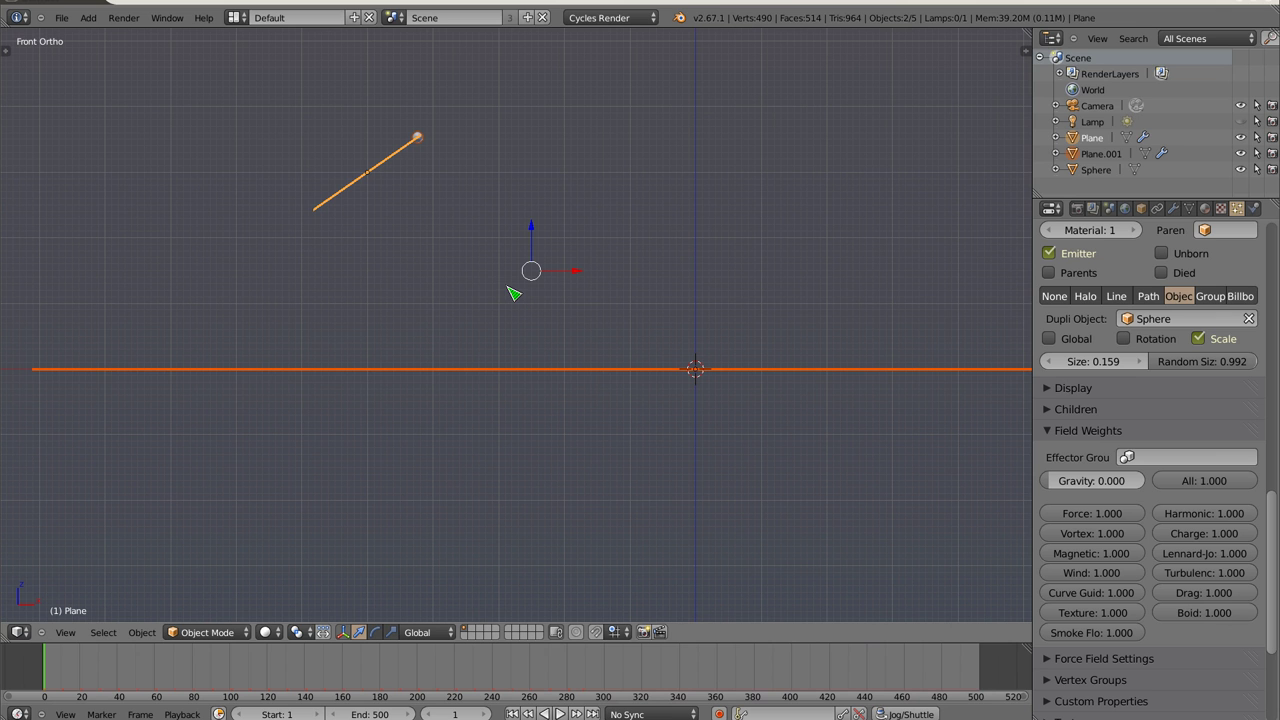
Enable Die on hit for the sphere particles and replay the simulation
scroll(1150, 480, "up", 3)
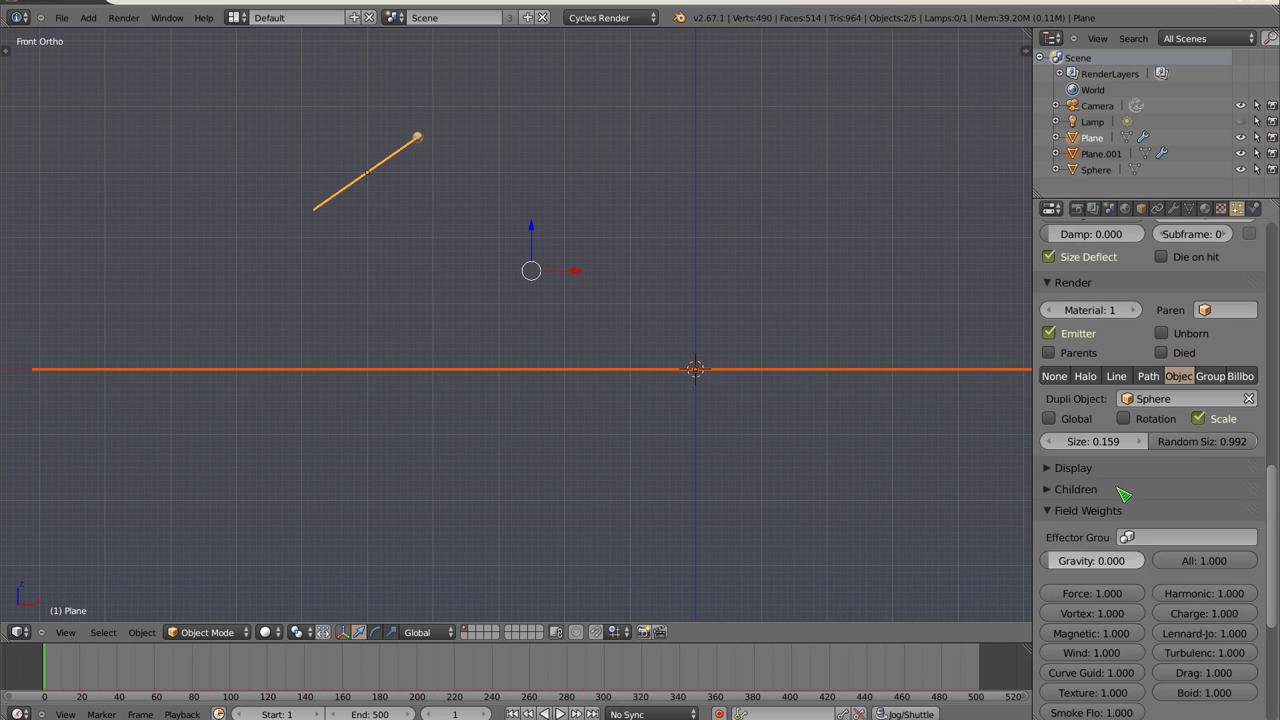
scroll(1123, 529, "up", 1)
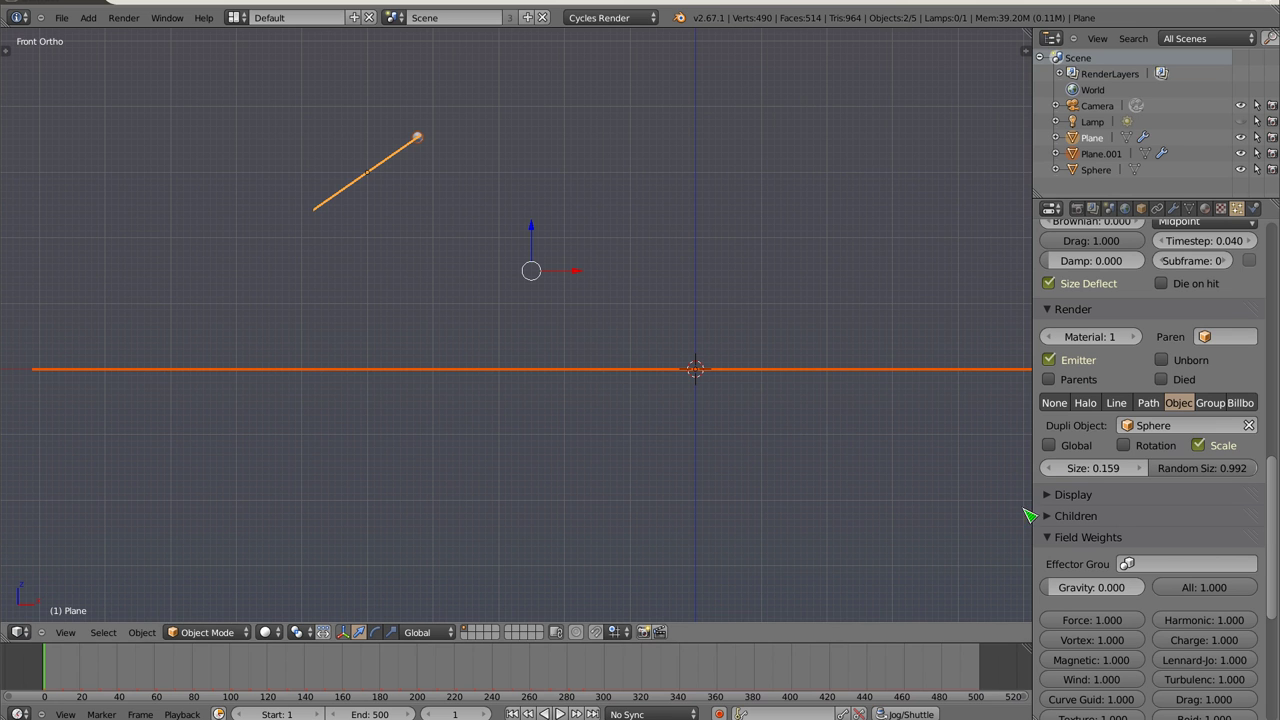
scroll(1100, 285, "up", 3)
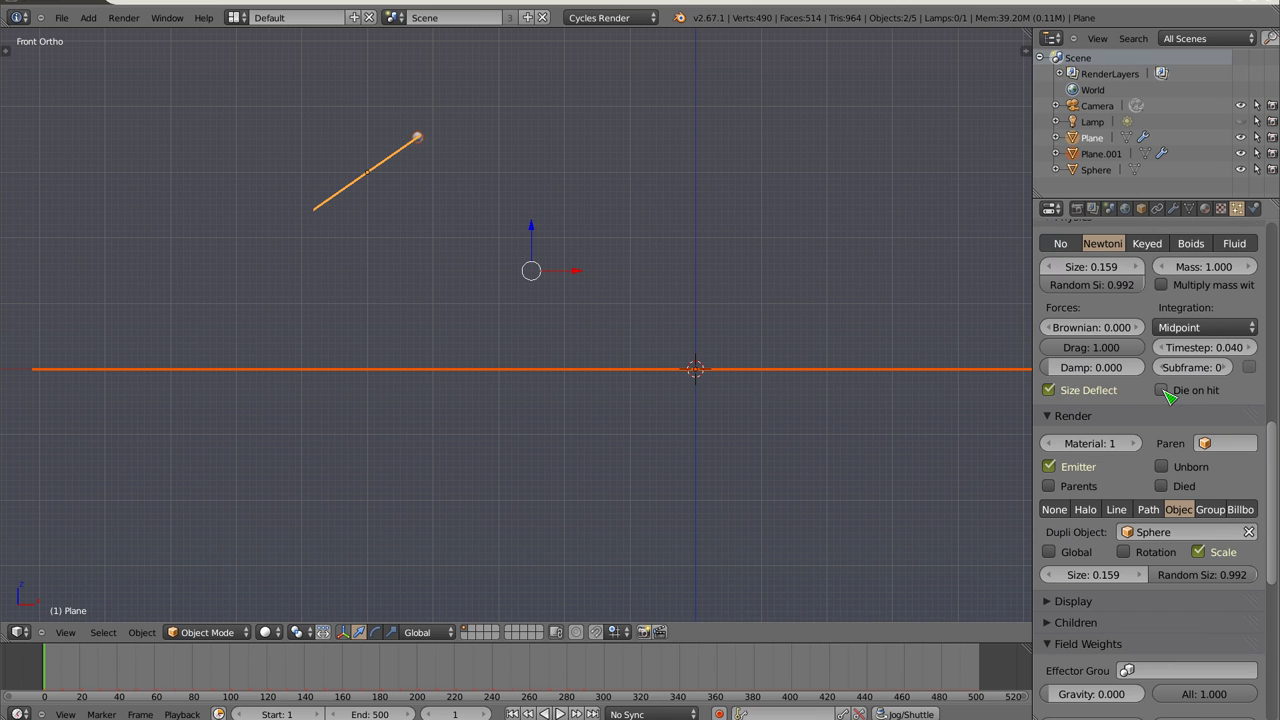
left_click(1162, 391)
key("alt+a")
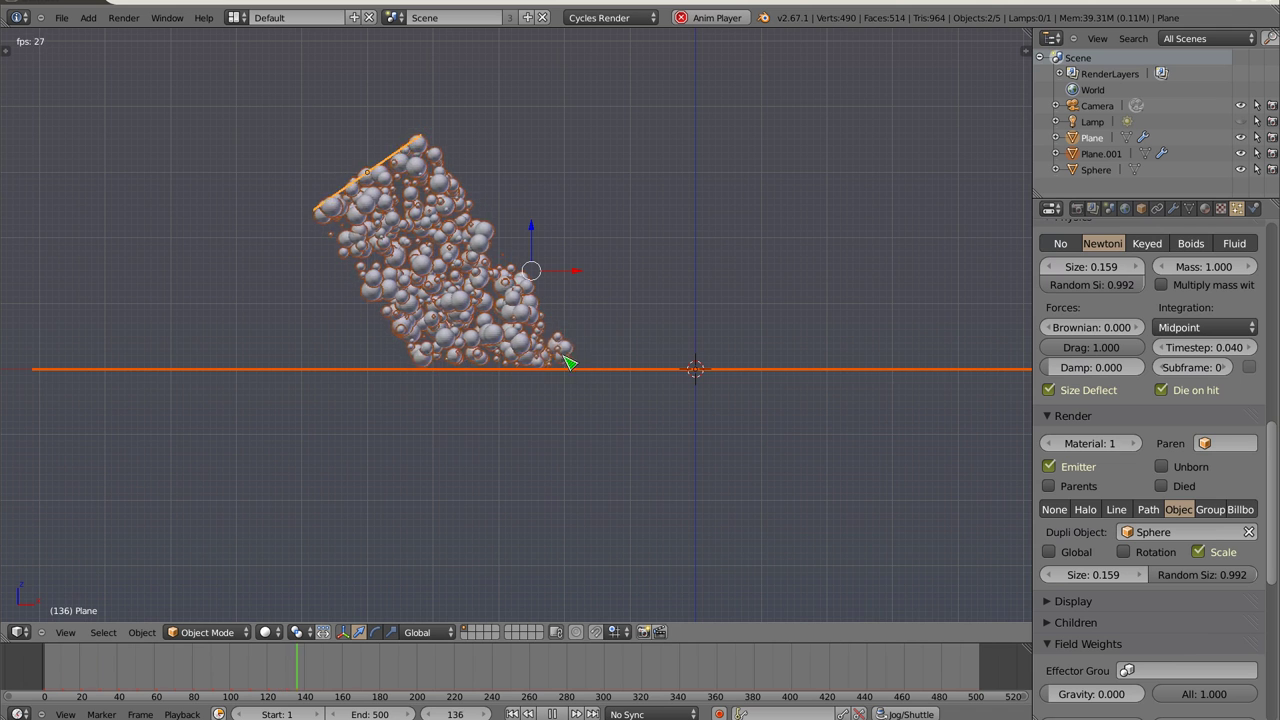
Return to front view and enable Render > Died so dead spheres stay visible on the floor
middle_click_drag(424, 367, 515, 376)
scroll(521, 376, "up", 4)
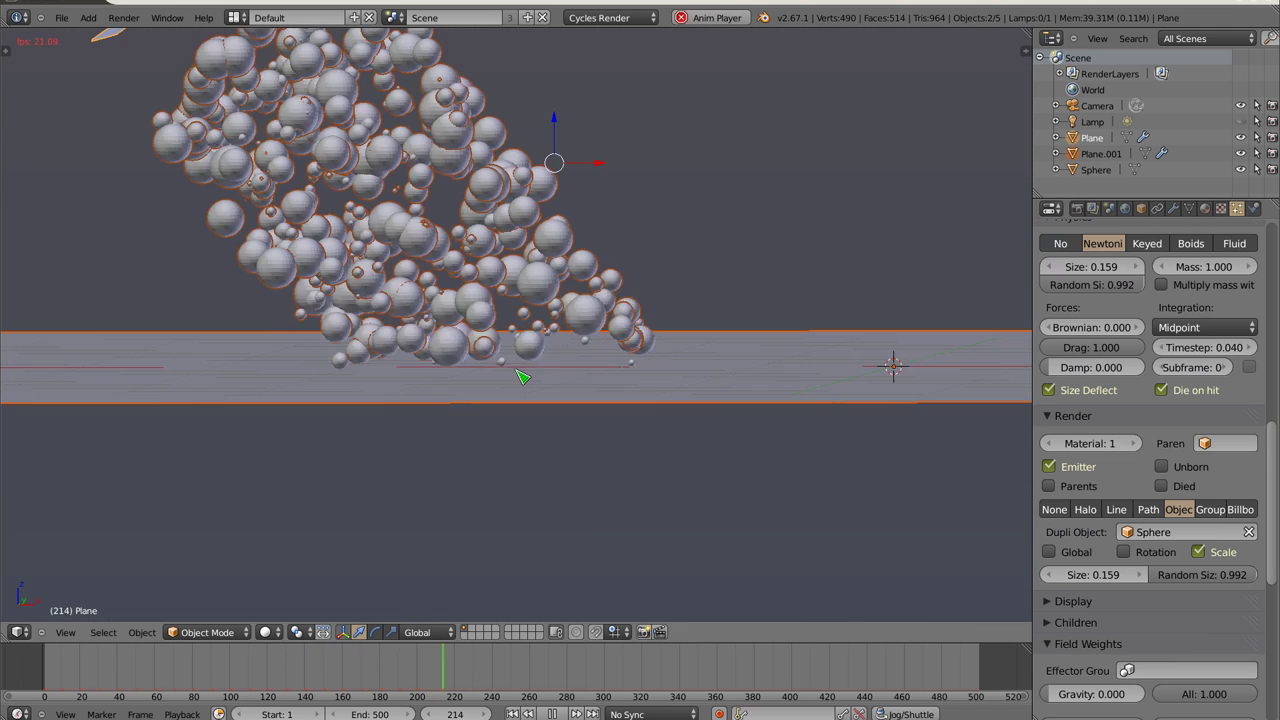
key("KP_1")
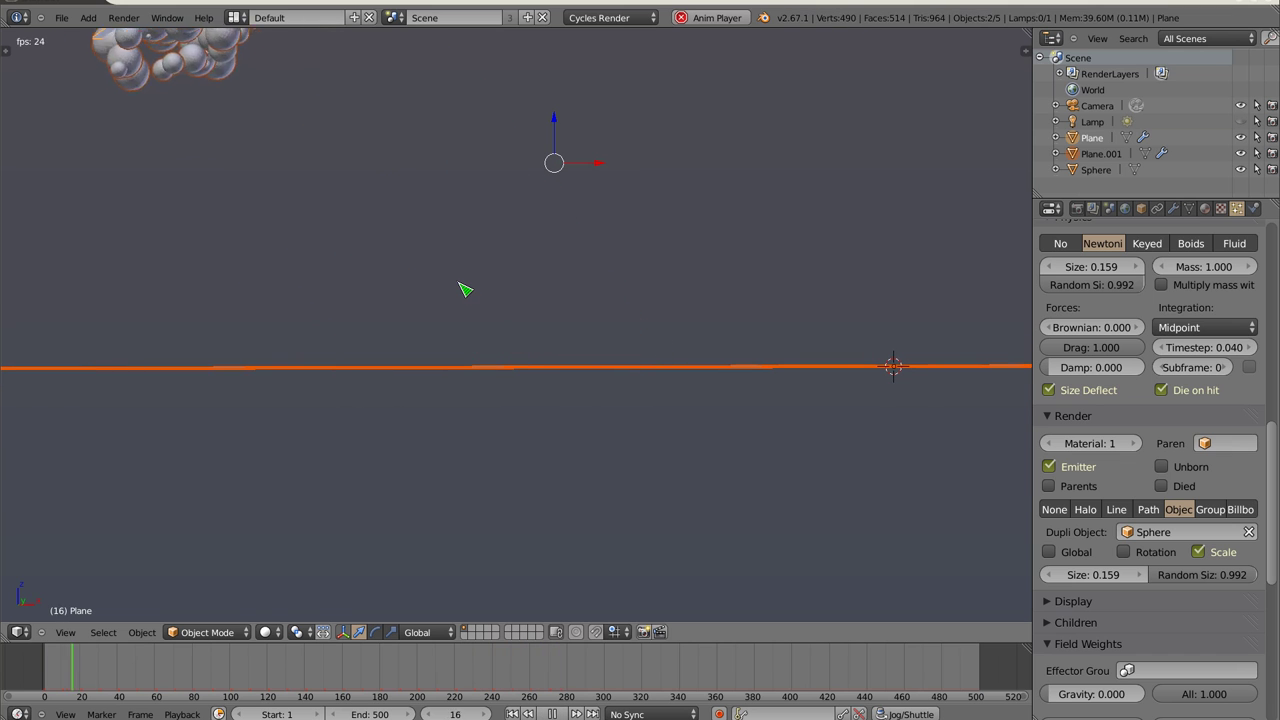
scroll(1100, 470, "down", 4)
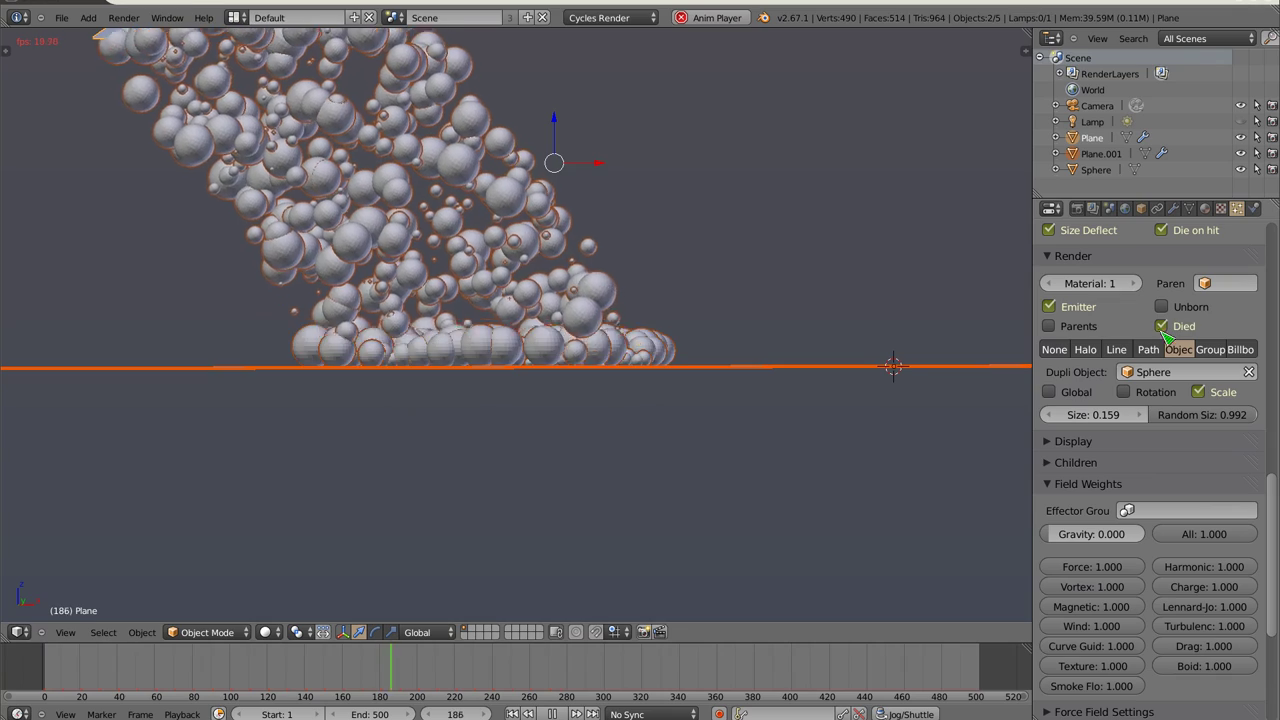
Inspect the sphere pile, rewind, and frame both planes in front view
mouse_move(507, 316)
middle_mouse_down()
mouse_move(475, 377)
mouse_move(517, 424)
middle_mouse_up()
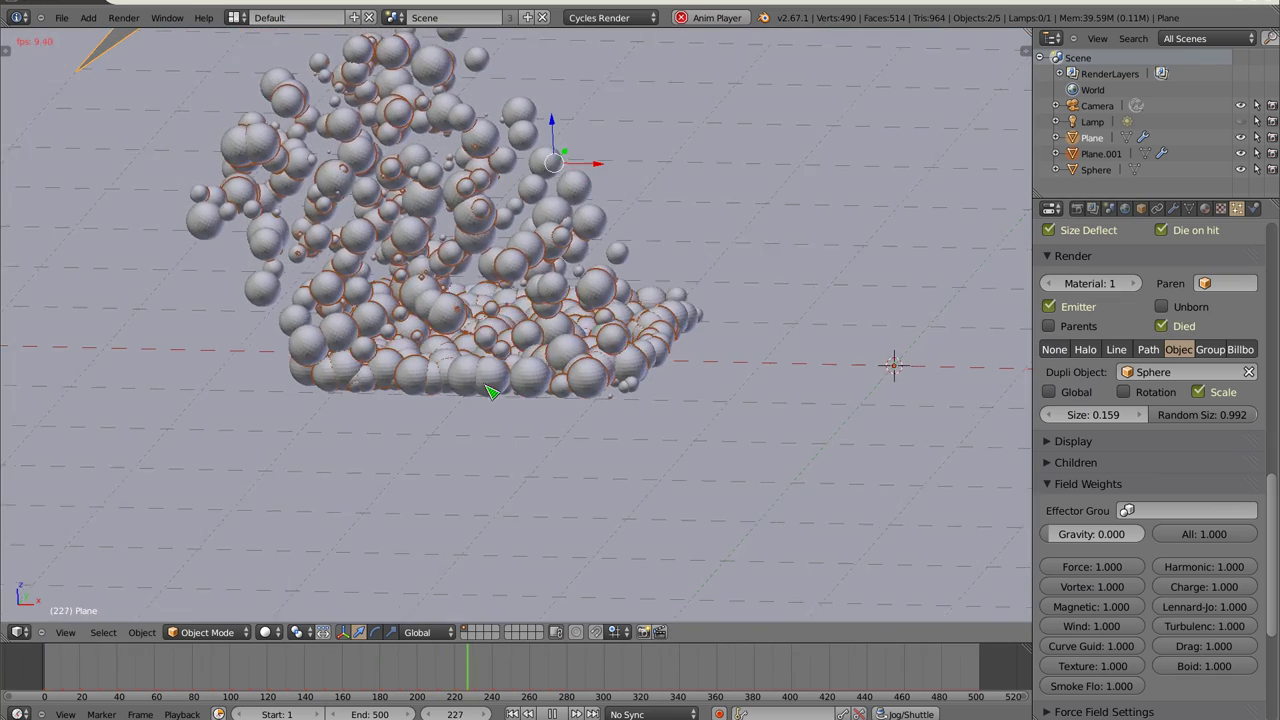
middle_click_drag(491, 400, 501, 350)
scroll(501, 350, "up", 4)
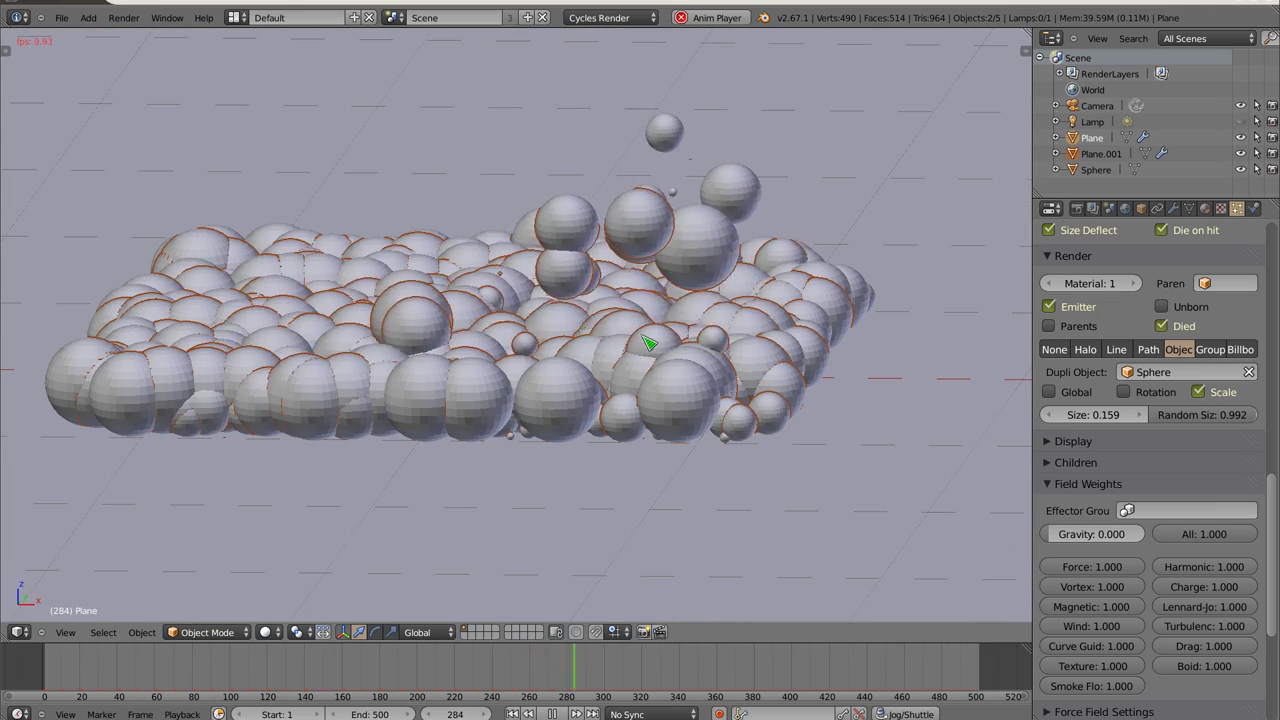
key("Escape")
key("KP_1")
scroll(537, 229, "down", 3)
mouse_move(282, 202)
middle_mouse_down("shift")
mouse_move(522, 228)
mouse_move(506, 230)
middle_mouse_up("shift")
scroll(1110, 330, "down", 2)
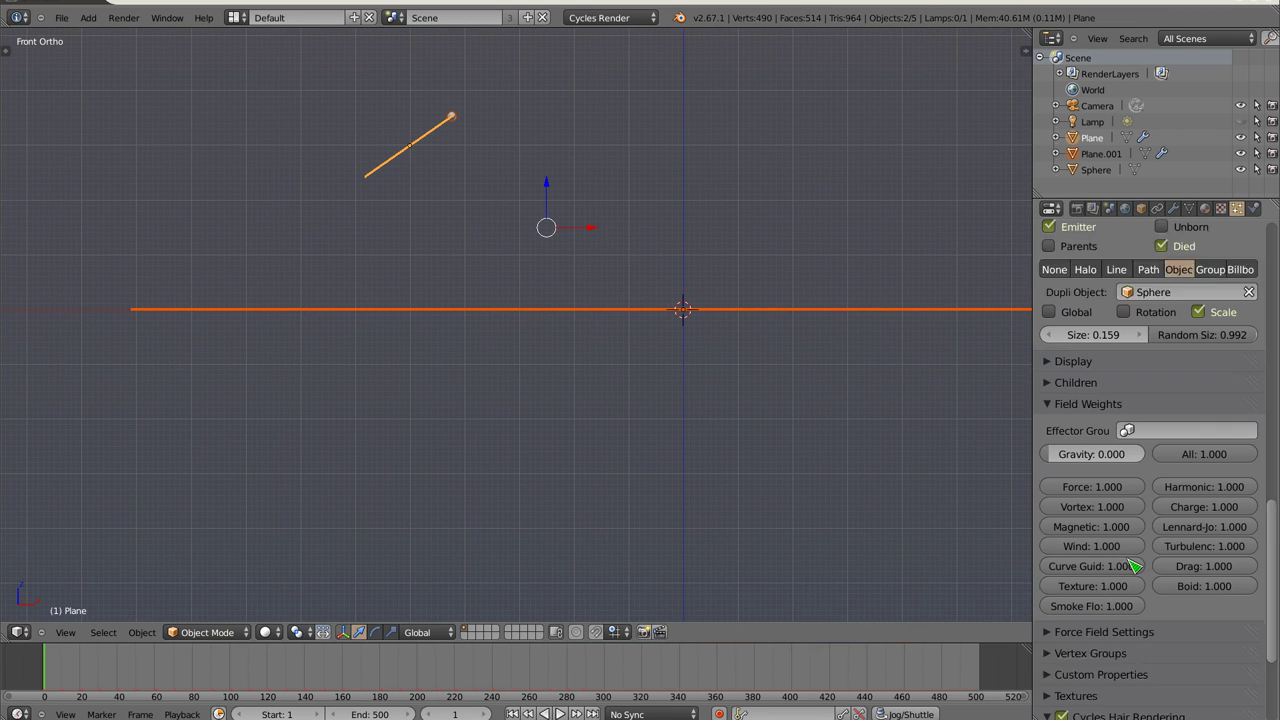
scroll(1090, 328, "down", 2)
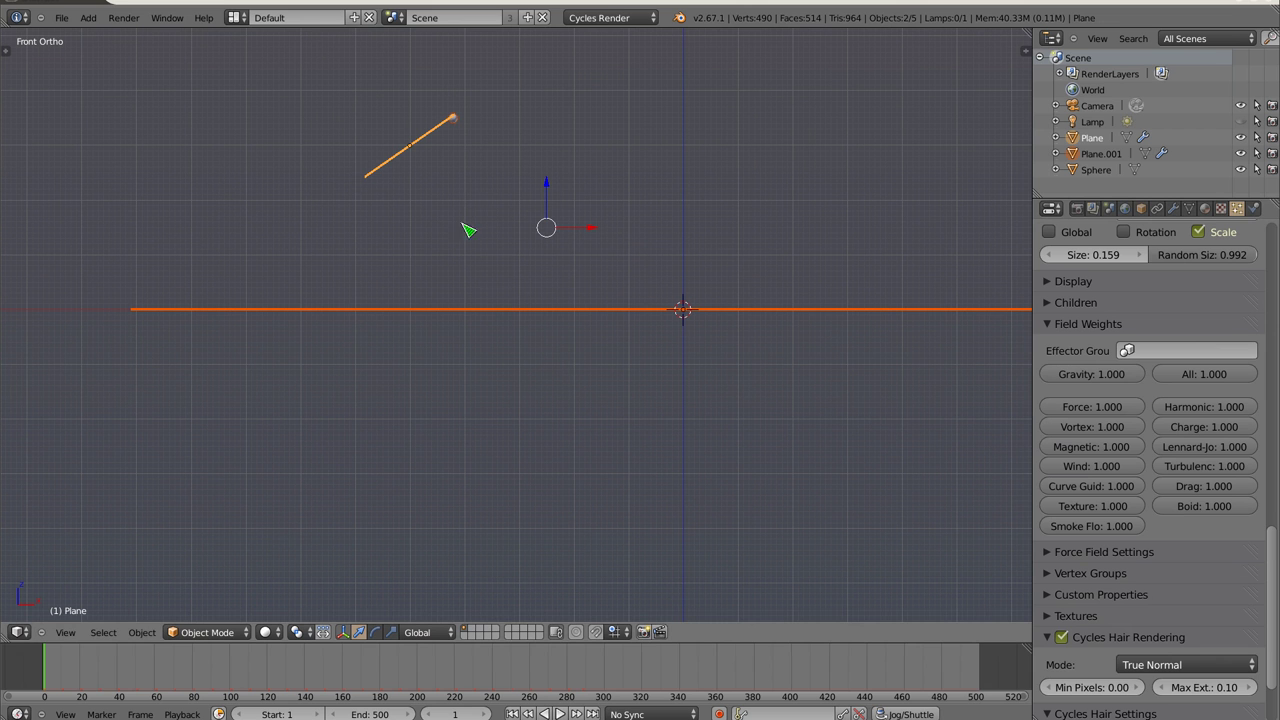
Set the Gravity field weight back to 1.000 and replay spheres falling into a floor pile
middle_click_drag(438, 285, 505, 298)
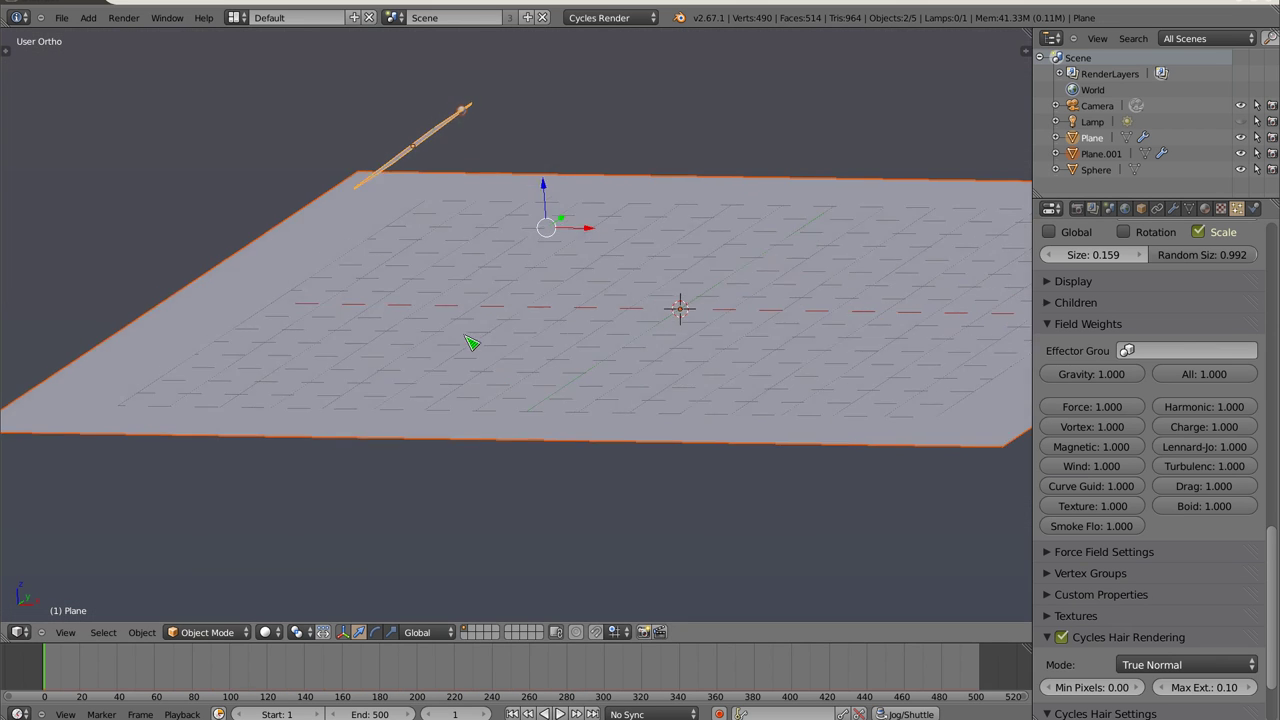
key("alt+a")
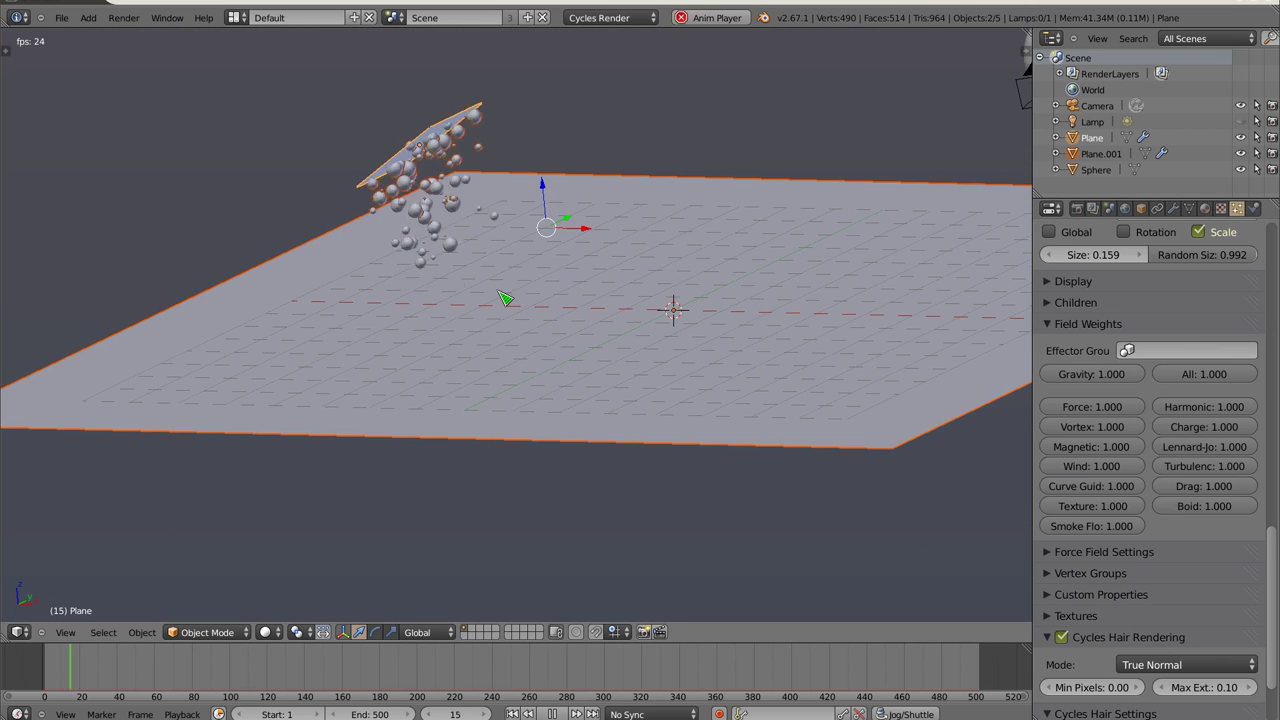
scroll(488, 283, "up", 4)
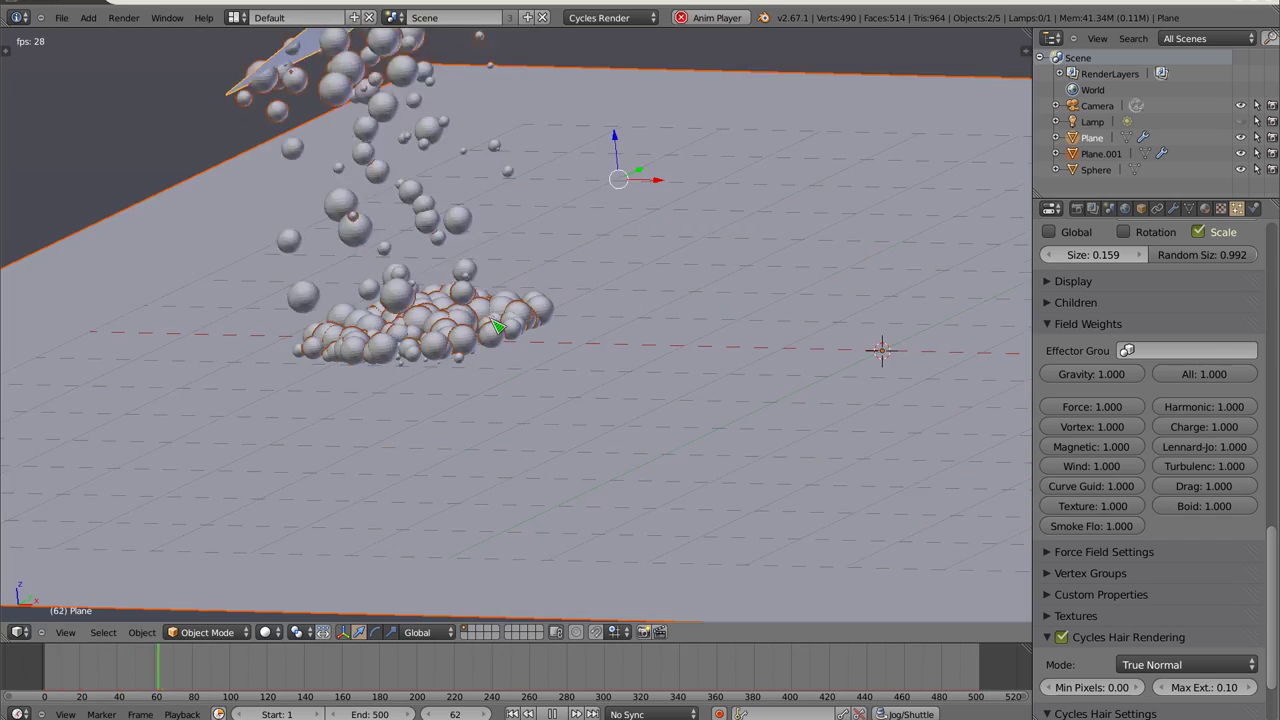
middle_click_drag(491, 329, 449, 343)
middle_click_drag(570, 170, 524, 260)
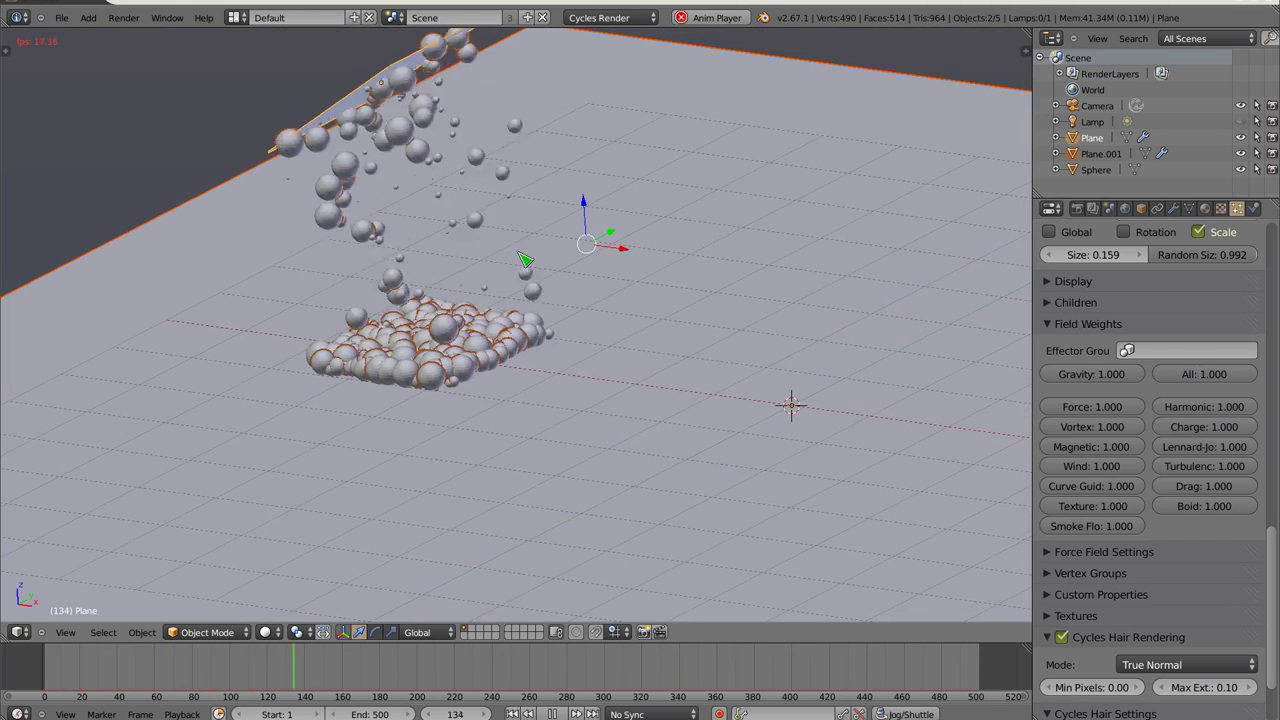
Uncheck Die on hit in the tilted emitter's particle Physics settings
key("Escape")
right_click(677, 206)
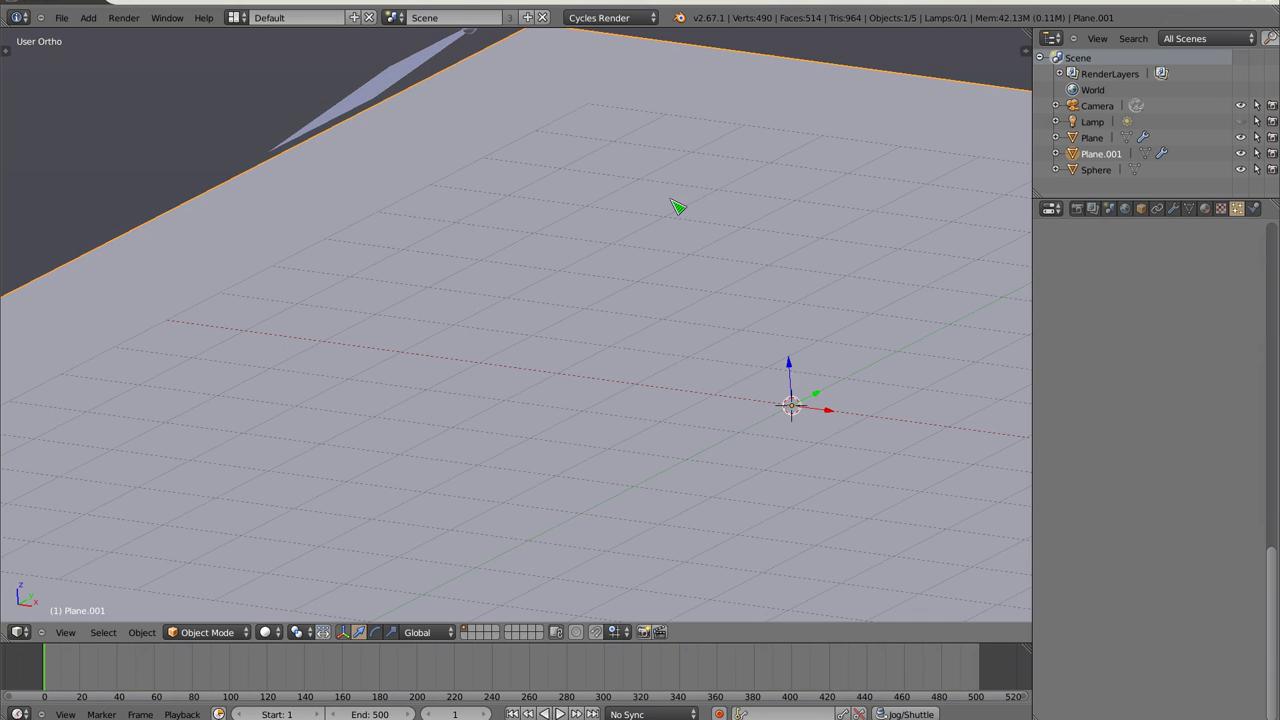
middle_click_drag(563, 351, 590, 326)
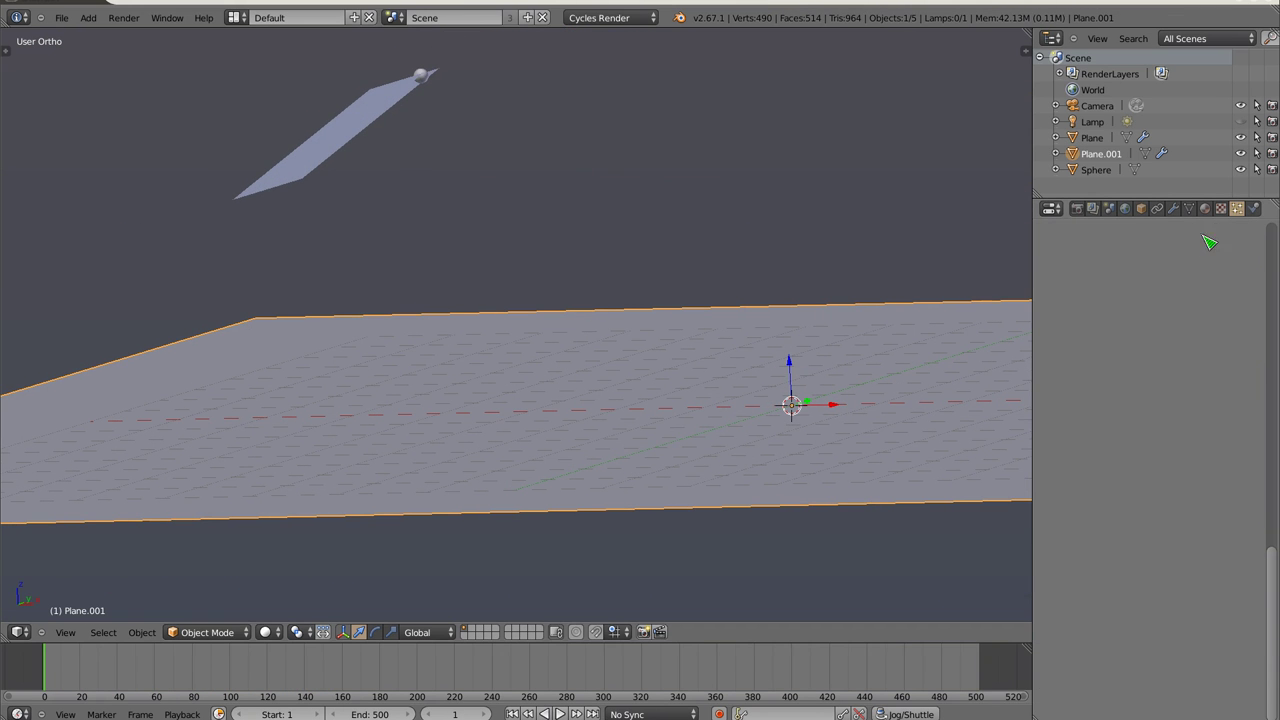
left_click(1257, 208)
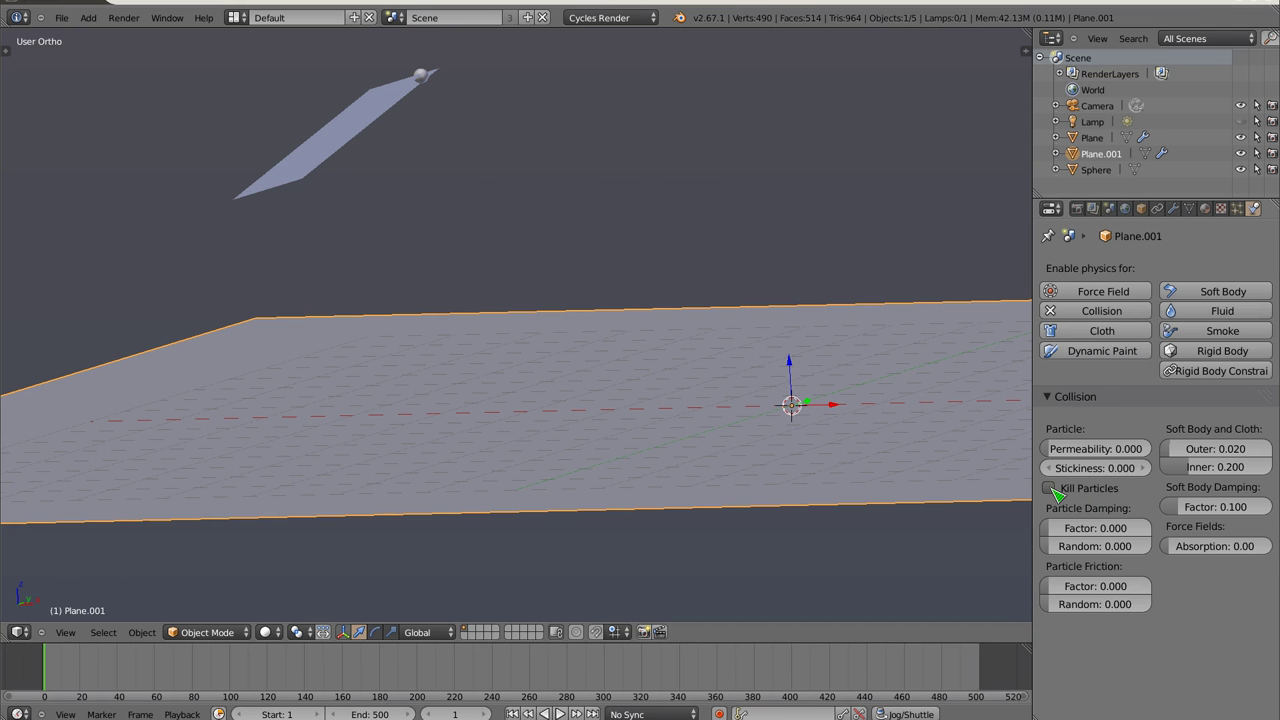
right_click(340, 128)
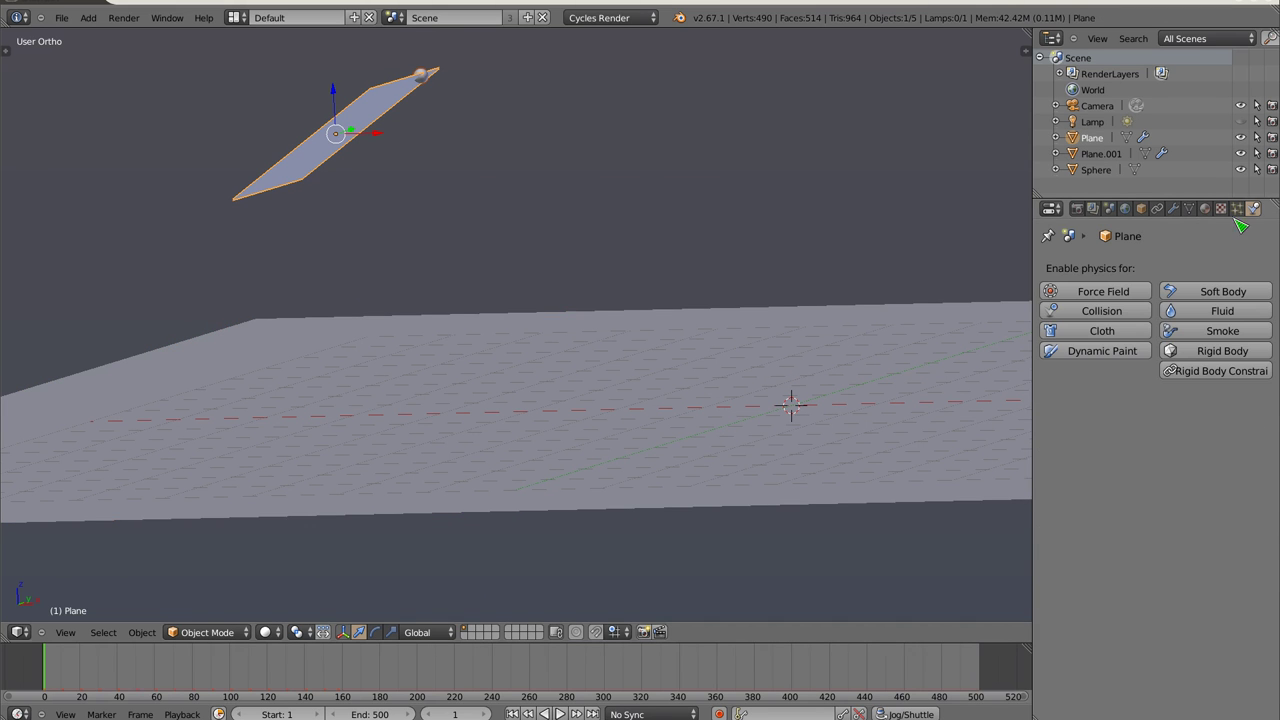
left_click(1237, 208)
scroll(1183, 340, "up", 4)
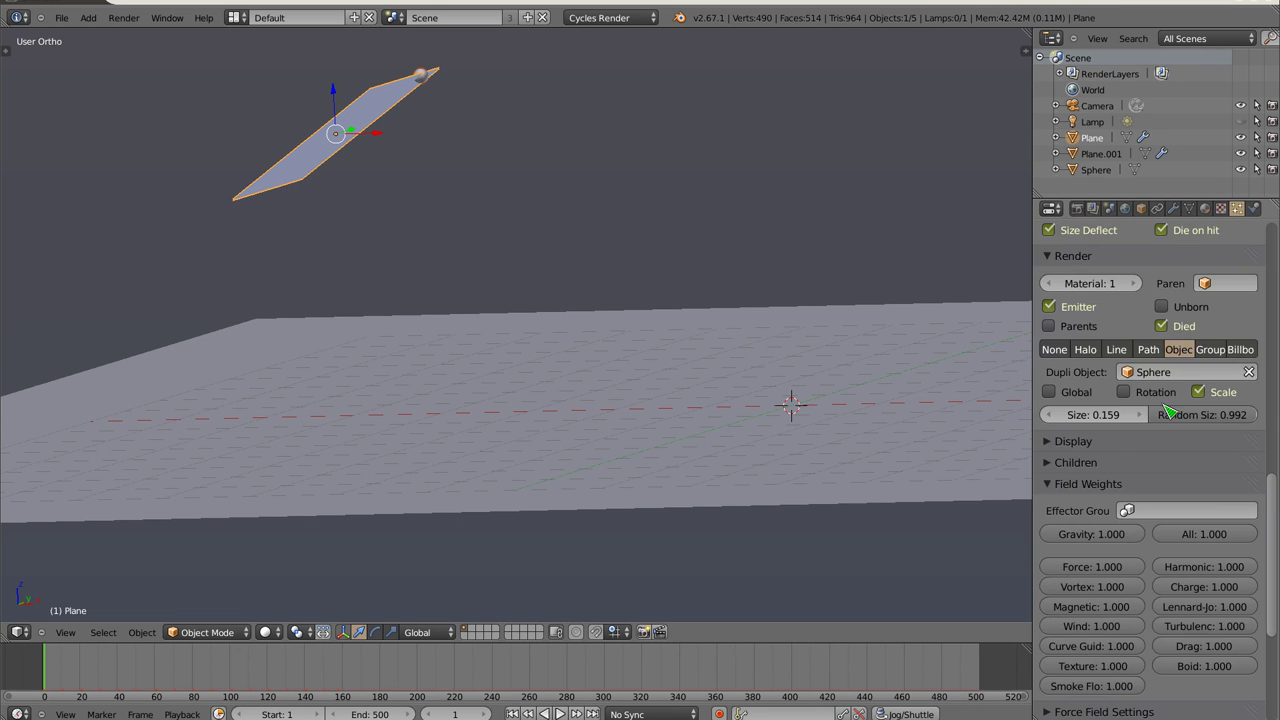
scroll(1168, 405, "up", 2)
scroll(1168, 400, "up", 1)
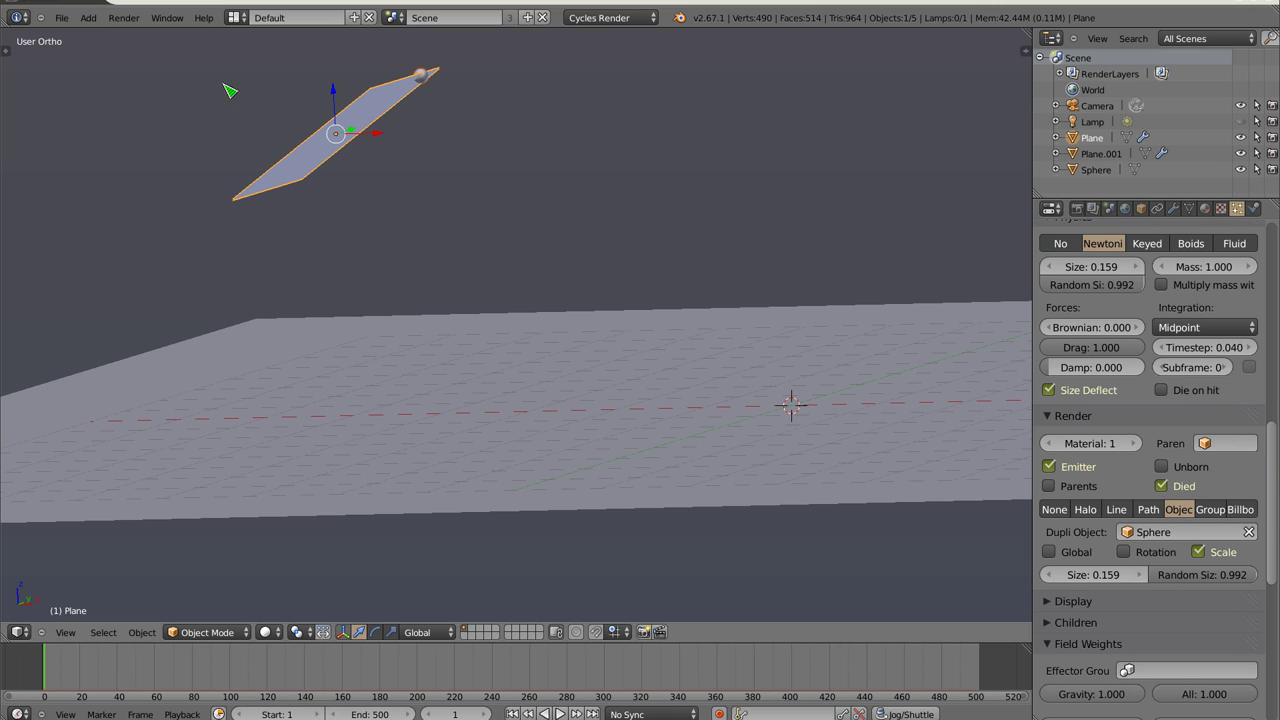
Replay the fall with floor Plane.001 selected and show its Collision settings
right_click(565, 343)
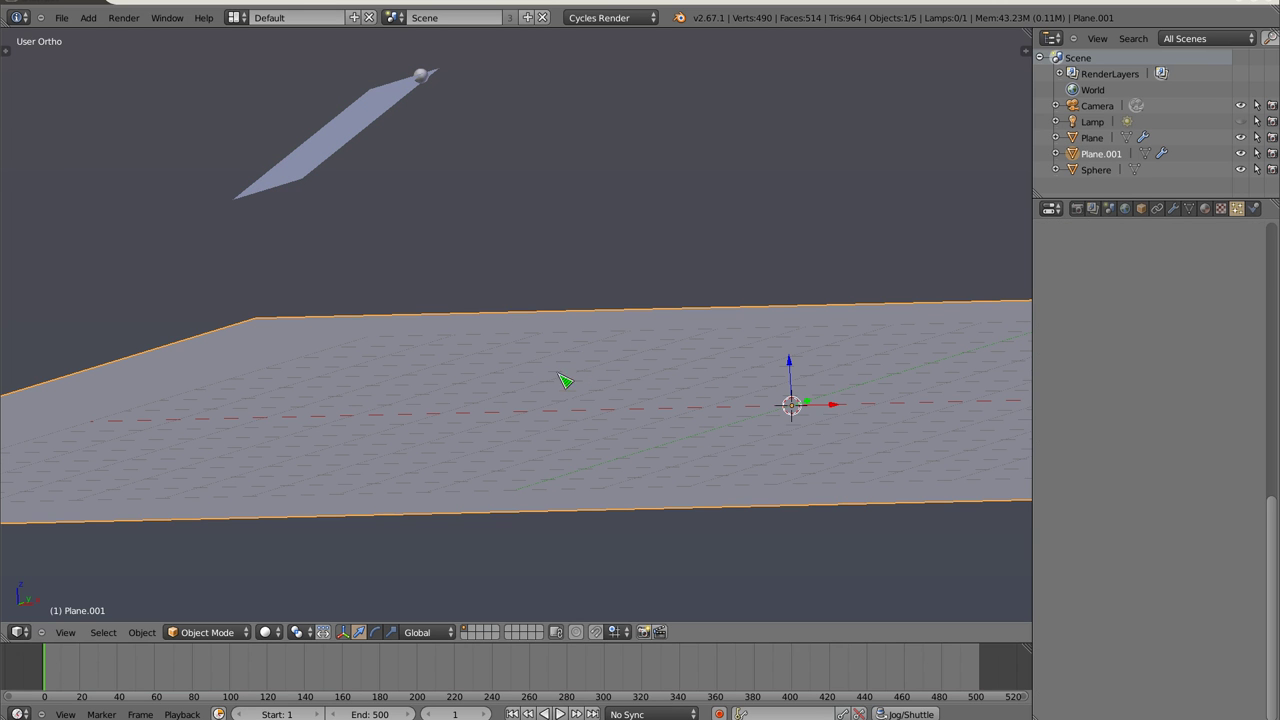
key("alt+a")
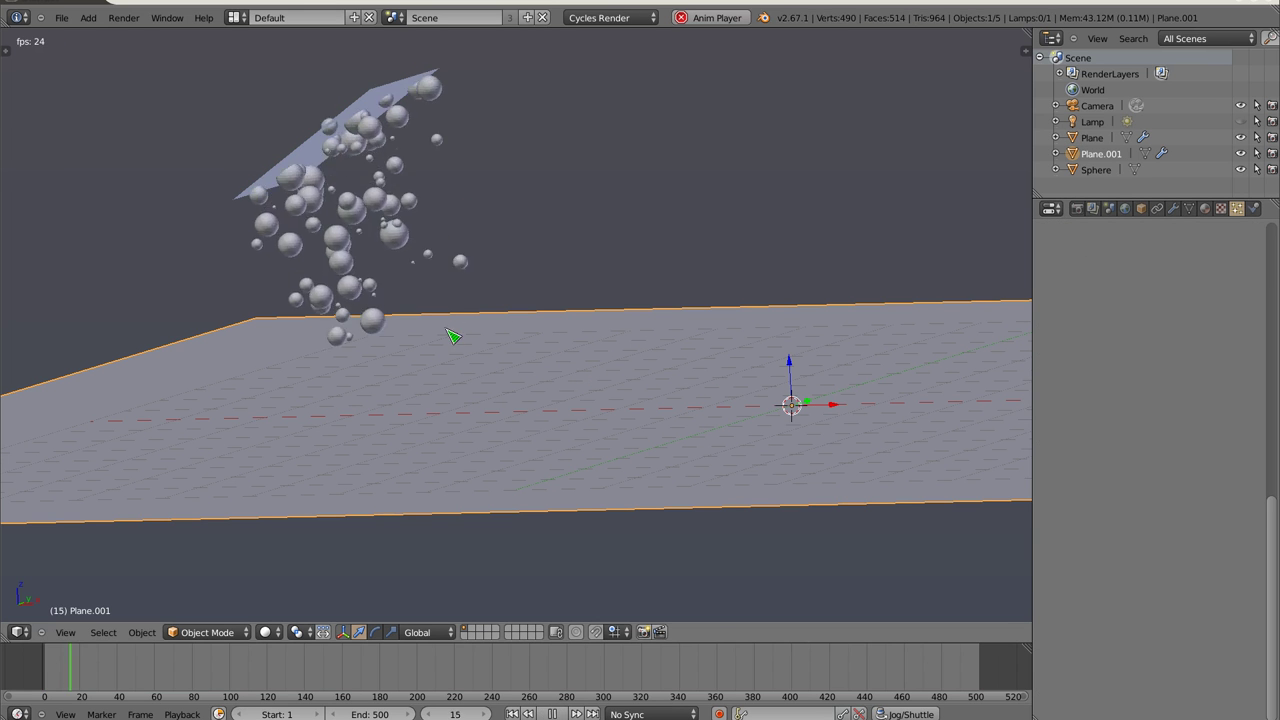
mouse_move(452, 337)
middle_mouse_down()
mouse_move(509, 283)
mouse_move(537, 277)
middle_mouse_up()
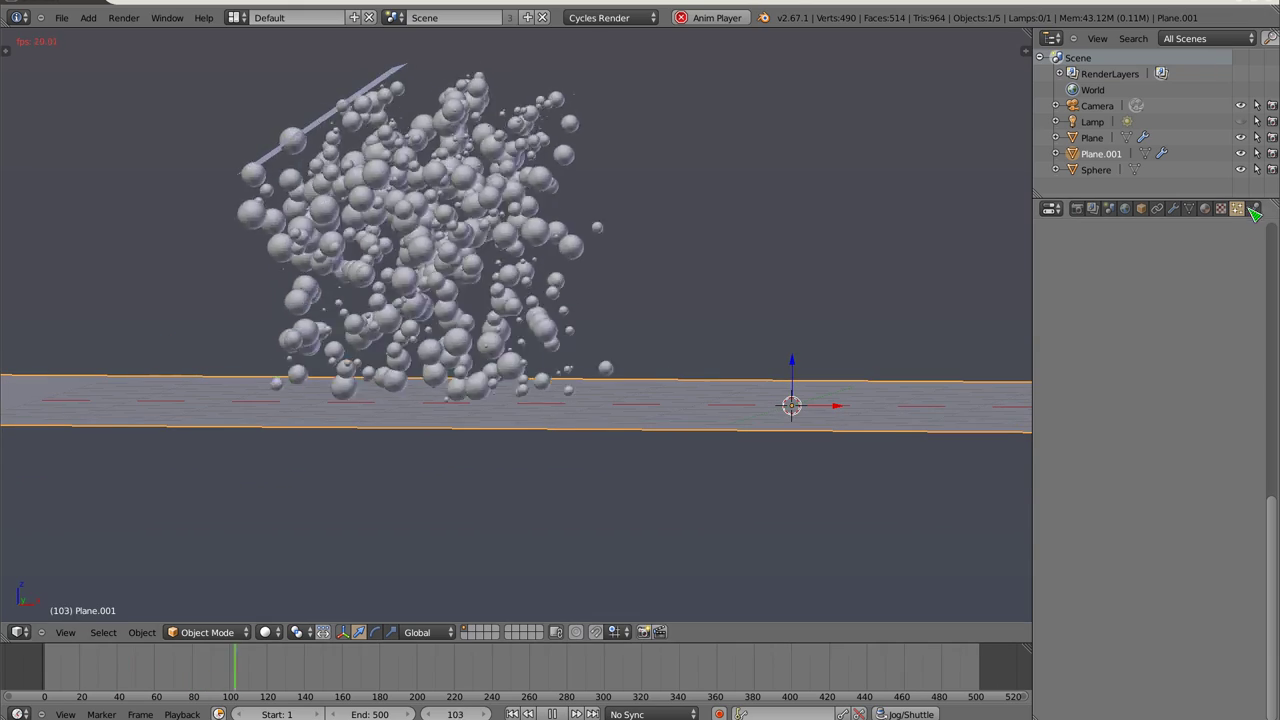
left_click(1254, 208)
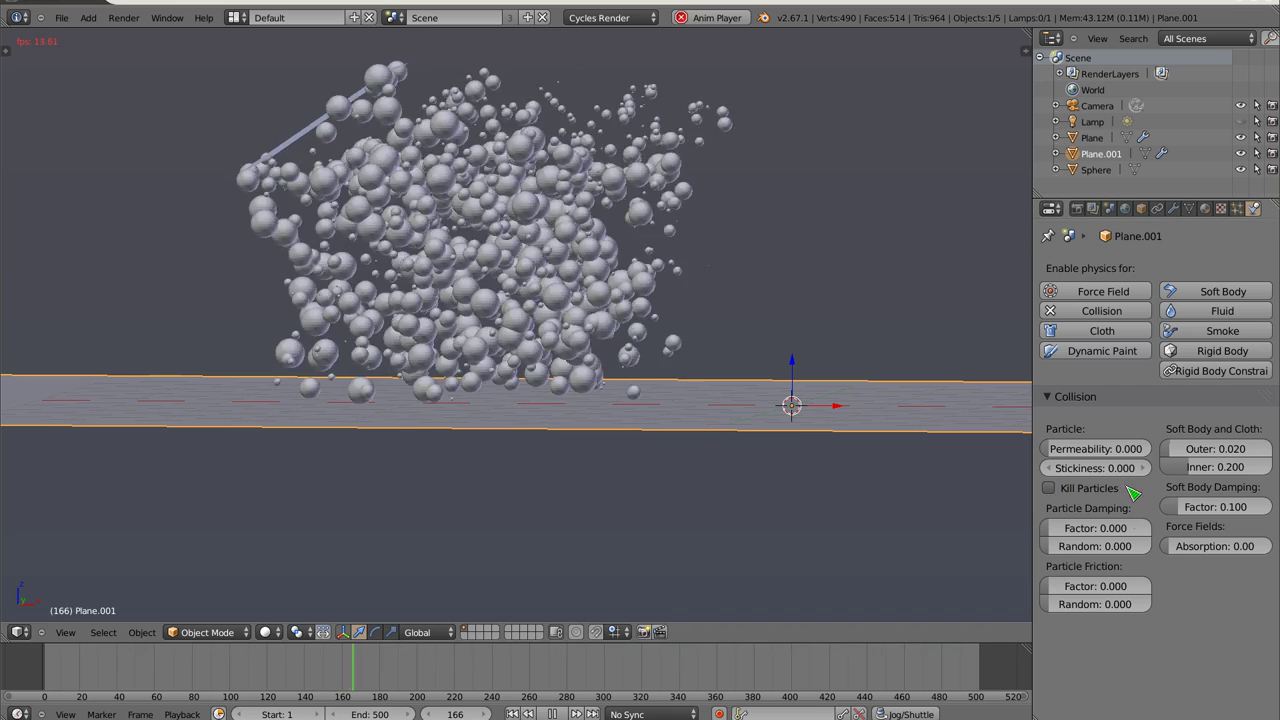
Enable Kill Particles on Plane.001's collision and replay to test it
key("Escape")
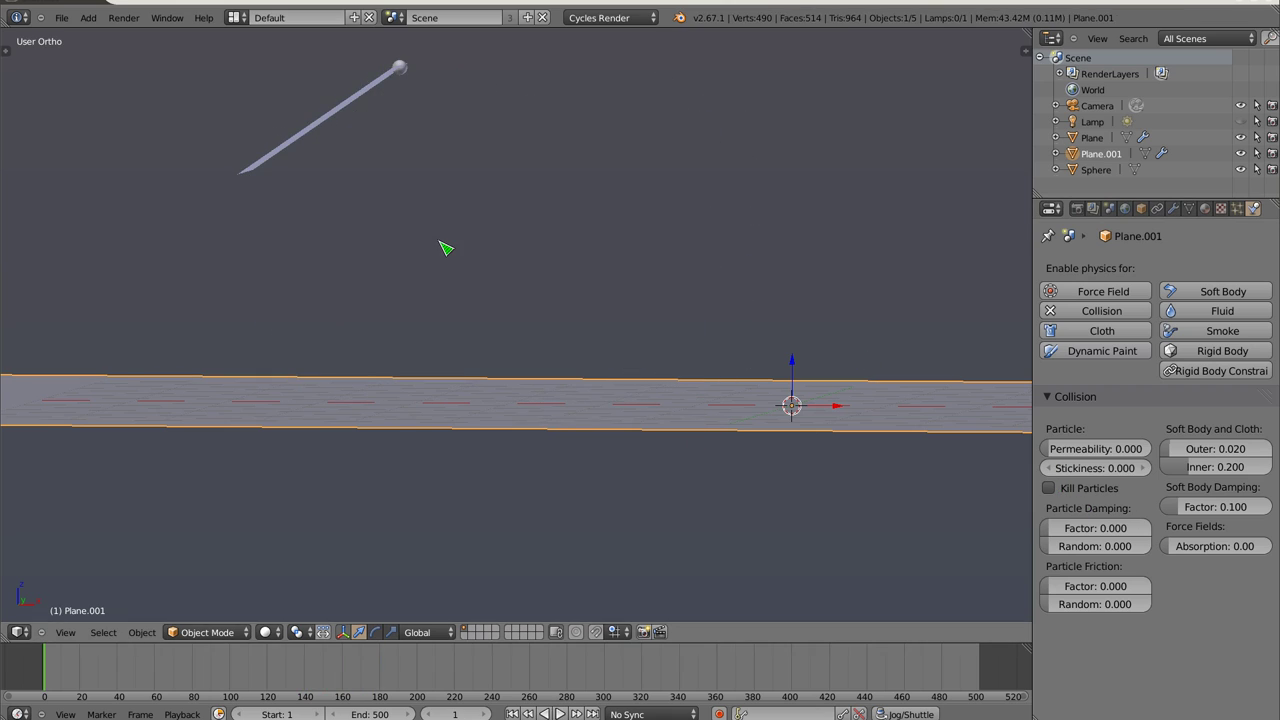
left_click(1048, 488)
key("alt+a")
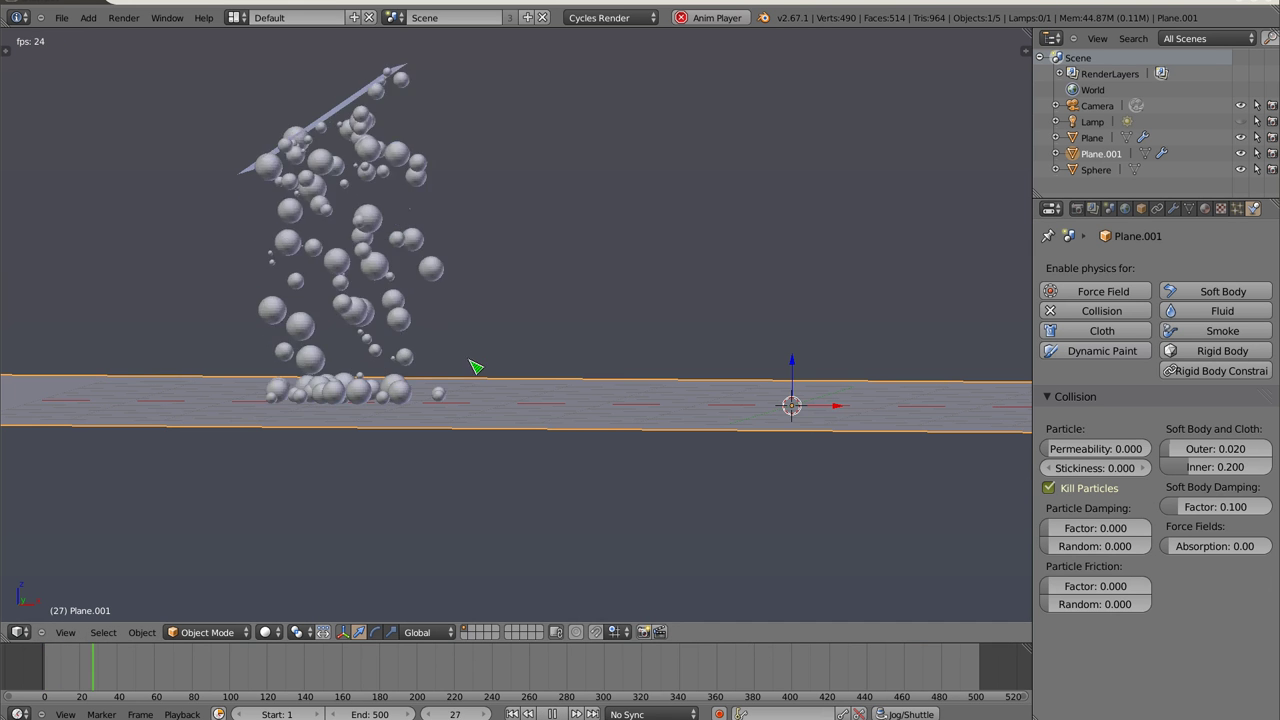
middle_click_drag(428, 380, 385, 405)
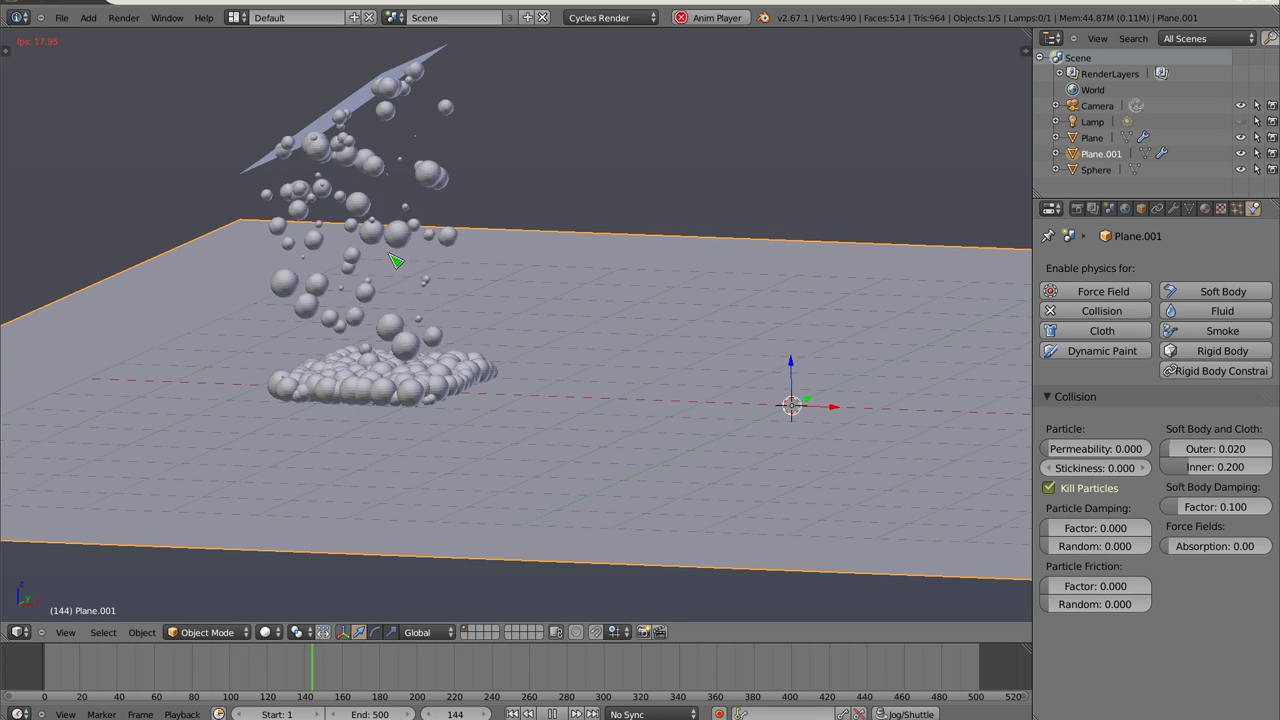
key("Escape")
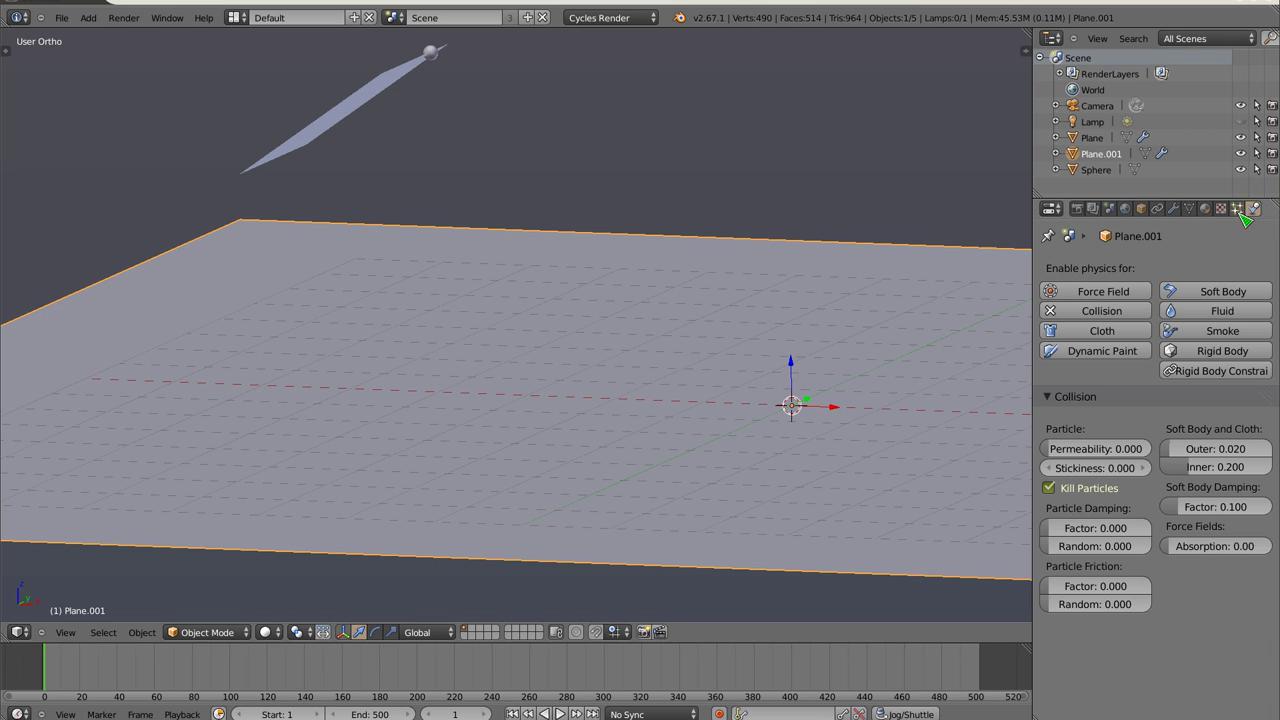
Select the tilted emitter and expand its Newtonian particle Physics settings
left_click(1237, 208)
right_click(358, 100)
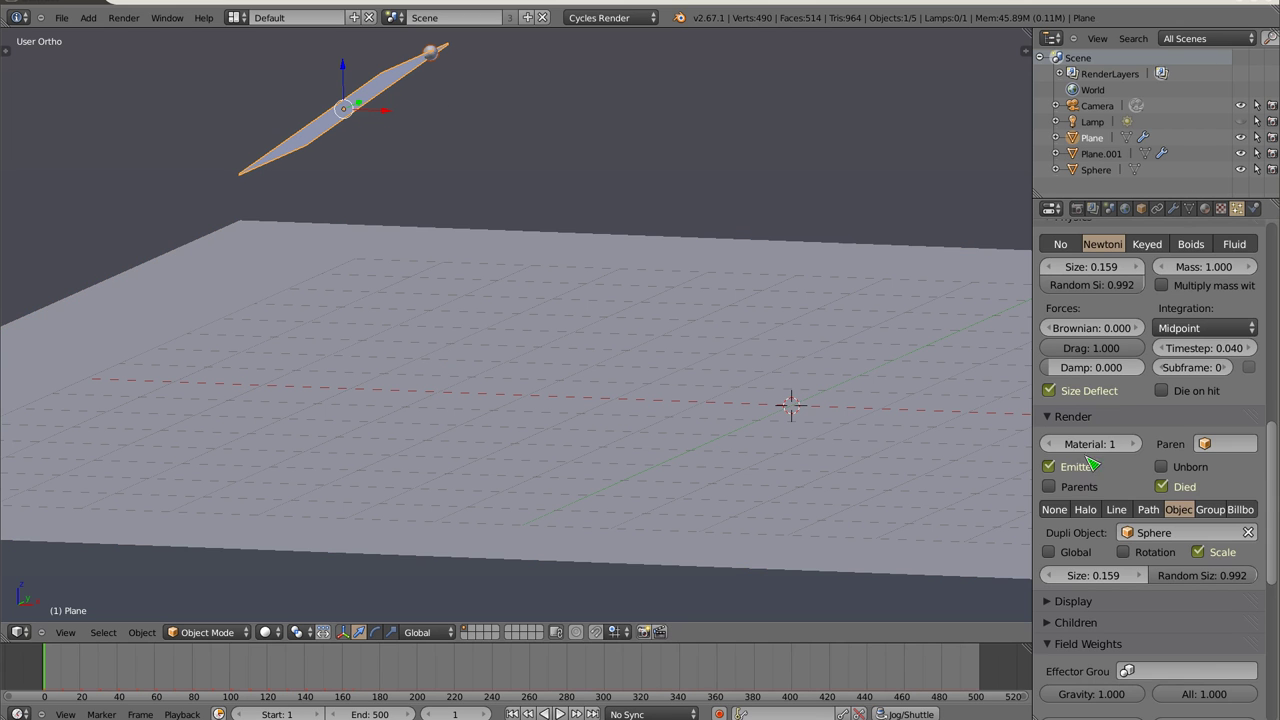
scroll(1114, 407, "down", 1)
scroll(1122, 302, "down", 4)
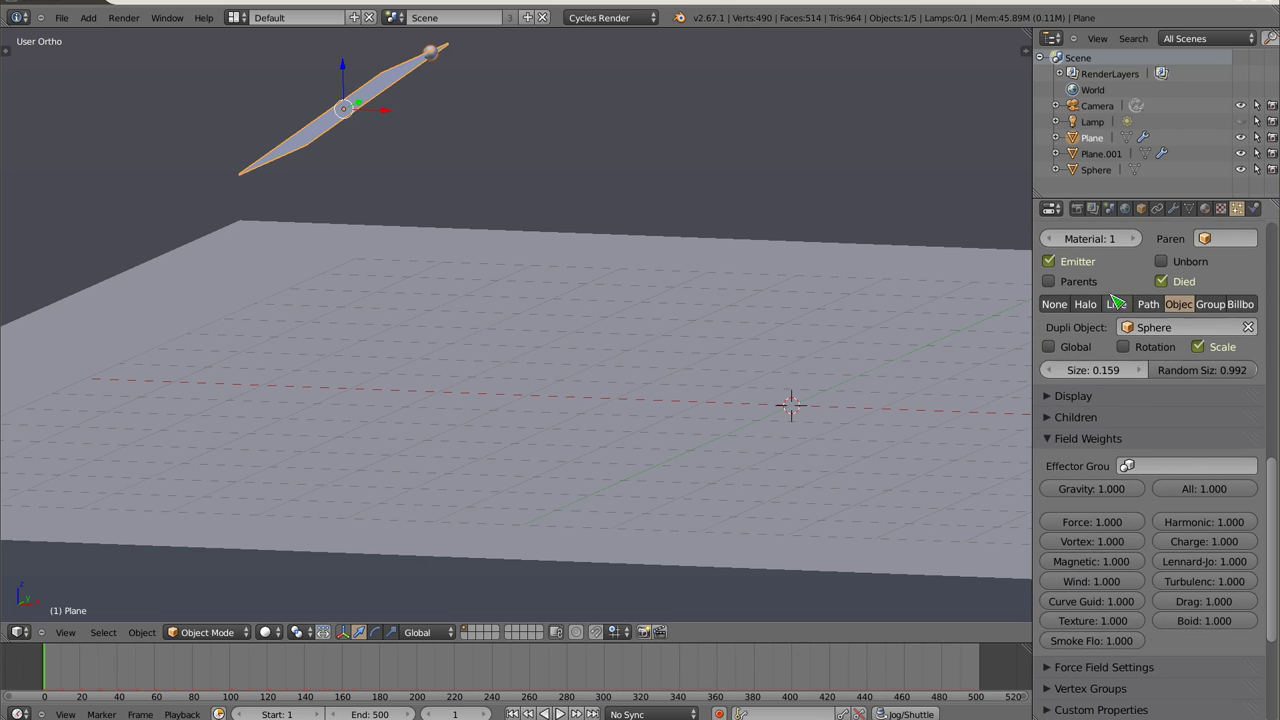
scroll(1118, 300, "up", 2)
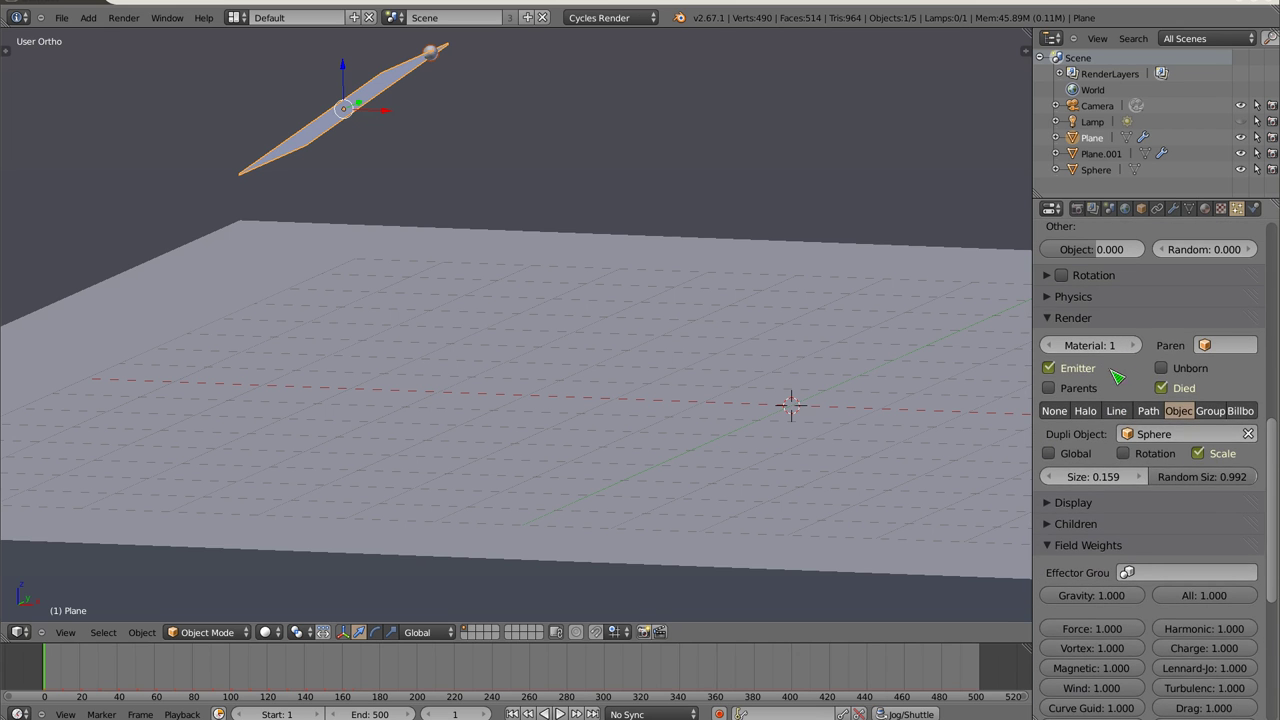
key("a")
scroll(1065, 320, "up", 1)
left_click(1056, 323)
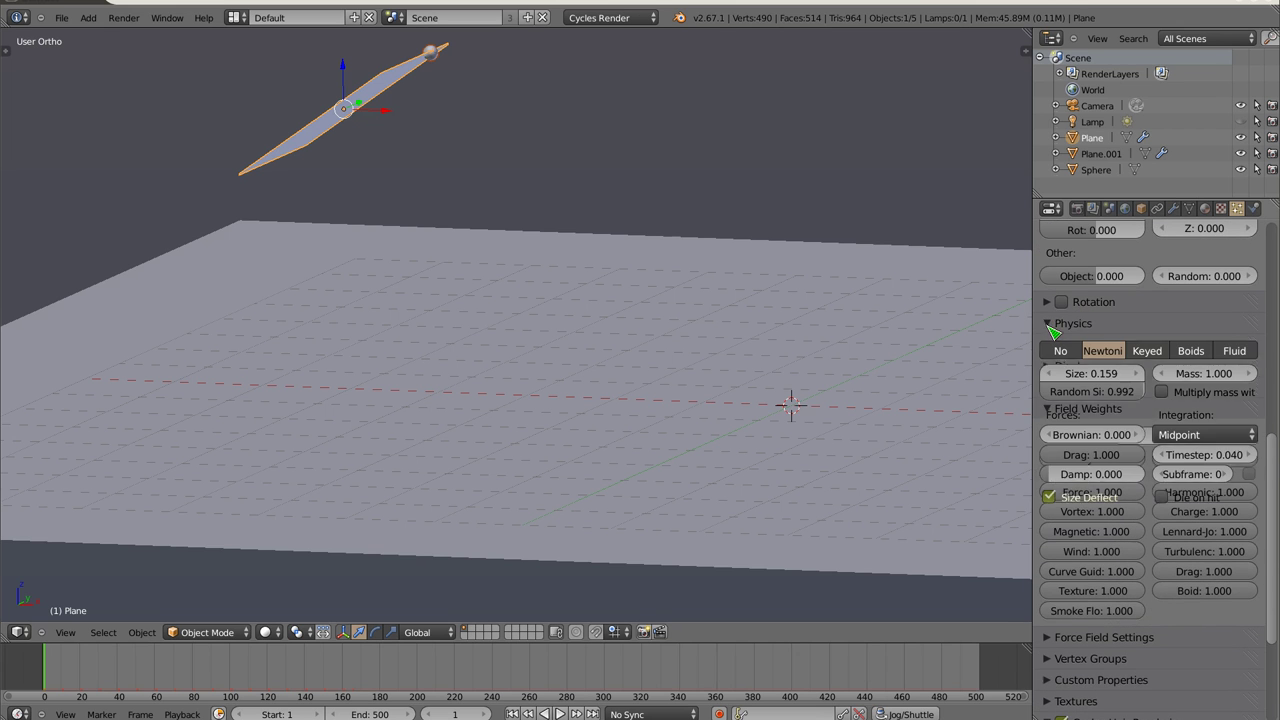